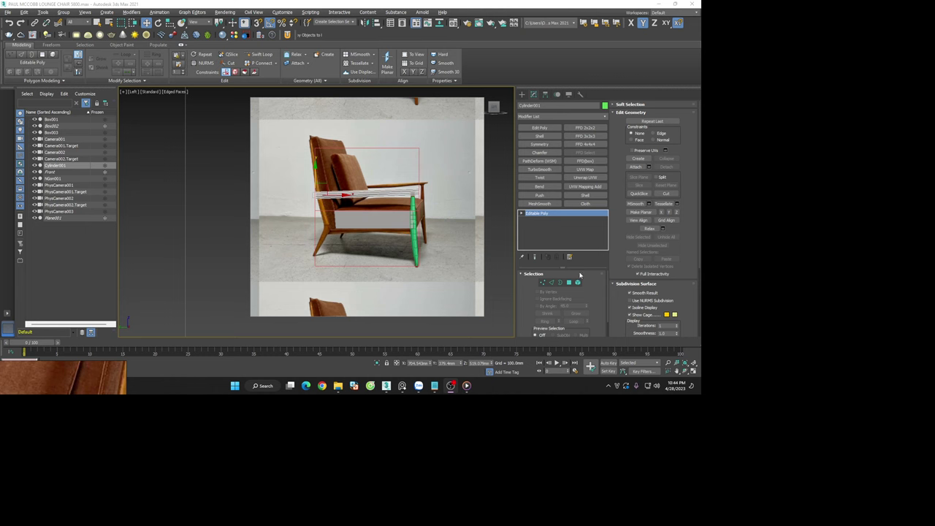
Orbit around the armrest rod, then view it end-on in the Front view, zoomed out
scroll(418, 175, "up", 3)
scroll(418, 175, "up", 3)
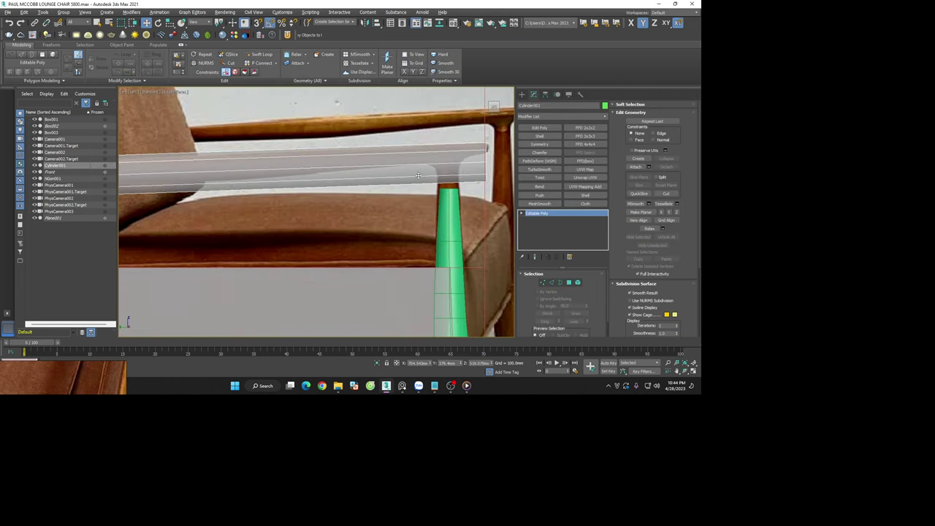
scroll(418, 175, "down", 4)
scroll(475, 191, "up", 3)
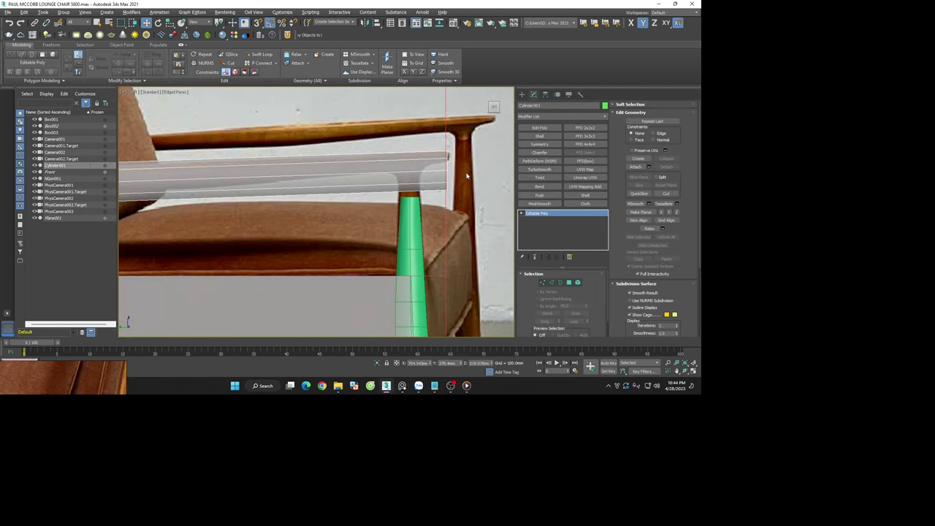
scroll(476, 192, "down", 3)
middle_click_drag(476, 190, 449, 188, "alt")
key("f")
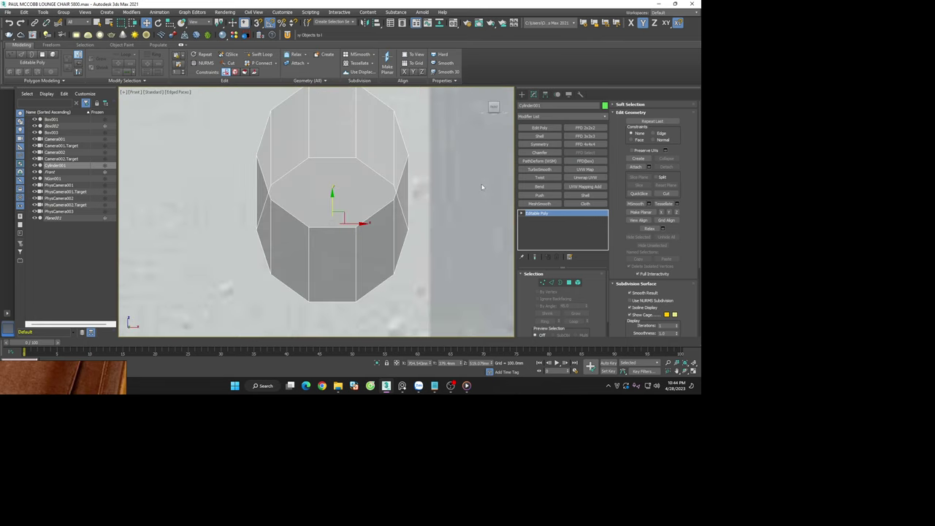
scroll(473, 184, "down", 2)
scroll(468, 192, "down", 2)
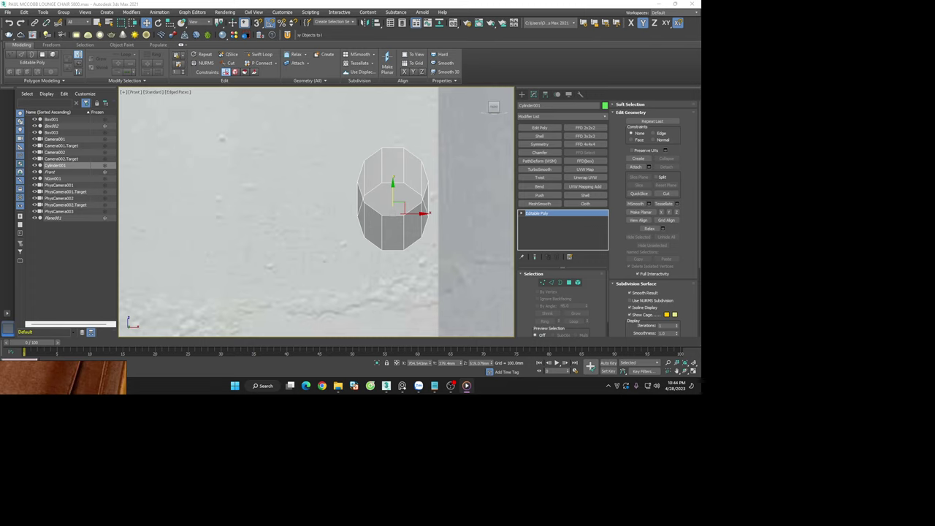
Reselect Cylinder001, frame it, and select its upper polygons in Polygon mode
left_click(485, 301)
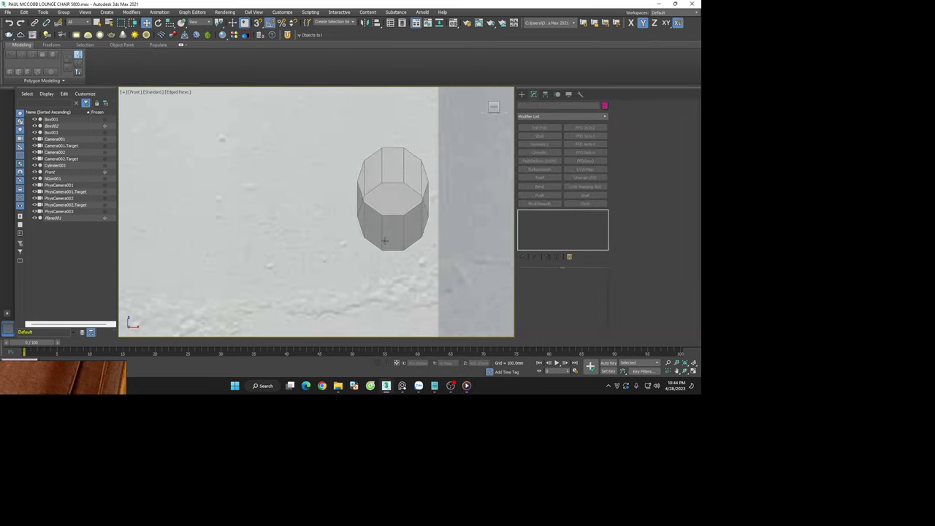
scroll(395, 256, "up", 3)
scroll(396, 257, "down", 5)
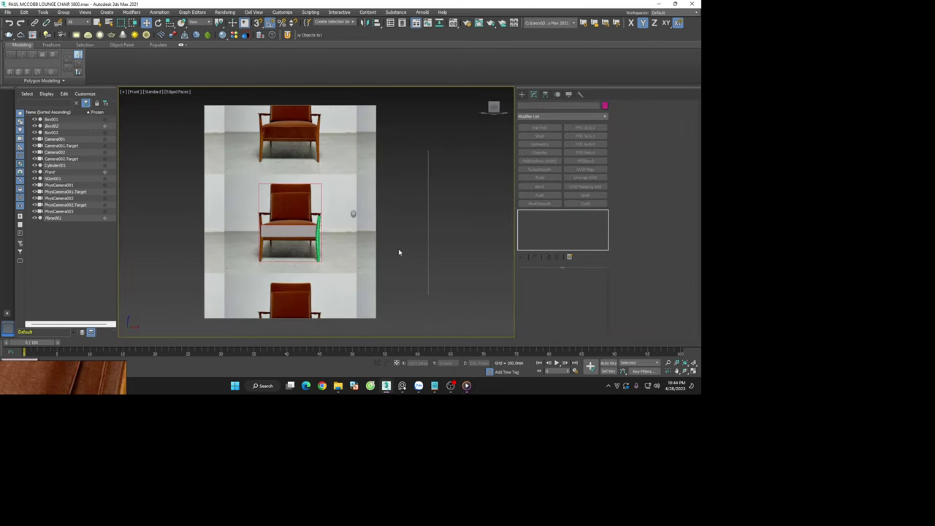
left_click(353, 216)
key("z")
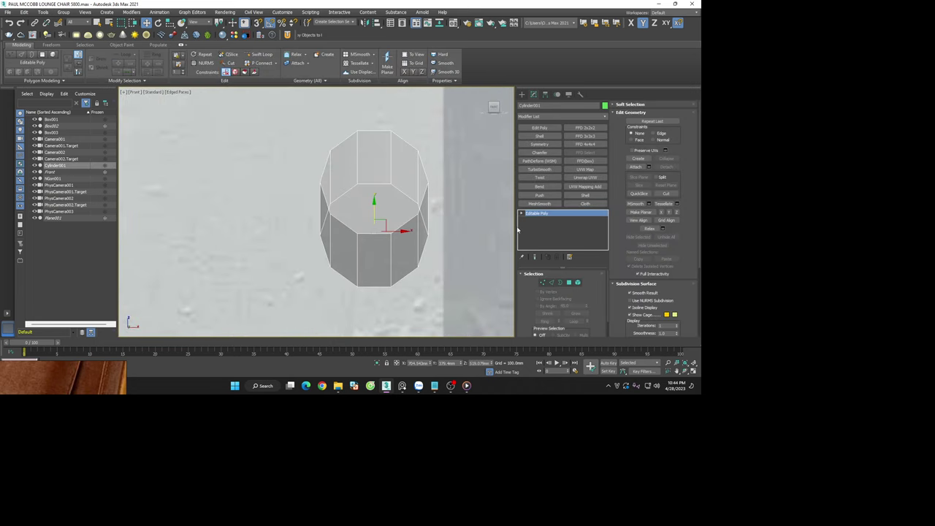
left_click(570, 282)
left_click_drag(318, 158, 322, 156)
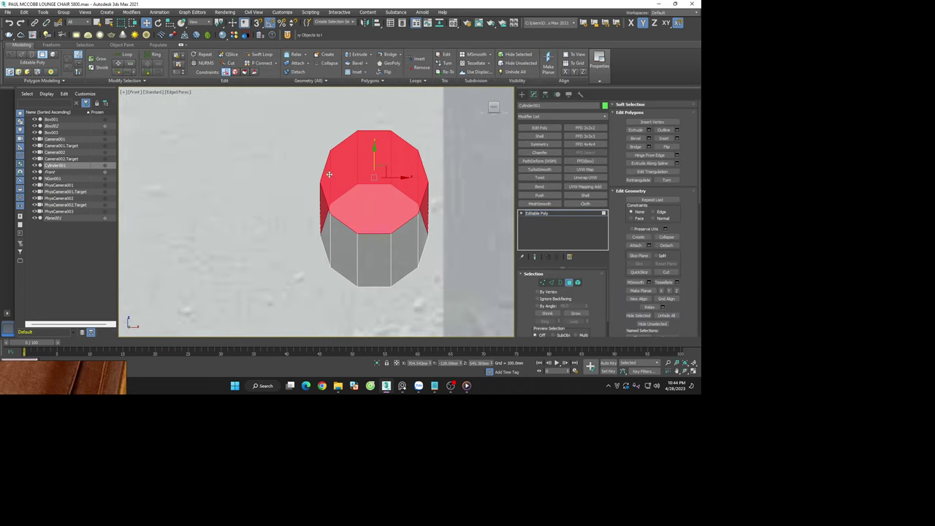
middle_click_drag(322, 156, 380, 190, "alt")
Clear the face selection and return to the Left side view of the whole chair
key("l")
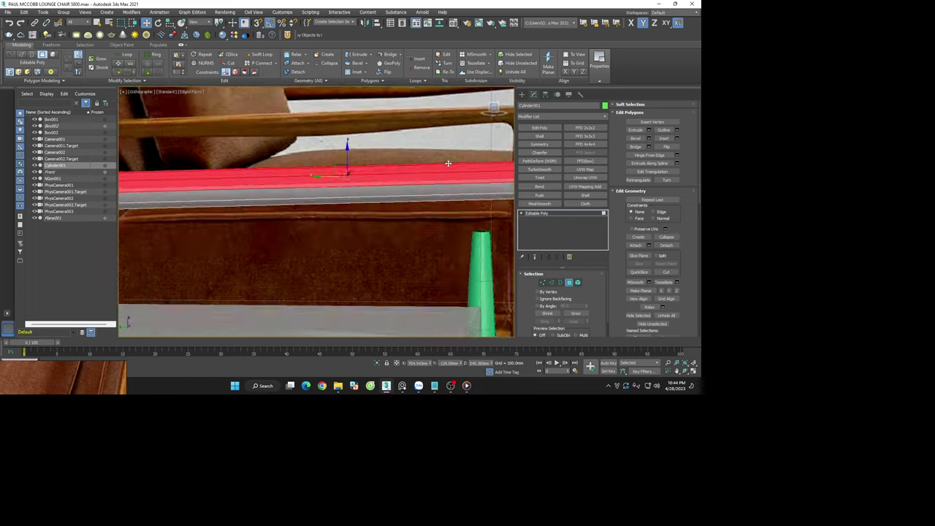
scroll(433, 180, "up", 8)
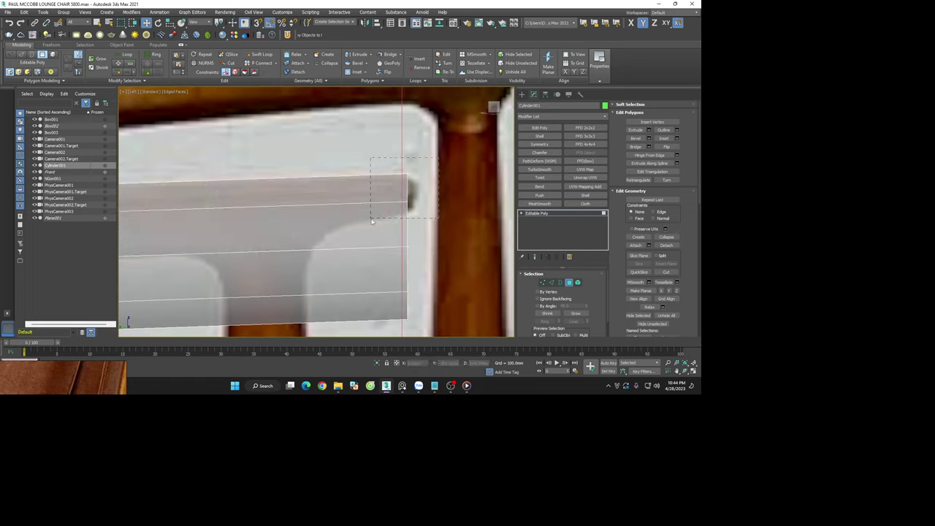
scroll(433, 180, "down", 3)
scroll(366, 197, "down", 3)
scroll(254, 214, "up", 5)
scroll(254, 214, "up", 2)
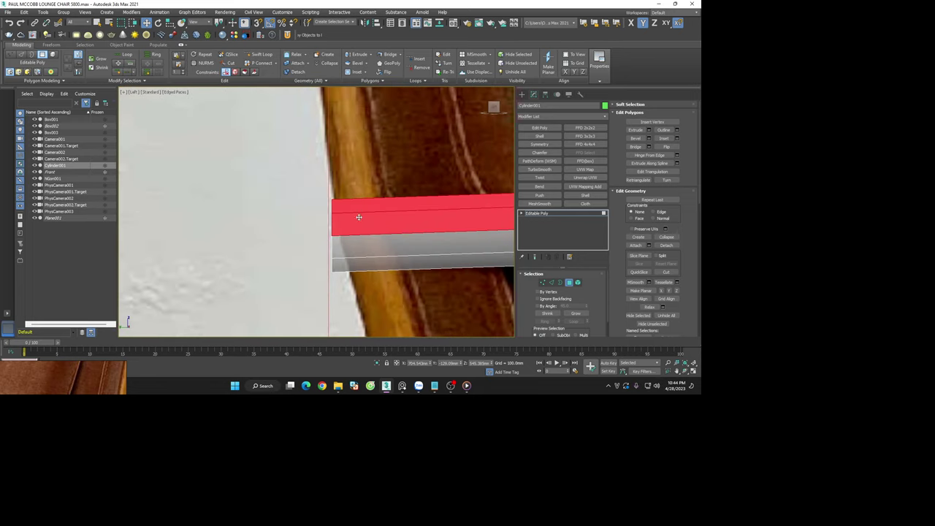
left_click(359, 194)
mouse_move(359, 194)
middle_mouse_down("alt")
mouse_move(337, 249)
mouse_move(384, 311)
middle_mouse_up("alt")
key("shift+z")
key("shift+z")
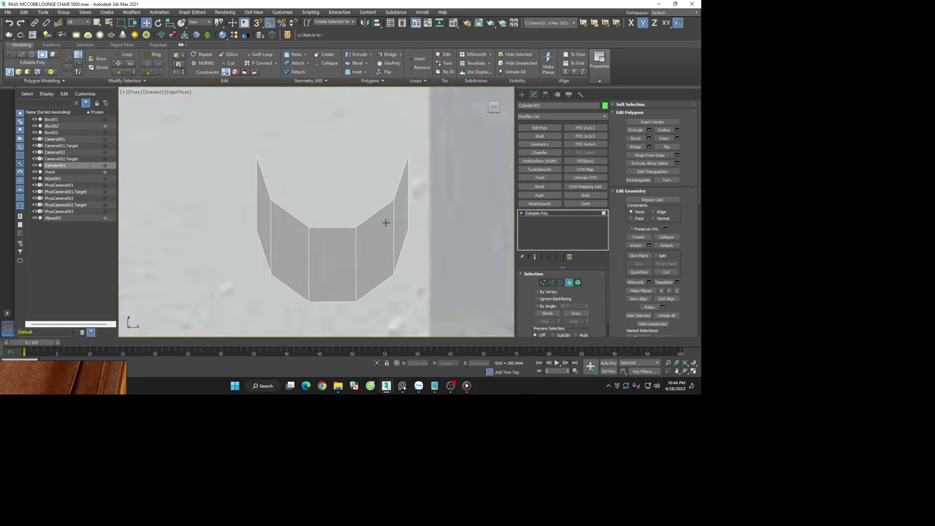
key("shift+z")
key("shift+z")
key("shift+z")
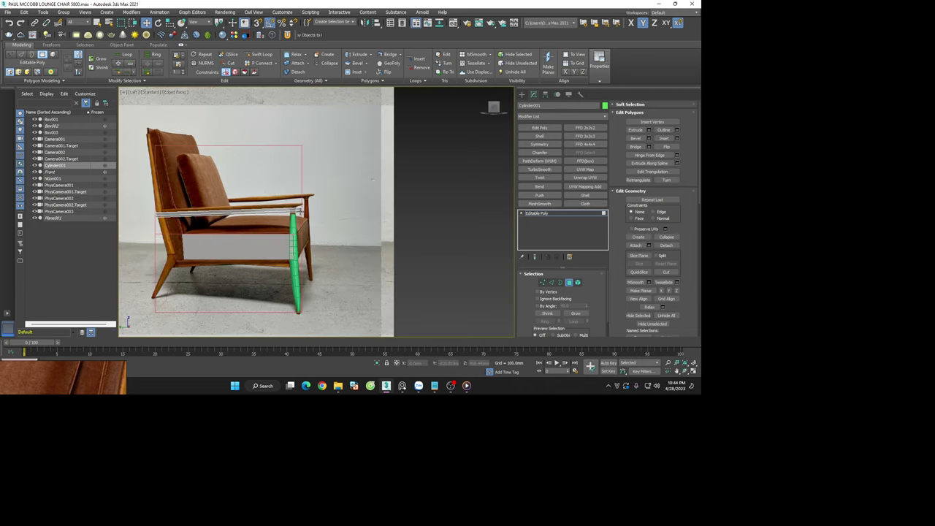
key("shift+z")
Move the rod-end vertices up and along so the rod spans the reference armrest
key("1")
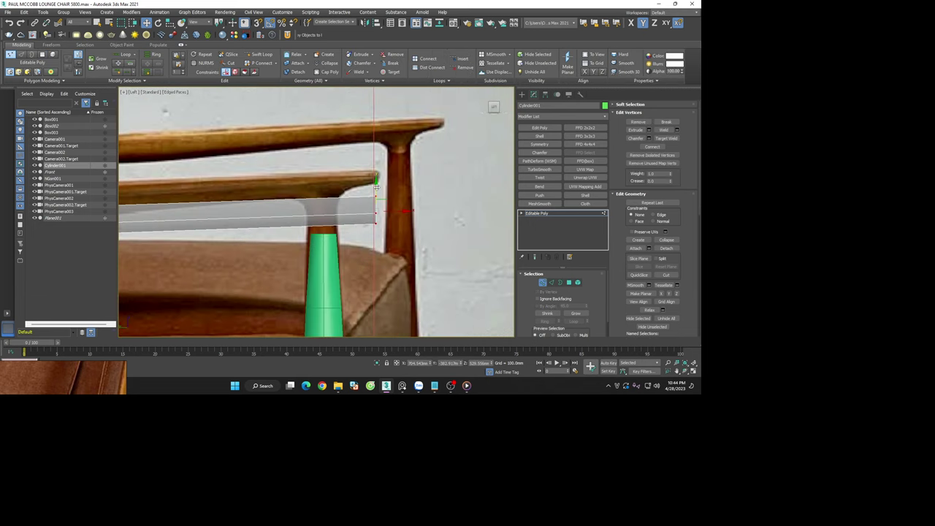
left_click_drag(375, 187, 377, 161)
key("shift+z")
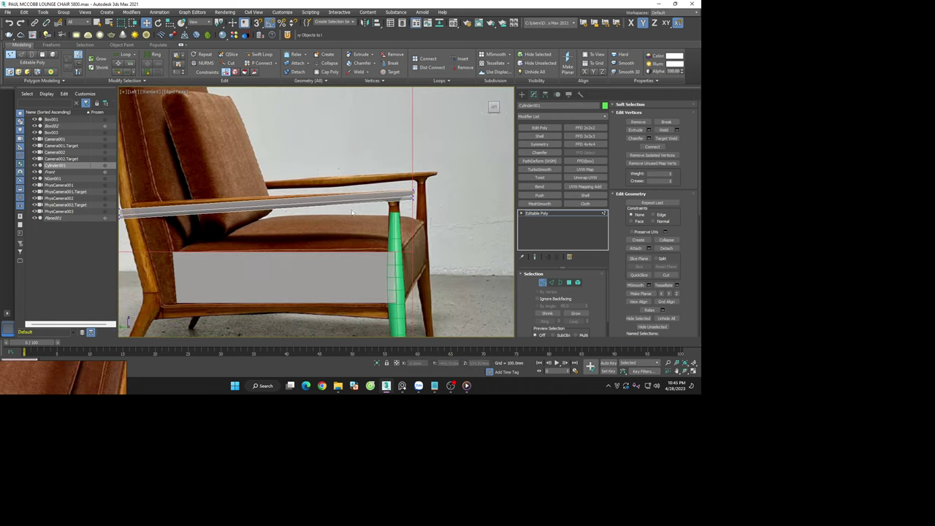
scroll(235, 220, "up", 4)
scroll(235, 221, "up", 1)
left_click_drag(227, 195, 302, 208)
key("F6")
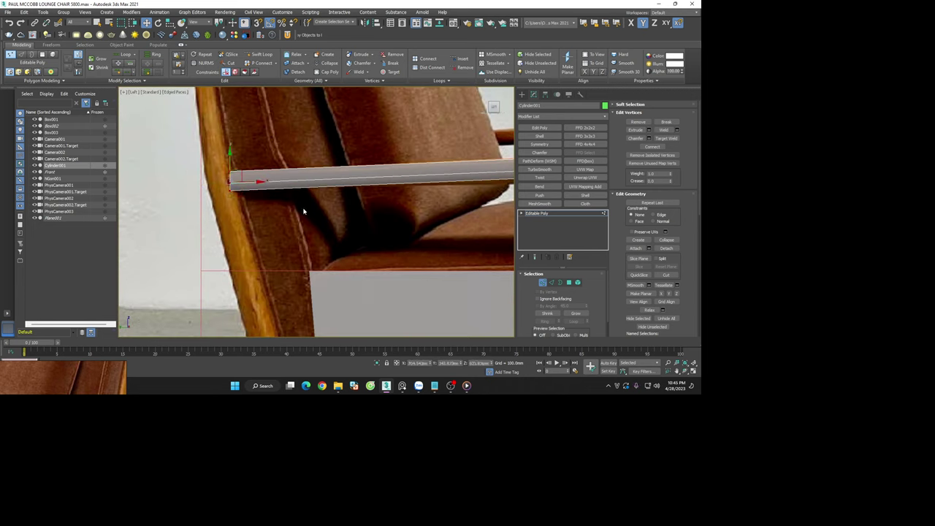
scroll(317, 213, "down", 2)
scroll(409, 212, "down", 2)
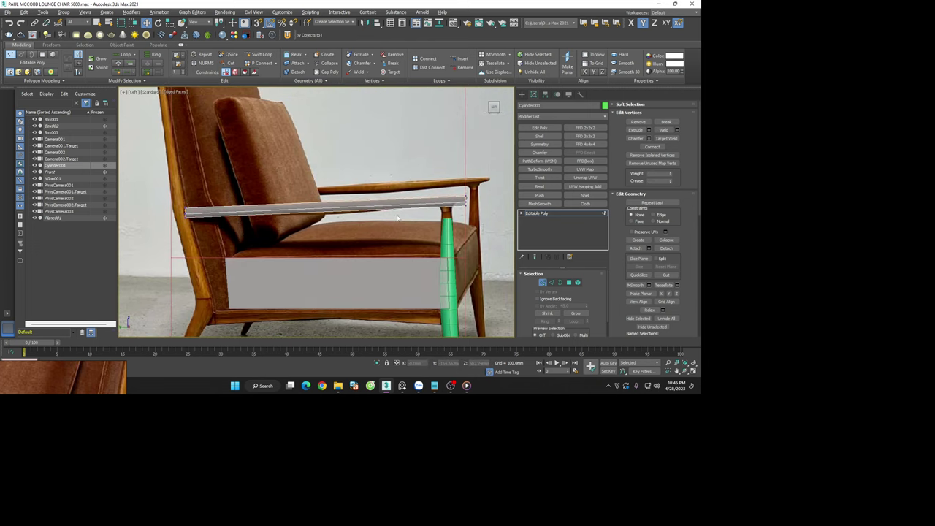
scroll(476, 205, "up", 4)
scroll(494, 205, "down", 3)
Insert a vertex on a rod edge to cut across the rod, checking it from the front
key("2")
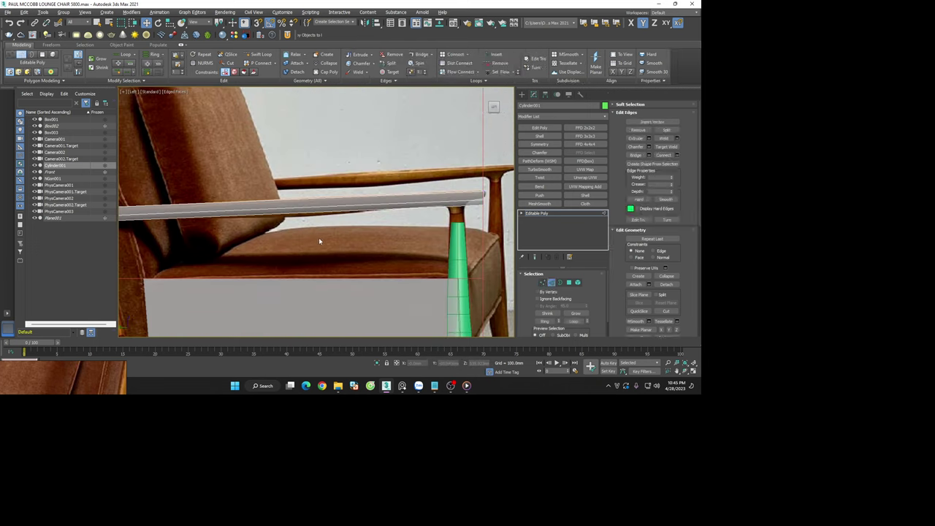
left_click(311, 211)
scroll(308, 215, "up", 3)
right_click(307, 212)
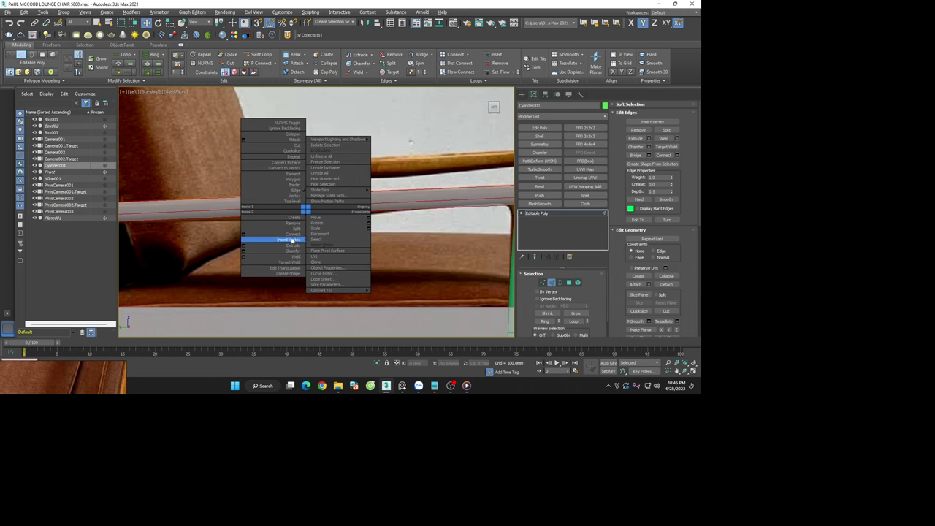
left_click(292, 240)
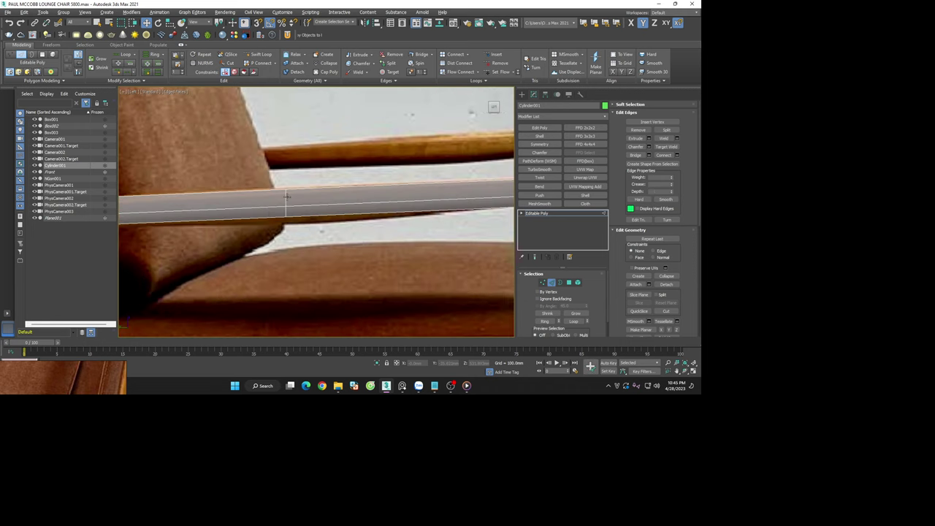
key("2")
key("2")
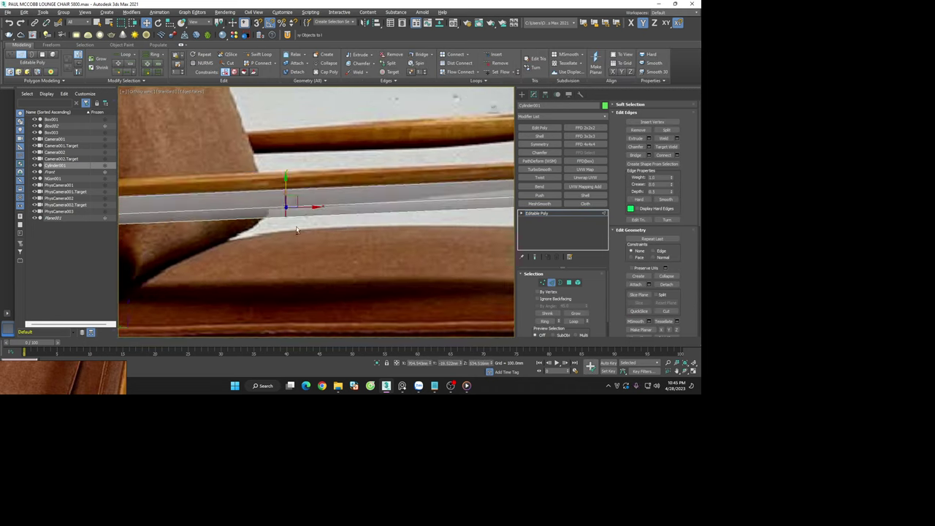
key("f")
key("z")
scroll(314, 226, "down", 5)
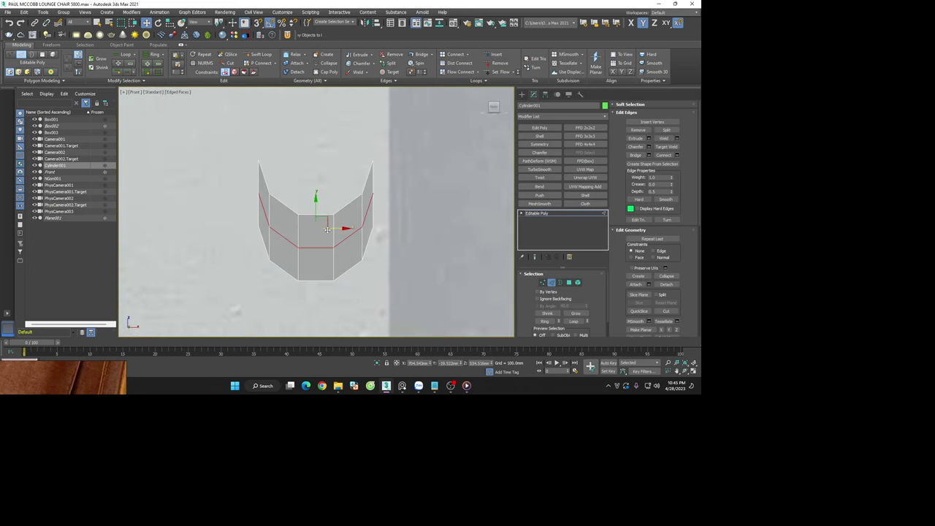
key("l")
scroll(228, 221, "up", 5)
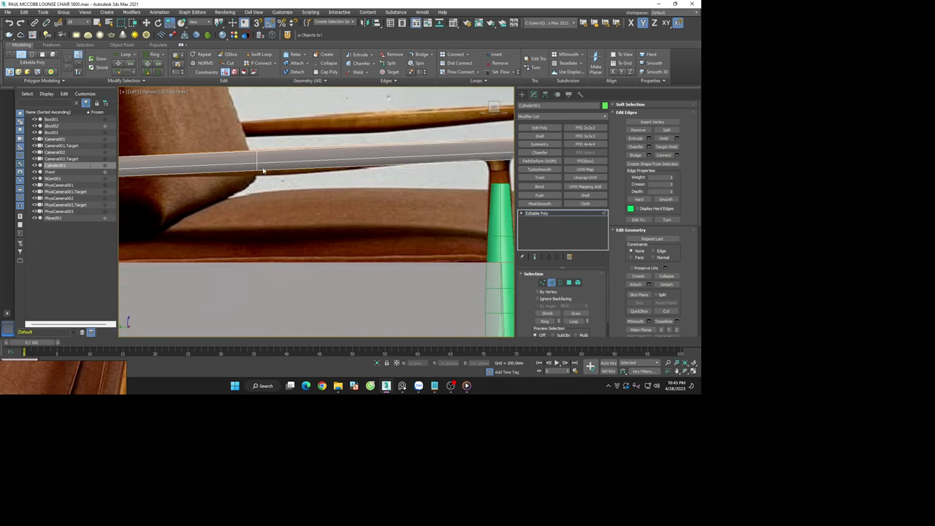
Select a vertex on the new cut and activate the Move tool
key("1")
left_click(269, 160)
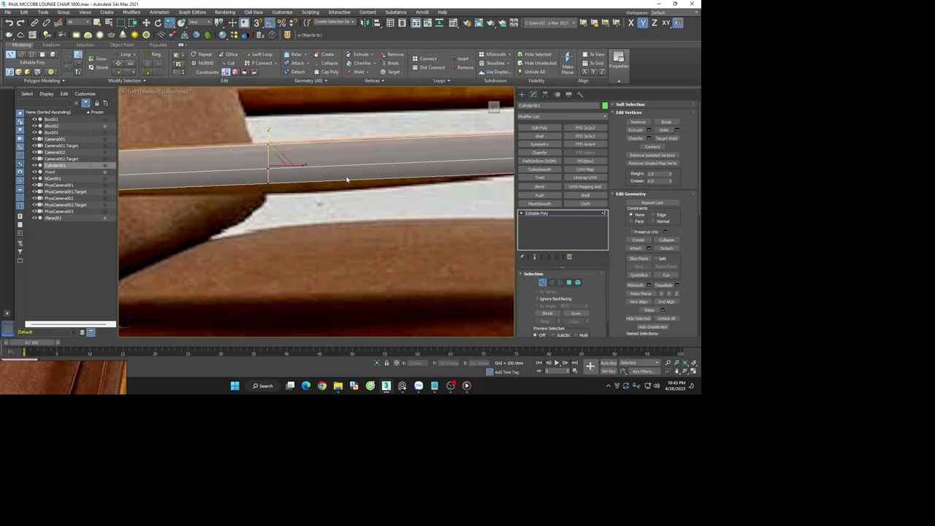
left_click(640, 363)
left_click(599, 377)
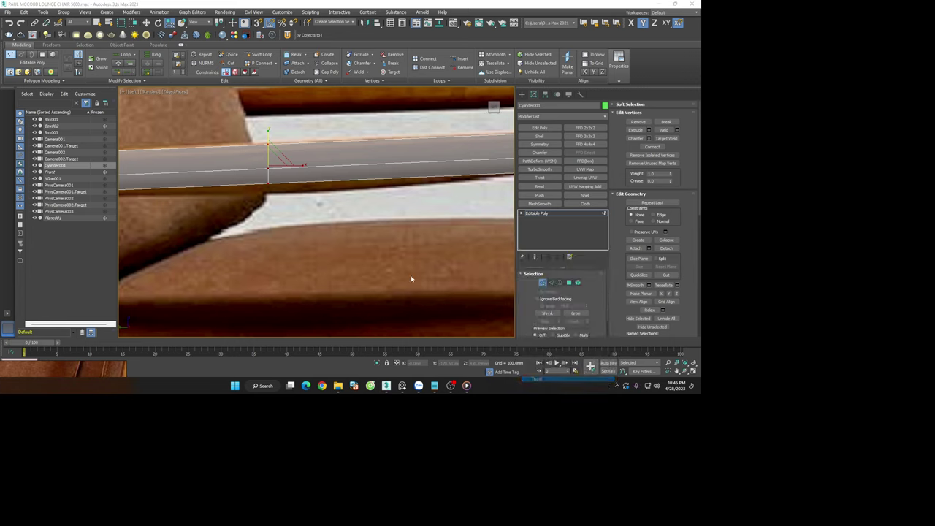
key("w")
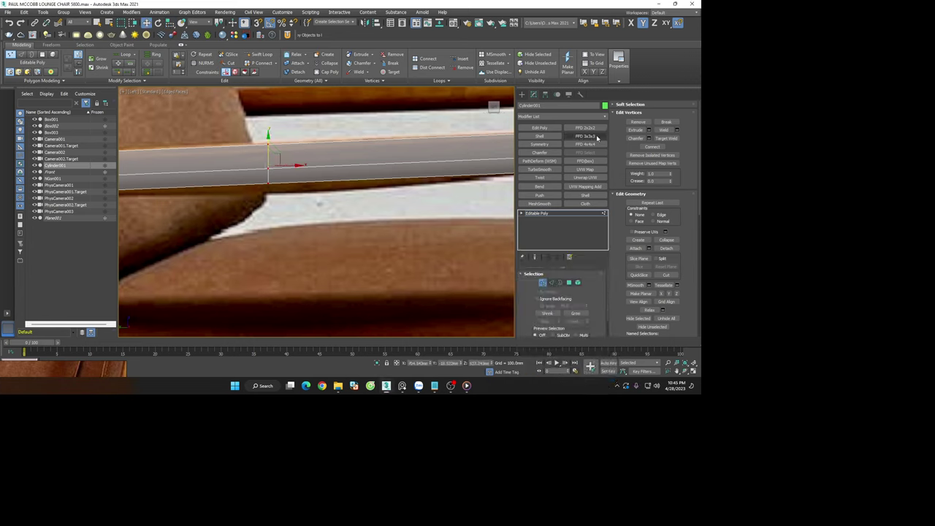
Add an FFD 2x2x2 modifier to the armrest rod
left_click(594, 130)
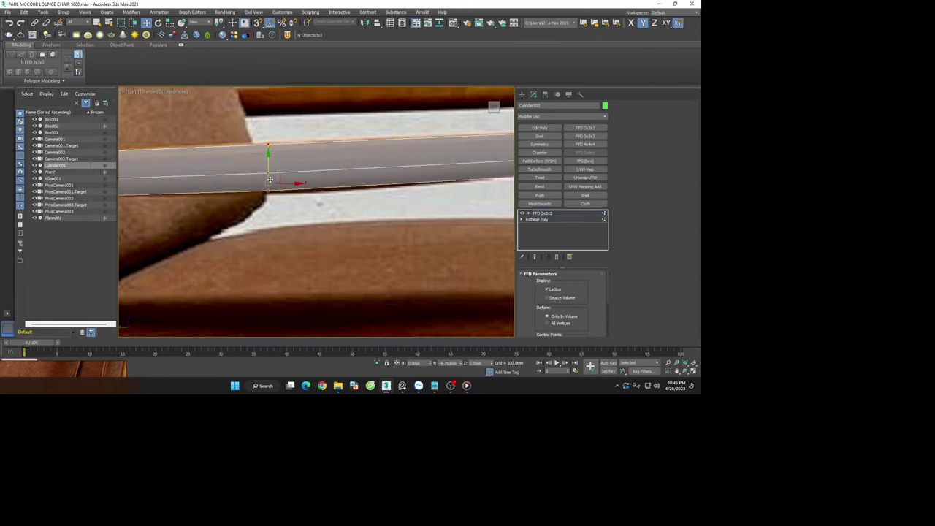
scroll(330, 228, "down", 2)
scroll(329, 228, "down", 3)
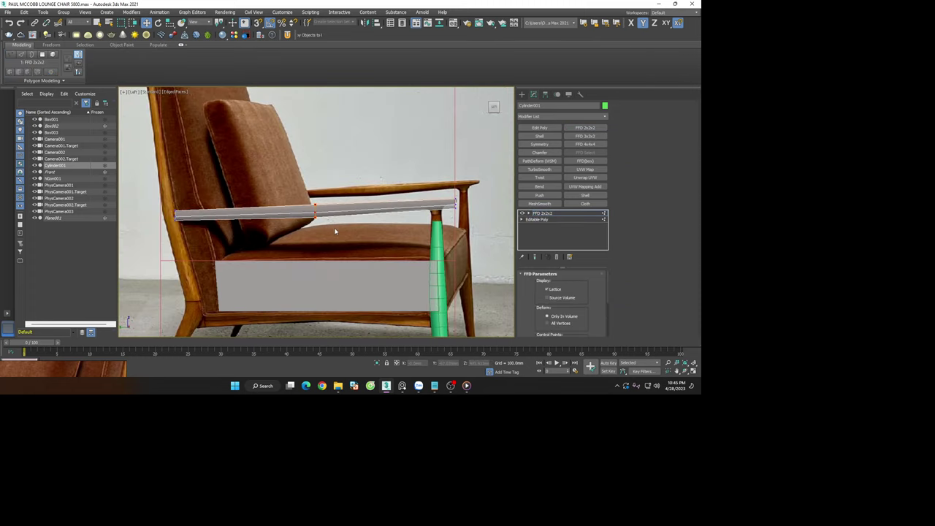
scroll(348, 227, "up", 1)
scroll(348, 226, "up", 2)
scroll(407, 239, "up", 2)
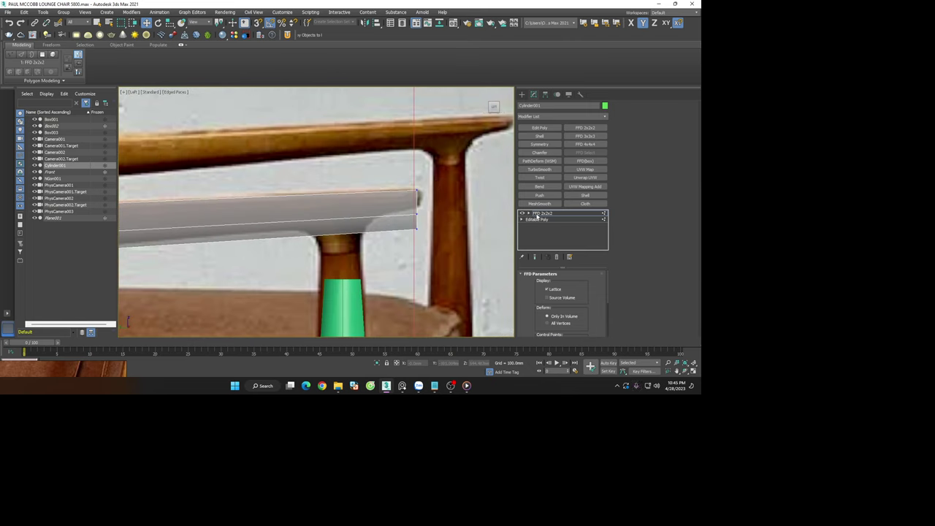
Add Edit Poly and FFD 2x2x2, raising the lower front control points to thin the armrest end
left_click(539, 128)
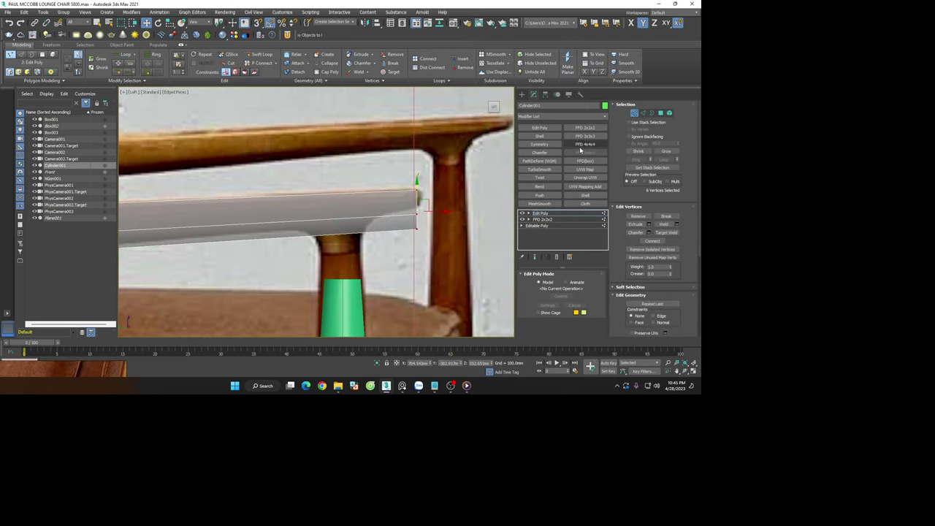
left_click(584, 128)
scroll(424, 208, "up", 2)
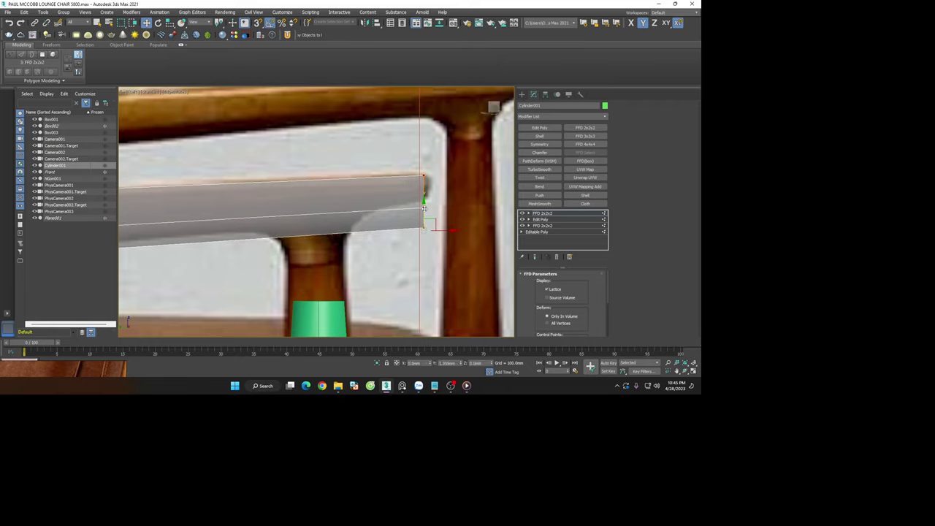
left_click_drag(424, 208, 427, 185)
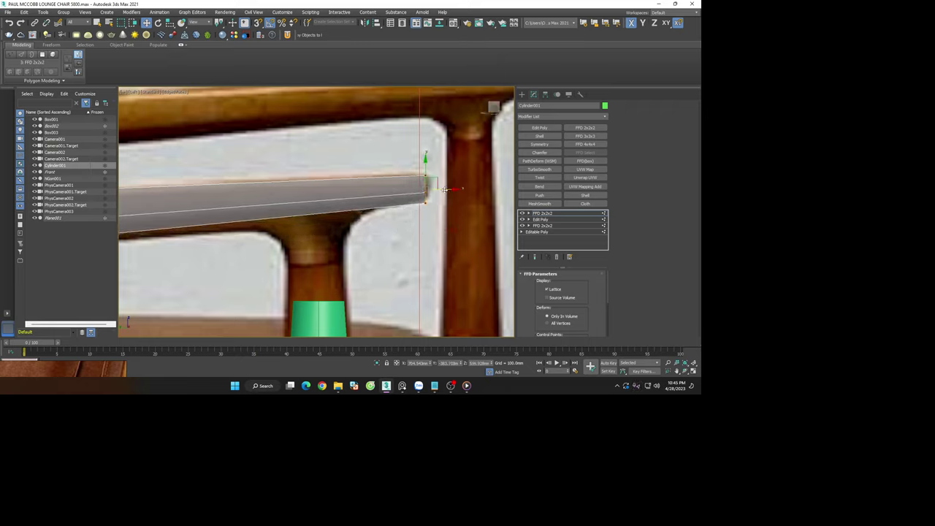
scroll(438, 230, "down", 3)
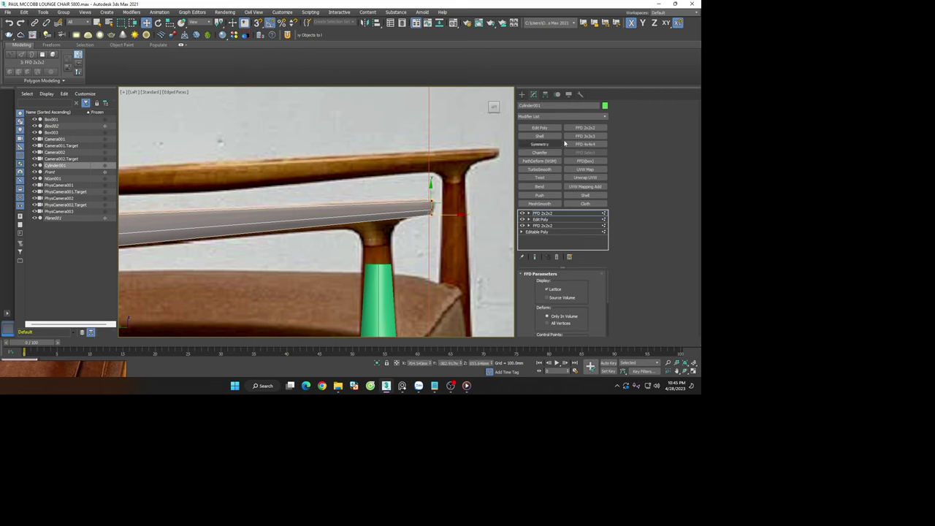
left_click(539, 128)
scroll(295, 252, "up", 2)
Connect the selected edges to add a vertical edge loop across the rail
right_click(294, 253)
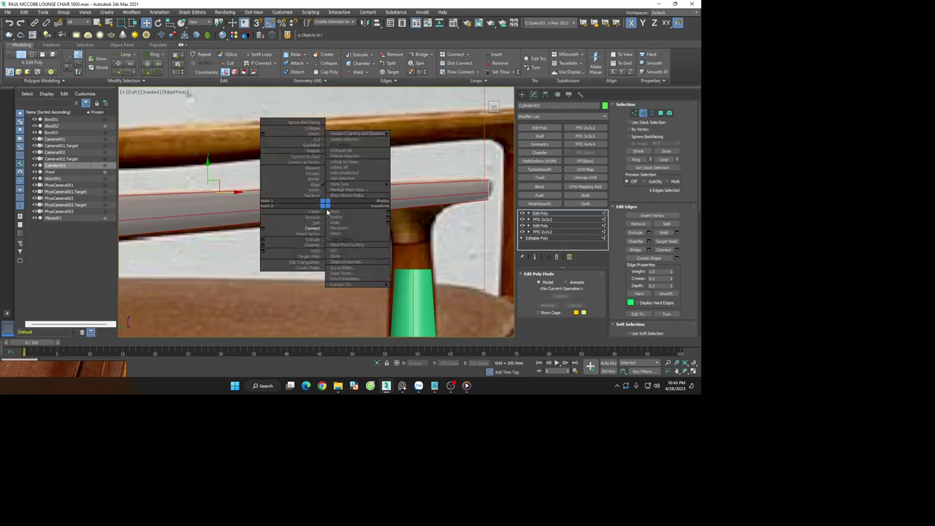
left_click(306, 228)
scroll(340, 223, "down", 1)
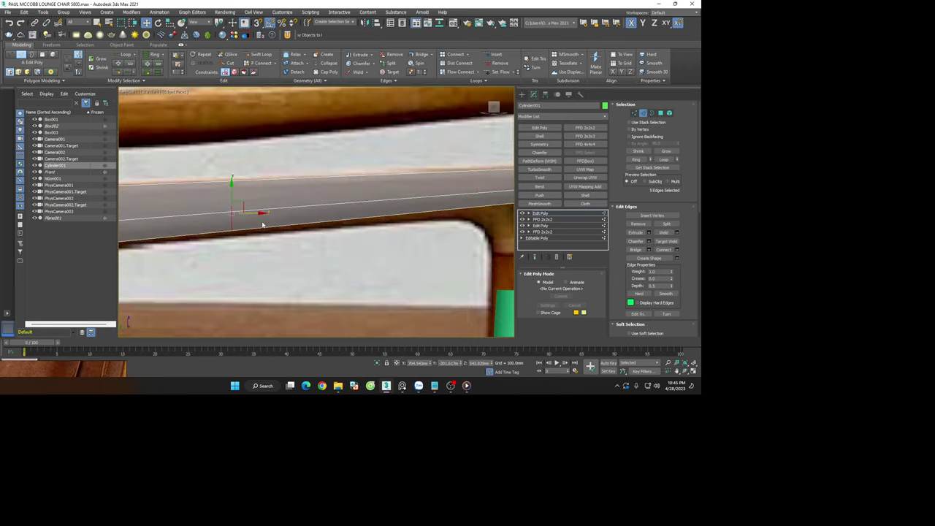
scroll(340, 223, "up", 2)
Slide the new loop's vertices along X near the front leg top, then add FFD 2x2x2
key("1")
scroll(271, 223, "down", 1)
left_click_drag(211, 177, 253, 248)
scroll(253, 248, "up", 2)
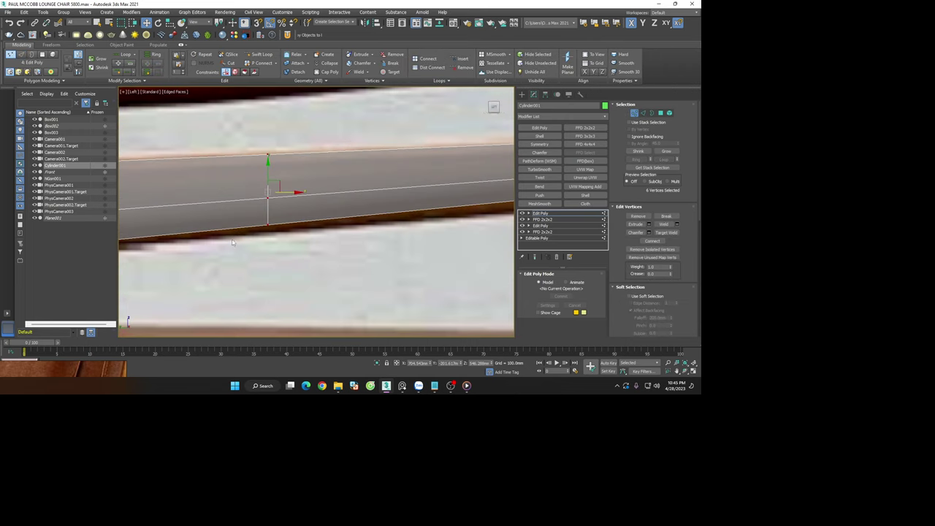
scroll(252, 248, "down", 2)
left_click_drag(281, 216, 437, 216)
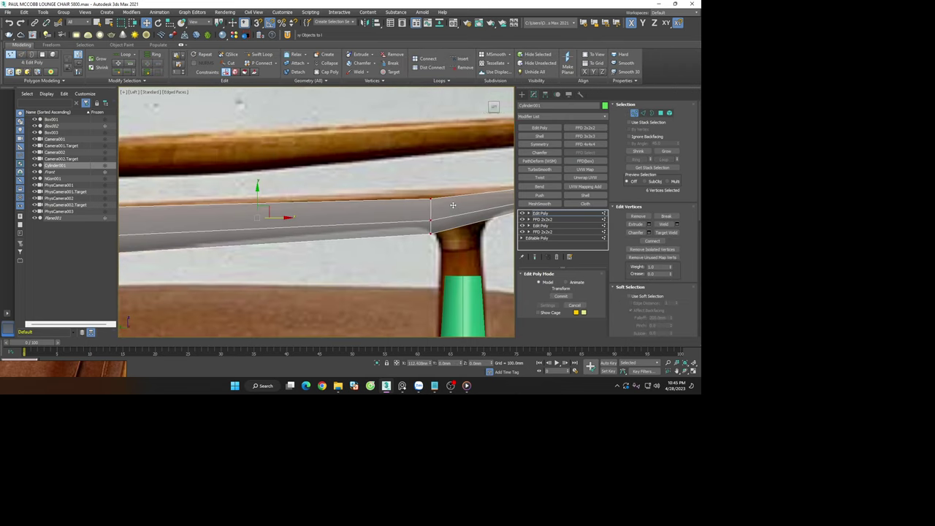
key("ctrl+z")
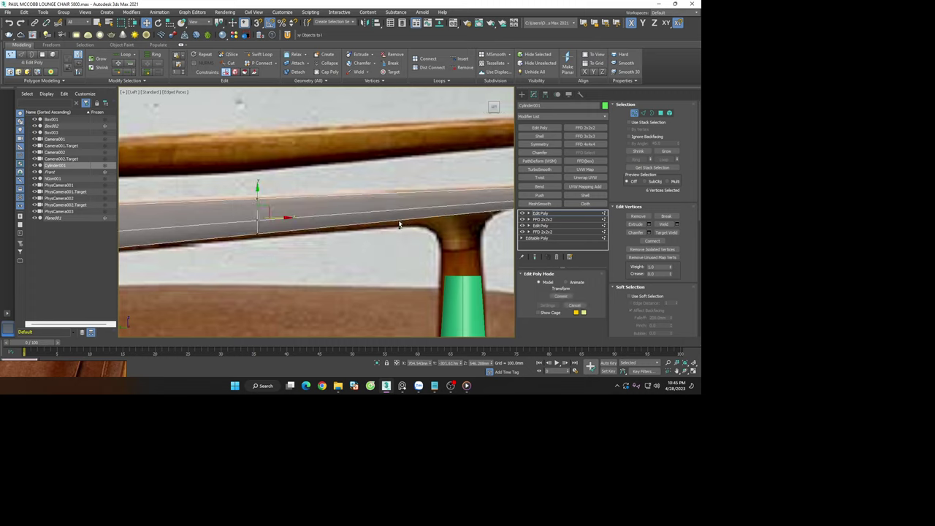
mouse_move(278, 219)
left_mouse_down()
mouse_move(455, 209)
mouse_move(434, 218)
left_mouse_up()
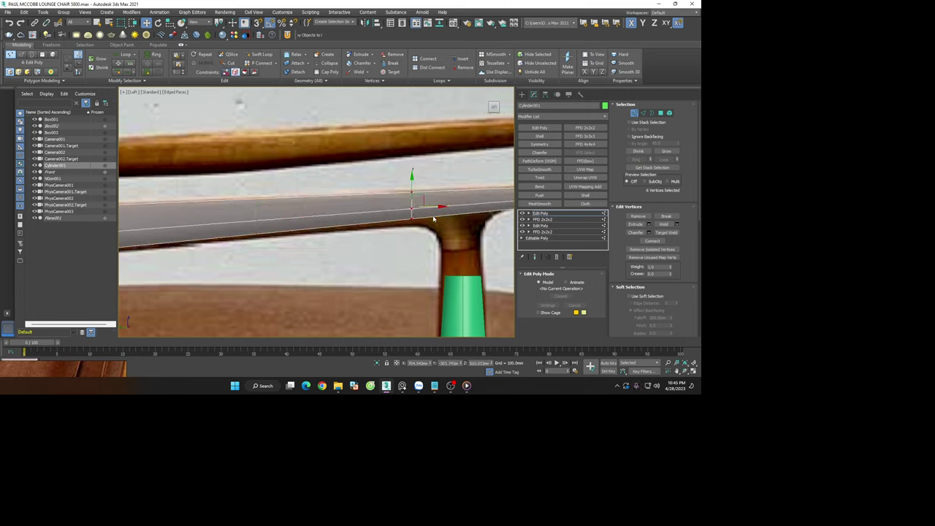
left_click(585, 128)
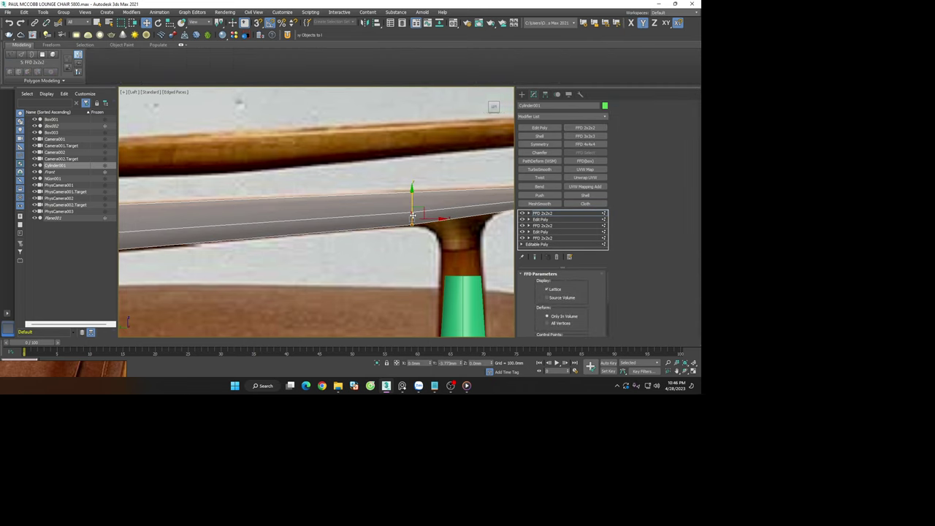
Add another Edit Poly to the rail and select the mid-rail edge's vertices
scroll(412, 212, "down", 5)
scroll(431, 234, "up", 2)
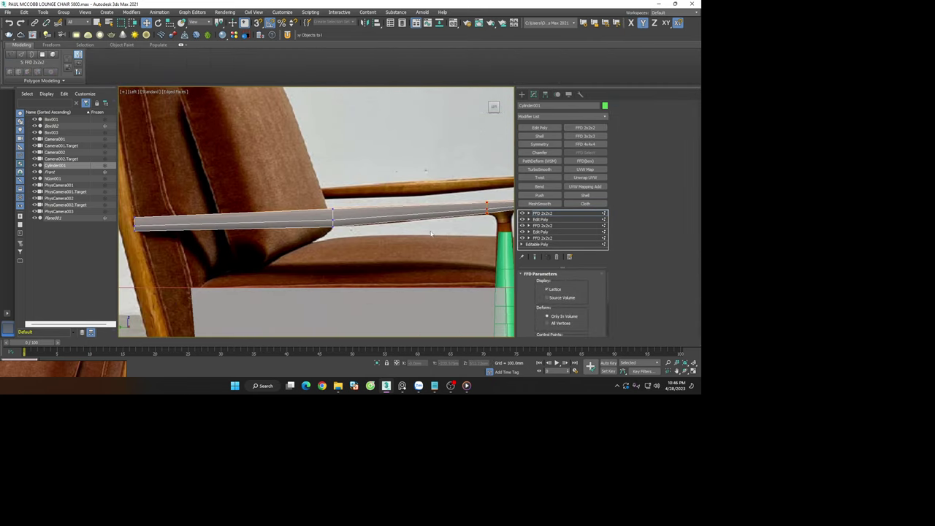
scroll(286, 223, "up", 1)
scroll(290, 224, "up", 2)
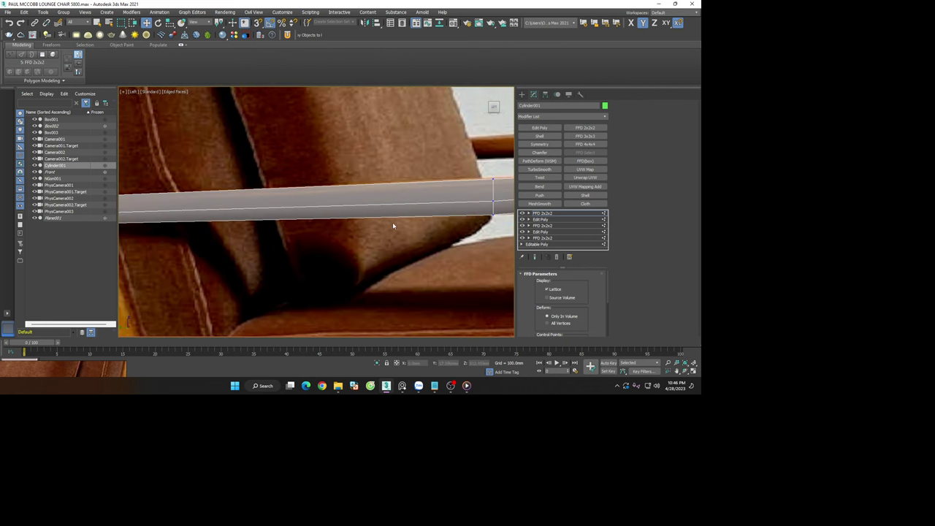
scroll(390, 192, "down", 3)
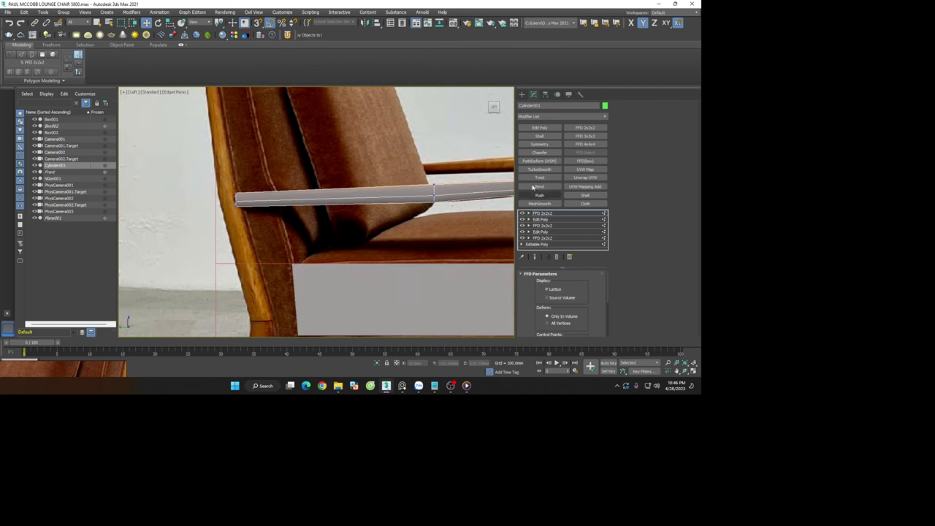
left_click(540, 128)
scroll(380, 175, "up", 2)
right_click(337, 216)
left_click(321, 217)
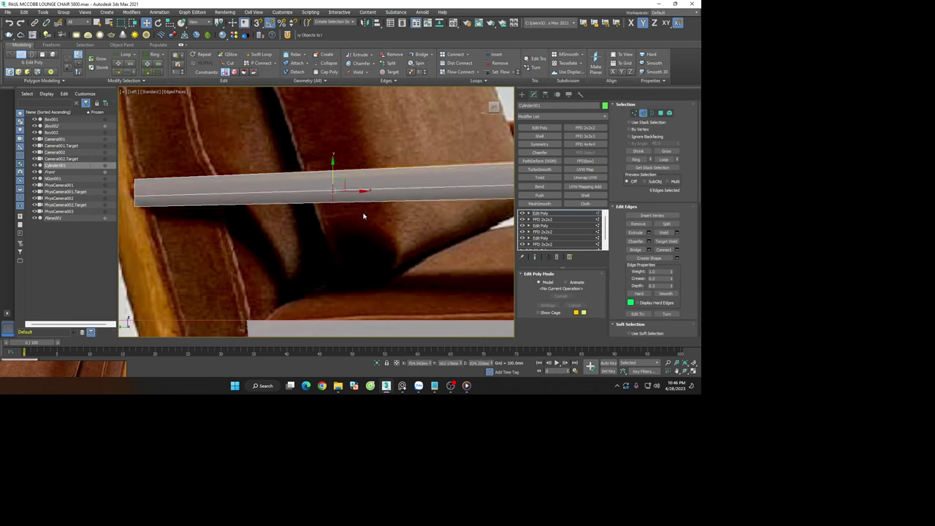
left_click_drag(350, 222, 355, 232)
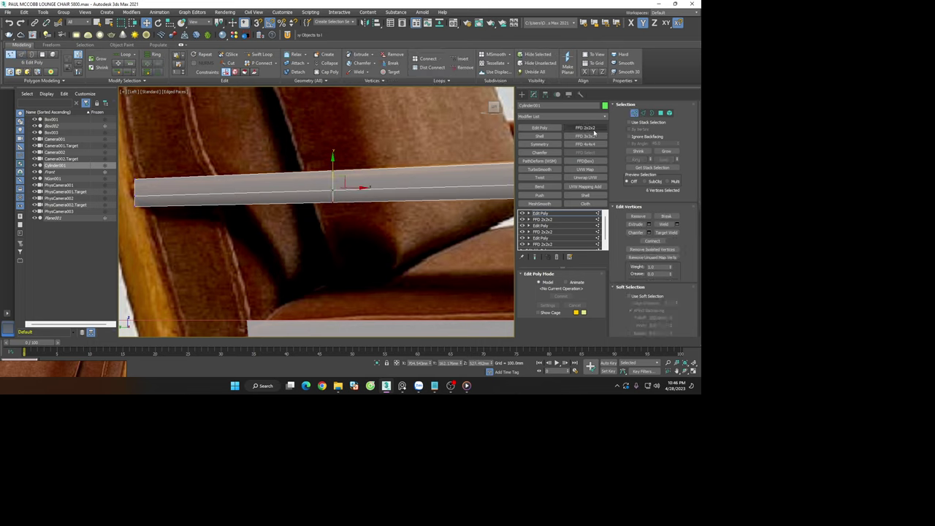
Add FFD 2x2x2 and try bending the rail down at its middle, then undo it
left_click(589, 137)
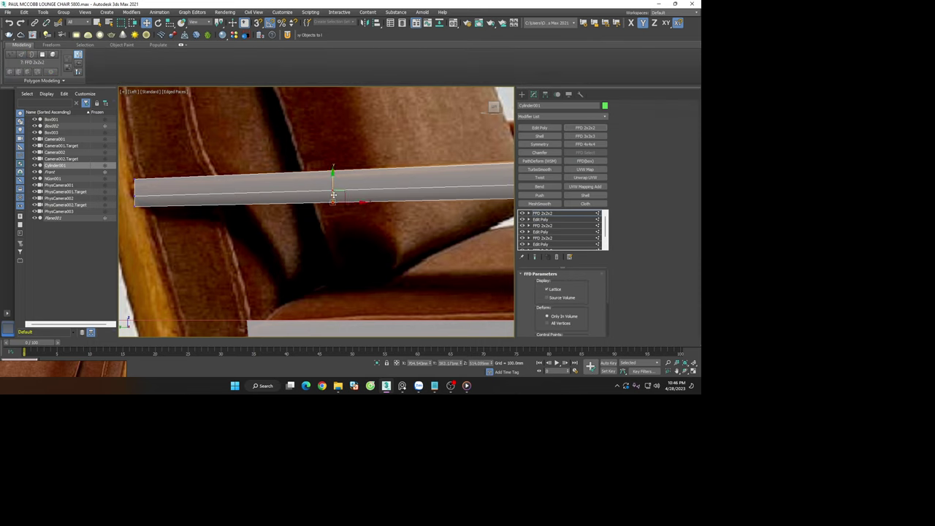
left_click_drag(334, 194, 344, 179)
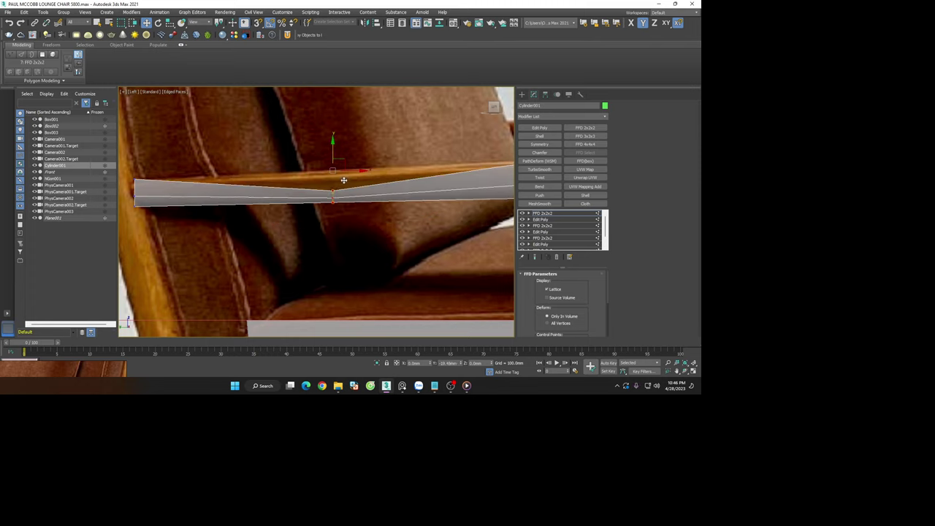
key("ctrl+z")
left_click(401, 247)
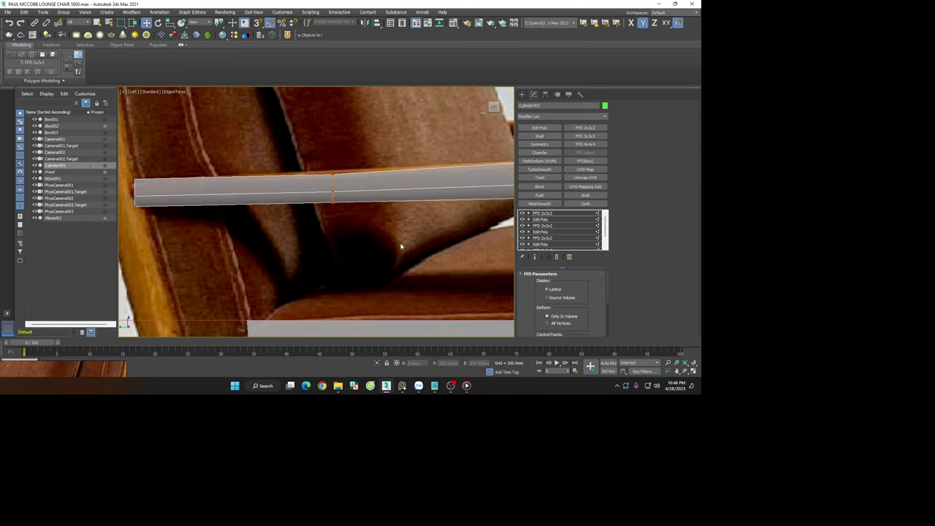
middle_click_drag(401, 247, 411, 179, "alt")
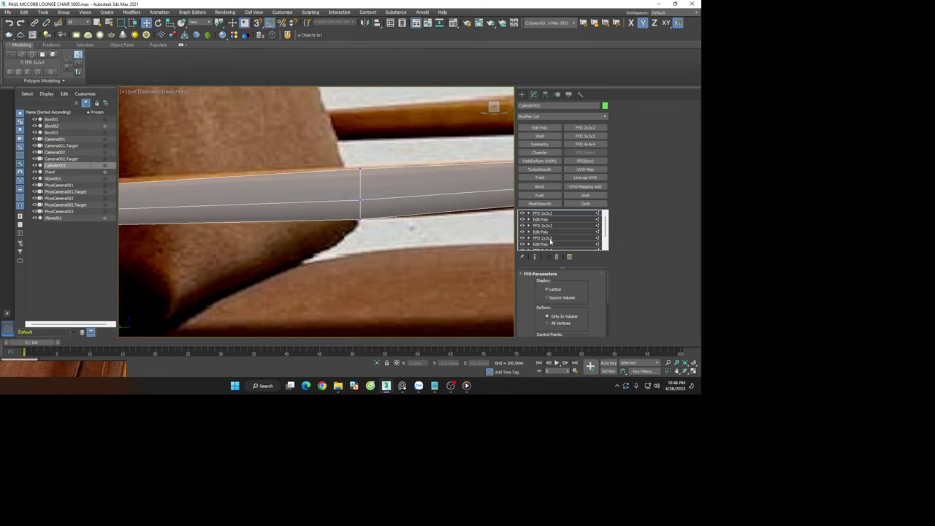
Step down the modifier stack to the base Editable Poly, accepting the topology warnings
left_click(550, 241)
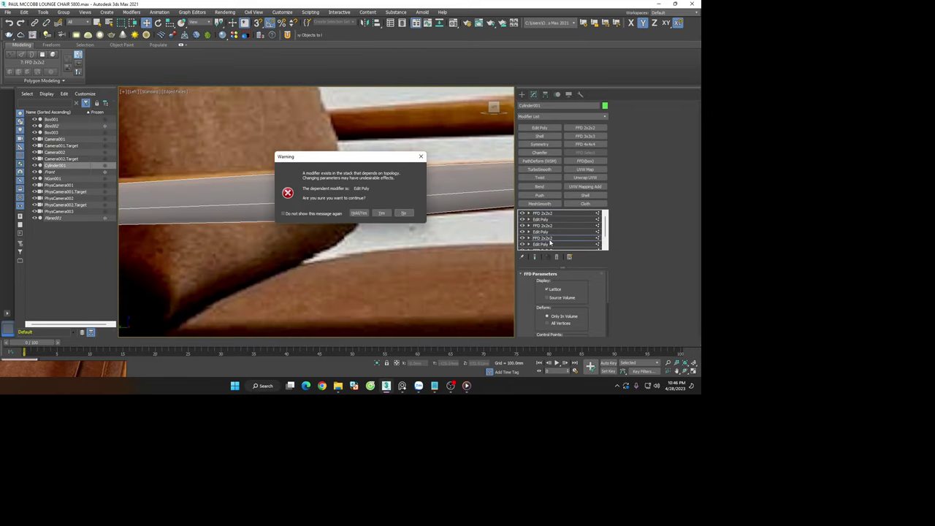
left_click(381, 212)
scroll(577, 241, "down", 2)
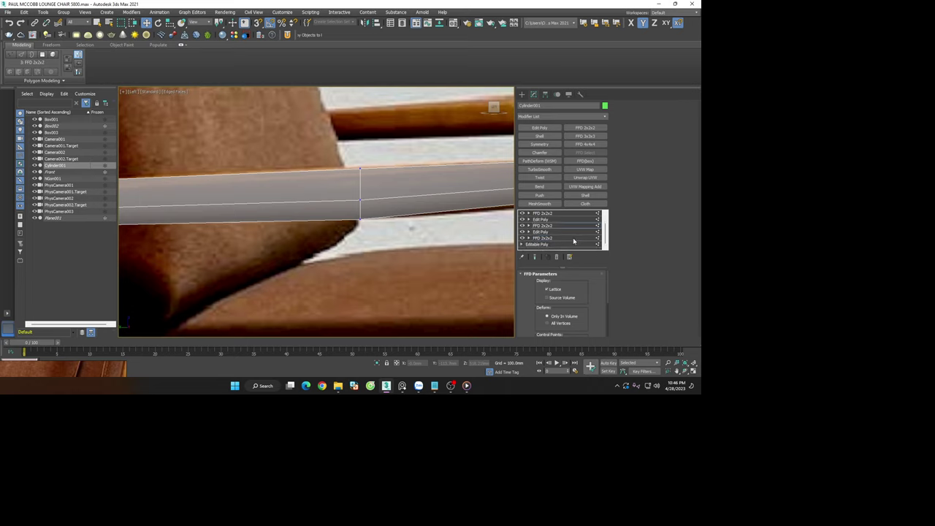
left_click(557, 243)
left_click(379, 212)
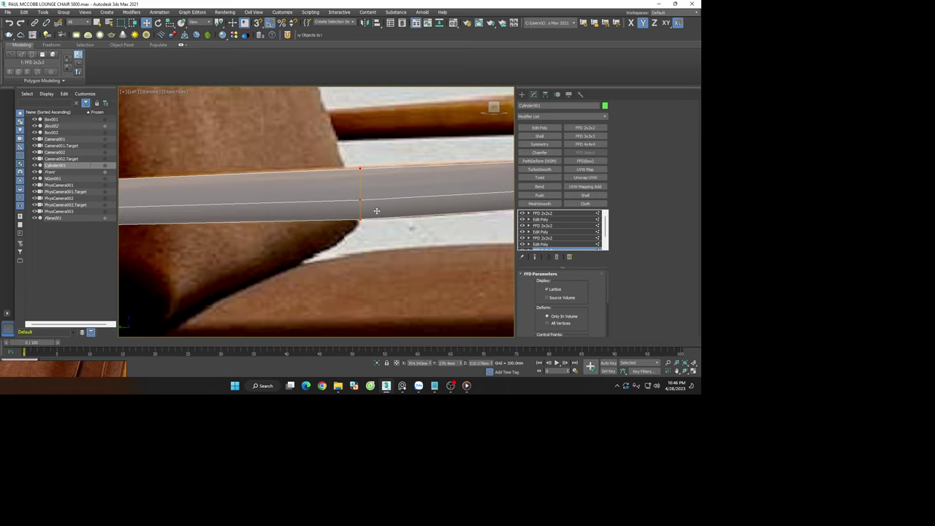
left_click(362, 165)
left_click(370, 173)
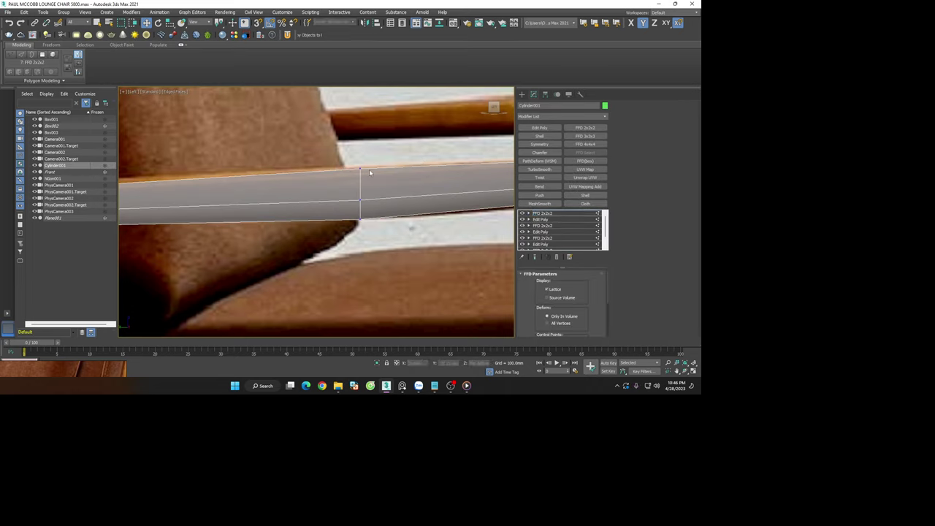
scroll(557, 237, "down", 2)
left_click(555, 243)
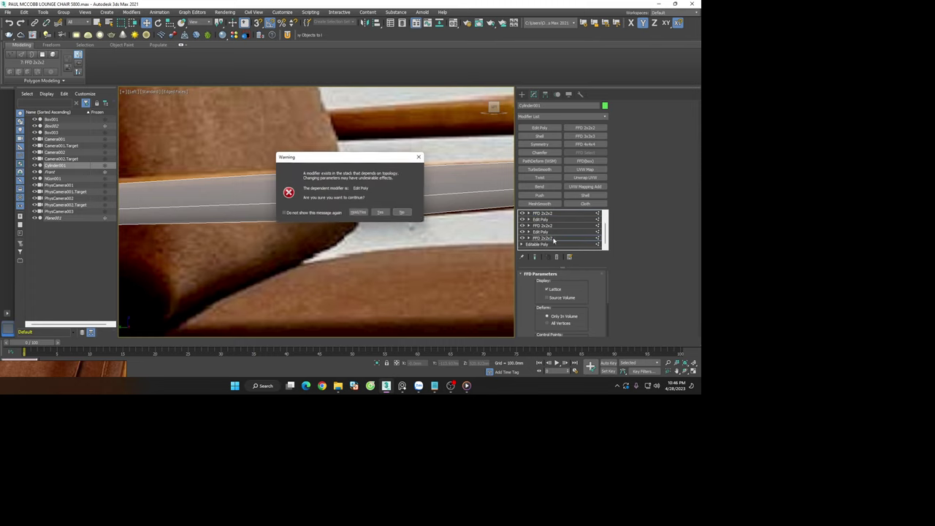
left_click(383, 212)
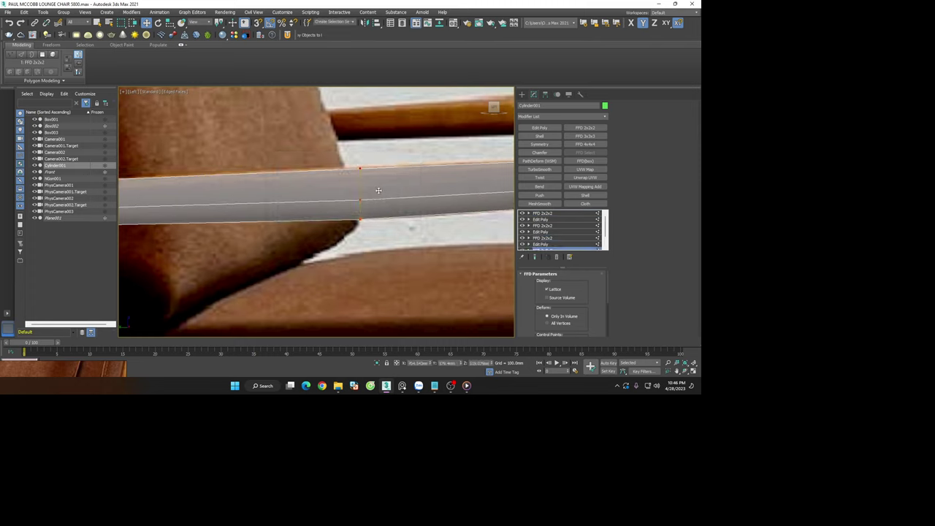
Nudge rail vertices to fit the reference armrest, select the top FFD, then deselect
mouse_move(336, 150)
left_mouse_down()
mouse_move(368, 179)
mouse_move(360, 160)
left_mouse_up()
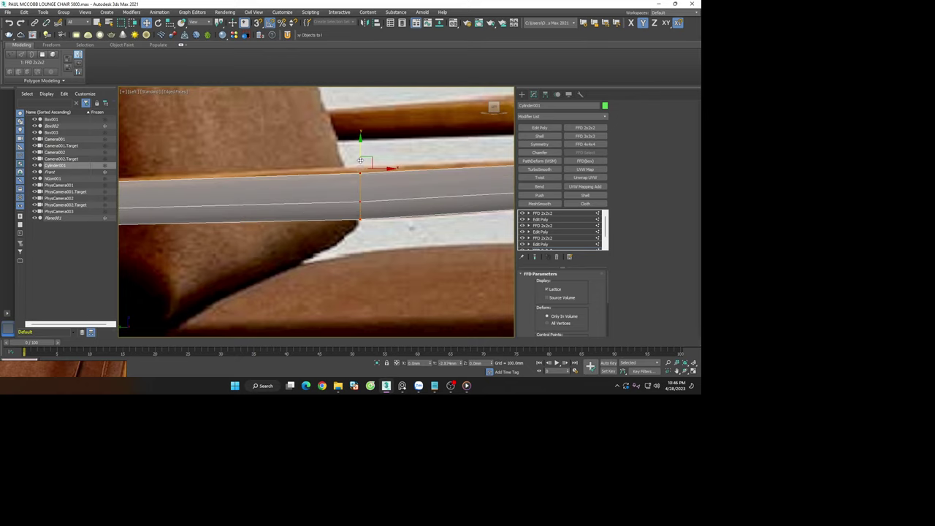
left_click(360, 217)
left_click_drag(361, 201, 361, 199)
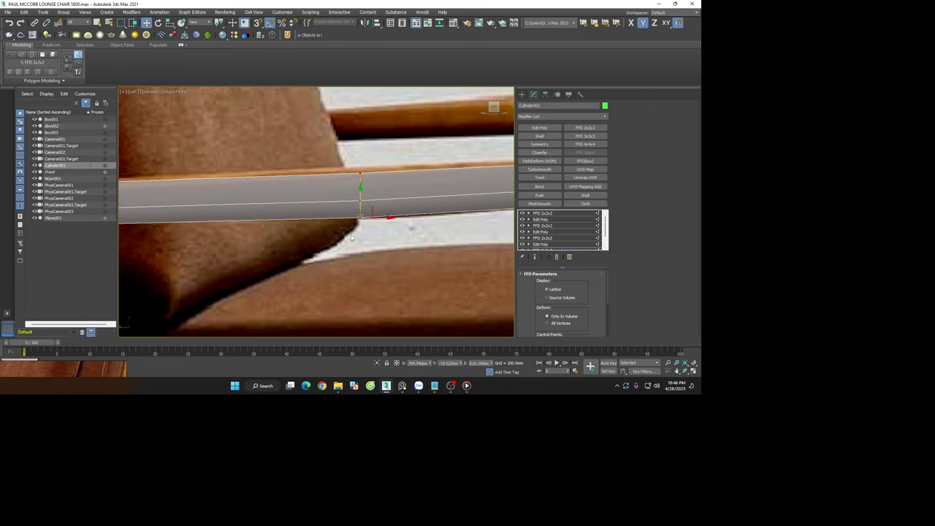
scroll(352, 236, "down", 5)
middle_click_drag(401, 211, 418, 194)
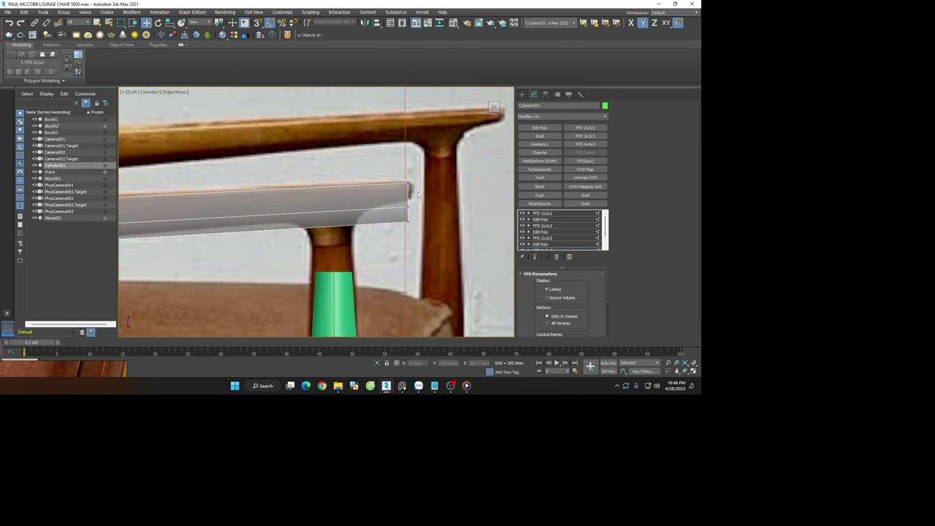
scroll(445, 214, "down", 3)
left_click(541, 213)
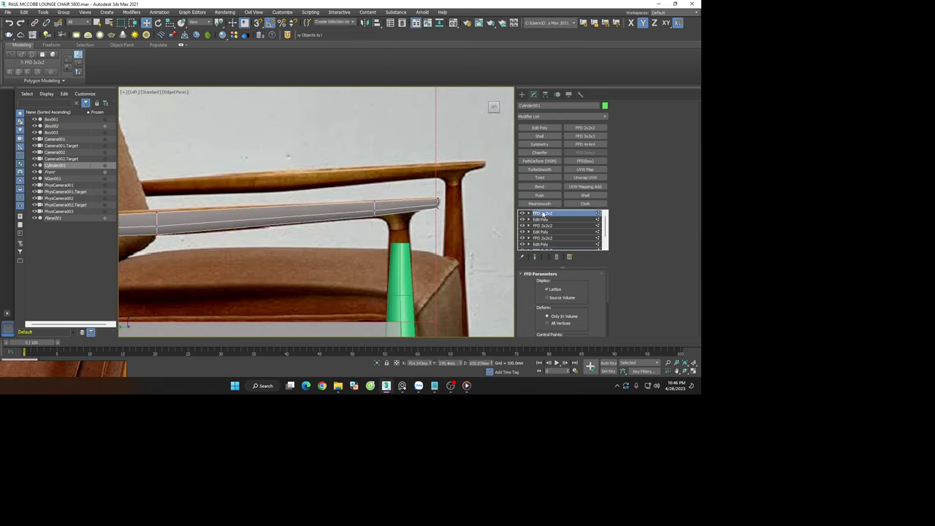
left_click(459, 213)
Select the armrest rail, try an Edit Poly layer, remove it, and test-move the left-end lattice points
scroll(214, 195, "up", 5)
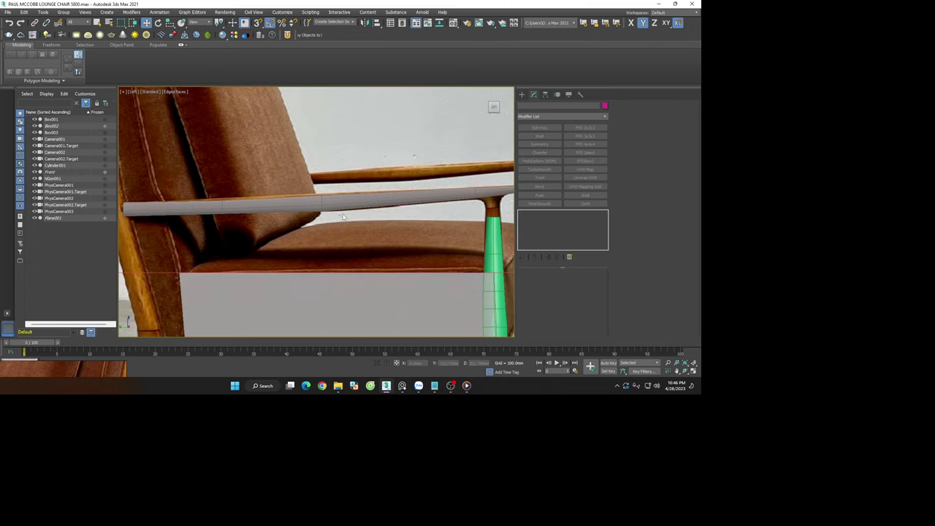
middle_click_drag(214, 196, 265, 185)
left_click(229, 199)
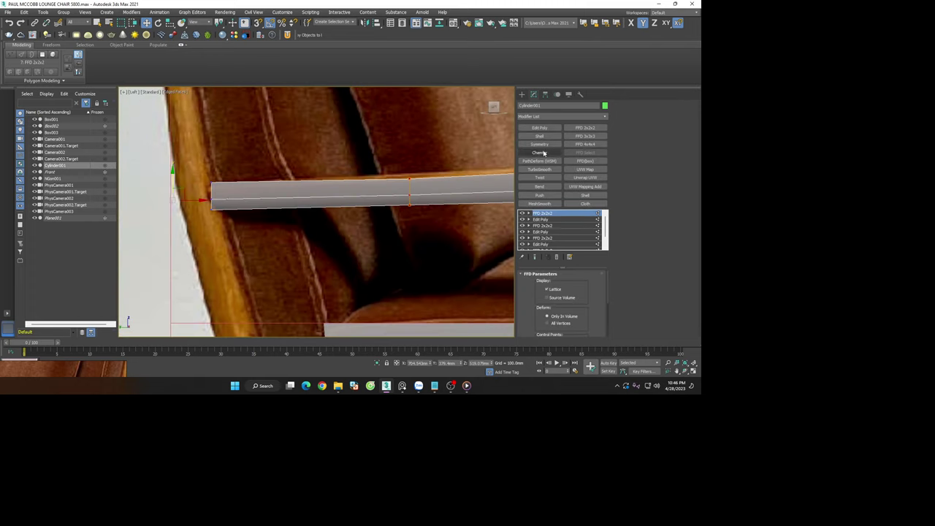
left_click(539, 128)
key("1")
mouse_move(223, 219)
left_mouse_down()
mouse_move(210, 183)
mouse_move(221, 184)
left_mouse_up()
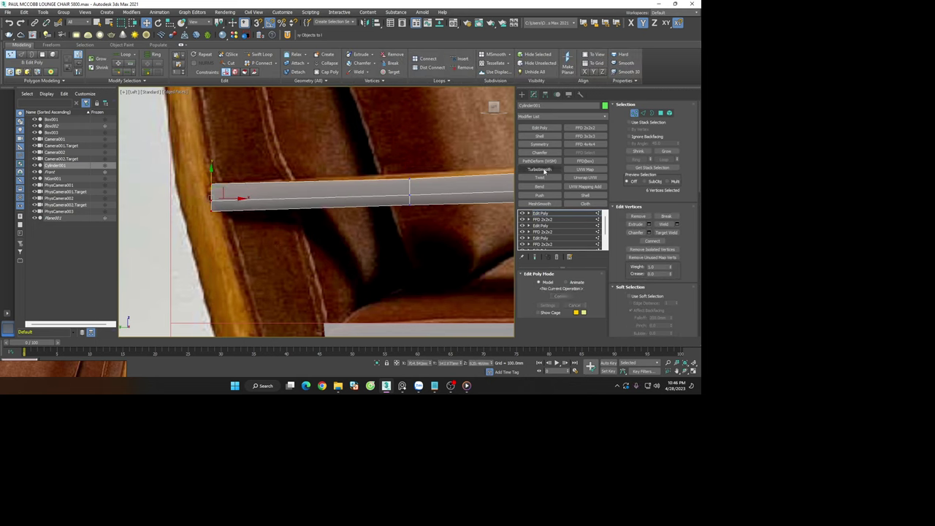
left_click(584, 128)
scroll(217, 208, "up", 3)
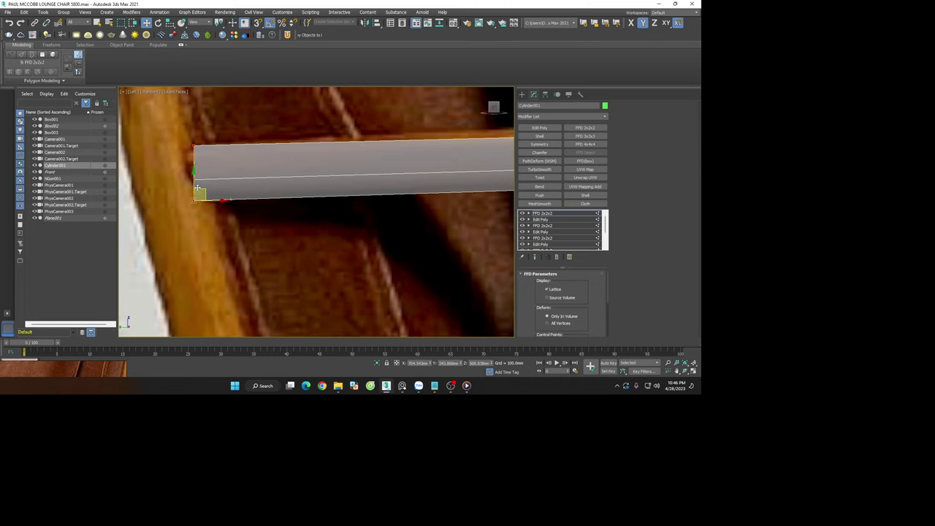
left_click_drag(198, 189, 249, 198)
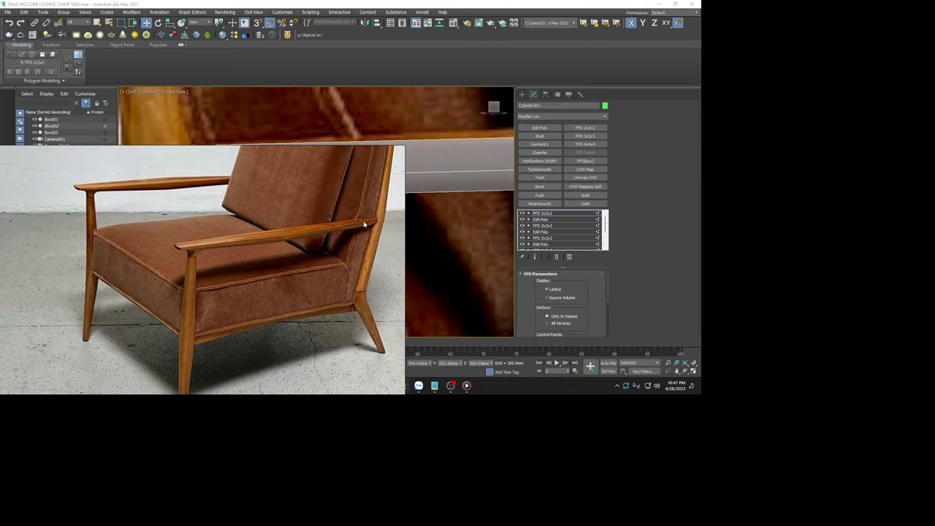
scroll(226, 188, "up", 2)
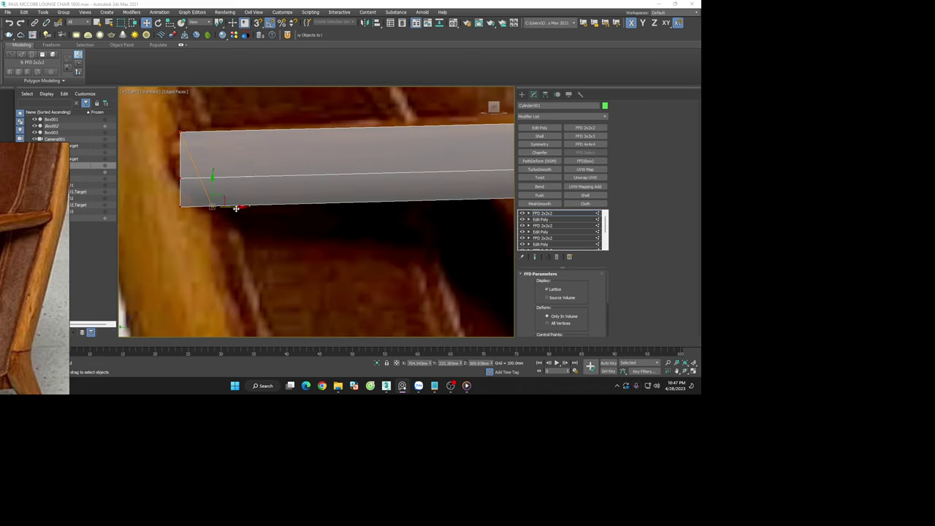
Re-add Edit Poly to the rail and trial-slant its left-end vertices, then undo the slant
left_click(554, 128)
key("1")
left_click(206, 177)
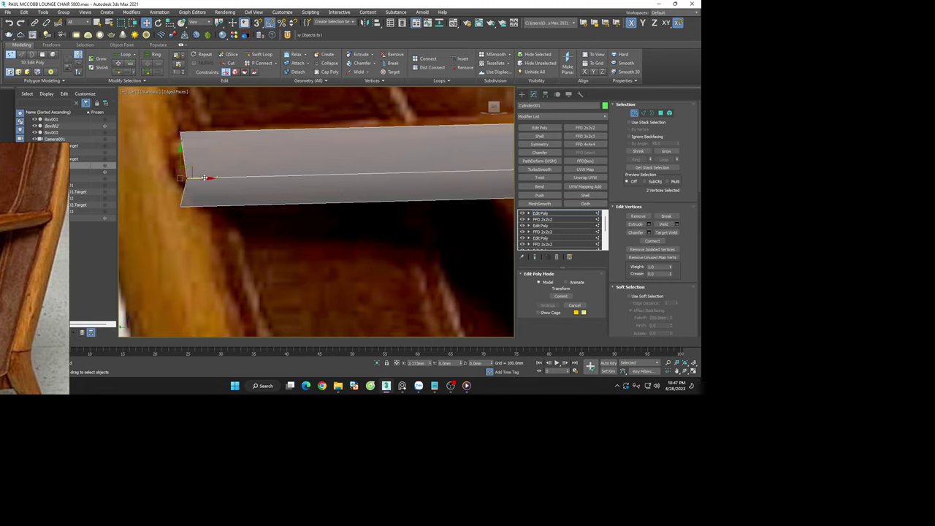
left_click_drag(206, 178, 234, 213)
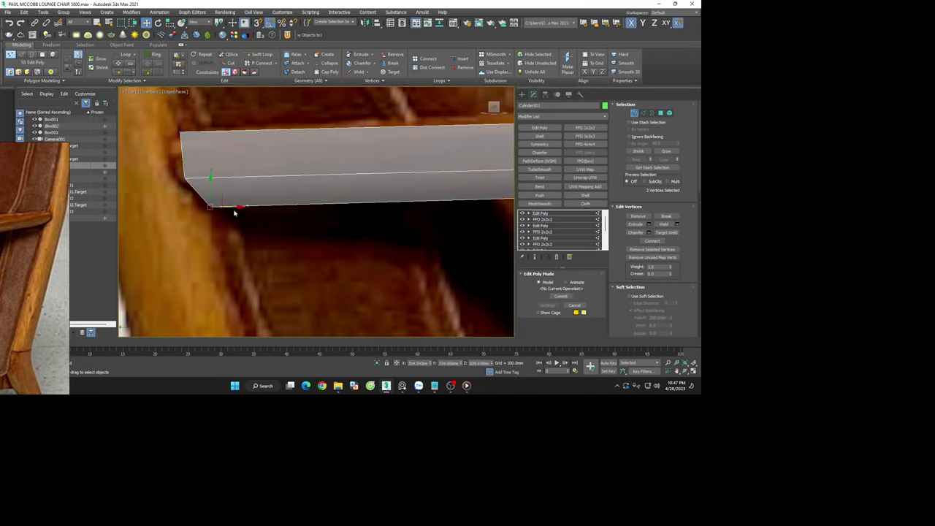
key("ctrl+z")
key("ctrl+z")
Check the rail in Front and Left views, then exit Vertex sub-object mode
scroll(240, 212, "down", 5)
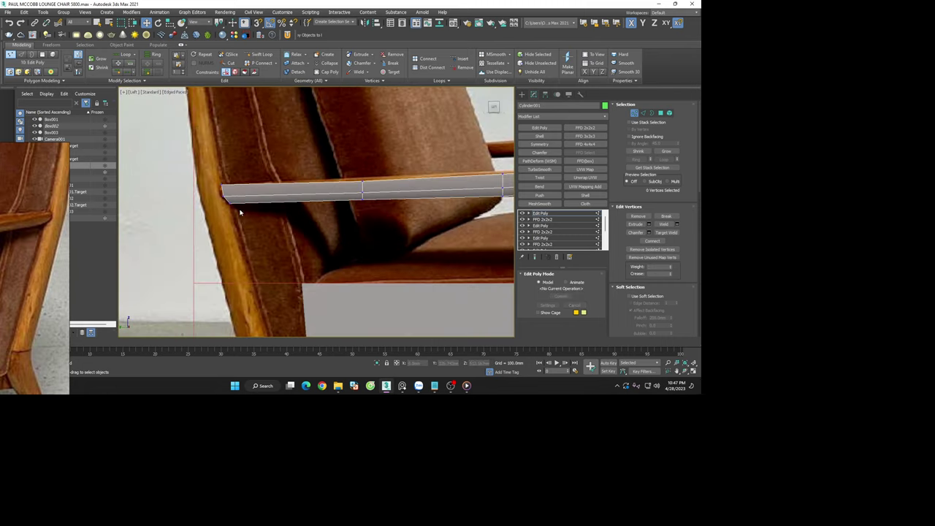
scroll(240, 212, "down", 3)
mouse_move(240, 212)
middle_mouse_down("alt")
mouse_move(324, 265)
mouse_move(357, 270)
mouse_move(339, 250)
mouse_move(239, 247)
middle_mouse_up("alt")
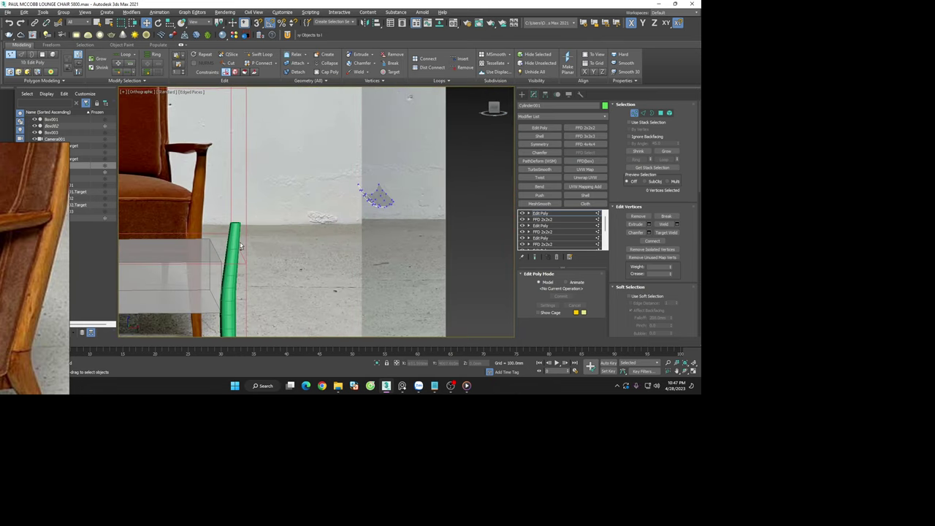
left_click(488, 113)
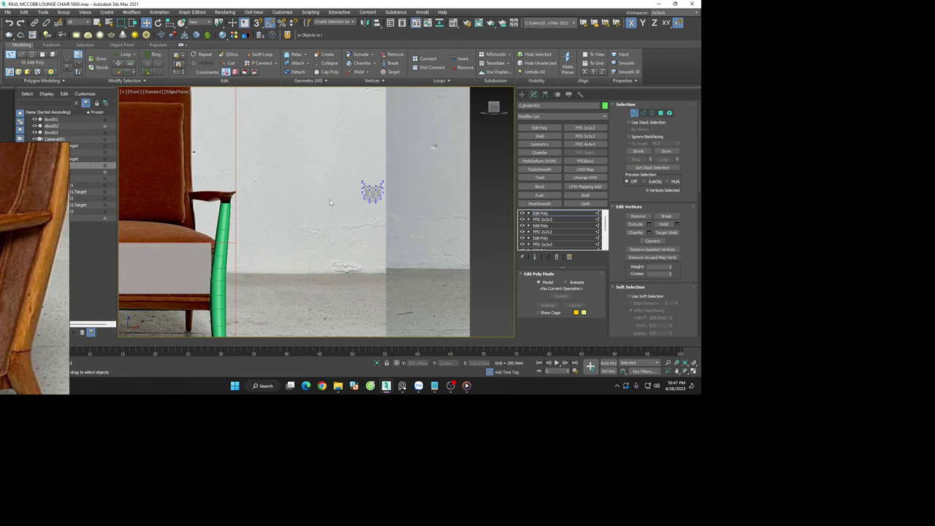
scroll(330, 203, "down", 3)
scroll(177, 198, "up", 3)
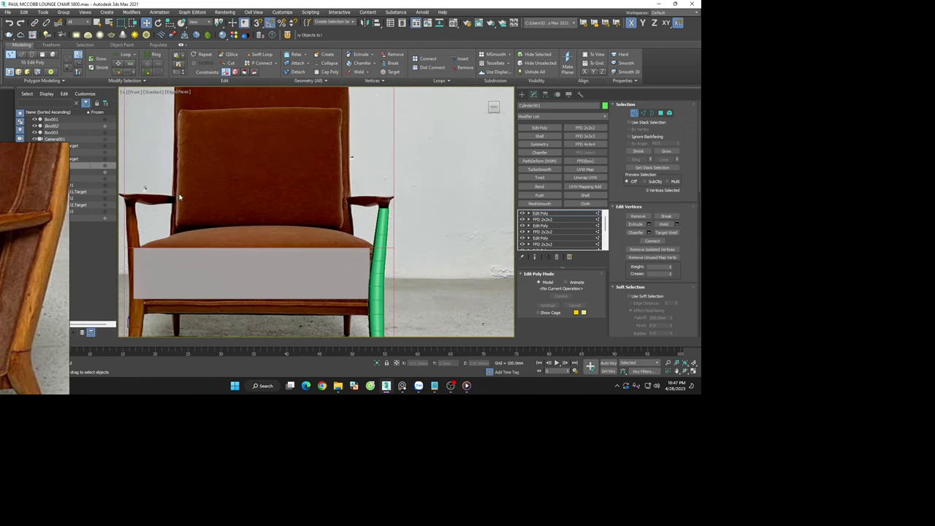
scroll(270, 195, "down", 3)
scroll(448, 198, "up", 3)
scroll(443, 203, "up", 3)
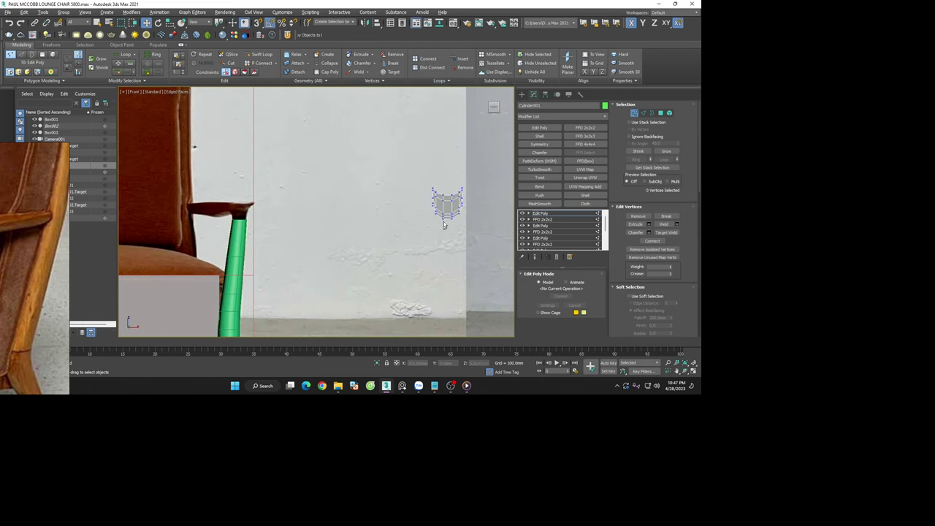
middle_click_drag(443, 203, 478, 238, "alt")
scroll(378, 224, "down", 2)
scroll(339, 198, "down", 3)
scroll(439, 168, "down", 2)
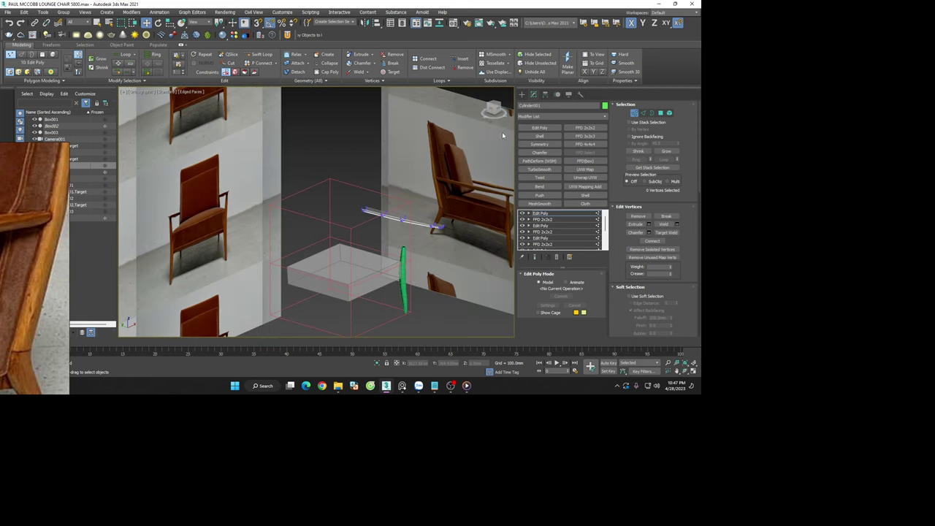
key("l")
scroll(368, 256, "up", 3)
scroll(365, 230, "up", 3)
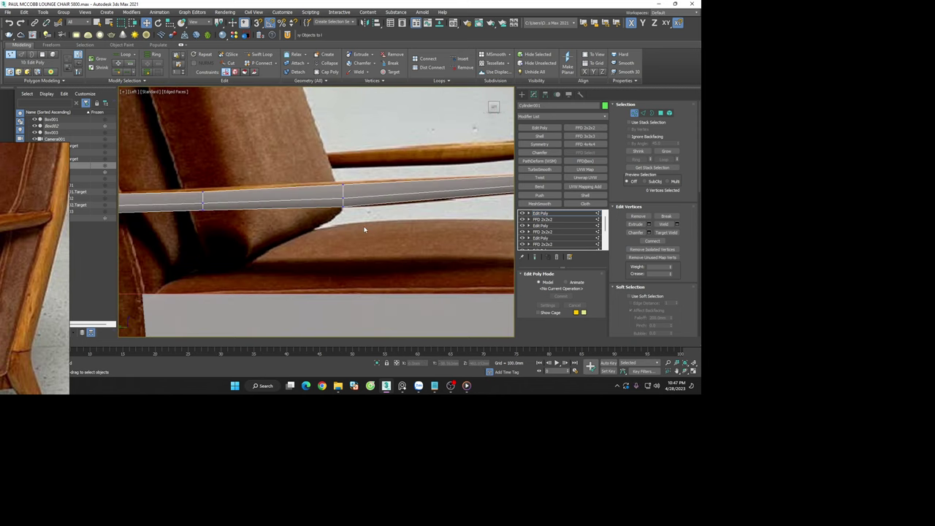
left_click(634, 114)
scroll(317, 176, "down", 2)
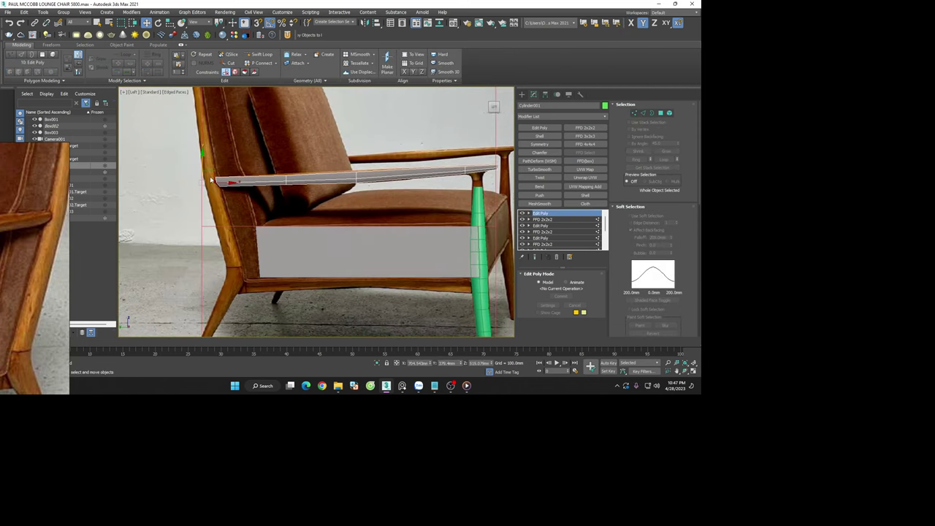
Undo a trial lift of the rail, then nudge its middle-section vertices slightly up and back
left_click_drag(210, 180, 201, 149)
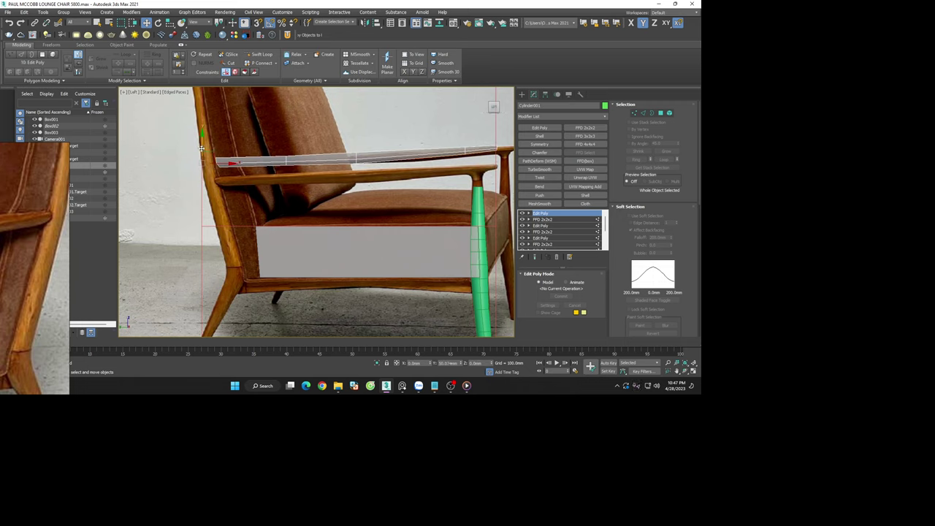
key("ctrl+z")
scroll(293, 190, "up", 3)
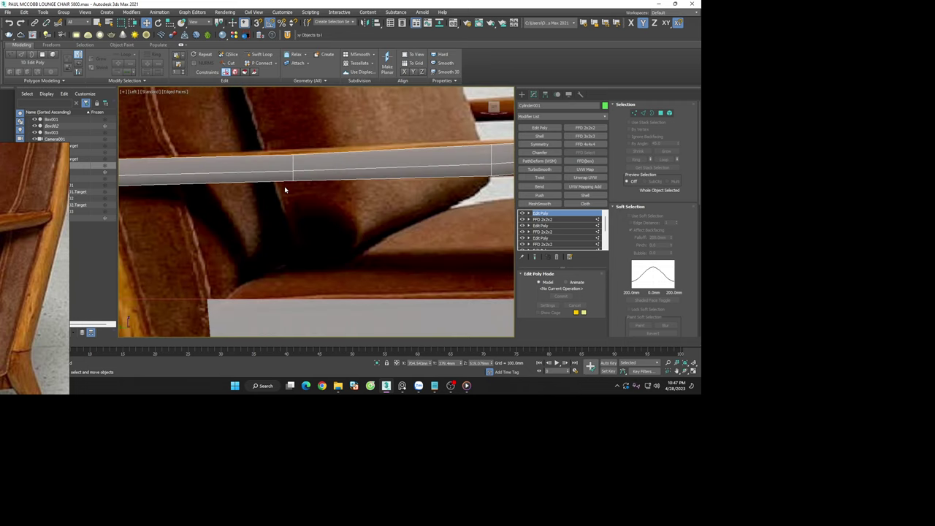
key("1")
left_click_drag(278, 166, 271, 161)
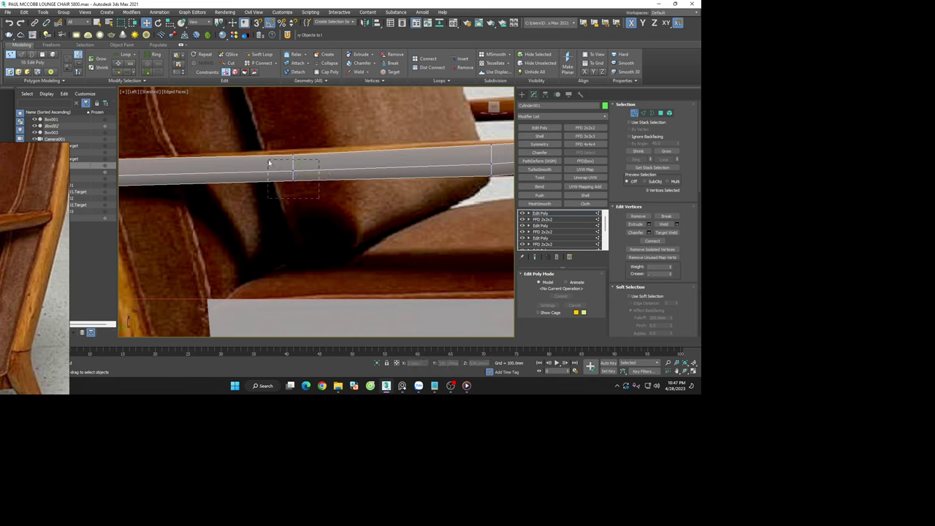
scroll(293, 163, "up", 2)
left_click_drag(294, 159, 294, 162)
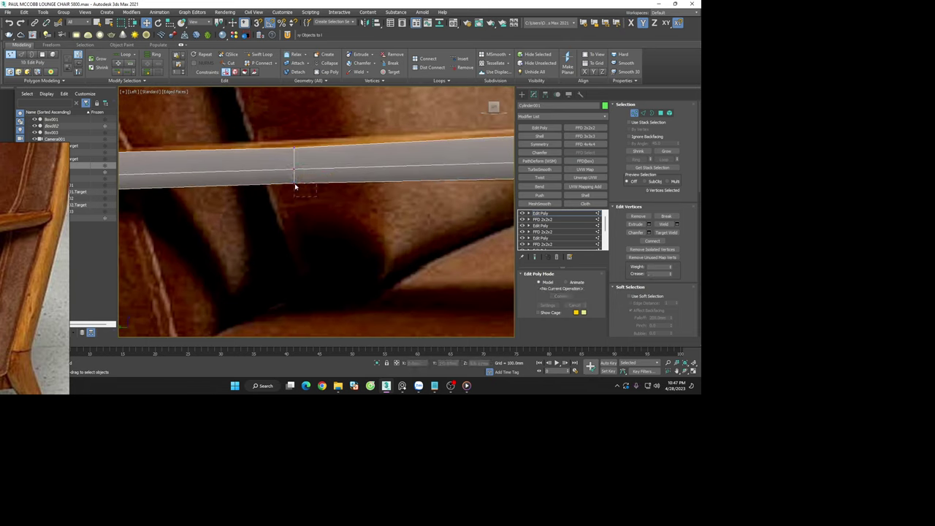
left_click(298, 177, "alt")
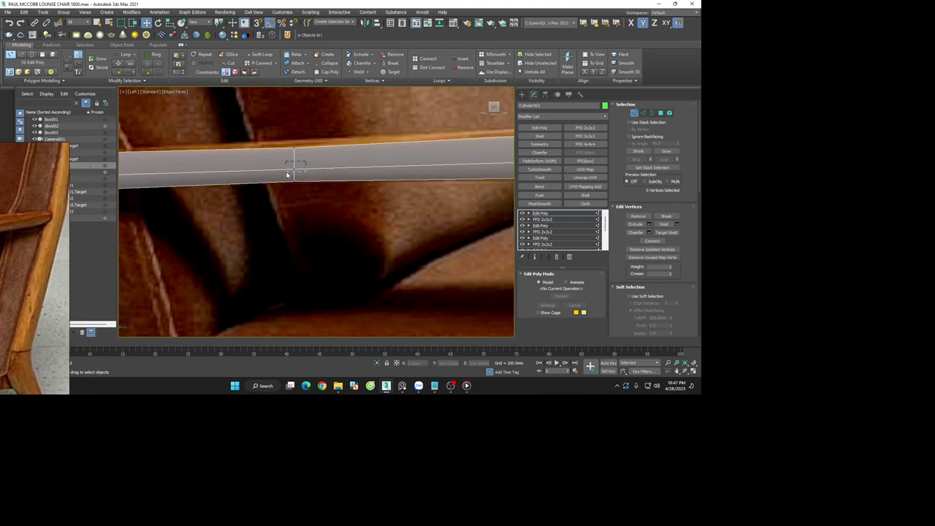
left_click(313, 200)
Adjust the rail's end vertices, raising the right-end ones with F6 vertical-axis constraint
scroll(312, 200, "down", 5)
middle_click_drag(269, 206, 278, 206)
scroll(278, 206, "up", 4)
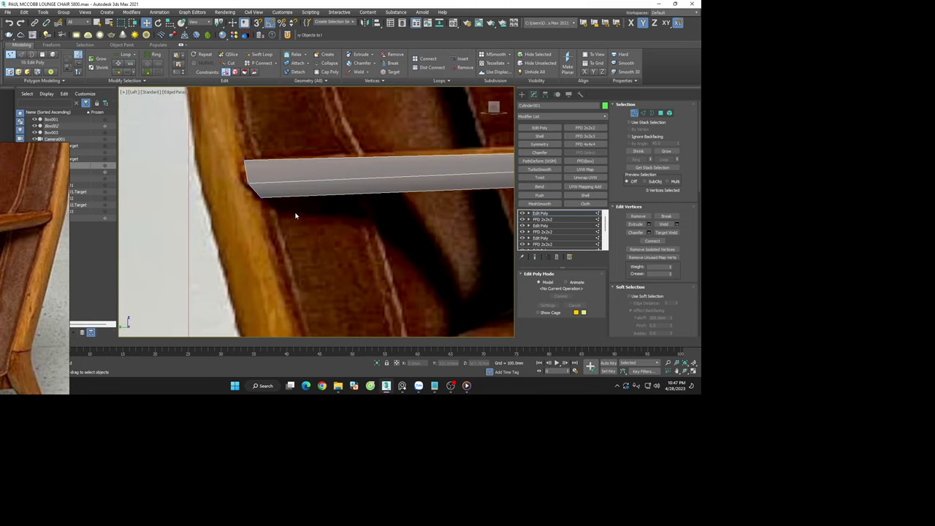
mouse_move(294, 215)
left_mouse_down()
mouse_move(249, 181)
mouse_move(266, 176)
mouse_move(260, 168)
left_mouse_up()
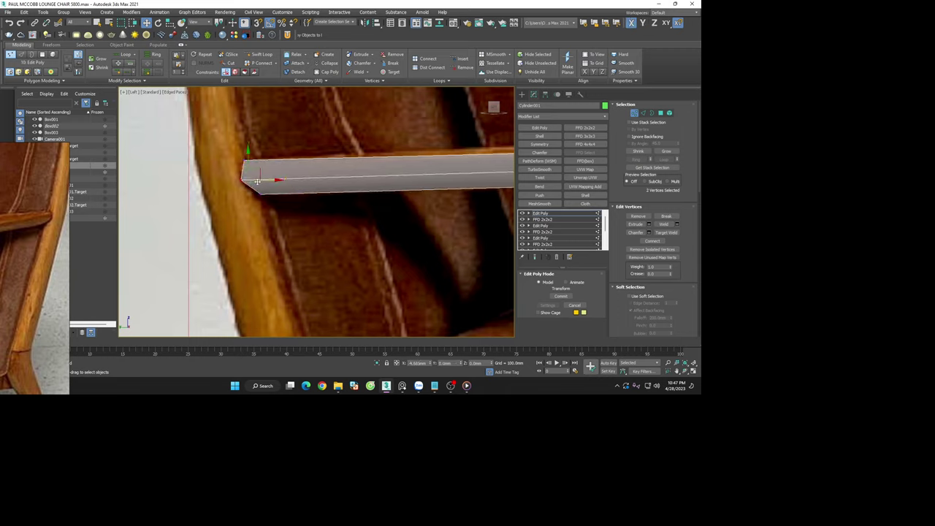
left_click(213, 160)
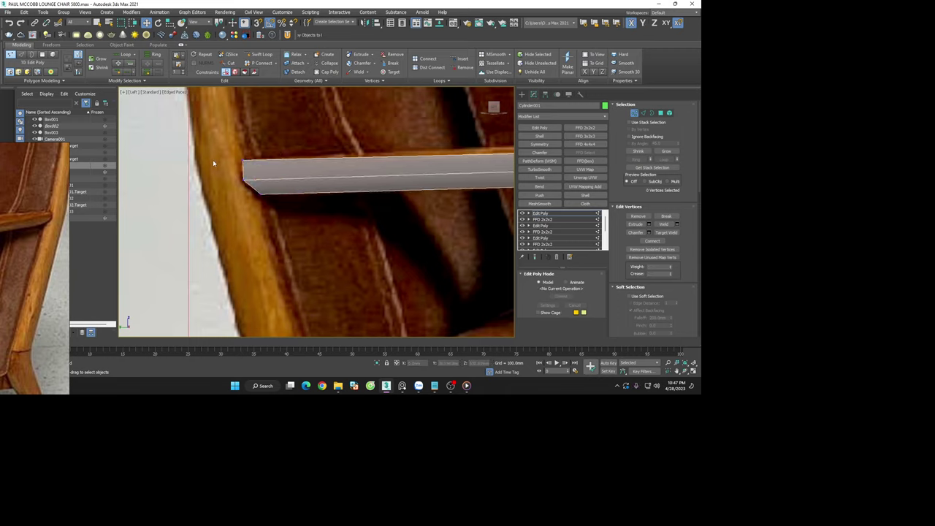
scroll(468, 198, "down", 4)
scroll(431, 193, "up", 4)
mouse_move(431, 194)
left_mouse_down()
mouse_move(380, 138)
mouse_move(393, 149)
left_mouse_up()
key("F6")
left_click(394, 143)
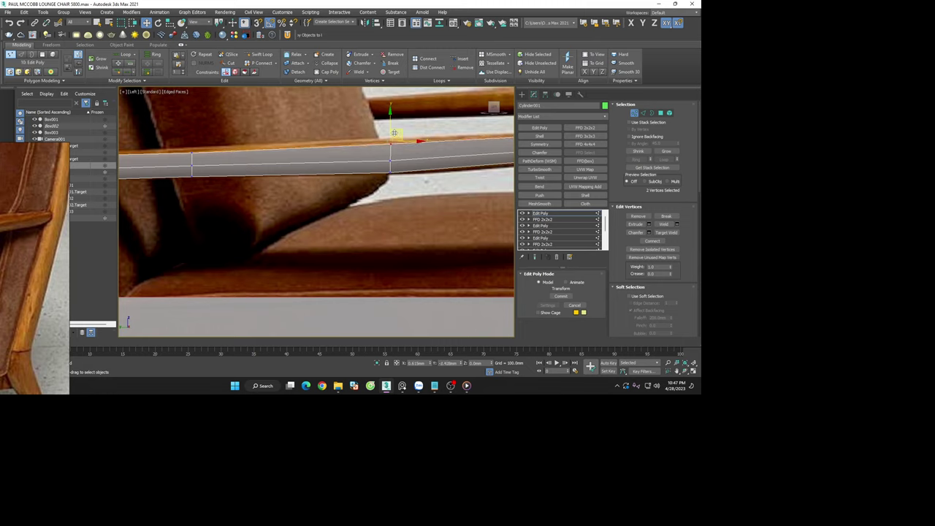
left_click(220, 150)
key("F6")
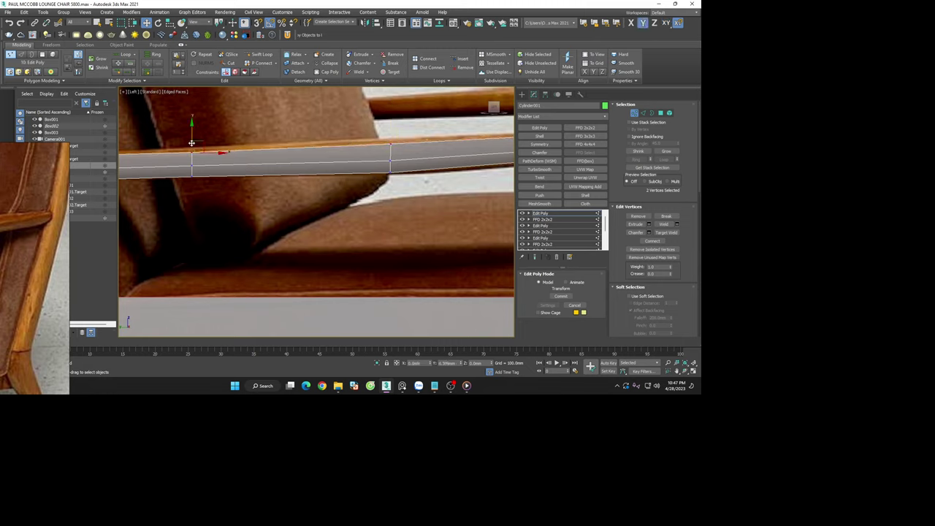
Zoom out and orbit the viewport to an angled view of the bar
scroll(42, 225, "down", 2)
scroll(42, 225, "down", 2)
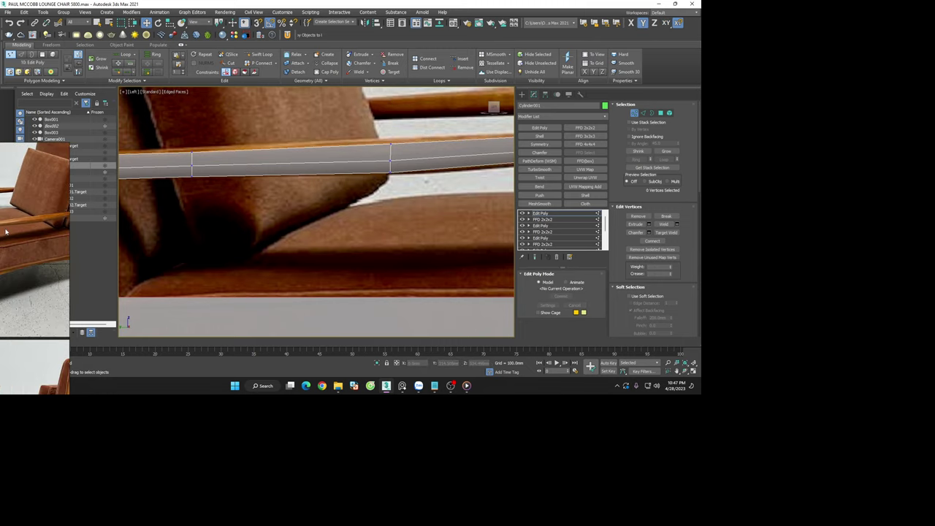
scroll(41, 227, "down", 2)
scroll(449, 203, "down", 4)
scroll(438, 204, "down", 2)
scroll(430, 205, "down", 3)
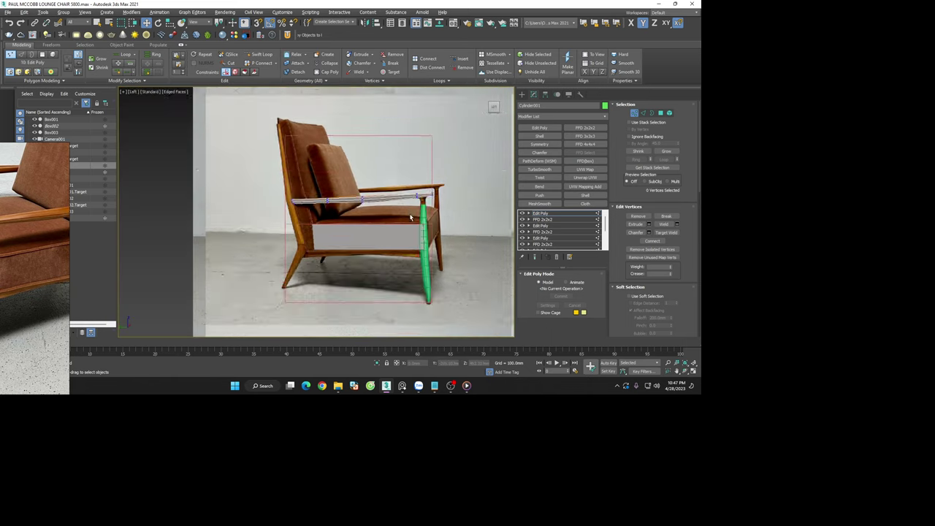
middle_click_drag(430, 204, 334, 251, "alt")
Remove the lengthwise edge loops along the bar, then return to object level
left_click(643, 113)
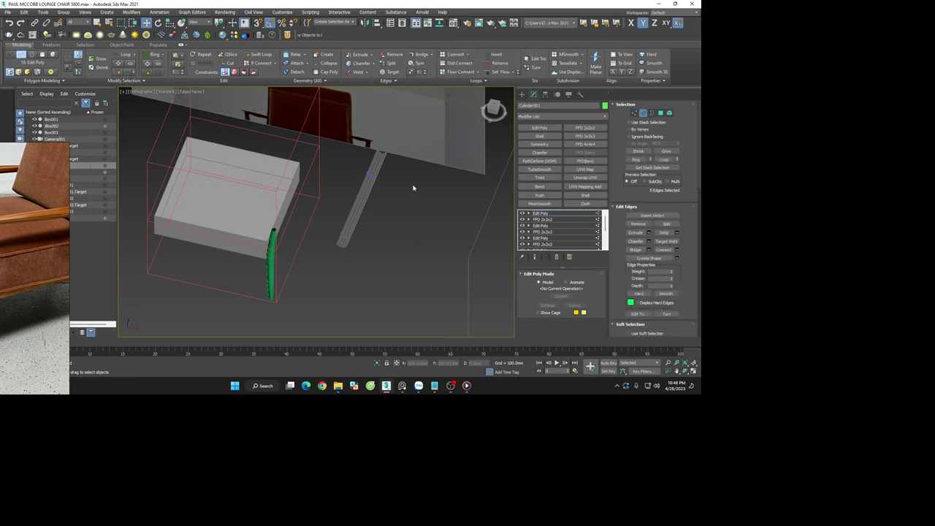
scroll(378, 207, "up", 3)
double_click(380, 209)
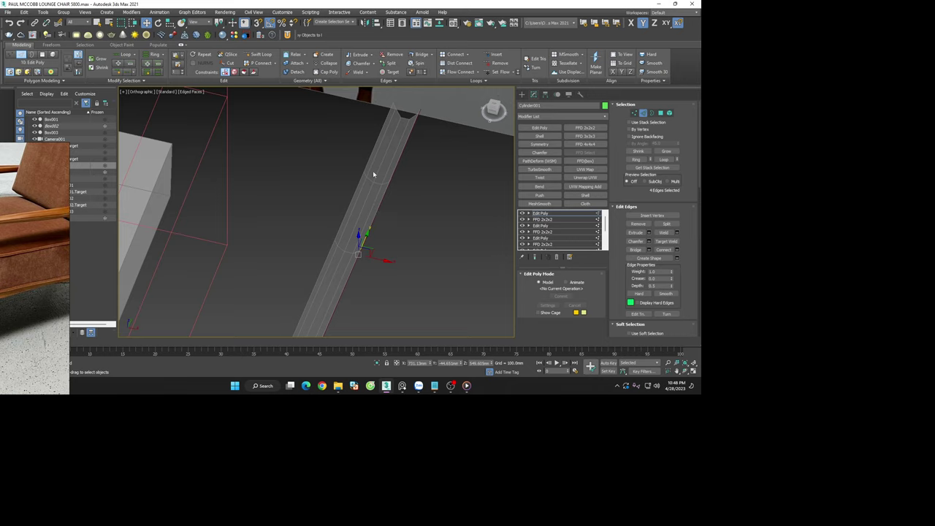
scroll(369, 161, "up", 2)
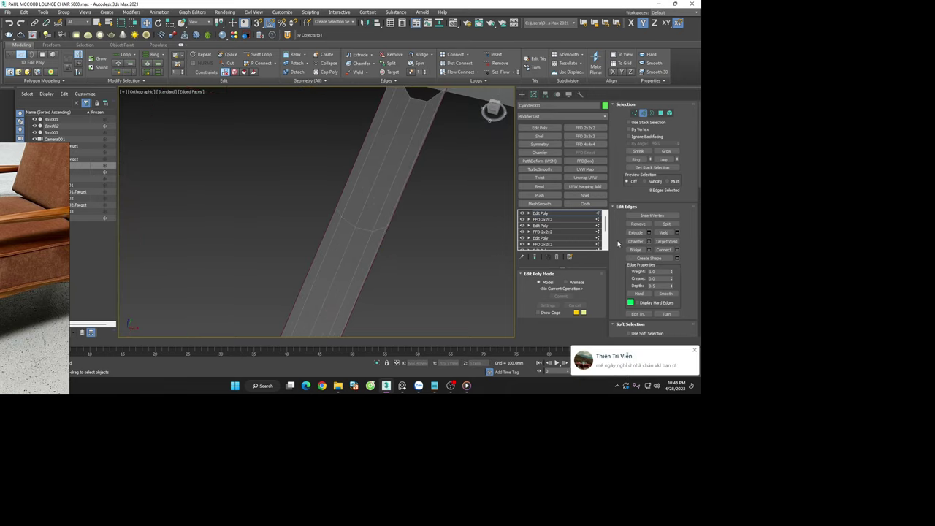
left_click(636, 250)
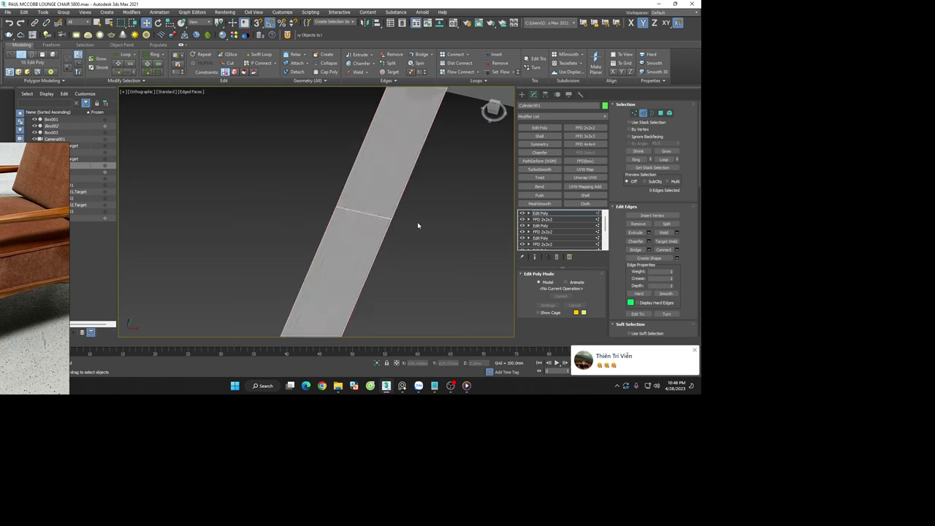
scroll(421, 228, "down", 3)
left_click(643, 113)
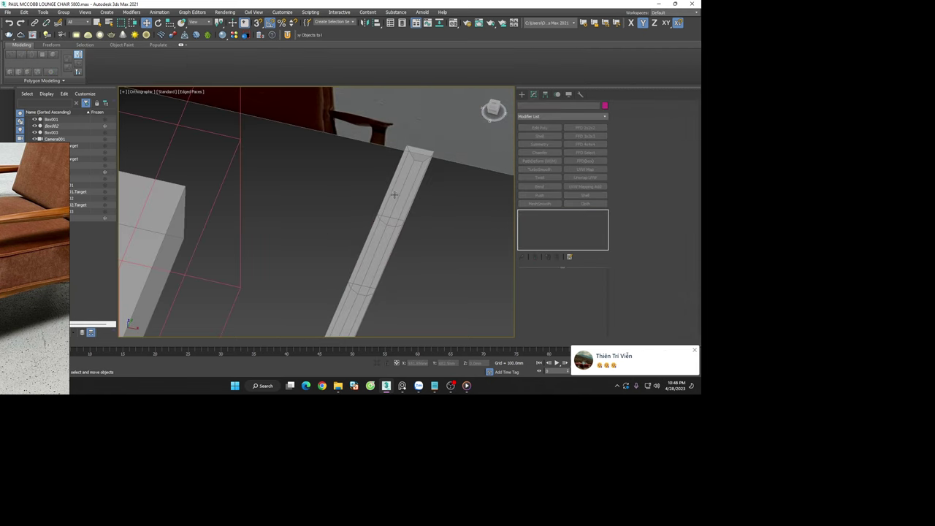
left_click(429, 200)
Compare the chair with the reference images in Front and Left views, fitting it with Z
middle_click_drag(418, 230, 461, 200, "alt")
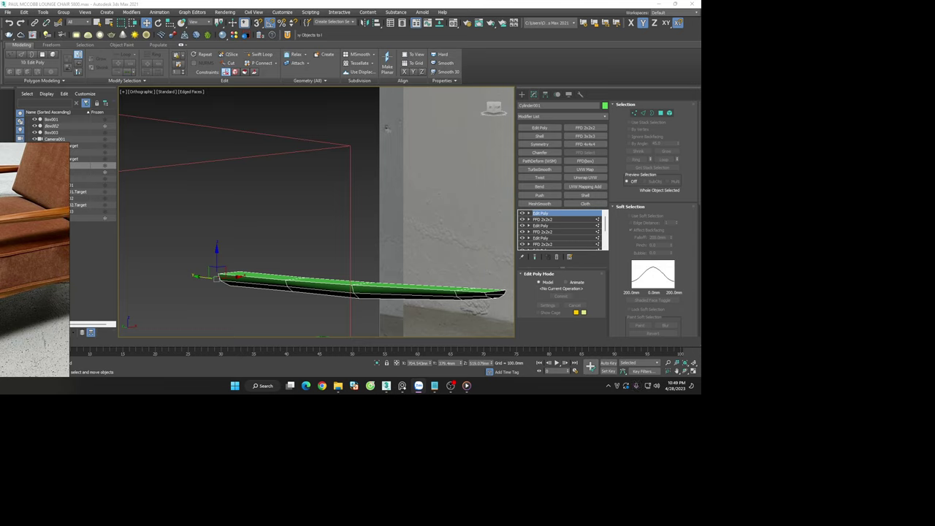
left_click(440, 243)
key("f")
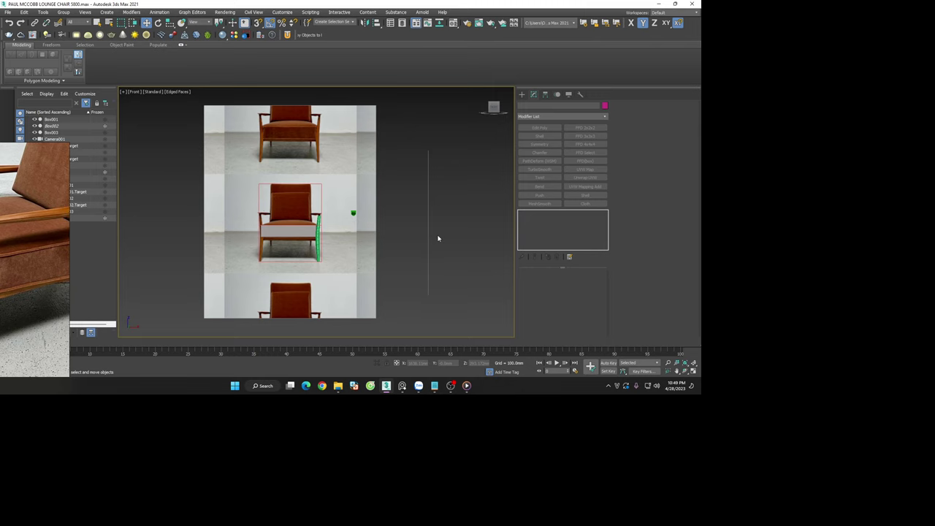
key("l")
scroll(308, 215, "up", 3)
scroll(313, 213, "up", 3)
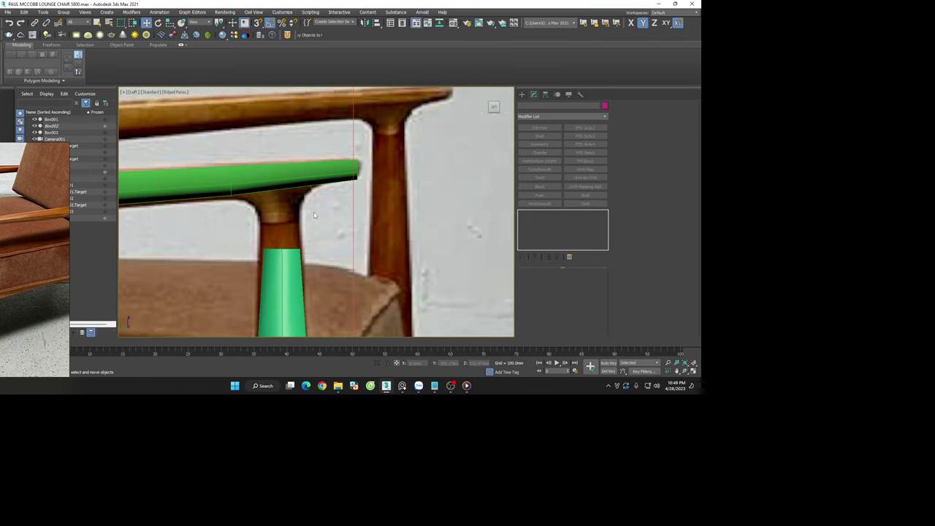
scroll(316, 213, "up", 1)
key("z")
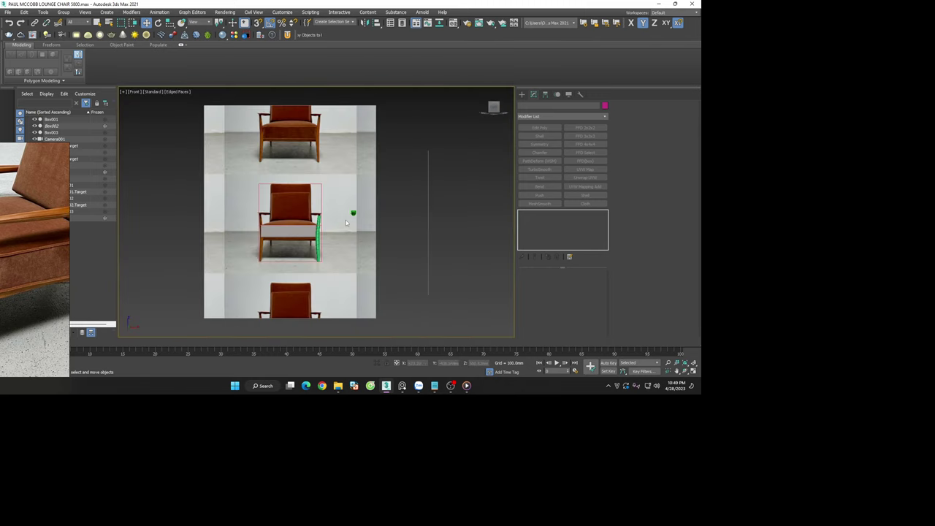
key("f")
scroll(329, 231, "up", 5)
scroll(321, 212, "up", 3)
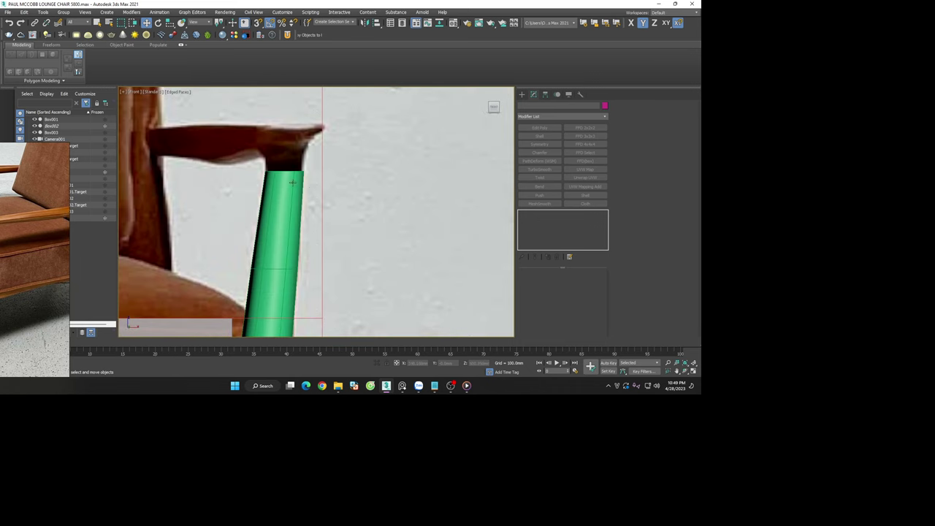
Select the green armrest piece and orbit and zoom in on its blunt end
left_click(310, 183)
left_click(321, 174)
scroll(319, 175, "down", 3)
scroll(316, 181, "down", 3)
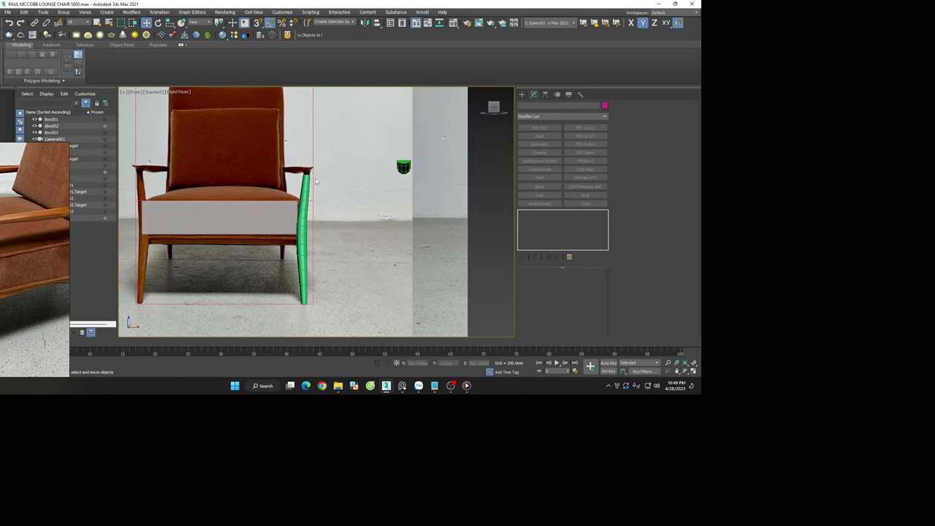
scroll(316, 181, "down", 3)
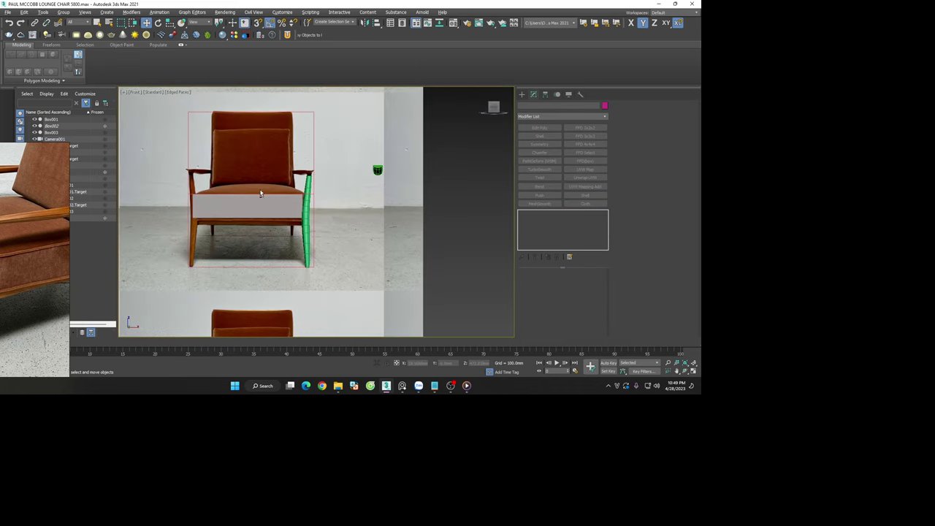
middle_click_drag(263, 193, 372, 188, "alt")
scroll(372, 188, "up", 4)
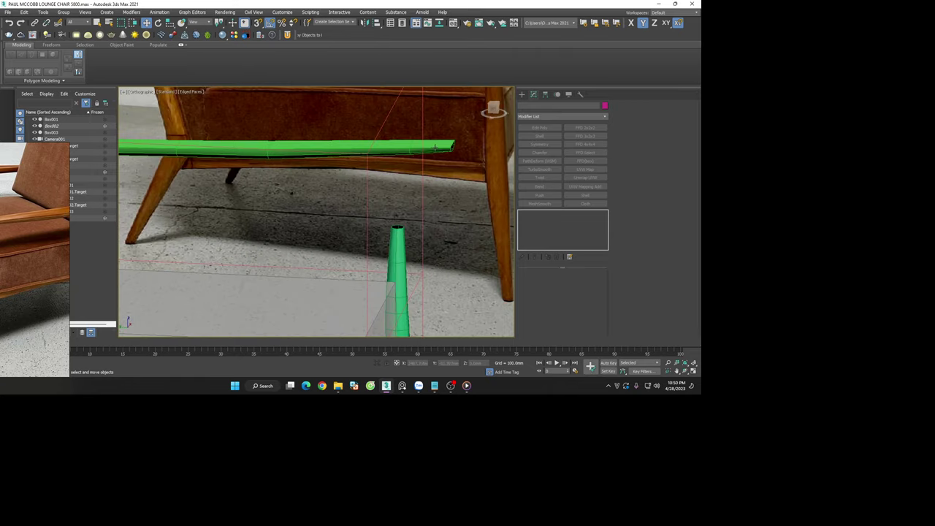
scroll(446, 144, "up", 3)
left_click(446, 144)
middle_click_drag(445, 144, 370, 183, "alt")
scroll(314, 195, "up", 2)
scroll(313, 195, "up", 2)
Connect the armrest end's edge loop with Segments set to 2
scroll(317, 273, "up", 2)
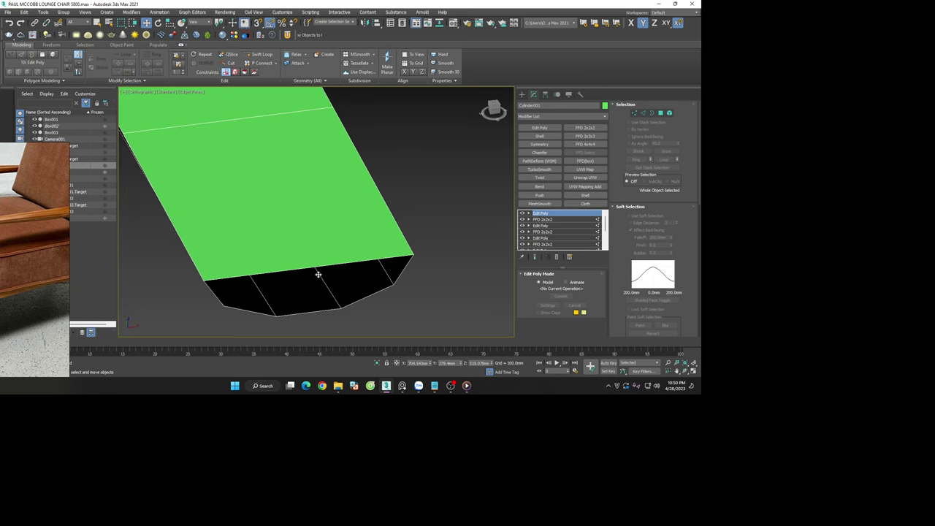
key("2")
double_click(336, 263)
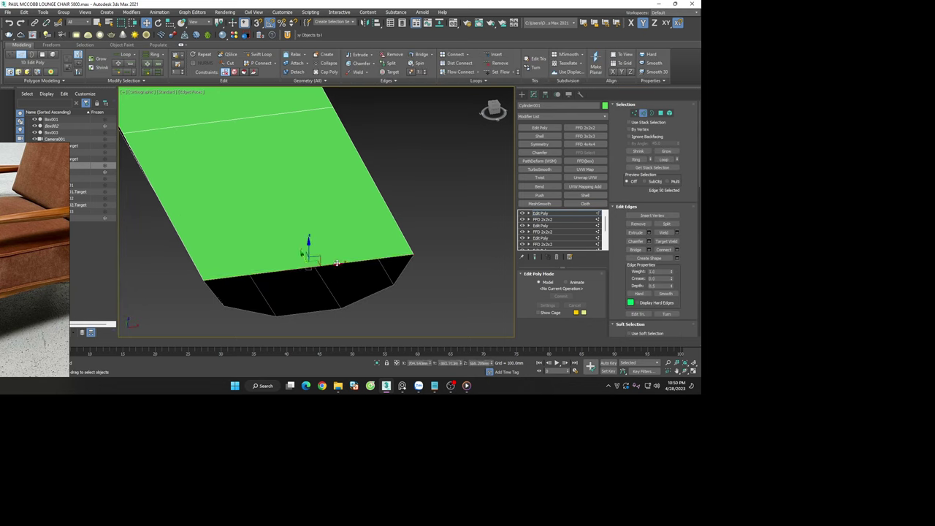
right_click(337, 264)
left_click(282, 289)
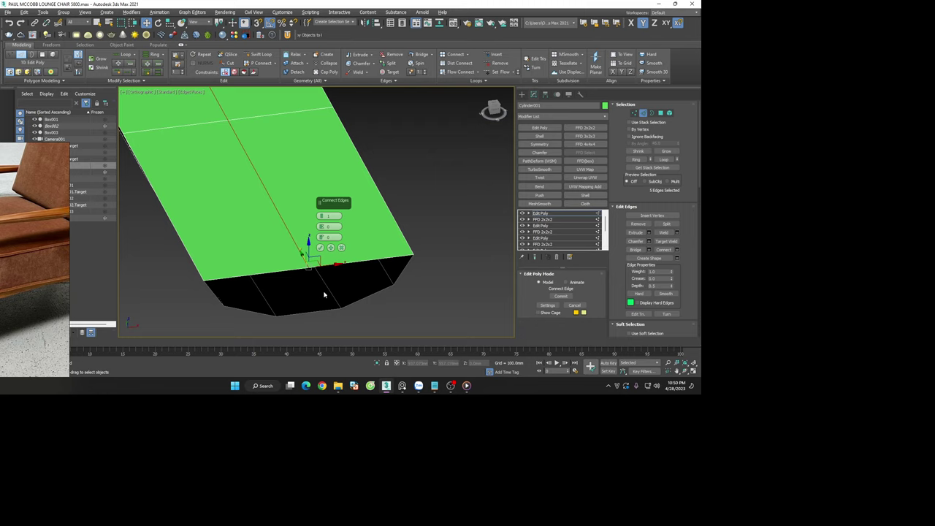
double_click(323, 216)
type("2")
key("Return")
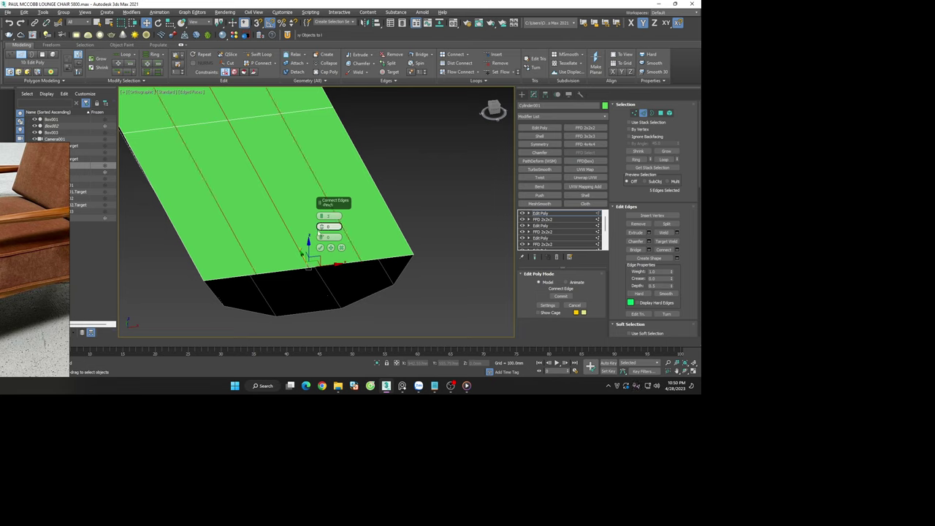
left_click(320, 247)
mouse_move(324, 253)
middle_mouse_down("alt")
mouse_move(336, 271)
mouse_move(341, 151)
middle_mouse_up("alt")
left_click(336, 261)
Bridge the front top edge to the bottom edge, closing the armrest end with a new face
middle_click_drag(307, 241, 290, 217, "alt")
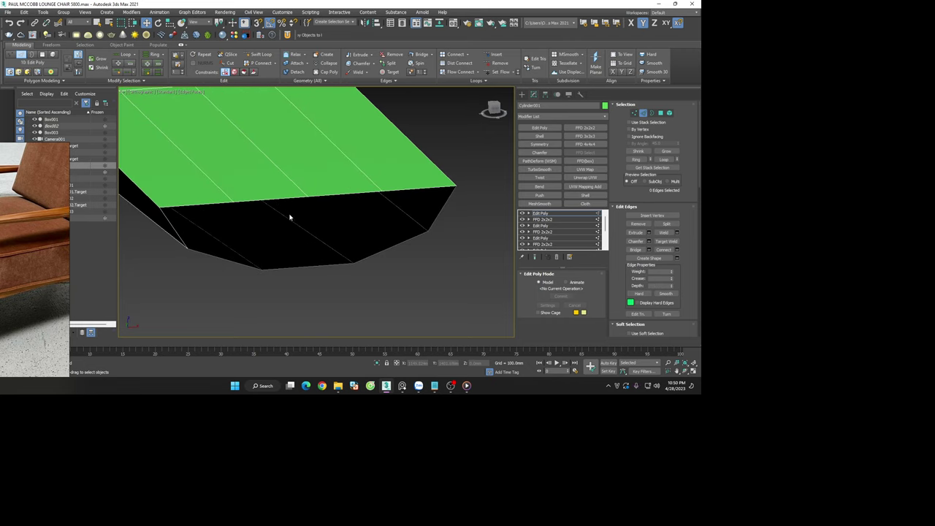
left_click(283, 198)
left_click(292, 267, "ctrl")
left_click(635, 250)
left_click(351, 193)
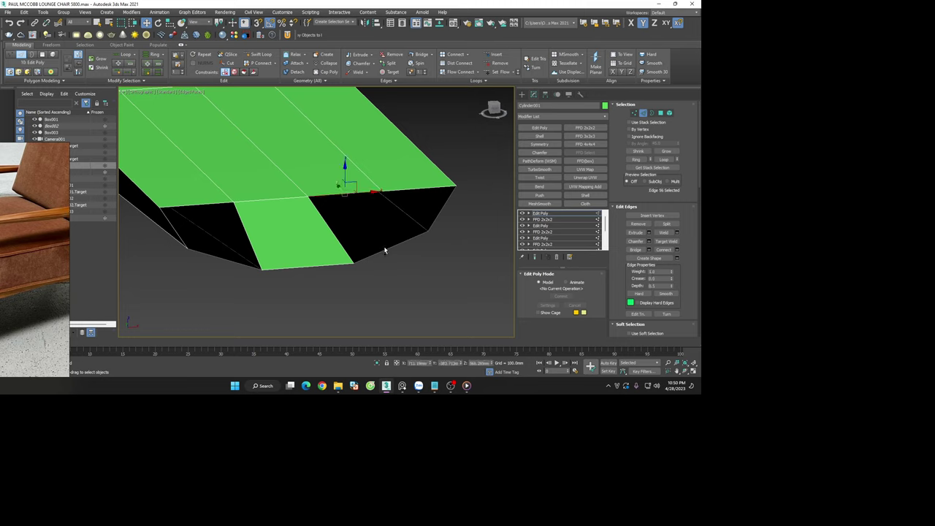
left_click(394, 246, "ctrl")
Connect new edges across the green face with Ctrl+Shift+E, checking in Front view
middle_click_drag(415, 249, 401, 248, "alt")
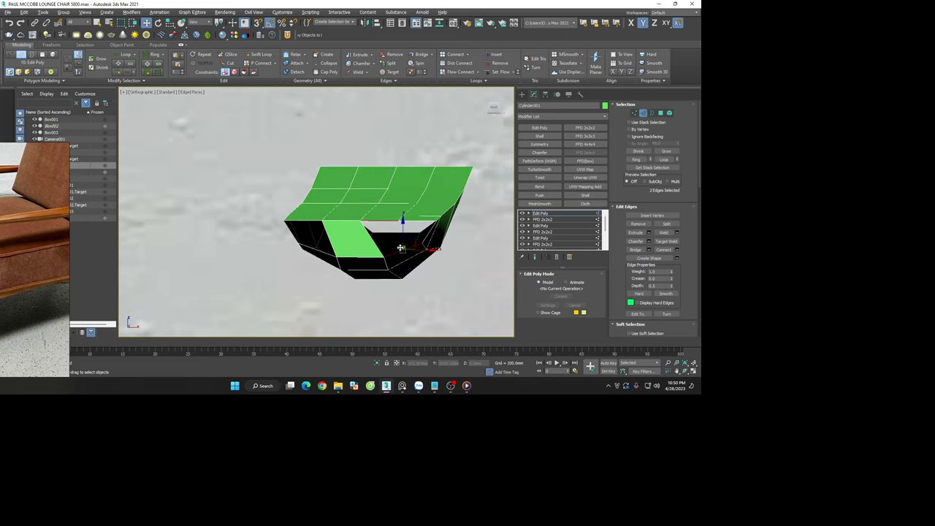
left_click(360, 257)
key("ctrl+shift+e")
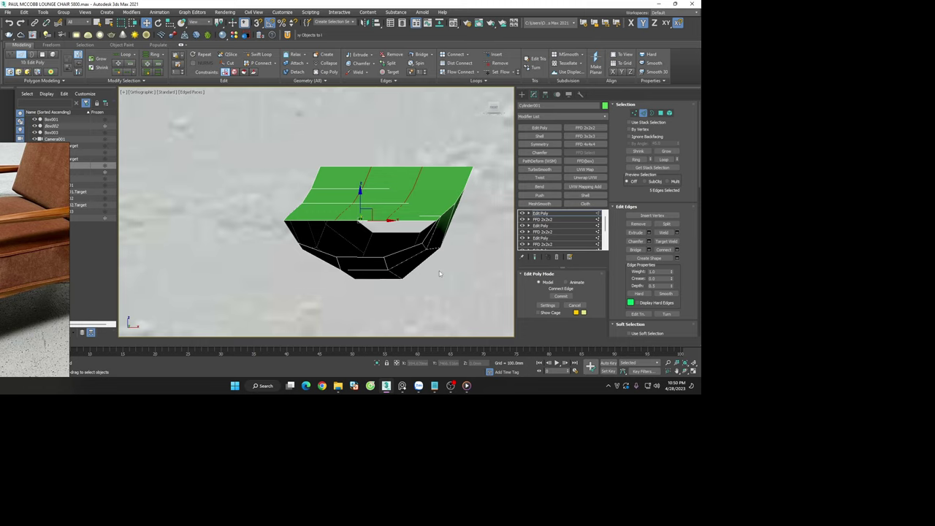
key("f")
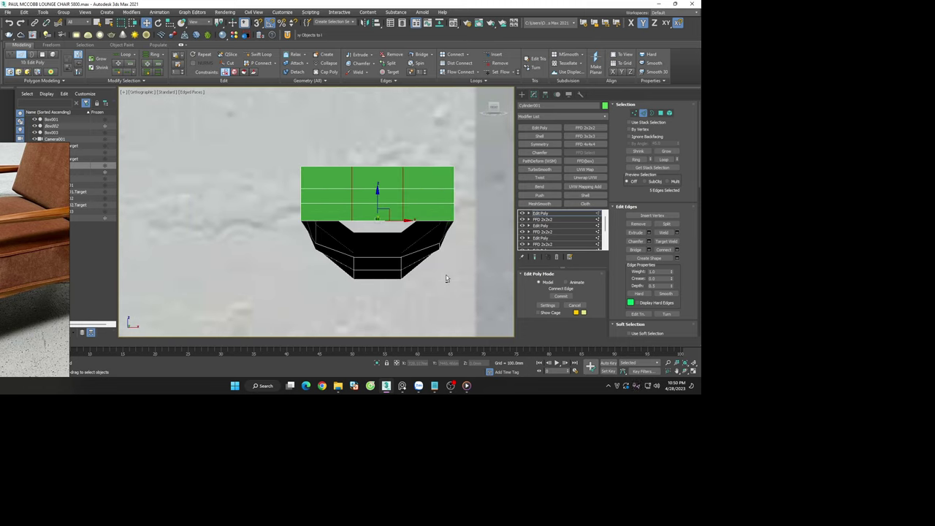
left_click_drag(494, 108, 495, 115)
key("f")
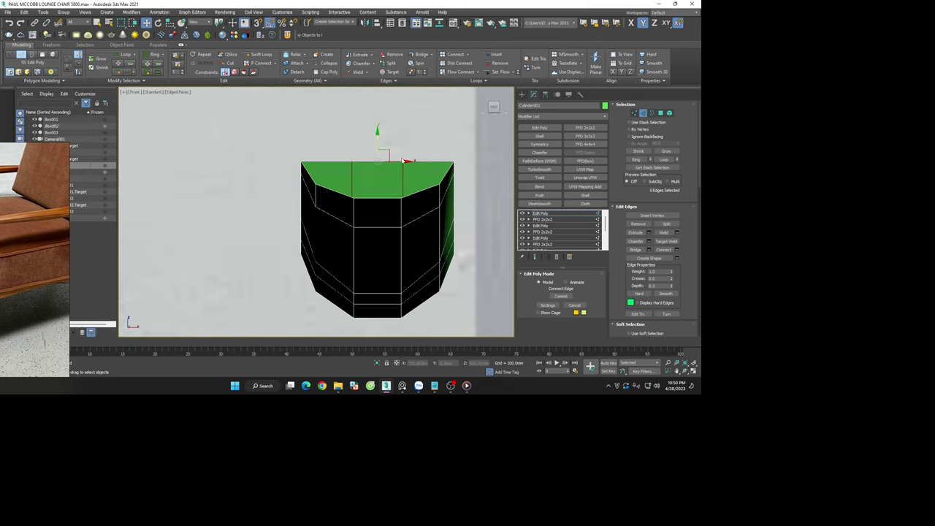
scroll(393, 143, "up", 2)
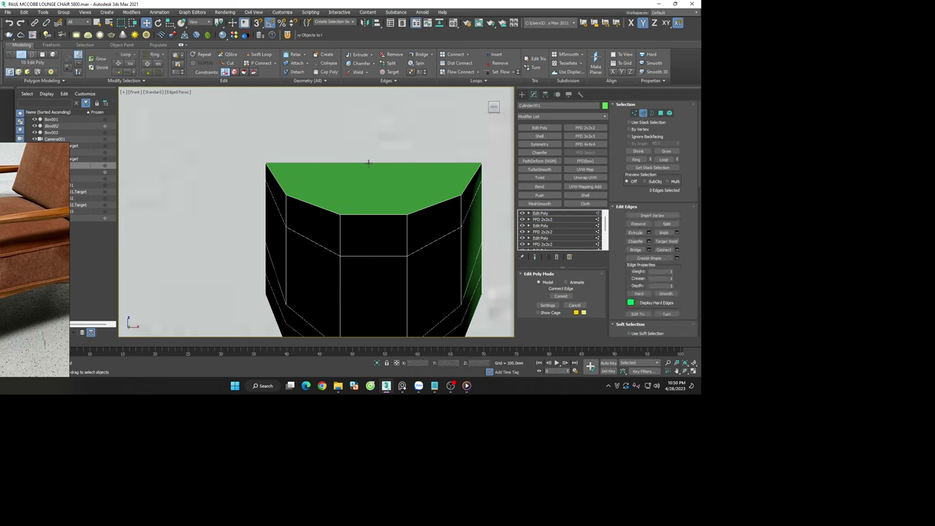
left_click(368, 162)
left_click(369, 216, "ctrl")
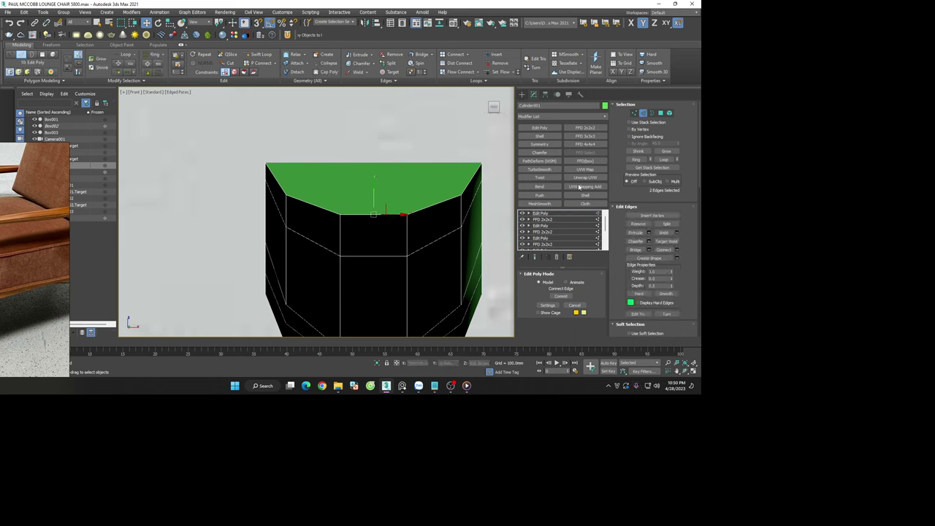
left_click(634, 241)
scroll(456, 219, "down", 2)
Try picking edges at the armrest's blunt end, toggling between Edge mode and object level
middle_click_drag(456, 219, 444, 209, "alt")
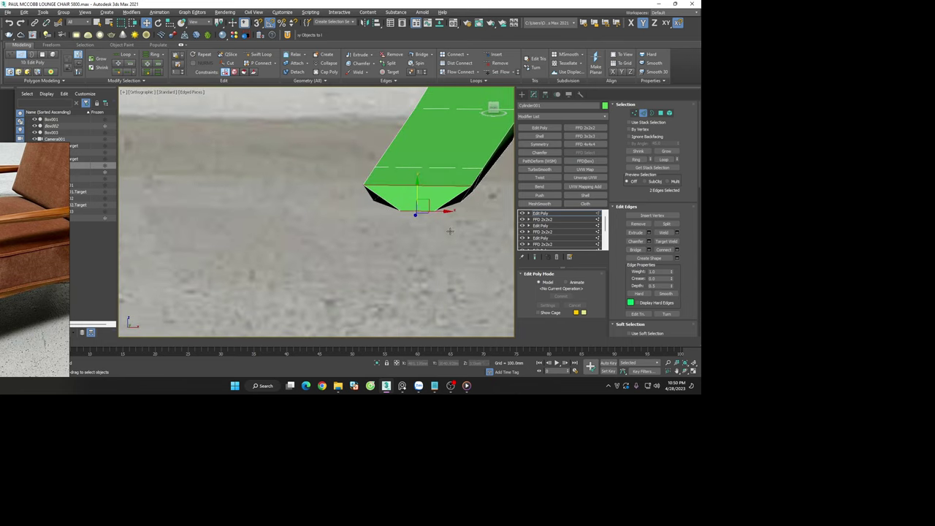
key("ctrl+shift+e")
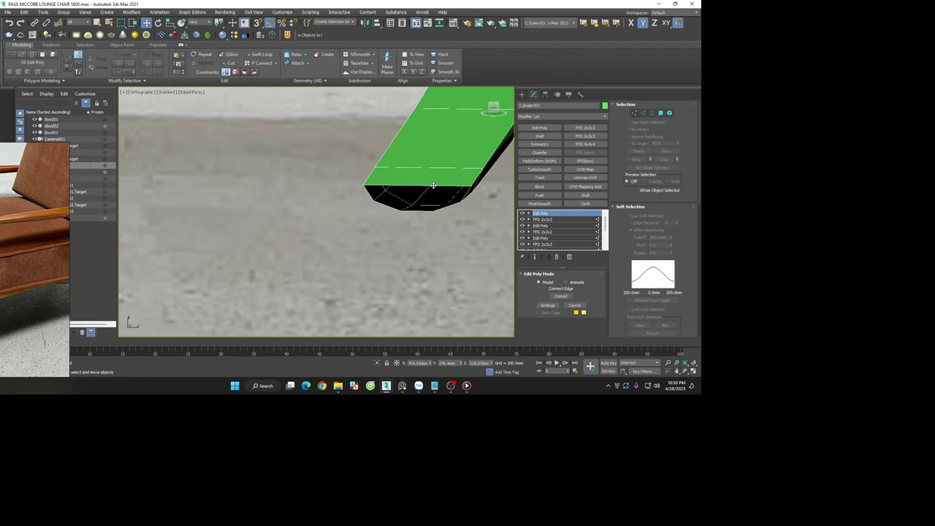
left_click(437, 186, "ctrl")
right_click(438, 186)
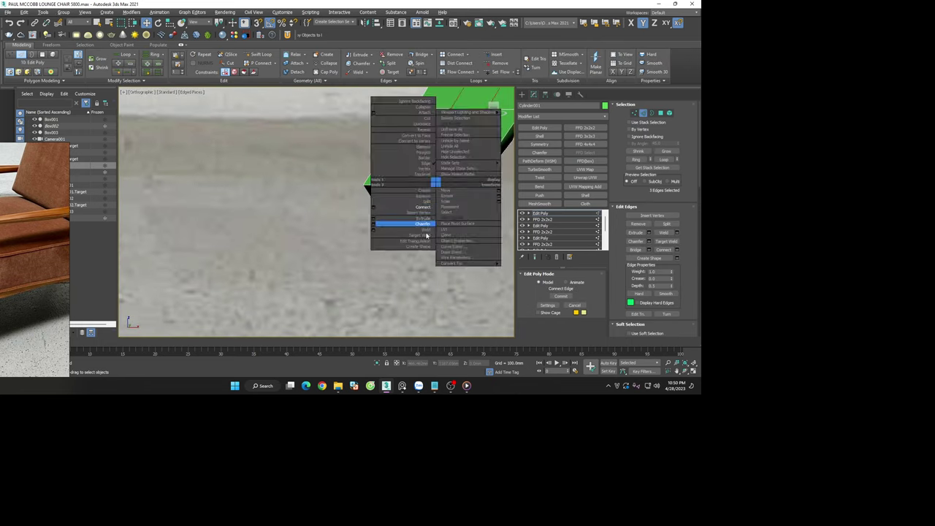
left_click(307, 241)
left_click(643, 114)
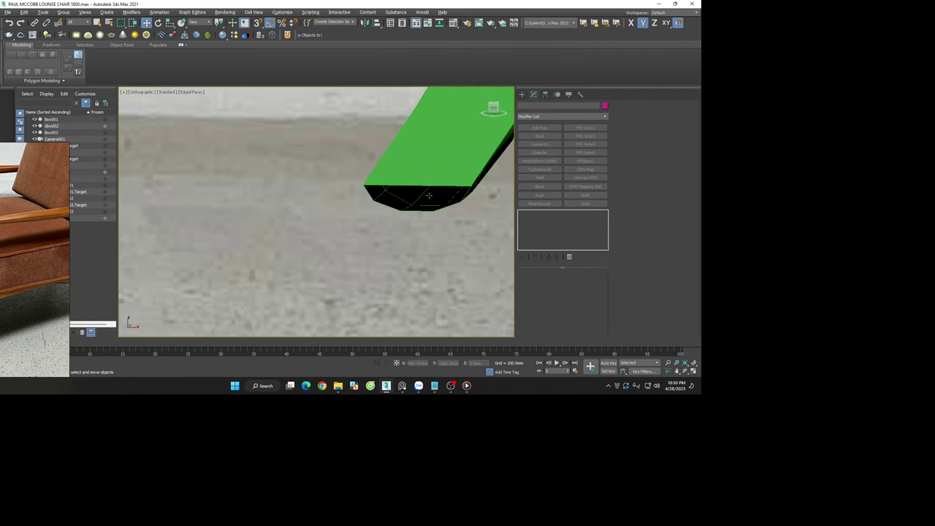
scroll(427, 177, "up", 2)
scroll(427, 177, "up", 3)
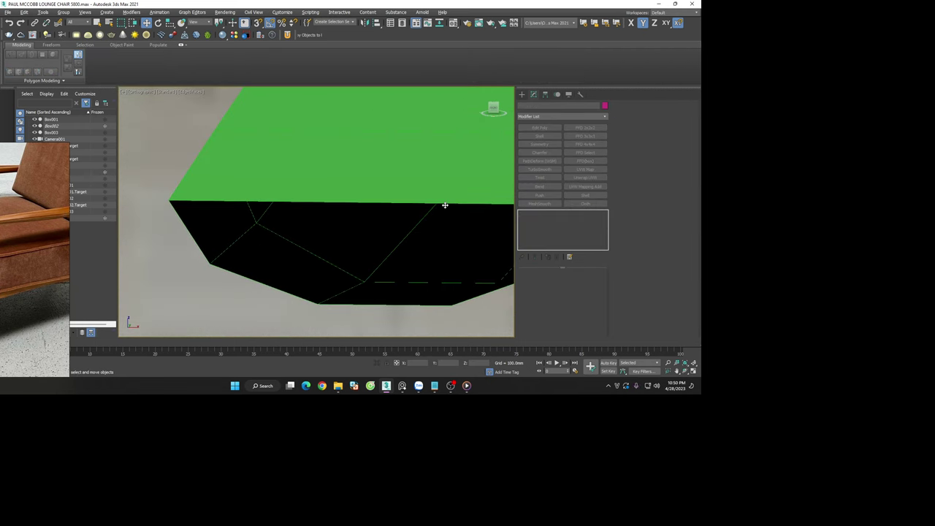
left_click(643, 114)
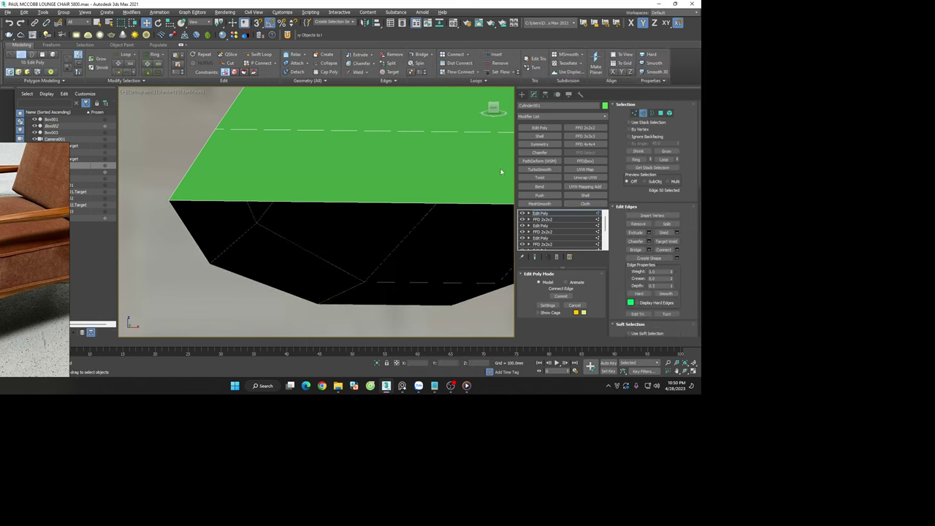
left_click(406, 203)
left_click(643, 113)
scroll(430, 191, "down", 3)
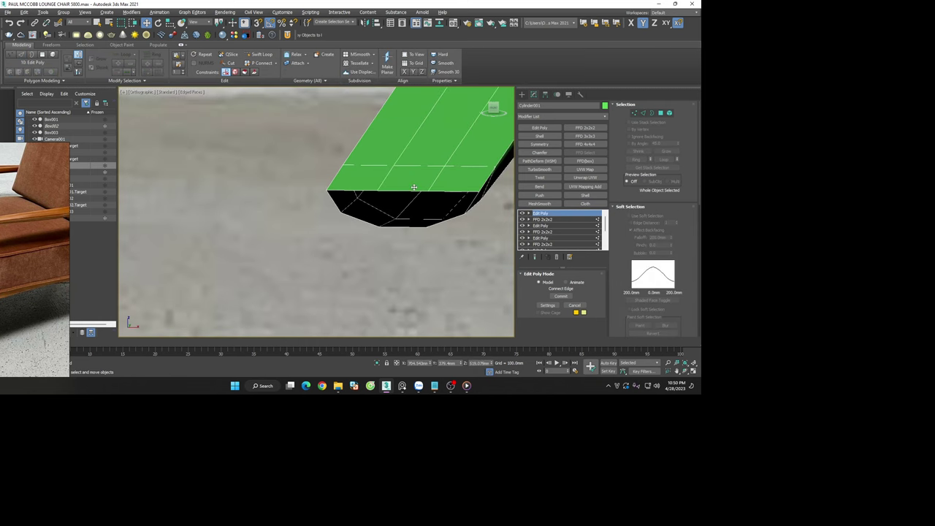
scroll(430, 190, "down", 3)
scroll(431, 190, "up", 5)
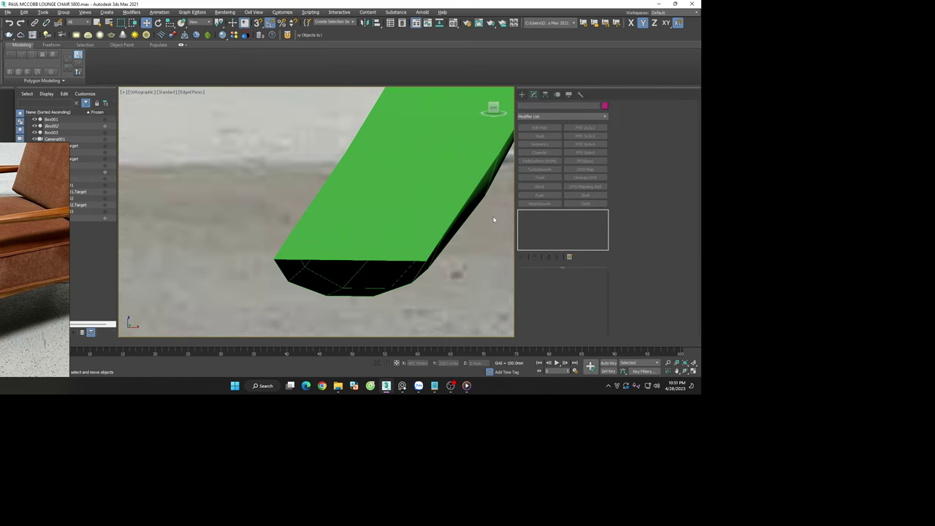
Reselect the slab and bridge a bottom end edge to its opposite edge with a new face
middle_click_drag(447, 204, 460, 211, "alt")
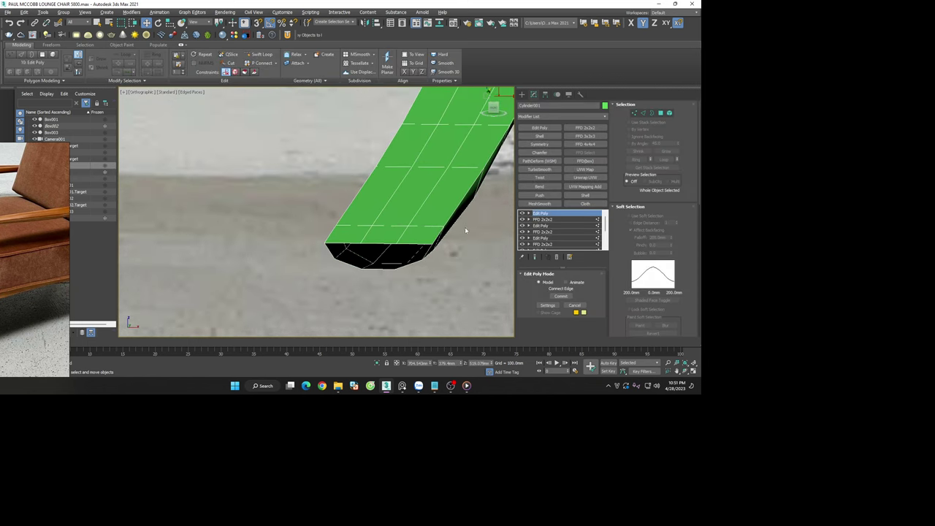
left_click(456, 242)
left_click(442, 232)
left_click(643, 116)
left_click(380, 243)
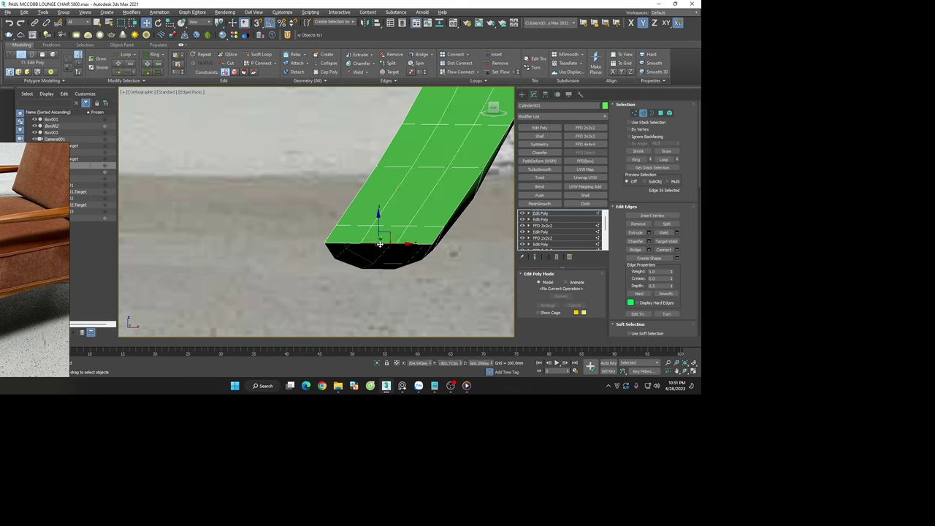
left_click(380, 268, "ctrl")
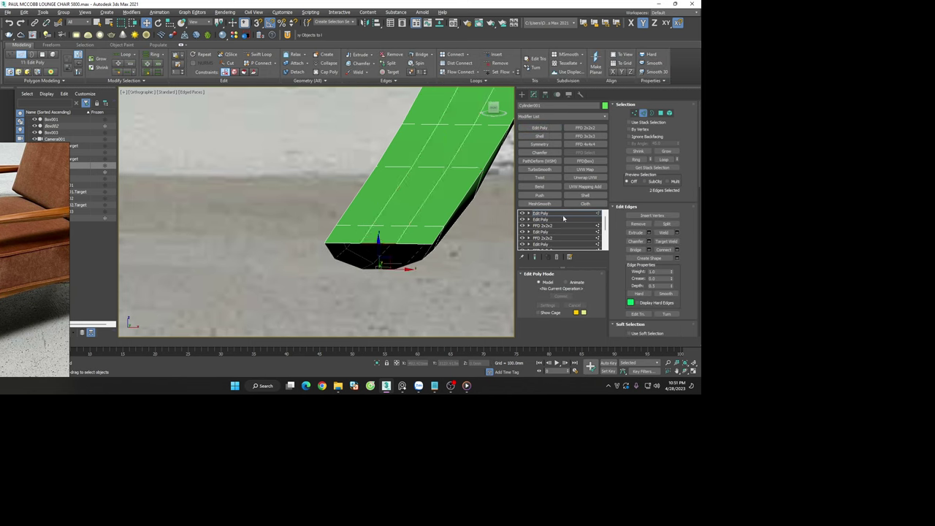
left_click(636, 250)
Clear the edge selection and switch to Border mode
left_click(424, 298)
scroll(409, 261, "up", 2)
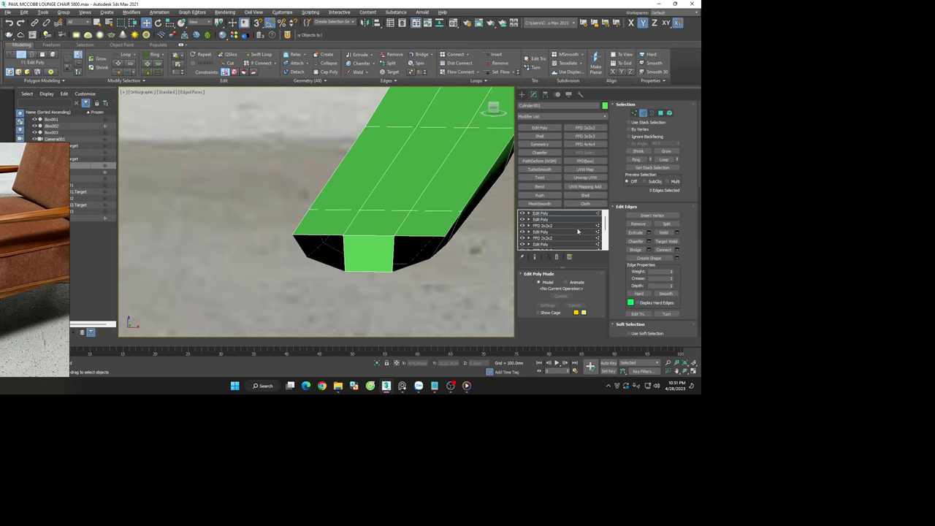
left_click(652, 114)
Cap the selected open end border of the slab
right_click(349, 230)
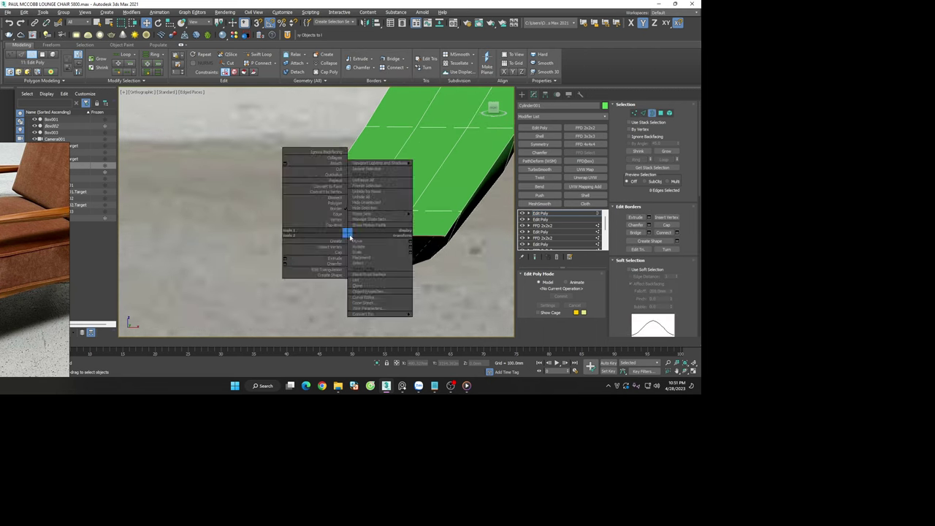
left_click(314, 251)
left_click(404, 283)
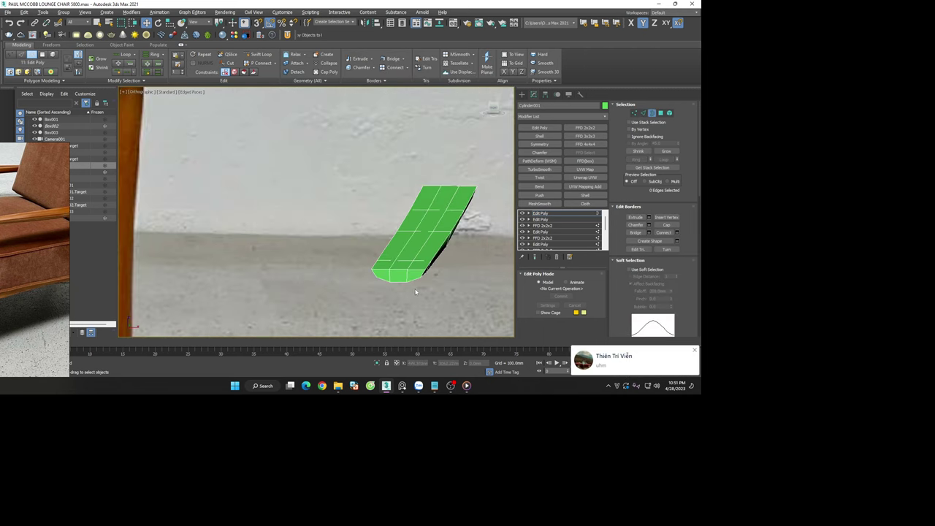
middle_click_drag(403, 283, 510, 285, "alt")
scroll(482, 285, "up", 5)
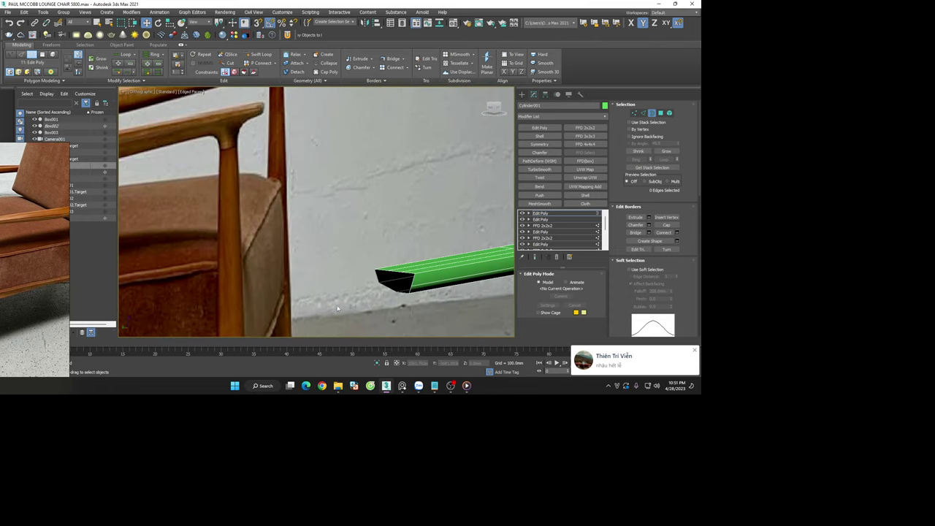
Bridge two edges at the slab's other end with a new face
key("2")
left_click(467, 279)
middle_click_drag(465, 296, 488, 303, "alt")
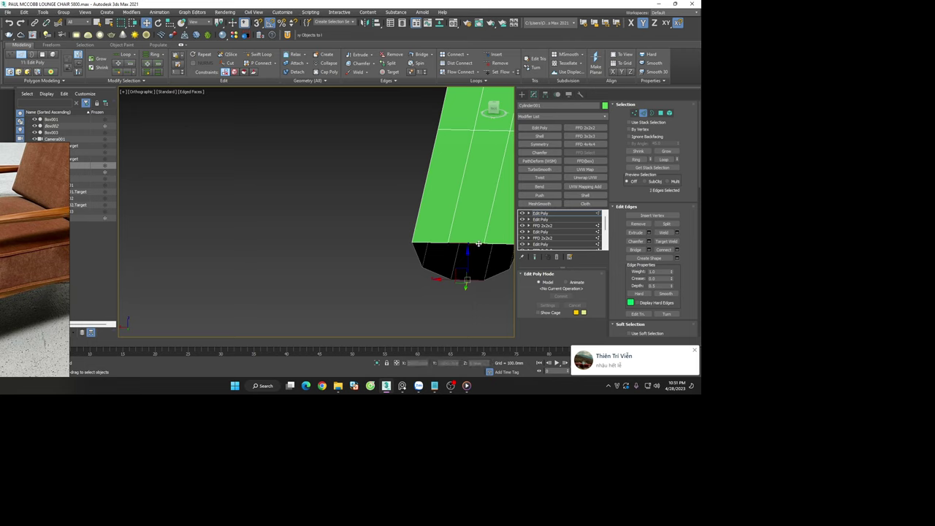
left_click(469, 289, "ctrl")
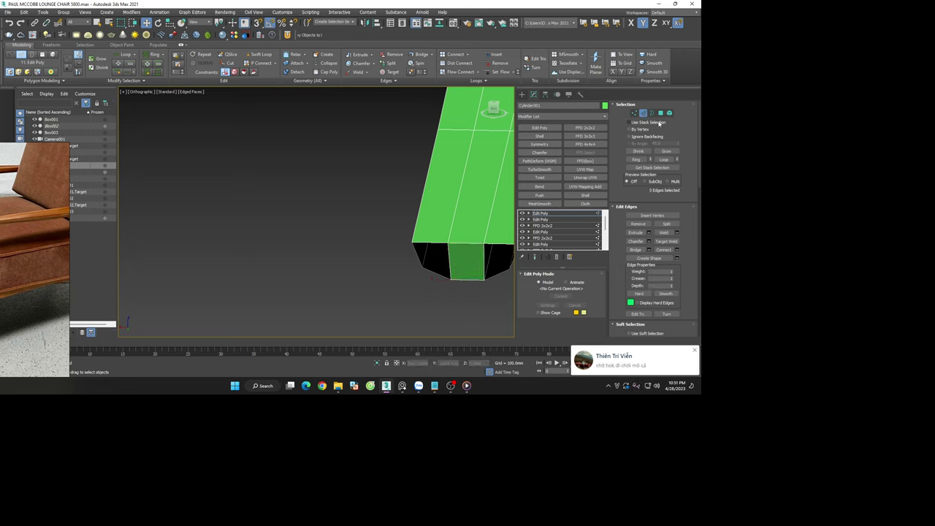
Cap the remaining bottom end border and return to object level
left_click(652, 113)
middle_click_drag(409, 175, 376, 182, "alt")
left_click(489, 263)
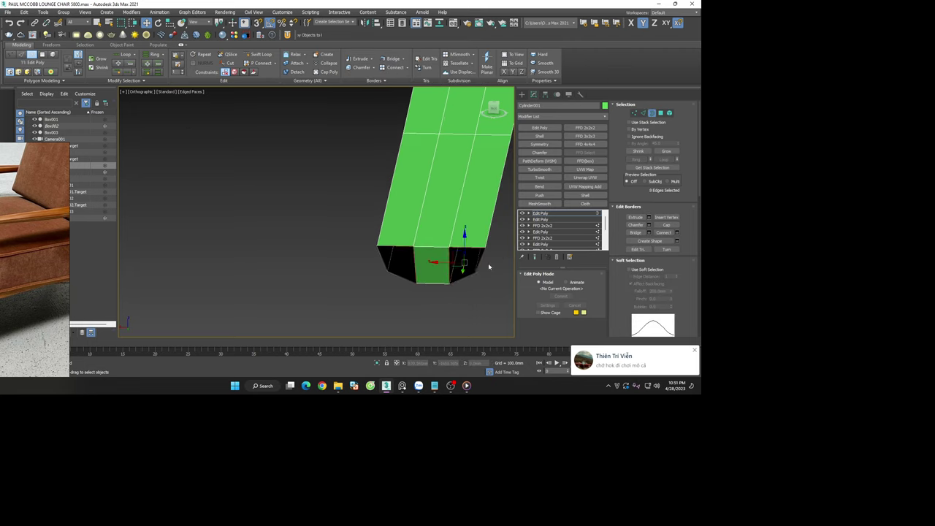
right_click(465, 245)
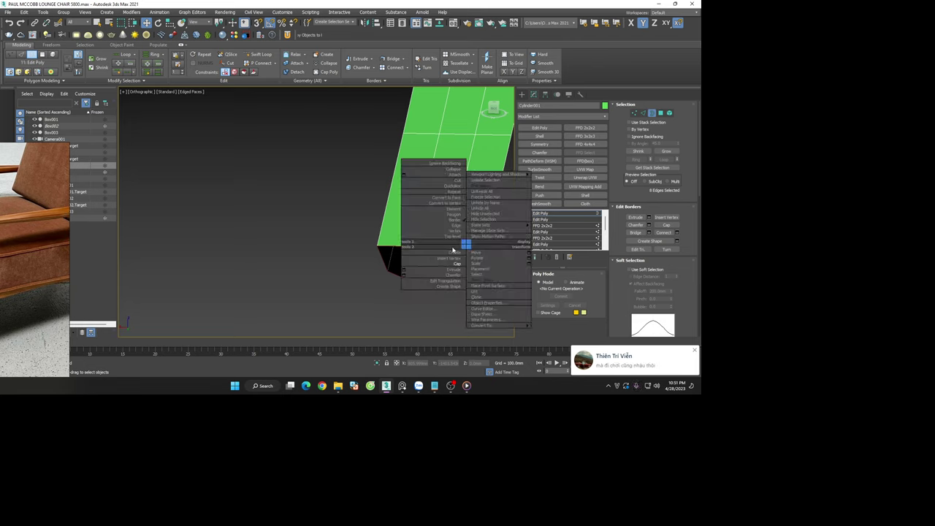
left_click(453, 264)
scroll(372, 296, "down", 3)
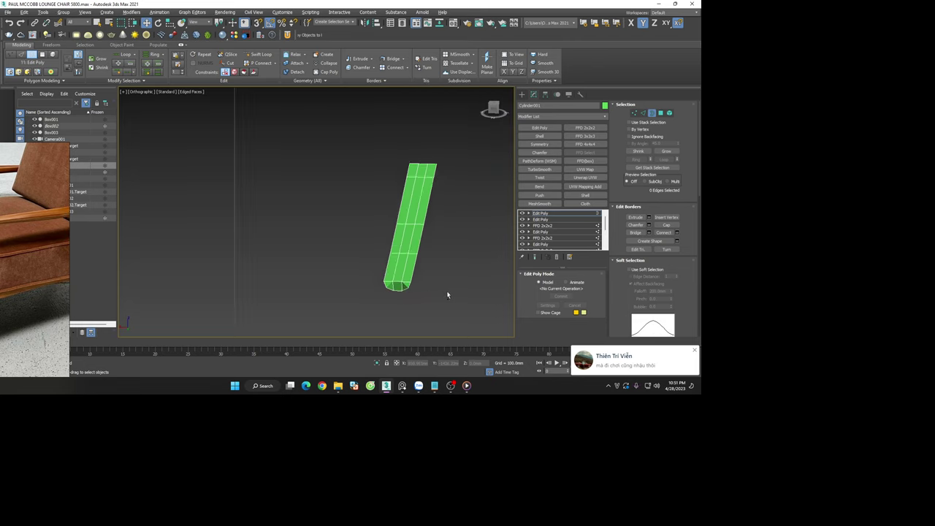
middle_click_drag(446, 295, 513, 203, "alt")
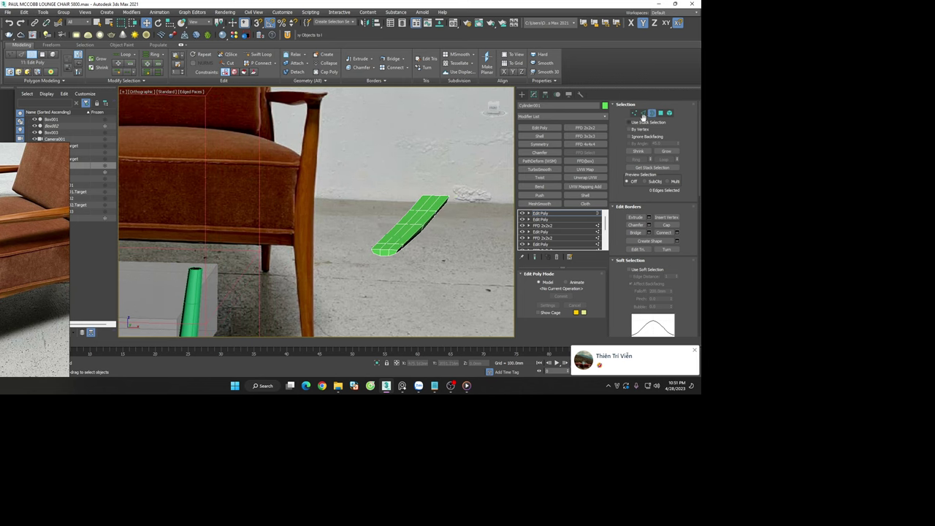
left_click(654, 112)
Reselect the slab, frame it in the front view, then switch to the chair's side view
left_click(373, 203)
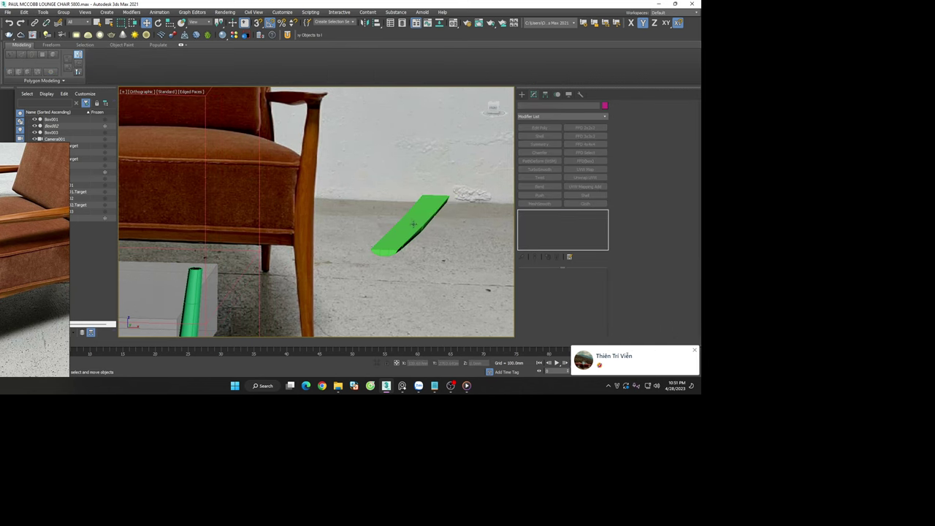
left_click(409, 223)
key("f")
key("z")
scroll(420, 233, "down", 5)
scroll(420, 233, "down", 2)
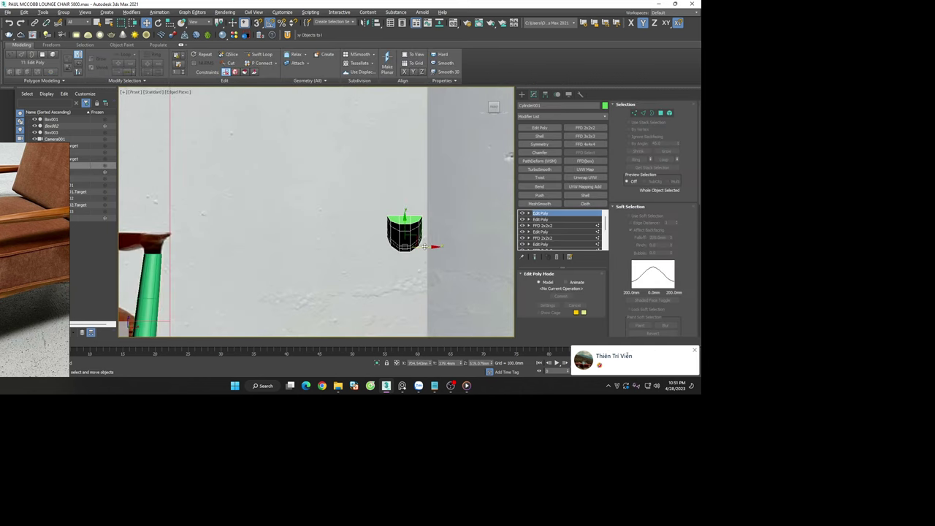
key("l")
scroll(442, 245, "up", 2)
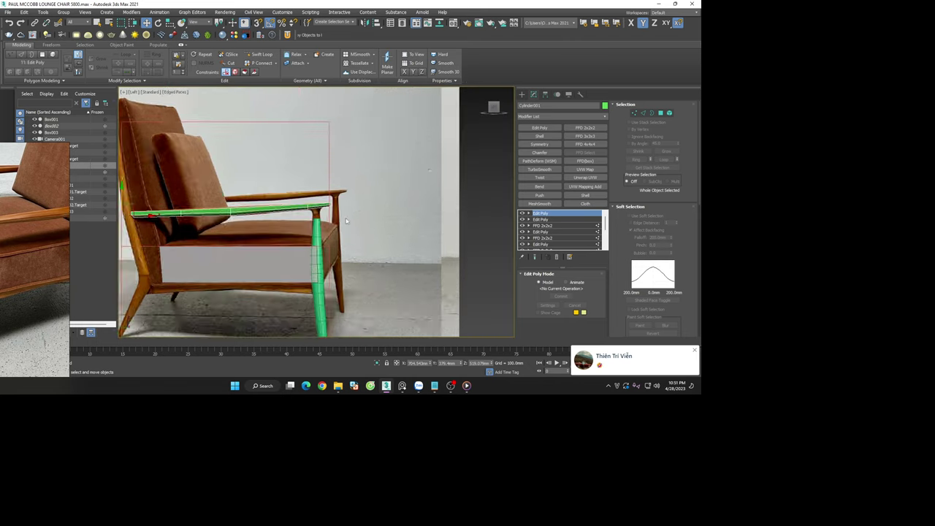
scroll(380, 226, "up", 2)
scroll(323, 209, "up", 2)
scroll(302, 206, "up", 2)
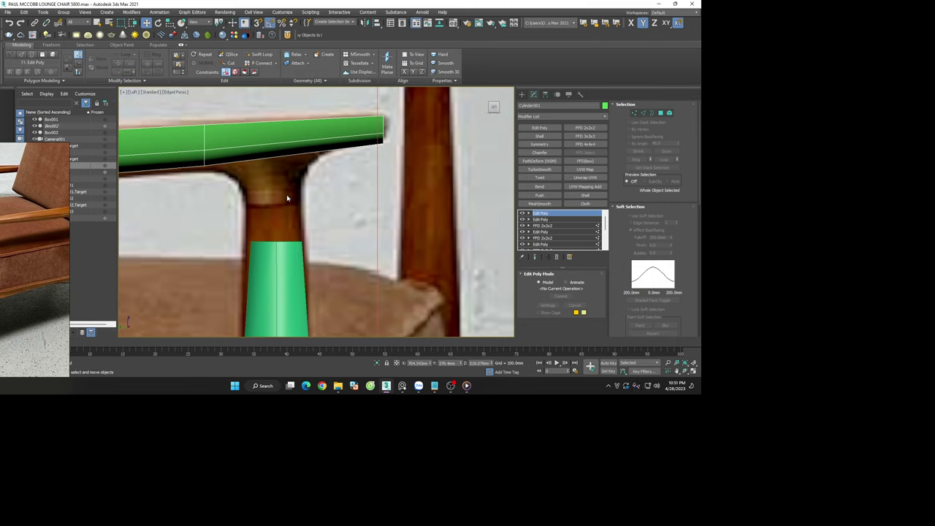
scroll(289, 188, "down", 4)
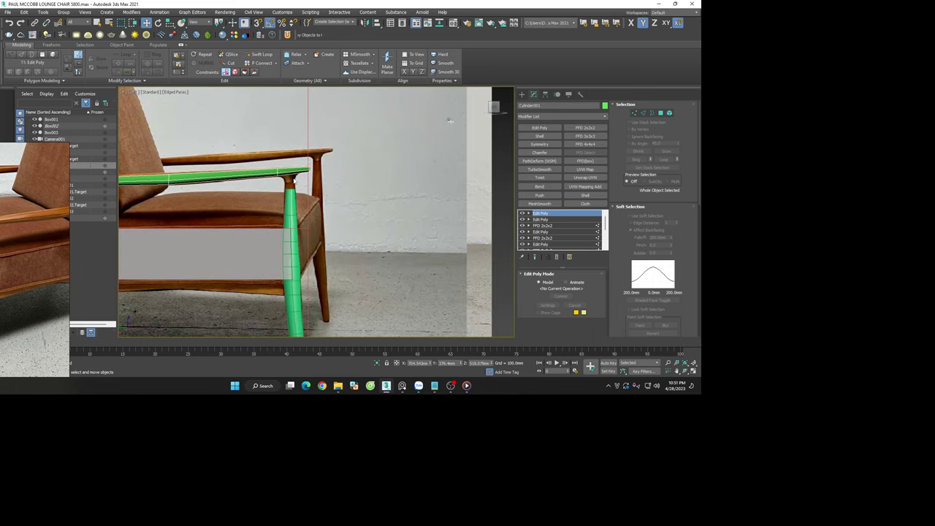
scroll(294, 179, "up", 3)
Select the leg, toggle Affect Pivot Only on and off, and raise the leg top toward the armrest
left_click(289, 223)
scroll(288, 223, "down", 2)
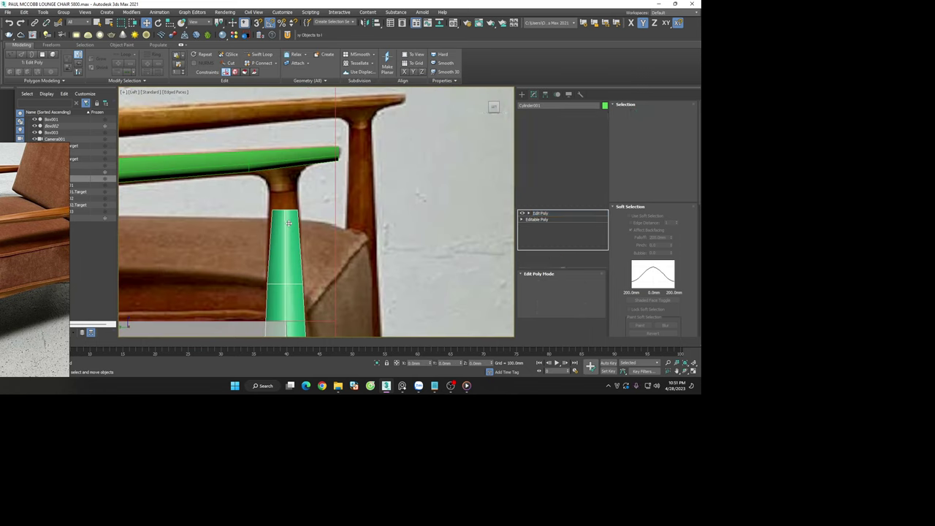
scroll(292, 223, "up", 2)
scroll(302, 225, "down", 5)
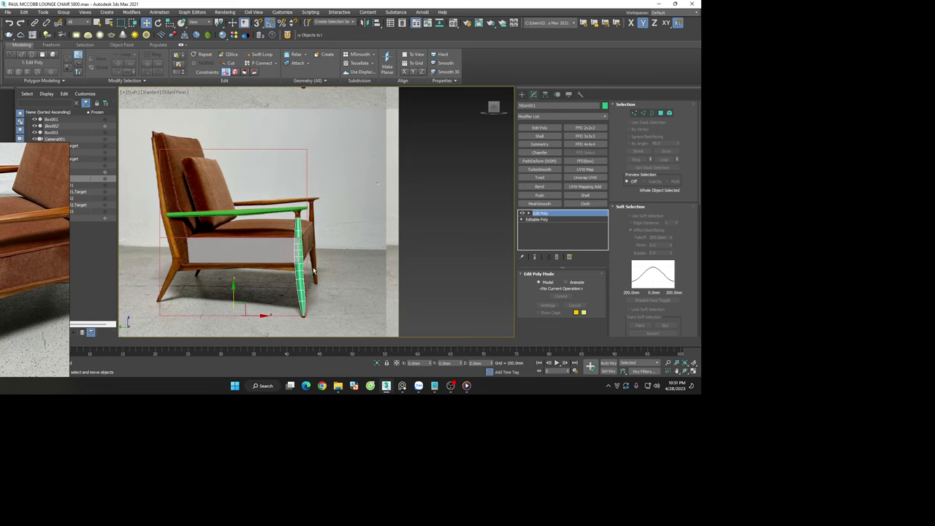
left_click(546, 94)
left_click(561, 145)
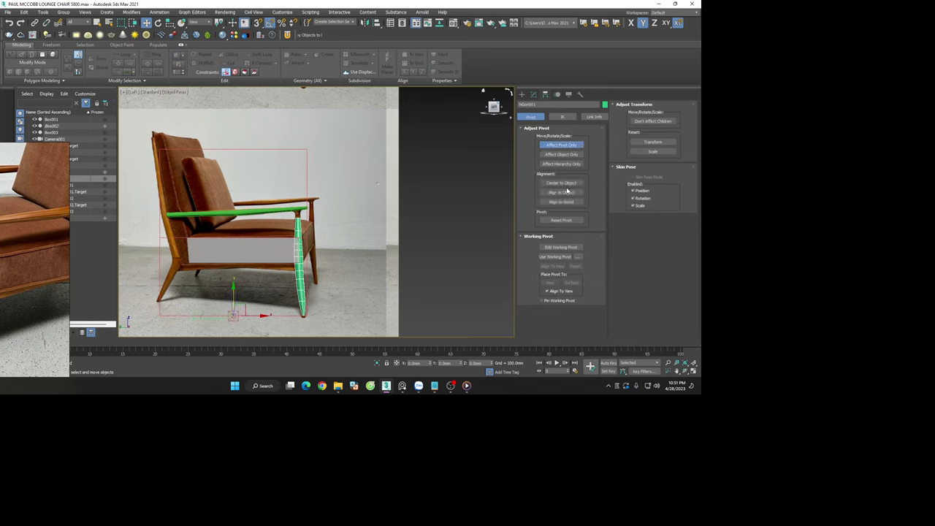
left_click(558, 146)
scroll(315, 263, "up", 4)
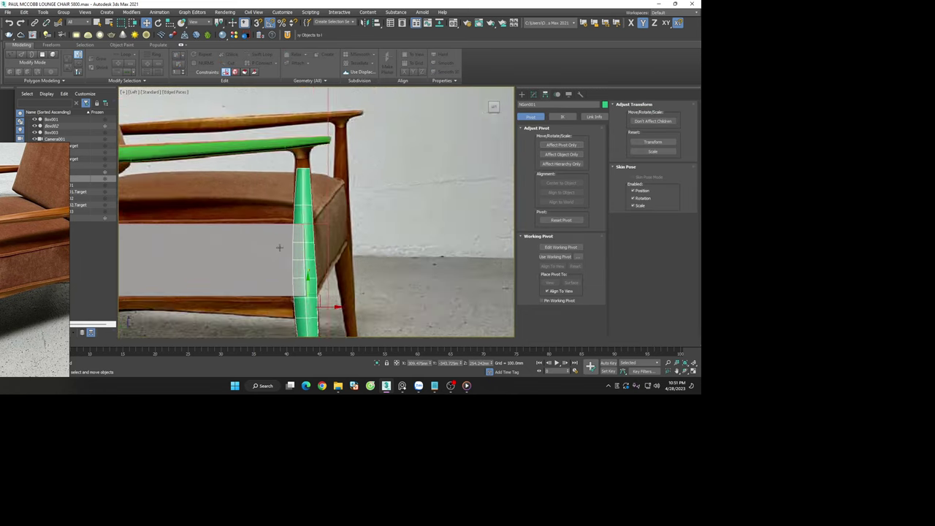
scroll(323, 285, "up", 3)
left_click_drag(319, 301, 320, 288)
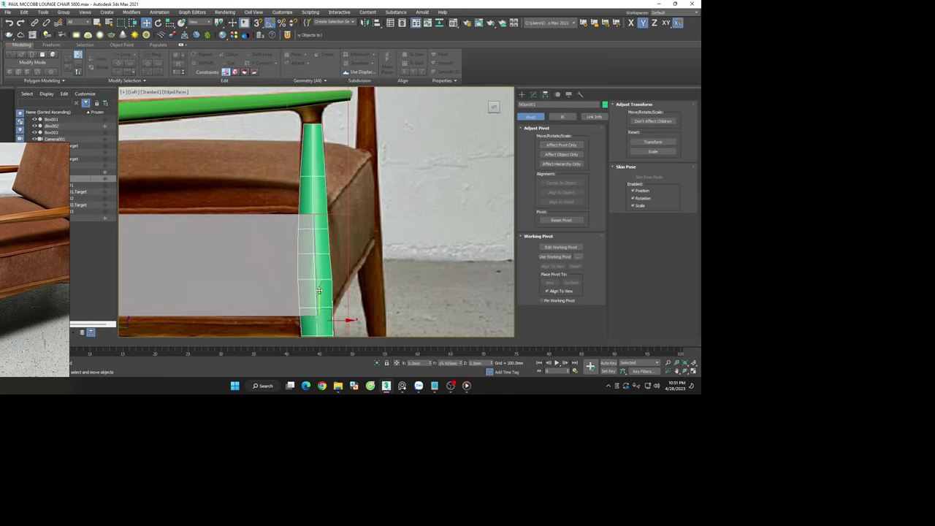
Bring the leg top into view, reselect the leg and clear its sub-object selection
left_click(360, 227)
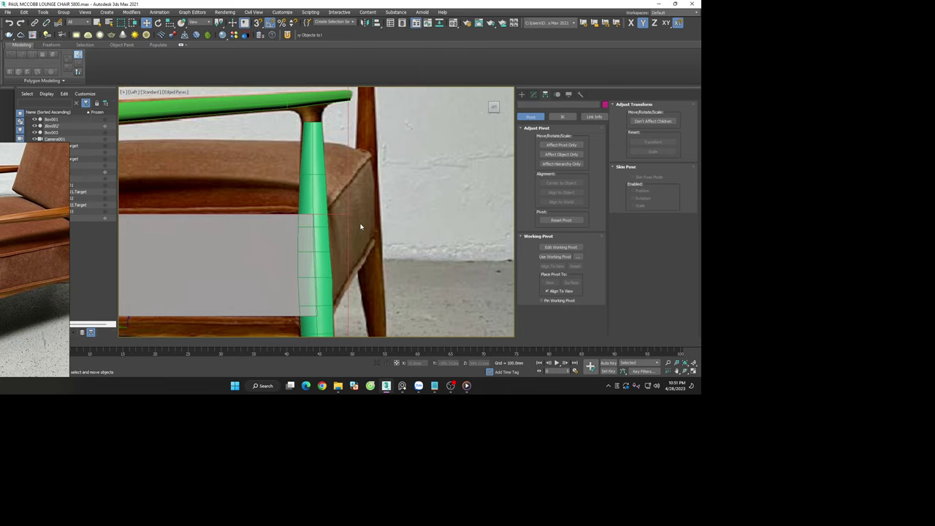
middle_click_drag(360, 227, 366, 254)
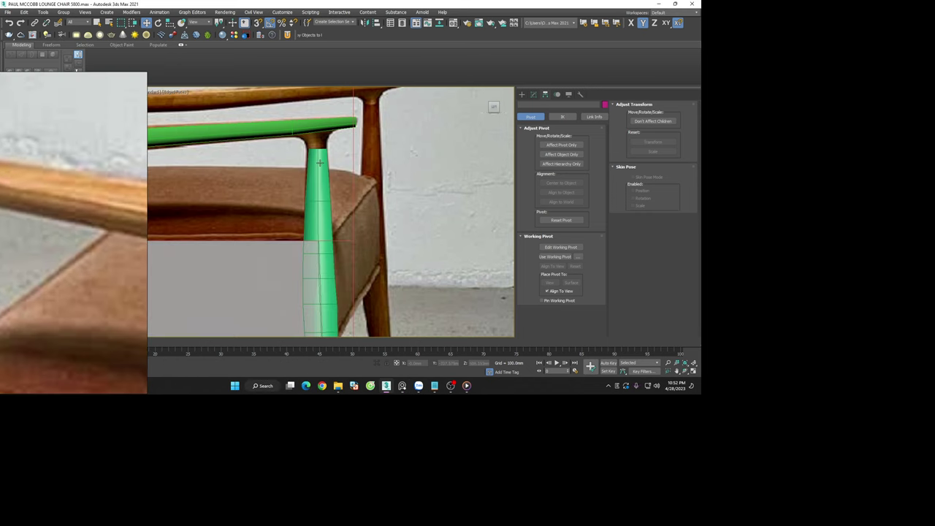
left_click(320, 163)
scroll(320, 232, "down", 3)
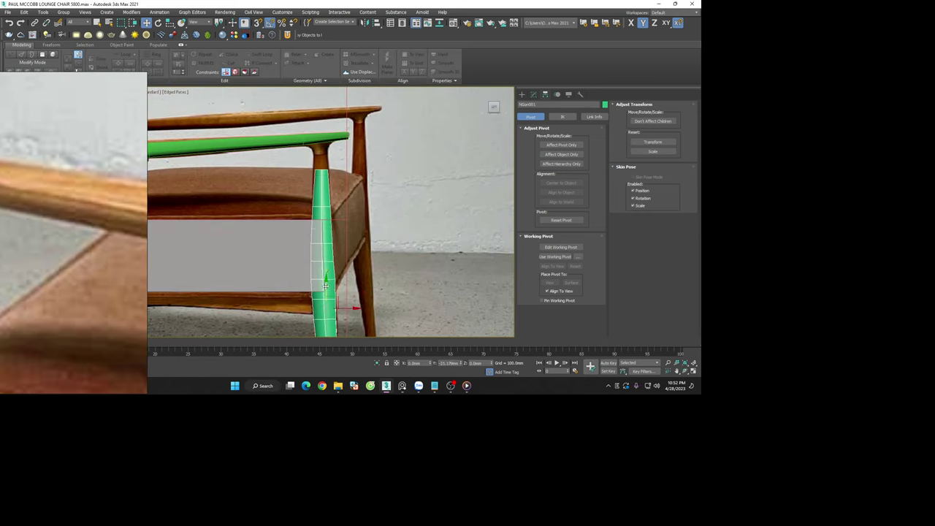
left_click(366, 237)
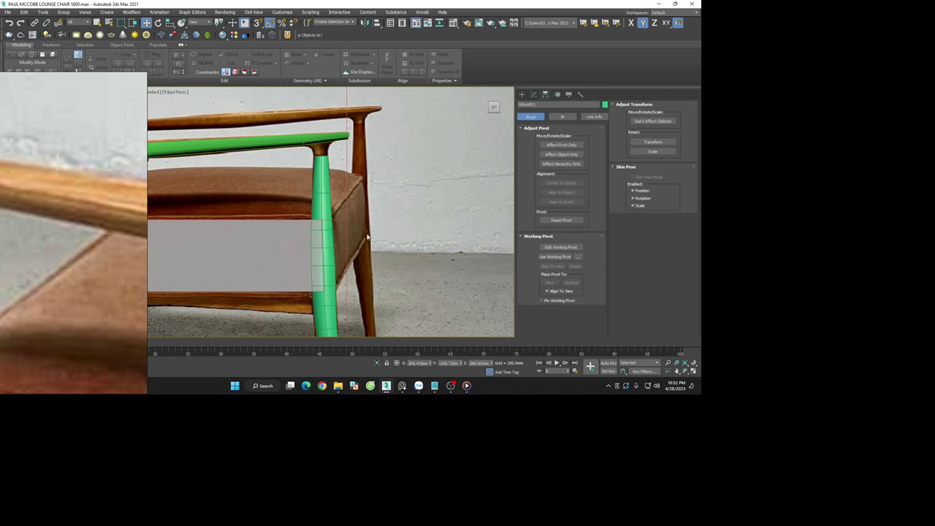
scroll(322, 153, "up", 5)
Extrude the leg's top border upward and scale the new section wider
left_click(533, 95)
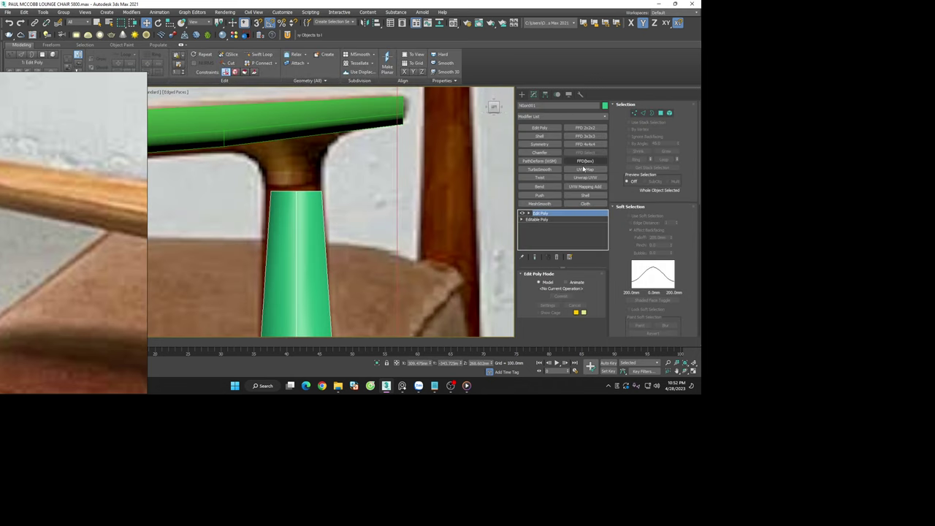
scroll(306, 167, "up", 3)
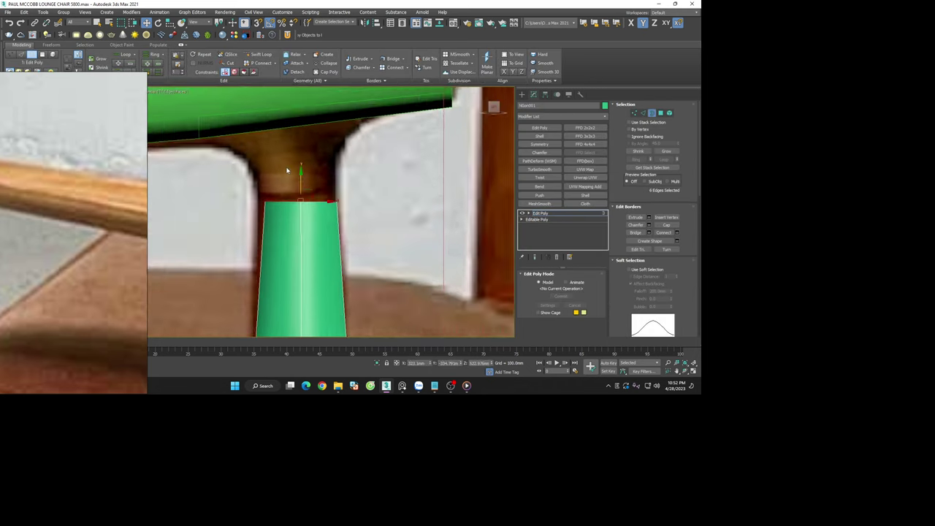
left_click_drag(307, 194, 314, 168, "shift")
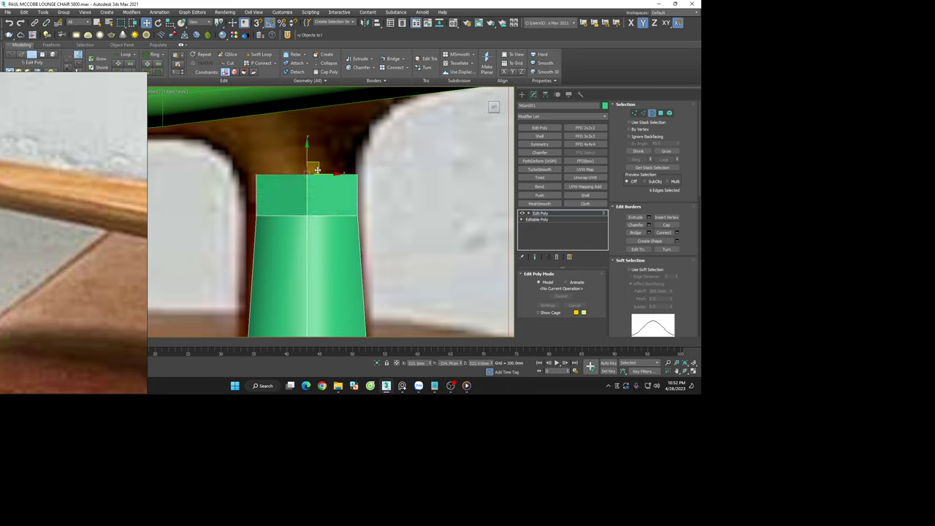
key("r")
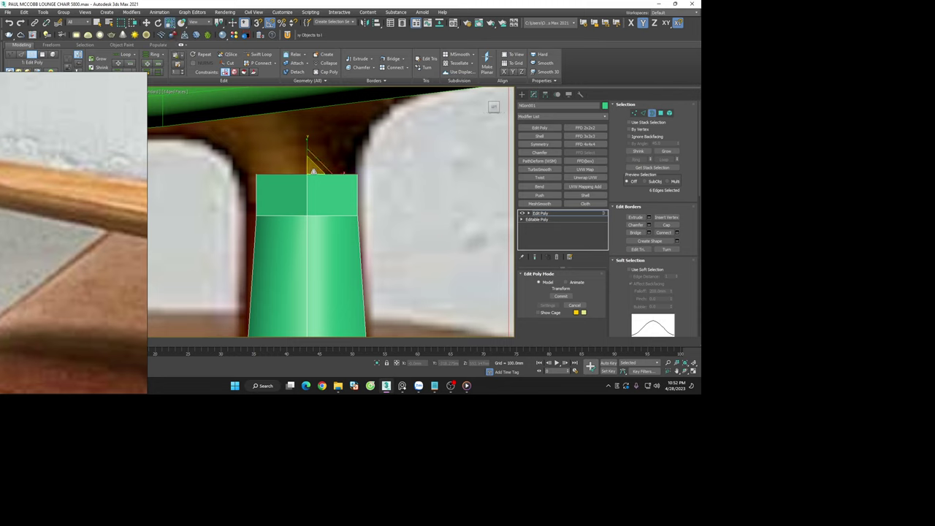
left_click_drag(313, 172, 310, 168)
key("w")
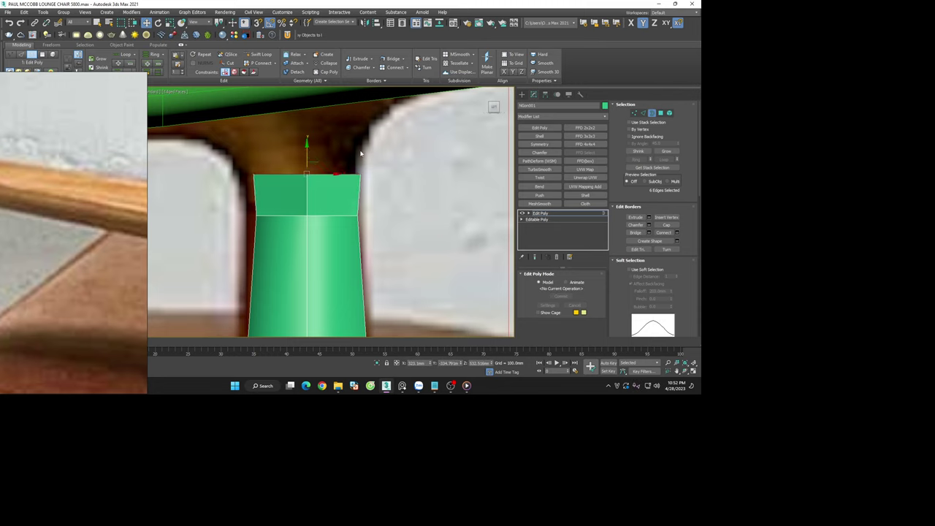
scroll(361, 153, "down", 3)
Reselect the leg's top border and extrude another flared ring of faces above it
key("3")
scroll(380, 219, "down", 3)
scroll(400, 272, "up", 4)
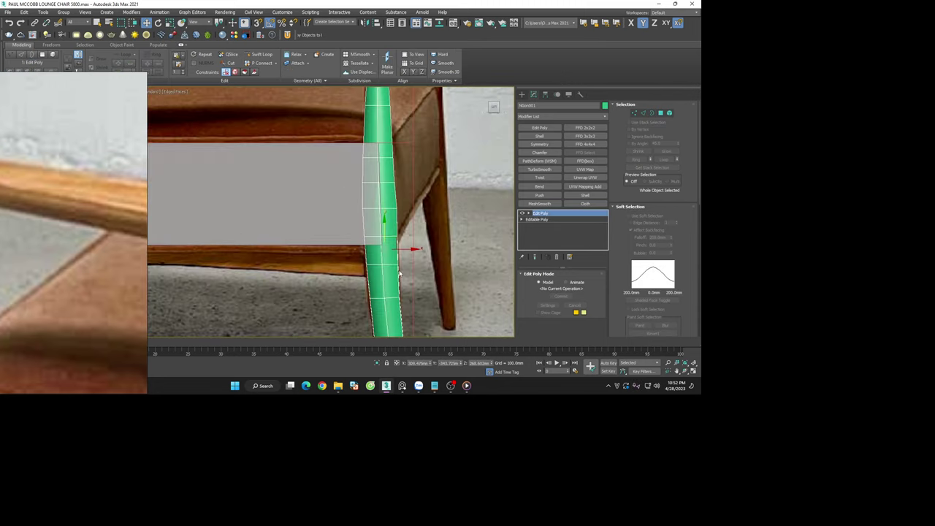
scroll(404, 250, "down", 2)
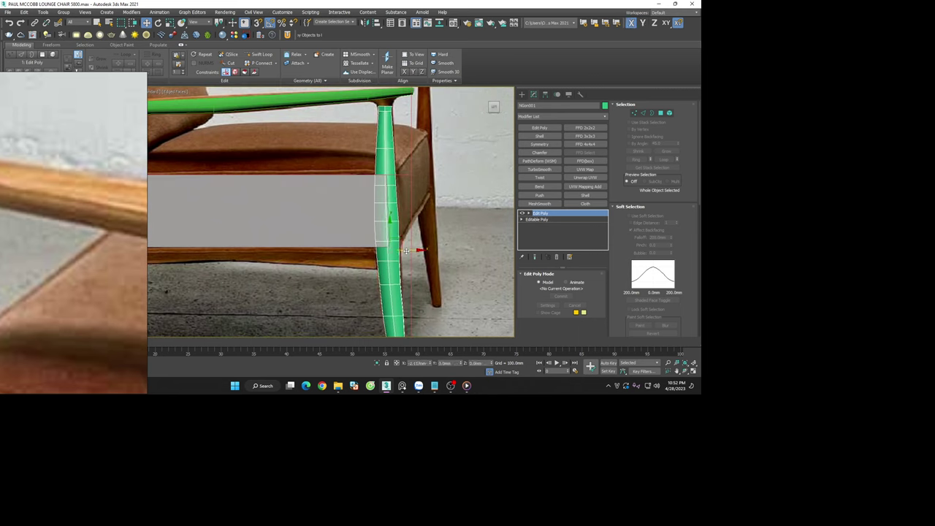
scroll(388, 110, "up", 3)
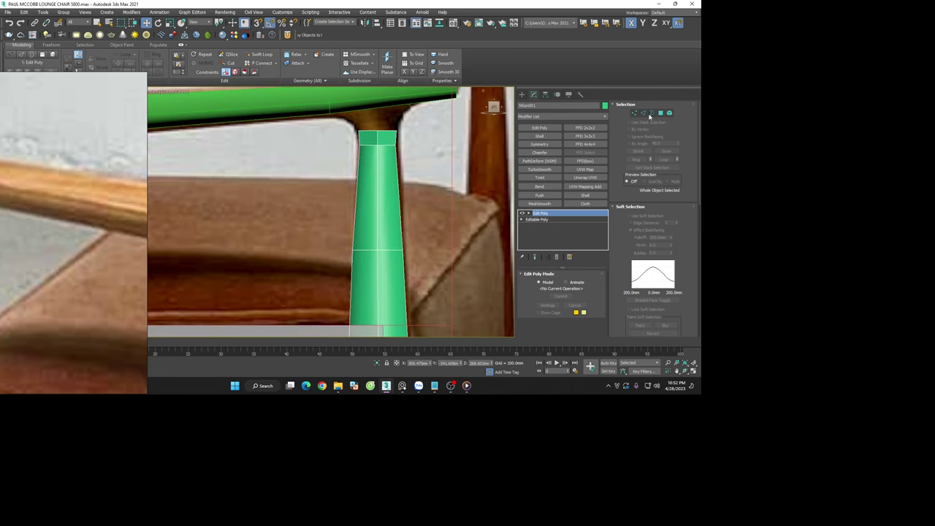
left_click(651, 114)
scroll(415, 122, "up", 3)
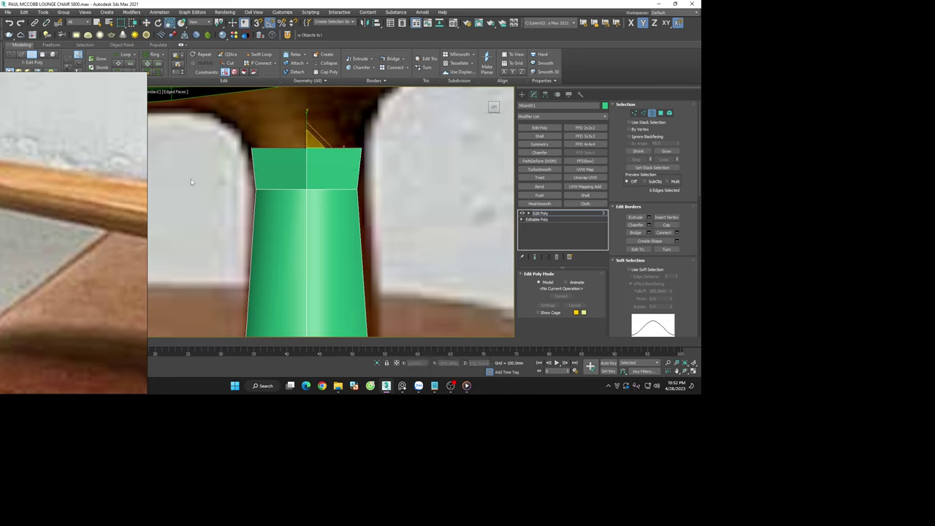
right_click(625, 387)
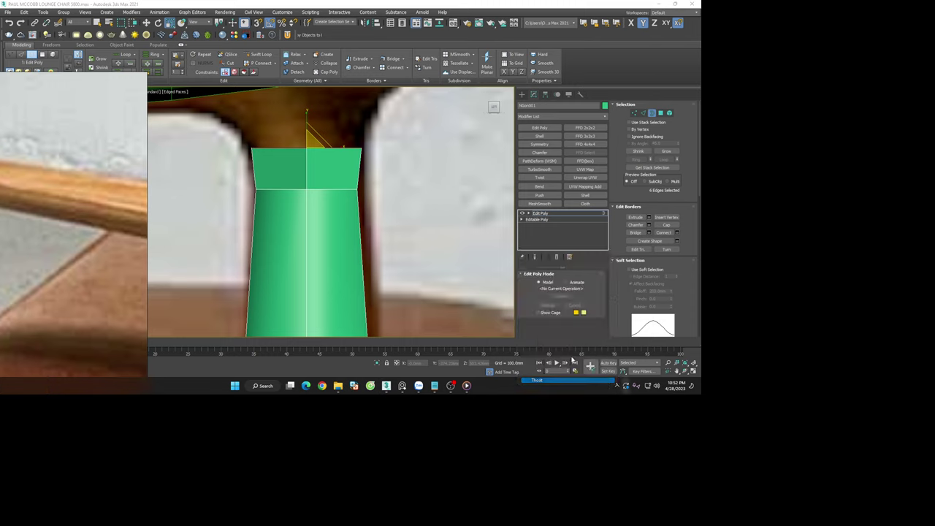
left_click(422, 171)
middle_click_drag(422, 171, 456, 207)
left_click(320, 177)
key("w")
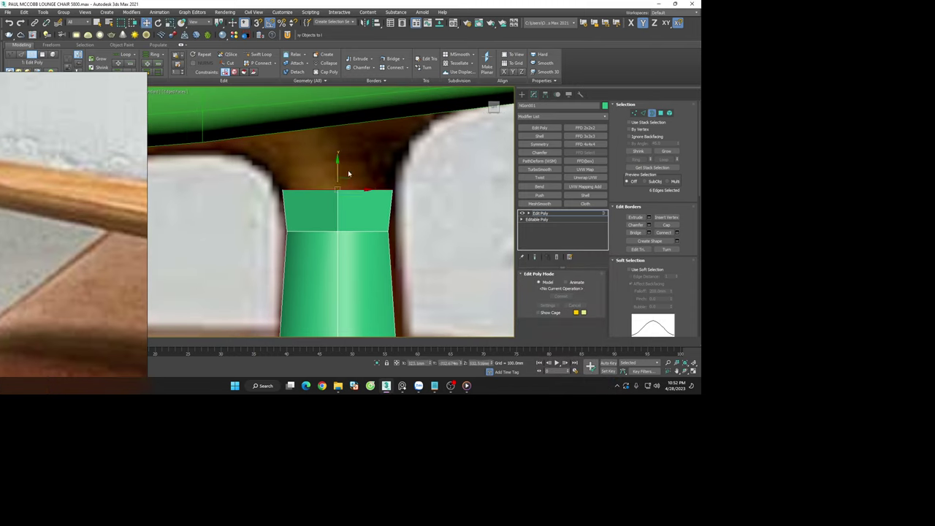
left_click_drag(337, 170, 345, 141, "shift")
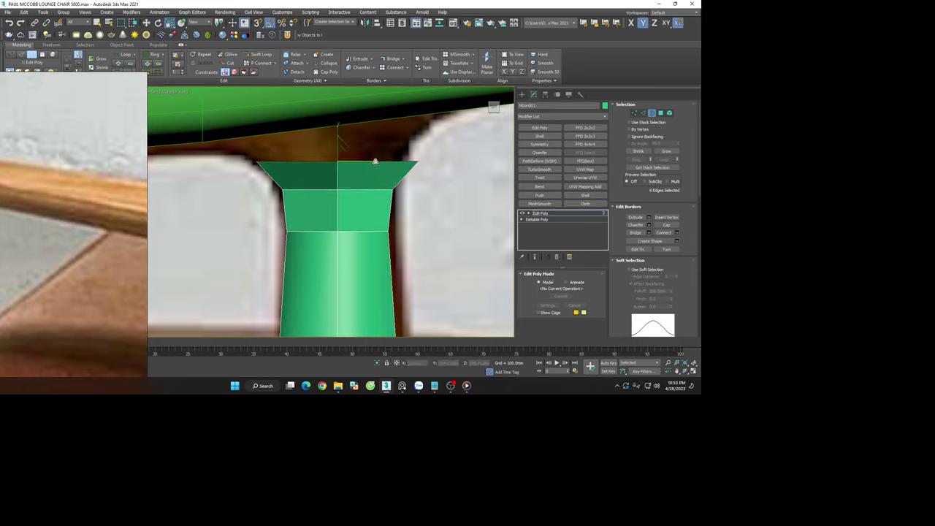
Select the top-right corner vertices of the leg top in Vertex mode, then clear them
key("1")
key("w")
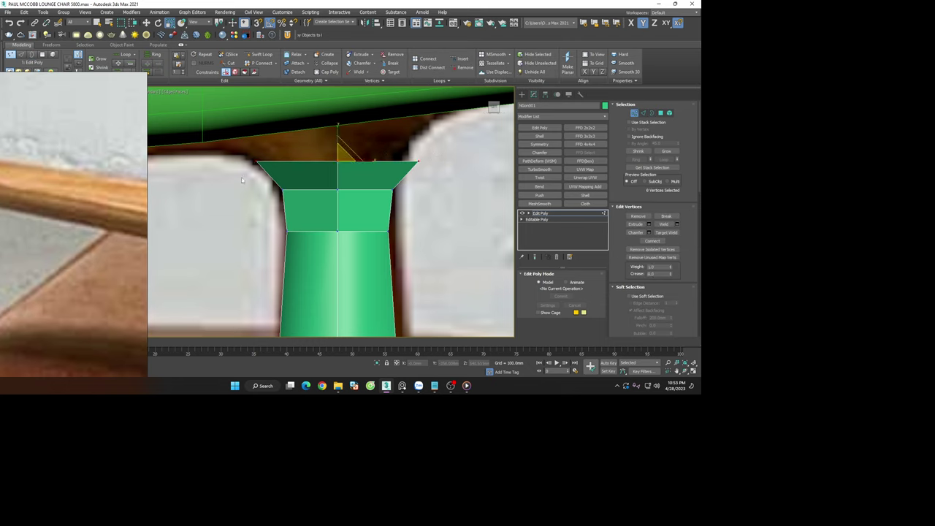
mouse_move(364, 160)
left_mouse_down()
mouse_move(406, 178)
mouse_move(414, 162)
left_mouse_up()
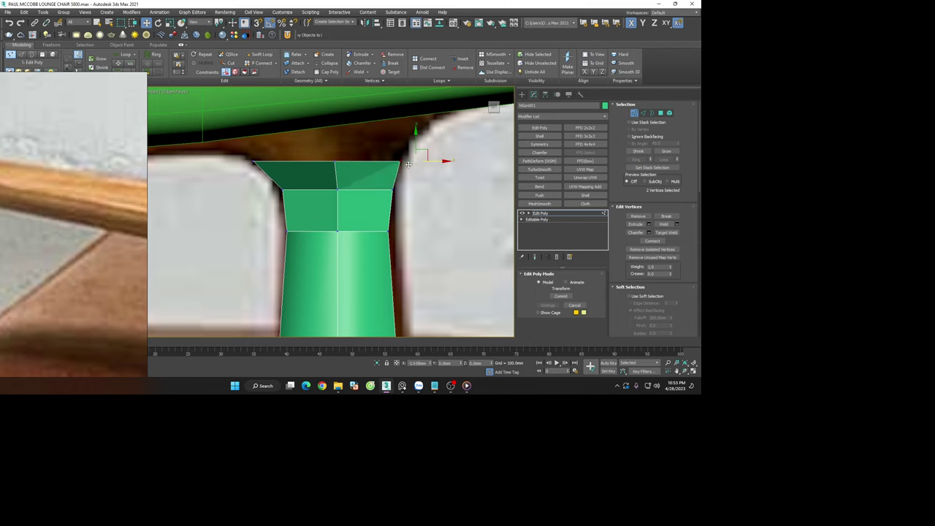
scroll(408, 165, "down", 1)
left_click(421, 178)
scroll(421, 178, "down", 1)
scroll(421, 177, "down", 1)
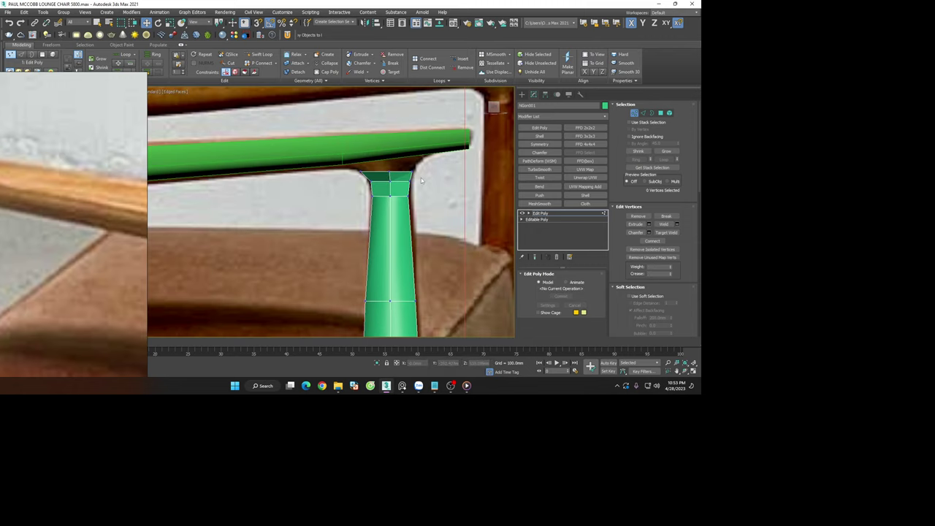
scroll(421, 177, "down", 1)
scroll(423, 175, "up", 2)
scroll(423, 174, "up", 2)
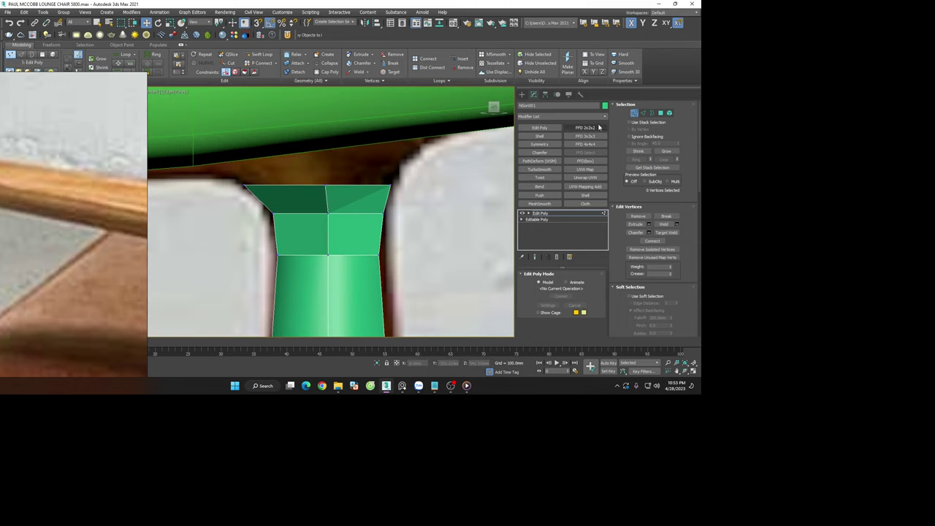
Raise the top border to widen the flare, then undo the move
key("3")
left_click_drag(219, 194, 220, 192)
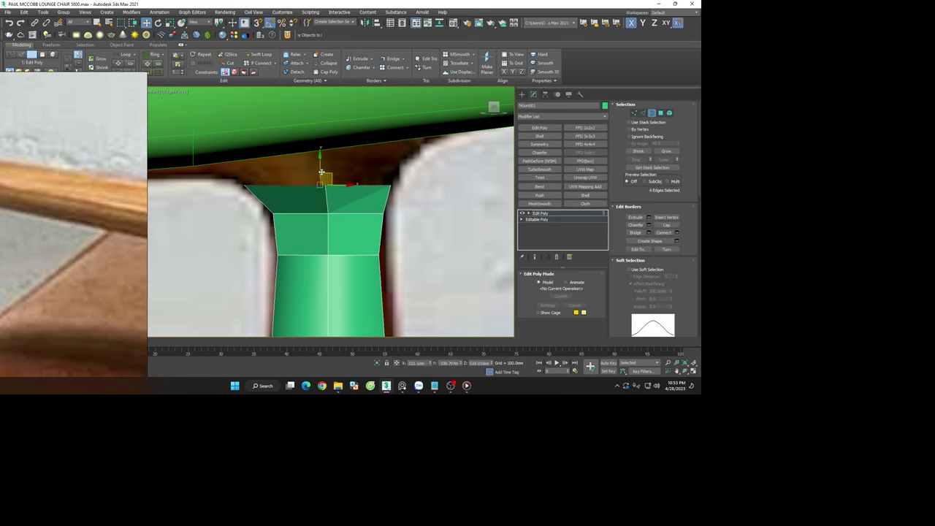
left_click_drag(323, 175, 397, 170)
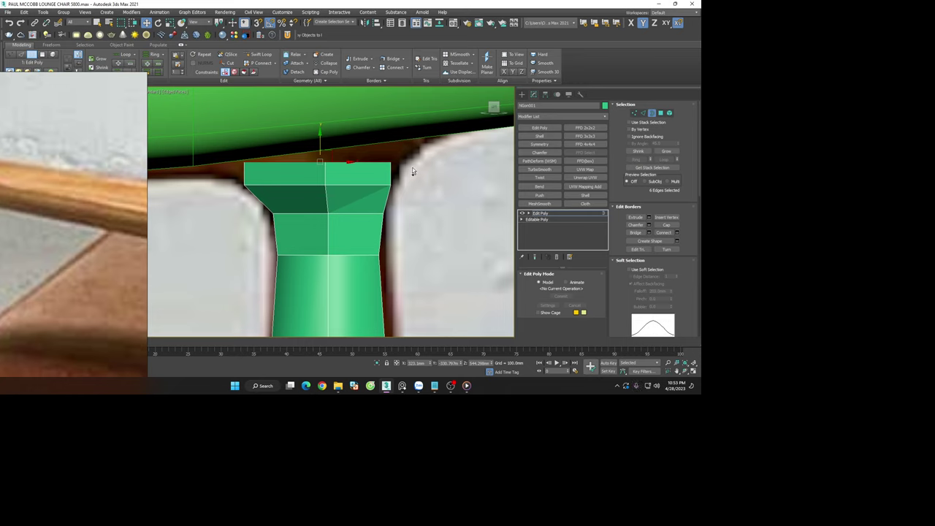
key("ctrl+z")
key("ctrl+z")
Add an FFD 2x2x2, pull its top-right corner to reshape the flare, and stack an Edit Poly
key("1")
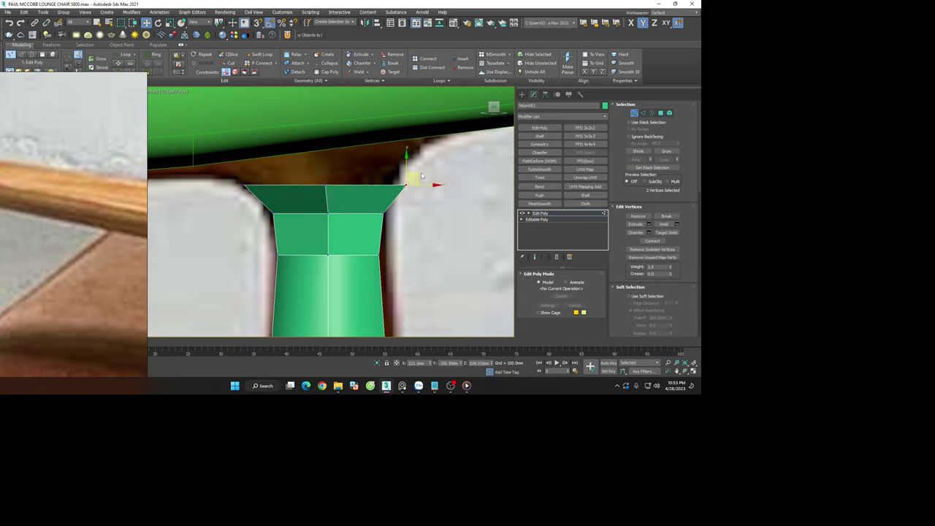
left_click(585, 128)
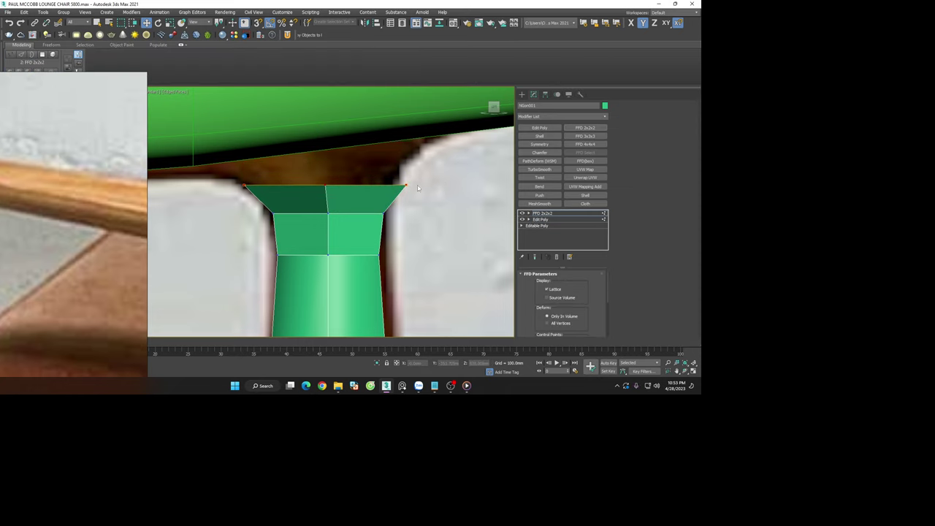
left_click_drag(418, 186, 397, 187)
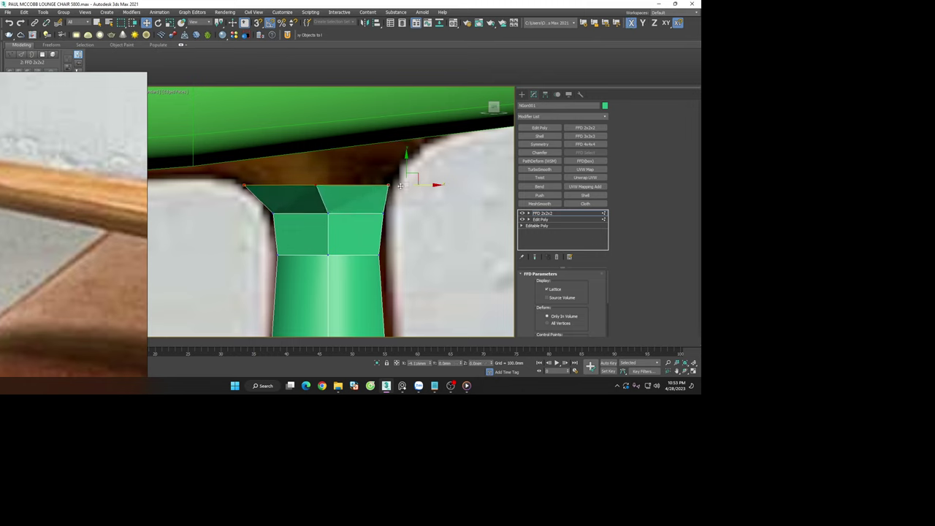
left_click(539, 128)
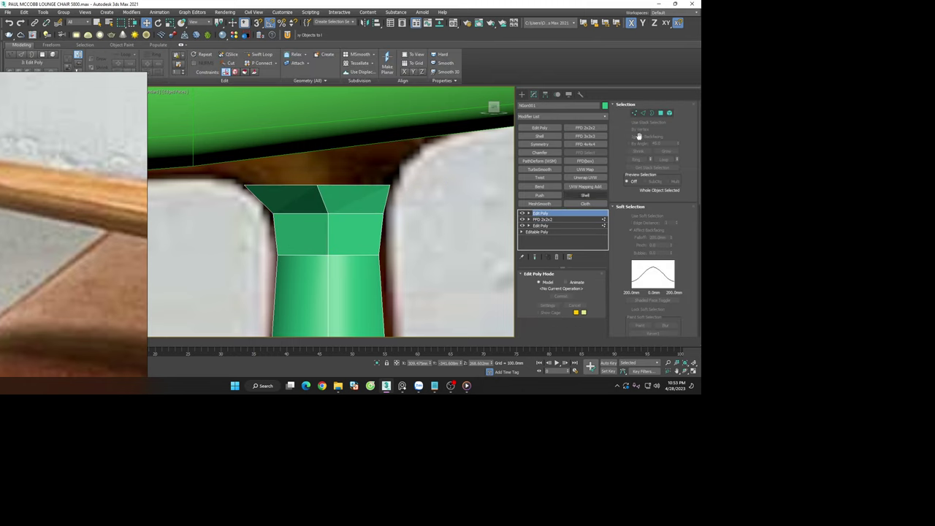
Extrude the leg's top border loop up another row toward the armrest
left_click(652, 112)
left_click(248, 187)
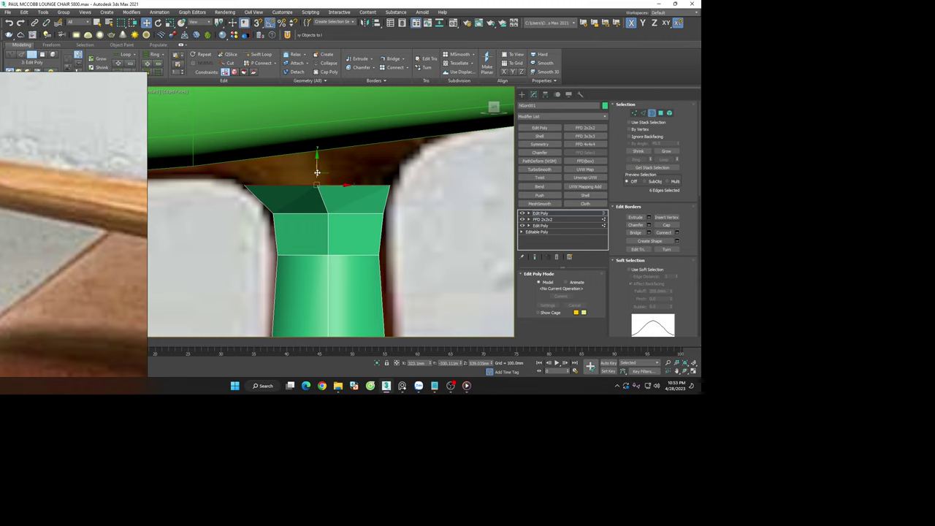
left_click_drag(317, 172, 339, 145, "shift")
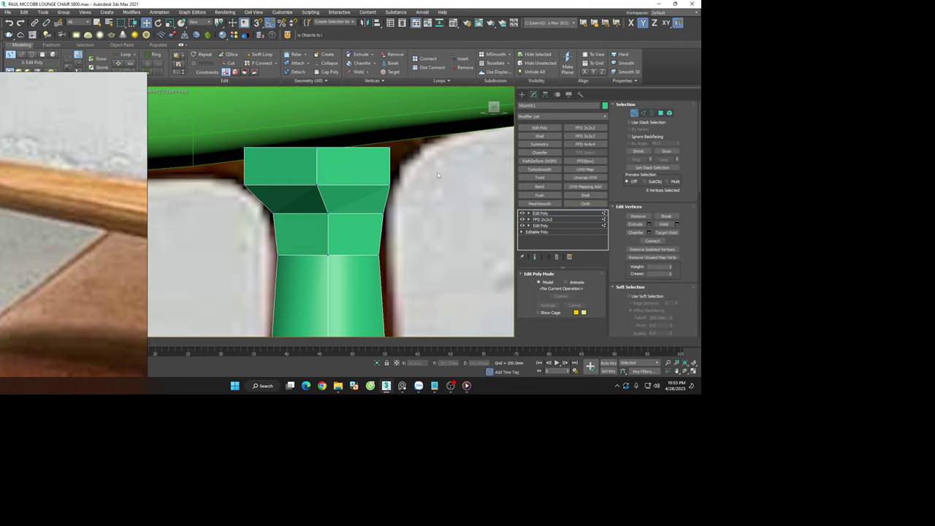
Add another FFD 2x2x2, widen its top corners outward and raise the left corner to the armrest
left_click(584, 128)
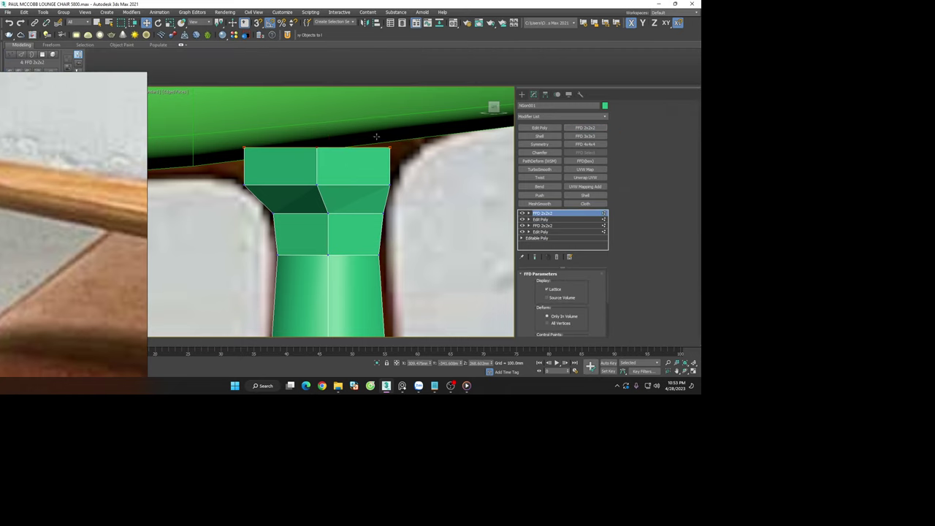
key("1")
left_click_drag(406, 149, 417, 148)
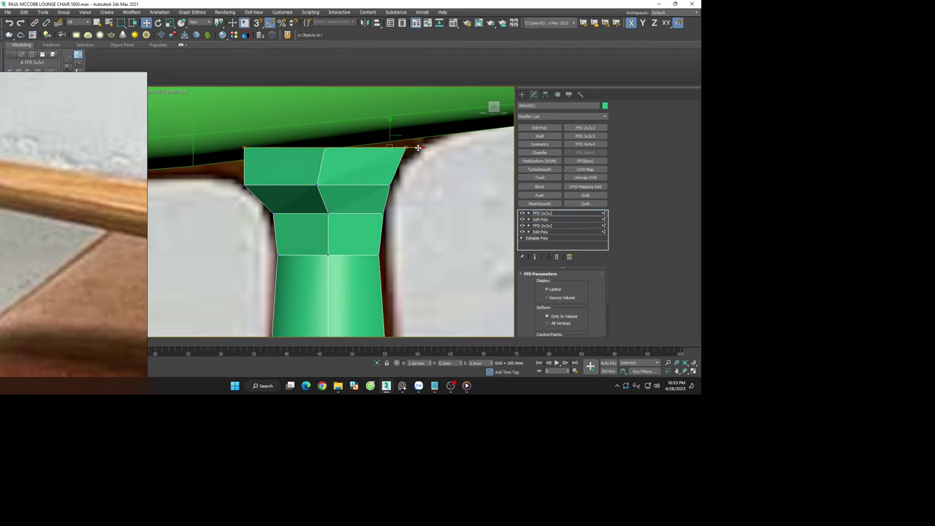
left_click(244, 148)
left_click_drag(245, 147, 198, 160)
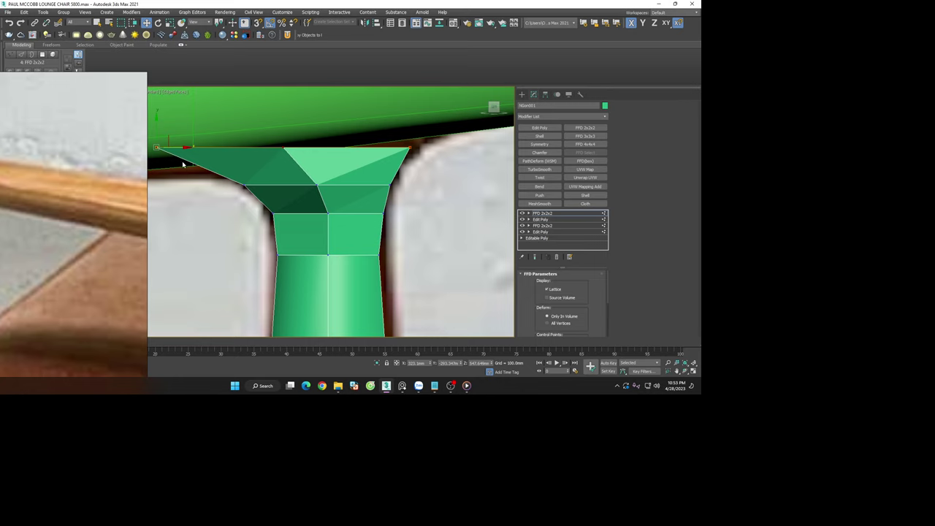
scroll(424, 168, "down", 3)
scroll(309, 143, "up", 3)
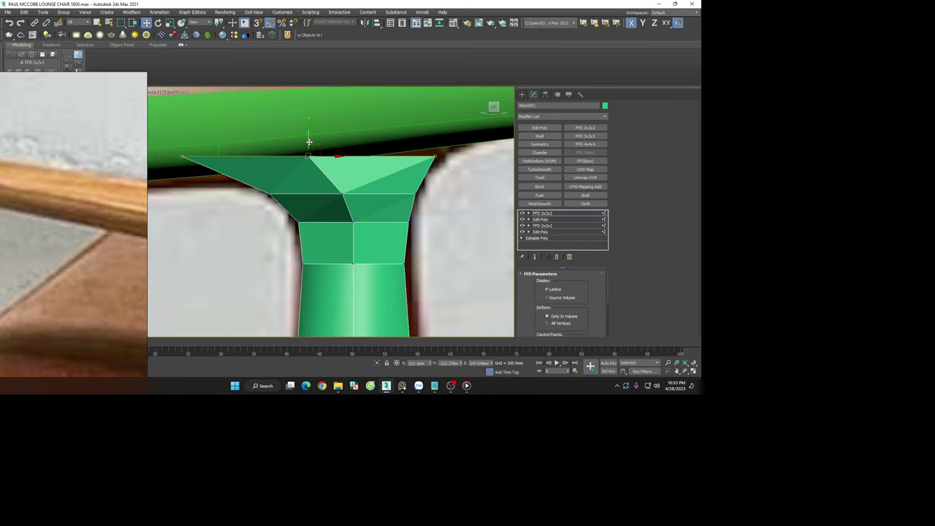
middle_click_drag(204, 136, 323, 166)
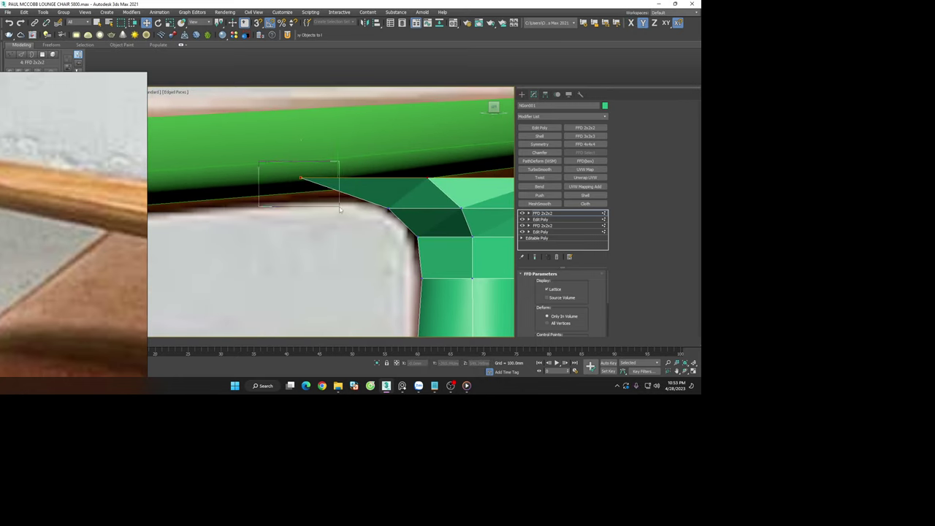
left_click(300, 190)
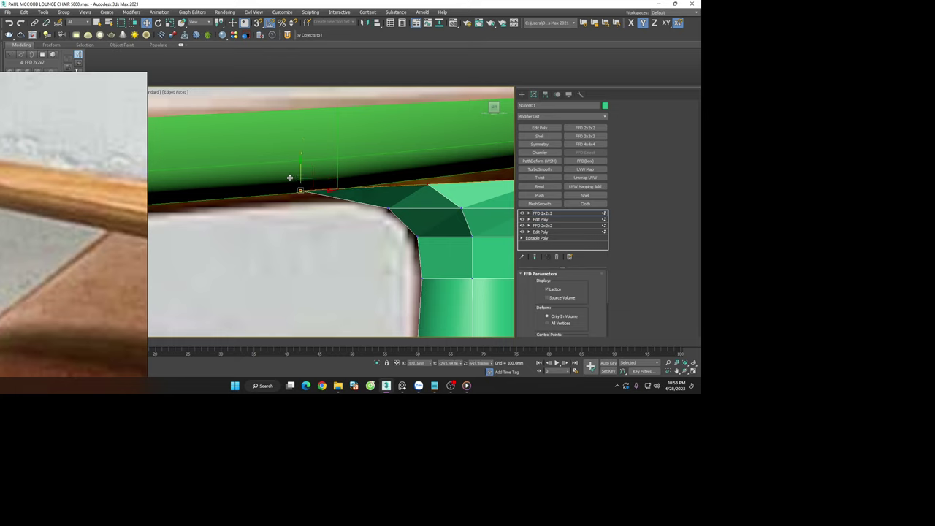
mouse_move(291, 179)
left_mouse_down()
mouse_move(341, 189)
mouse_move(245, 181)
left_mouse_up()
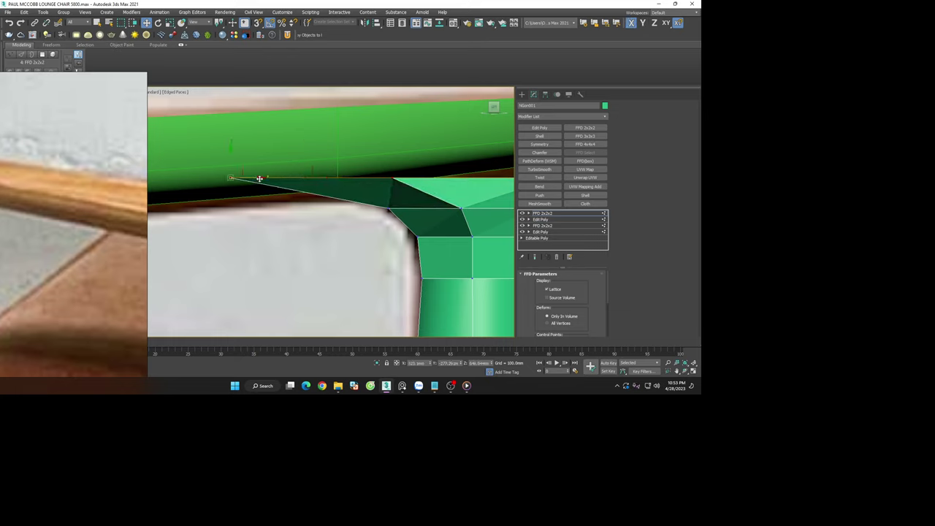
From above, stretch the leg top's left corner further left, then add an Edit Poly modifier
mouse_move(256, 181)
middle_mouse_down("alt")
mouse_move(317, 180)
mouse_move(391, 218)
middle_mouse_up("alt")
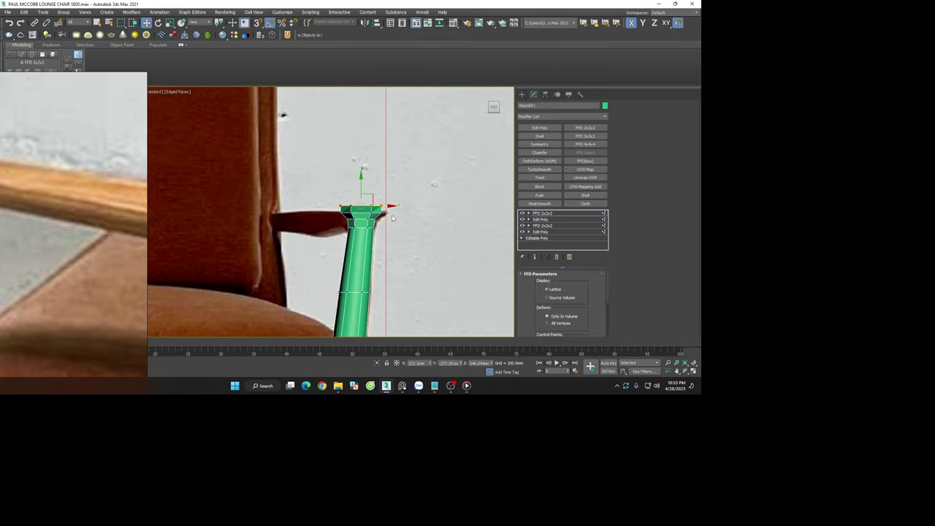
scroll(391, 216, "down", 5)
scroll(392, 214, "up", 4)
scroll(395, 210, "up", 3)
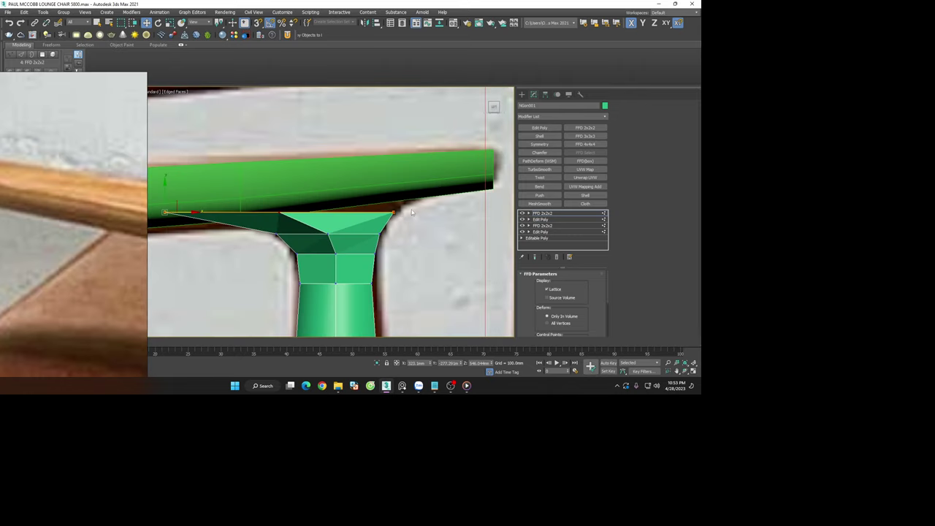
left_click(394, 213)
scroll(427, 222, "down", 2)
left_click(240, 215)
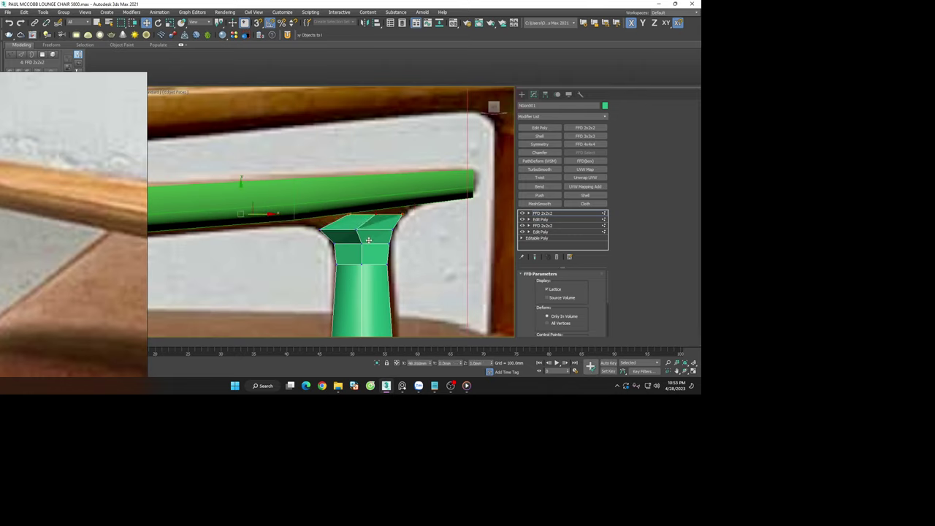
mouse_move(369, 240)
left_mouse_down()
mouse_move(316, 230)
mouse_move(354, 231)
left_mouse_up()
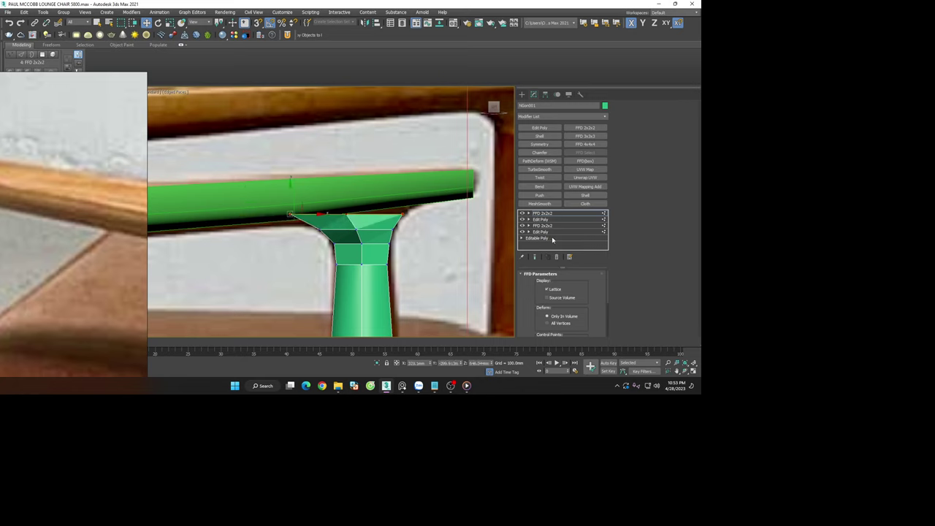
left_click(539, 128)
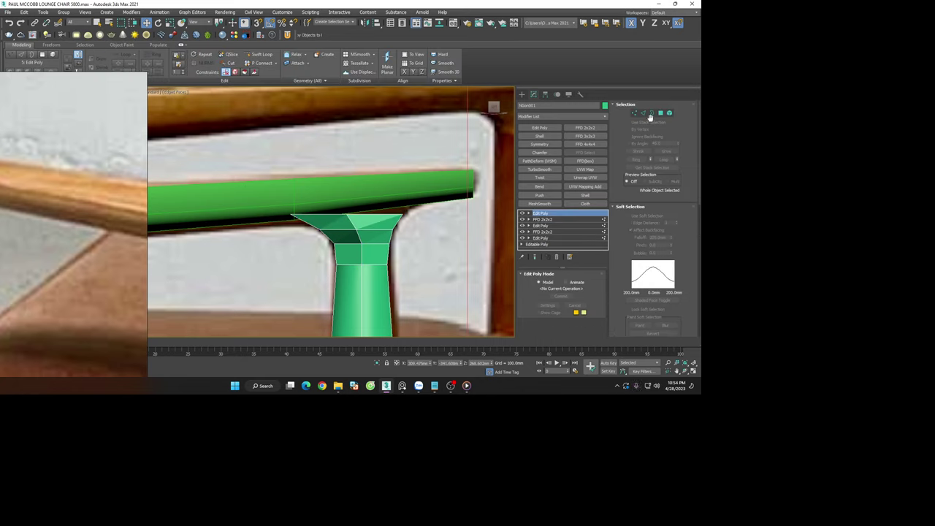
Raise the flare's top border toward the armrest along Y and scale it wider
scroll(334, 191, "up", 2)
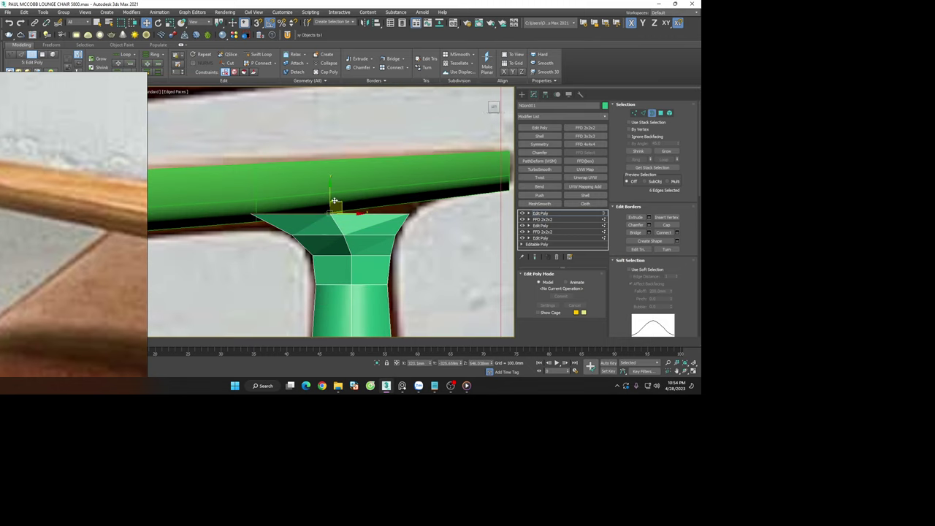
left_click_drag(333, 192, 328, 171)
key("r")
key("w")
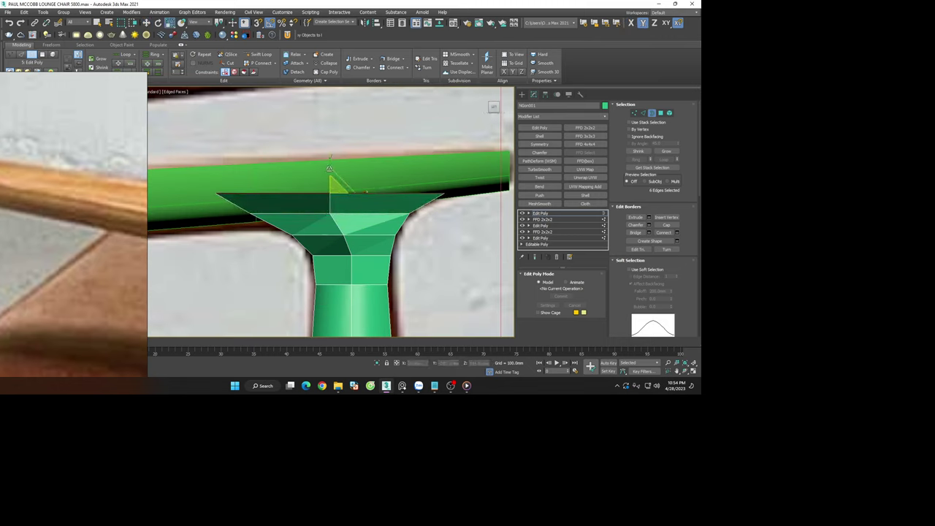
mouse_move(328, 171)
middle_mouse_down("alt")
mouse_move(368, 211)
mouse_move(395, 220)
middle_mouse_up("alt")
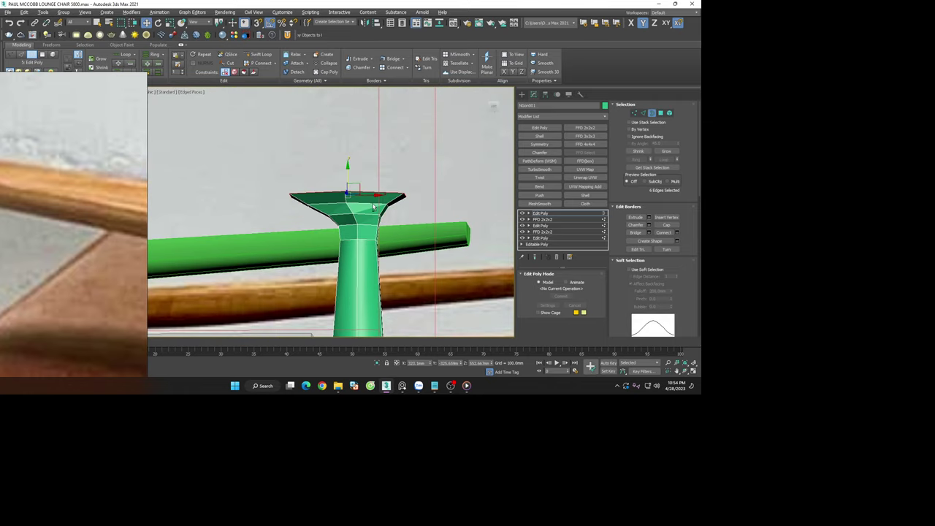
Exit Border level and reselect the whole leg
left_click(652, 114)
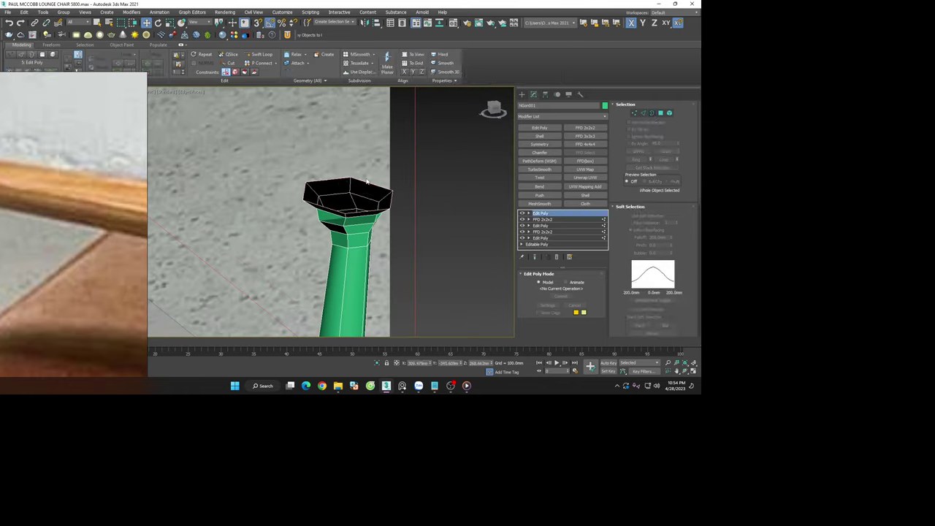
middle_click_drag(438, 183, 401, 202, "alt")
left_click(401, 201)
left_click(360, 202)
scroll(360, 202, "up", 3)
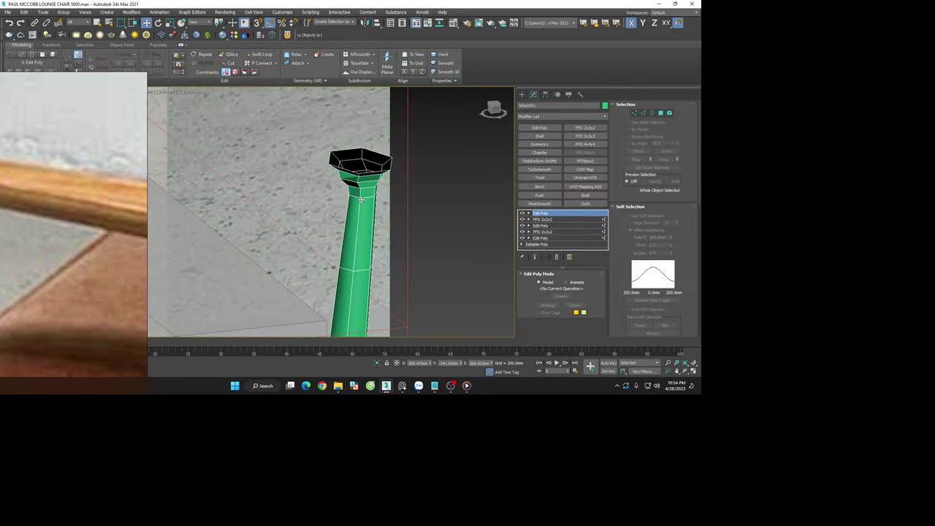
scroll(362, 202, "up", 3)
scroll(397, 199, "down", 3)
scroll(378, 190, "up", 2)
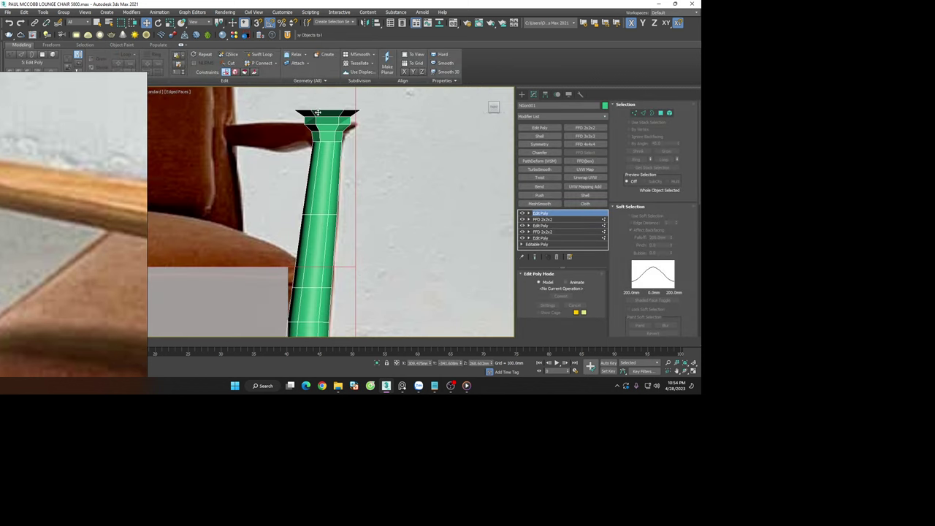
scroll(352, 139, "down", 6)
scroll(336, 314, "up", 3)
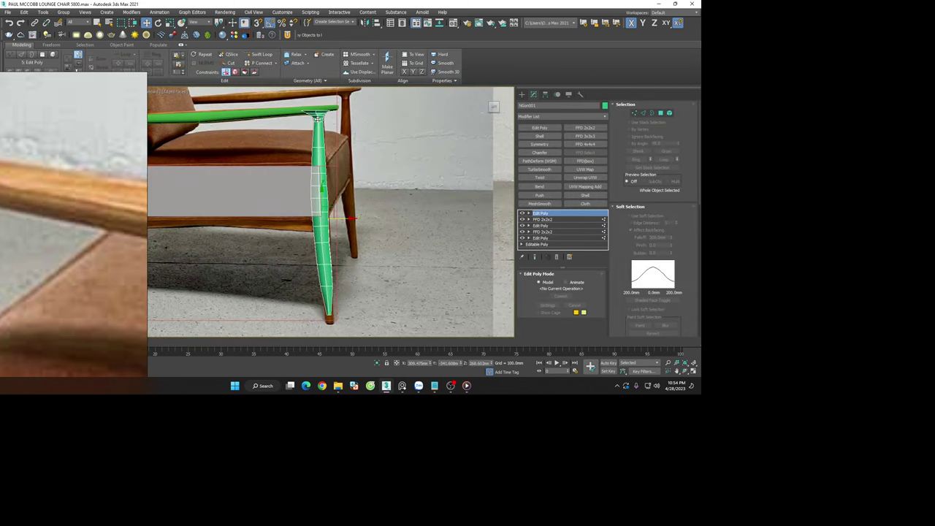
scroll(351, 307, "up", 2)
scroll(368, 297, "down", 2)
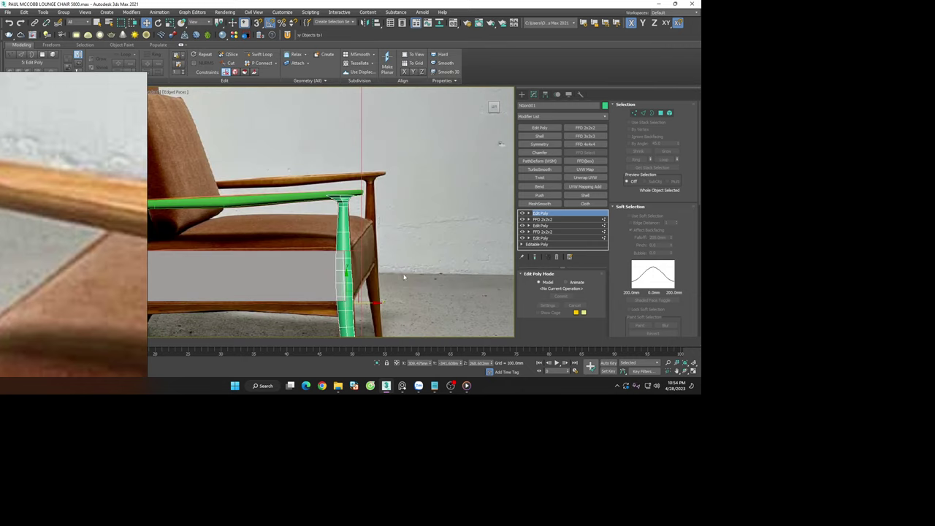
Move the whole leg up on Y so it sits beneath the armrest
mouse_move(403, 276)
middle_mouse_down("alt")
mouse_move(334, 278)
mouse_move(495, 128)
mouse_move(481, 128)
mouse_move(431, 174)
middle_mouse_up("alt")
scroll(432, 175, "up", 3)
scroll(357, 232, "up", 2)
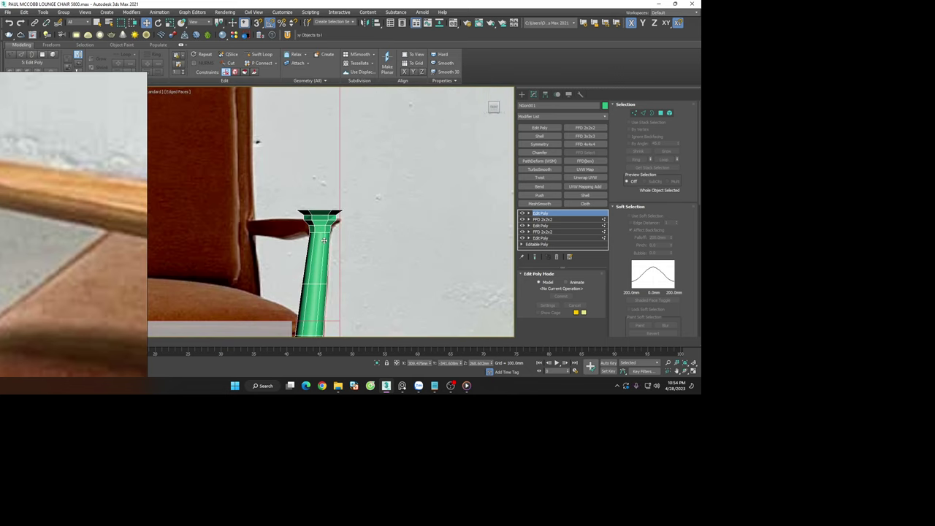
scroll(356, 233, "down", 3)
scroll(357, 232, "up", 2)
scroll(351, 241, "up", 2)
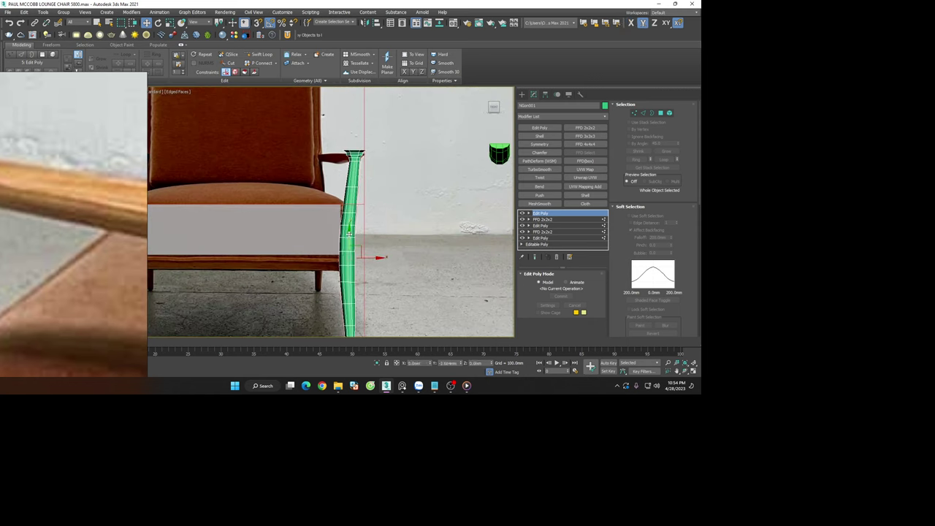
left_click_drag(346, 250, 347, 238)
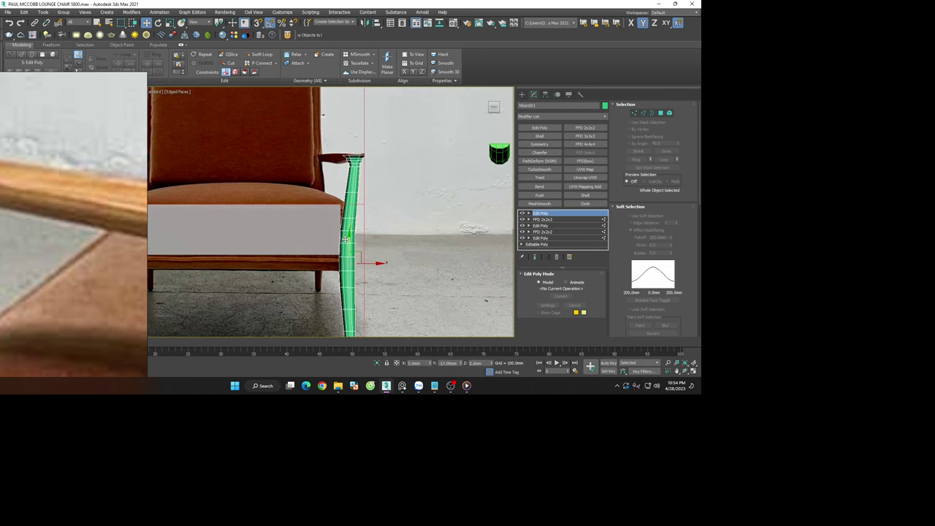
Check the green leg from another angle and enter Edge sub-object level
mouse_move(346, 238)
middle_mouse_down("alt")
mouse_move(413, 242)
mouse_move(375, 258)
middle_mouse_up("alt")
scroll(429, 246, "down", 3)
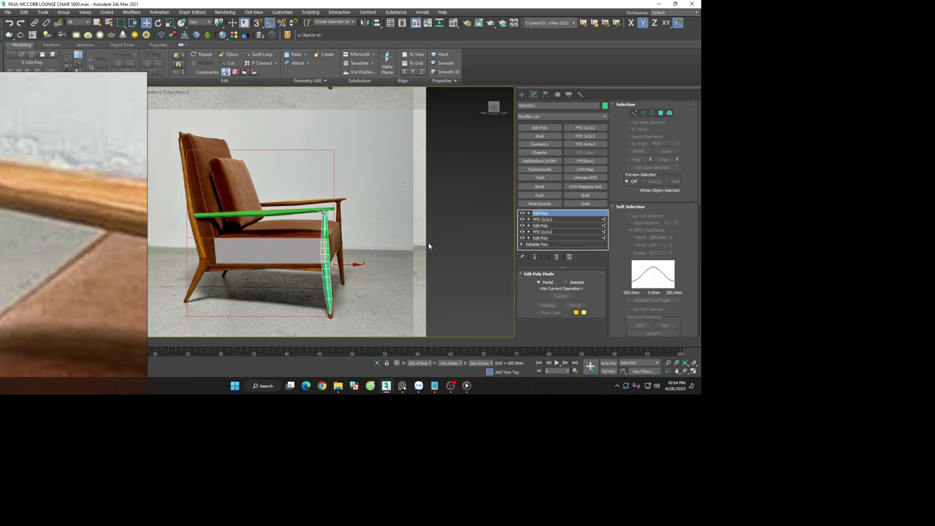
scroll(325, 311, "up", 3)
scroll(323, 115, "up", 4)
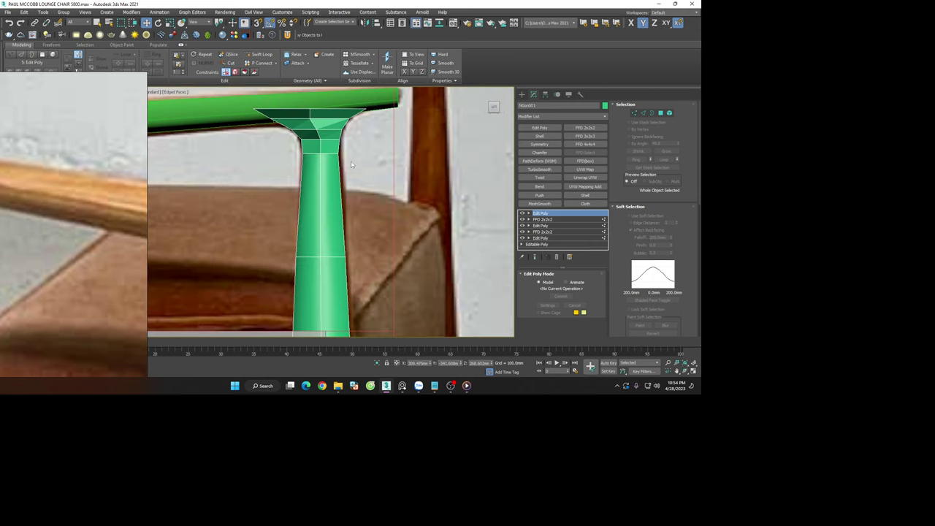
scroll(351, 164, "down", 4)
key("2")
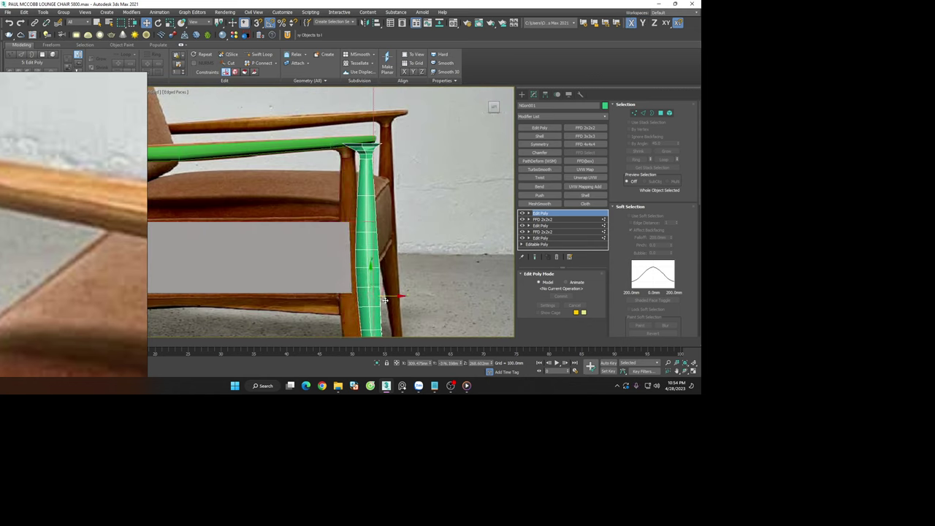
scroll(370, 204, "up", 3)
Detach the flared top's 24 polygons from the leg as a new object
right_click(369, 206)
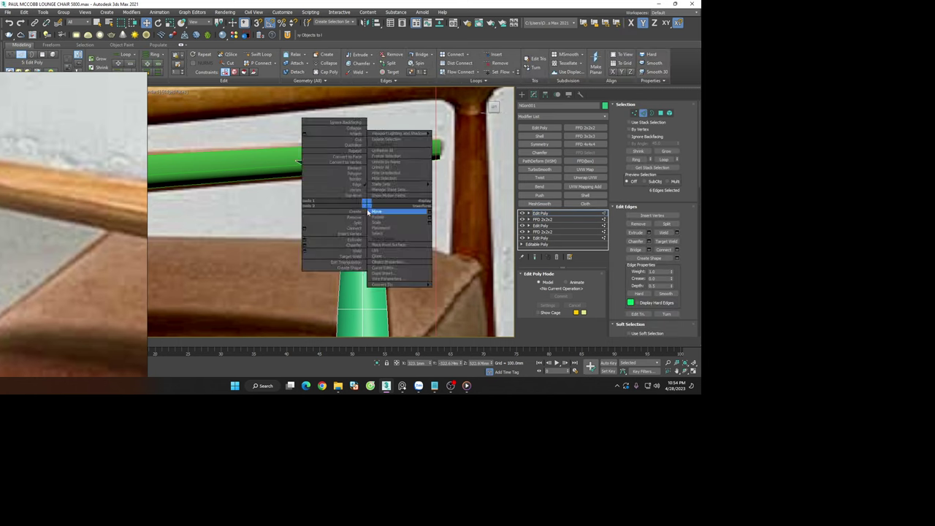
left_click(357, 224)
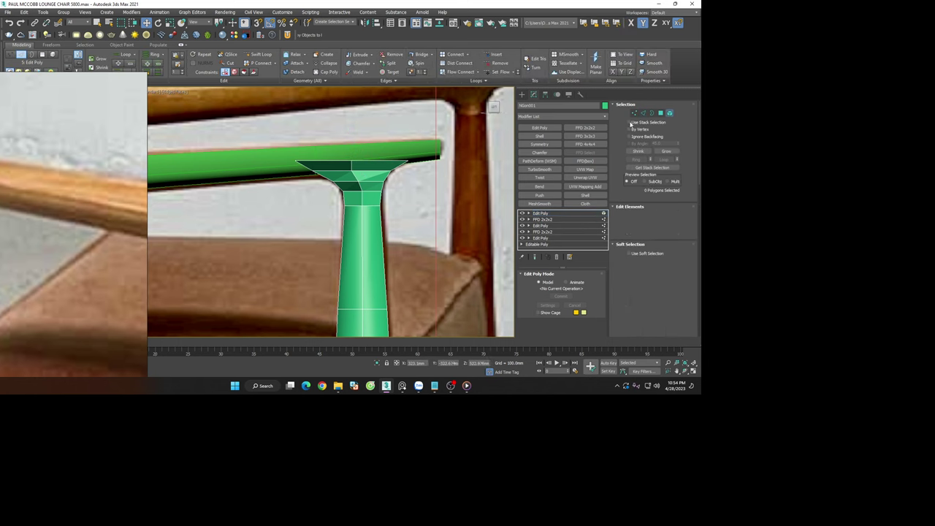
left_click(296, 71)
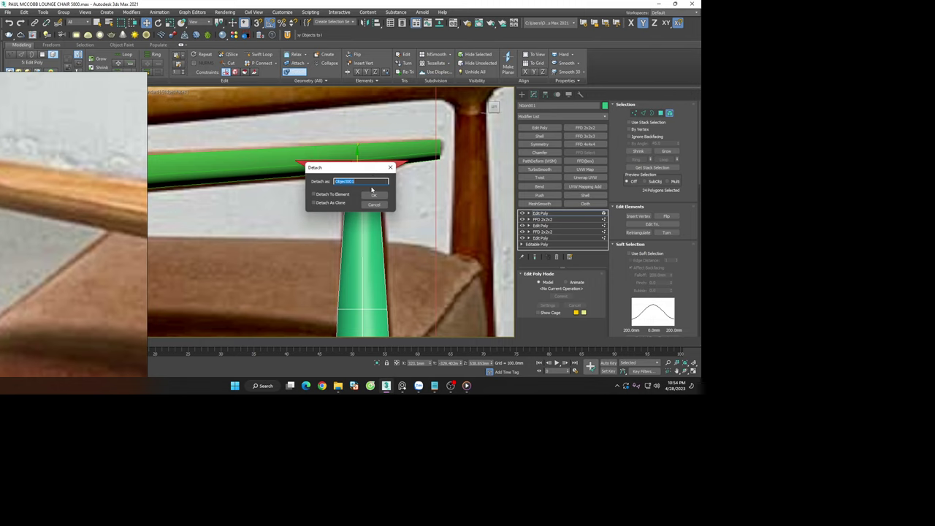
left_click(372, 180)
Select the detached hexagonal top piece and isolate it
left_click(668, 115)
left_click(384, 194)
left_click(384, 193)
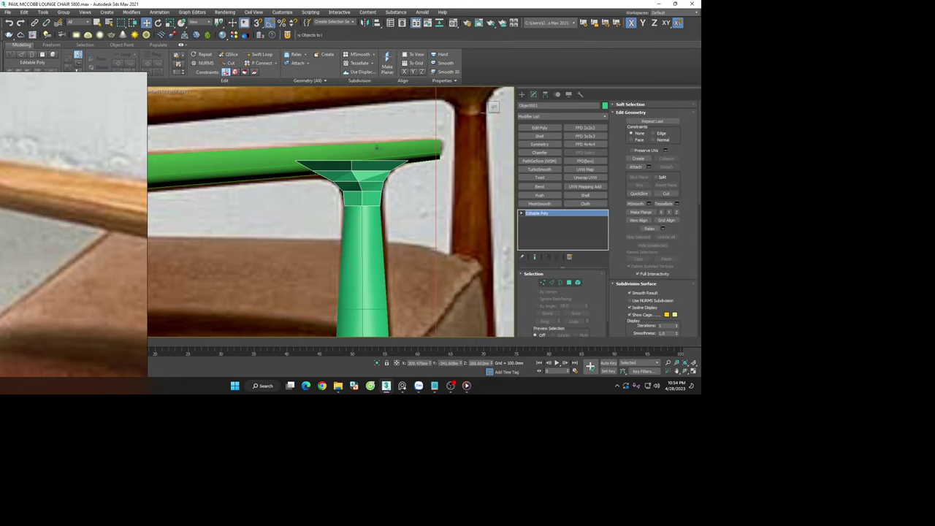
key("alt+q")
scroll(370, 231, "down", 2)
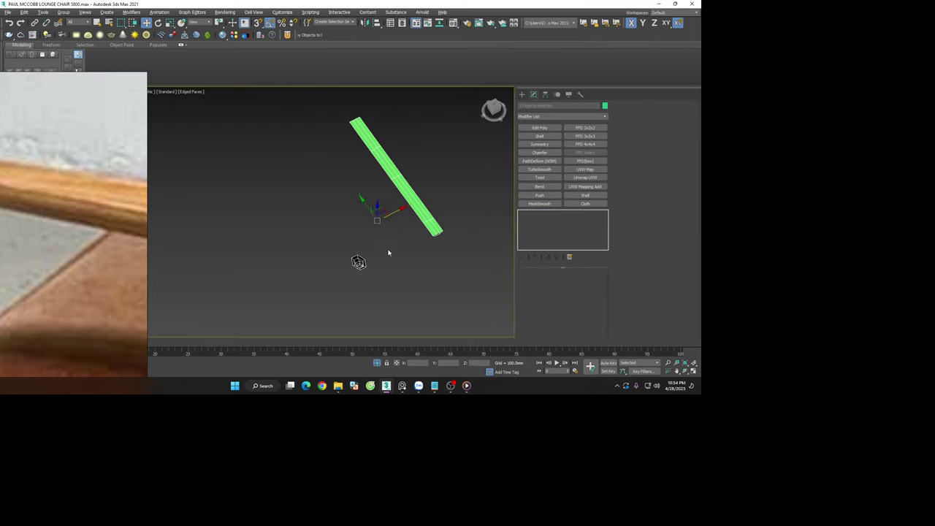
left_click_drag(388, 241, 289, 296)
key("alt+q")
scroll(401, 270, "down", 5)
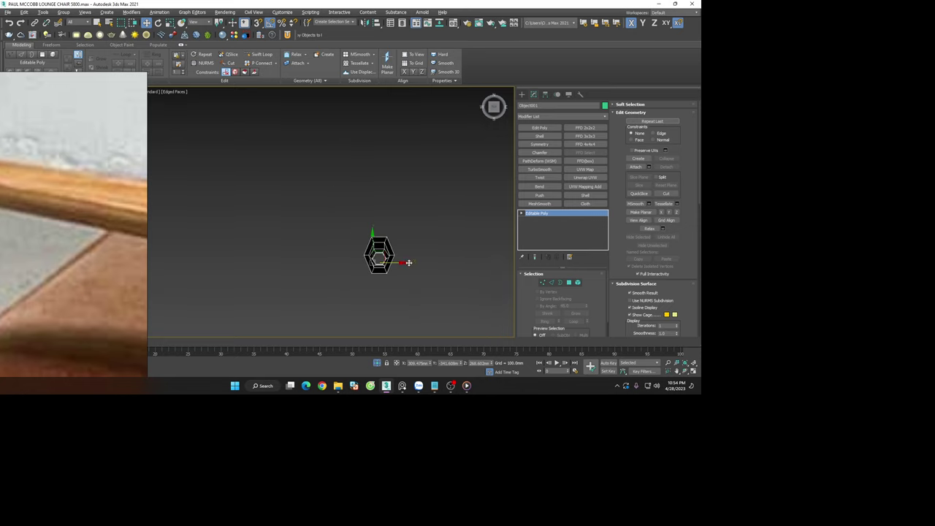
Adjust the hexagon piece's pivot with Affect Pivot Only, then move it beside the green column
left_click(545, 95)
left_click(562, 144)
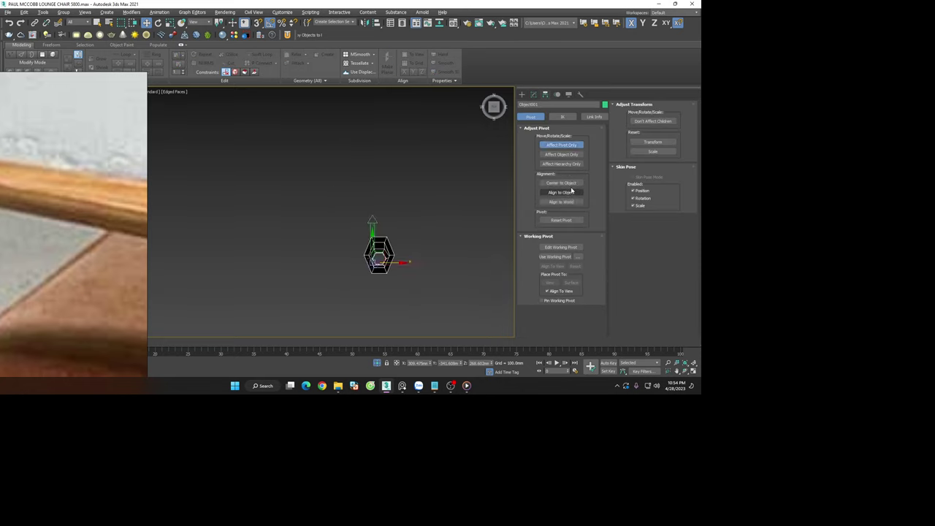
left_click(562, 145)
key("alt+q")
scroll(297, 221, "down", 2)
left_click_drag(284, 243, 401, 241)
scroll(405, 238, "up", 3)
Adjust the snap settings and nudge the flared piece slightly left
right_click(268, 24)
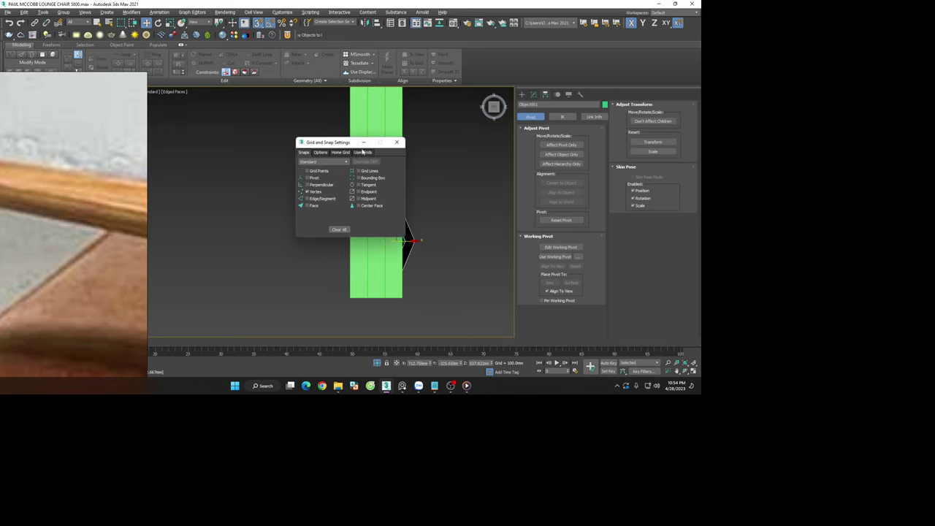
left_click(396, 142)
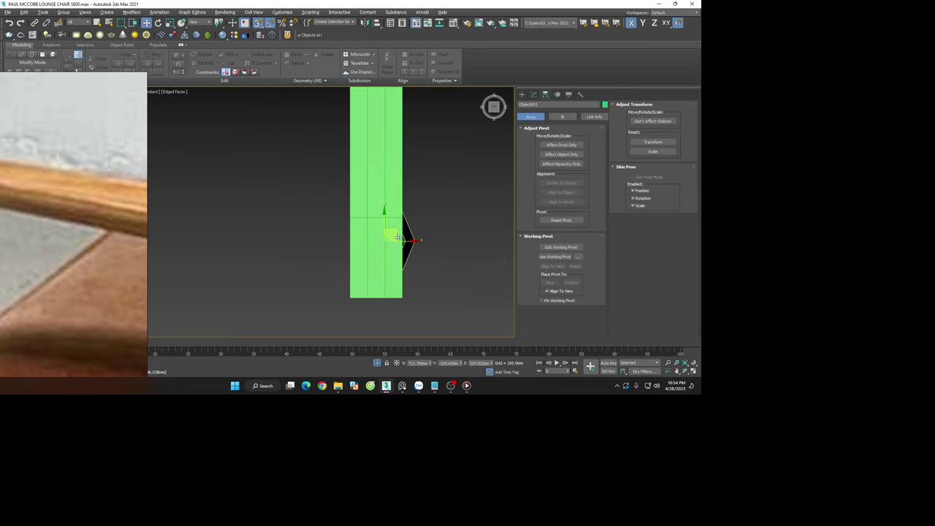
left_click_drag(381, 214, 374, 211)
In the front view, slide the flared piece vertically onto the top of the leg
mouse_move(378, 212)
middle_mouse_down("alt")
mouse_move(426, 210)
mouse_move(482, 132)
mouse_move(473, 138)
middle_mouse_up("alt")
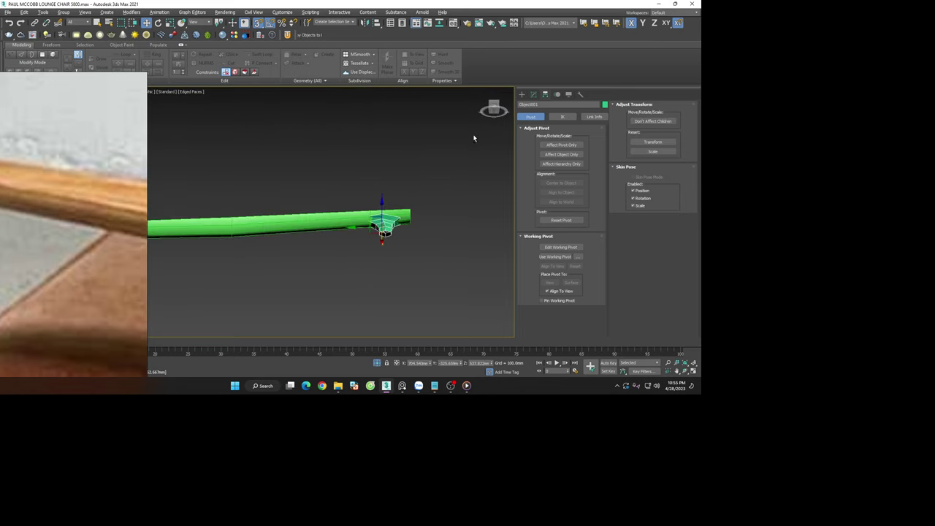
scroll(434, 171, "up", 2)
scroll(434, 172, "up", 2)
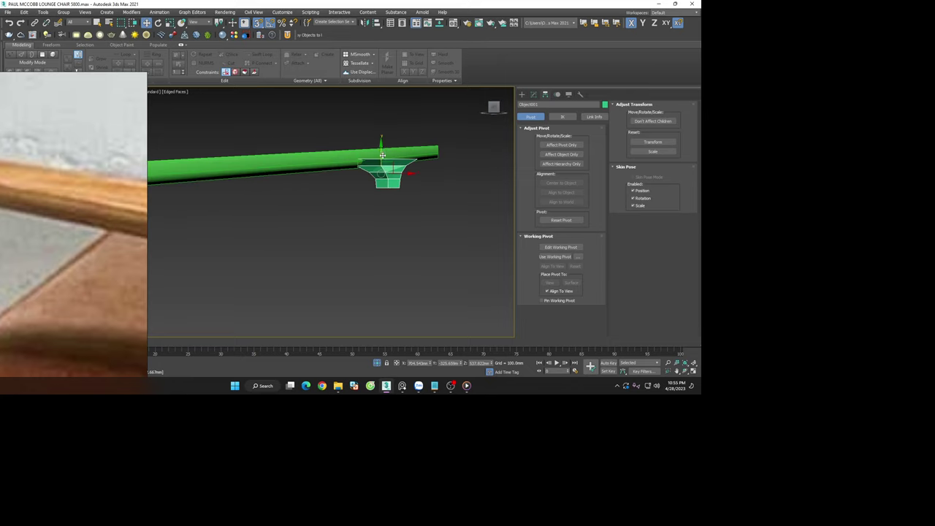
scroll(388, 174, "up", 3)
key("f")
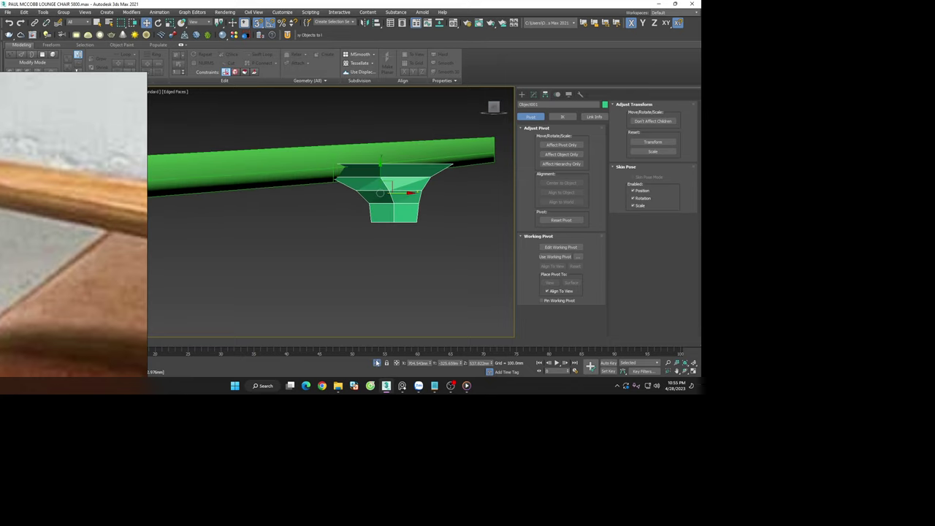
left_click(377, 363)
scroll(374, 183, "up", 2)
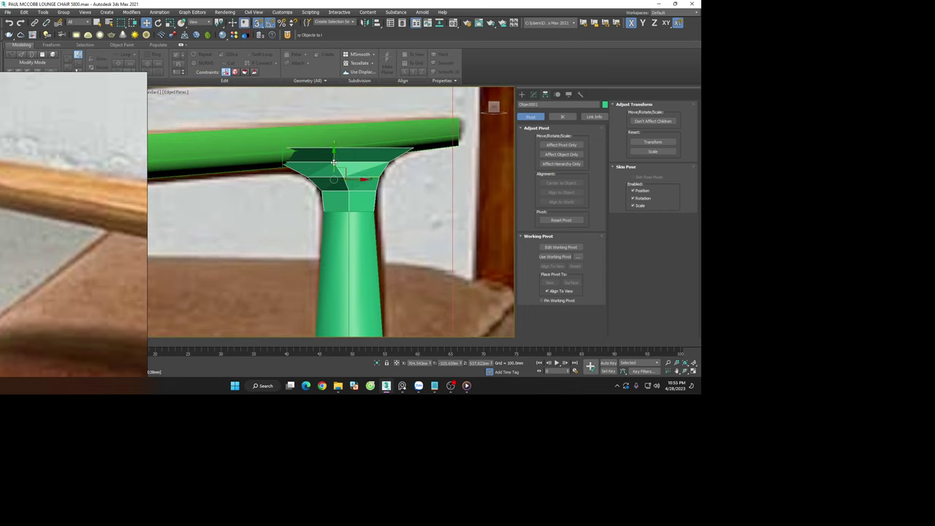
left_click_drag(334, 160, 335, 180)
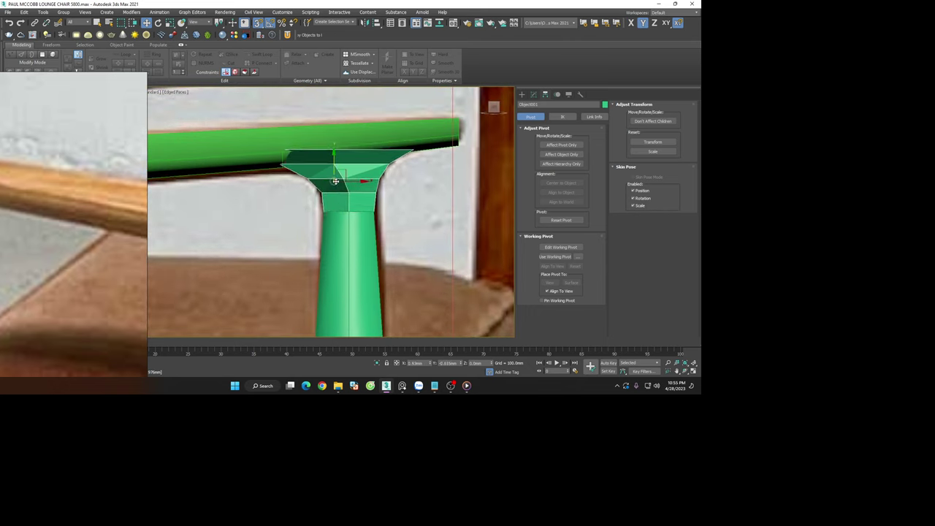
Box-select the flared rim's left vertices and drag them outward left along the armrest underside
key("1")
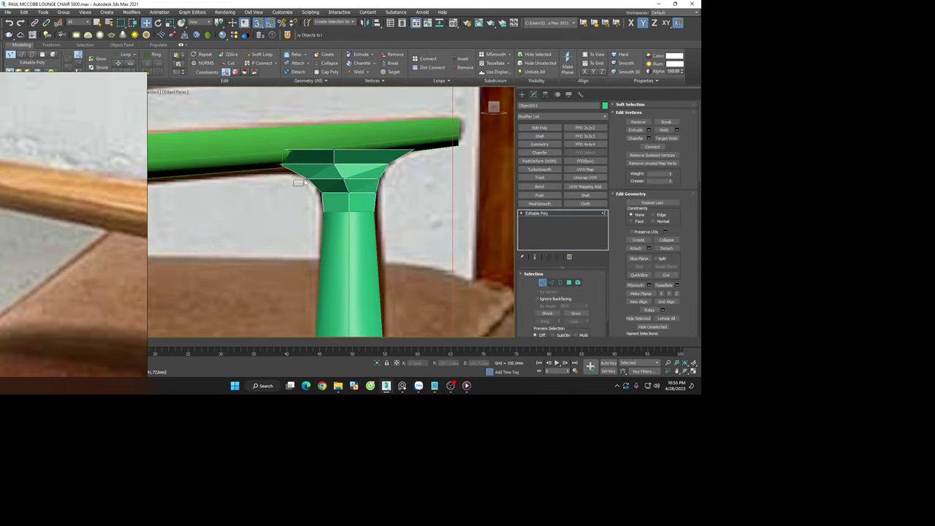
scroll(278, 161, "up", 2)
left_click_drag(285, 165, 258, 182)
key("ctrl+z")
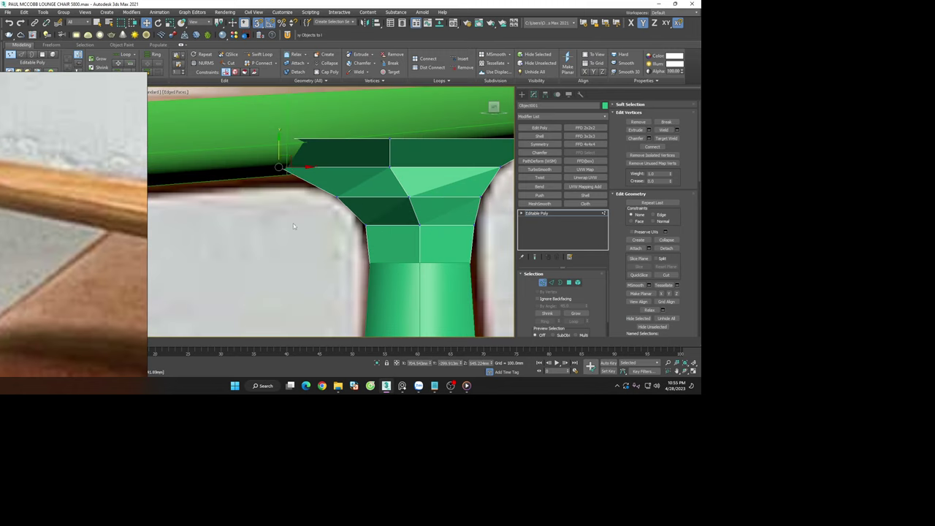
left_click_drag(314, 228, 188, 95)
mouse_move(254, 137)
left_mouse_down()
mouse_move(249, 153)
mouse_move(213, 156)
left_mouse_up()
left_click(229, 153)
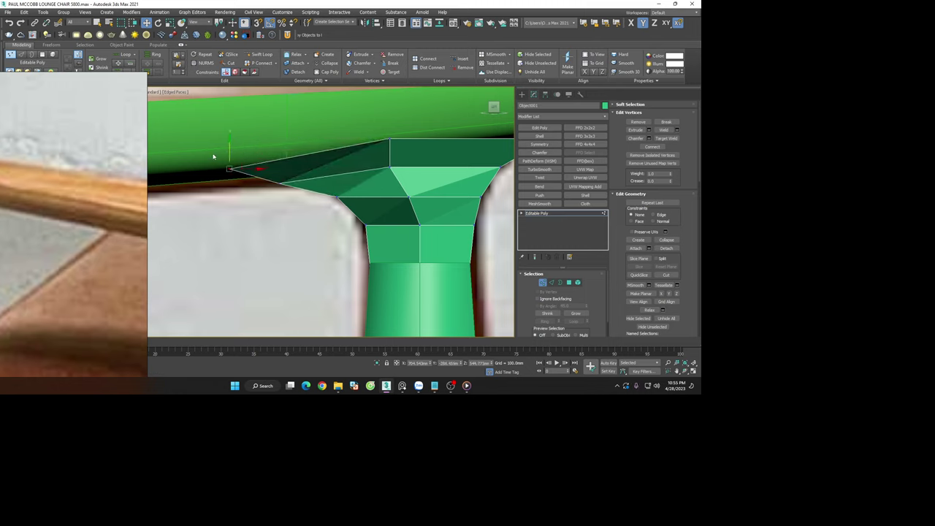
mouse_move(252, 167)
middle_mouse_down("alt")
mouse_move(308, 159)
mouse_move(334, 146)
mouse_move(339, 130)
mouse_move(307, 153)
mouse_move(286, 211)
middle_mouse_up("alt")
Shift-drag the armrest and flared top to the right as an independent Copy
left_click_drag(420, 246, 266, 103)
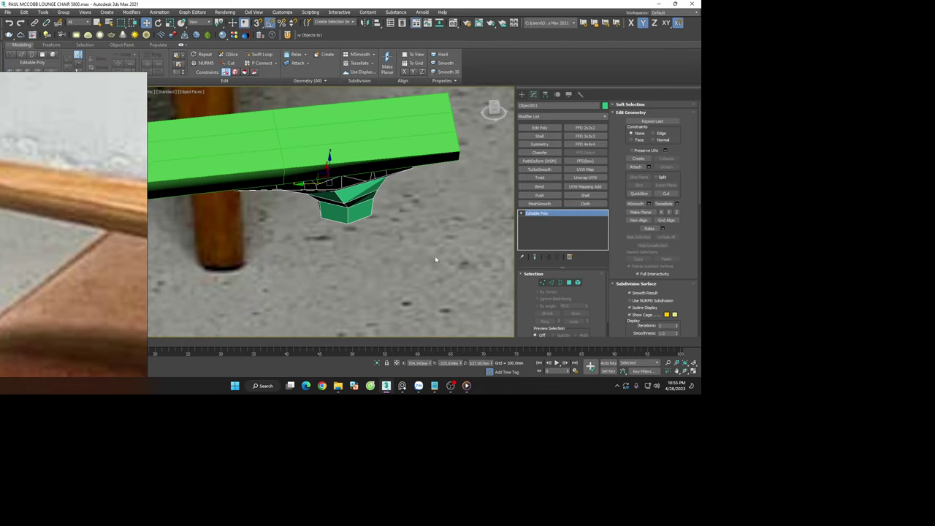
scroll(358, 175, "down", 3)
scroll(375, 188, "down", 3)
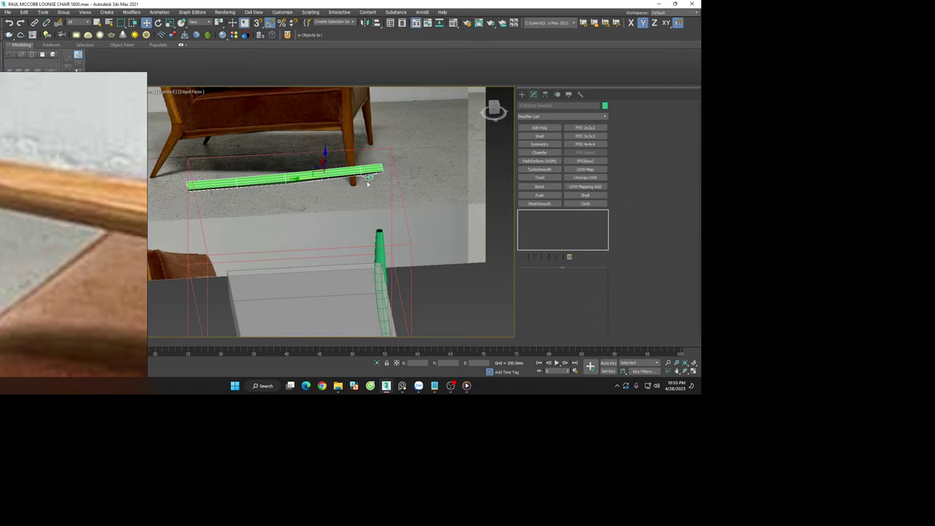
middle_click_drag(368, 184, 323, 191)
scroll(277, 166, "down", 3)
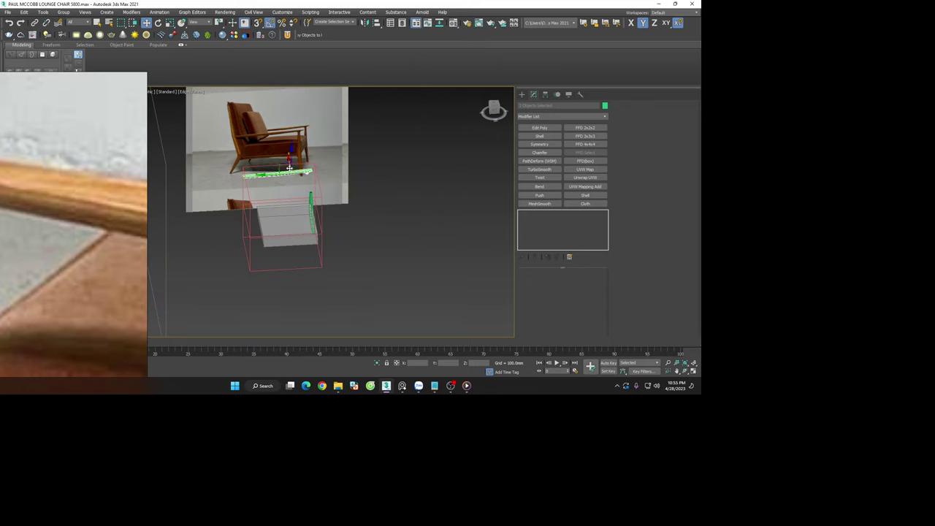
left_click_drag(272, 176, 431, 195, "shift")
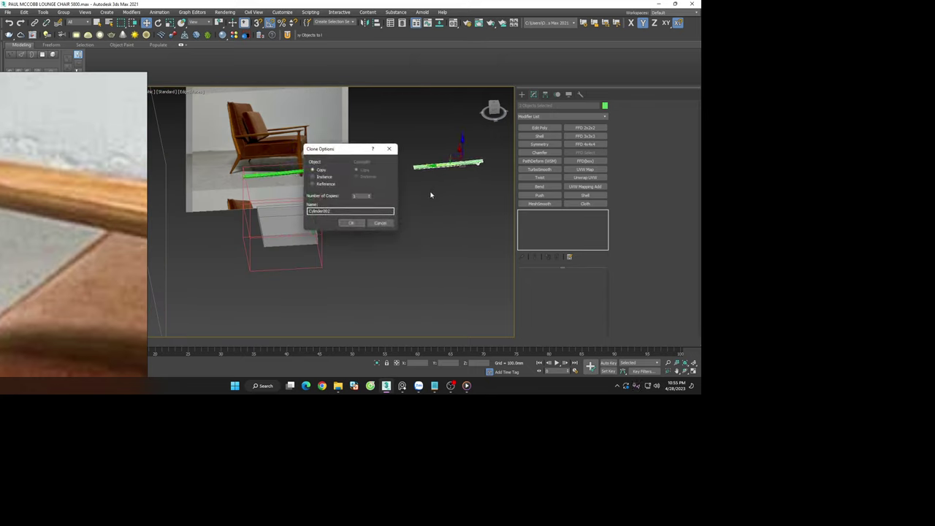
left_click(351, 223)
Isolate the copied pieces and select the copied armrest tube, Cylinder002
key("alt+q")
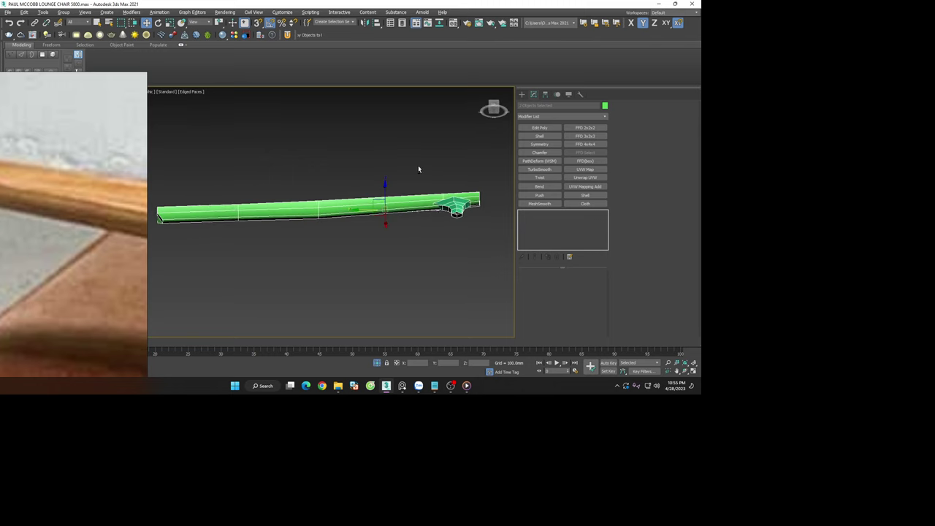
scroll(475, 218, "up", 5)
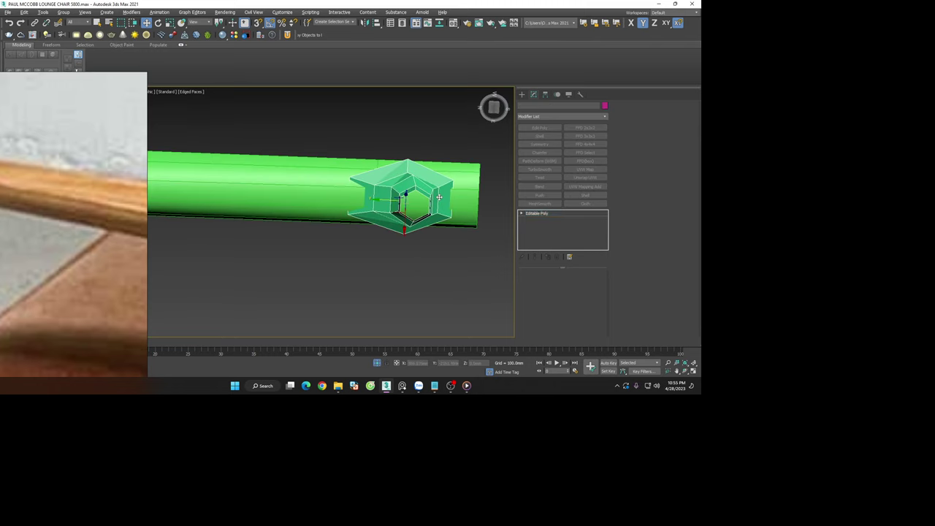
left_click(445, 201)
scroll(444, 200, "up", 3)
scroll(444, 200, "down", 3)
mouse_move(444, 200)
middle_mouse_down("alt")
mouse_move(444, 271)
mouse_move(456, 266)
middle_mouse_up("alt")
left_click(474, 176)
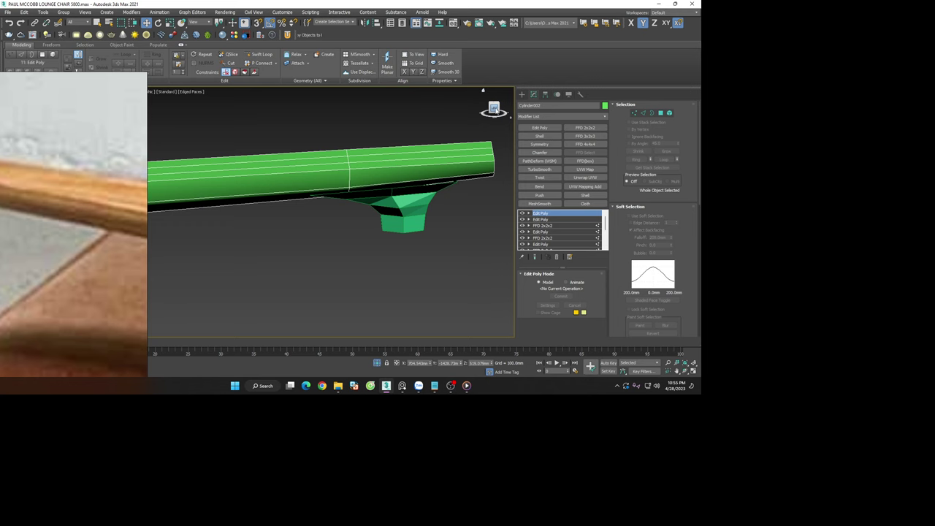
Inspect the joint edges, then collapse Cylinder002's modifier stack to a single Editable Poly
middle_click_drag(497, 109, 457, 156, "alt")
scroll(439, 161, "up", 2)
key("2")
left_click_drag(460, 130, 411, 209)
right_click(438, 177)
mouse_move(438, 174)
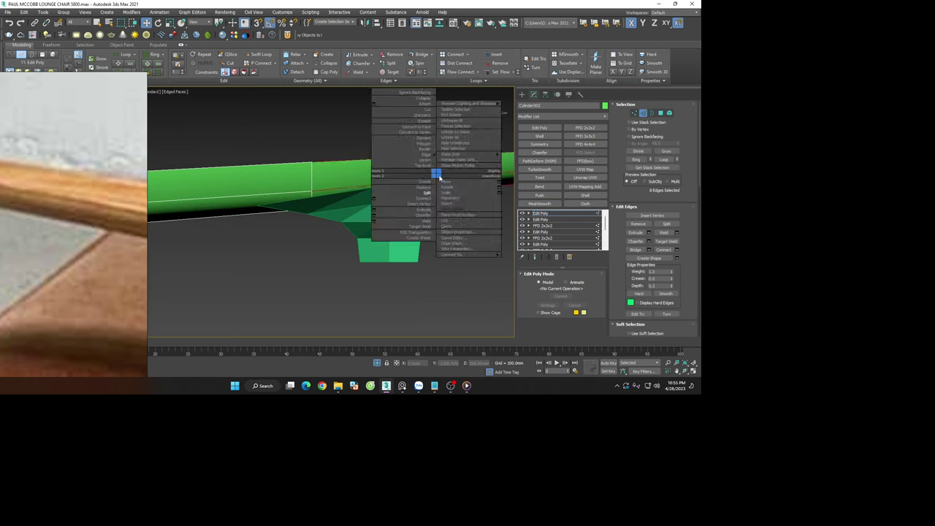
left_click(471, 277)
right_click(556, 214)
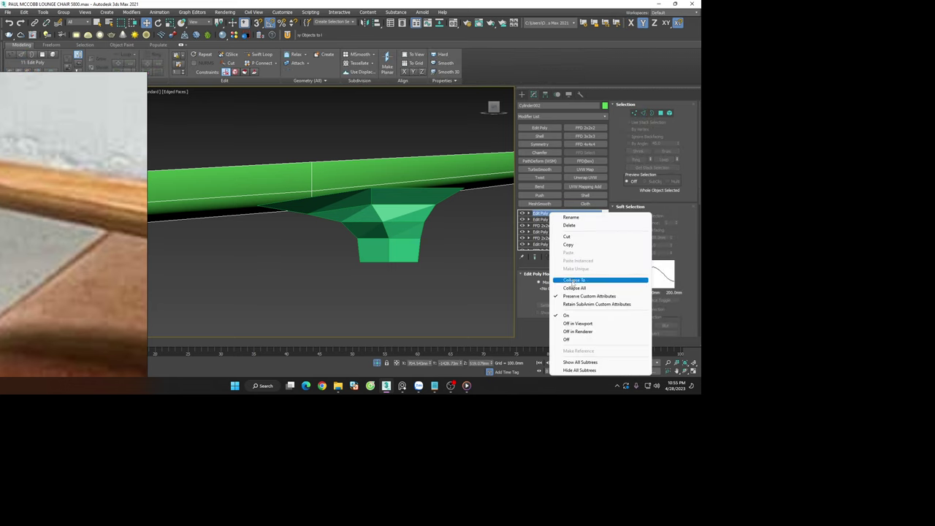
left_click(573, 281)
left_click(384, 222)
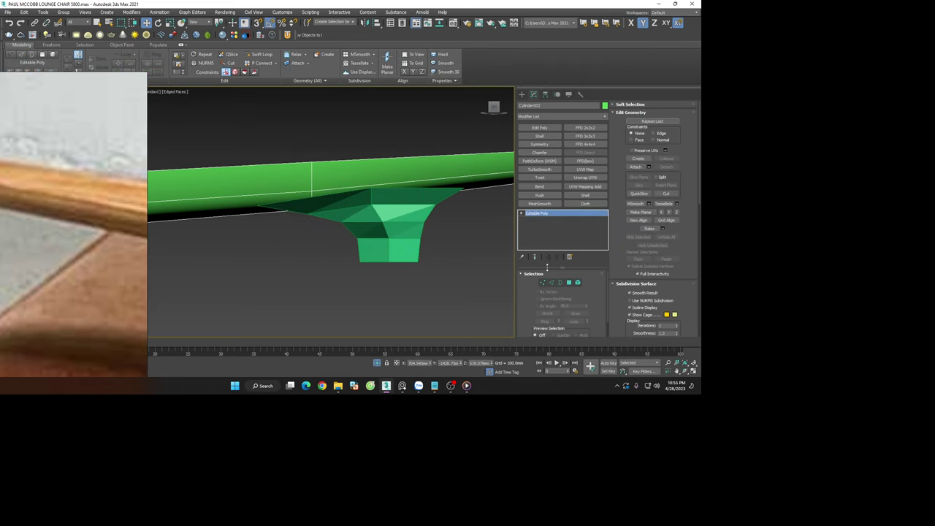
Add an Edit Poly modifier and turn on Insert Vertex for the eight selected edges
left_click(539, 128)
key("2")
right_click(435, 182)
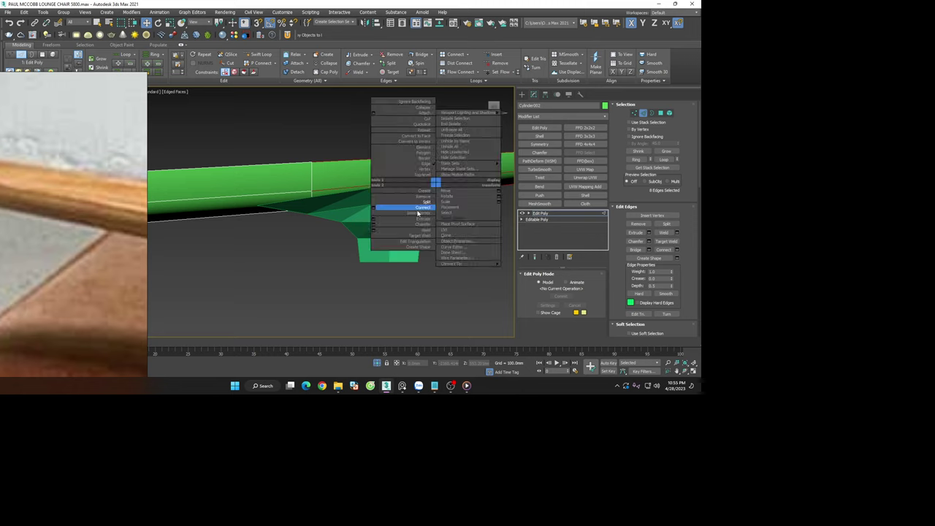
left_click(418, 212)
middle_click_drag(438, 203, 422, 215, "alt")
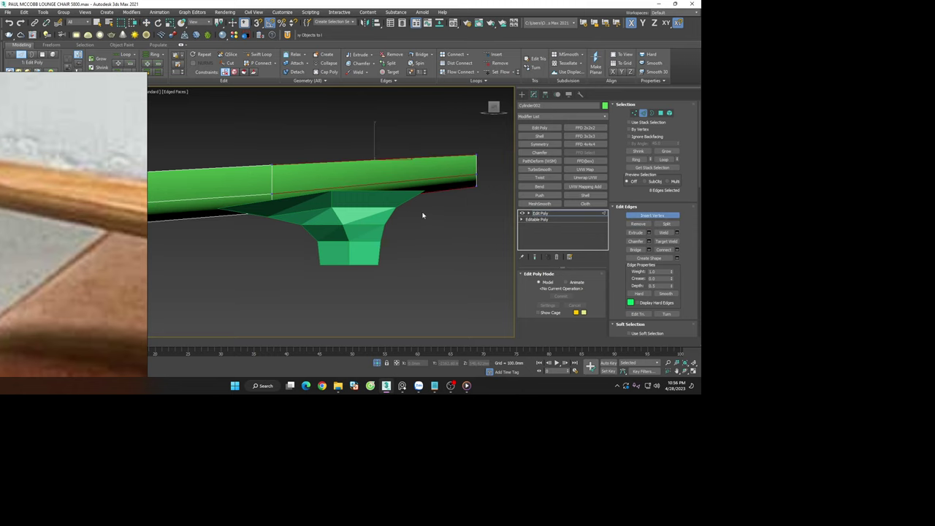
left_click(434, 221)
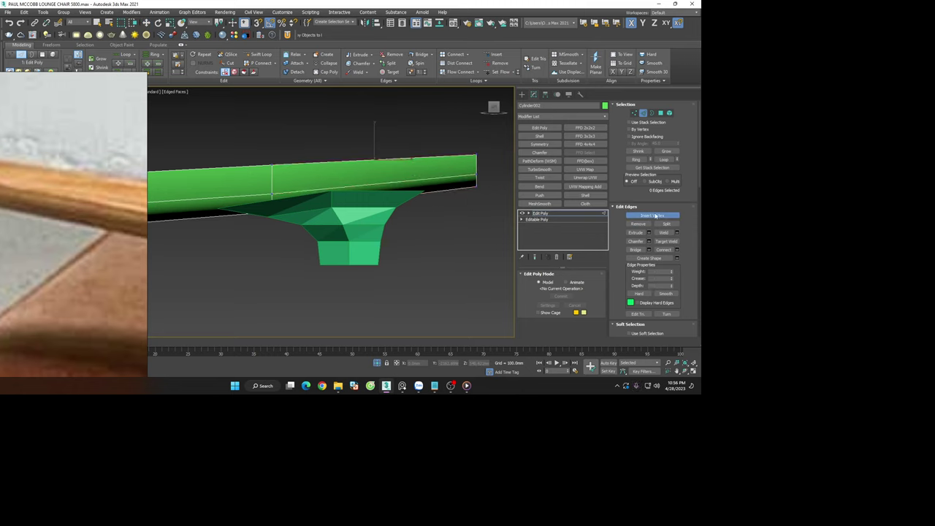
key("ctrl+z")
Begin moving the selected rim edges of the armrest copy
middle_click_drag(462, 228, 407, 202, "alt")
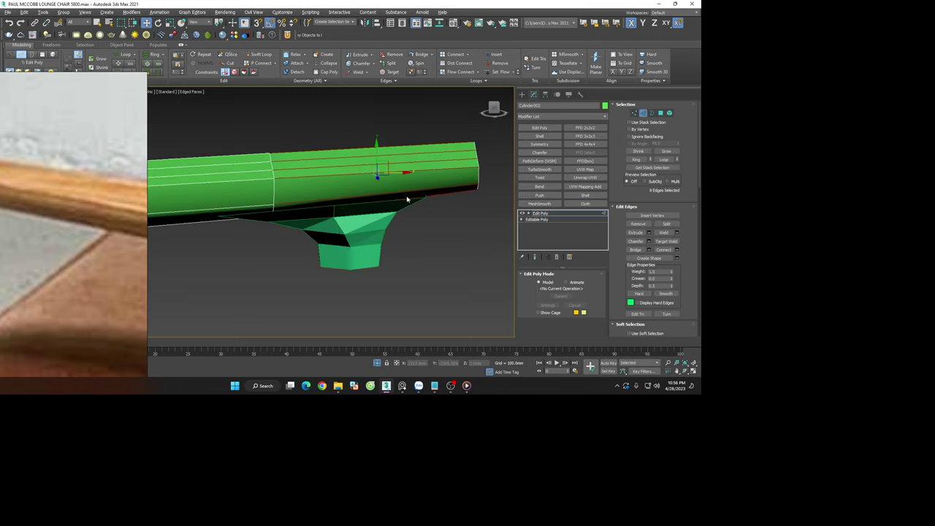
scroll(407, 205, "up", 5)
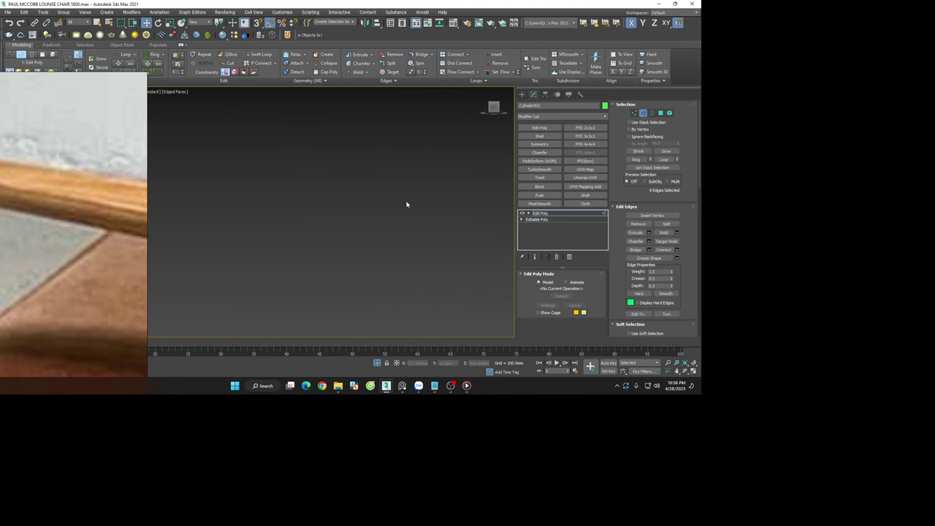
right_click(378, 213)
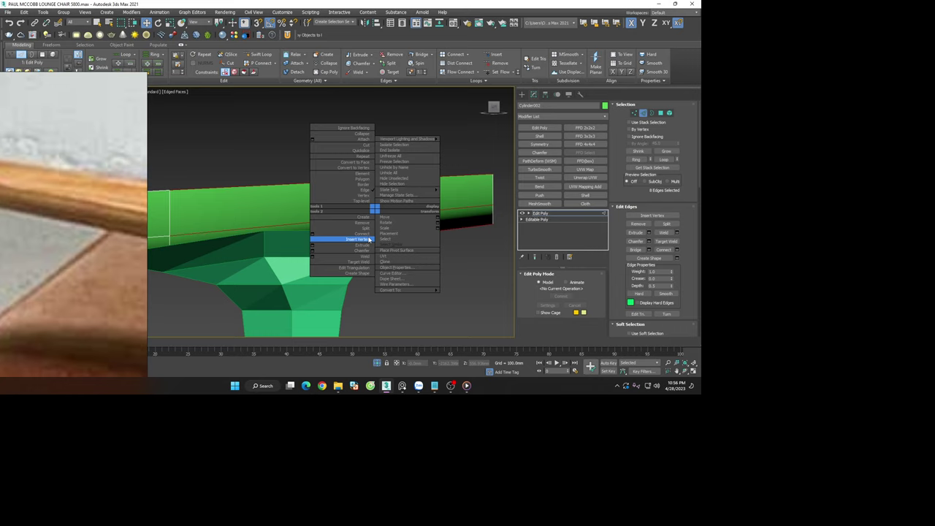
left_click(369, 239)
middle_click_drag(369, 236, 380, 211, "alt")
mouse_move(368, 208)
left_mouse_down()
mouse_move(343, 230)
mouse_move(348, 214)
left_mouse_up()
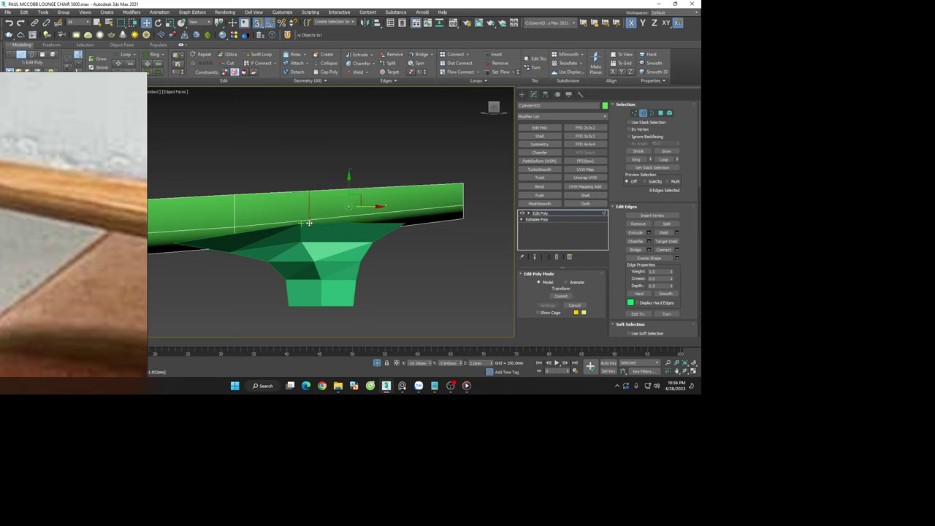
Connect the selected rim edges to add an edge loop beside the leg-joint piece
scroll(445, 248, "down", 1)
scroll(417, 219, "up", 3)
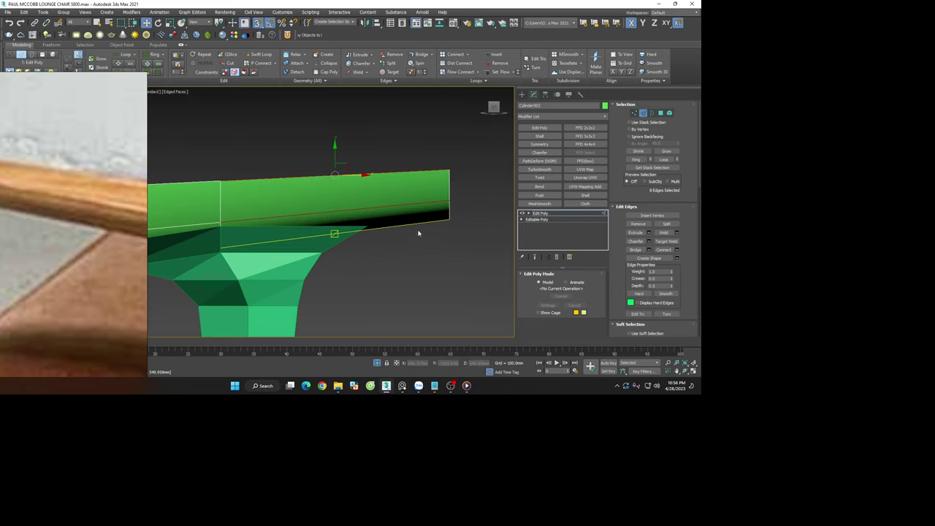
right_click(397, 214)
left_click(373, 240)
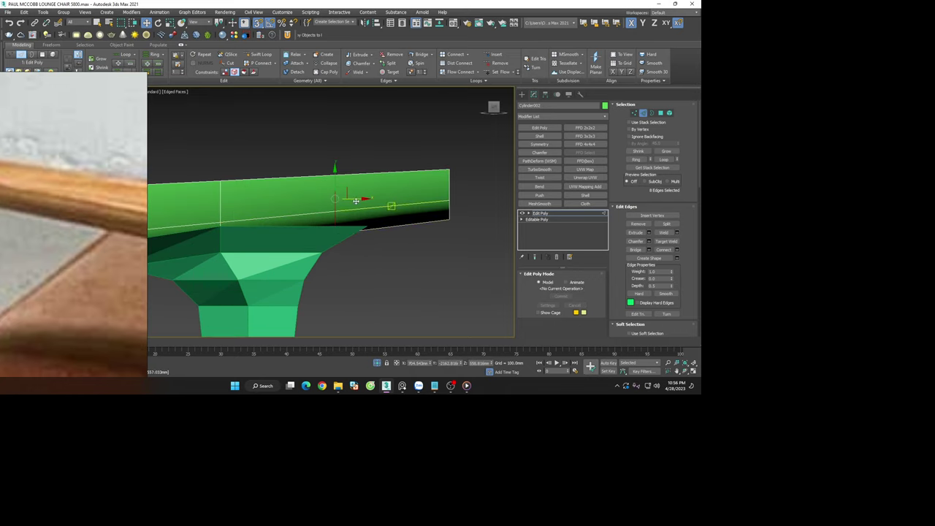
Pick a rail edge from the quad menu, then clear the edge selection
scroll(439, 245, "down", 3)
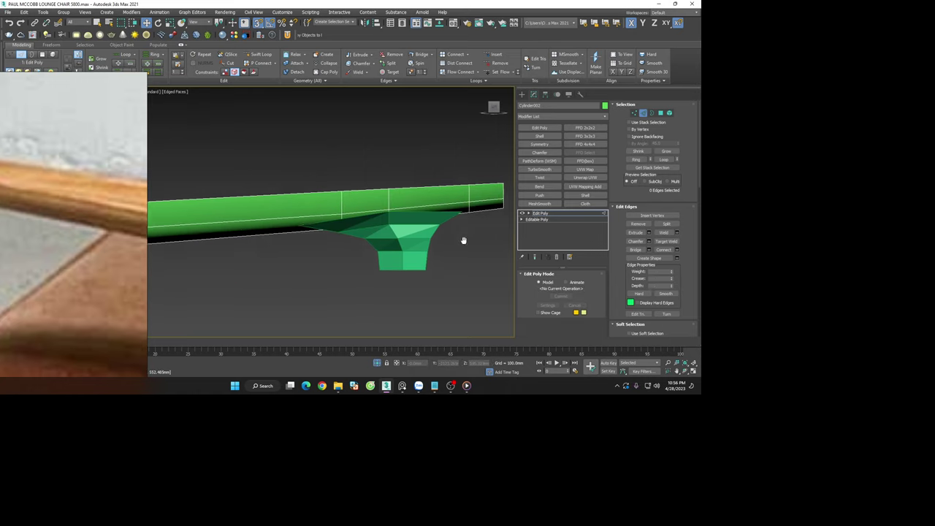
right_click(283, 228)
left_click(295, 245)
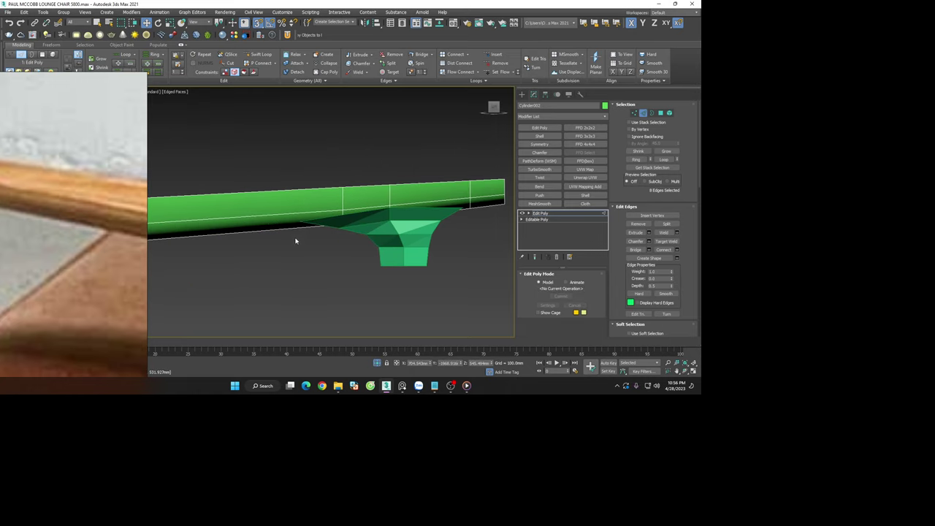
scroll(271, 237, "down", 3)
scroll(264, 237, "up", 3)
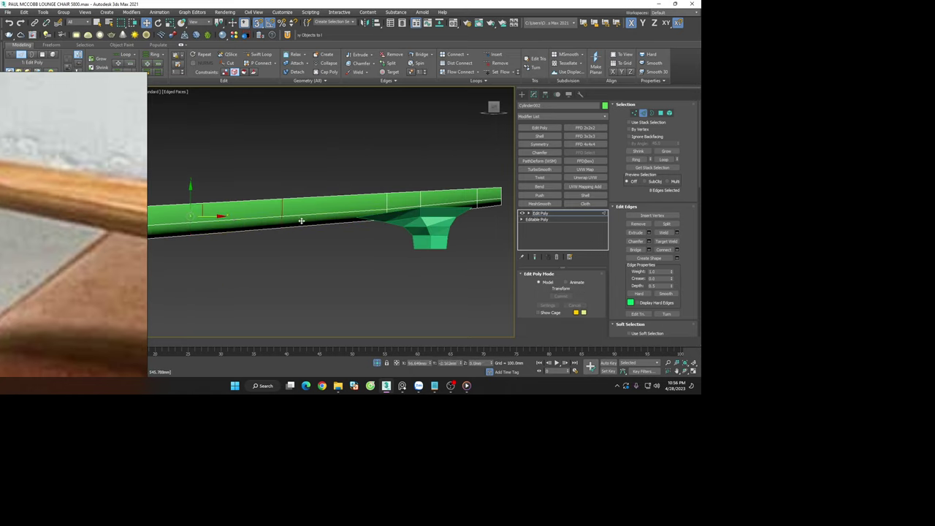
left_click(361, 243)
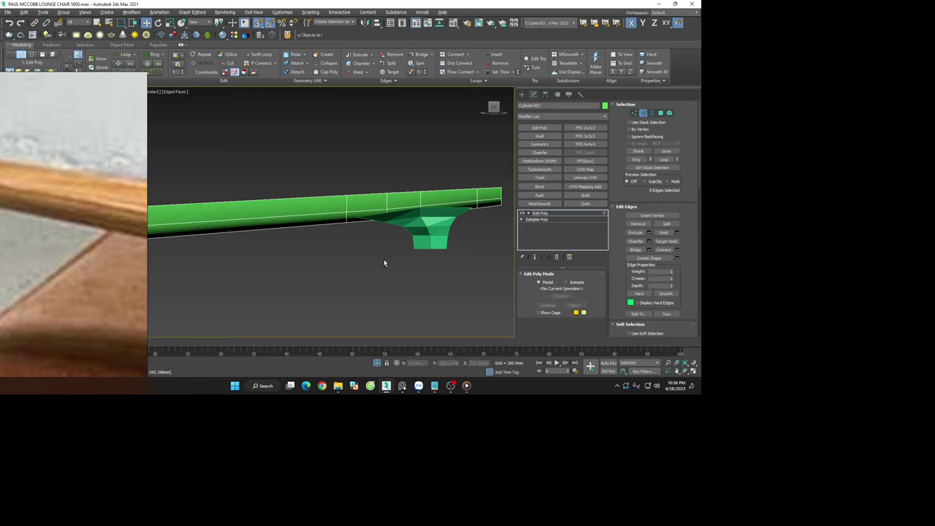
Orbit around the hexagonal joint, view the hex socket straight on, and deselect everything
middle_click_drag(384, 258, 388, 199, "alt")
scroll(381, 227, "up", 3)
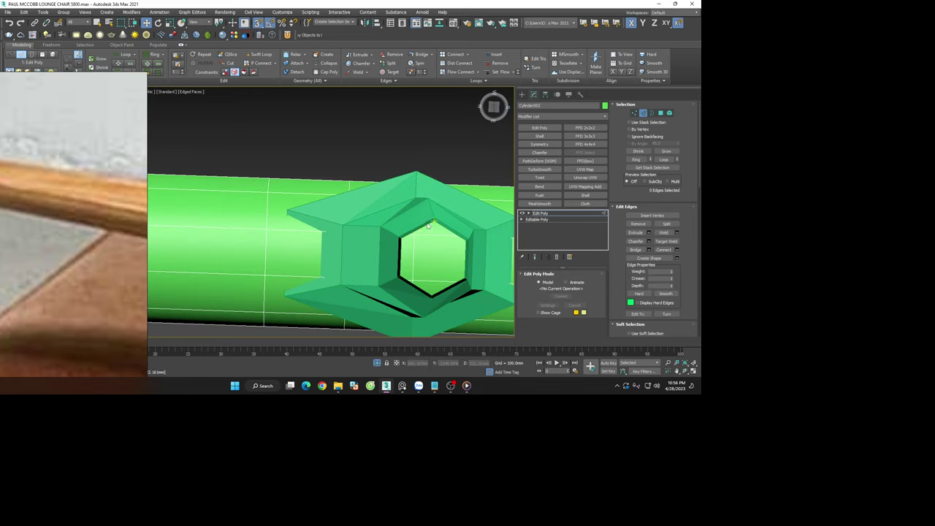
scroll(380, 226, "down", 3)
mouse_move(431, 229)
middle_mouse_down("alt")
mouse_move(411, 256)
mouse_move(406, 323)
mouse_move(416, 350)
mouse_move(397, 259)
mouse_move(401, 230)
mouse_move(403, 237)
middle_mouse_up("alt")
left_click(494, 105)
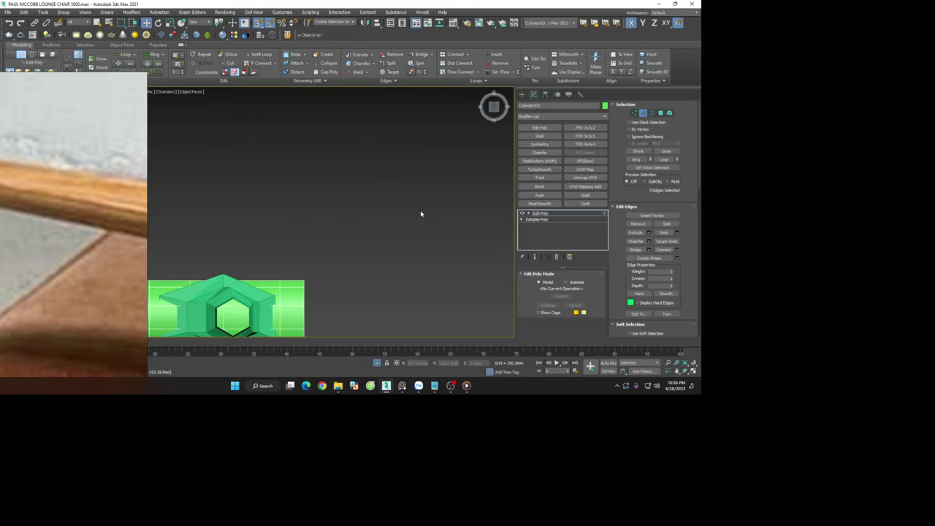
scroll(381, 241, "up", 3)
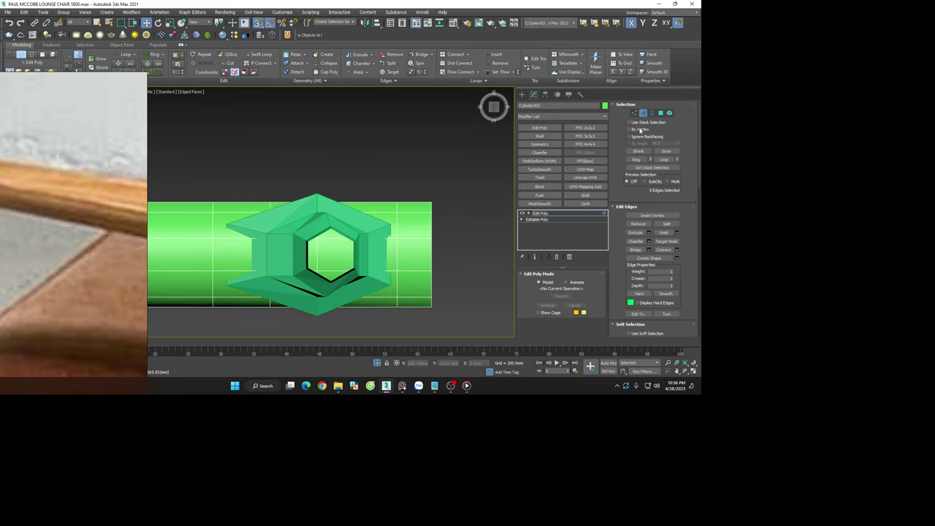
left_click(467, 152)
Select the hex piece Object002 and move its top and bottom vertices toward the rail's centre
scroll(25, 208, "down", 5)
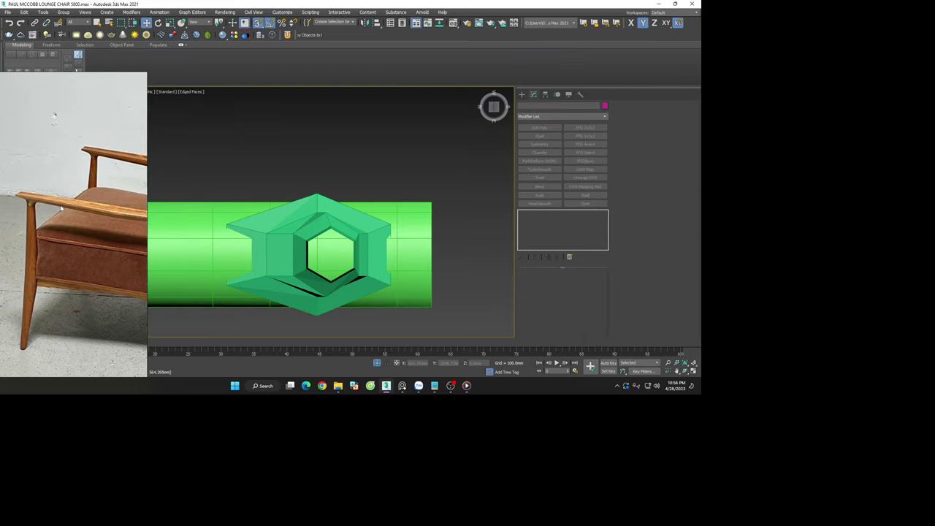
scroll(26, 210, "up", 3)
left_click(314, 213)
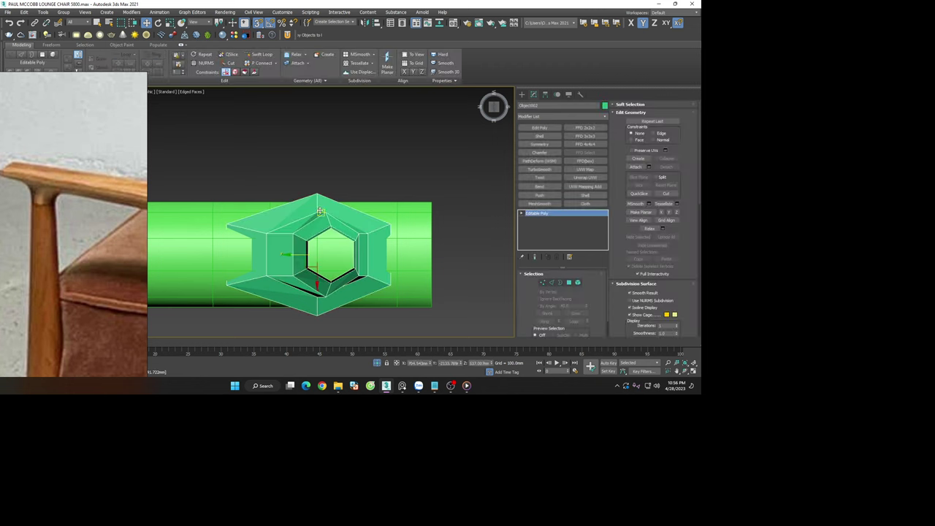
left_click_drag(316, 202, 316, 219)
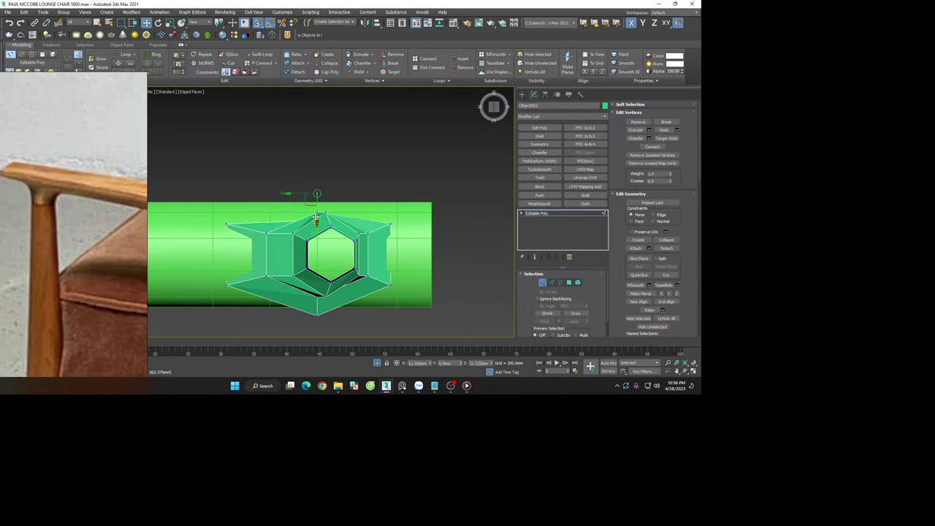
scroll(316, 212, "up", 5)
scroll(322, 192, "down", 5)
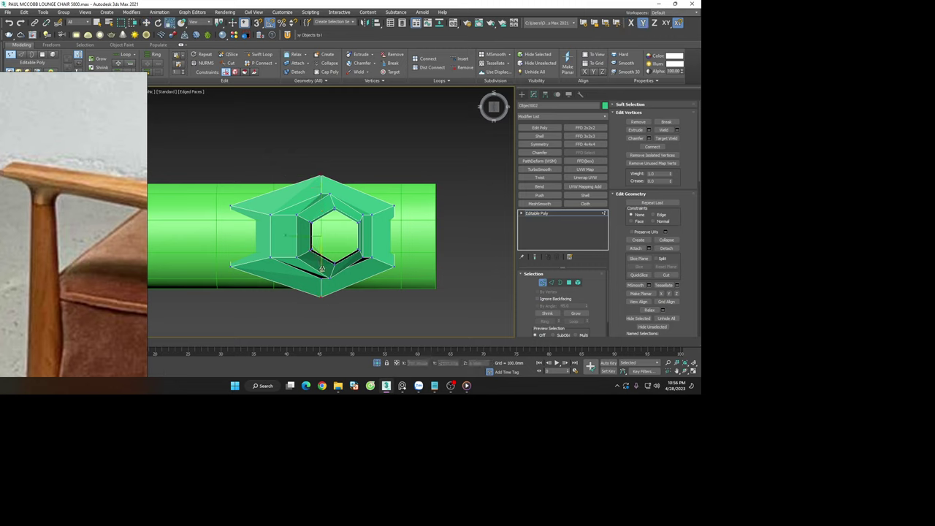
left_click_drag(321, 268, 321, 265)
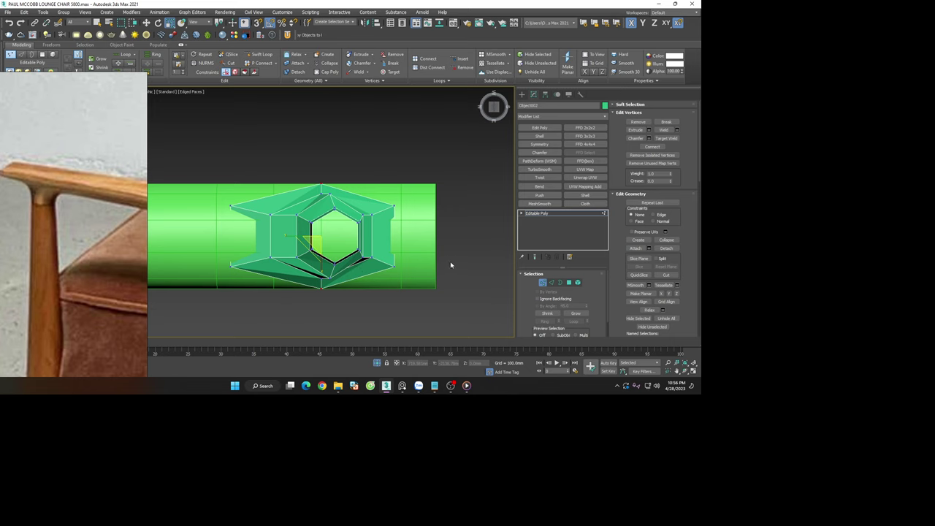
left_click(542, 283)
left_click(416, 224)
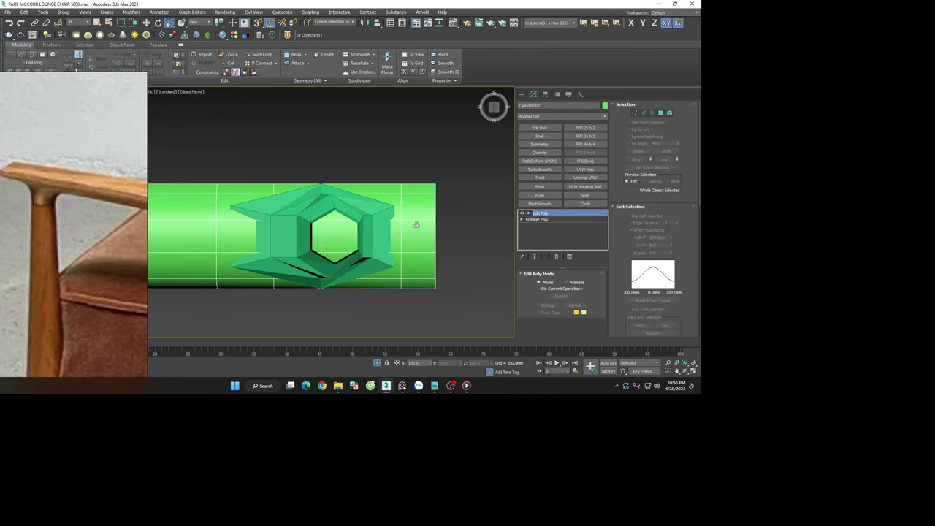
key("w")
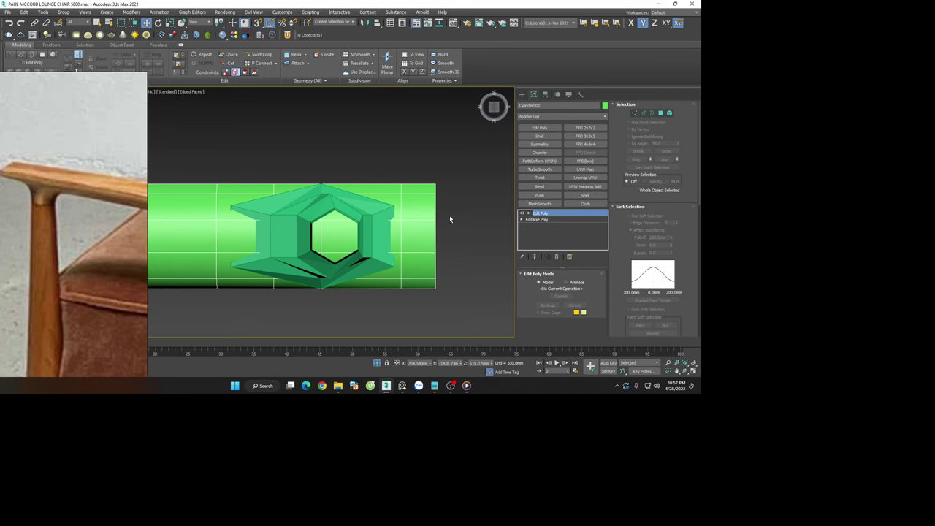
scroll(394, 204, "up", 3)
key("s")
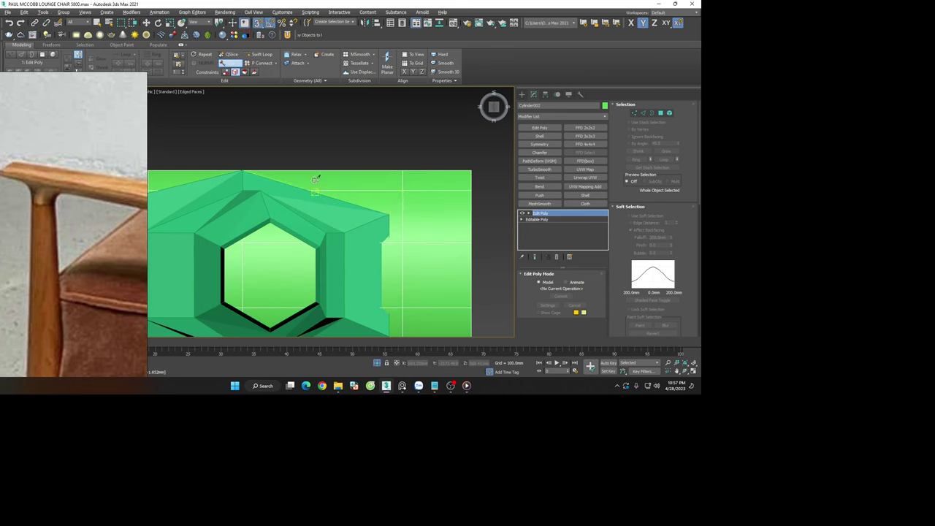
middle_click_drag(241, 164, 366, 155)
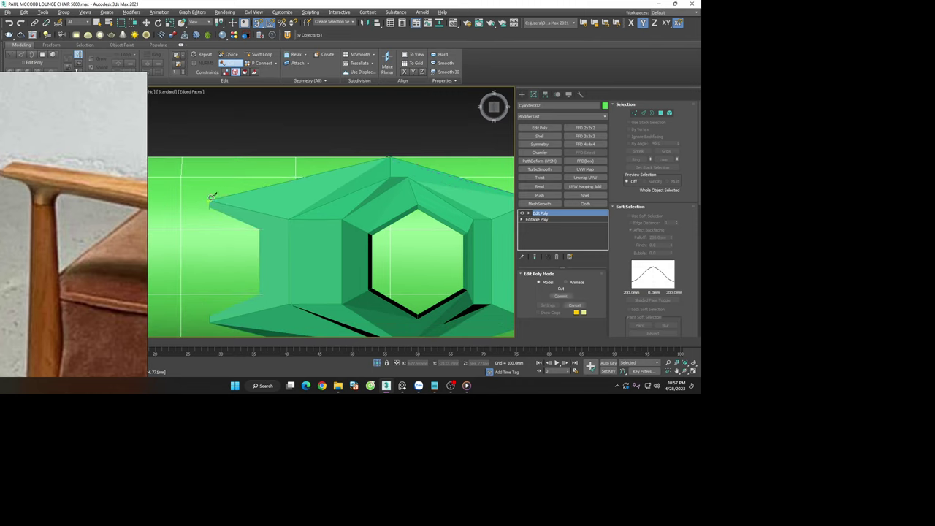
middle_click_drag(227, 238, 244, 214, "alt")
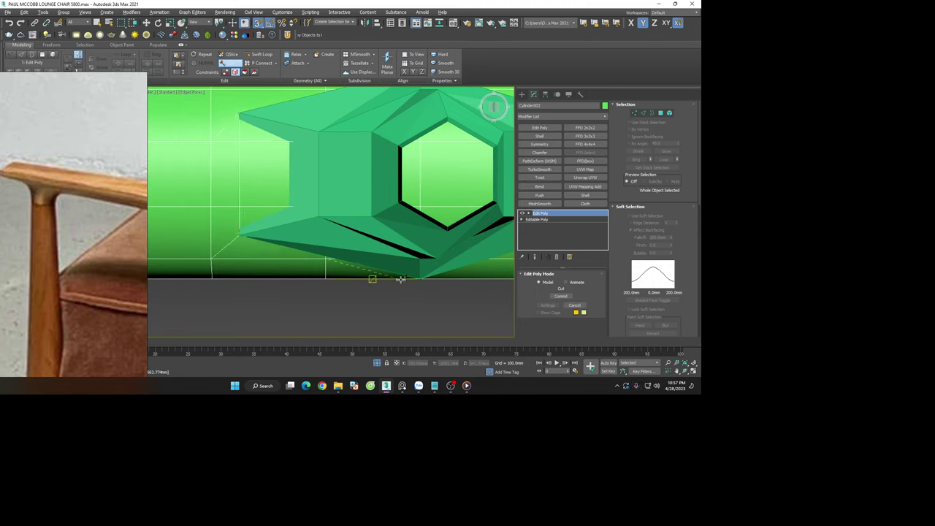
middle_click_drag(446, 272, 415, 241, "alt")
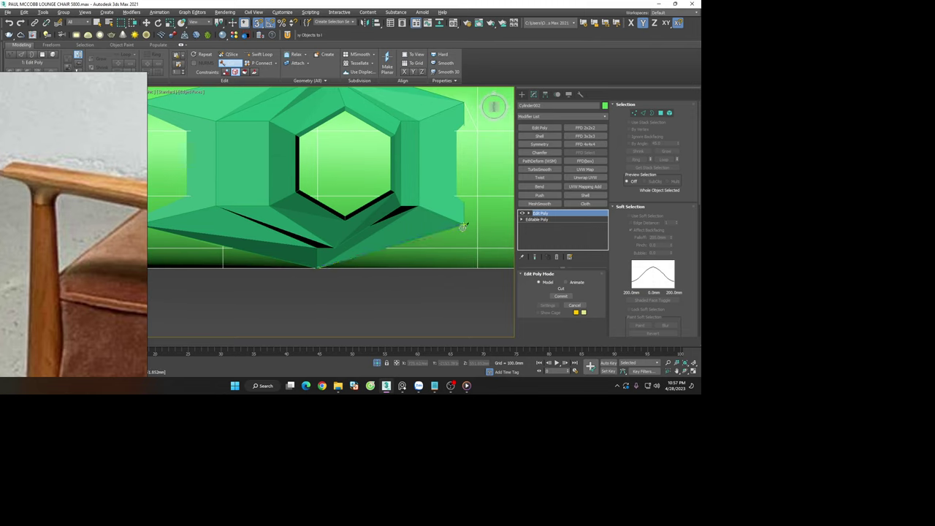
middle_click_drag(468, 194, 443, 149, "alt")
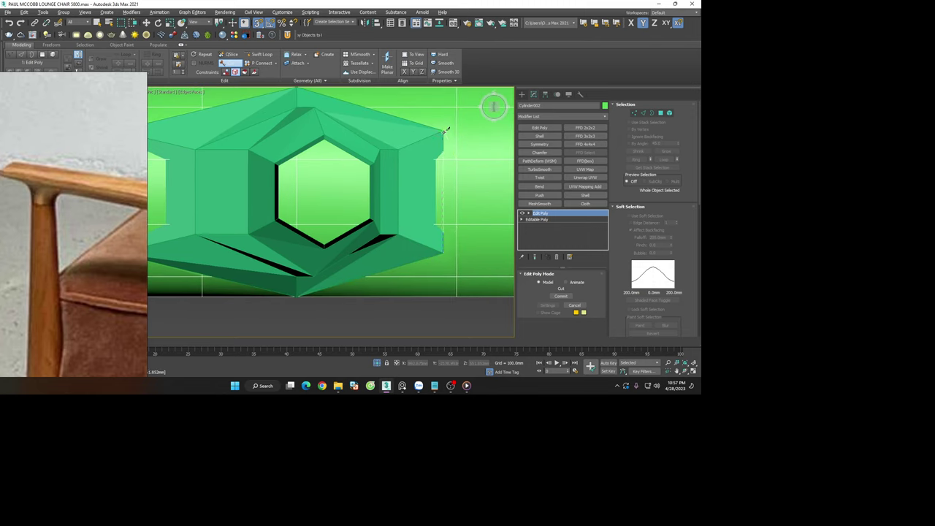
scroll(413, 179, "down", 5)
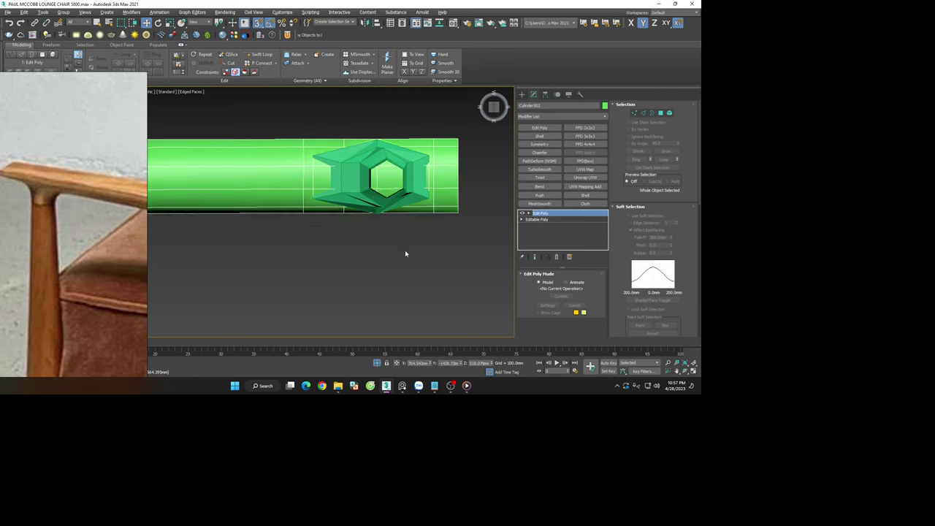
middle_click_drag(405, 249, 401, 292, "alt")
left_click(411, 183)
scroll(401, 168, "up", 3)
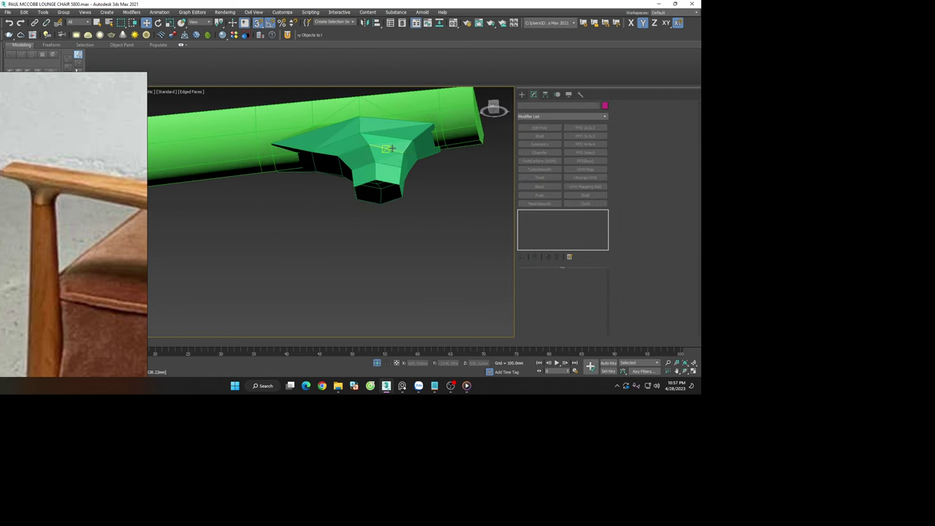
middle_click_drag(391, 156, 396, 166, "alt")
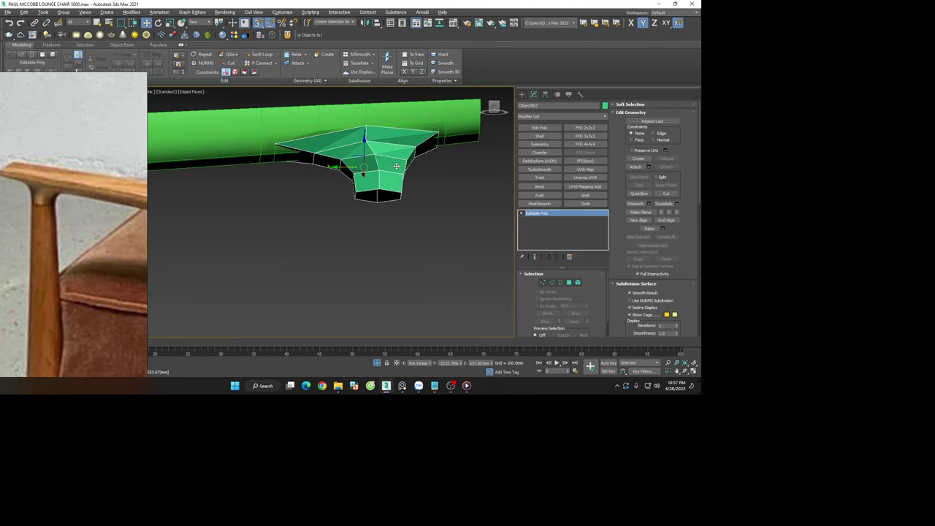
scroll(382, 125, "up", 2)
middle_click_drag(382, 124, 369, 122, "alt")
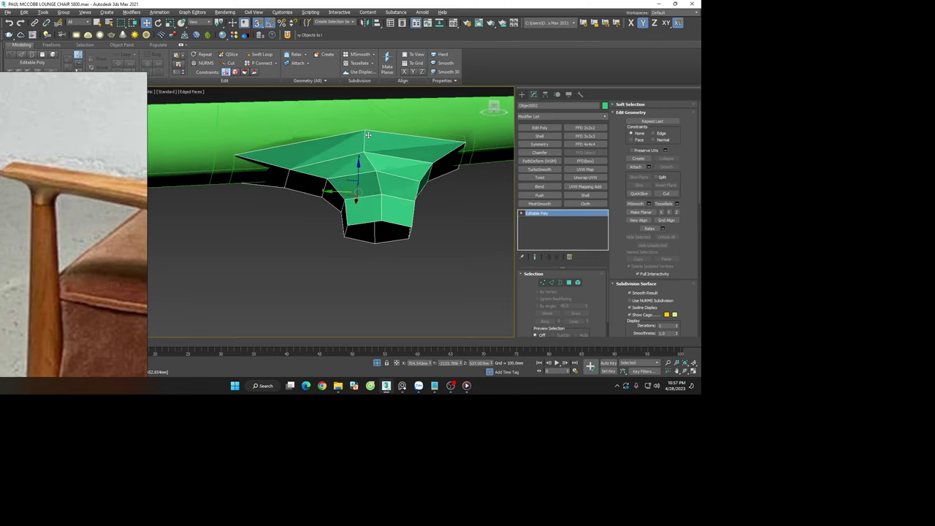
key("ctrl+z")
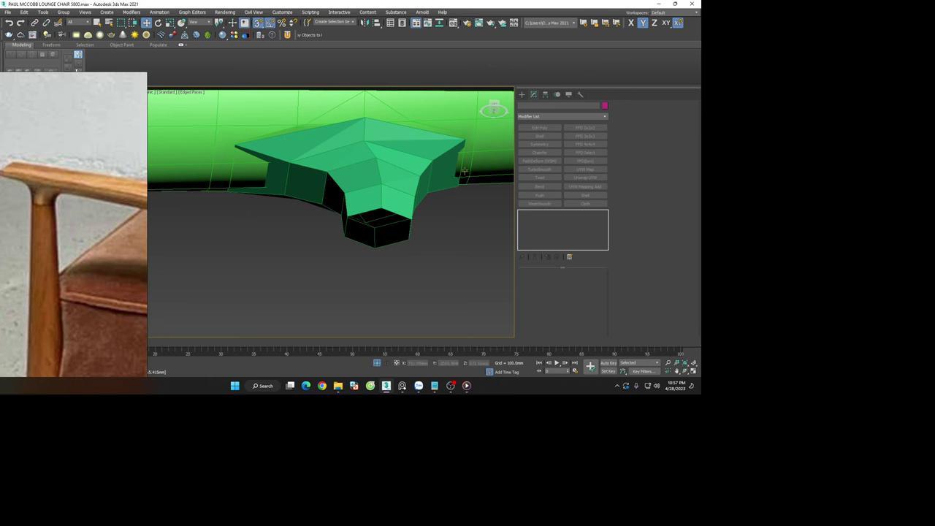
Start a face selection on the rail, picking top and neighbouring side polygons near the joint
left_click(661, 113)
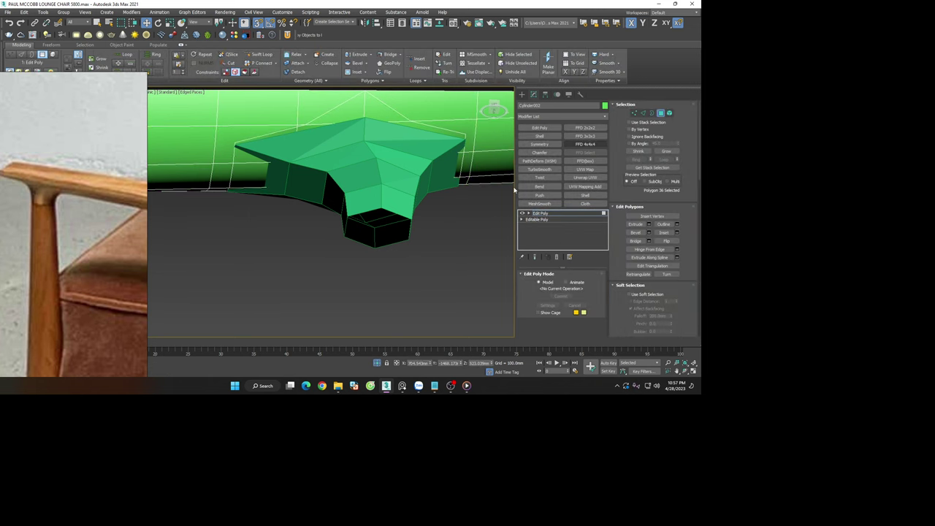
middle_click_drag(366, 160, 371, 125, "alt")
left_click(372, 112)
scroll(395, 141, "up", 5)
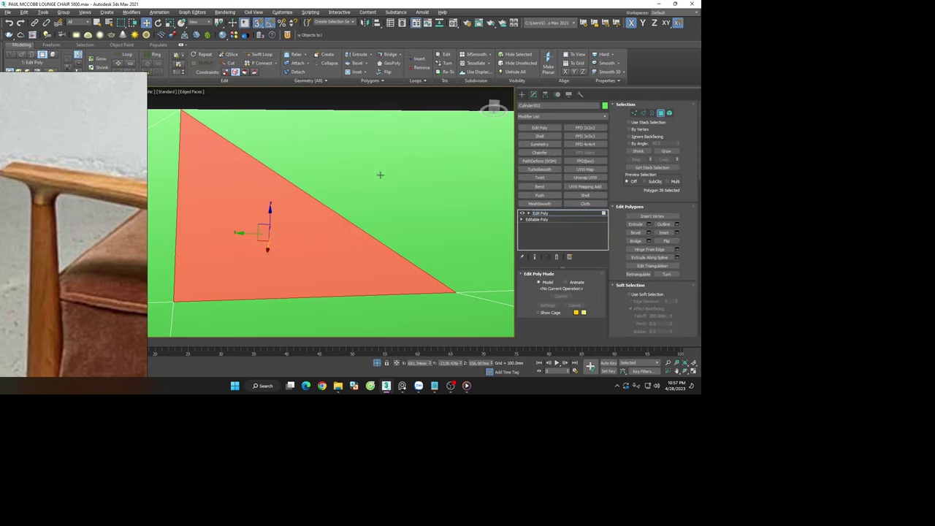
middle_click_drag(380, 176, 377, 186, "alt")
left_click(288, 236, "ctrl")
left_click(234, 236, "ctrl")
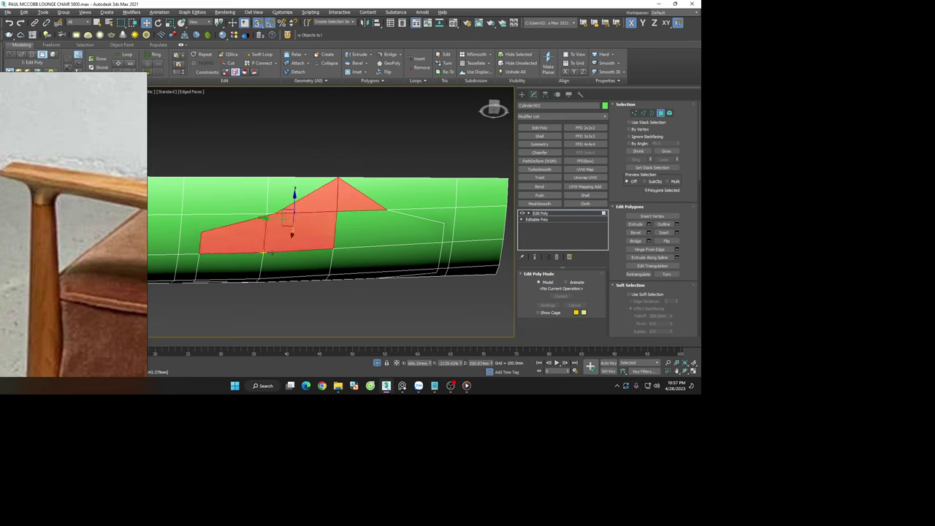
Add more faces around the joint until the patch reaches 13 polygons
mouse_move(292, 234)
middle_mouse_down("alt")
mouse_move(276, 204)
mouse_move(251, 224)
middle_mouse_up("alt")
left_click(251, 223, "ctrl")
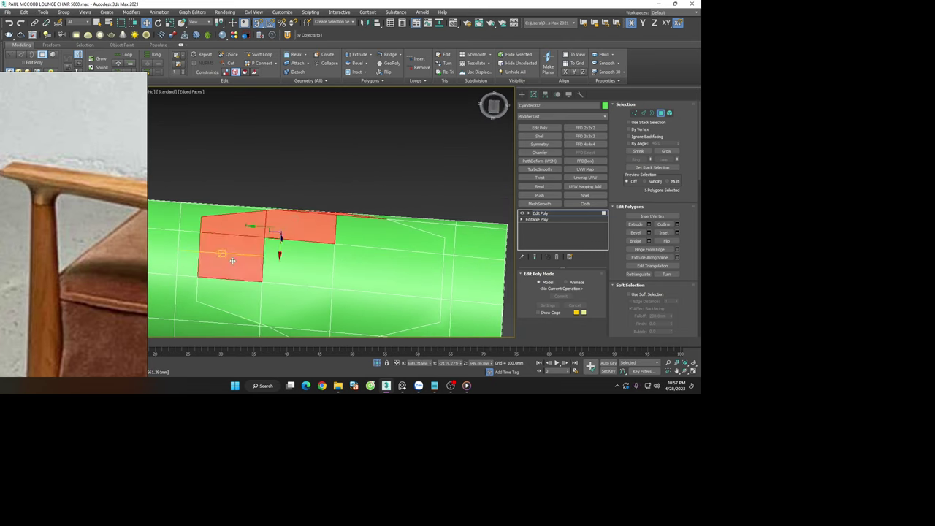
left_click(272, 266, "ctrl")
middle_click_drag(278, 256, 289, 245, "alt")
left_click(377, 263, "ctrl")
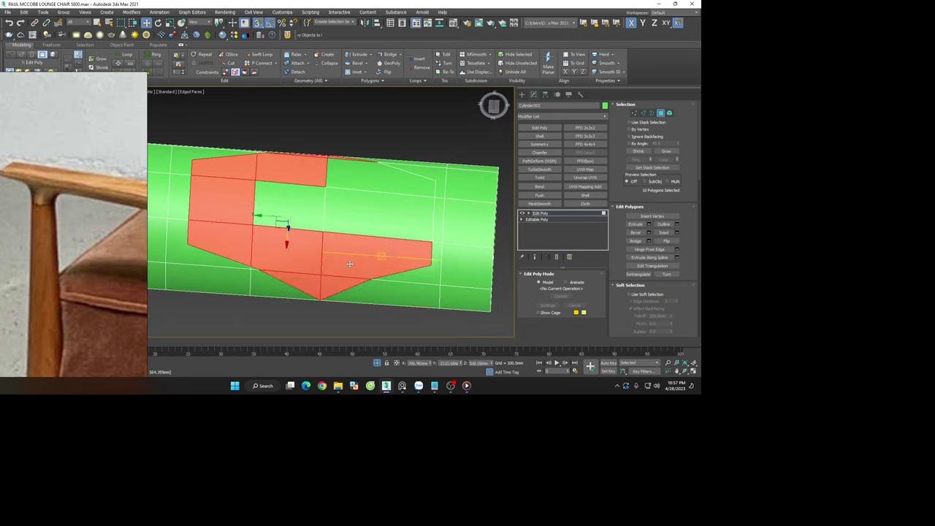
left_click(380, 215, "ctrl")
left_click(380, 179, "ctrl")
left_click(289, 212, "ctrl")
scroll(331, 224, "down", 2)
middle_click_drag(331, 224, 334, 265, "alt")
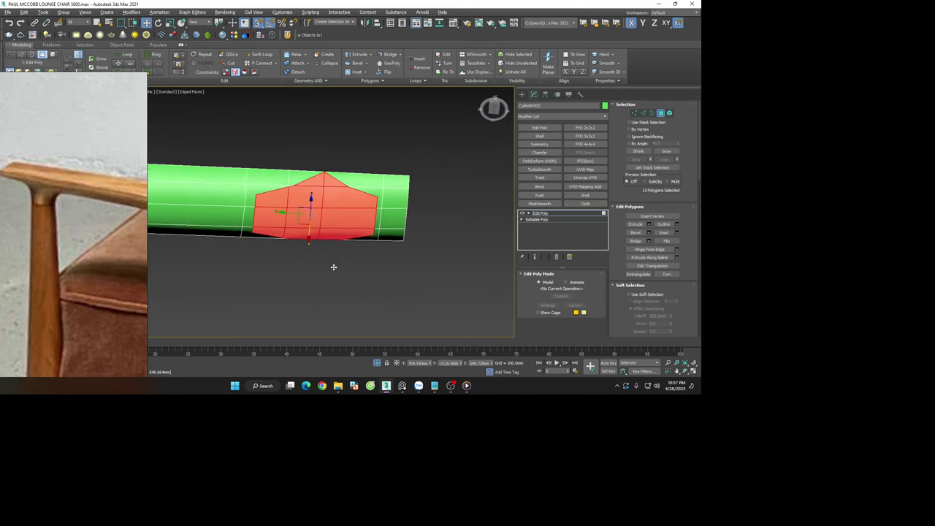
scroll(304, 228, "up", 10)
In Vertex mode, collapse four vertices near the patch into a single point
key("1")
scroll(305, 228, "down", 2)
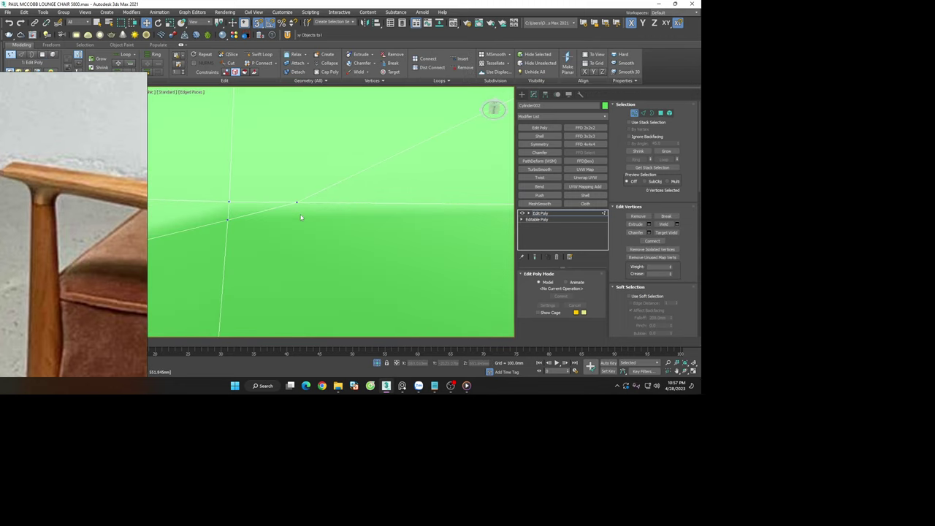
scroll(305, 228, "down", 4)
left_click_drag(296, 247, 272, 206)
right_click(286, 209)
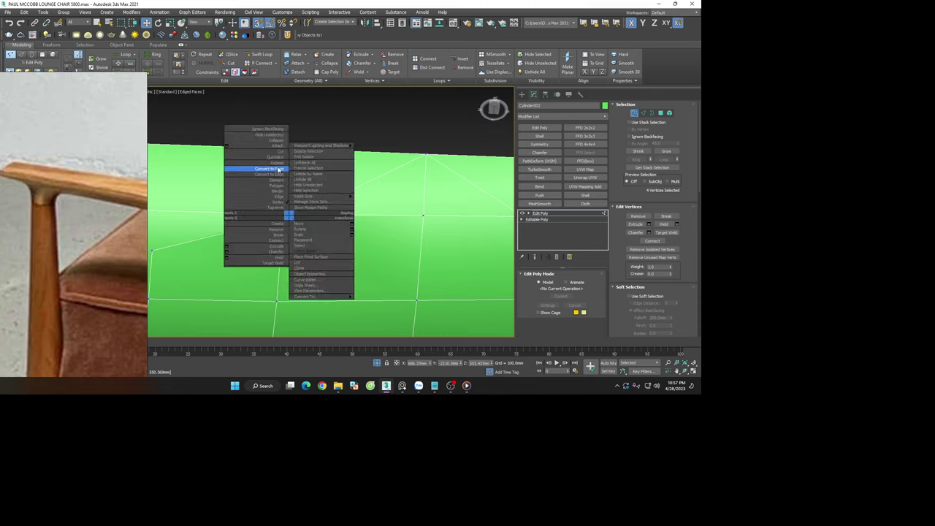
left_click(277, 144)
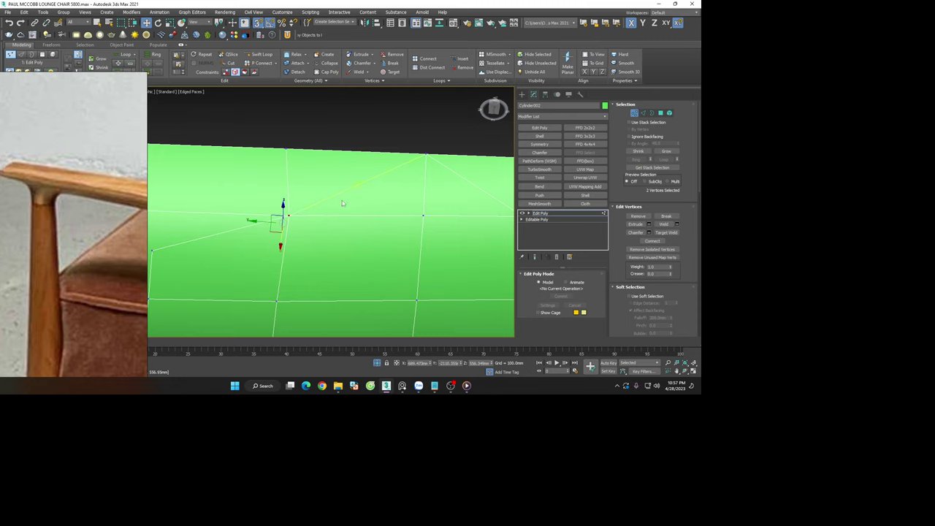
scroll(342, 200, "down", 3)
scroll(424, 244, "up", 3)
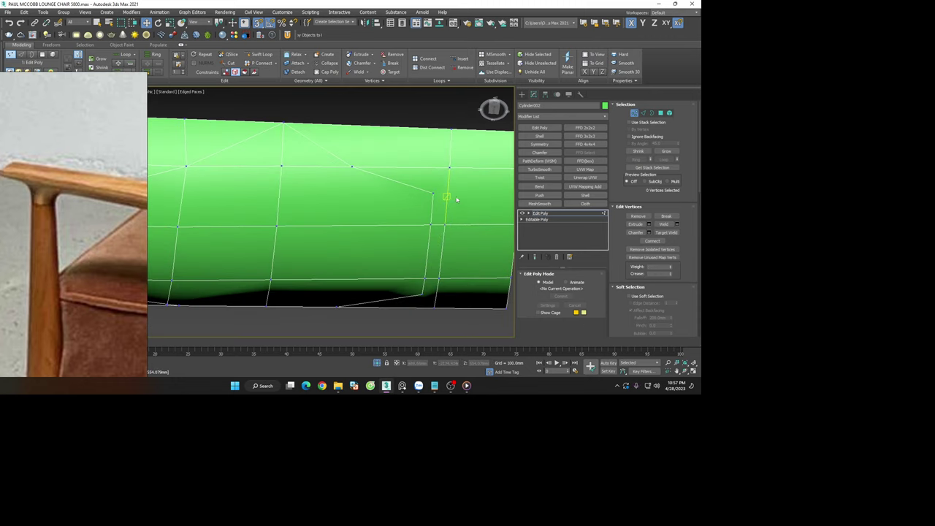
Select and inspect a vertex at the patch corner along the cylinder
middle_click_drag(457, 203, 422, 205)
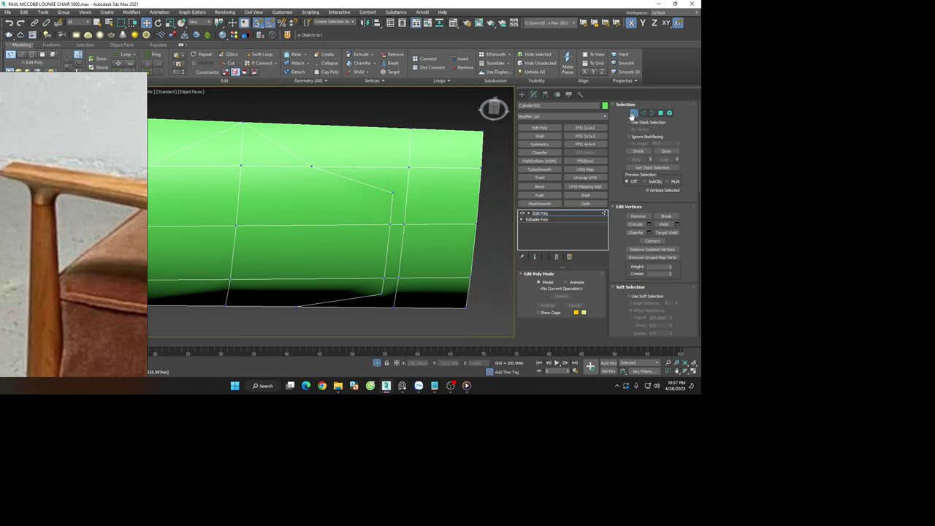
left_click(634, 113)
left_click(392, 193)
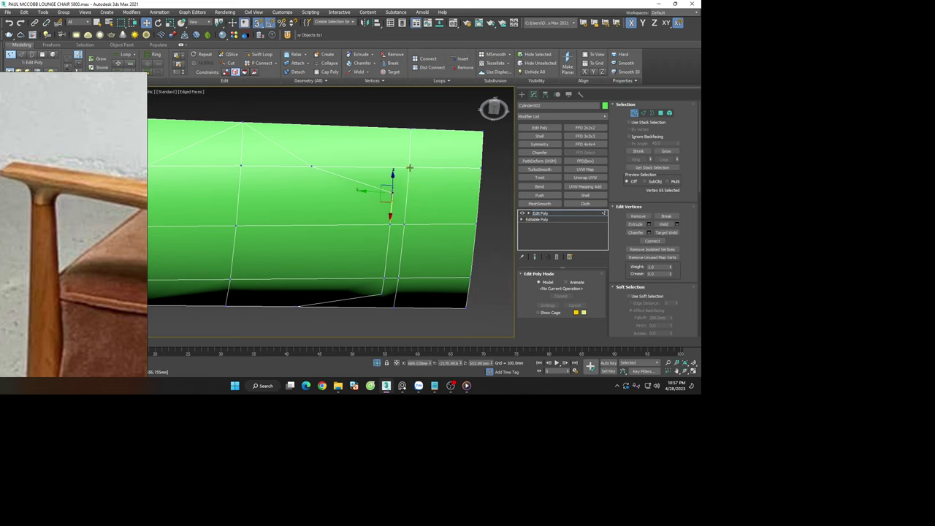
scroll(407, 166, "down", 3)
left_click(422, 191)
mouse_move(421, 192)
middle_mouse_down("alt")
mouse_move(418, 217)
mouse_move(419, 191)
middle_mouse_up("alt")
Try cutting a new edge with snapping enabled, then undo the cut
left_click(257, 54)
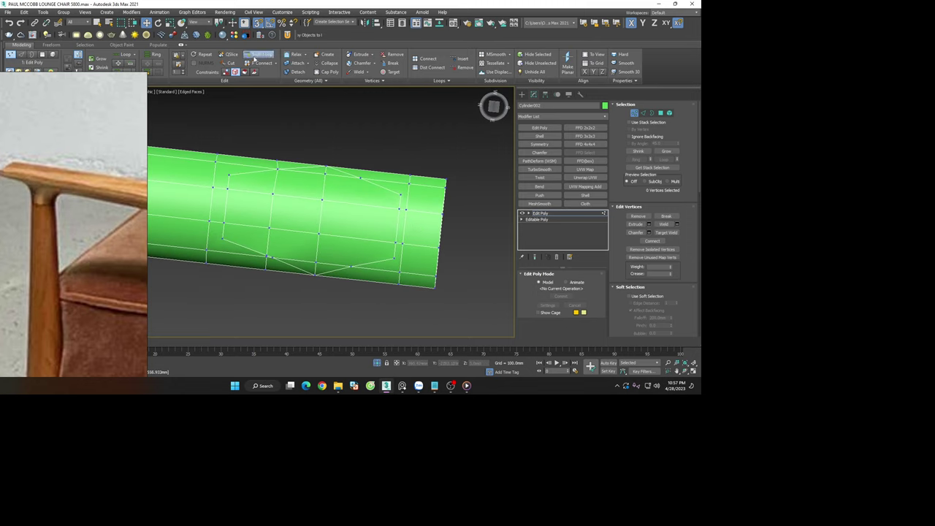
scroll(379, 170, "up", 2)
scroll(428, 208, "up", 2)
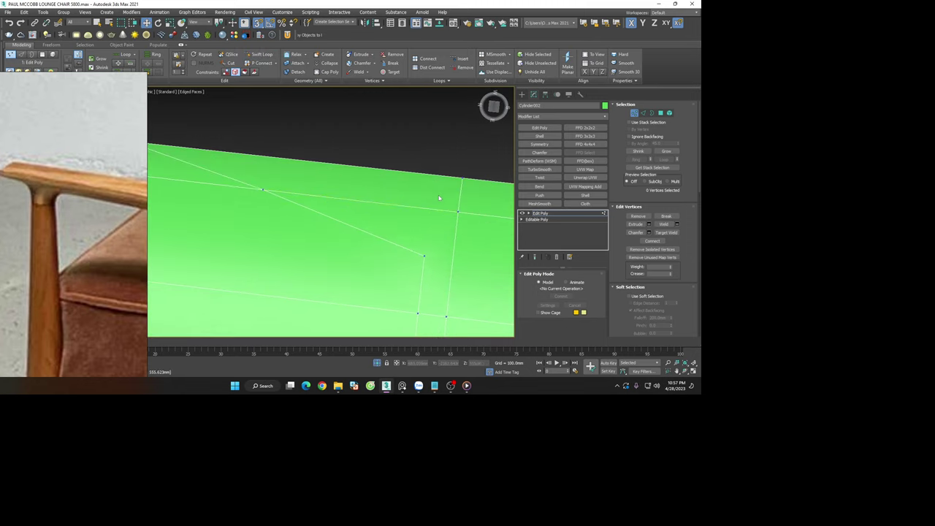
key("s")
key("alt+c")
scroll(441, 156, "down", 3)
scroll(418, 309, "up", 3)
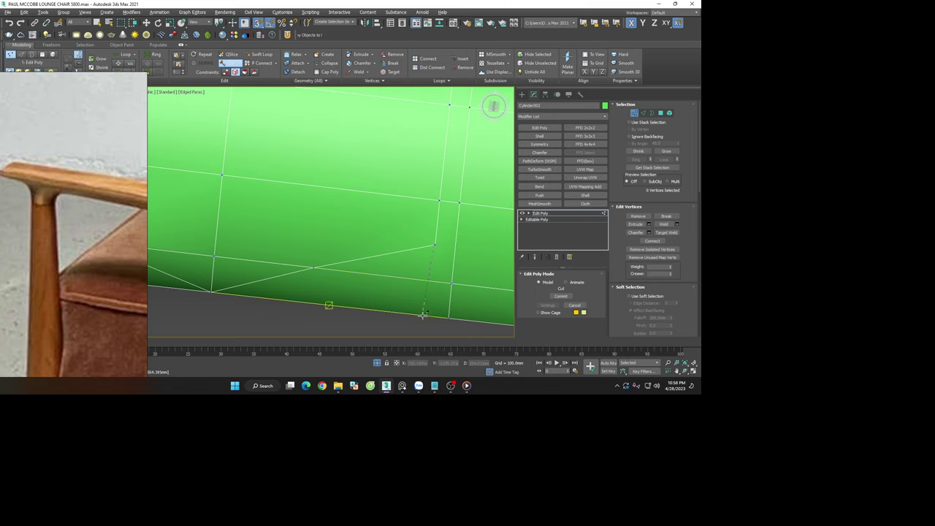
right_click(436, 289)
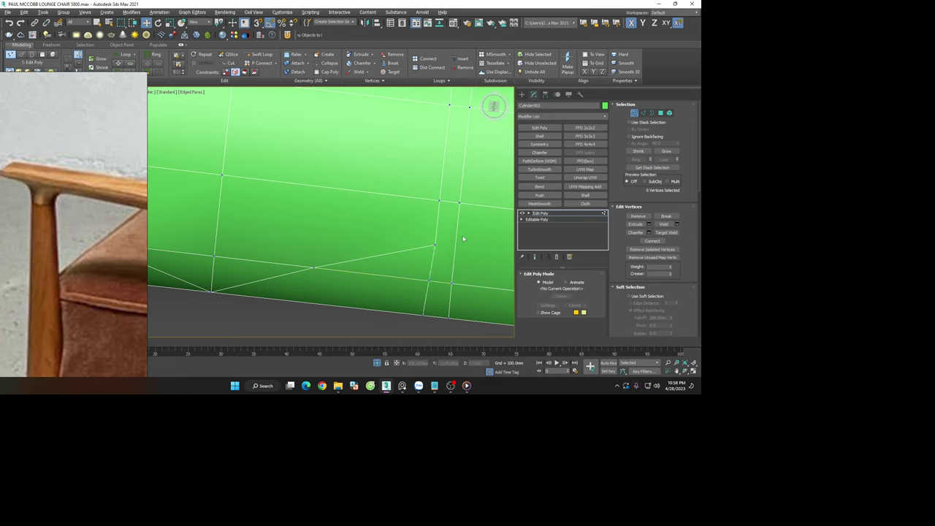
key("ctrl+z")
Try out different vertex selections around the patch's lower corner
left_click(435, 247)
left_click(451, 284, "ctrl")
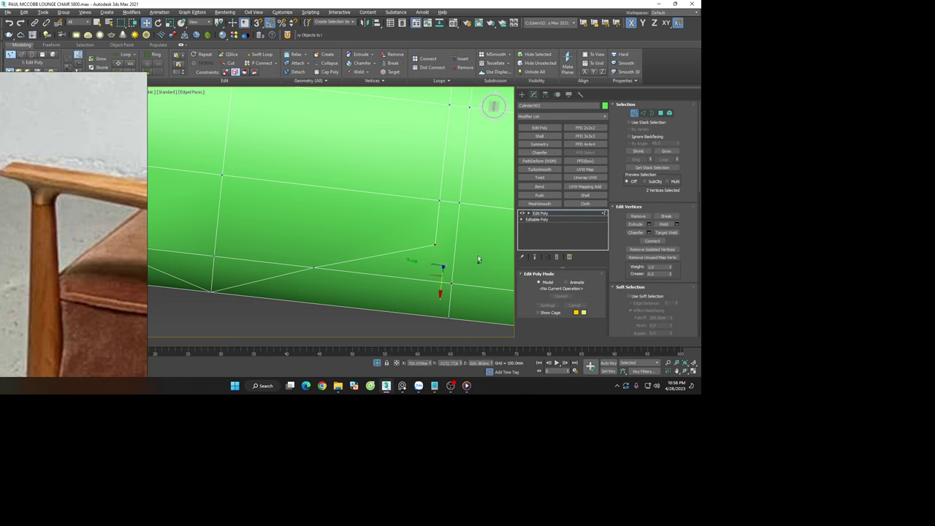
scroll(424, 270, "down", 5)
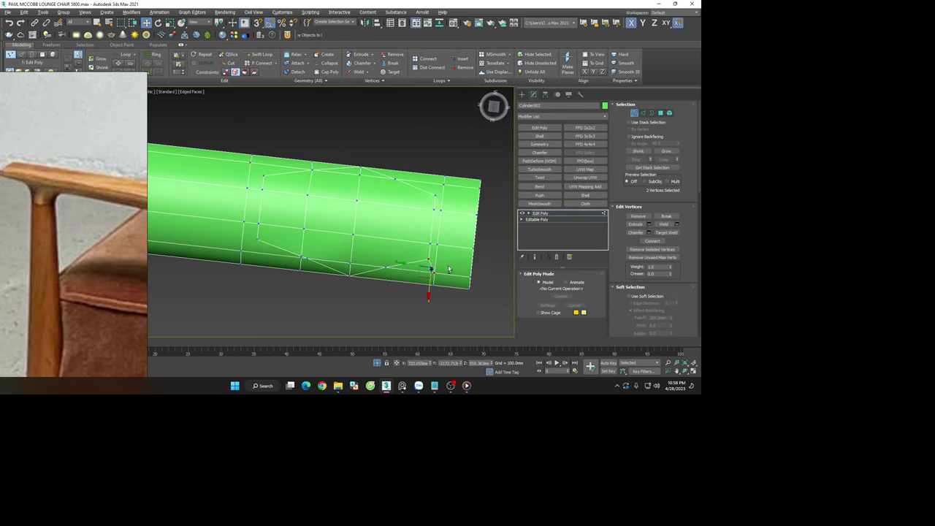
left_click(438, 194)
left_click(443, 185, "ctrl")
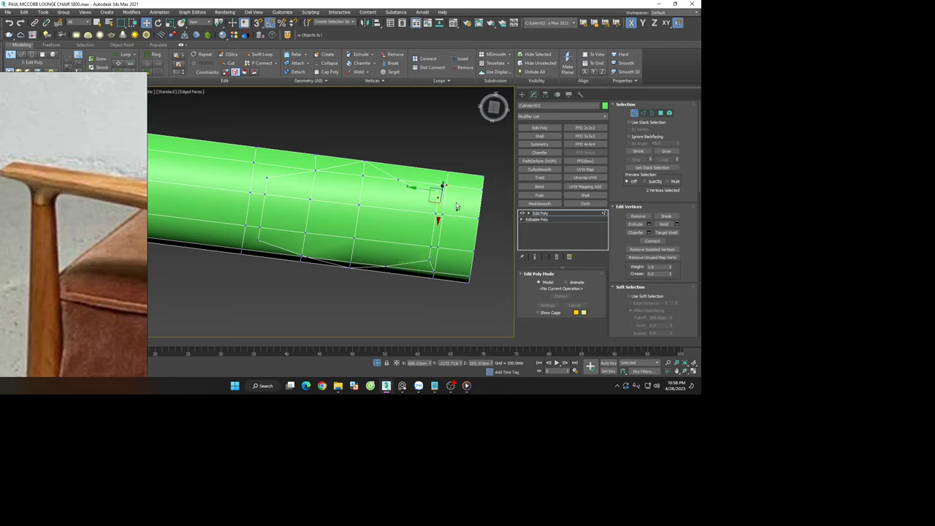
scroll(265, 178, "up", 2)
left_click(269, 182)
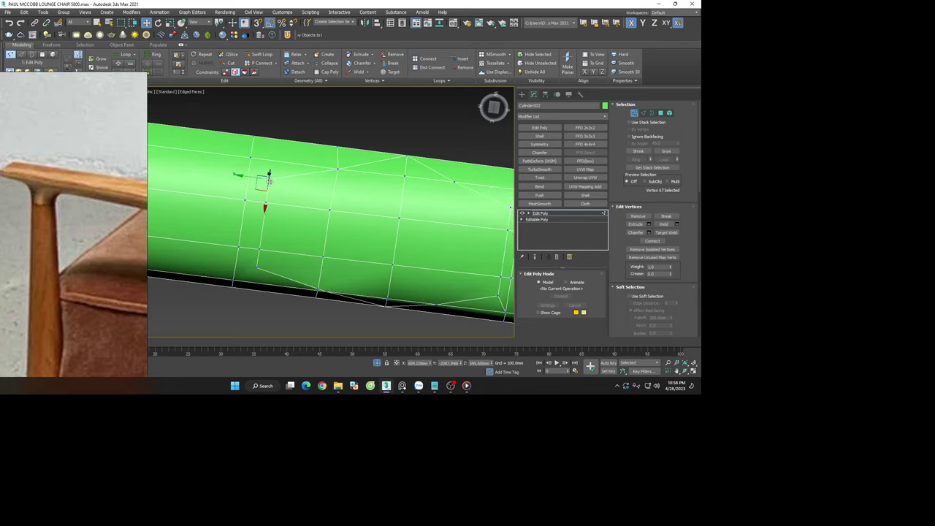
left_click(299, 208)
Select three vertices along the patch's lower edge and apply a quad-menu vertex command
left_click(256, 268)
scroll(299, 270, "up", 4)
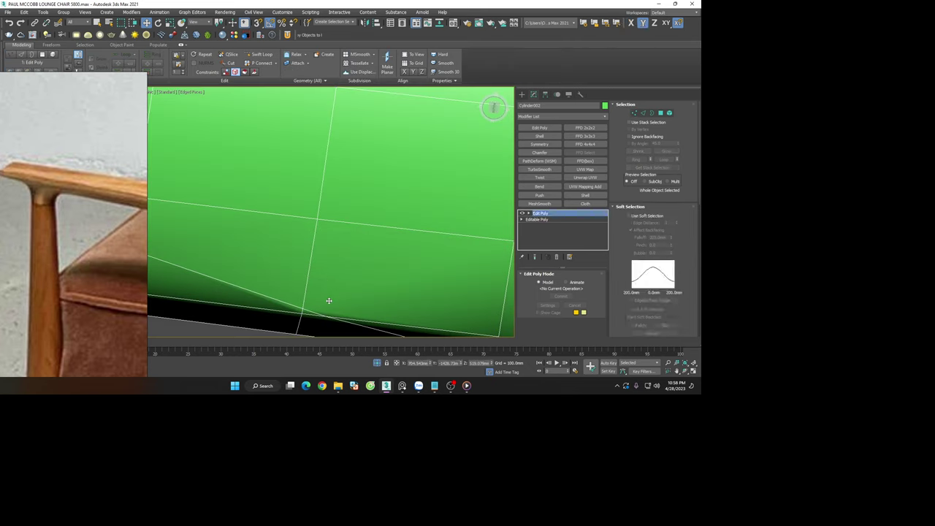
left_click_drag(329, 301, 287, 330)
right_click(288, 330)
left_click(287, 236)
Reopen the vertex quad menu on a lower-edge vertex without running a command
right_click(306, 293)
left_click(296, 223)
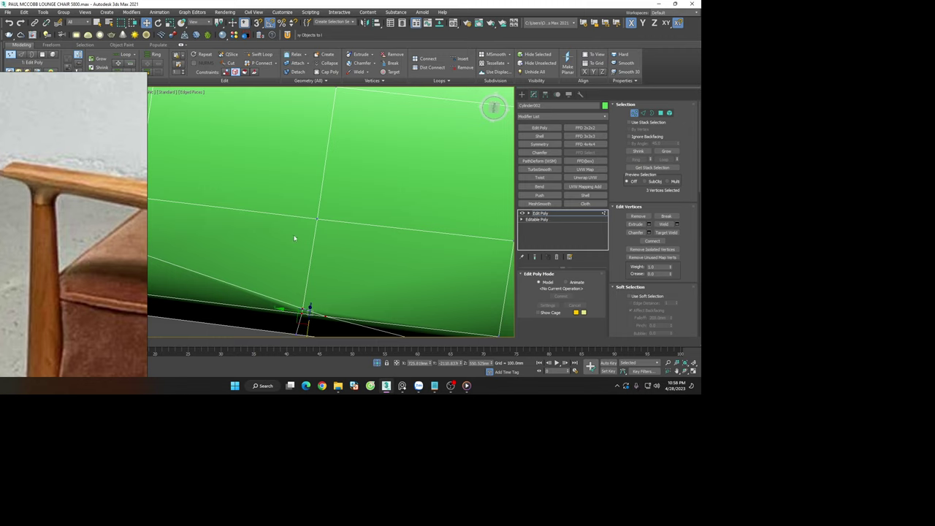
left_click(310, 310)
right_click(309, 292)
left_click(296, 217)
scroll(300, 242, "down", 3)
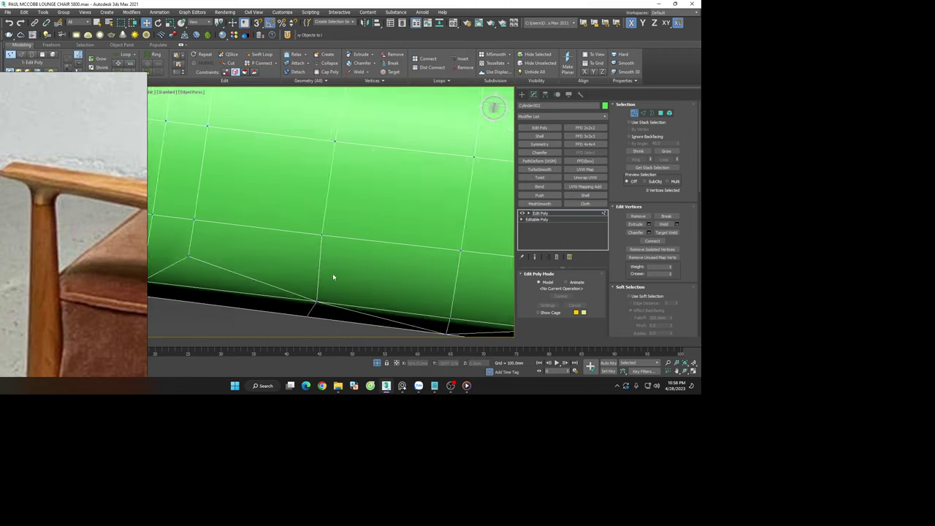
mouse_move(334, 276)
middle_mouse_down("alt")
mouse_move(359, 288)
mouse_move(336, 251)
mouse_move(353, 255)
mouse_move(336, 238)
middle_mouse_up("alt")
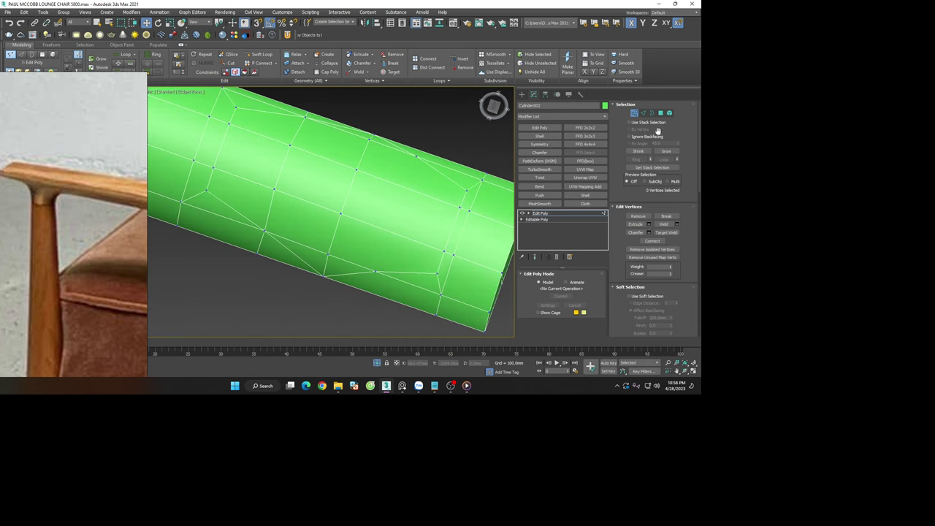
Inset the 13-face patch by 2.0mm and delete it to open a hole
left_click(662, 114)
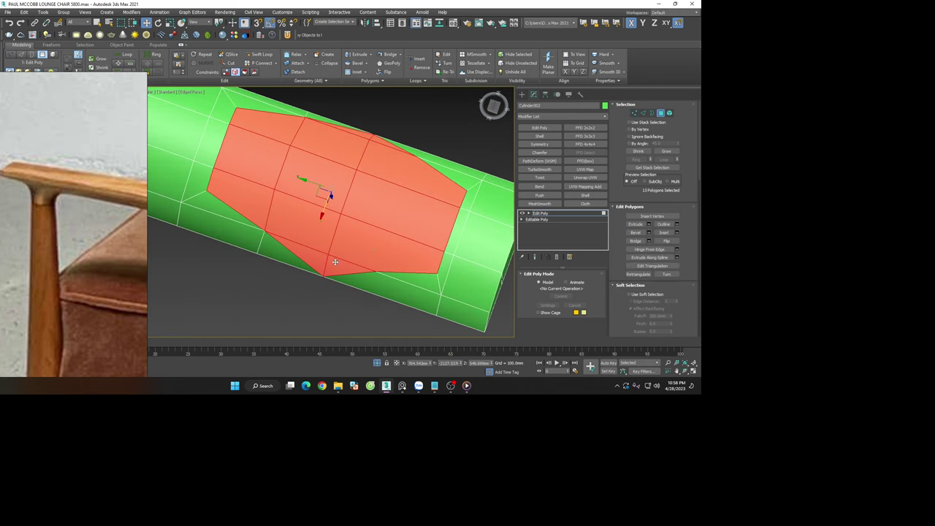
left_click(677, 232)
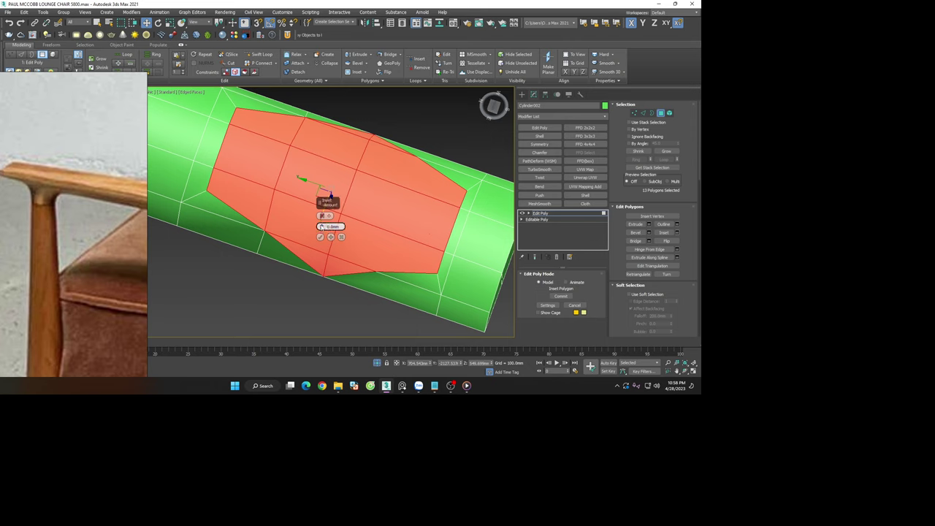
left_click_drag(321, 227, 320, 223)
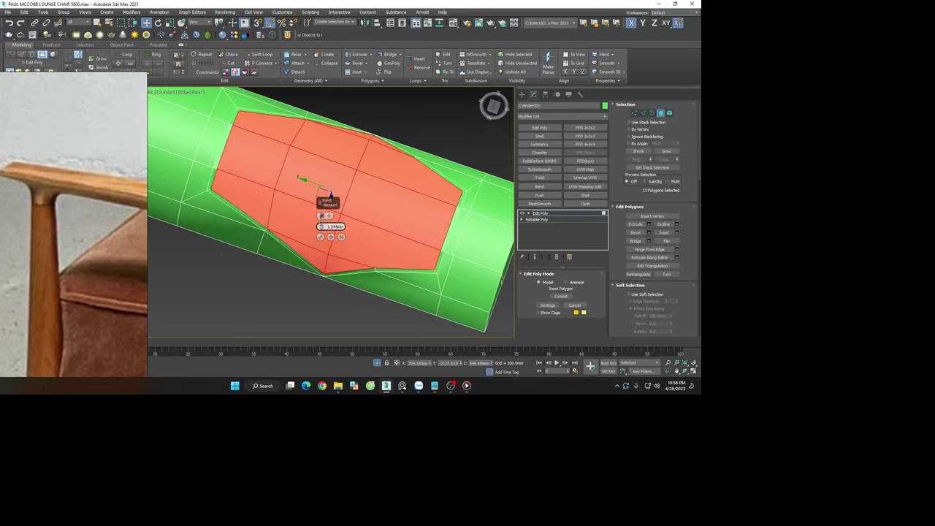
type("2")
key("Return")
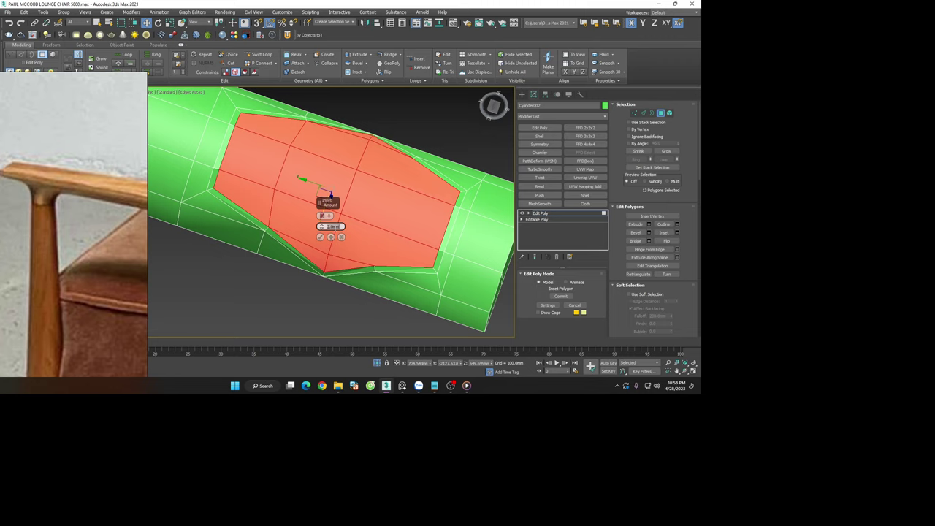
left_click(320, 237)
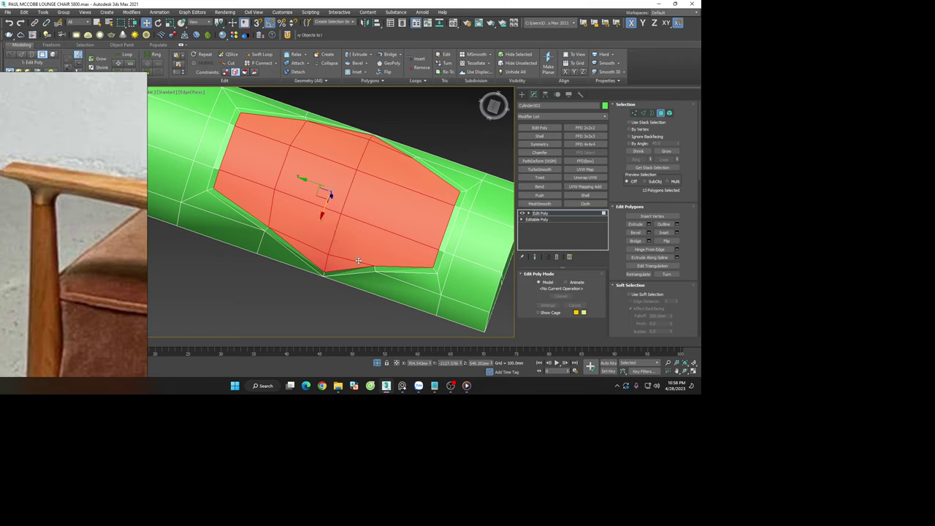
key("Delete")
scroll(358, 260, "down", 3)
middle_click_drag(358, 260, 439, 219, "alt")
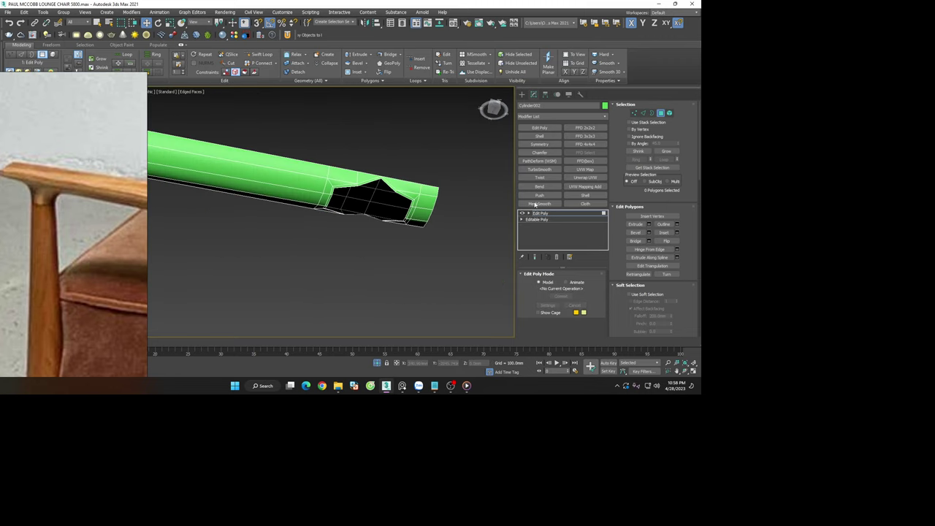
Add a second Edit Poly modifier and insert a new edge loop around the cylinder with Swift Loop
left_click(654, 115)
scroll(292, 153, "up", 3)
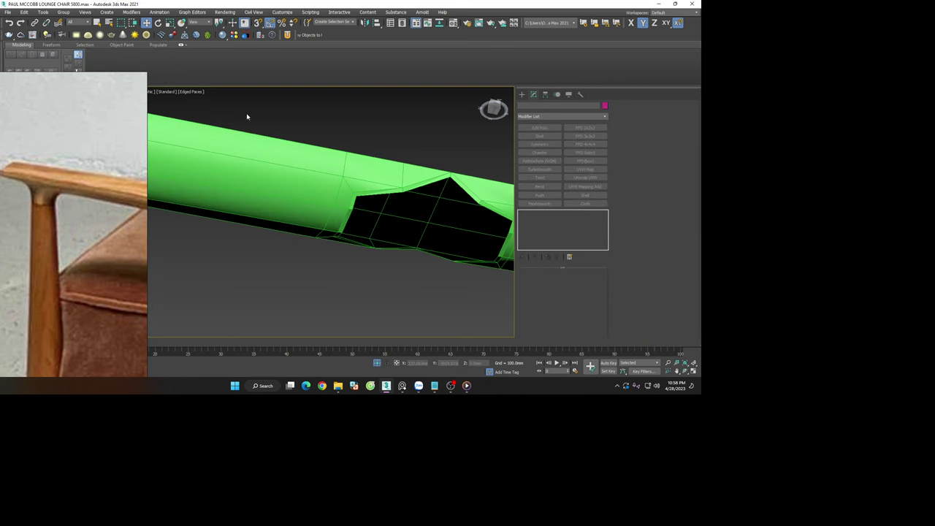
scroll(264, 139, "up", 2)
left_click(554, 129)
left_click(260, 55)
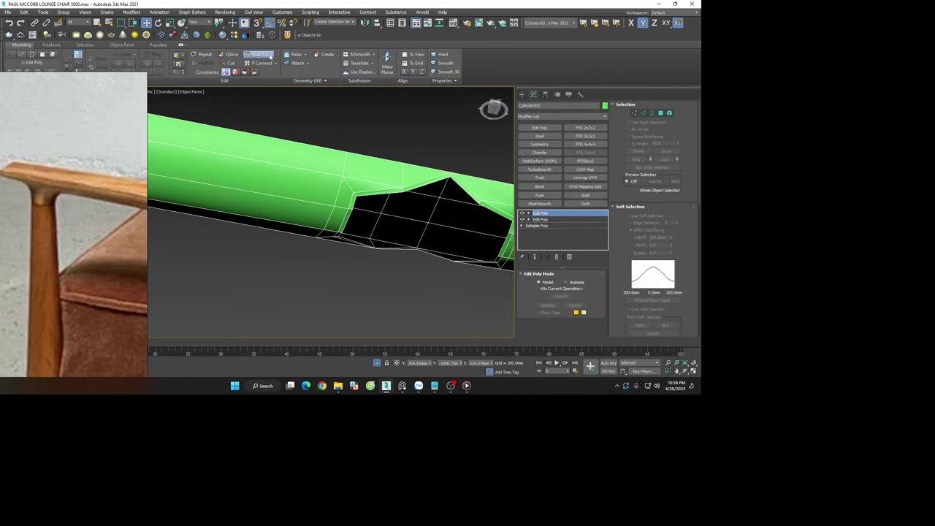
left_click(322, 191)
middle_click_drag(322, 190, 451, 223, "alt")
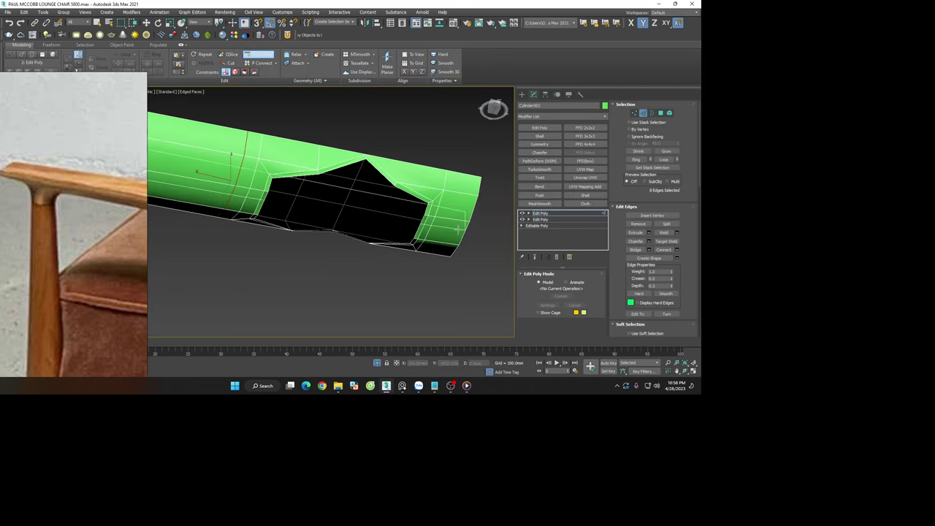
right_click(451, 222)
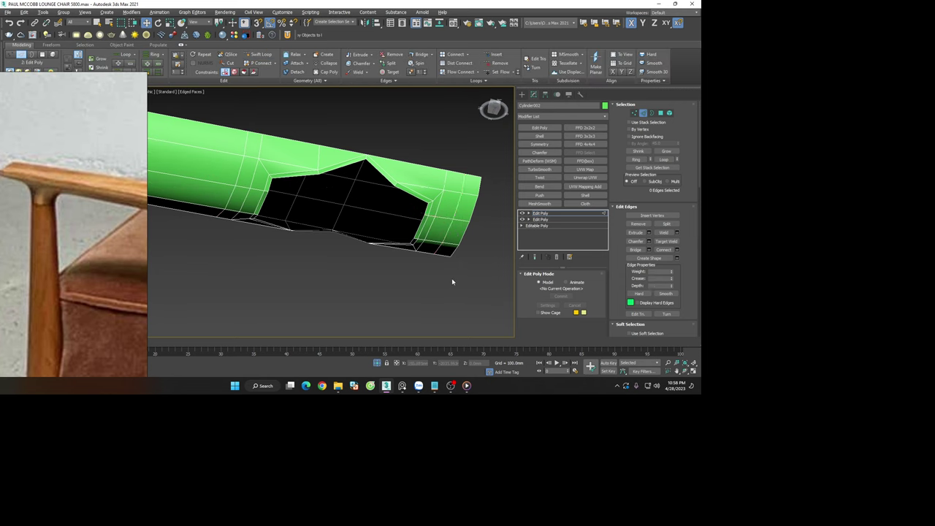
middle_click_drag(453, 280, 457, 254, "alt")
left_click(644, 115)
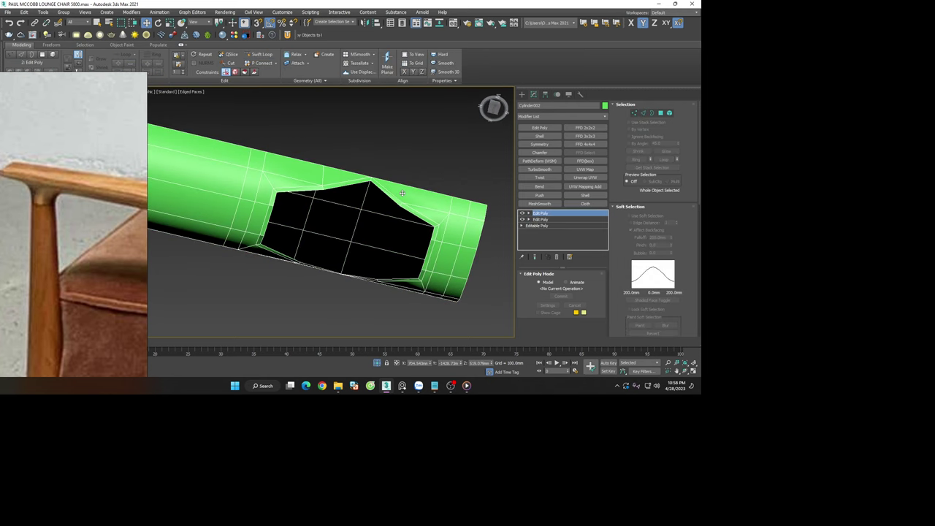
scroll(409, 234, "down", 3)
scroll(388, 282, "down", 5)
Select the green leg piece and orbit to a low side view of it
scroll(324, 192, "up", 3)
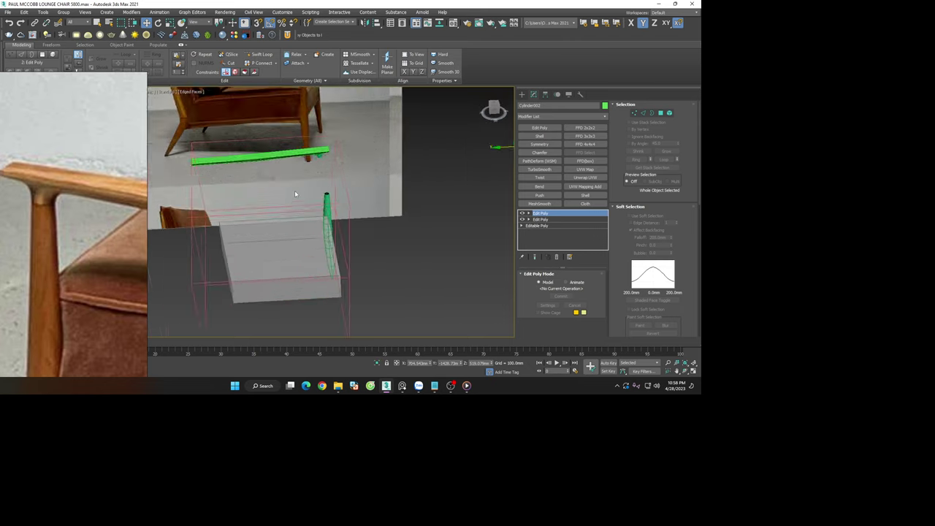
scroll(321, 190, "up", 3)
scroll(330, 213, "down", 2)
mouse_move(330, 214)
middle_mouse_down("alt")
mouse_move(382, 184)
mouse_move(411, 198)
middle_mouse_up("alt")
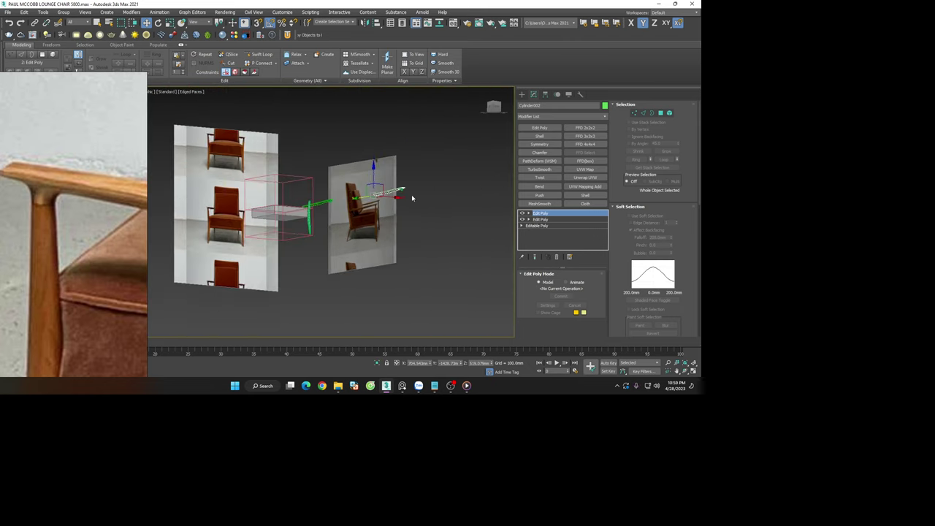
left_click(410, 183)
scroll(394, 195, "up", 5)
scroll(398, 187, "up", 3)
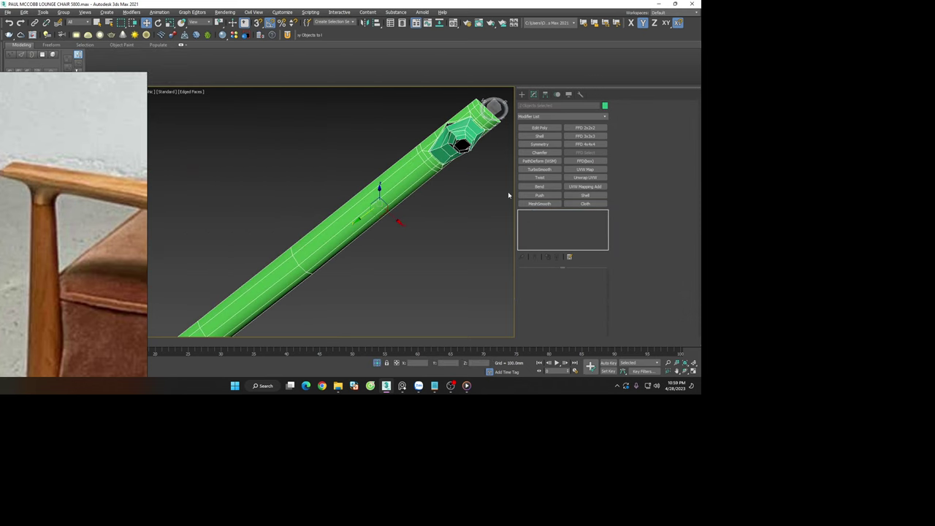
scroll(405, 168, "up", 4)
left_click(414, 151)
mouse_move(415, 151)
middle_mouse_down("alt")
mouse_move(464, 199)
mouse_move(412, 170)
middle_mouse_up("alt")
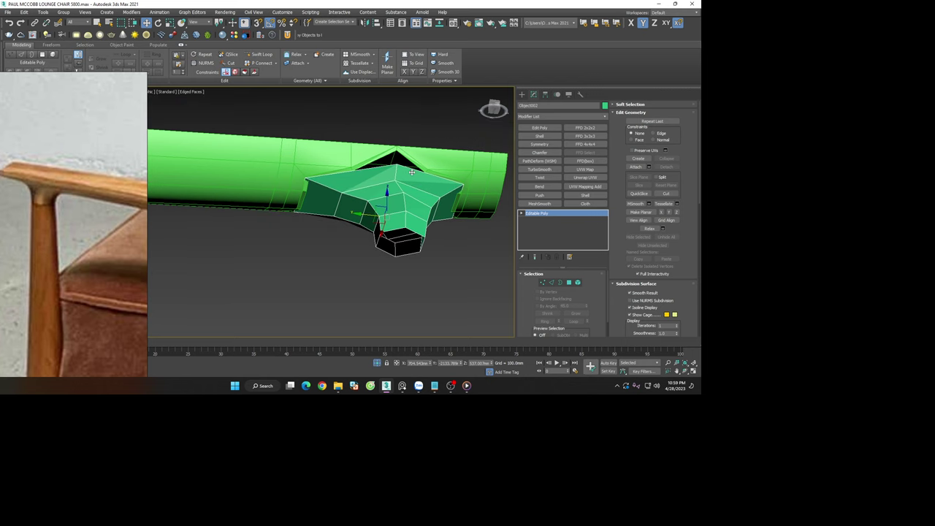
Connect the top edge and middle edge loop of the hexagonal joint piece with new edges
scroll(364, 179, "up", 2)
key("2")
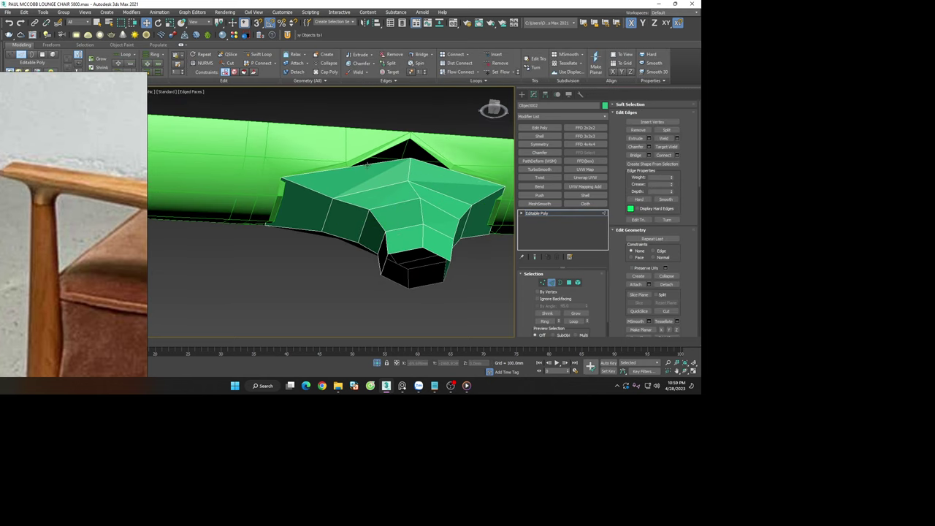
left_click(368, 163)
left_click(425, 199)
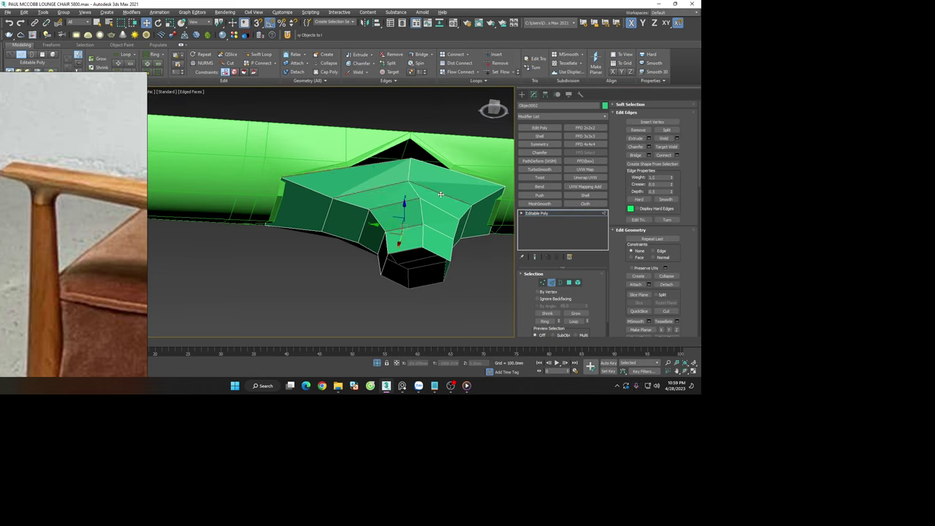
right_click(441, 193)
left_click(409, 215)
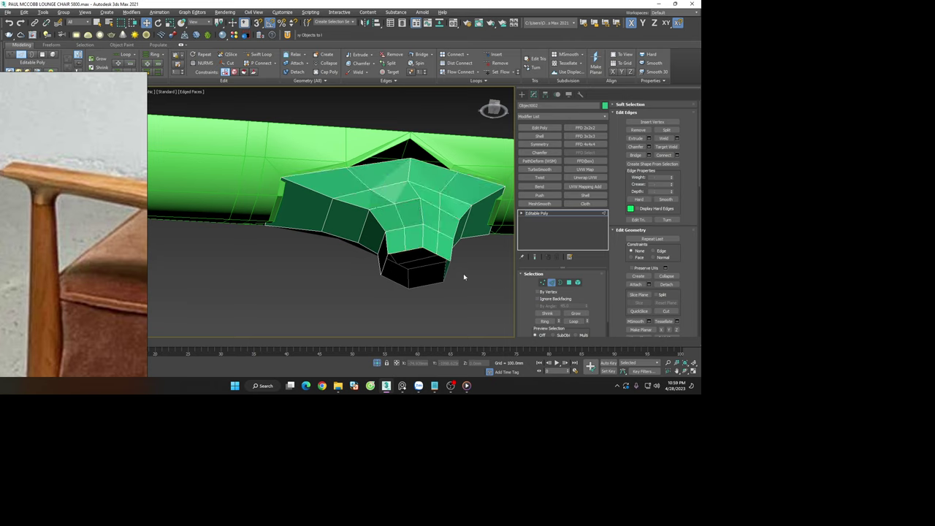
Inspect the piece's hole, view the tube from the front, and reselect the hexagonal piece
mouse_move(310, 200)
middle_mouse_down("alt")
mouse_move(301, 206)
mouse_move(328, 176)
mouse_move(327, 154)
mouse_move(343, 171)
mouse_move(364, 166)
mouse_move(357, 175)
middle_mouse_up("alt")
scroll(326, 152, "up", 3)
scroll(350, 178, "down", 5)
scroll(356, 177, "up", 3)
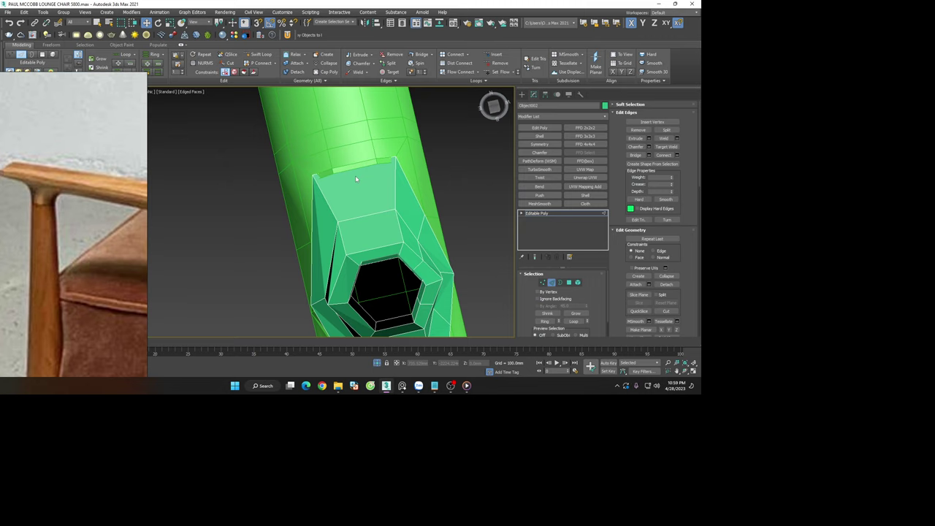
left_click(551, 282)
scroll(416, 228, "down", 2)
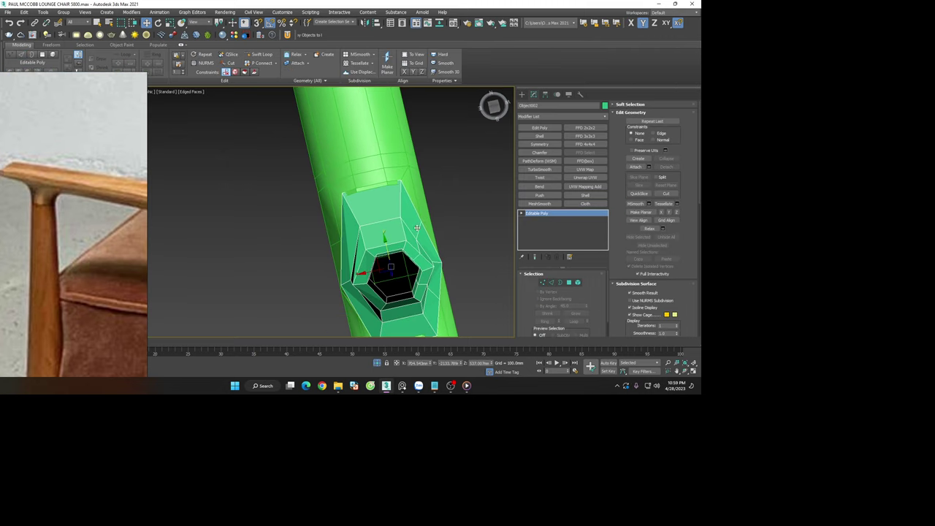
left_click(493, 107)
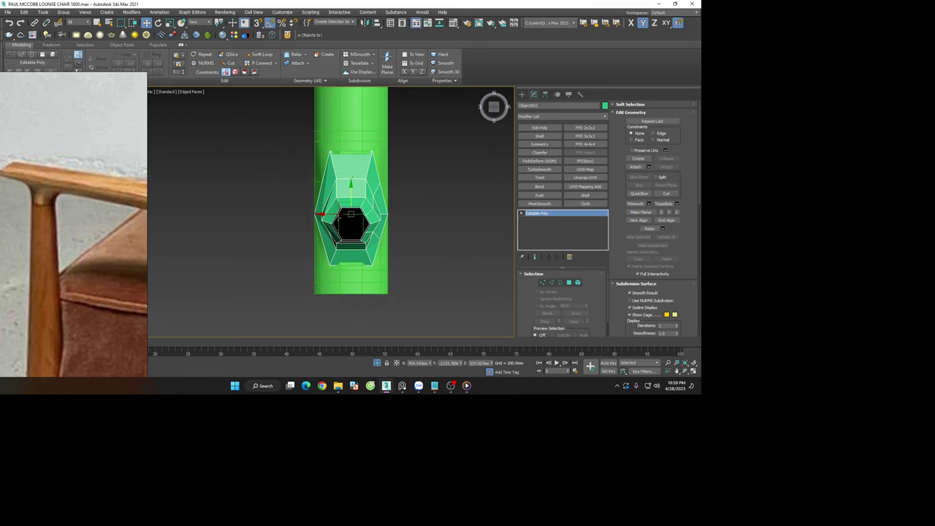
scroll(407, 164, "up", 3)
scroll(407, 163, "up", 2)
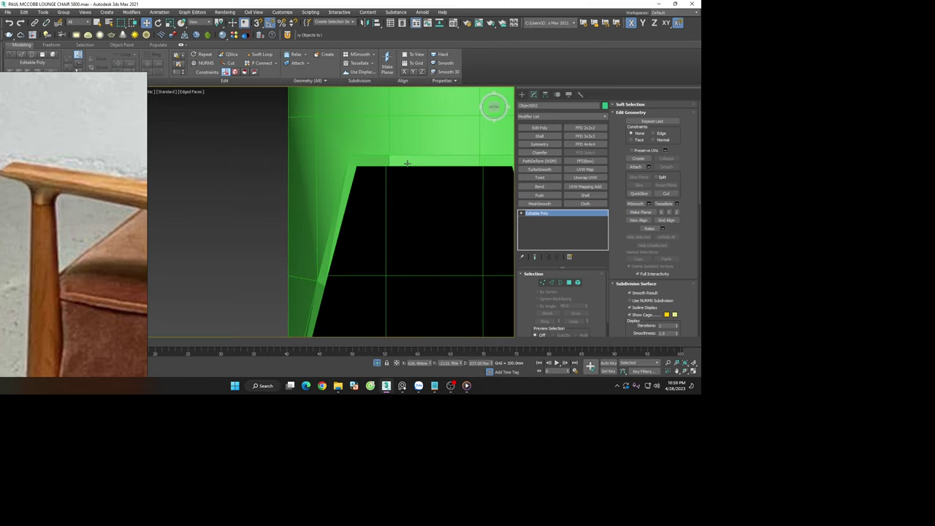
left_click(407, 163)
scroll(352, 161, "down", 3)
left_click(420, 169)
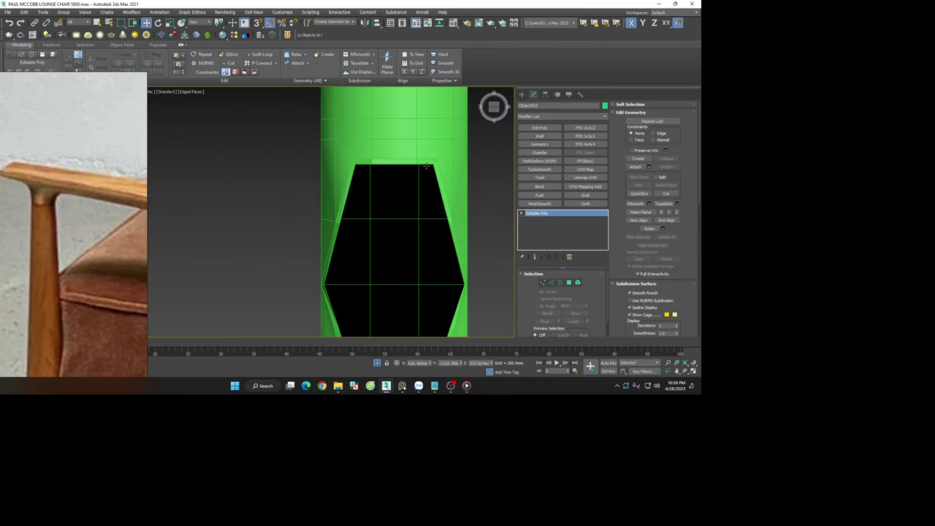
Connect more edges, including across the bottom of the hexagonal hole
key("2")
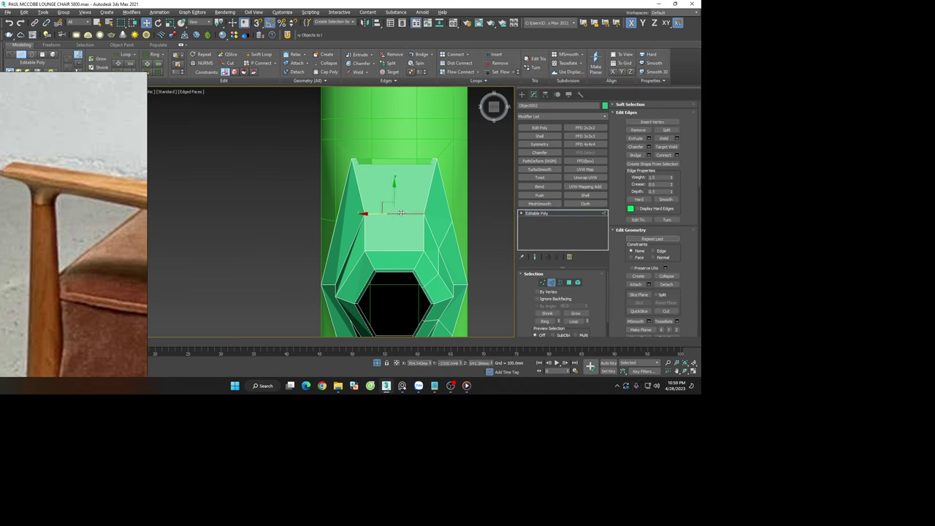
right_click(397, 212)
left_click(386, 240)
scroll(380, 236, "down", 2)
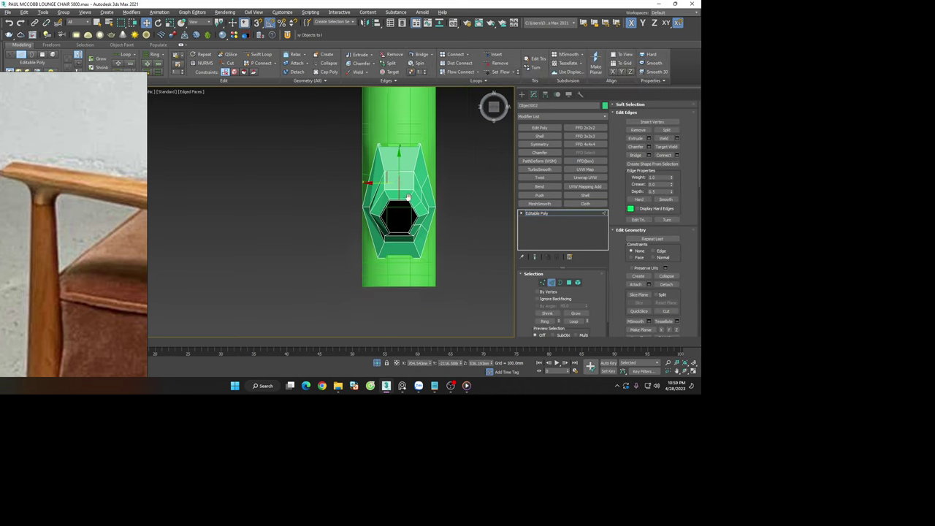
scroll(391, 234, "up", 3)
left_click(396, 234)
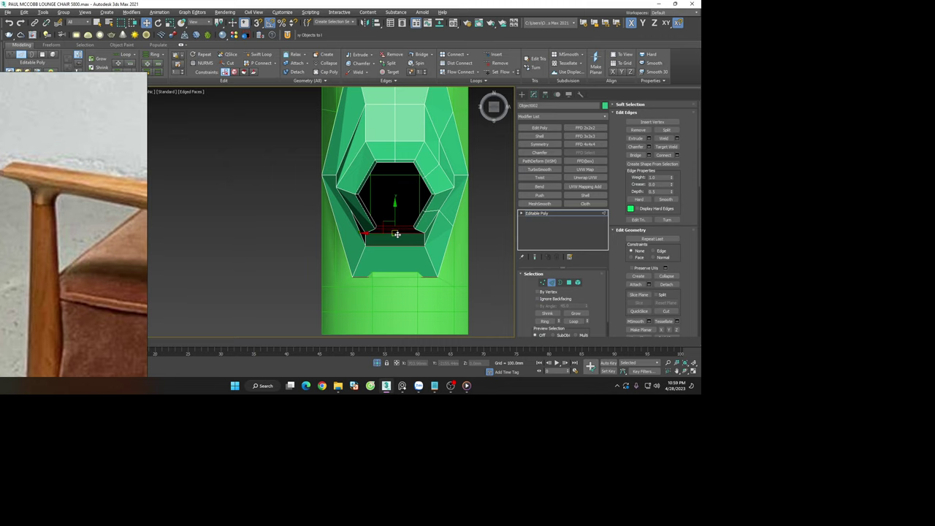
right_click(397, 234)
left_click(377, 189)
scroll(416, 191, "down", 3)
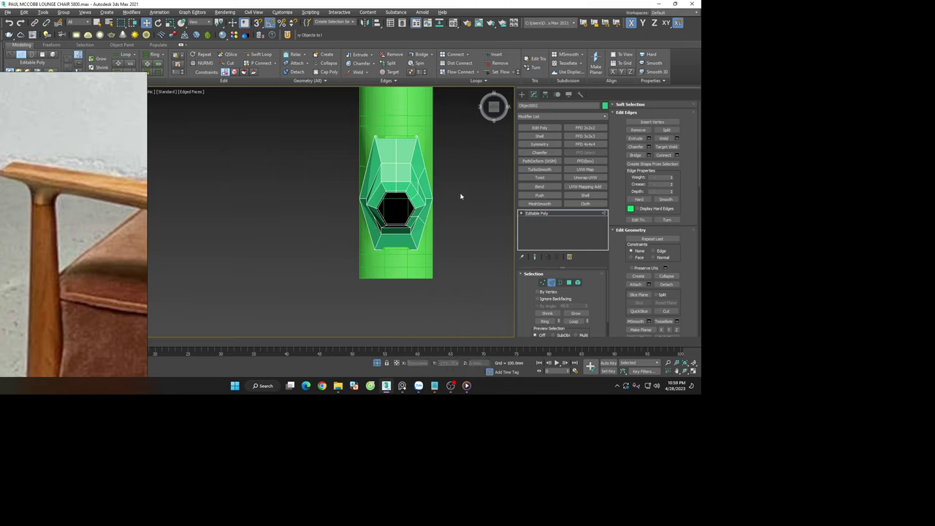
Move the hexagonal piece off the tube to the right of the green rail
left_click(552, 283)
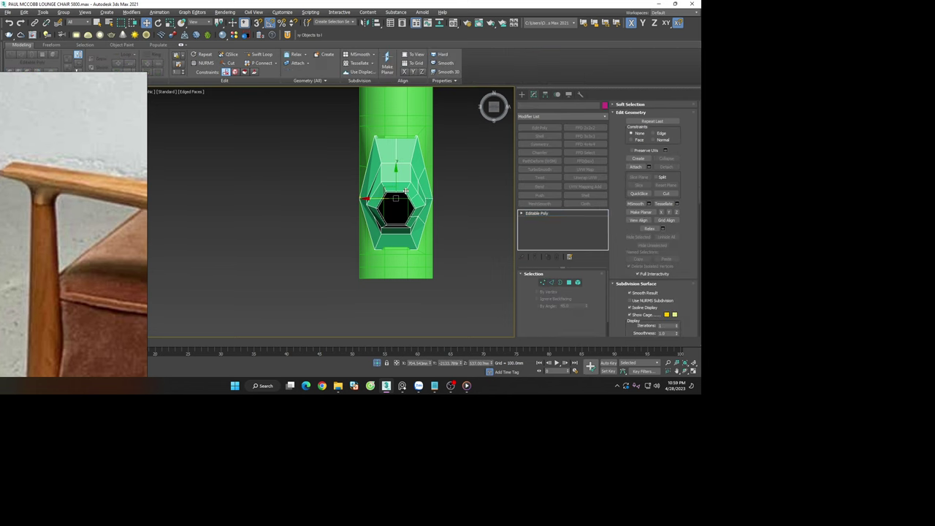
middle_click_drag(414, 203, 354, 217)
left_click_drag(314, 210, 433, 210)
Connect the piece's top edge to the opening's inner bottom edge with a new edge
key("2")
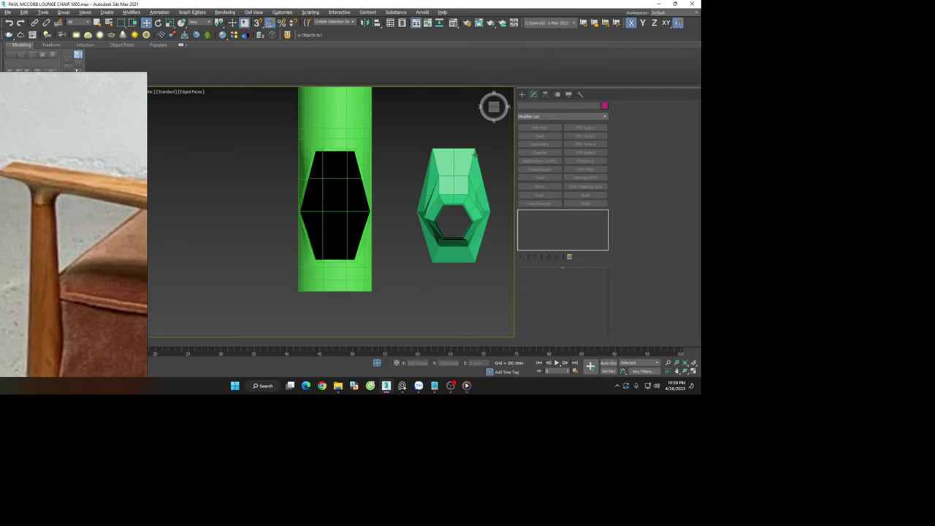
scroll(444, 169, "up", 3)
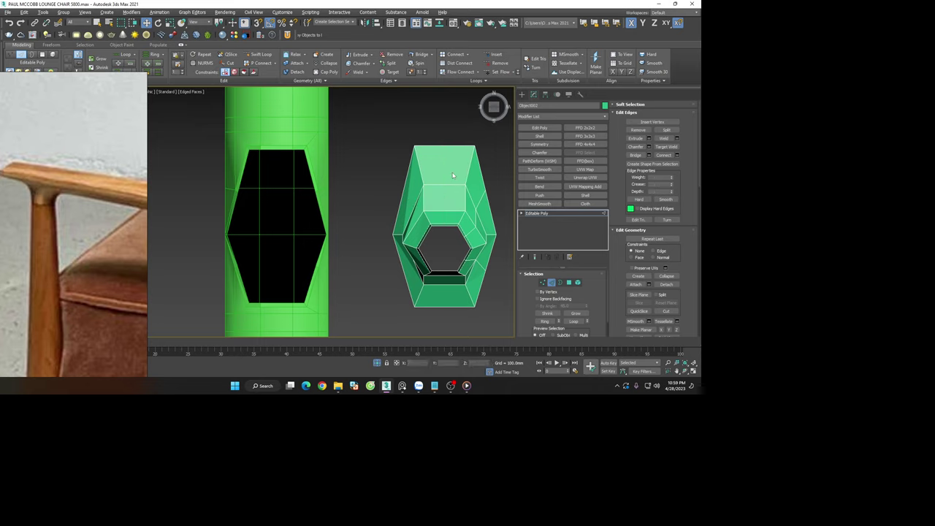
left_click(447, 185)
left_click(451, 274)
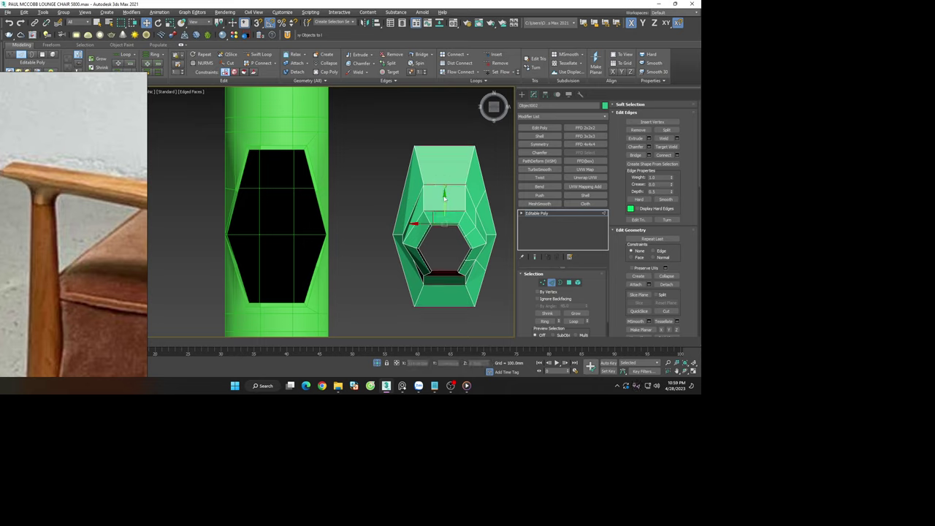
right_click(444, 197)
left_click(386, 222)
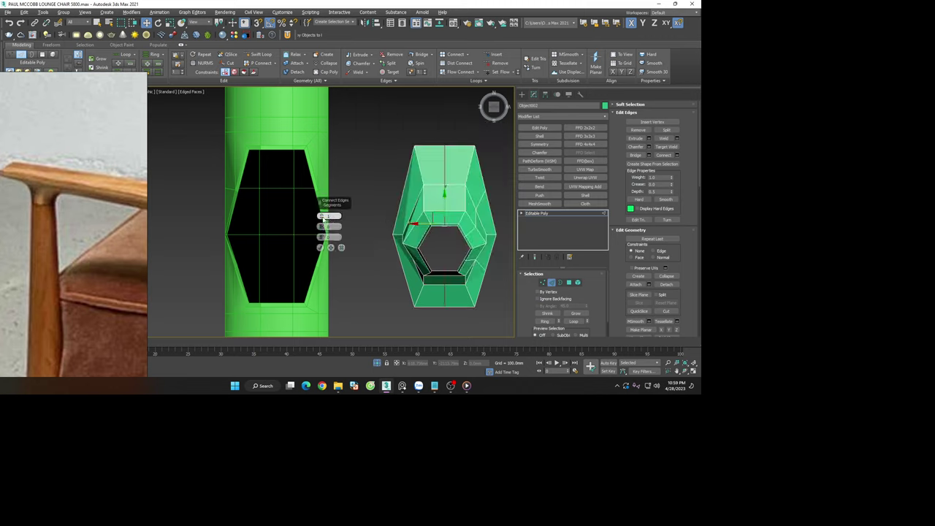
left_click(330, 247)
left_click(381, 182)
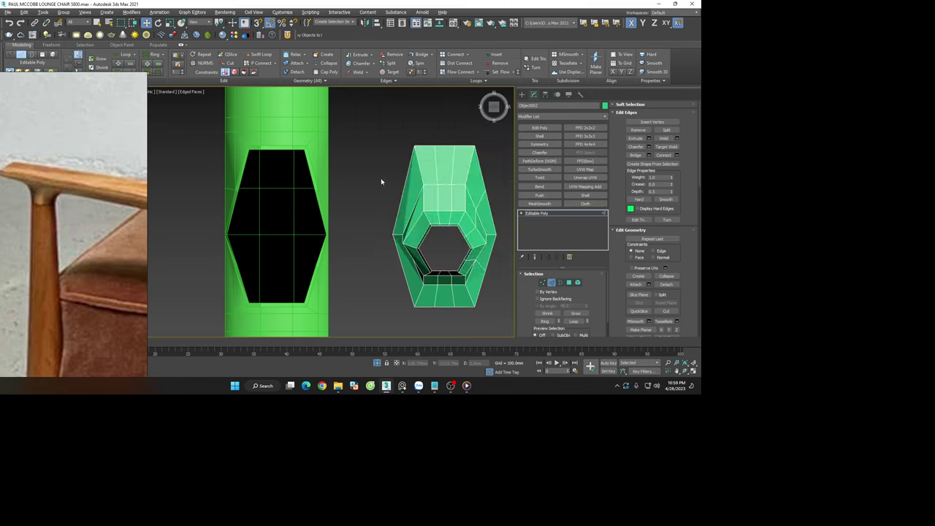
Add edge loops with Swift Loop along the left side of the piece
scroll(381, 182, "down", 2)
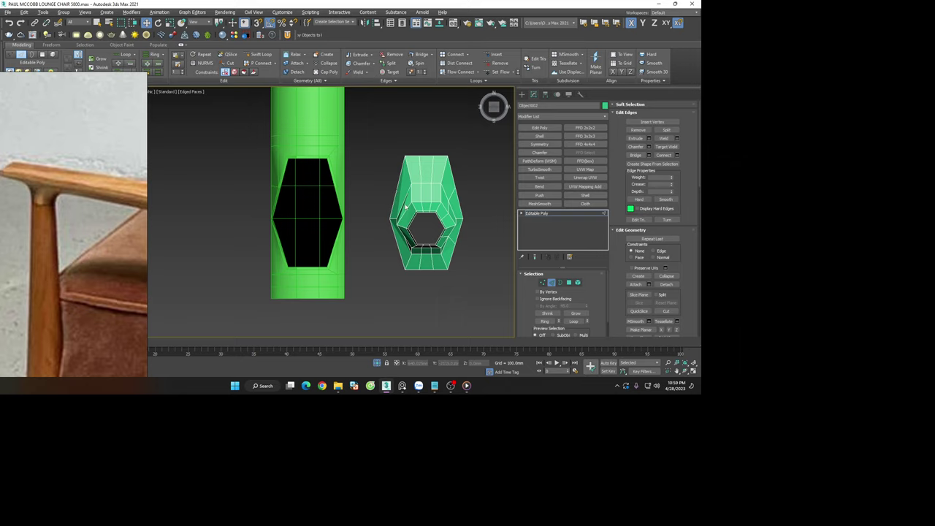
left_click(403, 203)
left_click(410, 217, "ctrl")
scroll(422, 235, "up", 2)
left_click(257, 54)
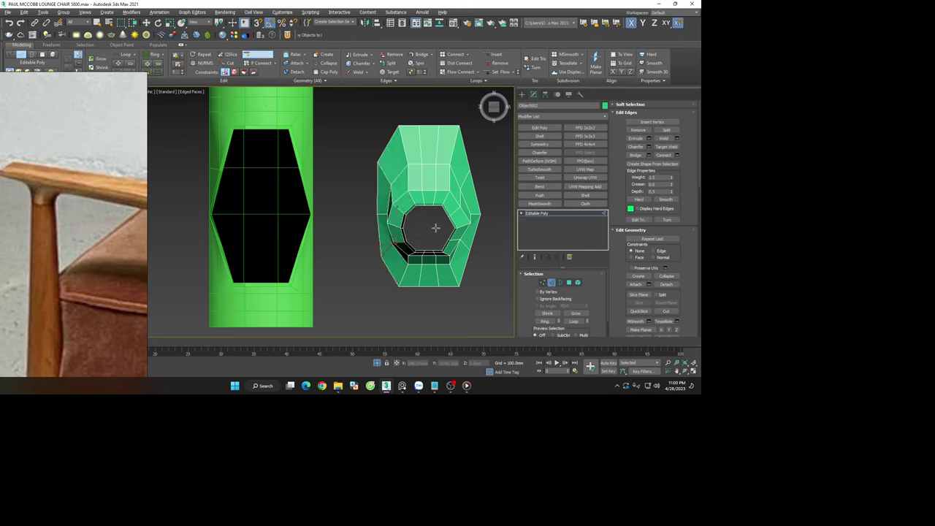
key("w")
Shift the upper middle edge and lower the opening's bottom inner edge to round the rim
left_click(461, 199)
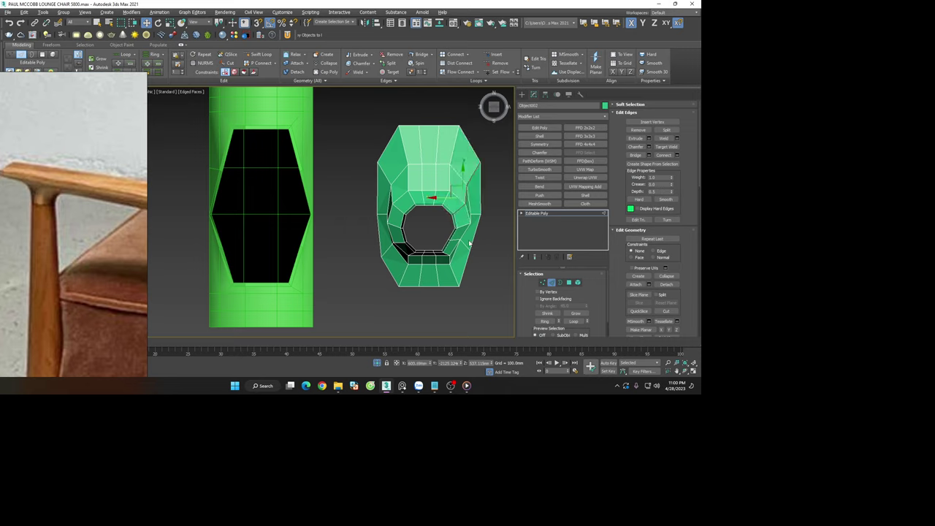
left_click(476, 242)
scroll(428, 261, "up", 2)
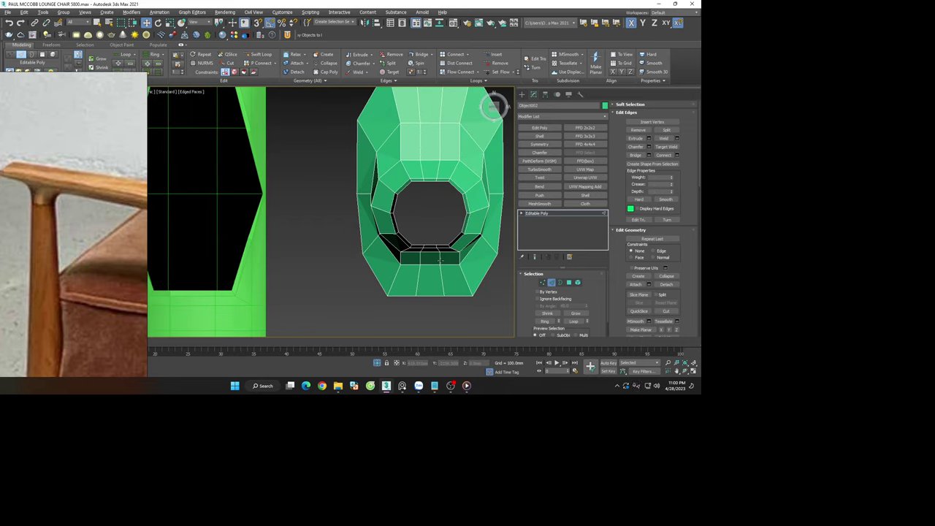
left_click(429, 261)
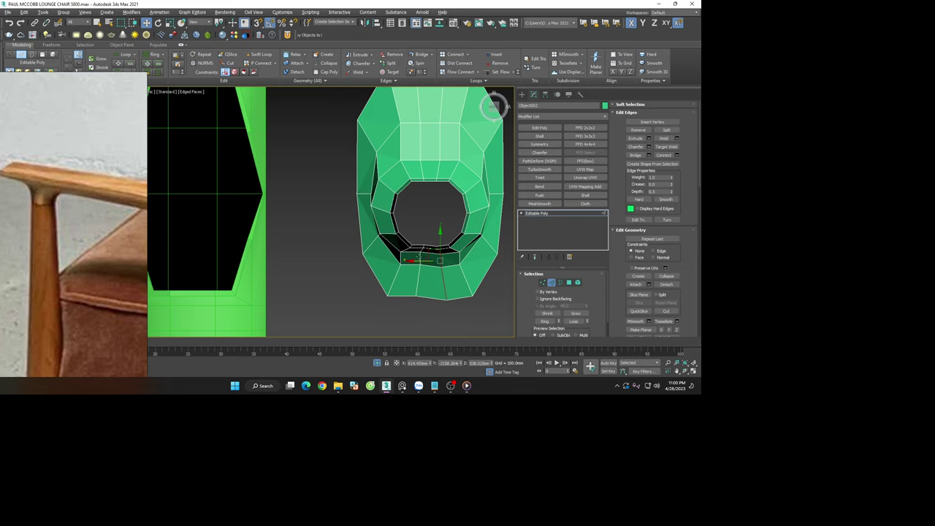
left_click(445, 170)
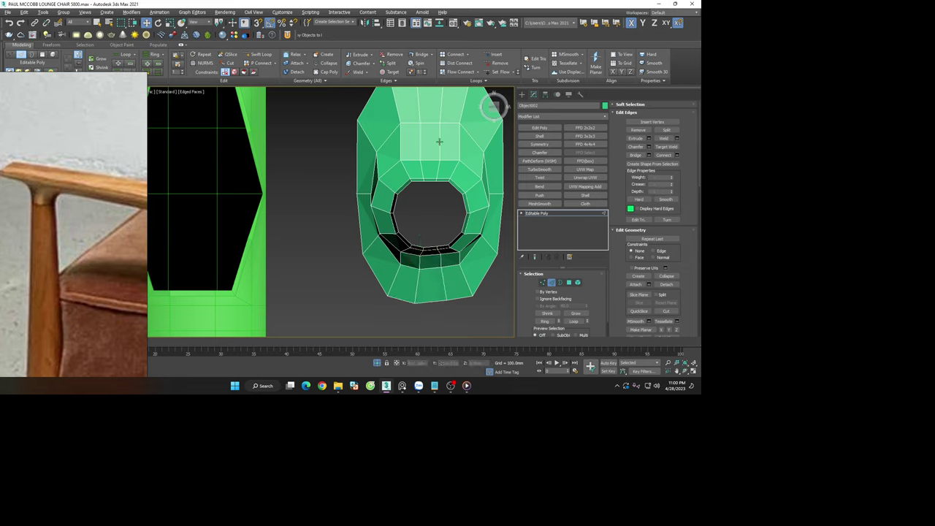
scroll(428, 206, "down", 5)
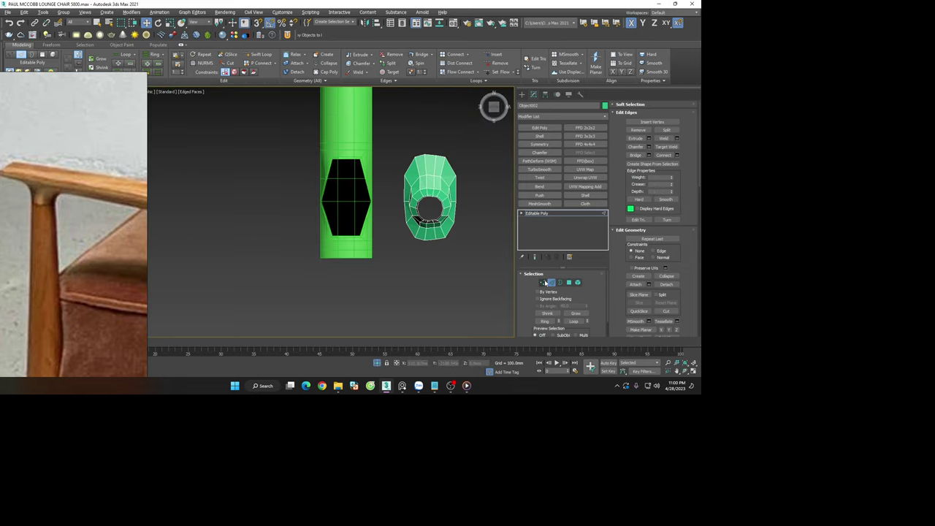
left_click(546, 282)
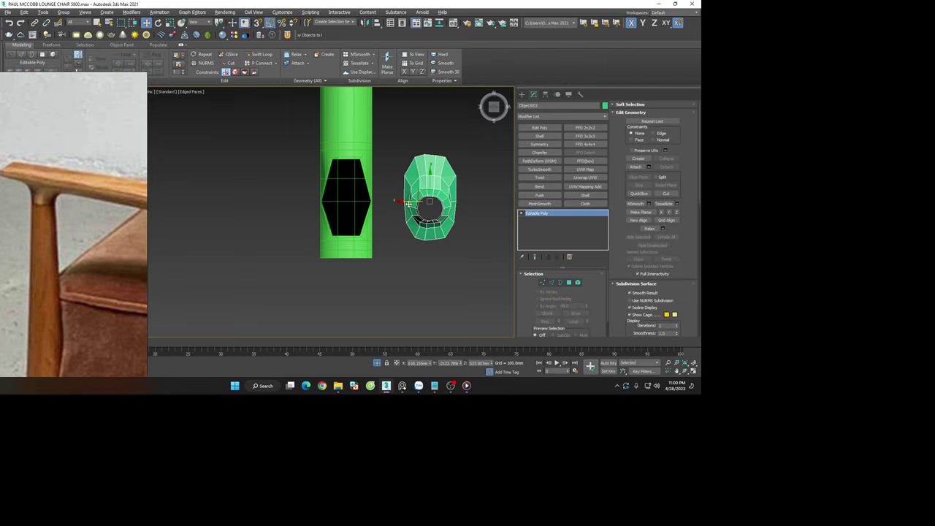
Move the hexagonal joint piece back onto the green tube above its opening
left_click_drag(408, 203, 345, 152)
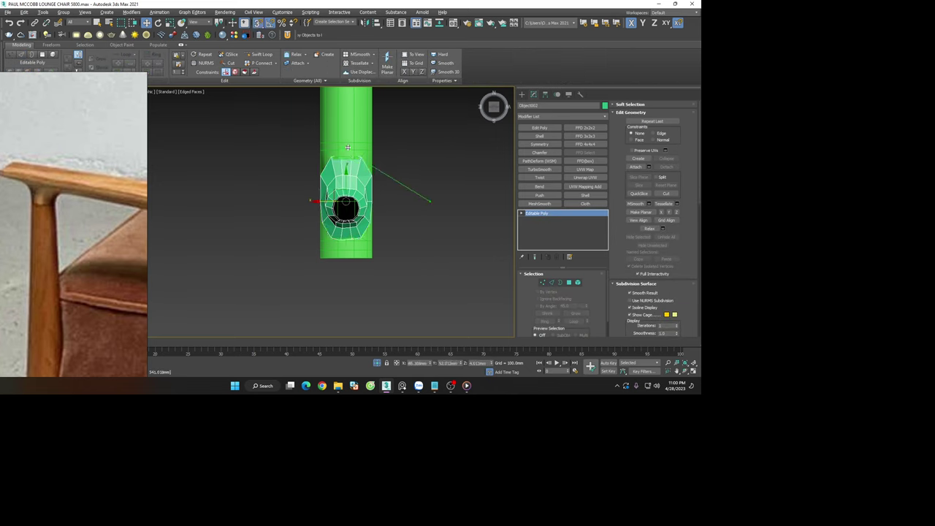
middle_click_drag(348, 146, 321, 125, "alt")
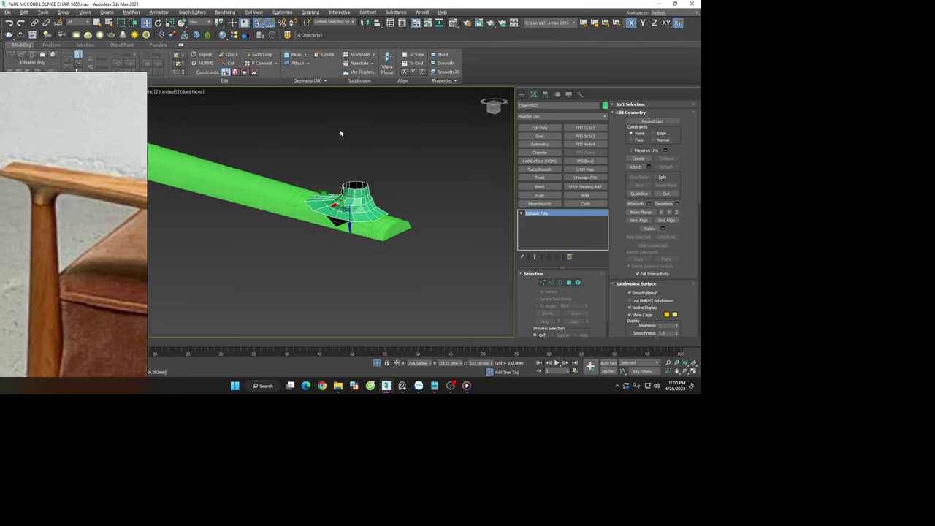
scroll(347, 235, "up", 5)
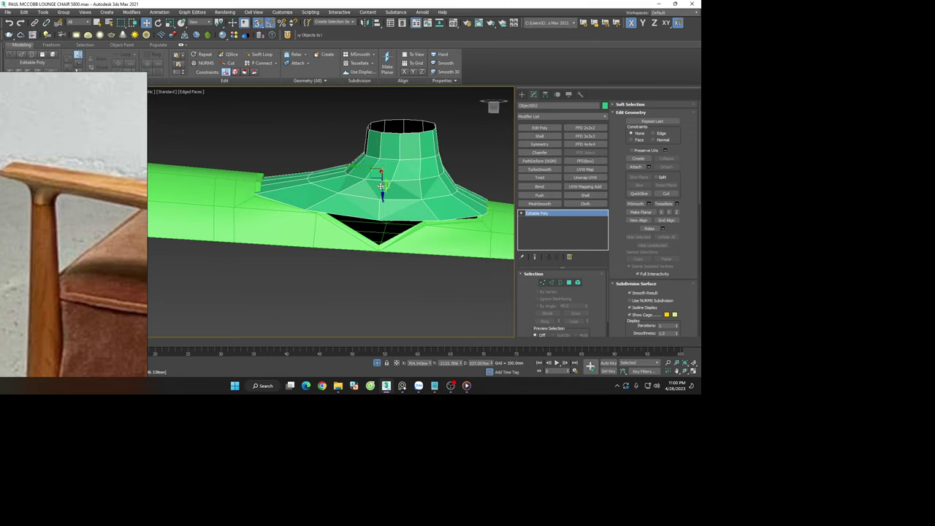
mouse_move(380, 184)
left_mouse_down()
mouse_move(386, 198)
mouse_move(386, 176)
left_mouse_up()
right_click(385, 198)
Collapse Cylinder002's modifier stack to Editable Poly and attach the flared joint piece
left_click(422, 242)
left_click(540, 213)
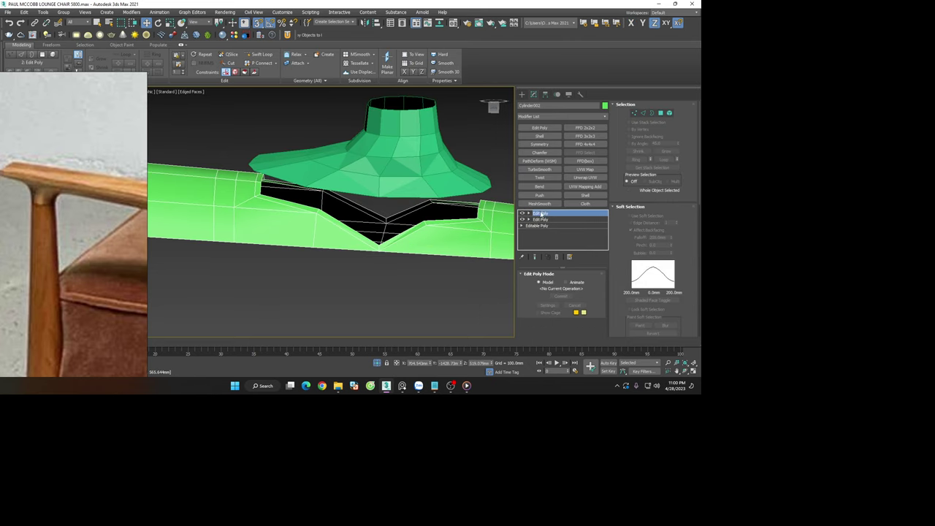
right_click(540, 213)
left_click(566, 279)
left_click(384, 221)
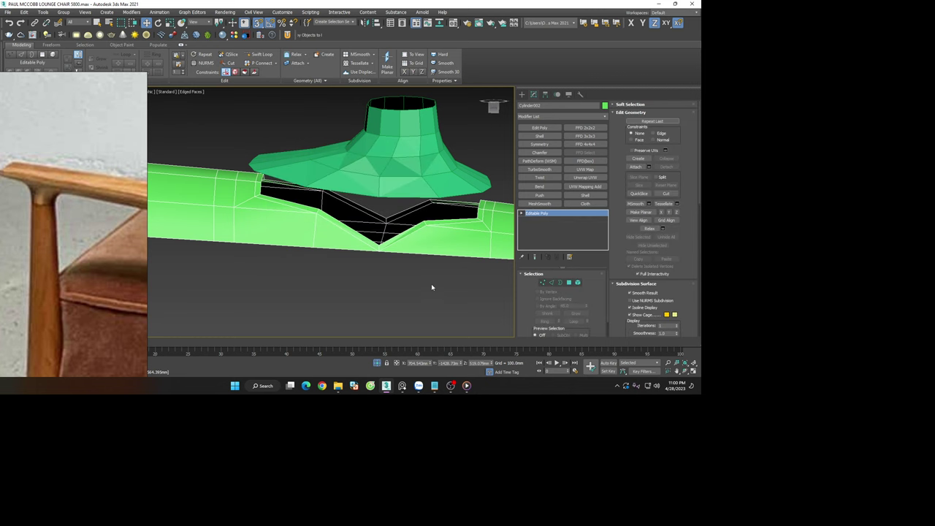
left_click(643, 168)
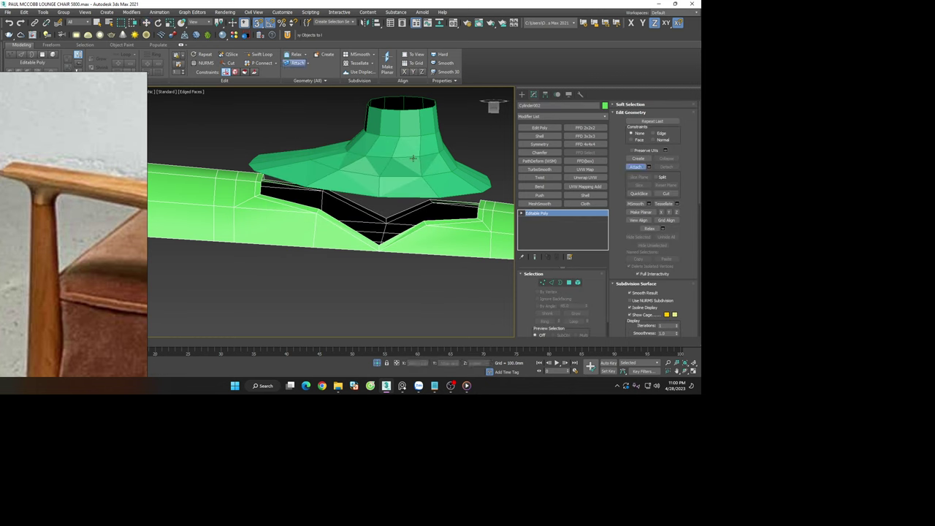
left_click(560, 282)
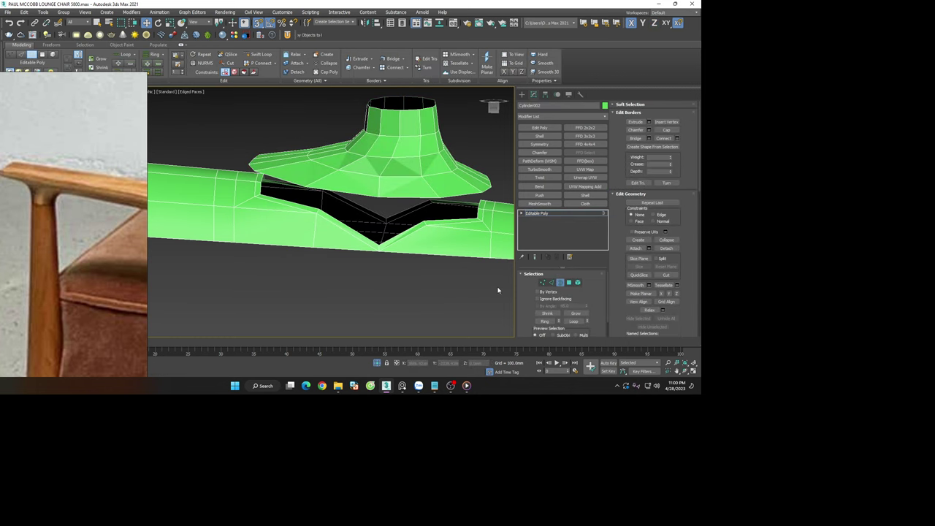
left_click(438, 219)
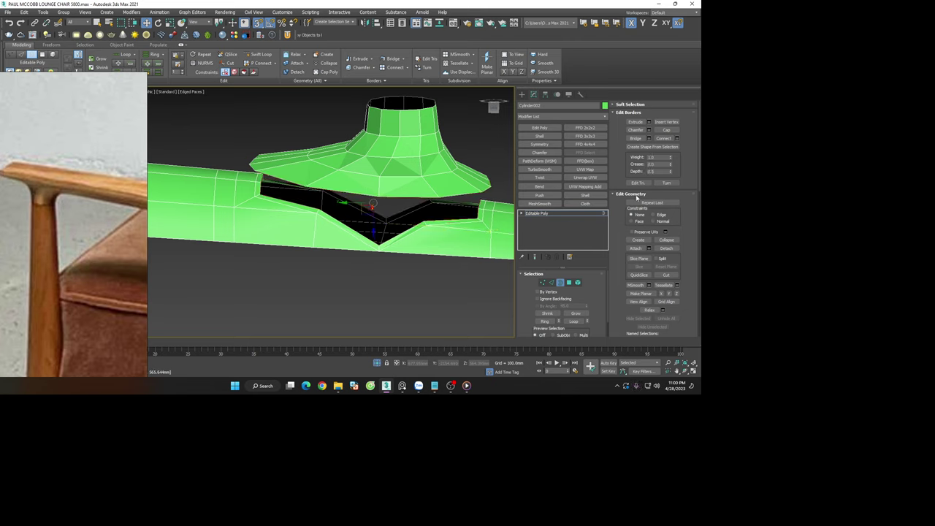
left_click(634, 137)
scroll(429, 233, "down", 3)
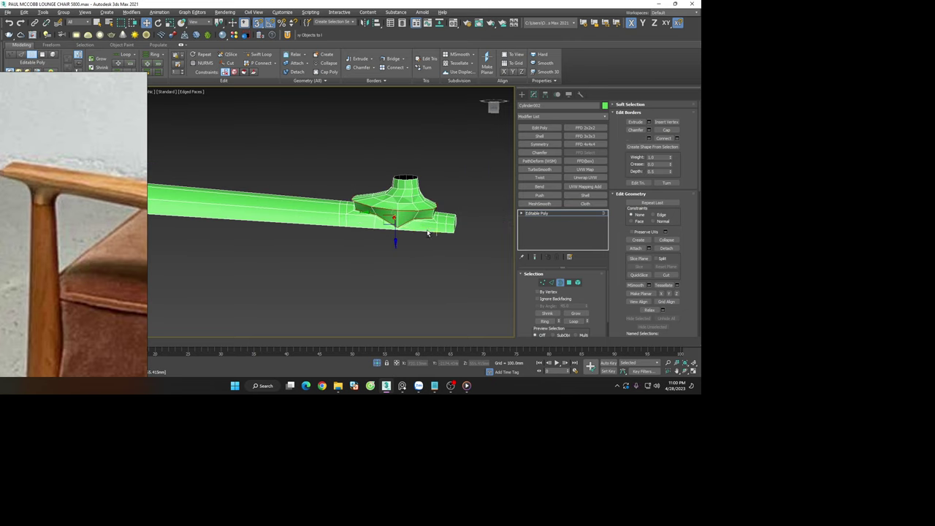
middle_click_drag(429, 233, 396, 231, "alt")
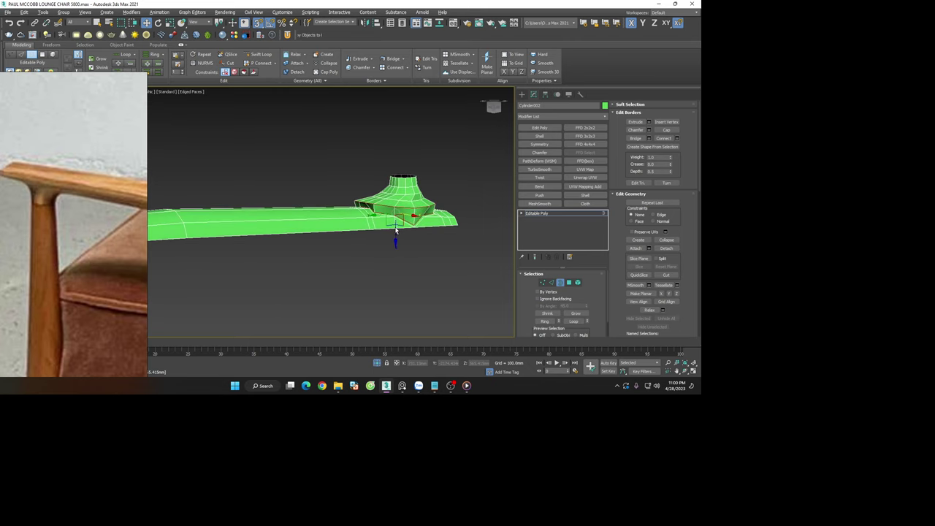
scroll(396, 231, "up", 1)
scroll(393, 219, "up", 4)
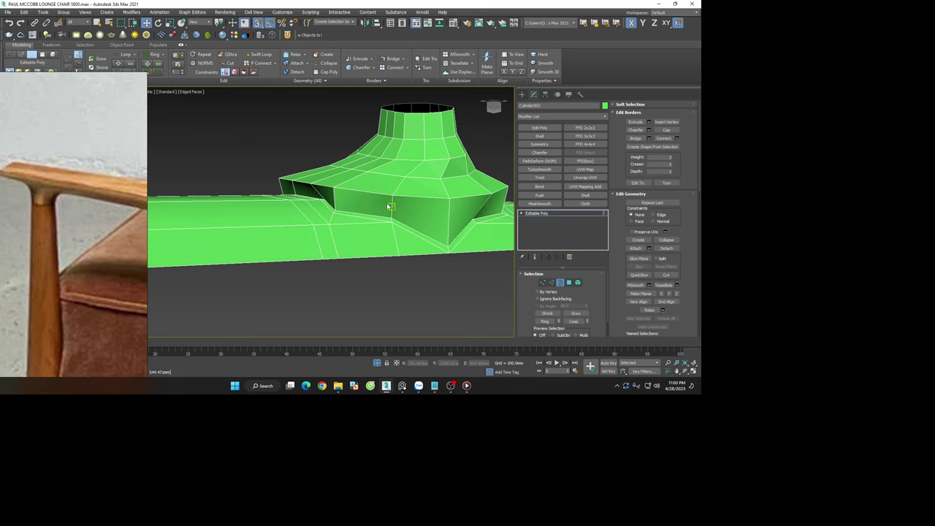
key("ctrl+z")
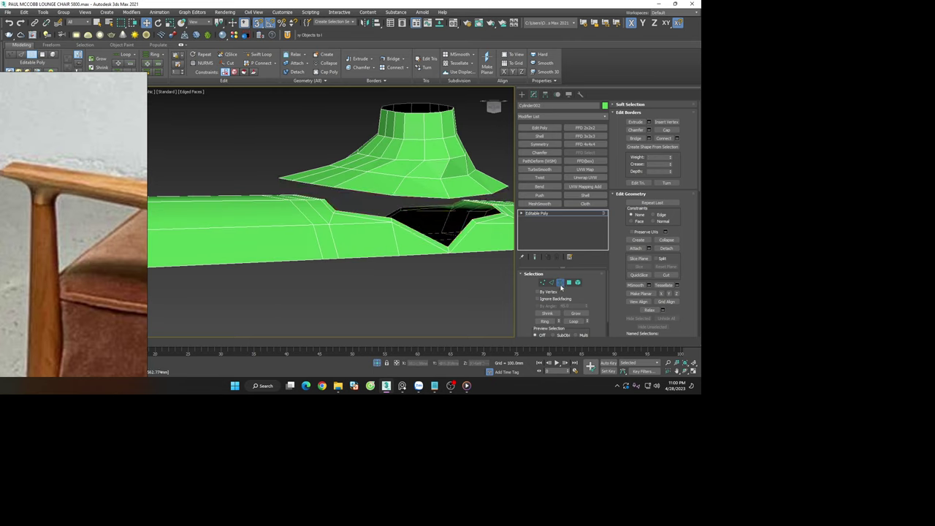
left_click(561, 285)
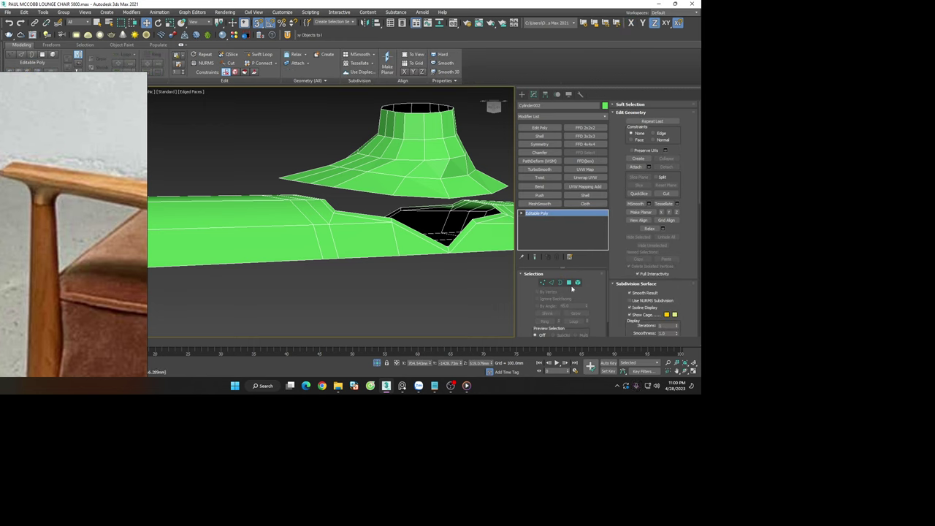
left_click(577, 282)
Orbit below the pieces and raise the flared joint element along Y toward the bar's hole
middle_click_drag(399, 186, 467, 161, "alt")
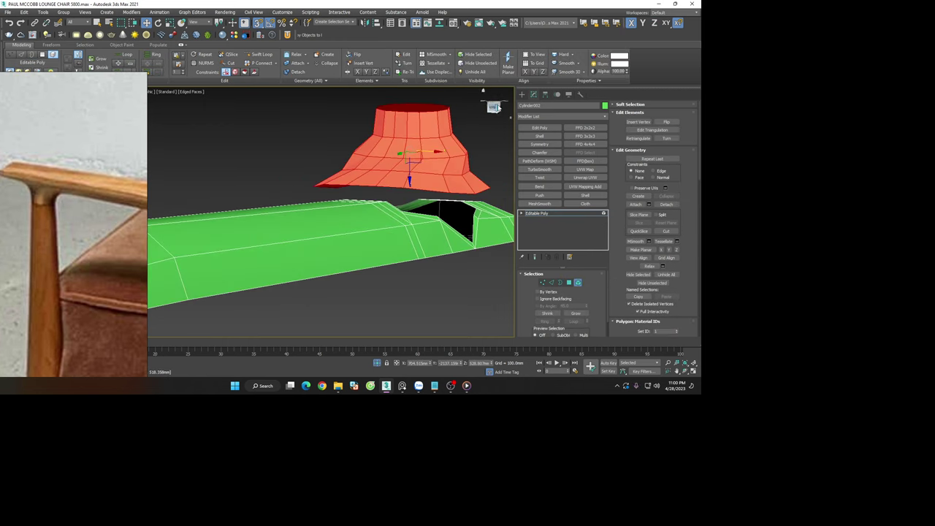
left_click_drag(499, 108, 495, 104)
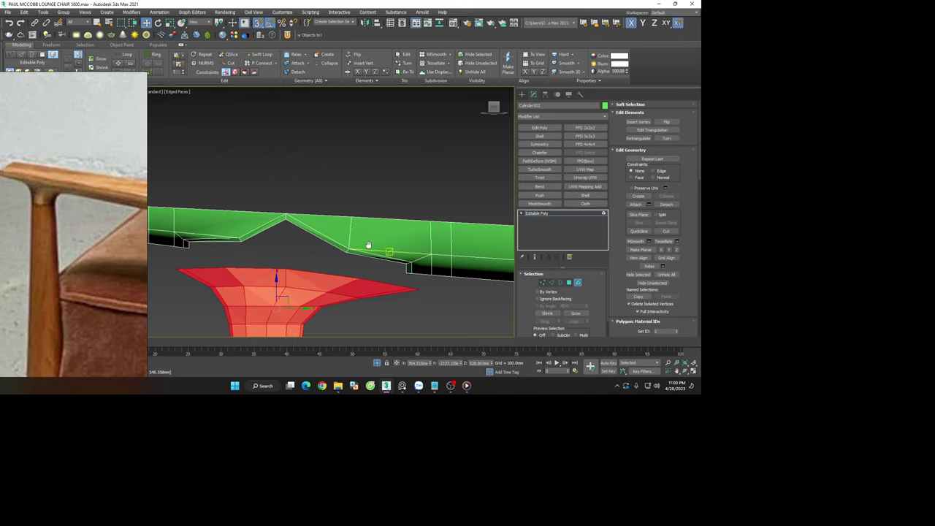
middle_click_drag(367, 246, 334, 193)
left_click_drag(331, 189, 331, 175)
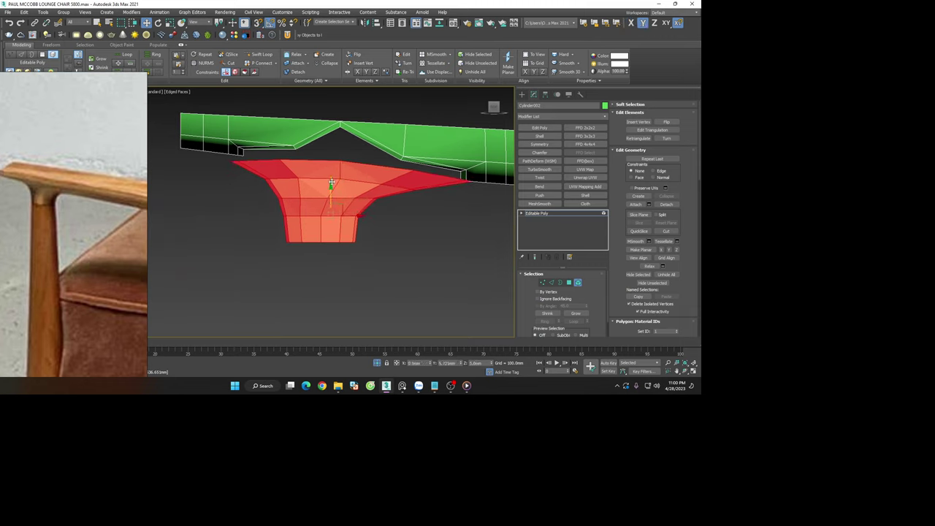
mouse_move(332, 174)
middle_mouse_down("alt")
mouse_move(354, 163)
mouse_move(538, 246)
middle_mouse_up("alt")
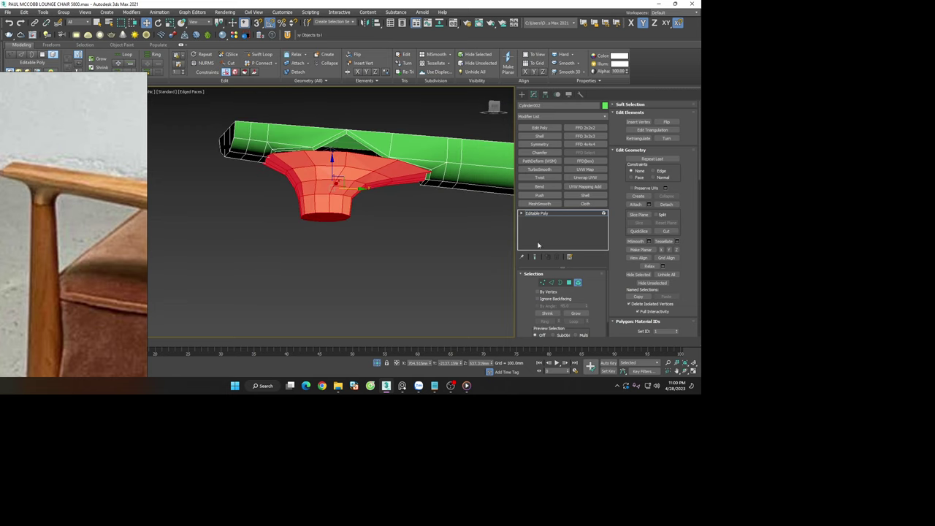
Bridge the joint piece's open border into the bar's hole
left_click(560, 283)
left_click(296, 185)
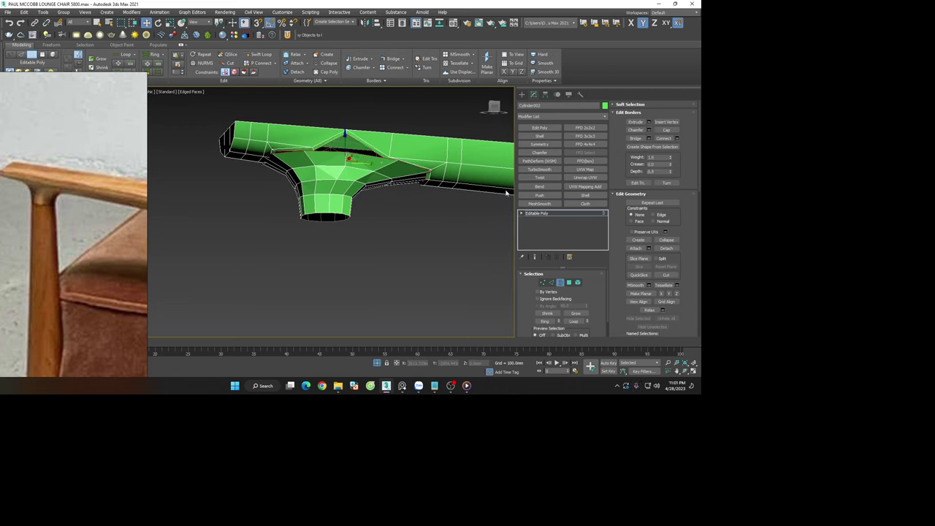
left_click(633, 139)
middle_click_drag(398, 163, 405, 175, "alt")
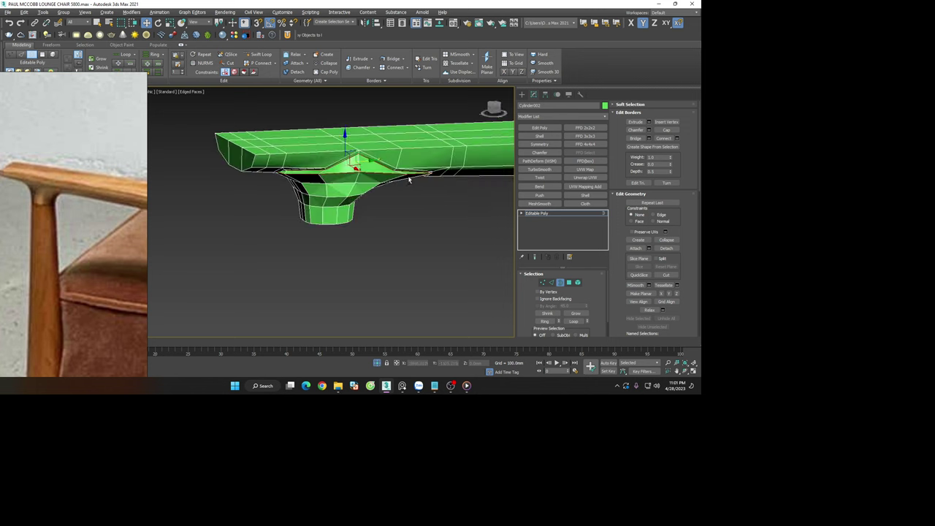
scroll(349, 151, "up", 4)
Select the edge loop around the newly bridged joint
key("2")
left_click(347, 145)
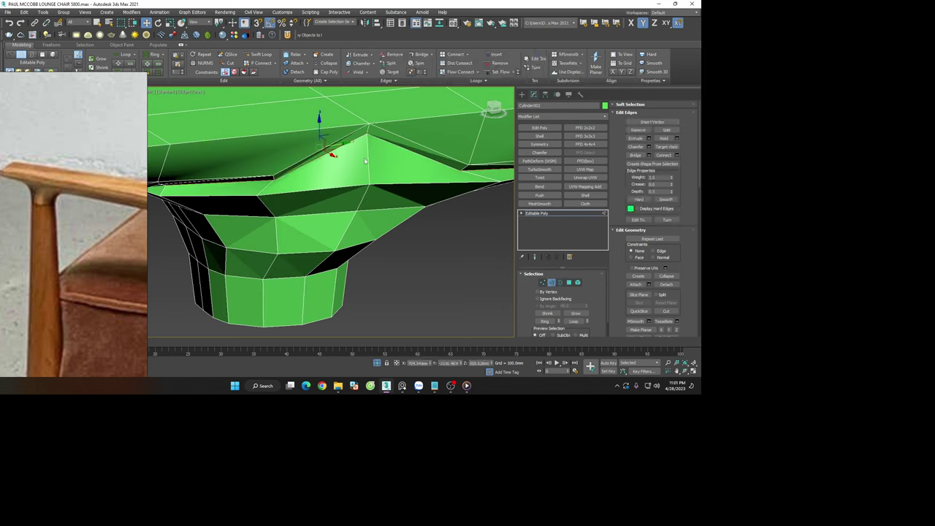
key("alt+space")
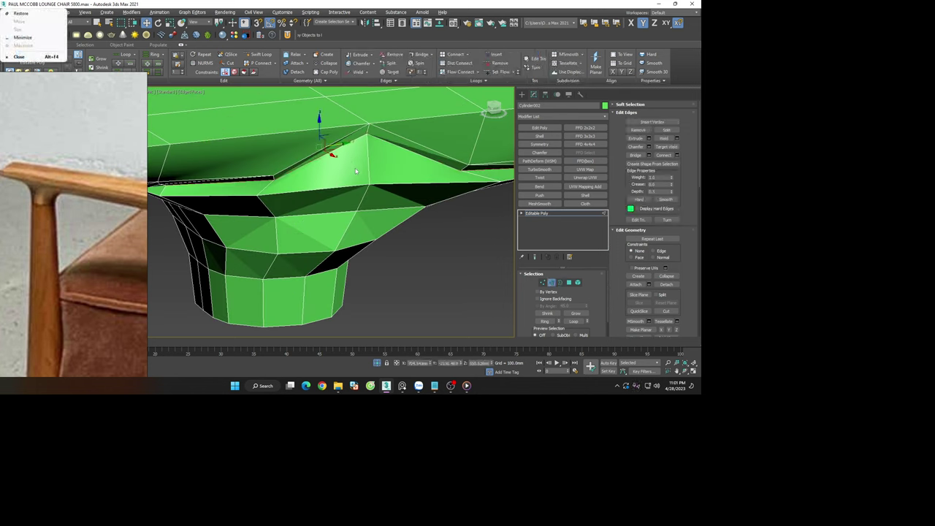
left_click(331, 187)
double_click(331, 187)
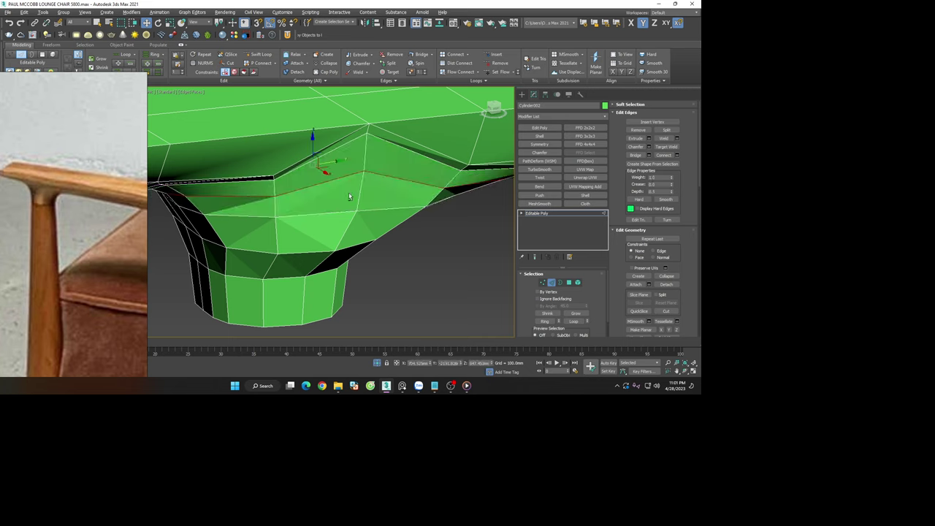
scroll(342, 185, "down", 5)
Refine the top ridge edge selection and restrict movement to the X axis
middle_click_drag(338, 151, 318, 136, "alt")
scroll(334, 152, "up", 2)
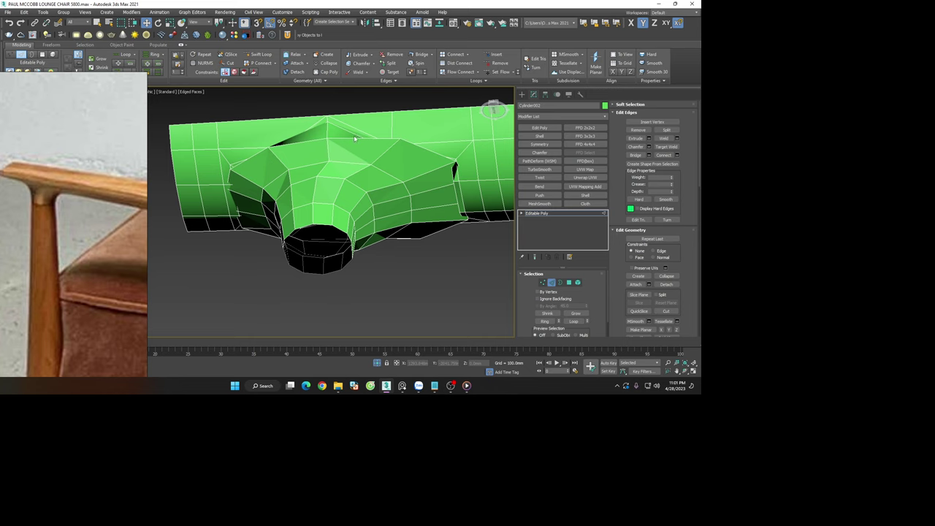
left_click(353, 137)
middle_click_drag(367, 158, 349, 174, "alt")
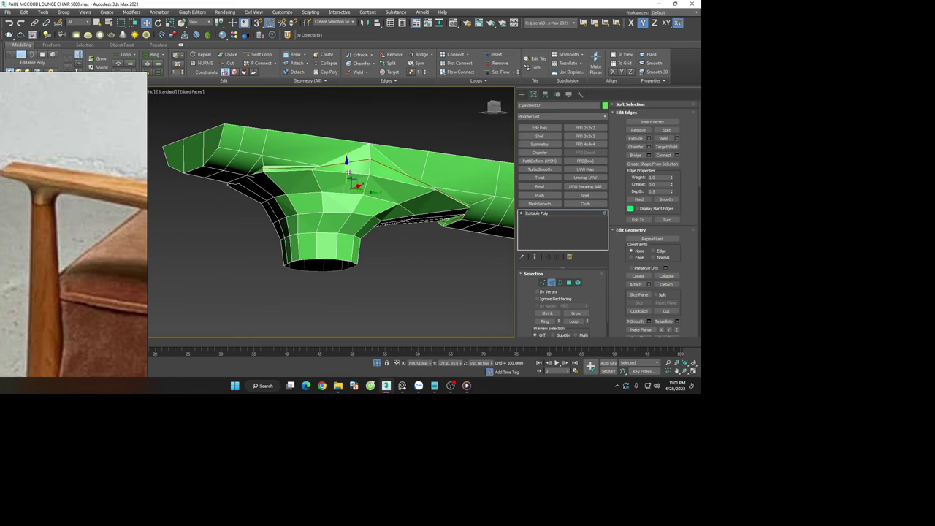
left_click(334, 173)
scroll(350, 155, "up", 2)
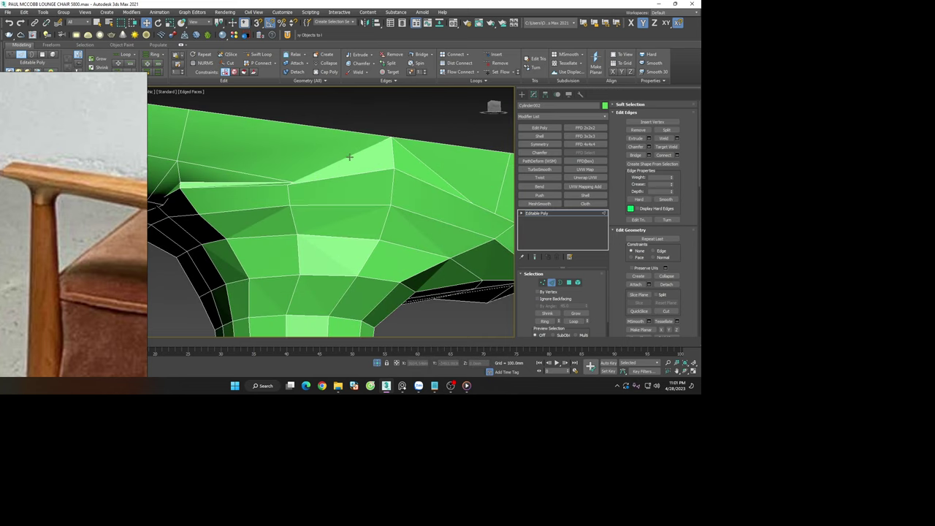
key("F5")
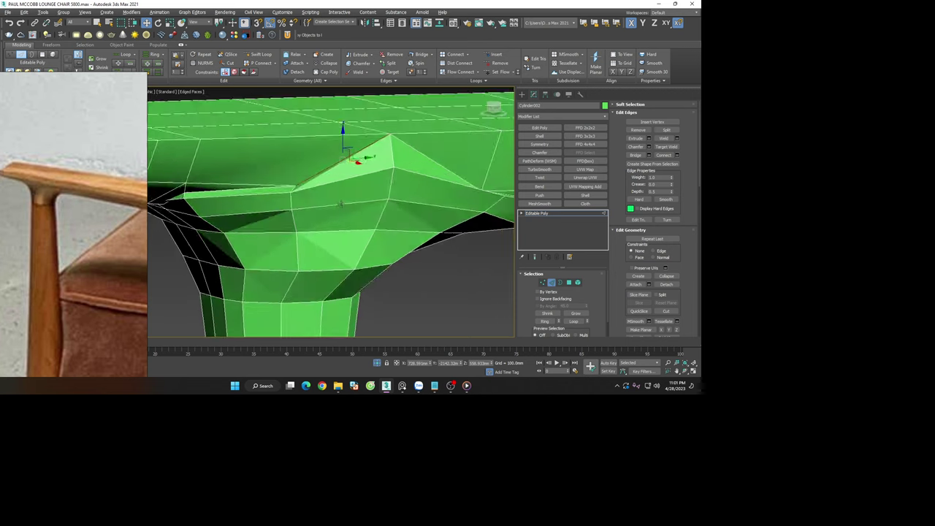
middle_click_drag(330, 184, 298, 181, "alt")
Select the edge chain along the joint's crease and check the underside
key("1")
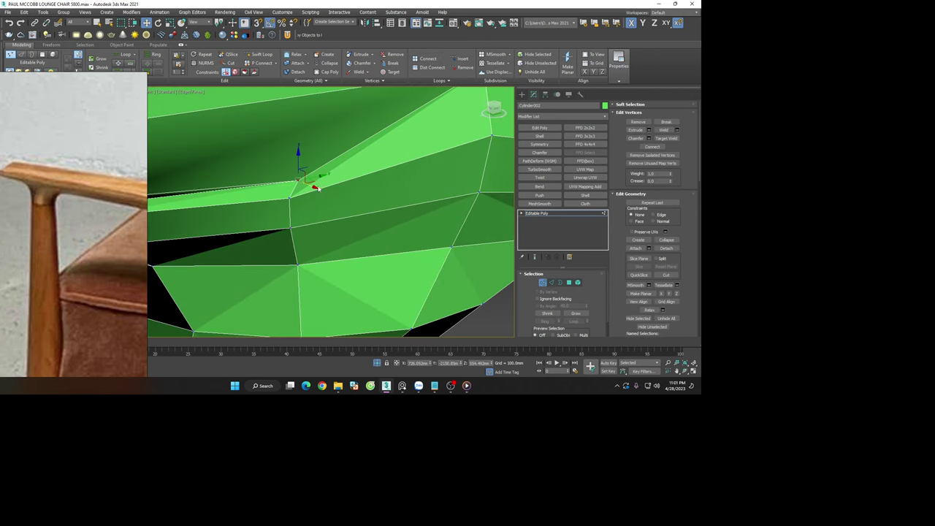
scroll(320, 187, "down", 2)
mouse_move(322, 186)
middle_mouse_down("alt")
mouse_move(300, 157)
mouse_move(378, 148)
mouse_move(345, 184)
middle_mouse_up("alt")
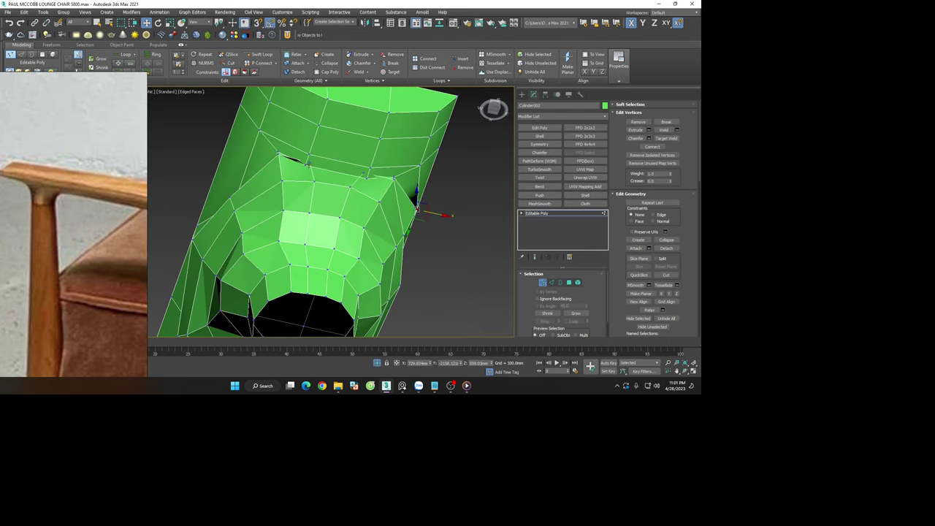
scroll(309, 163, "up", 4)
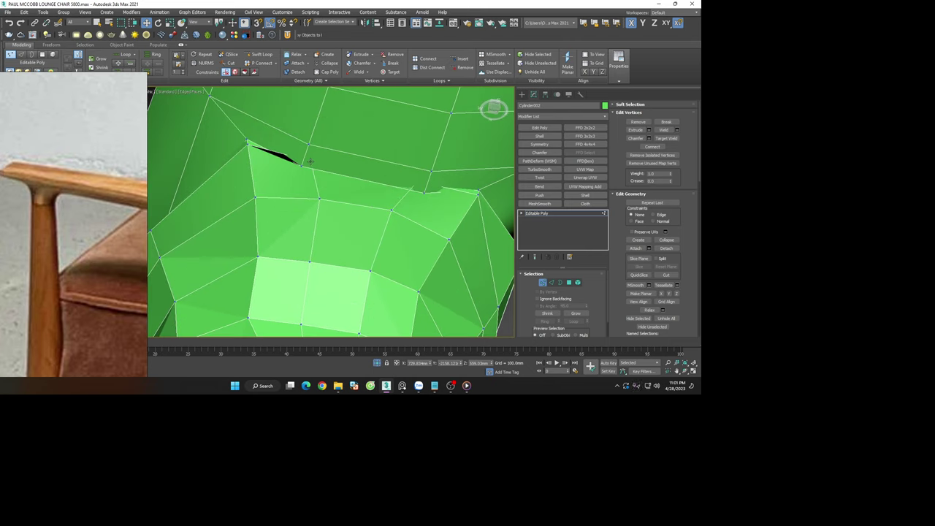
key("2")
double_click(241, 151)
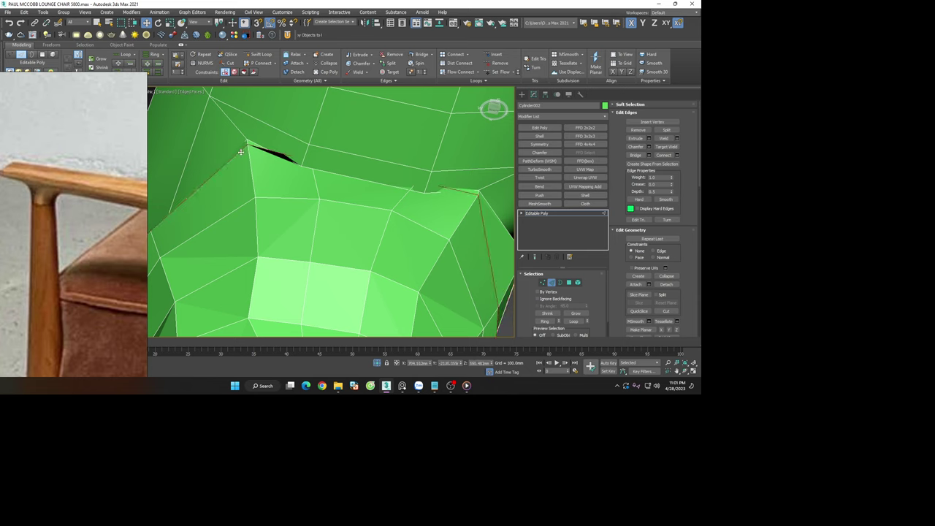
mouse_move(334, 180)
middle_mouse_down("alt")
mouse_move(361, 159)
mouse_move(302, 184)
mouse_move(323, 212)
mouse_move(317, 189)
mouse_move(335, 165)
mouse_move(369, 210)
mouse_move(323, 209)
mouse_move(317, 198)
mouse_move(314, 215)
mouse_move(374, 188)
middle_mouse_up("alt")
key("1")
Select a crease vertex and inspect the joint opening from several angles
scroll(321, 209, "up", 5)
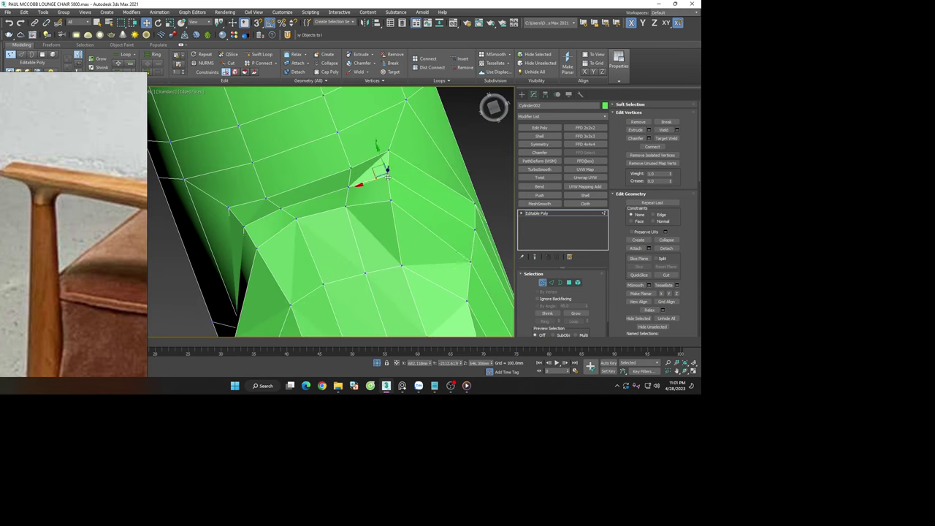
mouse_move(380, 231)
middle_mouse_down("alt")
mouse_move(399, 211)
mouse_move(365, 249)
mouse_move(370, 273)
mouse_move(255, 241)
middle_mouse_up("alt")
left_click(361, 233)
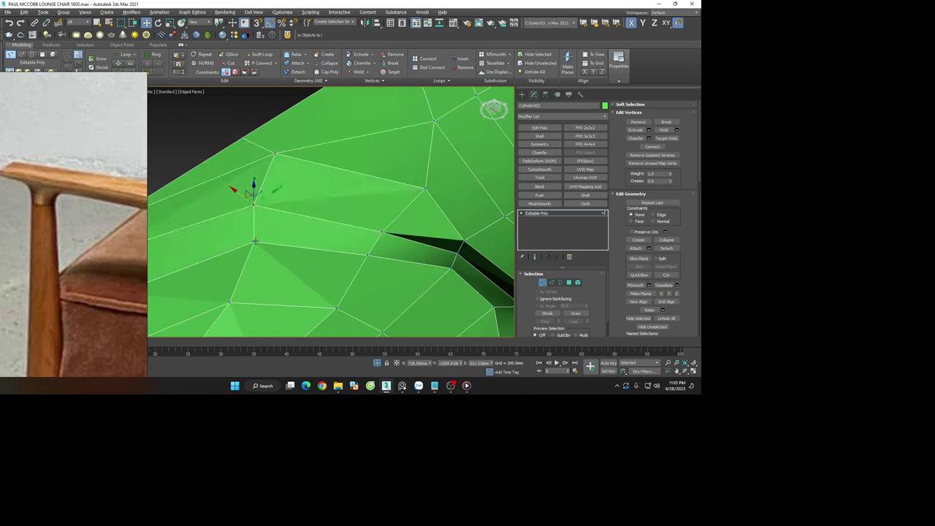
scroll(255, 241, "down", 5)
mouse_move(382, 178)
middle_mouse_down("alt")
mouse_move(393, 201)
mouse_move(369, 186)
mouse_move(385, 199)
mouse_move(392, 183)
mouse_move(311, 152)
middle_mouse_up("alt")
scroll(365, 183, "up", 5)
scroll(285, 139, "down", 2)
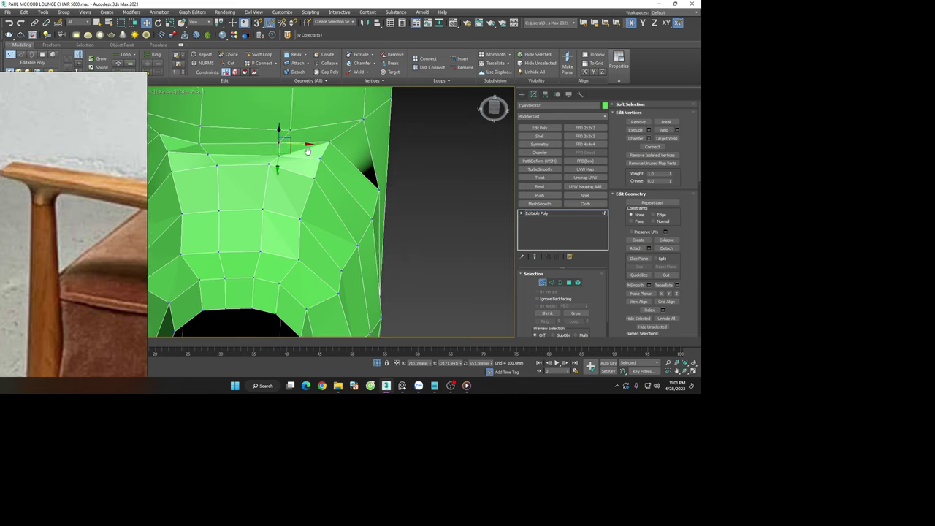
scroll(287, 143, "down", 2)
scroll(307, 153, "down", 3)
middle_click_drag(329, 170, 293, 173, "alt")
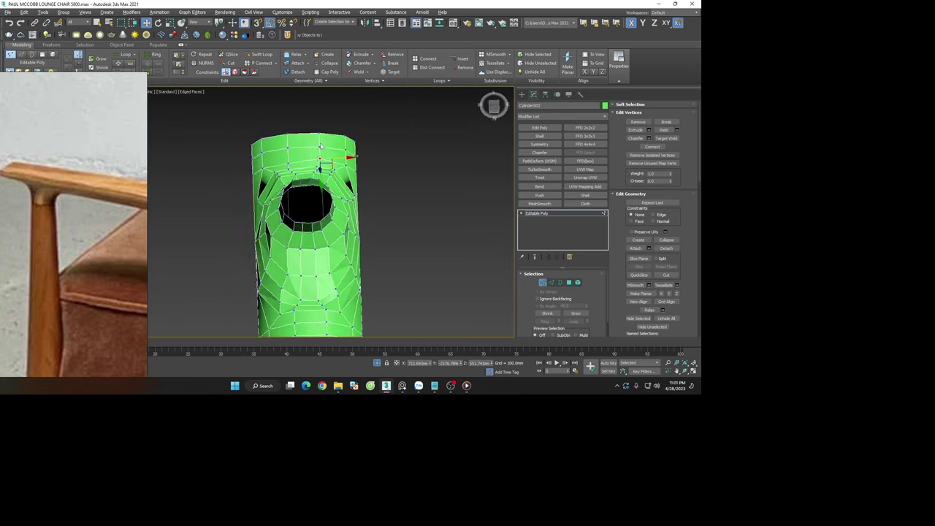
scroll(293, 173, "up", 3)
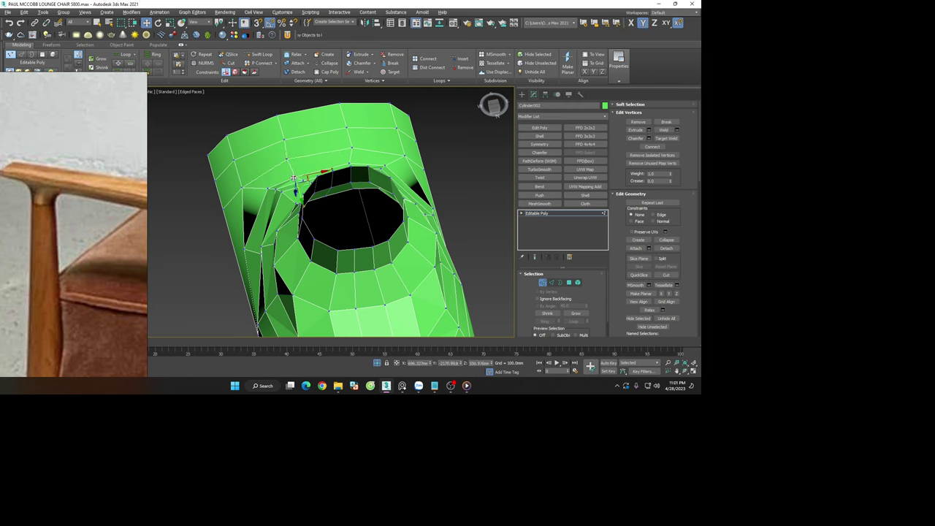
middle_click_drag(293, 170, 298, 177, "alt")
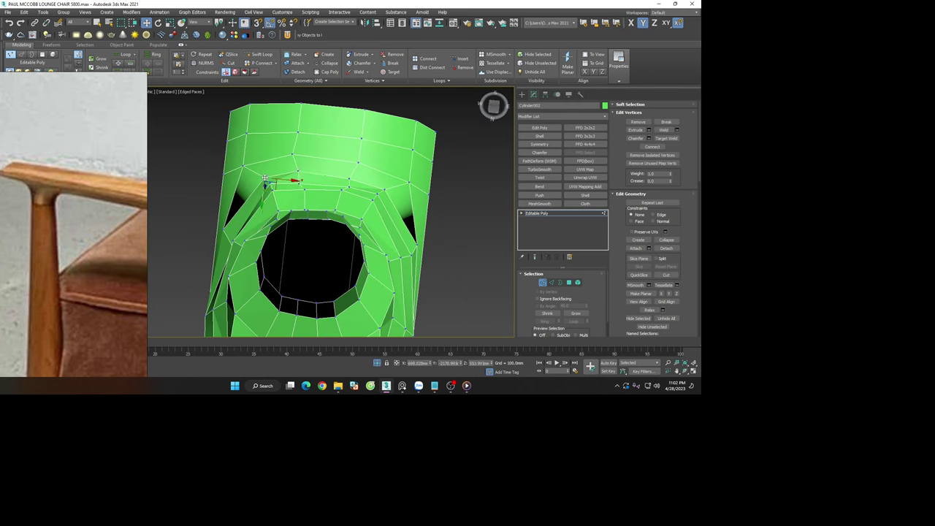
mouse_move(281, 197)
middle_mouse_down("alt")
mouse_move(327, 206)
mouse_move(355, 273)
middle_mouse_up("alt")
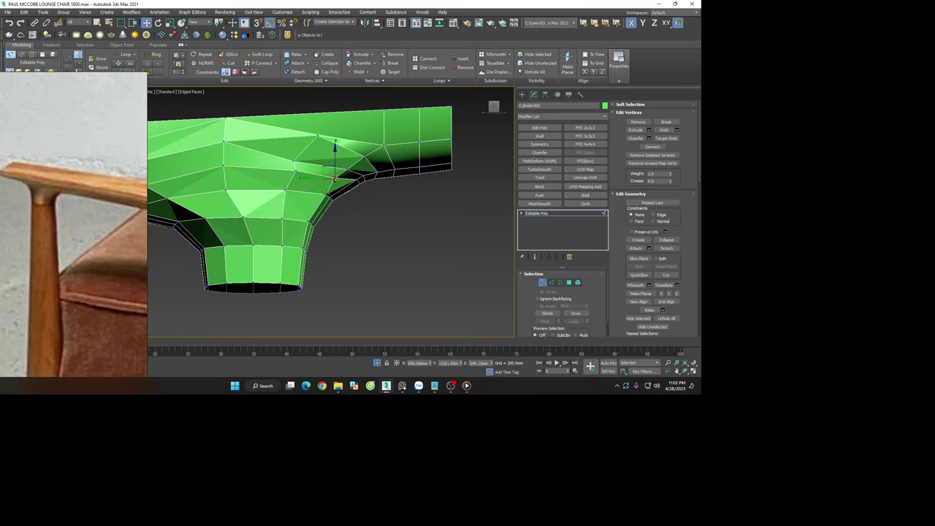
mouse_move(285, 157)
middle_mouse_down("alt")
mouse_move(246, 144)
mouse_move(318, 130)
mouse_move(342, 177)
middle_mouse_up("alt")
In front view, pull the rail's top vertices above the hole upward to bulge the faces
left_click(493, 107)
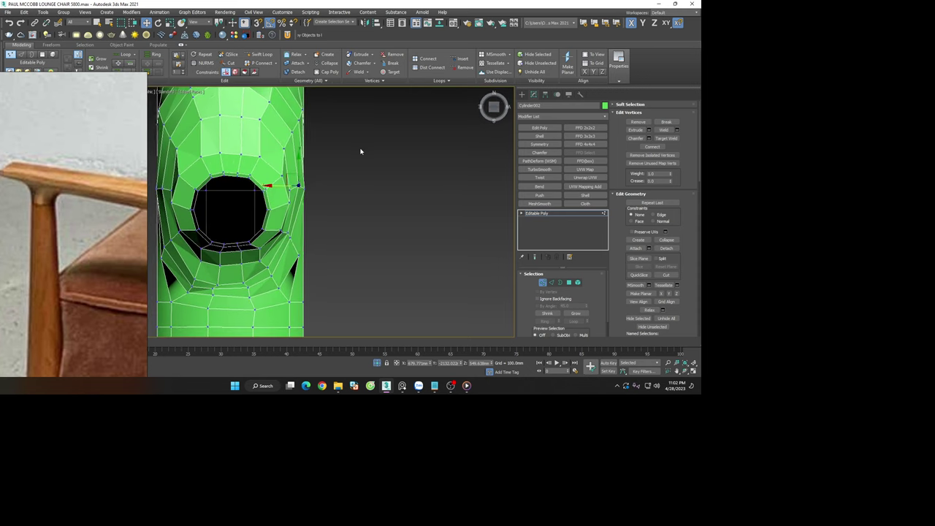
scroll(296, 114, "up", 3)
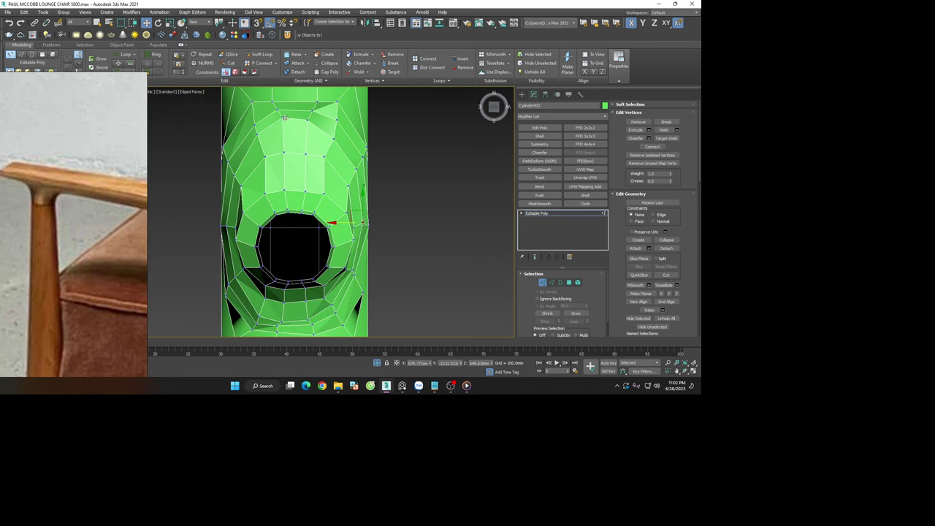
left_click(285, 119)
left_click_drag(312, 124, 319, 123)
left_click(308, 123)
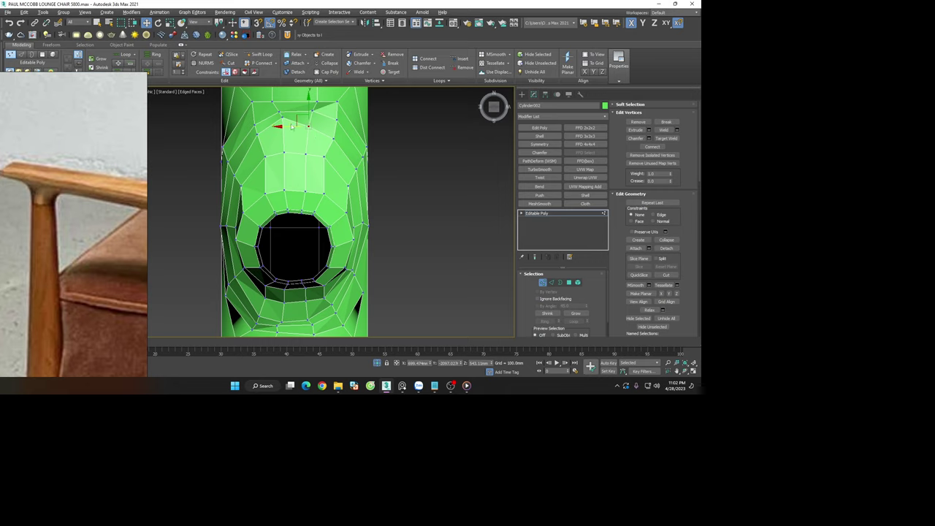
left_click(282, 119)
left_click_drag(377, 140, 416, 149)
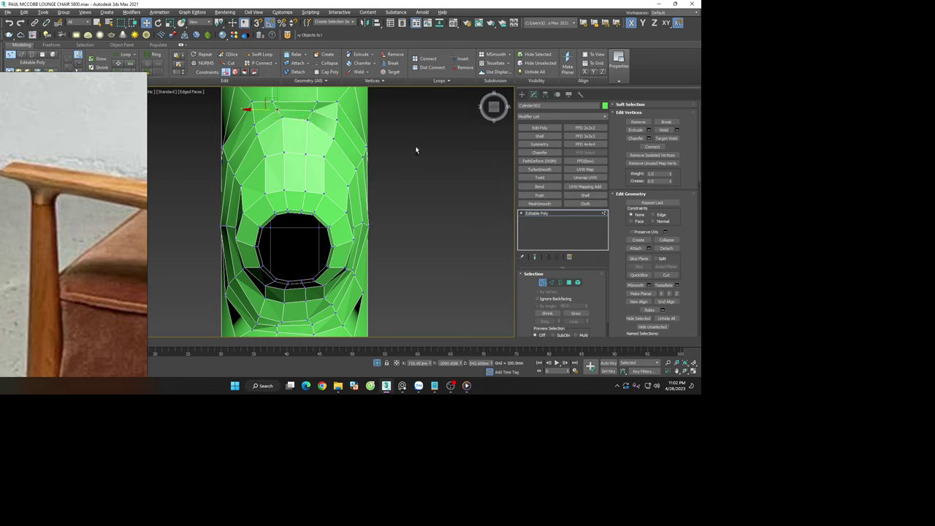
scroll(417, 148, "down", 2)
mouse_move(416, 149)
middle_mouse_down("alt")
mouse_move(379, 178)
mouse_move(390, 202)
middle_mouse_up("alt")
left_click(542, 284)
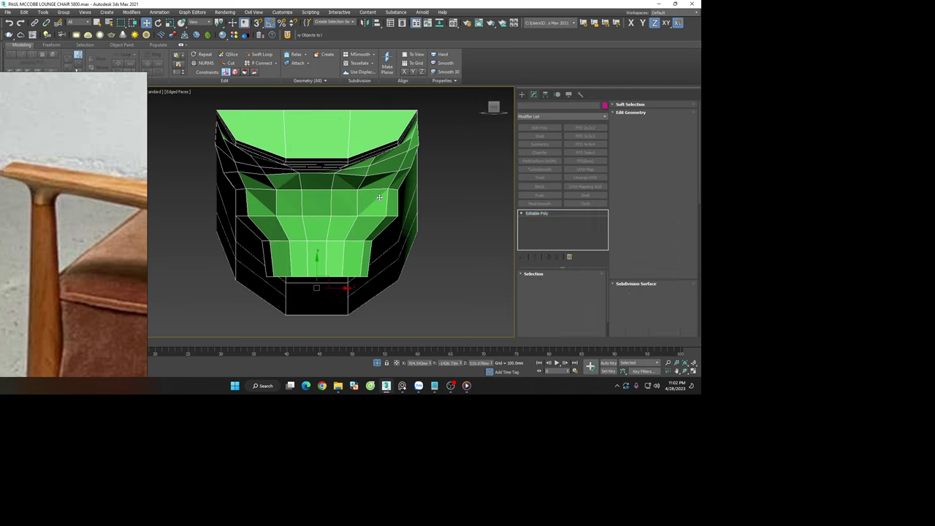
Add TurboSmooth to the rail and inspect the smoothed joint and tube end, with edges hidden and shown
left_click(539, 169)
key("F4")
mouse_move(468, 196)
middle_mouse_down("alt")
mouse_move(399, 202)
mouse_move(345, 159)
mouse_move(348, 198)
mouse_move(324, 219)
mouse_move(401, 131)
mouse_move(401, 173)
mouse_move(340, 233)
middle_mouse_up("alt")
scroll(399, 202, "up", 5)
scroll(351, 180, "down", 5)
scroll(348, 184, "up", 5)
scroll(409, 221, "up", 3)
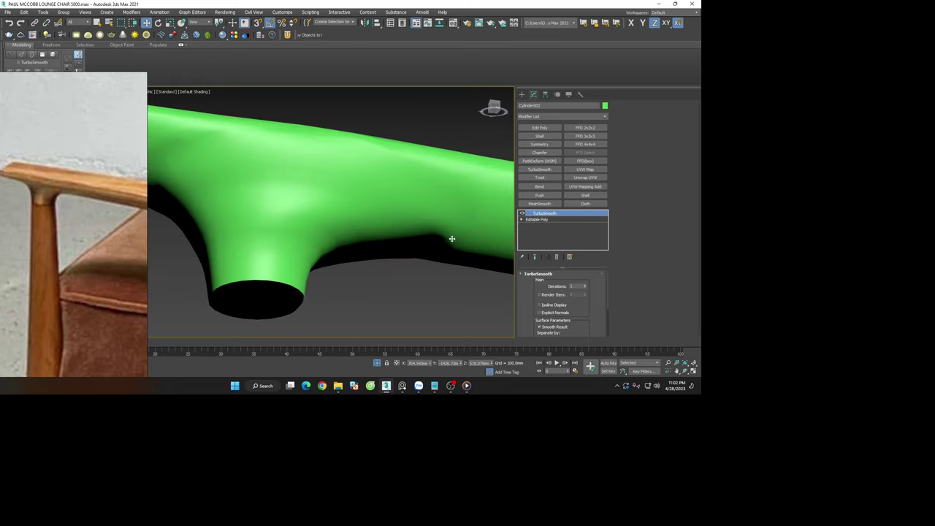
key("F4")
scroll(451, 239, "down", 3)
middle_click_drag(452, 238, 419, 172, "alt")
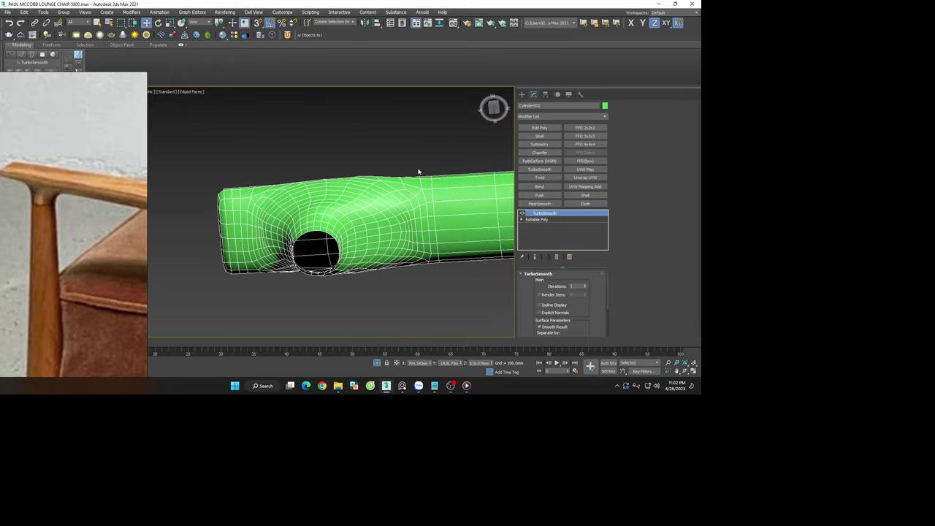
Raise TurboSmooth iterations to 2, inspect the leg hole, then delete TurboSmooth
left_click(584, 285)
key("F4")
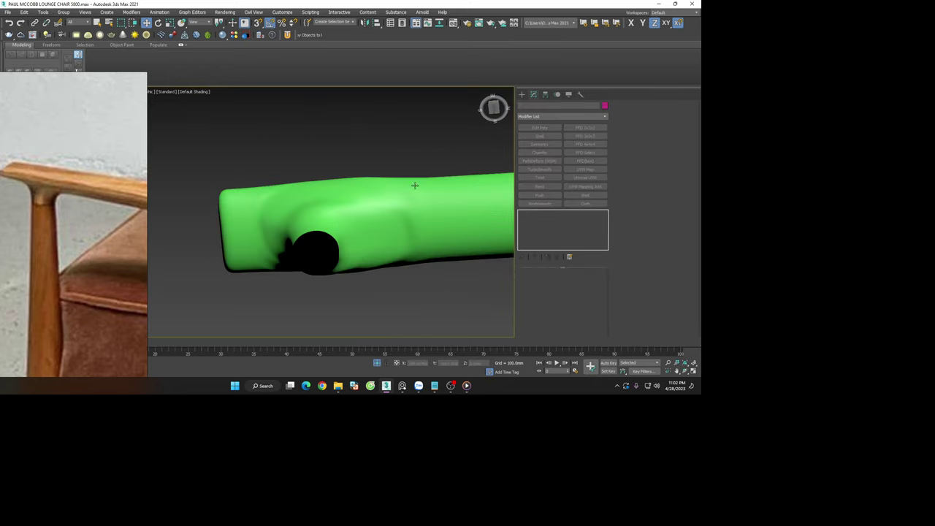
scroll(418, 198, "down", 2)
middle_click_drag(418, 198, 420, 130, "alt")
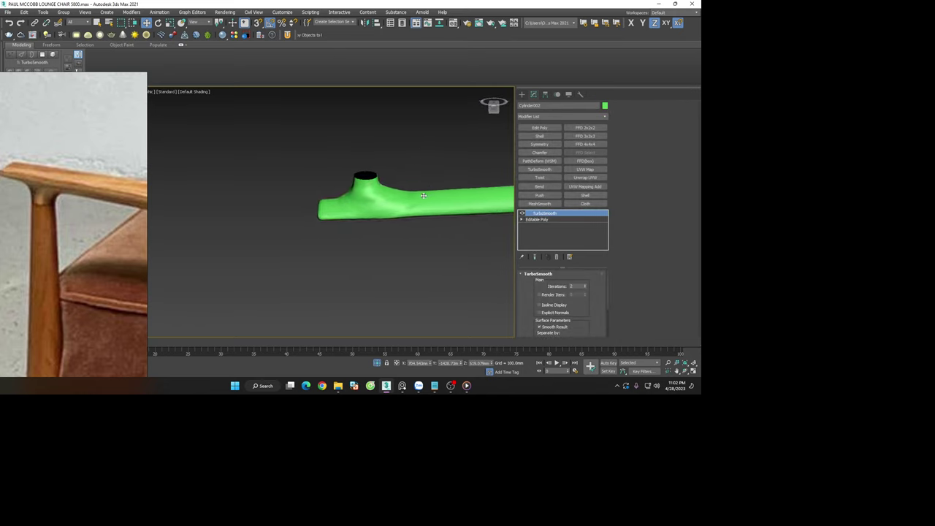
scroll(422, 198, "up", 5)
left_click(556, 258)
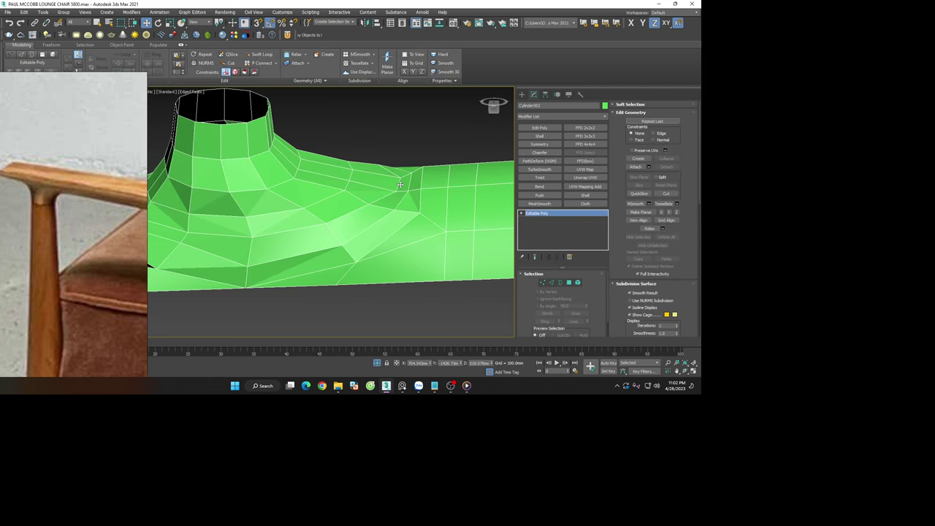
scroll(421, 192, "up", 3)
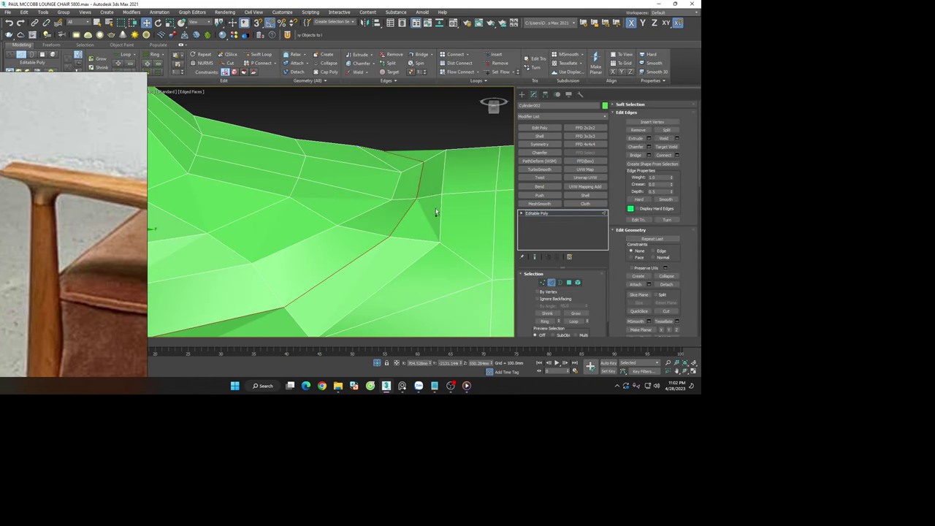
Remove two edge loops beside the leg joint with Ctrl+Backspace
left_click(439, 217)
double_click(398, 189)
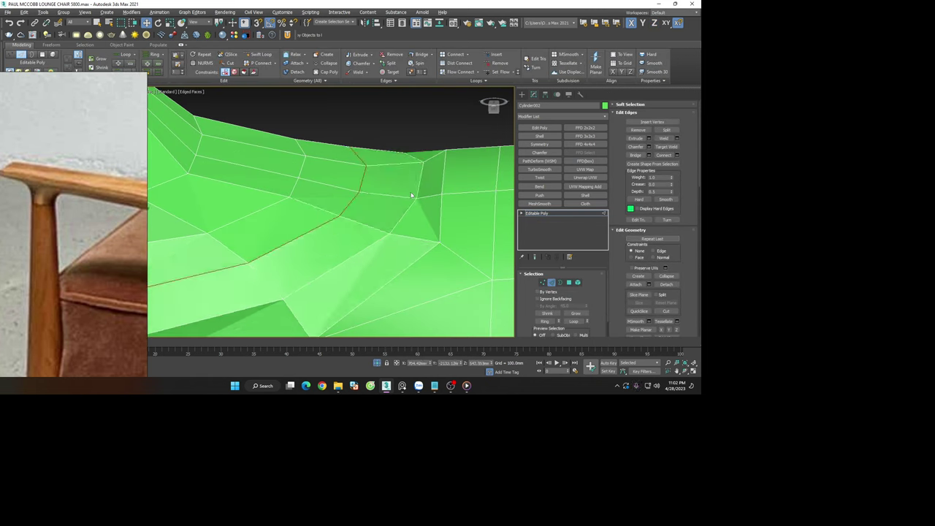
key("ctrl+BackSpace")
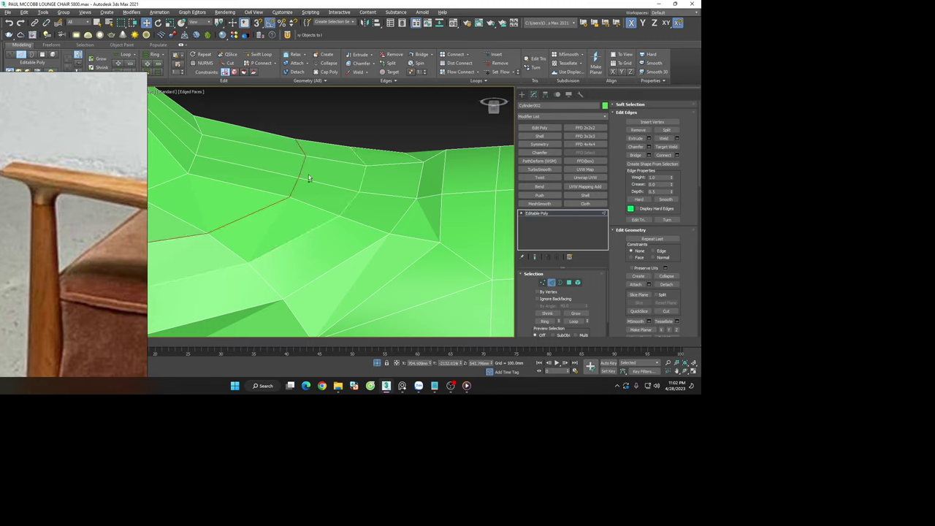
middle_click_drag(374, 182, 366, 181, "alt")
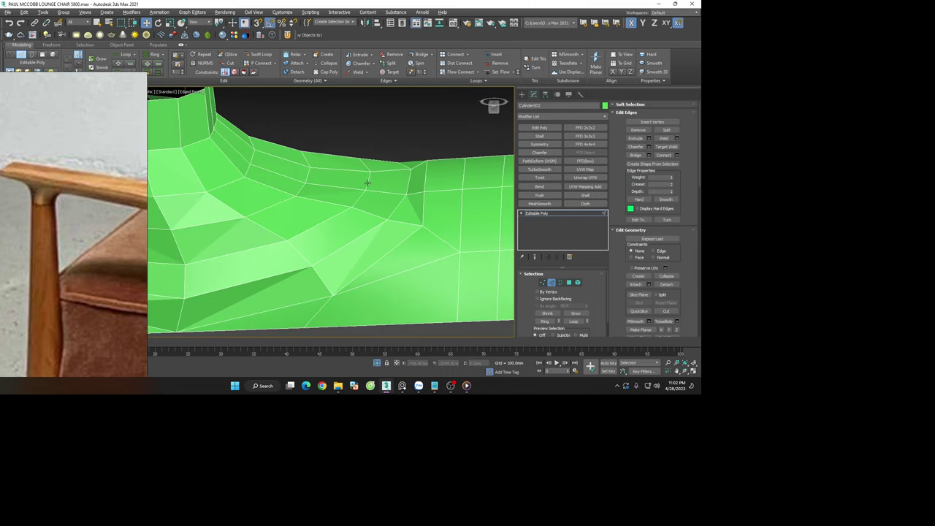
double_click(367, 183)
key("ctrl+BackSpace")
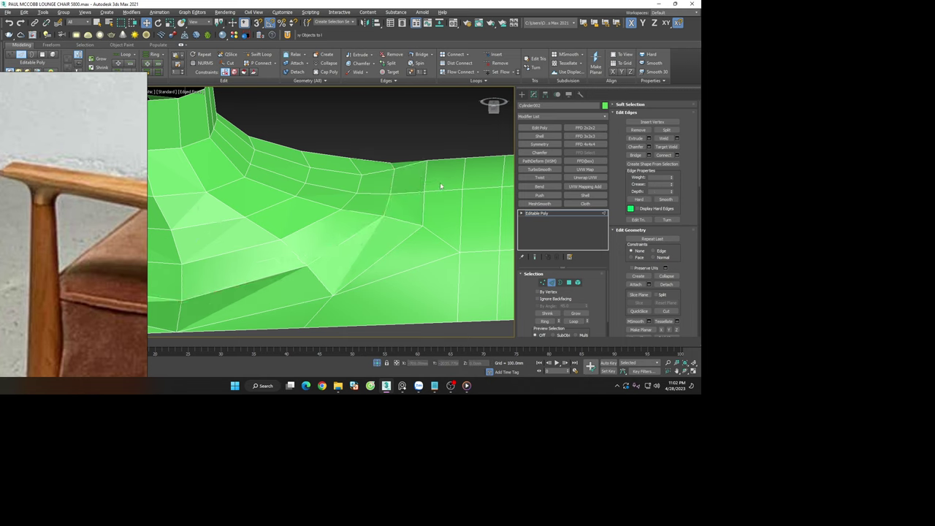
Switch to Vertex mode and inspect the flared underside of the joint
scroll(438, 183, "down", 3)
scroll(359, 187, "up", 2)
scroll(329, 211, "up", 2)
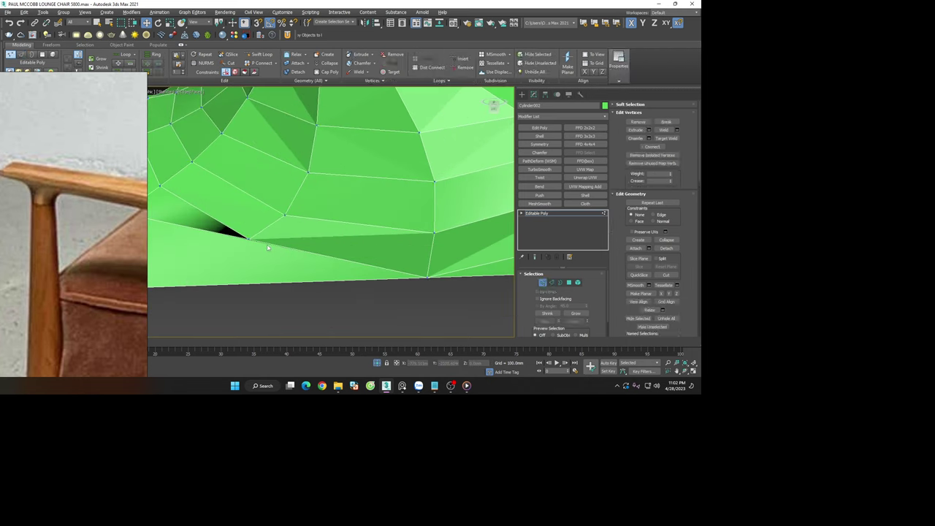
key("1")
scroll(307, 234, "down", 2)
scroll(276, 259, "up", 2)
mouse_move(276, 260)
middle_mouse_down("alt")
mouse_move(280, 271)
mouse_move(340, 284)
mouse_move(363, 233)
middle_mouse_up("alt")
scroll(363, 233, "up", 3)
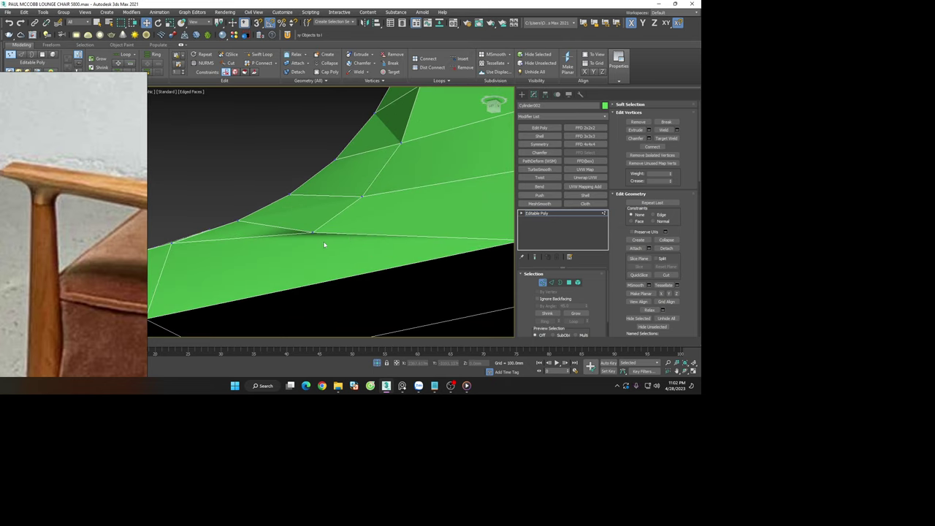
Reapply TurboSmooth to the rail with mesh edges hidden
left_click(543, 283)
left_click(539, 168)
key("F4")
Inspect the smoothed rail from the side and above, then delete TurboSmooth
scroll(409, 264, "down", 4)
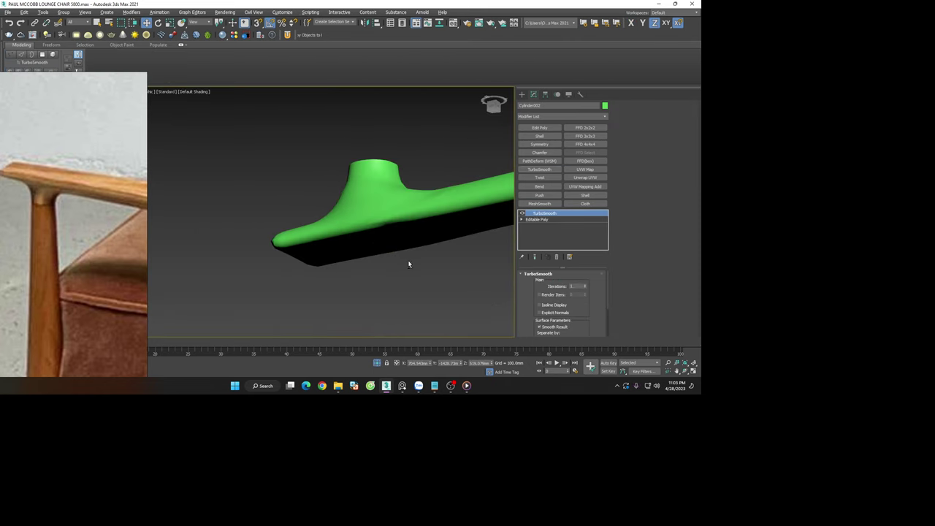
mouse_move(408, 264)
middle_mouse_down("alt")
mouse_move(416, 279)
mouse_move(375, 291)
mouse_move(434, 261)
middle_mouse_up("alt")
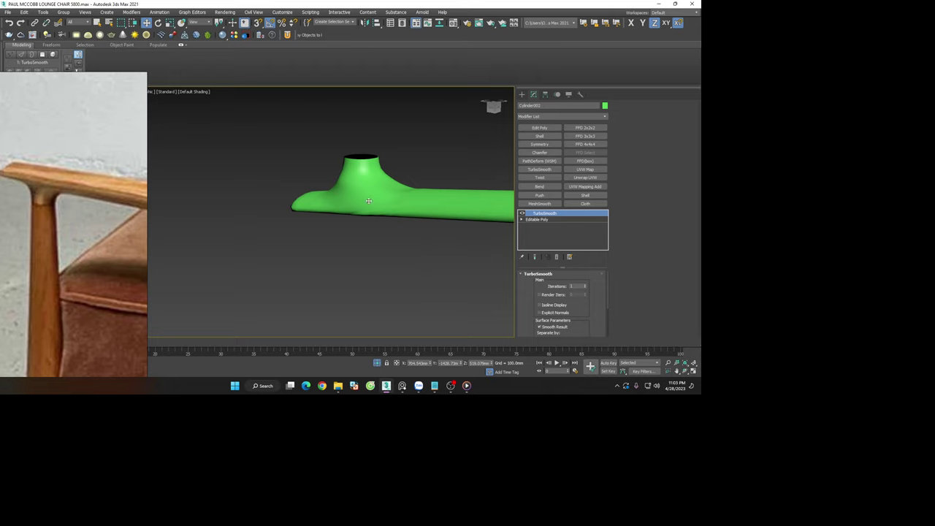
mouse_move(369, 200)
middle_mouse_down("alt")
mouse_move(380, 233)
mouse_move(431, 290)
mouse_move(446, 212)
mouse_move(455, 261)
mouse_move(401, 294)
mouse_move(391, 162)
mouse_move(379, 166)
mouse_move(359, 211)
mouse_move(328, 162)
middle_mouse_up("alt")
scroll(250, 227, "up", 5)
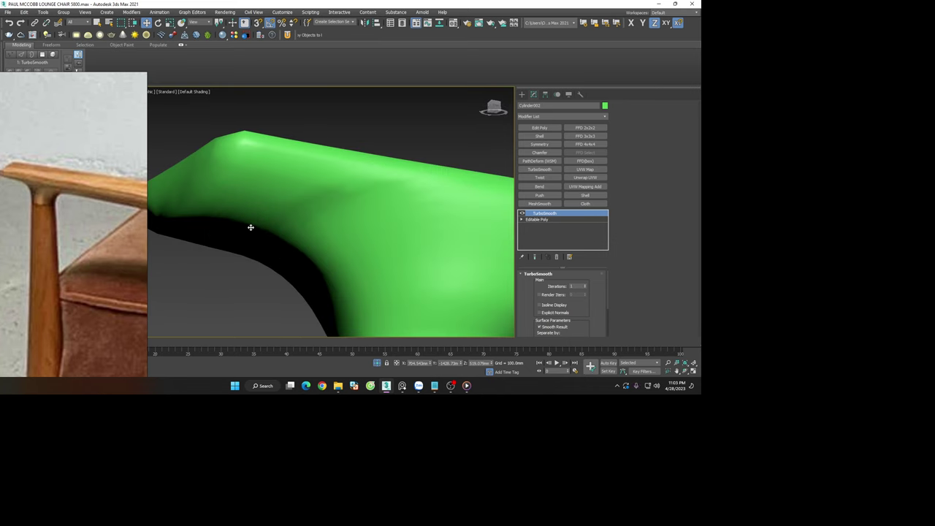
left_click(557, 257)
In Vertex mode, select a vertex at the bend, then clear the selection
key("1")
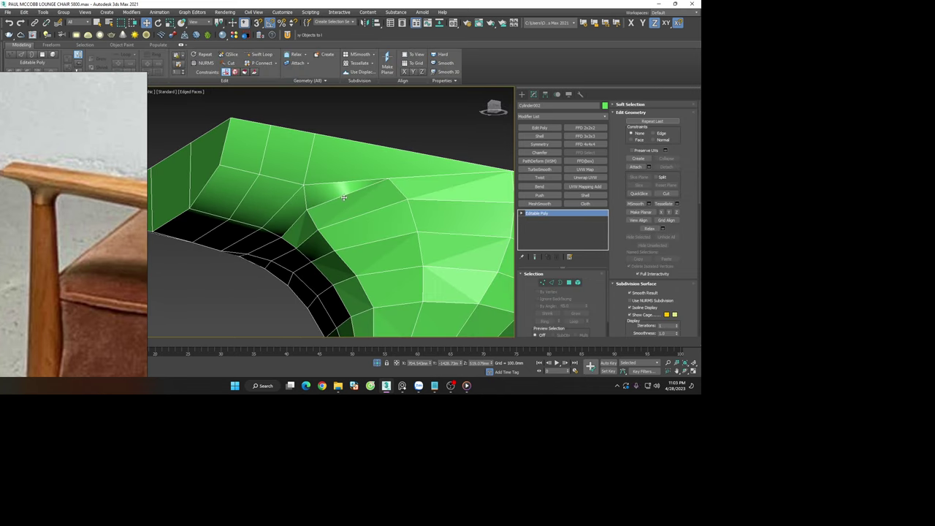
scroll(411, 173, "up", 2)
left_click(410, 173)
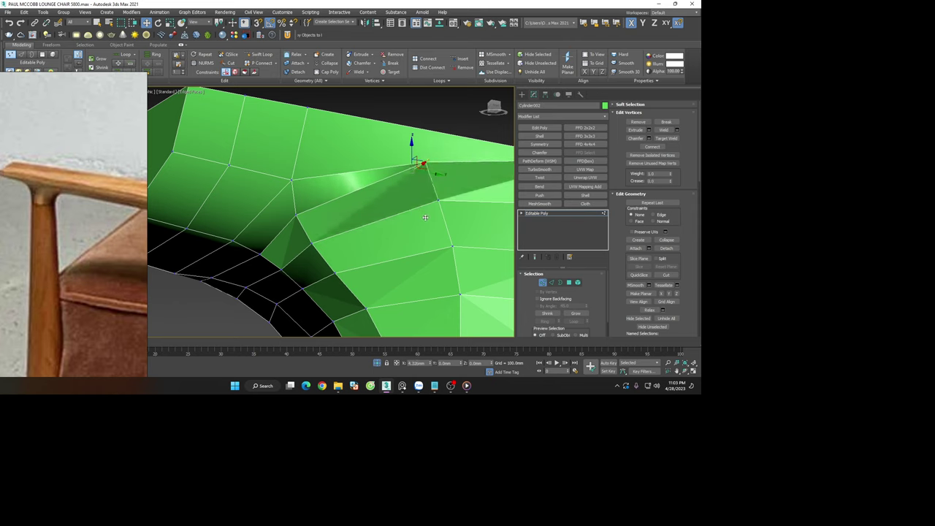
left_click(338, 138)
scroll(338, 138, "down", 4)
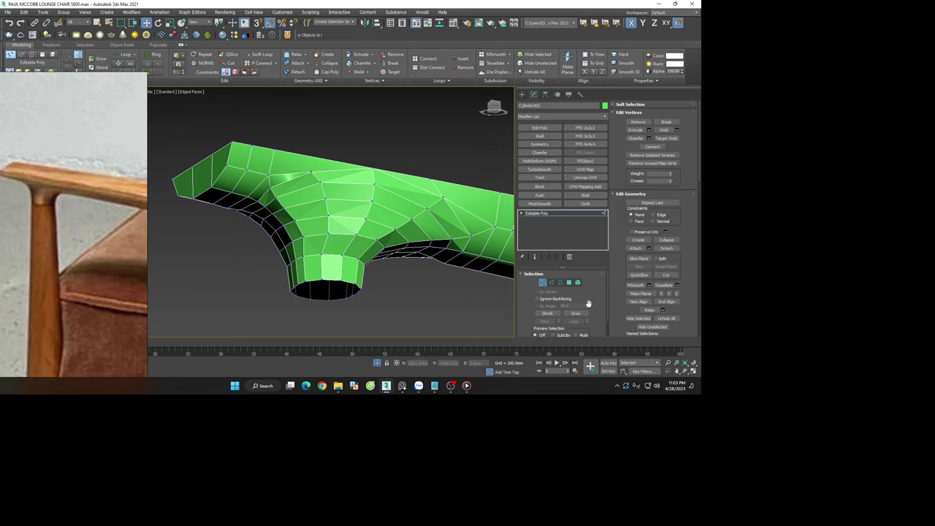
Reapply smoothing to the rail with edges hidden, then reselect the rail
left_click(546, 214)
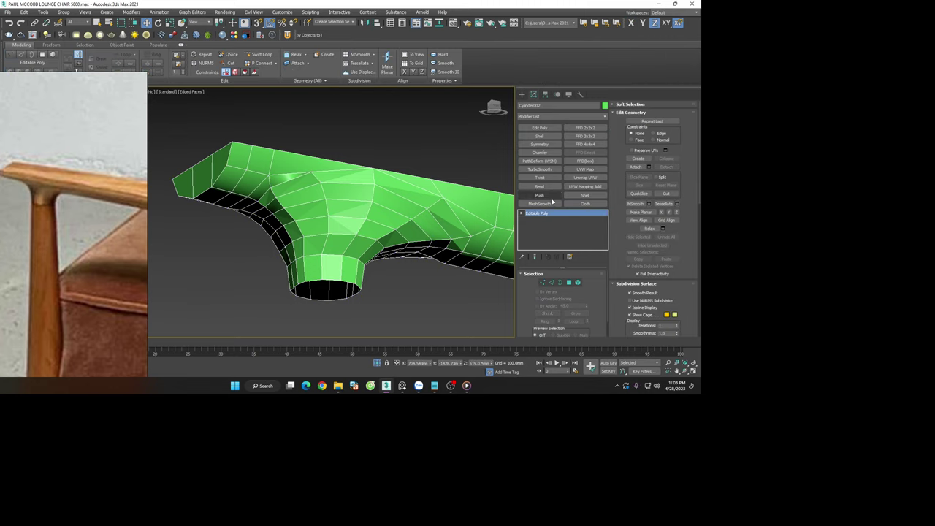
left_click(553, 201)
scroll(347, 160, "up", 3)
left_click(361, 138)
key("F4")
scroll(368, 185, "down", 3)
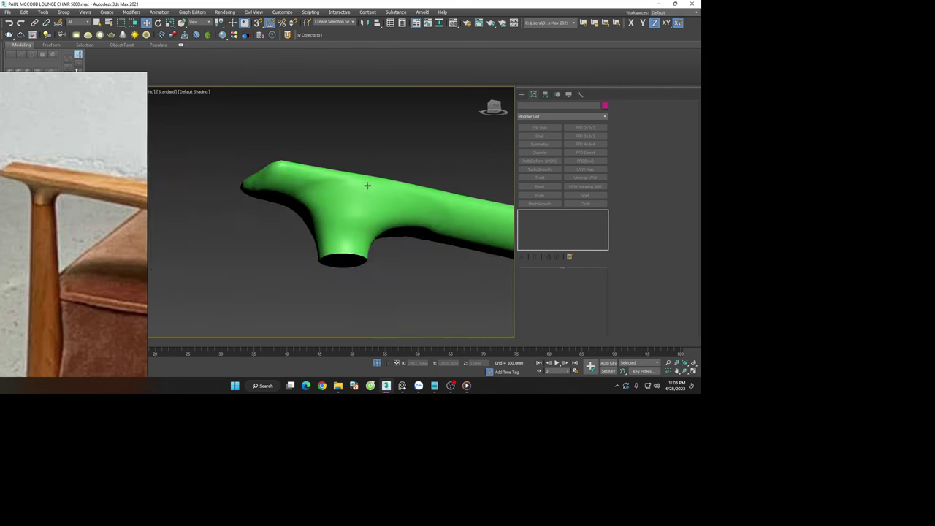
left_click(366, 186)
Remove the smoothing again and select a vertex on top of the rail in Vertex mode
mouse_move(422, 219)
middle_mouse_down("alt")
mouse_move(428, 207)
mouse_move(395, 192)
mouse_move(408, 131)
middle_mouse_up("alt")
scroll(412, 210, "up", 3)
left_click(557, 257)
key("F4")
key("1")
left_click(420, 201)
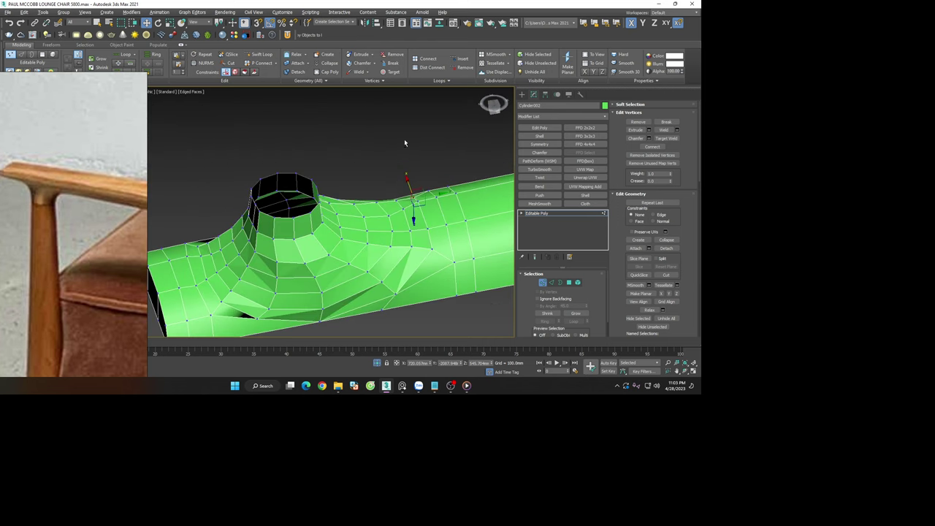
Open the Freeform paint deform tools, set brush size, and push out the fold in the joint surface
key("1")
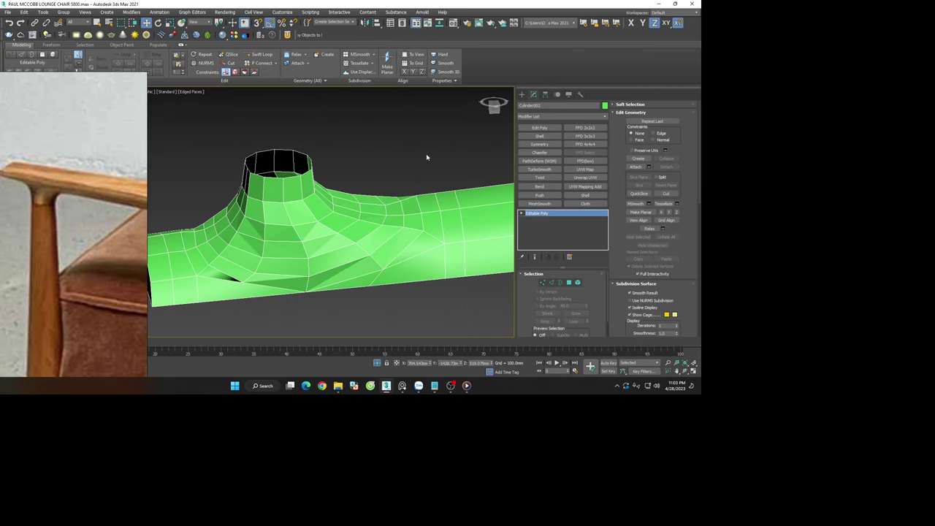
key("1")
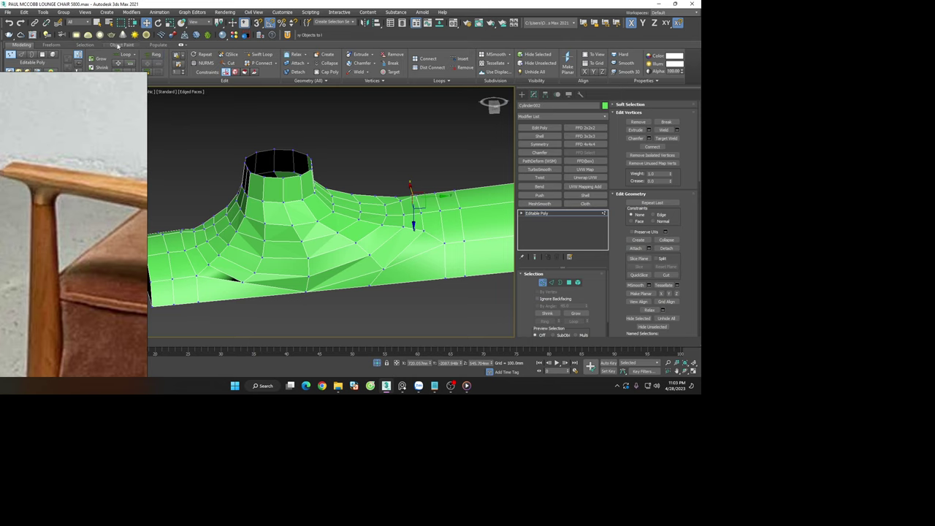
left_click(64, 45)
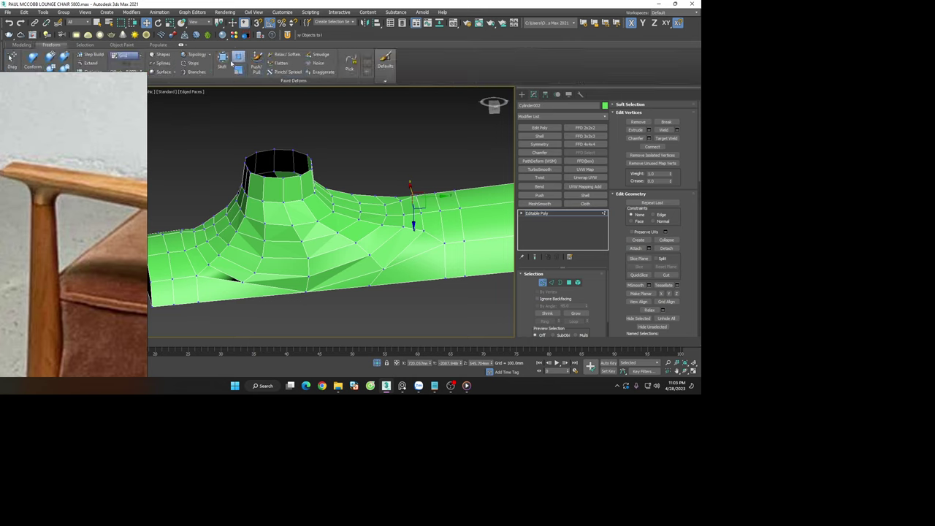
mouse_move(409, 212)
middle_mouse_down("alt")
mouse_move(390, 233)
mouse_move(175, 119)
middle_mouse_up("alt")
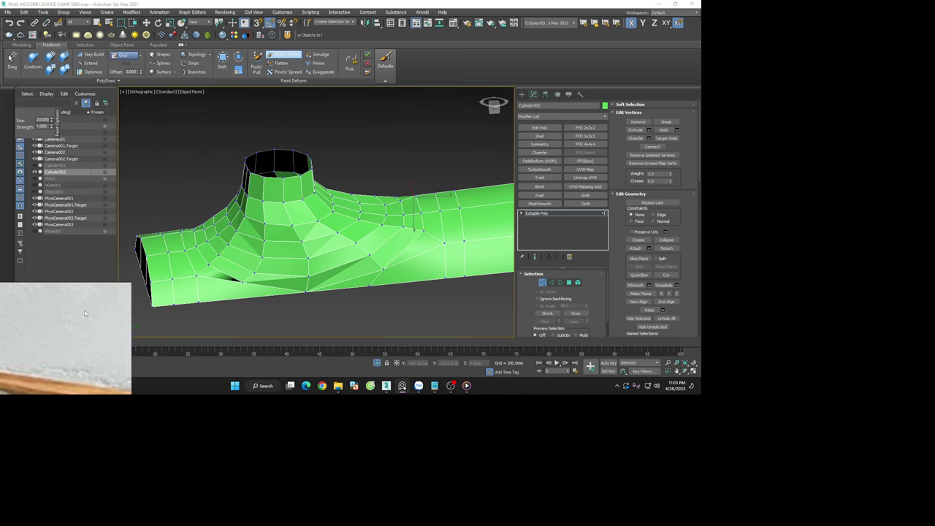
double_click(44, 119)
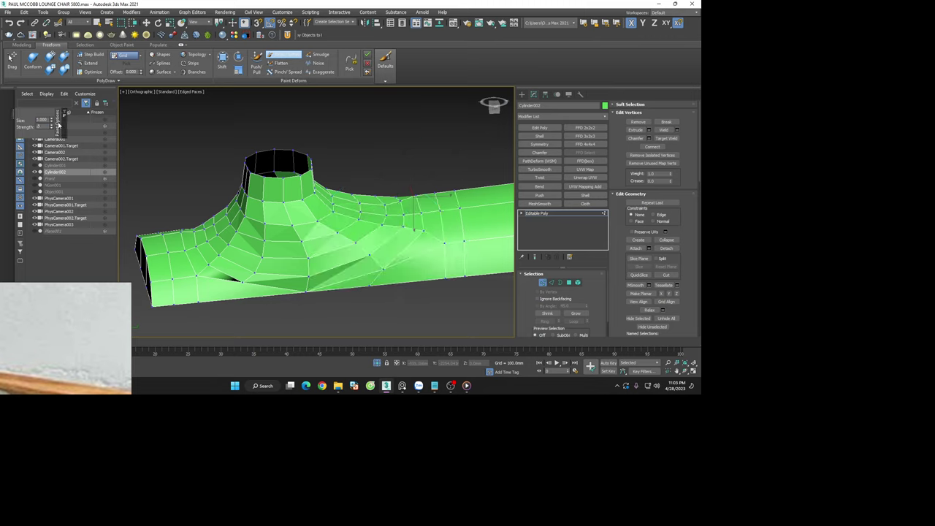
mouse_move(291, 271)
left_mouse_down()
mouse_move(229, 271)
mouse_move(365, 296)
mouse_move(372, 211)
mouse_move(441, 211)
mouse_move(372, 202)
mouse_move(431, 229)
mouse_move(234, 226)
mouse_move(212, 235)
mouse_move(213, 254)
mouse_move(219, 234)
mouse_move(330, 244)
mouse_move(309, 234)
mouse_move(405, 257)
left_mouse_up()
Switch to the Relax/Soften brush, adjust size and strength, and smooth the crease near the lower edge
key("w")
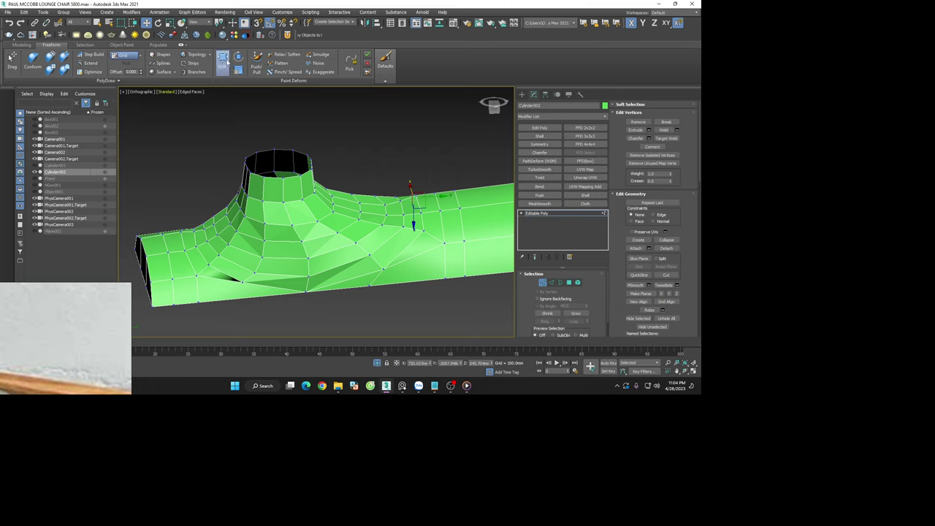
left_click(274, 57)
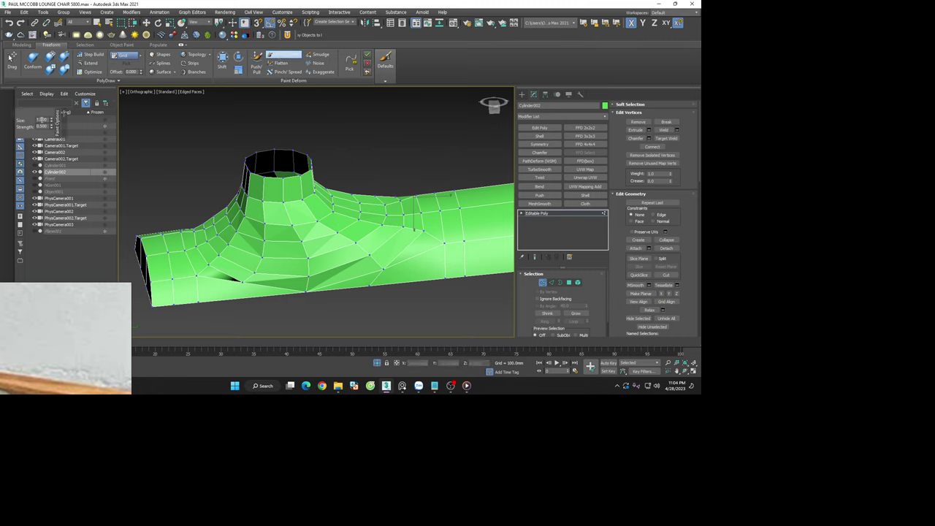
double_click(42, 119)
double_click(41, 126)
type("0.250")
mouse_move(250, 284)
left_mouse_down()
mouse_move(236, 271)
mouse_move(297, 284)
left_mouse_up()
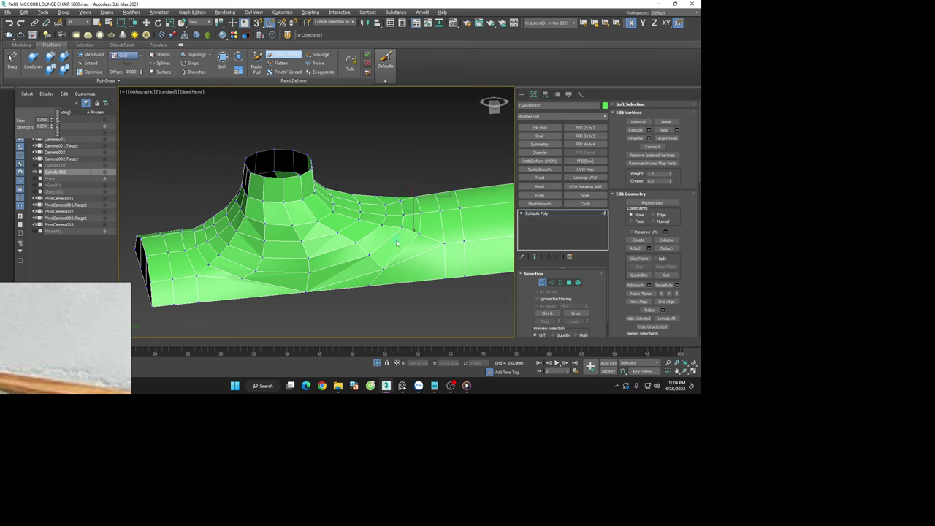
Reshape the tube's upper-left edge and fill the dark notch beside the opening
mouse_move(396, 243)
middle_mouse_down("alt")
mouse_move(387, 247)
mouse_move(396, 243)
middle_mouse_up("alt")
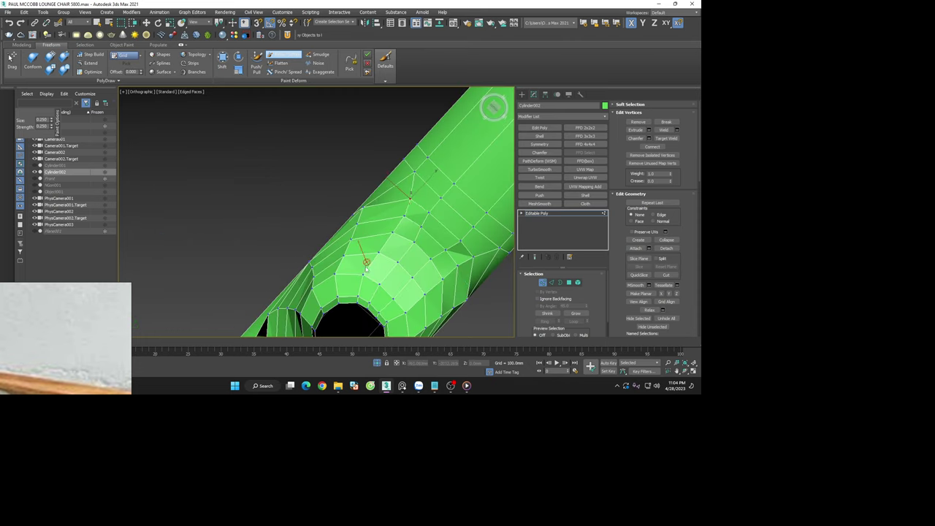
left_click_drag(342, 242, 418, 182)
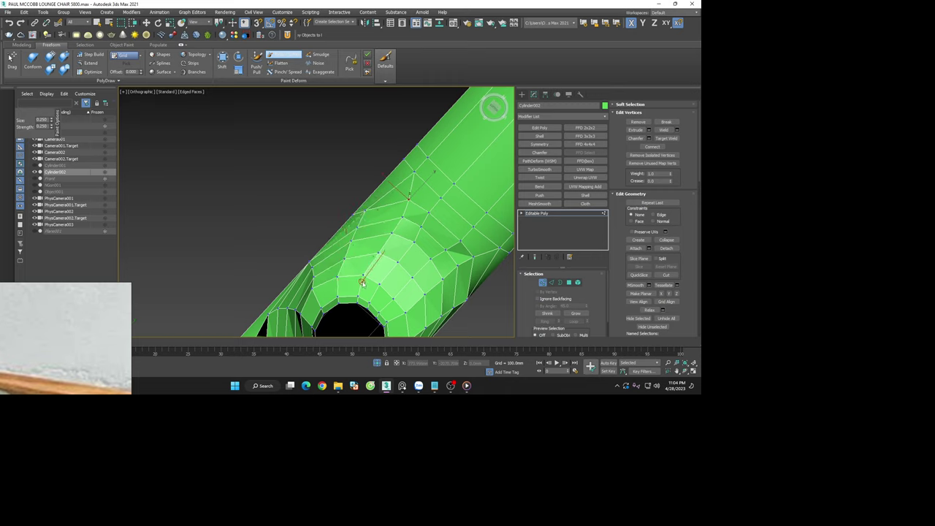
middle_click_drag(453, 260, 372, 295, "alt")
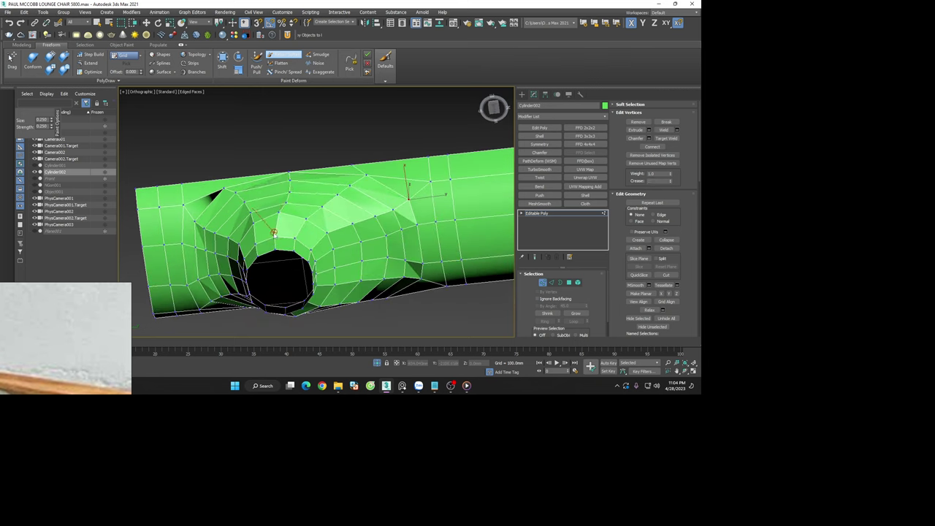
left_click_drag(227, 192, 232, 240)
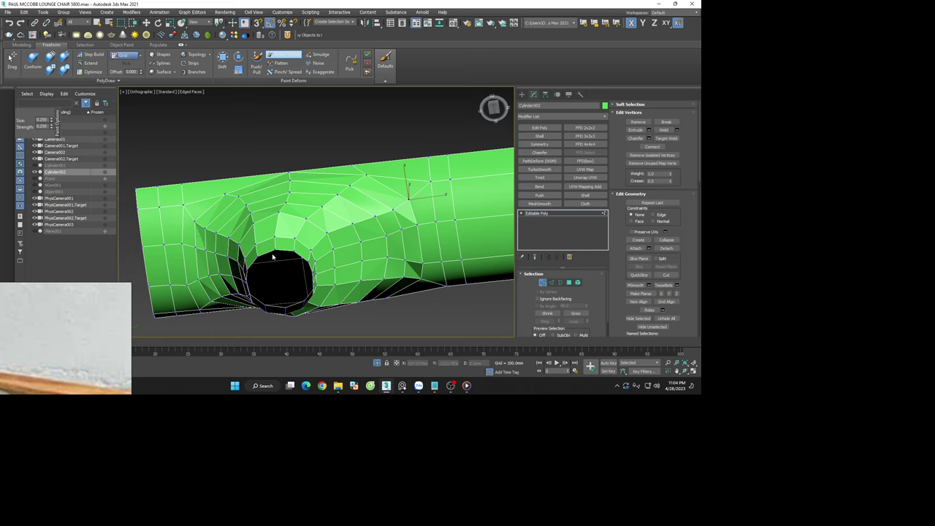
scroll(232, 240, "down", 3)
mouse_move(292, 248)
middle_mouse_down("alt")
mouse_move(349, 252)
mouse_move(298, 217)
middle_mouse_up("alt")
scroll(299, 217, "up", 5)
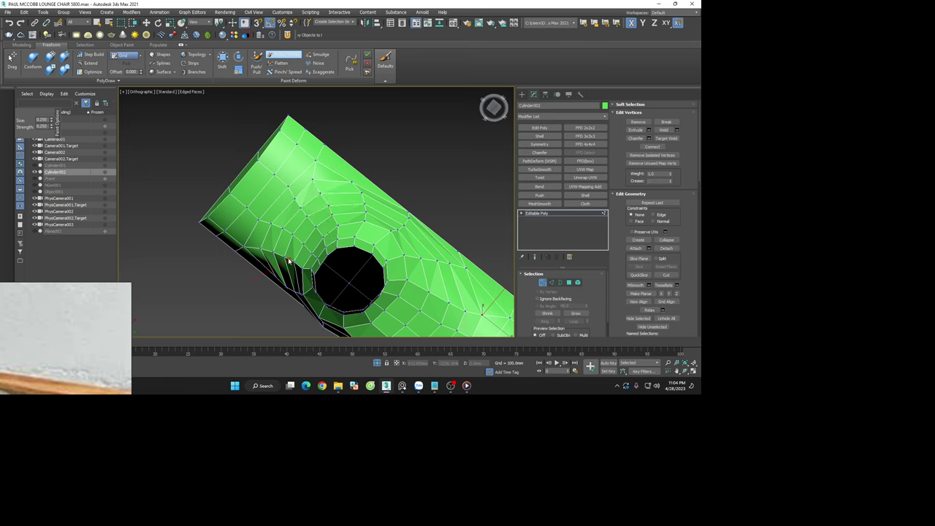
left_click(261, 219)
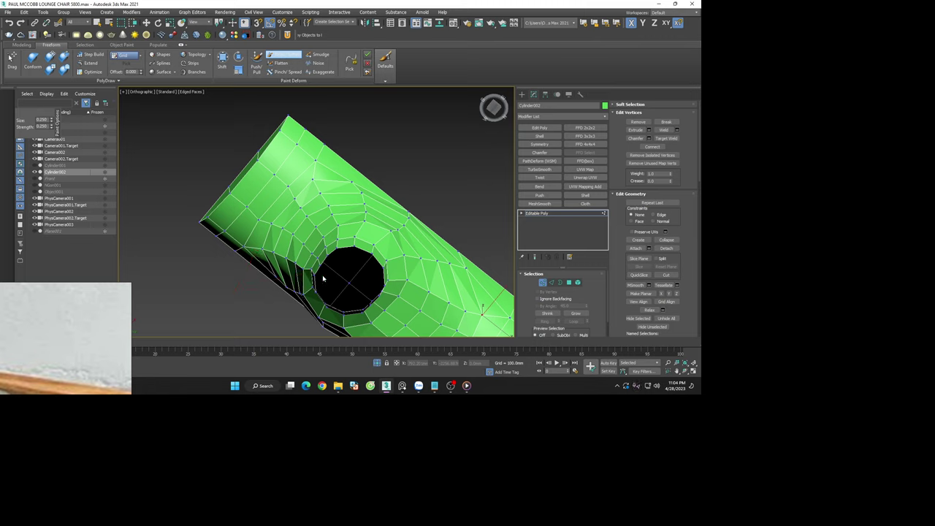
Smooth the surface around the opening's upper edge
mouse_move(322, 275)
middle_mouse_down("alt")
mouse_move(345, 272)
mouse_move(404, 292)
middle_mouse_up("alt")
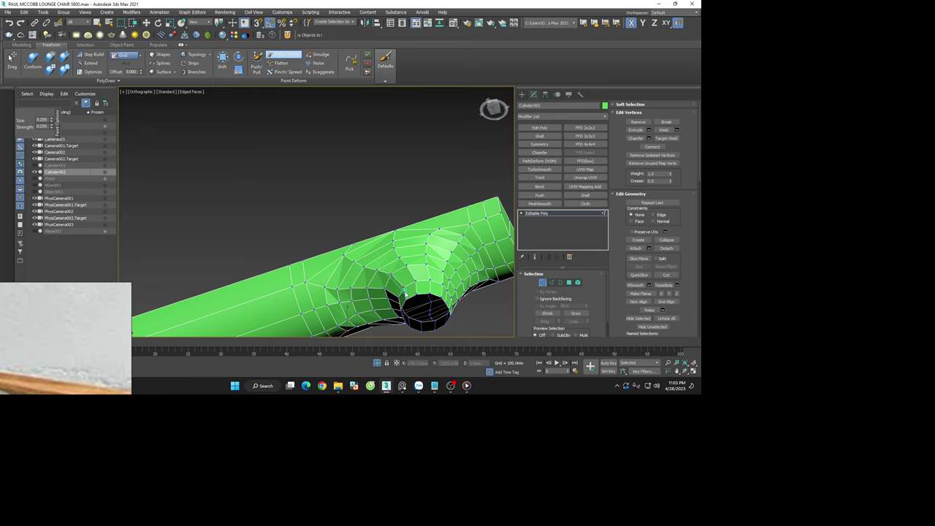
scroll(390, 280, "up", 4)
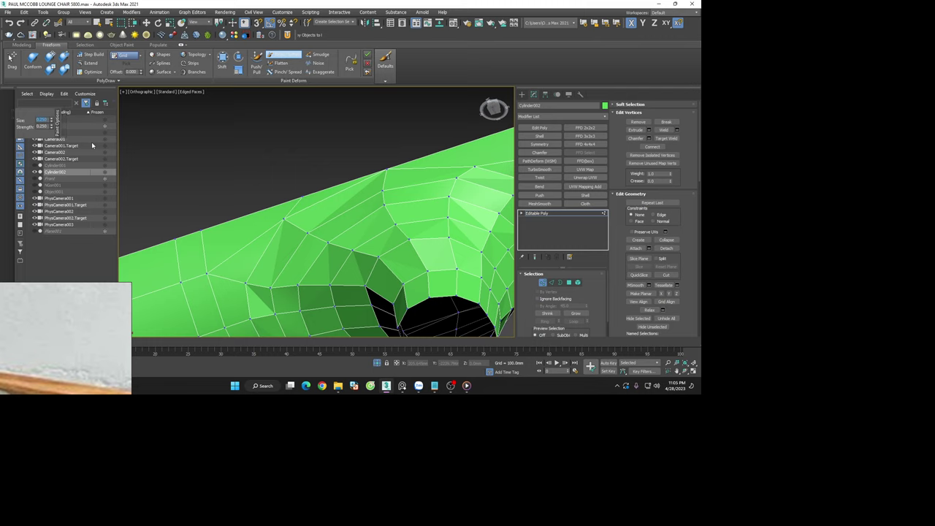
mouse_move(400, 248)
left_mouse_down()
mouse_move(324, 236)
mouse_move(388, 212)
mouse_move(303, 212)
left_mouse_up()
scroll(303, 212, "down", 4)
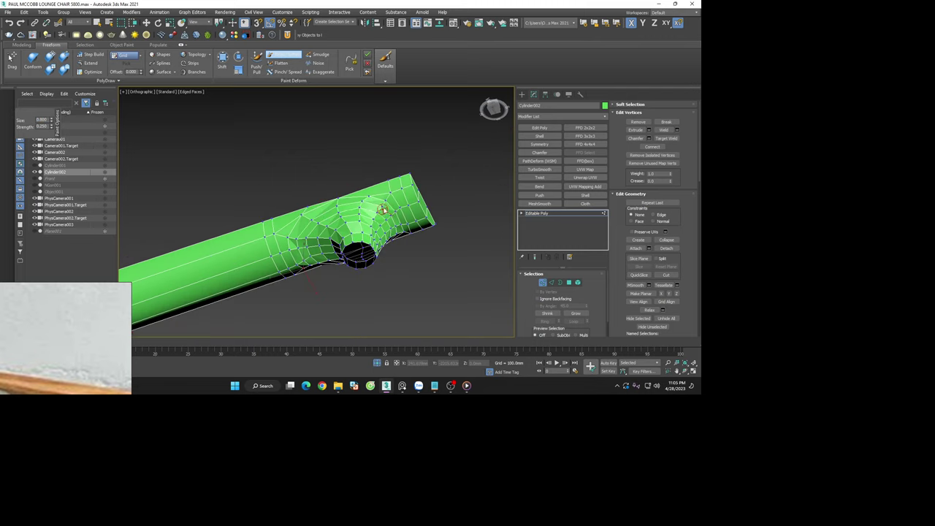
middle_click_drag(370, 199, 390, 184, "alt")
scroll(360, 259, "up", 3)
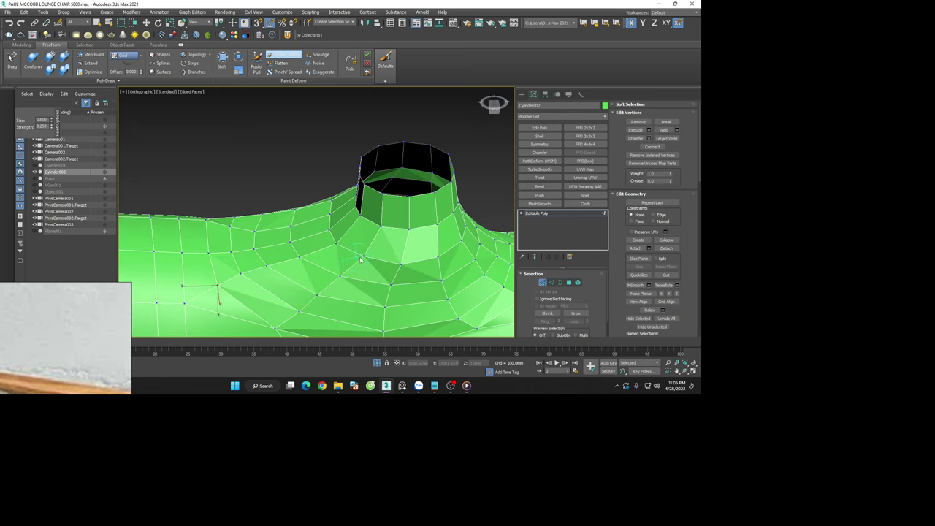
left_click(539, 169)
scroll(369, 241, "down", 2)
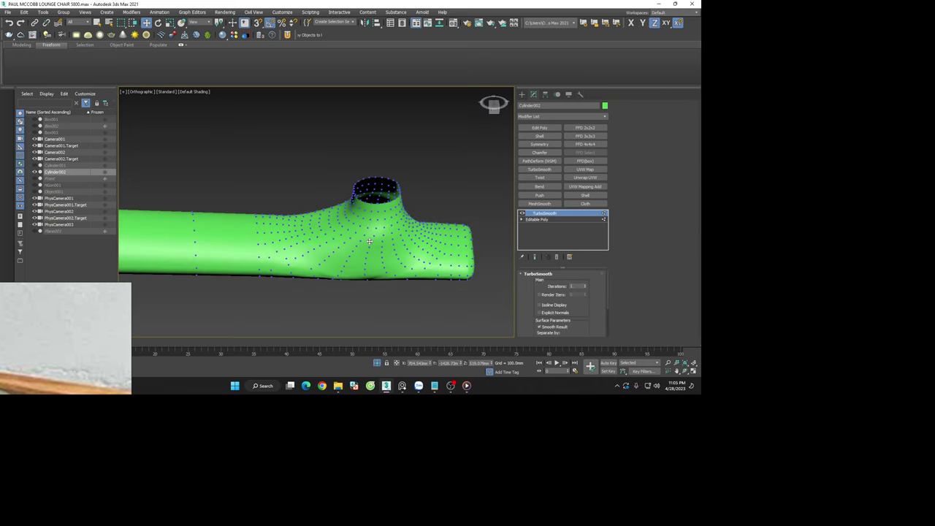
middle_click_drag(369, 241, 372, 212, "alt")
scroll(366, 292, "up", 3)
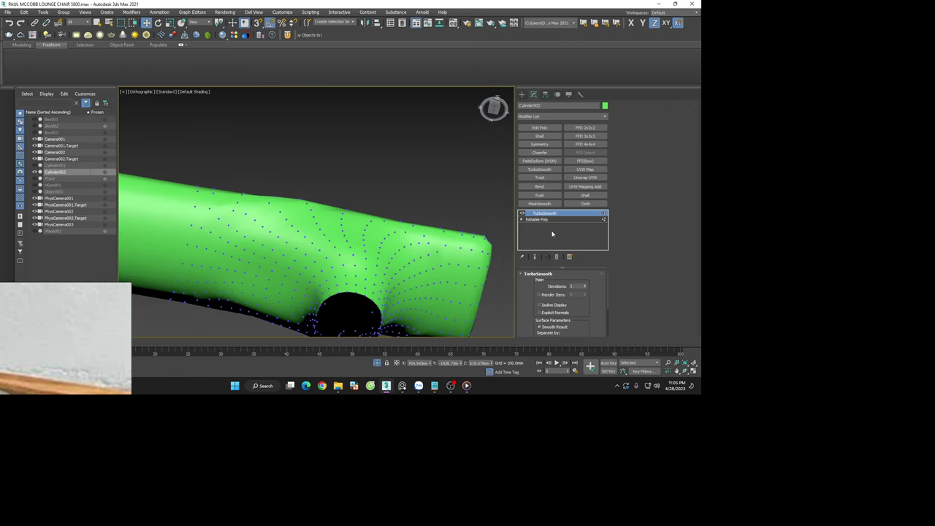
left_click(552, 219)
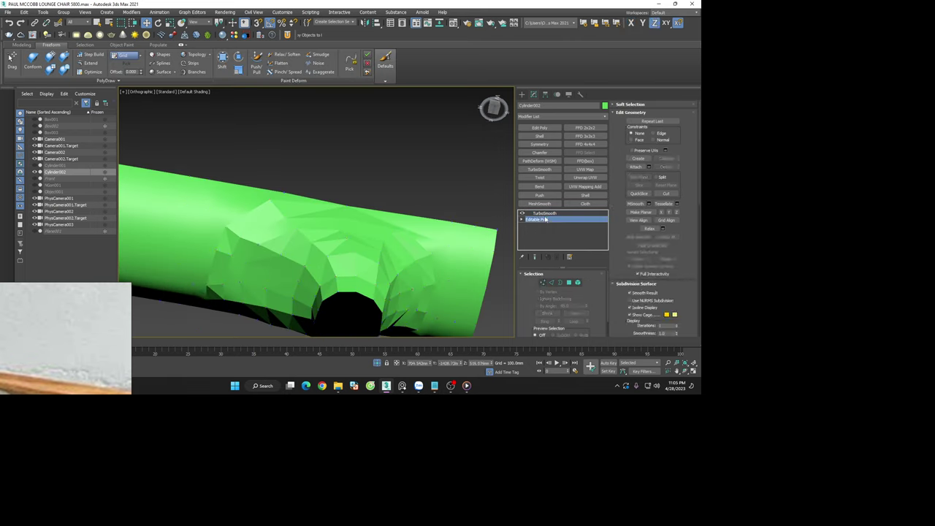
left_click(540, 213)
scroll(396, 233, "down", 2)
mouse_move(395, 233)
middle_mouse_down("alt")
mouse_move(321, 211)
mouse_move(308, 258)
mouse_move(283, 125)
mouse_move(336, 107)
mouse_move(259, 157)
mouse_move(390, 250)
middle_mouse_up("alt")
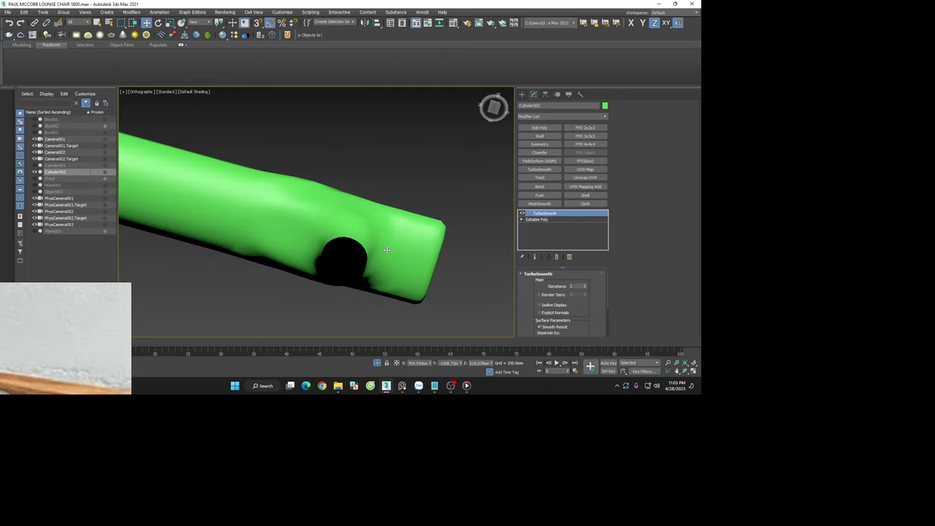
scroll(351, 255, "down", 5)
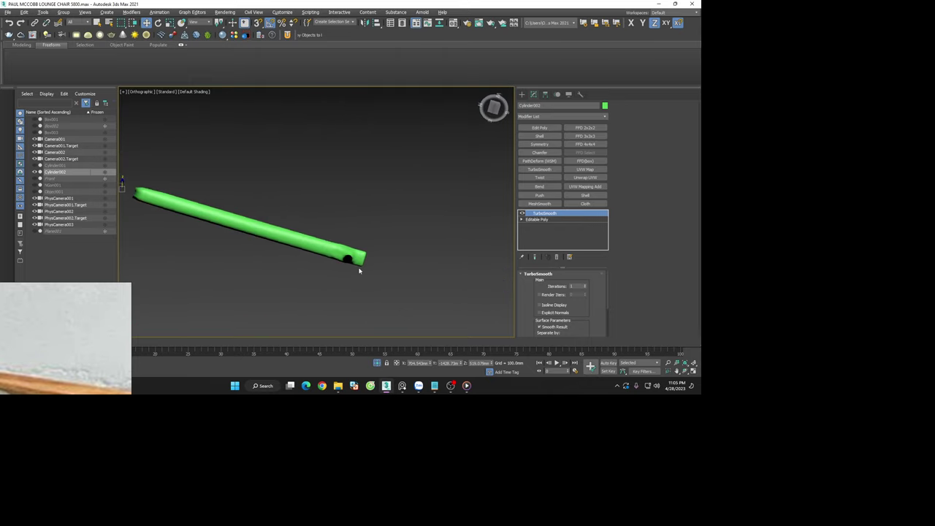
mouse_move(355, 258)
middle_mouse_down("alt")
mouse_move(359, 294)
mouse_move(357, 277)
middle_mouse_up("alt")
scroll(357, 277, "up", 5)
scroll(402, 255, "up", 3)
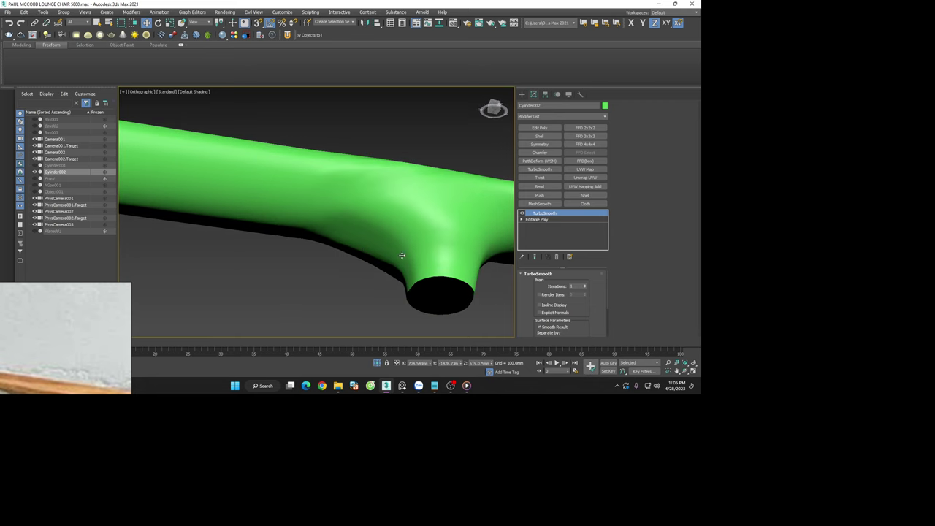
left_click(556, 258)
key("F4")
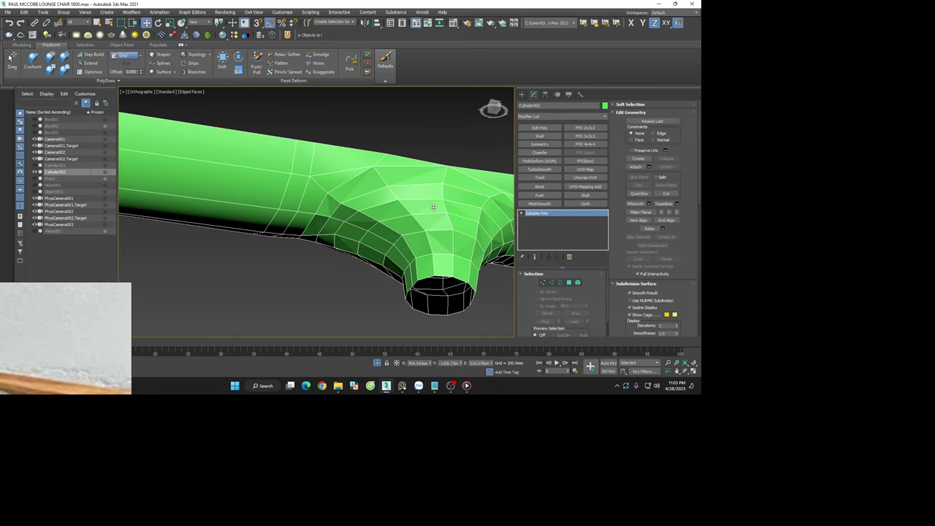
Select the edge loop around the flared joint and move it down toward the opening
double_click(421, 199)
left_click_drag(421, 199, 400, 179)
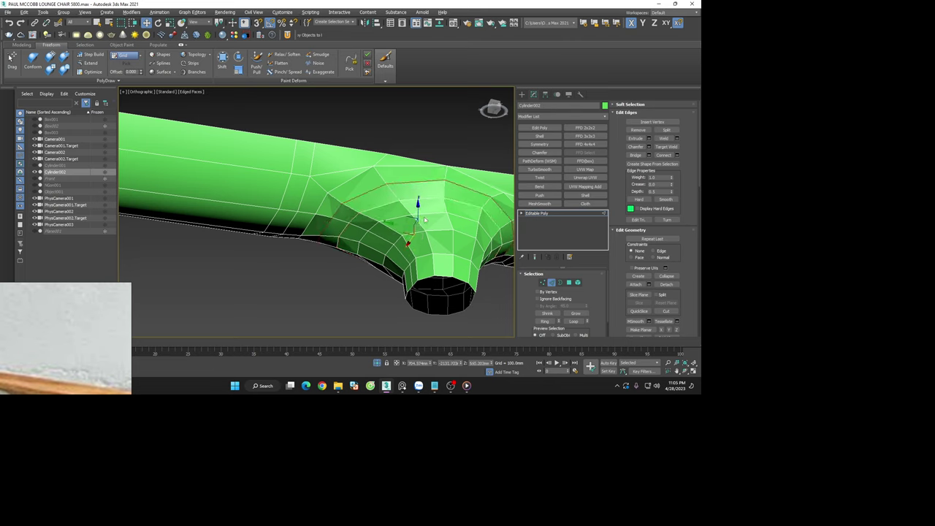
mouse_move(425, 219)
left_mouse_down()
mouse_move(439, 243)
mouse_move(439, 288)
left_mouse_up()
Select three edges on the tube top, then switch to Vertex mode and clear the selection
left_click(336, 173)
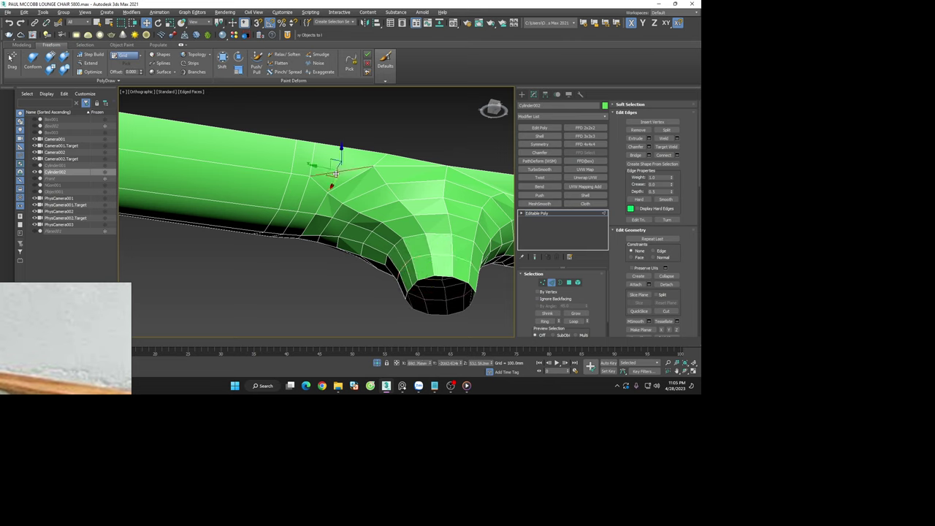
left_click(315, 168)
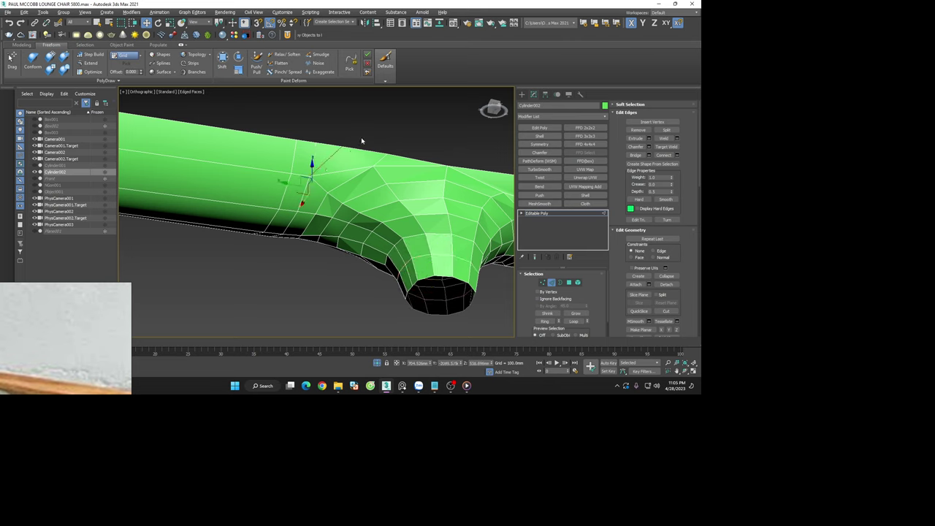
left_click(359, 173)
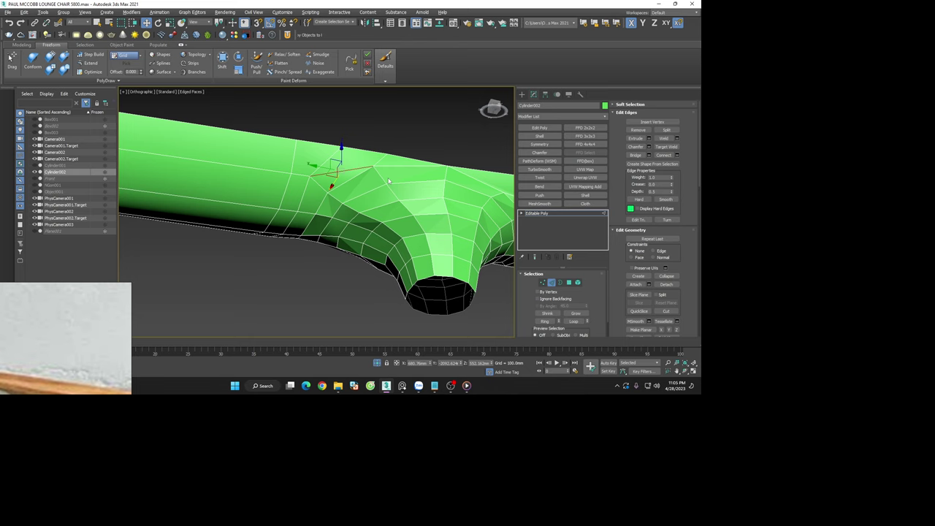
scroll(385, 171, "up", 5)
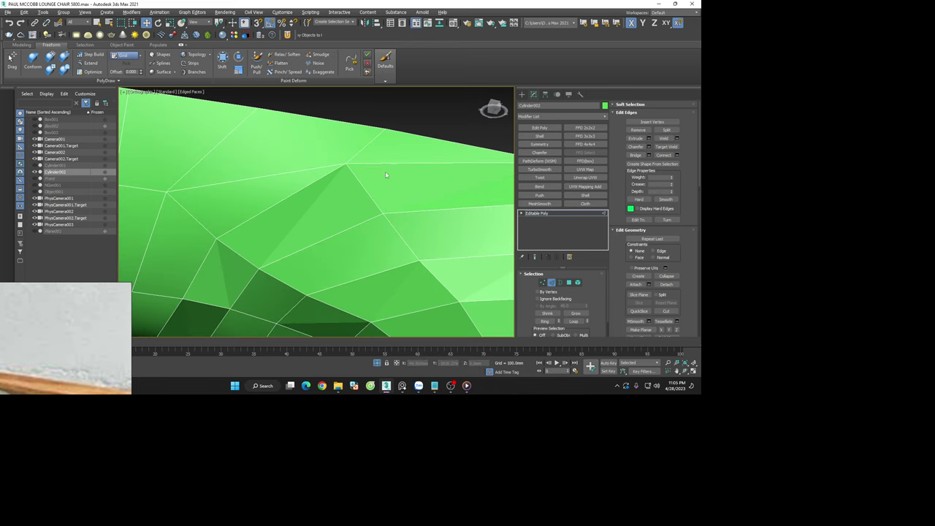
scroll(385, 171, "down", 2)
key("1")
scroll(360, 170, "down", 4)
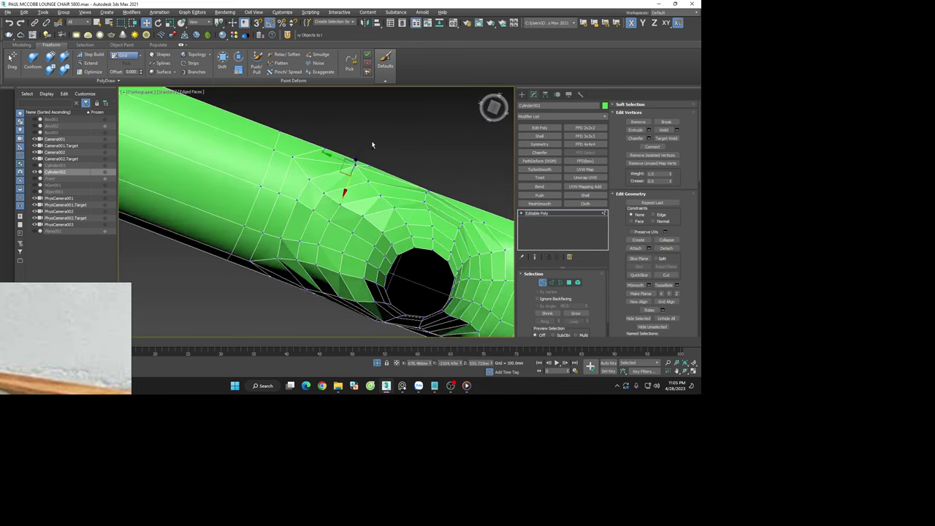
middle_click_drag(360, 169, 356, 195, "alt")
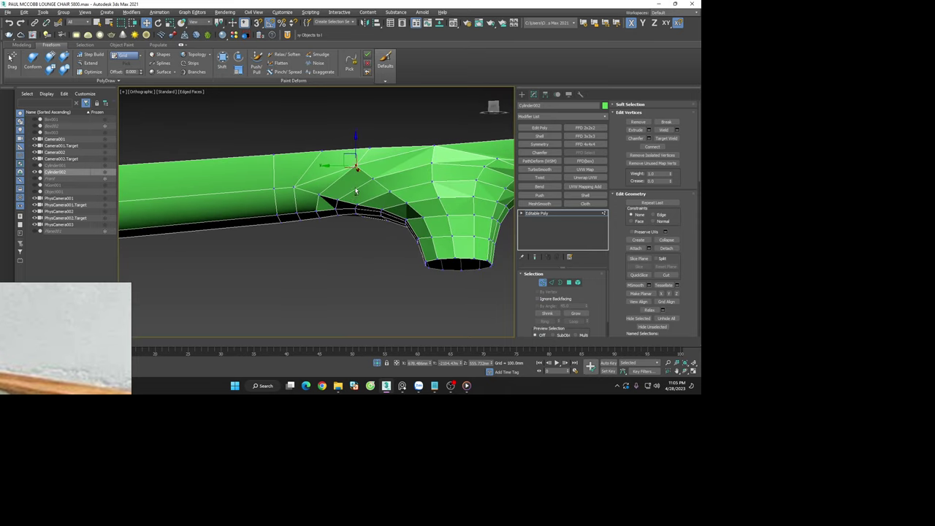
left_click(377, 129)
Cut a new edge from a junction vertex to the top vertex over the joint
scroll(392, 154, "down", 3)
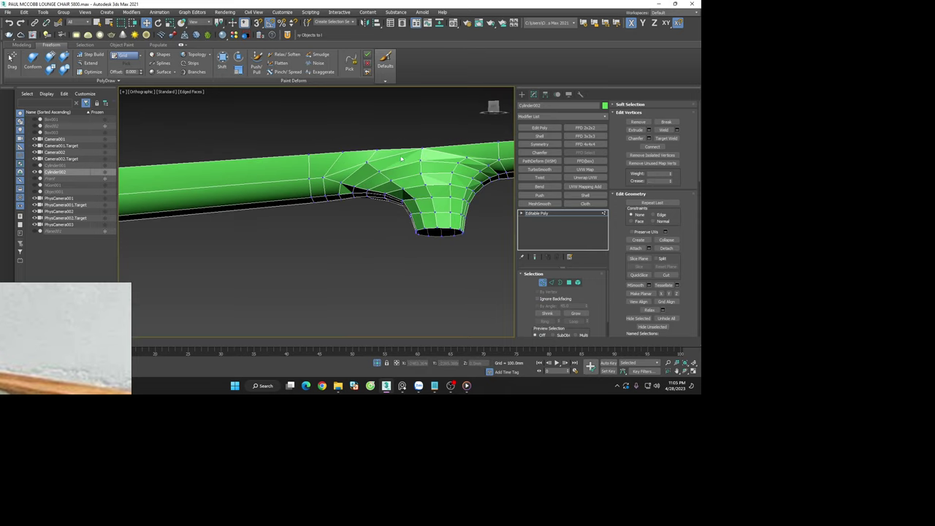
middle_click_drag(392, 154, 343, 182, "alt")
scroll(334, 192, "up", 4)
key("alt+c")
scroll(270, 188, "up", 3)
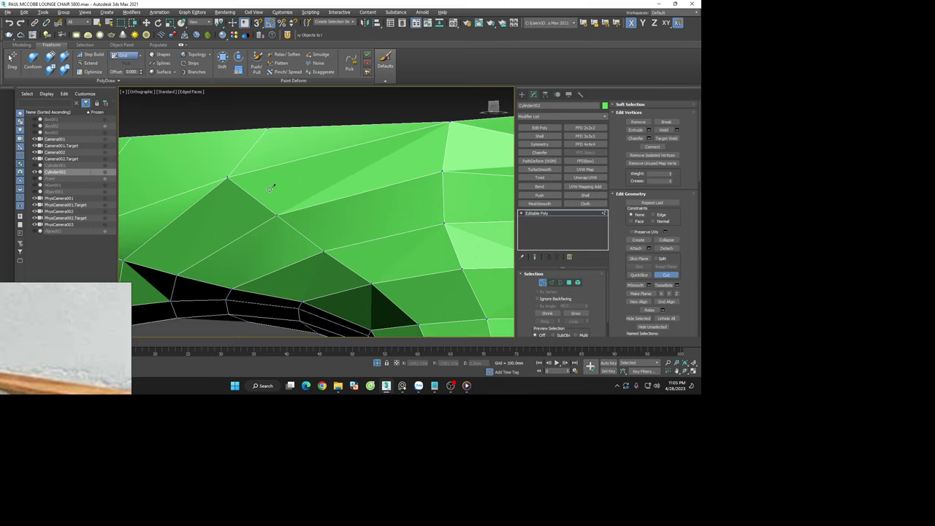
left_click(234, 175)
scroll(456, 126, "up", 2)
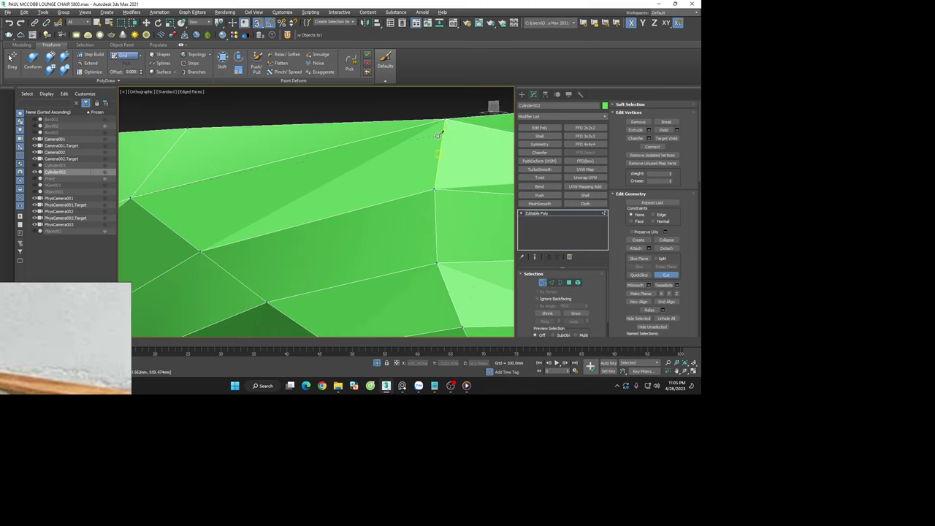
left_click(444, 132)
scroll(442, 130, "up", 2)
scroll(417, 172, "down", 2)
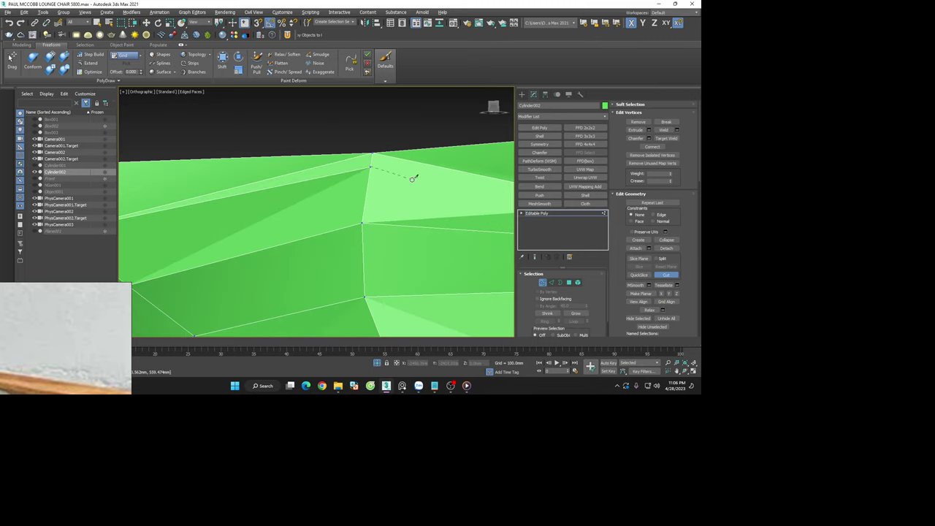
scroll(436, 189, "down", 2)
scroll(471, 189, "down", 2)
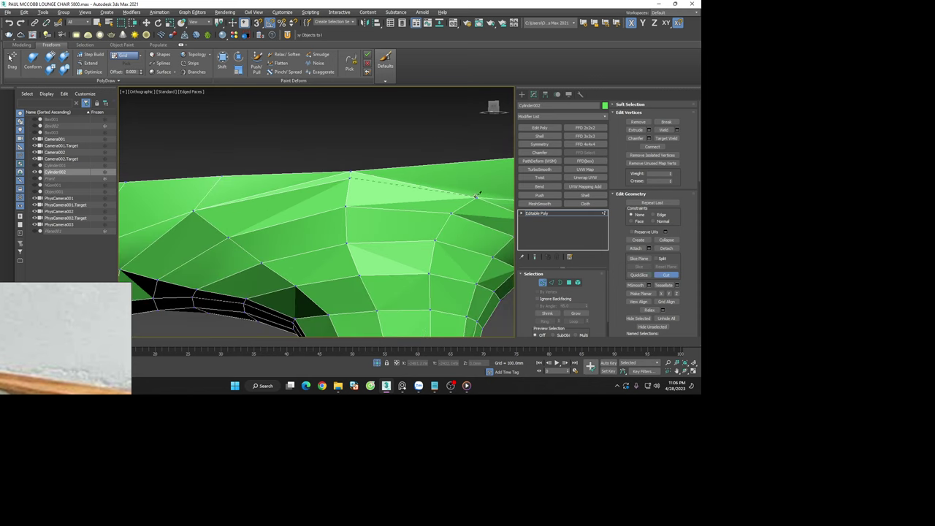
right_click(383, 126)
Return to Edge mode, clear the selection, and view the hole atop the branch
key("2")
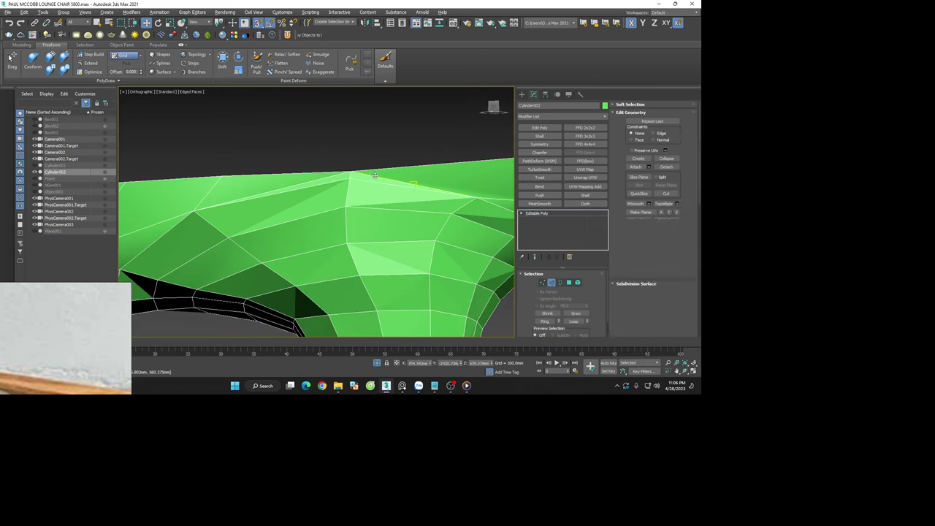
left_click(337, 180)
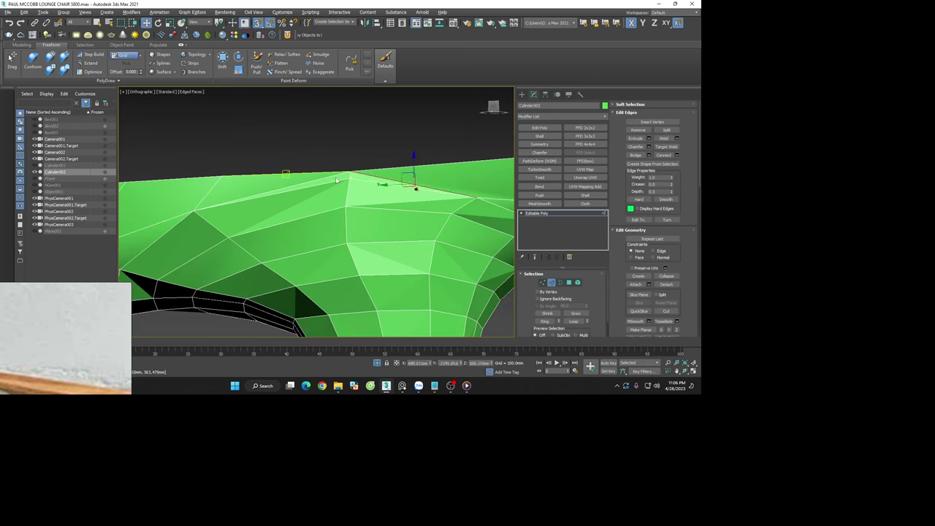
left_click(370, 158)
scroll(370, 158, "down", 4)
mouse_move(370, 158)
middle_mouse_down("alt")
mouse_move(393, 111)
mouse_move(370, 259)
middle_mouse_up("alt")
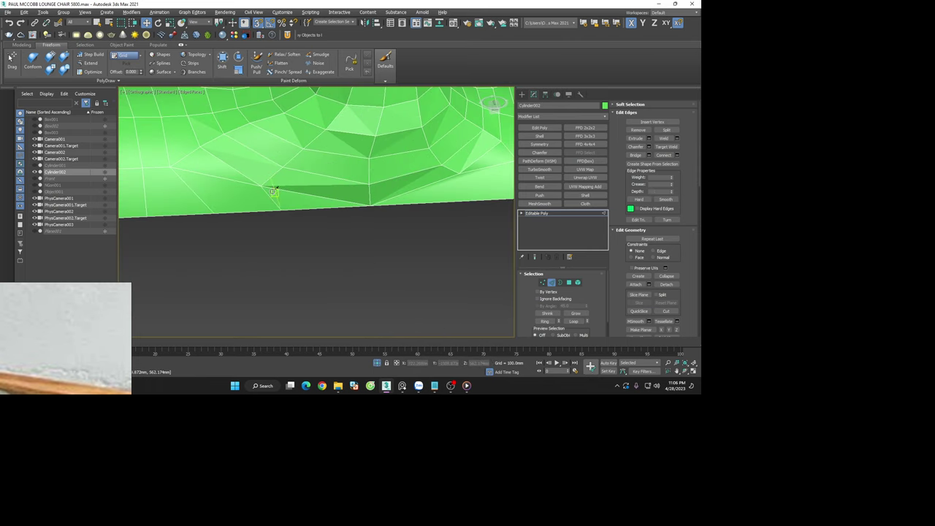
scroll(272, 191, "up", 2)
With snapping on, cut another edge between vertices up to the upper vertex
key("alt+c")
key("s")
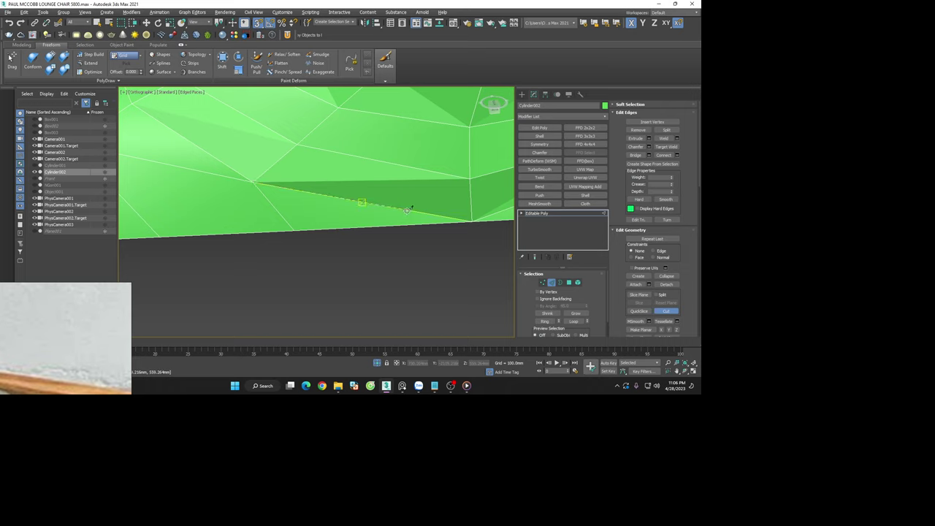
mouse_move(407, 210)
middle_mouse_down("alt")
mouse_move(365, 215)
mouse_move(246, 188)
mouse_move(313, 175)
middle_mouse_up("alt")
left_click(247, 184)
left_click(424, 126)
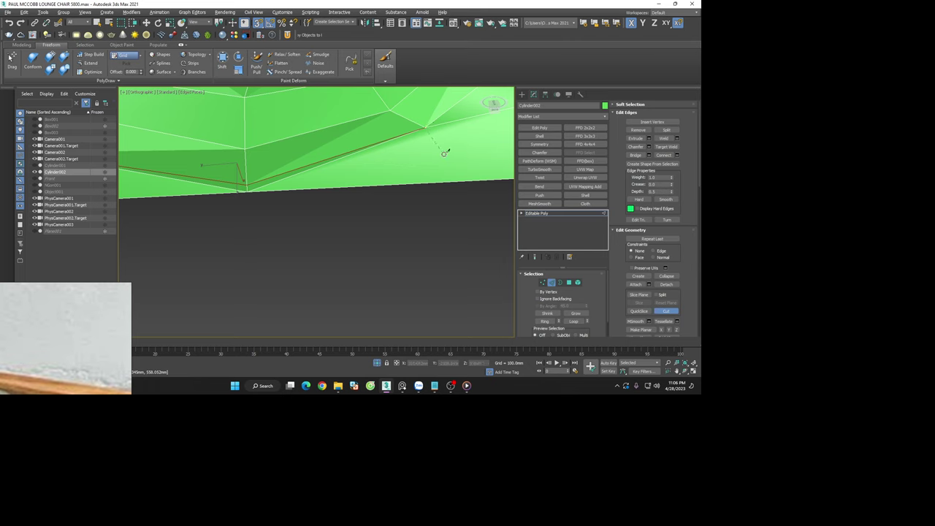
key("2")
key("2")
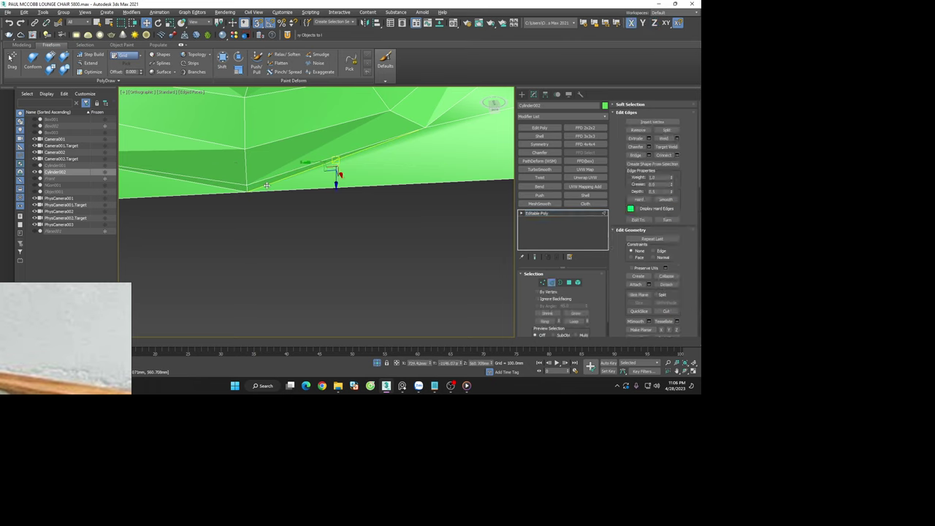
left_click(228, 190)
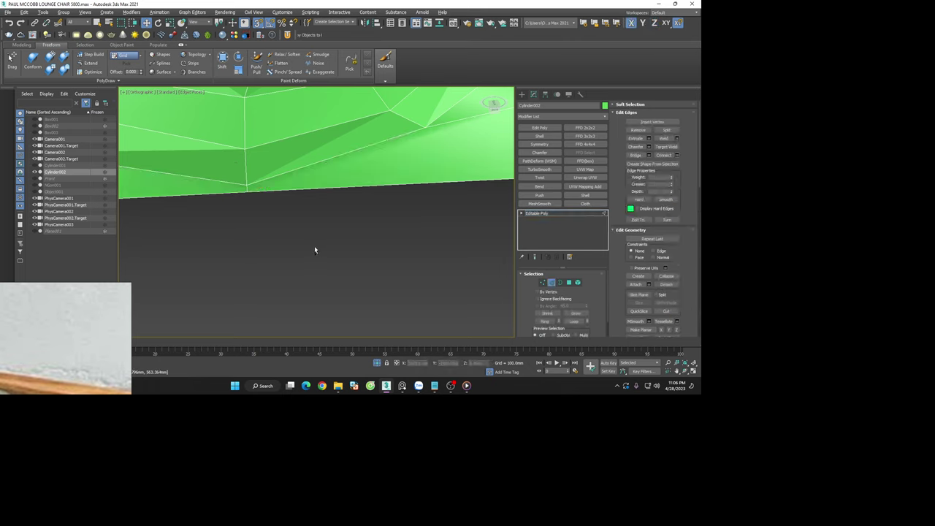
Cut a supporting edge from the bottom edge up the tube's underside
scroll(314, 250, "down", 5)
middle_click_drag(387, 270, 411, 270, "alt")
scroll(398, 242, "up", 3)
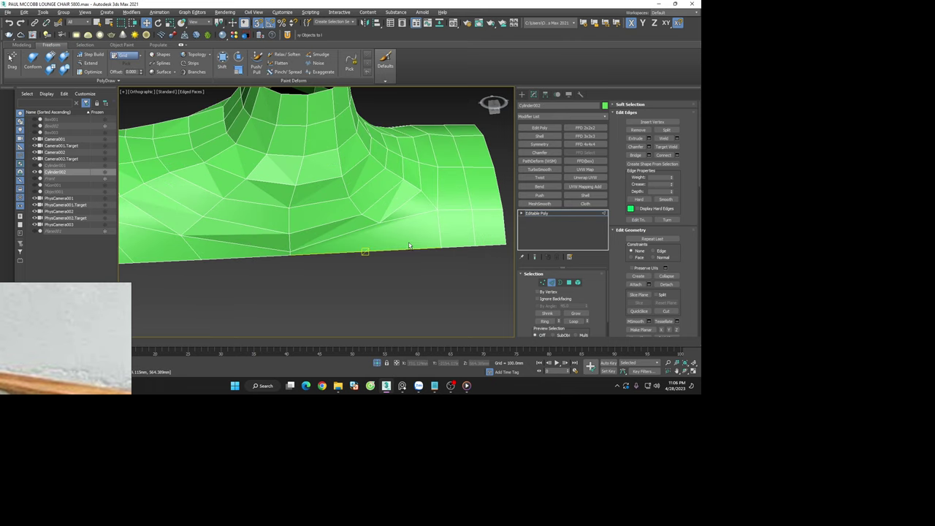
key("alt+c")
scroll(407, 241, "up", 2)
left_click(350, 256)
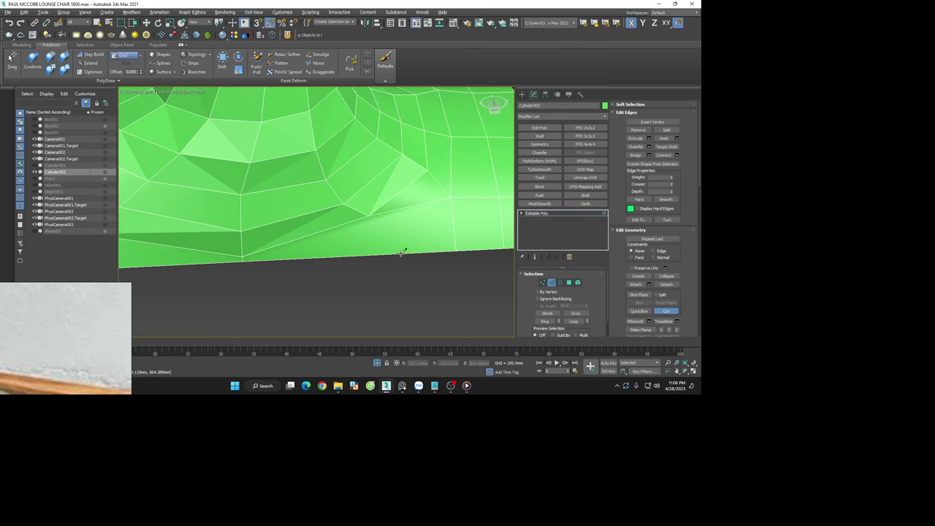
left_click(401, 252)
right_click(431, 265)
scroll(450, 278, "down", 3)
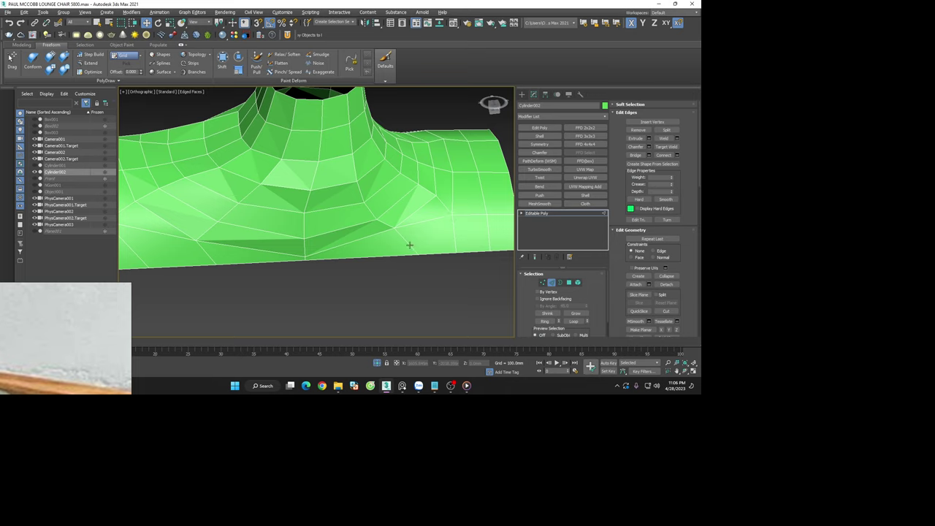
scroll(409, 245, "down", 3)
middle_click_drag(336, 261, 371, 265, "alt")
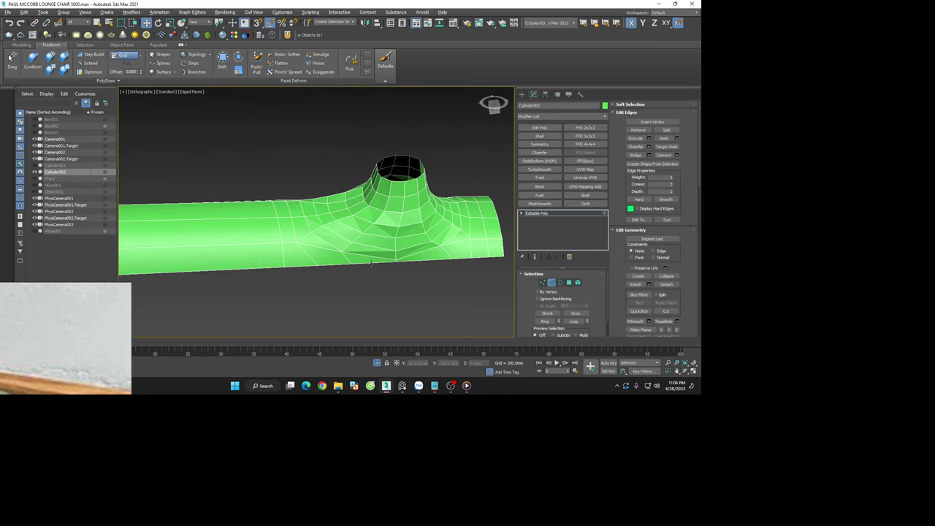
Apply TurboSmooth to the whole branched tube and hide the mesh edges in the shaded view
left_click(540, 169)
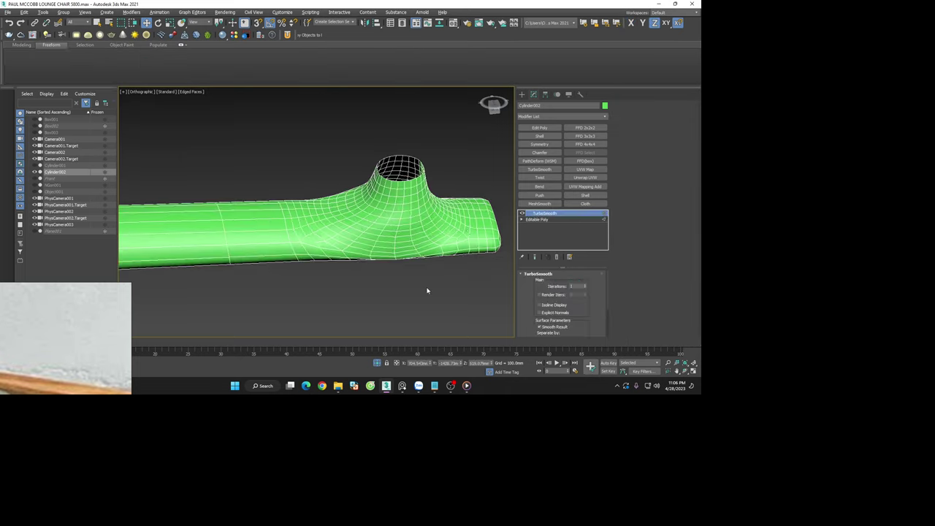
key("F4")
mouse_move(428, 289)
middle_mouse_down("alt")
mouse_move(422, 255)
mouse_move(419, 351)
mouse_move(418, 272)
middle_mouse_up("alt")
In the Left view, move the green tube Cylinder002 onto the chair's armrest
key("f")
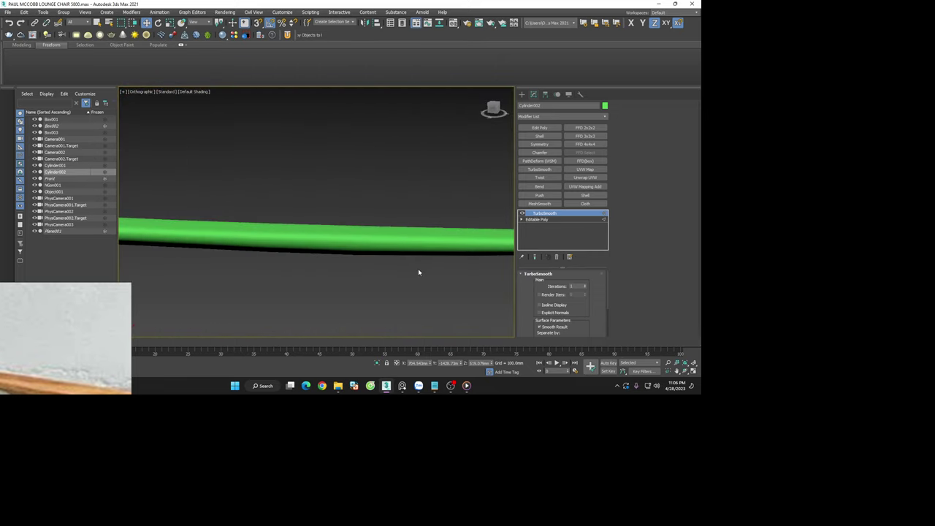
key("l")
scroll(418, 271, "down", 5)
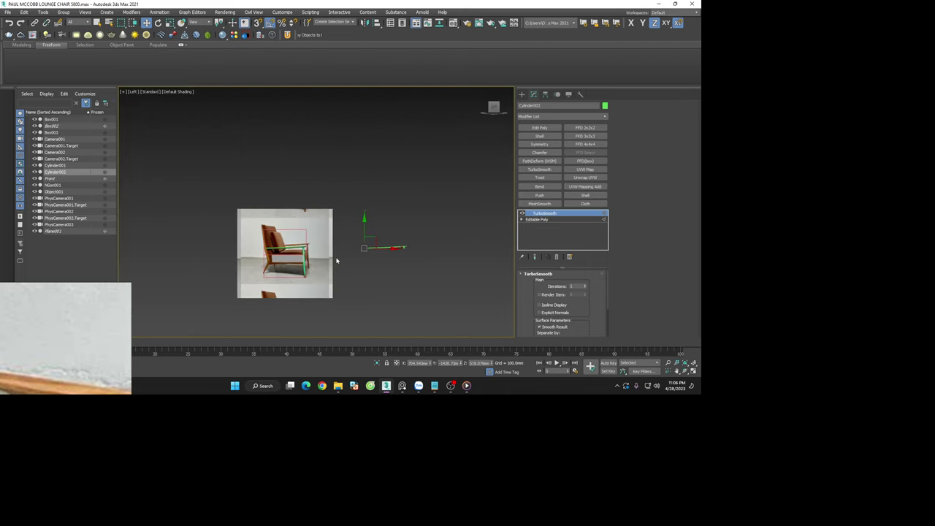
scroll(336, 260, "up", 4)
left_click_drag(411, 238, 245, 235)
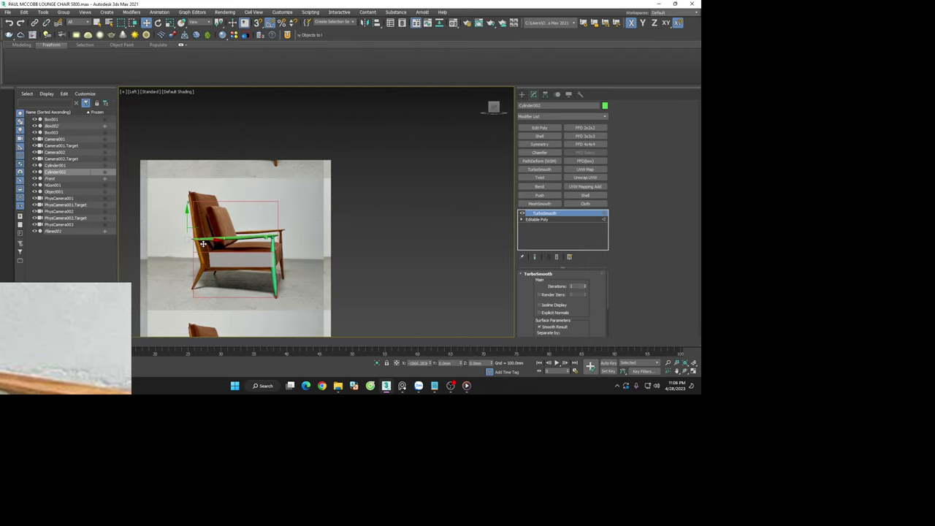
scroll(299, 247, "up", 7)
scroll(320, 259, "up", 4)
scroll(344, 250, "down", 4)
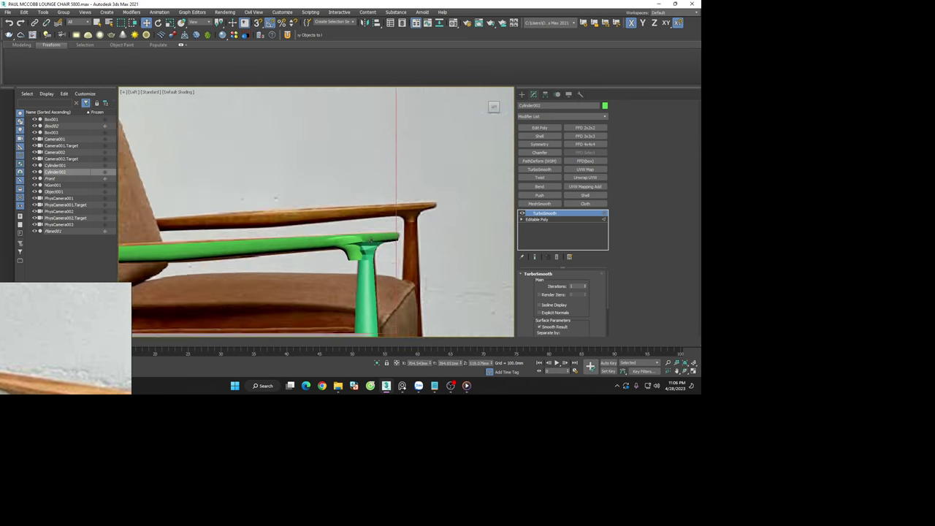
scroll(386, 235, "down", 3)
Shift-copy the rail Cylinder001 upward as Cylinder003, then select the Object001 mesh
left_click(379, 238)
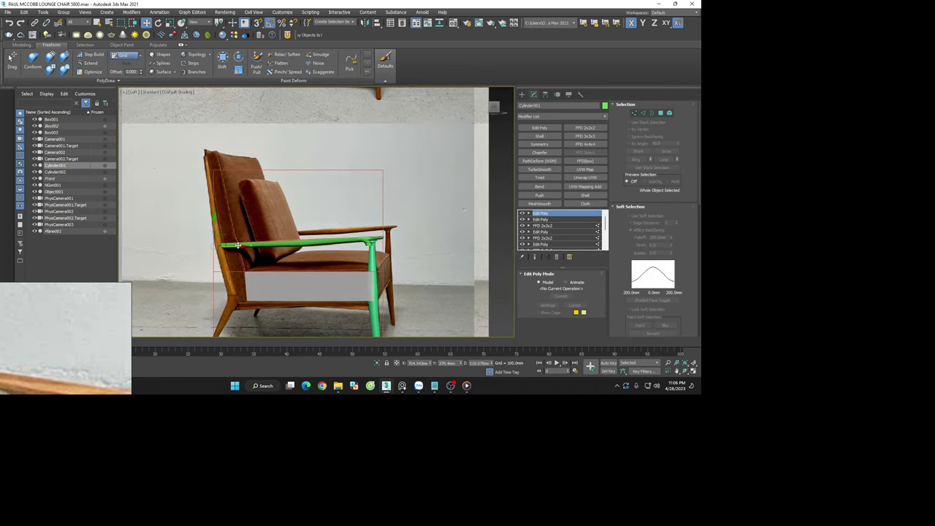
left_click_drag(222, 225, 223, 139, "shift")
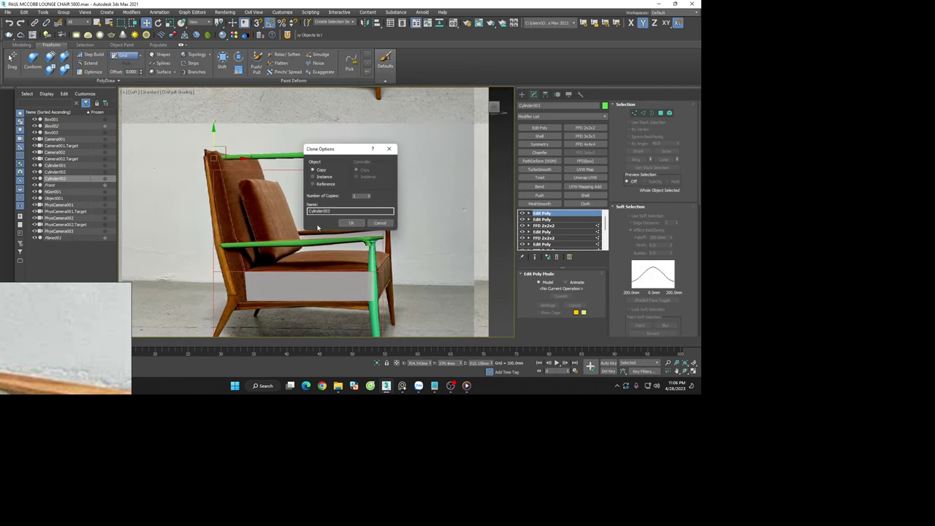
left_click(357, 224)
scroll(380, 249, "up", 5)
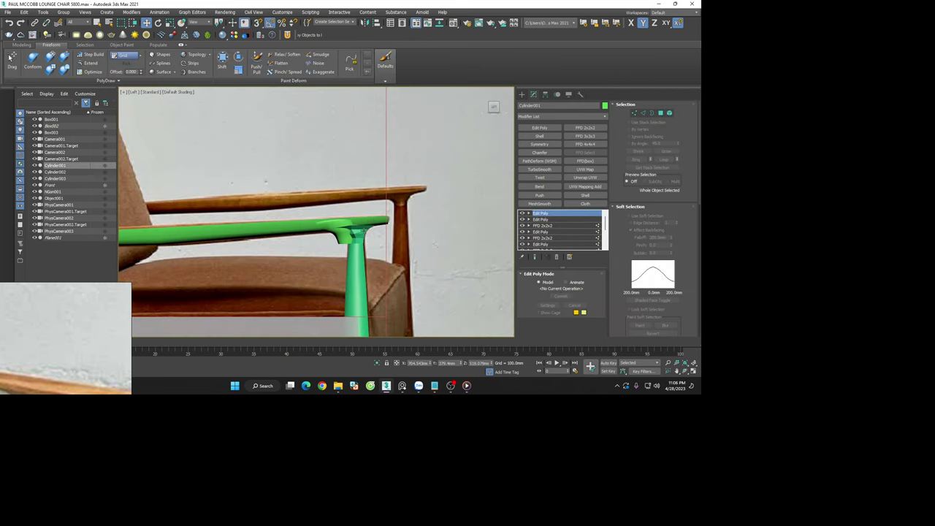
key("F4")
left_click(380, 234)
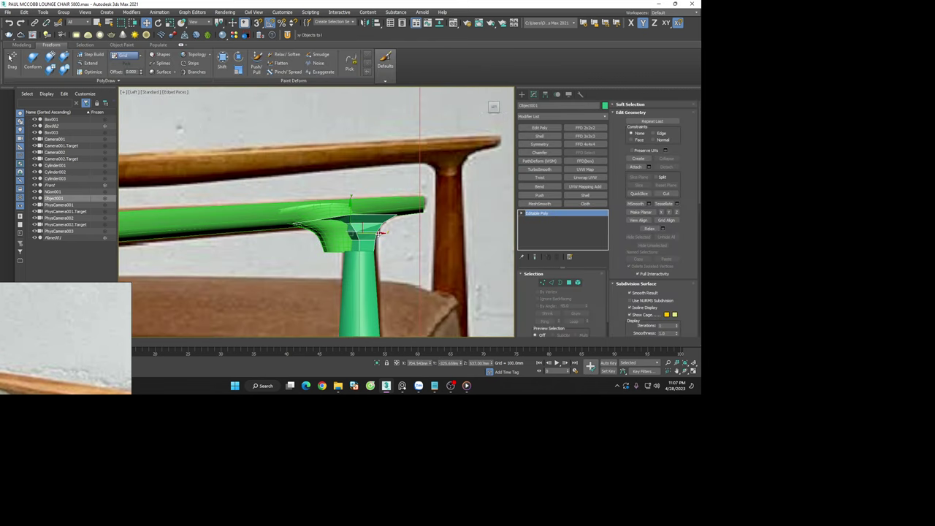
Delete the leftover Object001 mesh and orbit around the armrest piece Cylinder002
key("Delete")
left_click(377, 230)
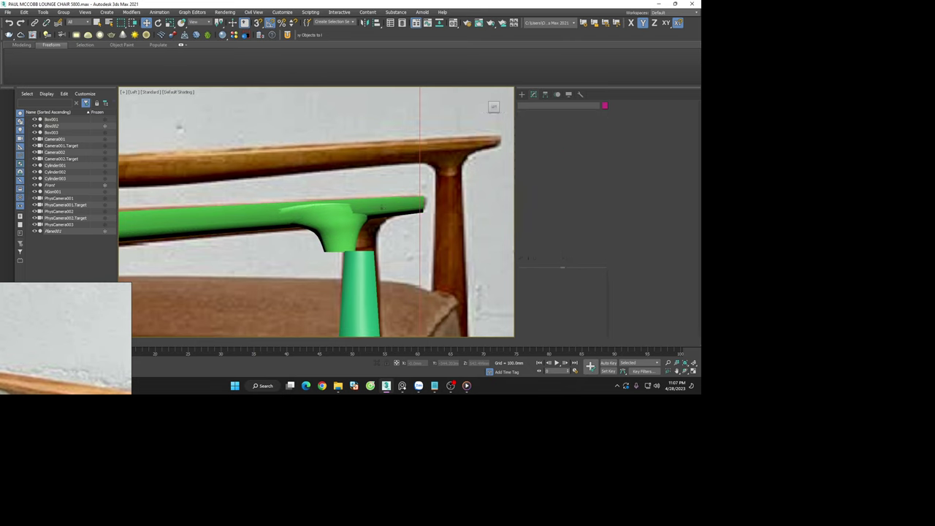
middle_click_drag(377, 230, 445, 212, "alt")
middle_click_drag(350, 230, 380, 234, "alt")
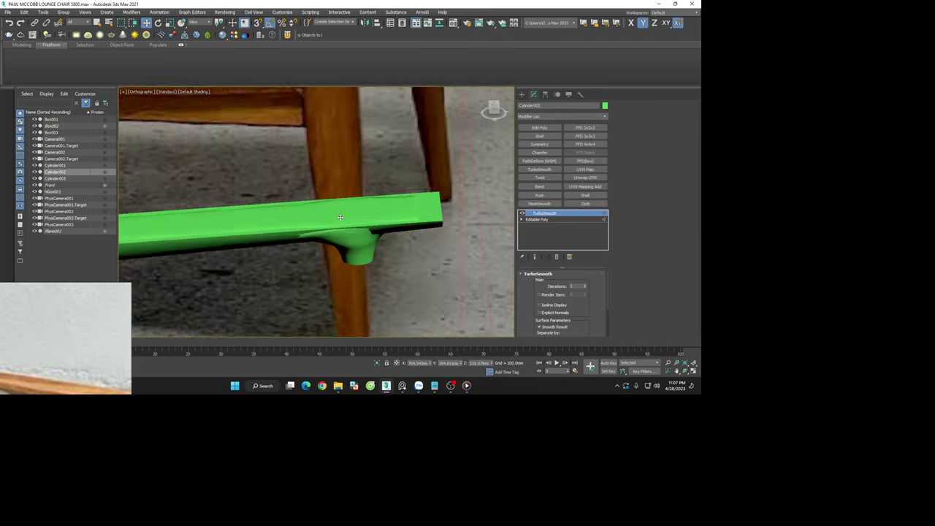
scroll(380, 234, "up", 2)
key("F4")
scroll(414, 241, "down", 5)
scroll(414, 241, "down", 3)
scroll(407, 234, "down", 2)
Select and inspect the upper armrest rail and the lower rail with the joint
left_click(407, 234)
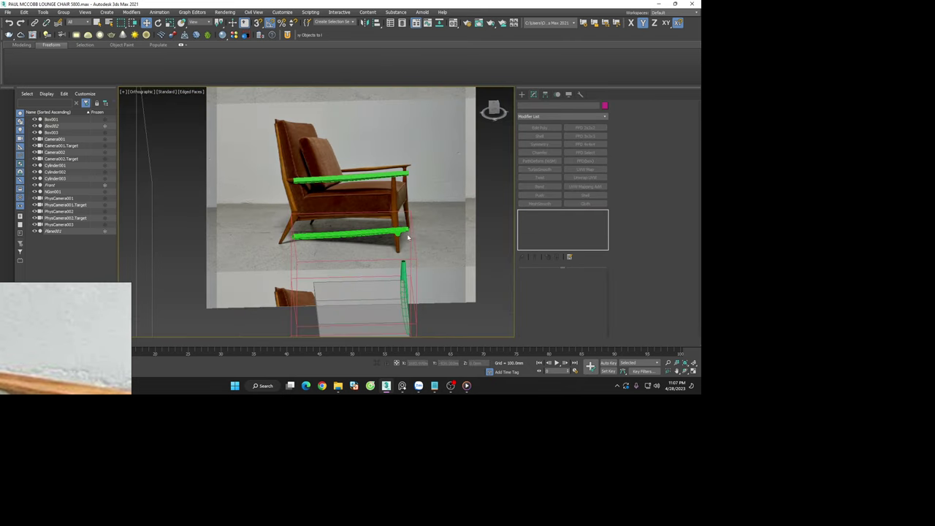
scroll(407, 234, "up", 5)
scroll(441, 221, "down", 5)
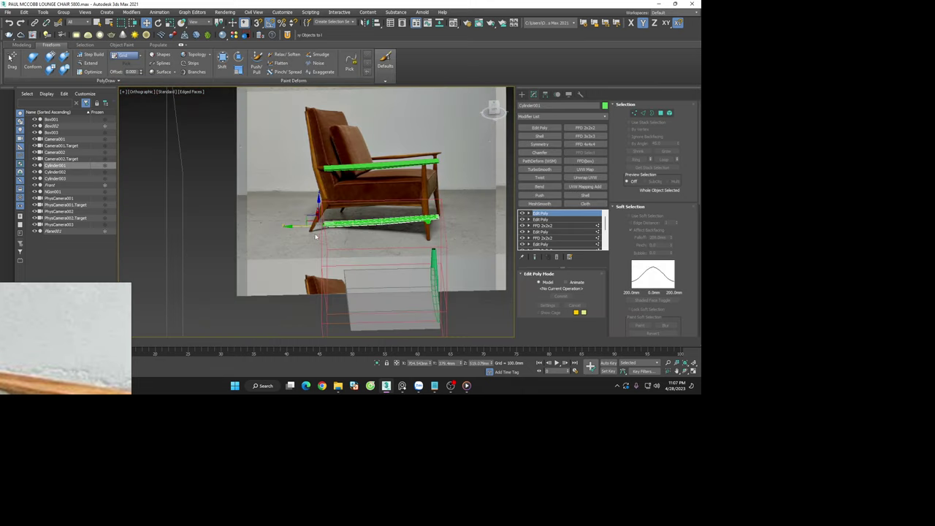
middle_click_drag(296, 225, 351, 232, "alt")
left_click(428, 232)
scroll(428, 232, "up", 4)
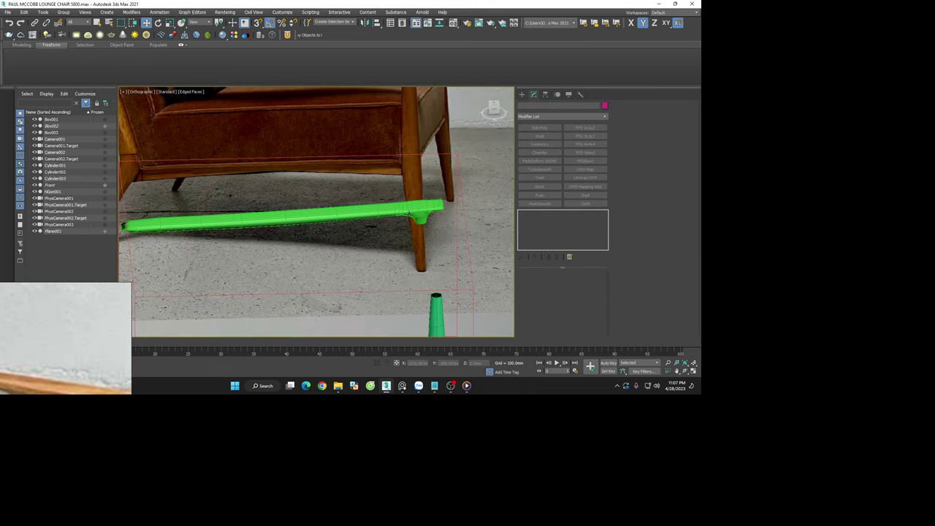
scroll(426, 226, "down", 1)
middle_click_drag(425, 227, 398, 208, "alt")
left_click(399, 208)
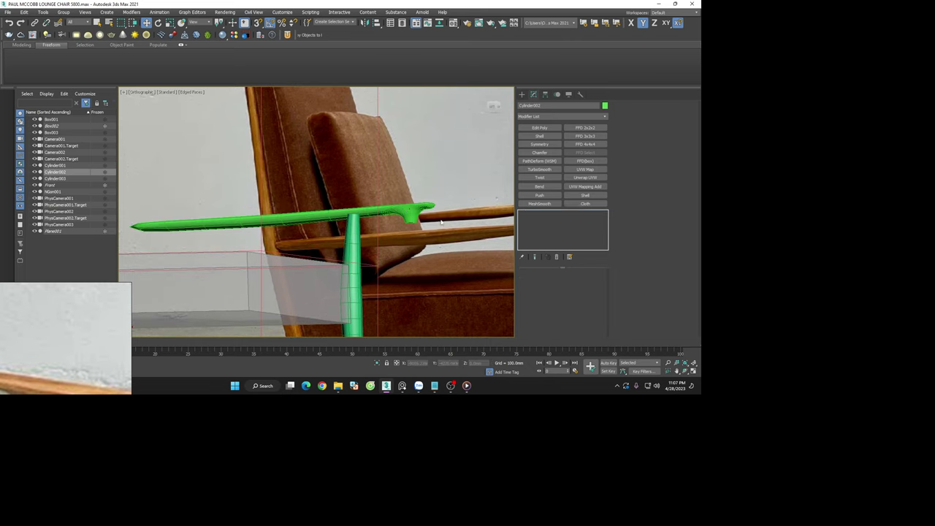
scroll(398, 207, "up", 5)
scroll(398, 208, "down", 2)
scroll(401, 212, "down", 3)
Raise Cylinder002's TurboSmooth iterations to 2
left_click(407, 219)
middle_click_drag(407, 219, 407, 214, "alt")
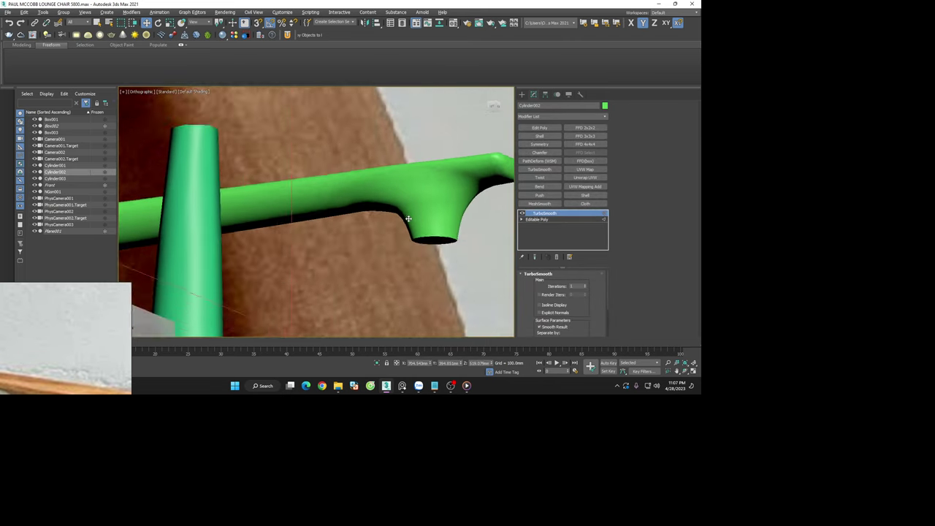
left_click(584, 289)
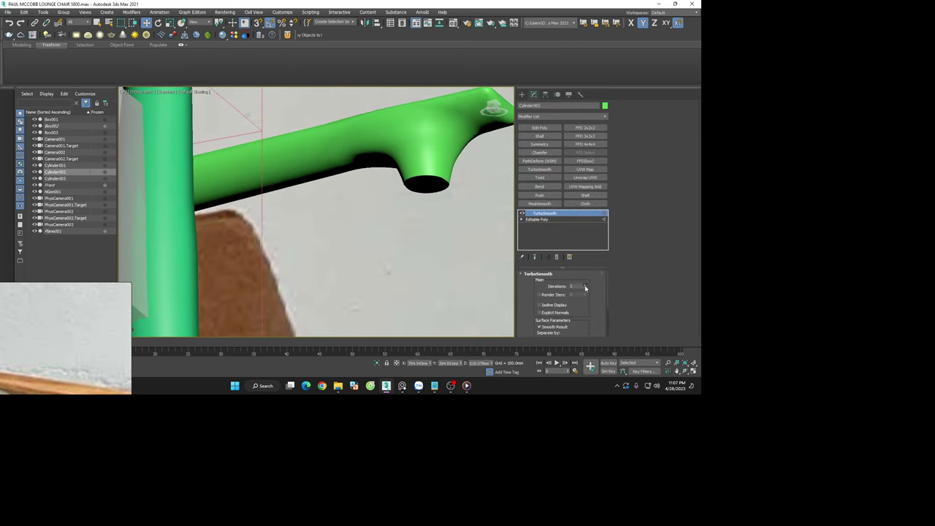
scroll(428, 193, "down", 5)
mouse_move(427, 192)
middle_mouse_down("alt")
mouse_move(436, 271)
mouse_move(400, 210)
middle_mouse_up("alt")
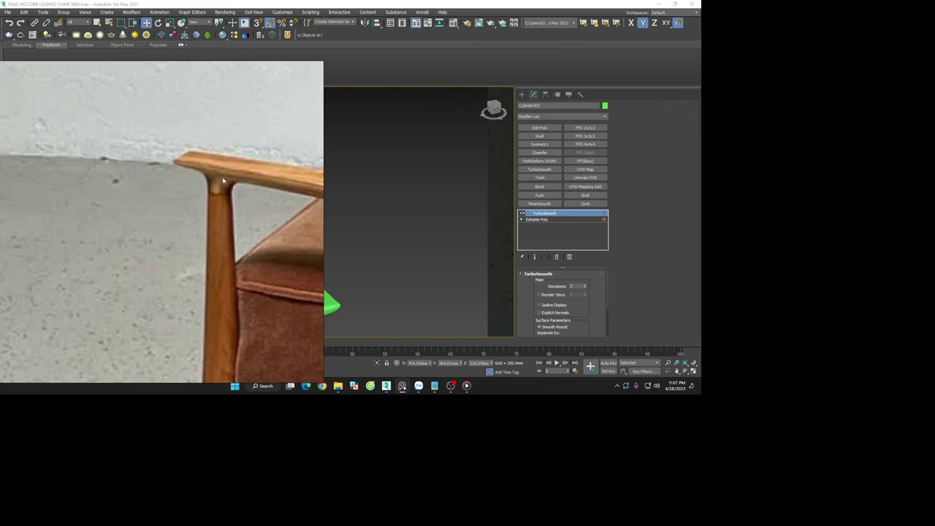
Remove TurboSmooth from Cylinder002, showing its bare Editable Poly edges at the leg joint
left_click(557, 257)
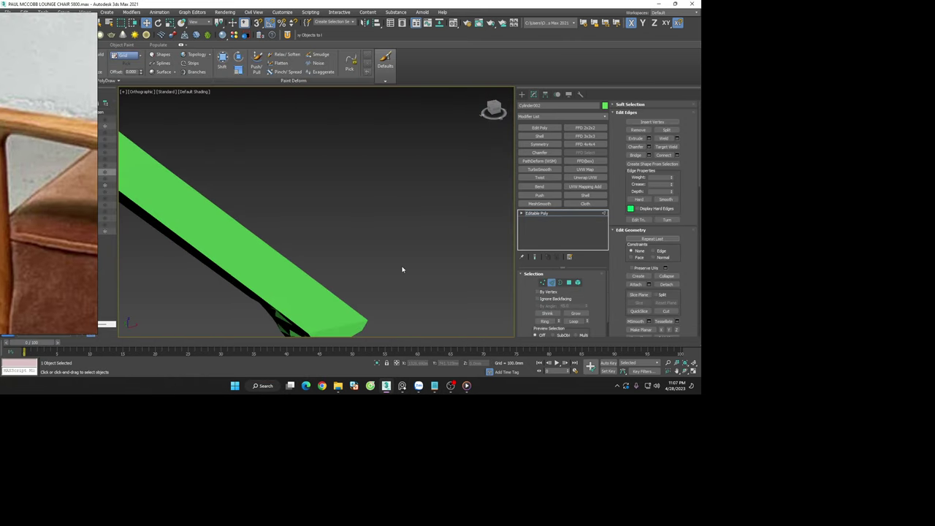
key("F4")
mouse_move(351, 282)
middle_mouse_down("alt")
mouse_move(356, 230)
mouse_move(364, 255)
middle_mouse_up("alt")
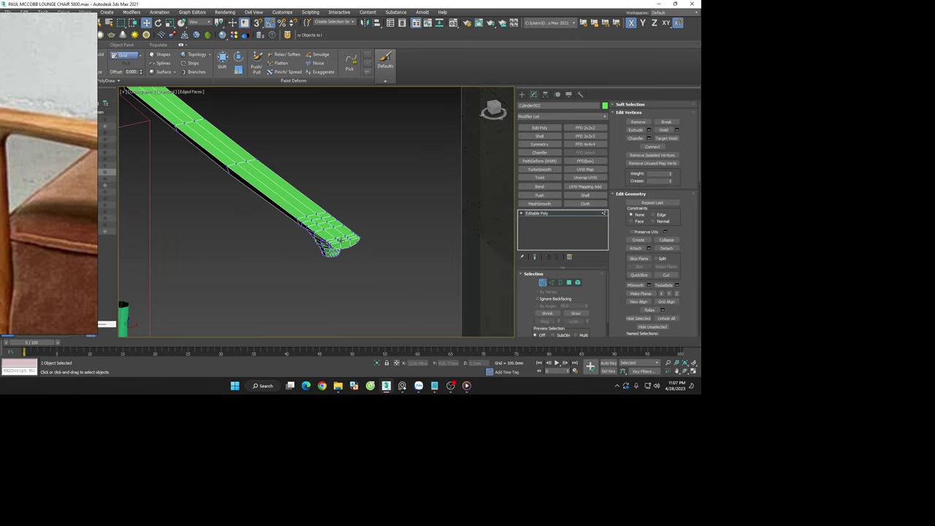
scroll(333, 249, "up", 3)
Connect the selected edges to add new edge loops at the armrest tip
key("2")
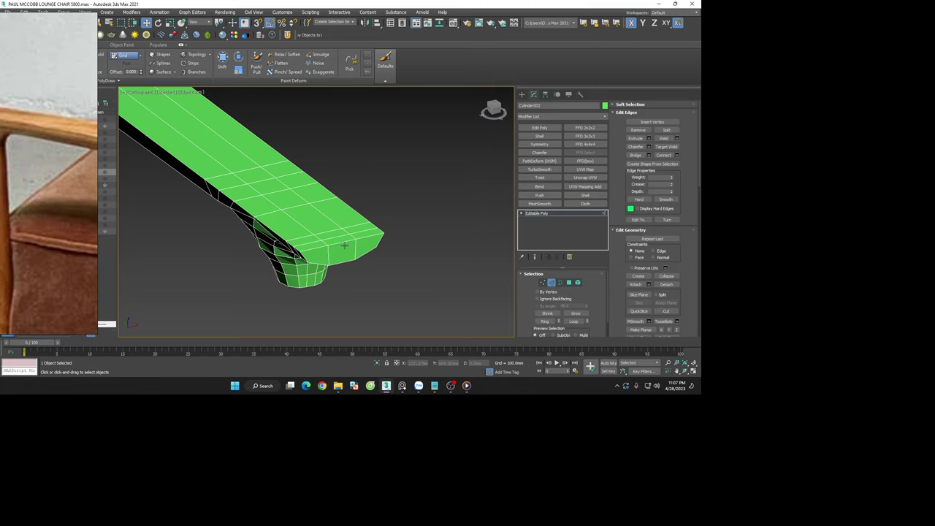
scroll(344, 245, "down", 2)
right_click(343, 245)
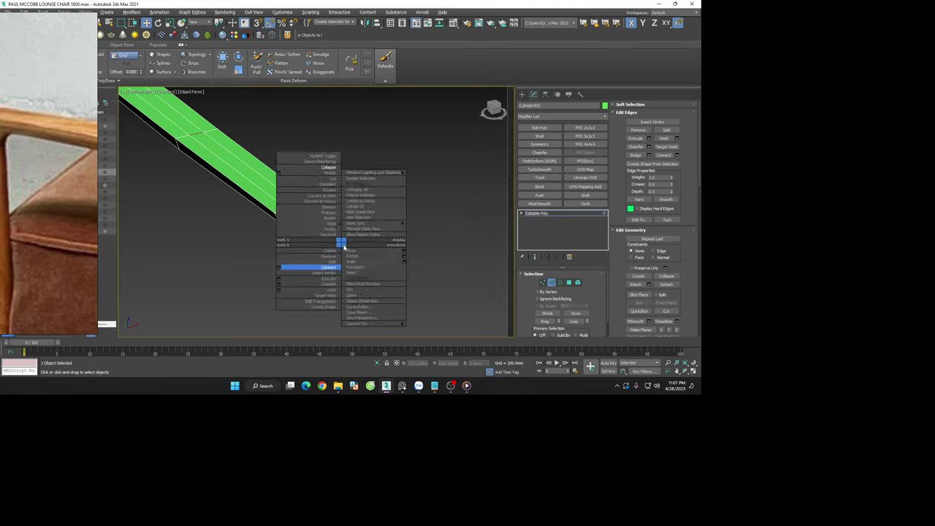
left_click(336, 251)
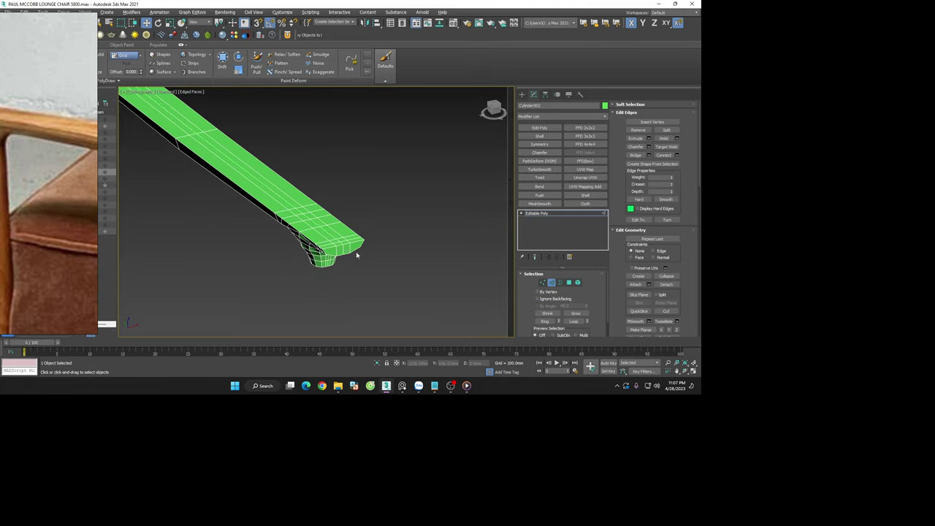
mouse_move(356, 251)
middle_mouse_down("alt")
mouse_move(350, 261)
mouse_move(342, 254)
middle_mouse_up("alt")
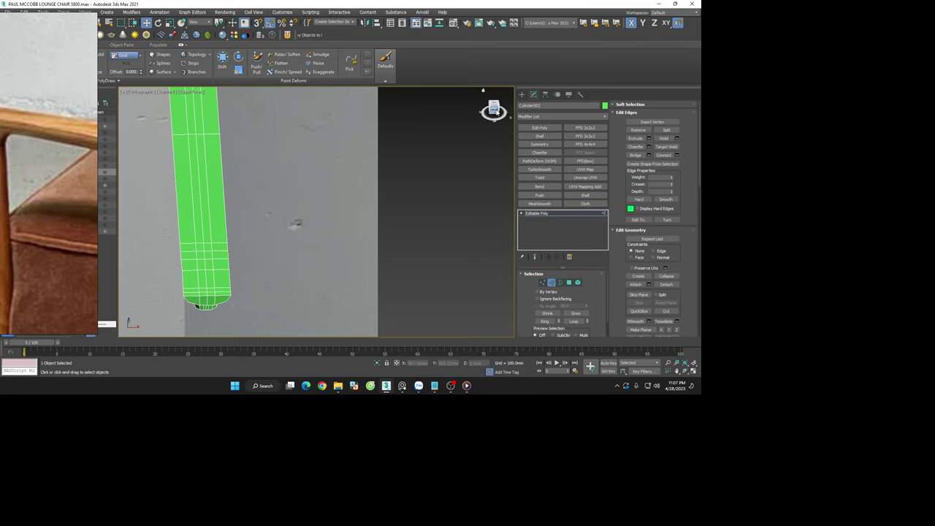
Test-move a vertex on the armrest top in Vertex mode, then undo the move
key("f")
scroll(236, 238, "up", 3)
key("1")
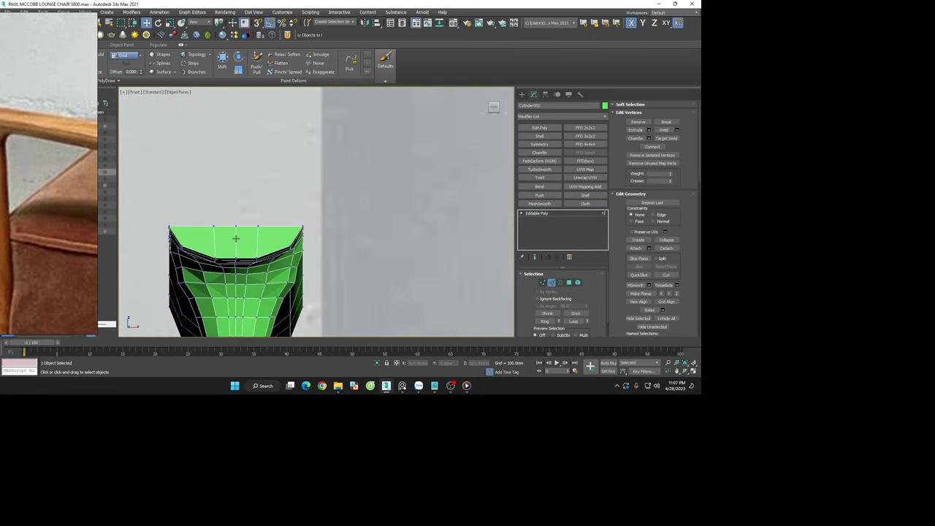
scroll(235, 238, "down", 2)
middle_click_drag(235, 238, 262, 250, "alt")
scroll(262, 250, "up", 2)
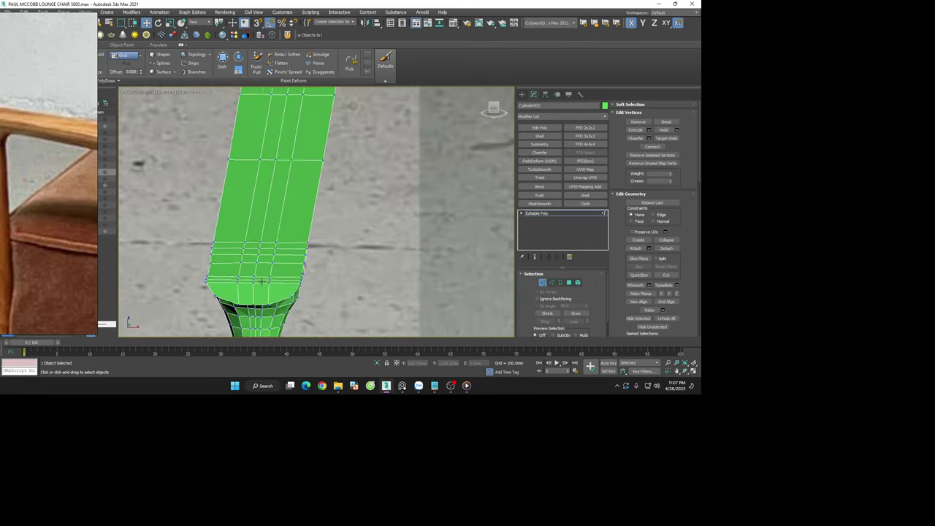
left_click(258, 235)
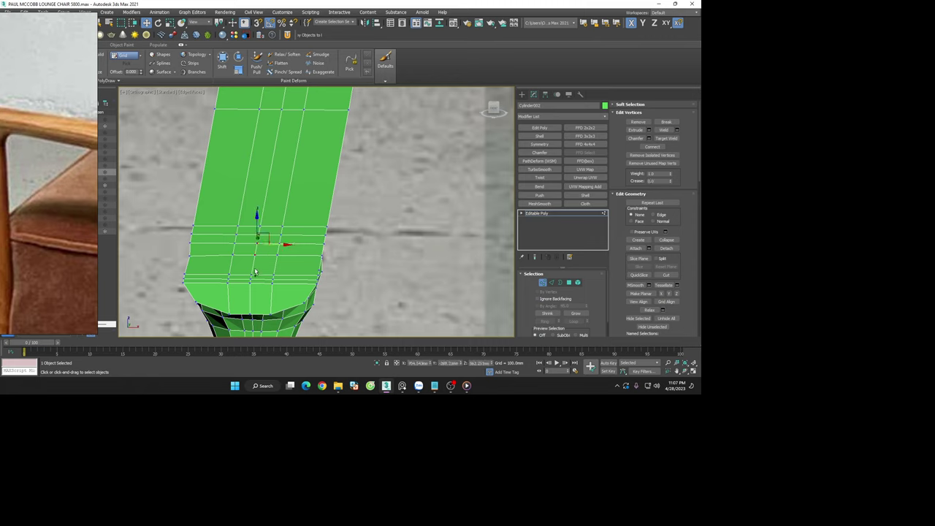
middle_click_drag(250, 285, 253, 282, "alt")
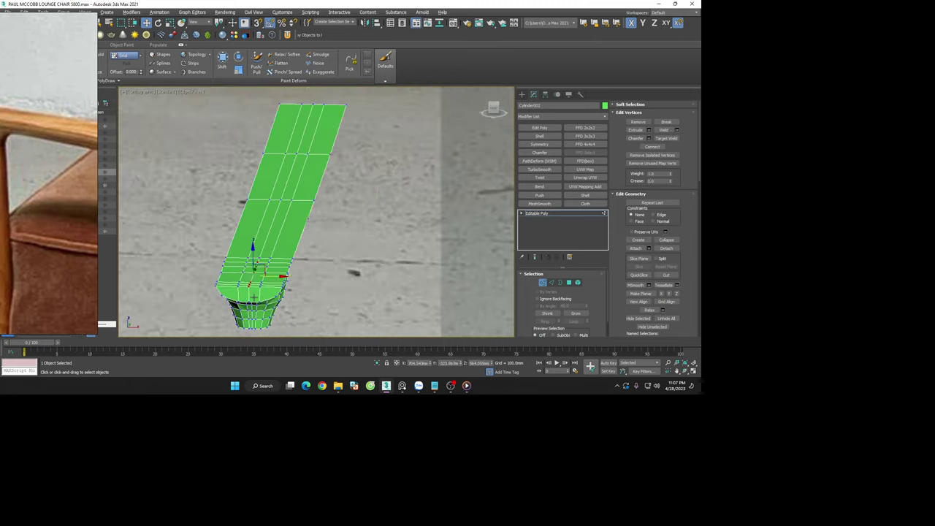
scroll(253, 282, "up", 2)
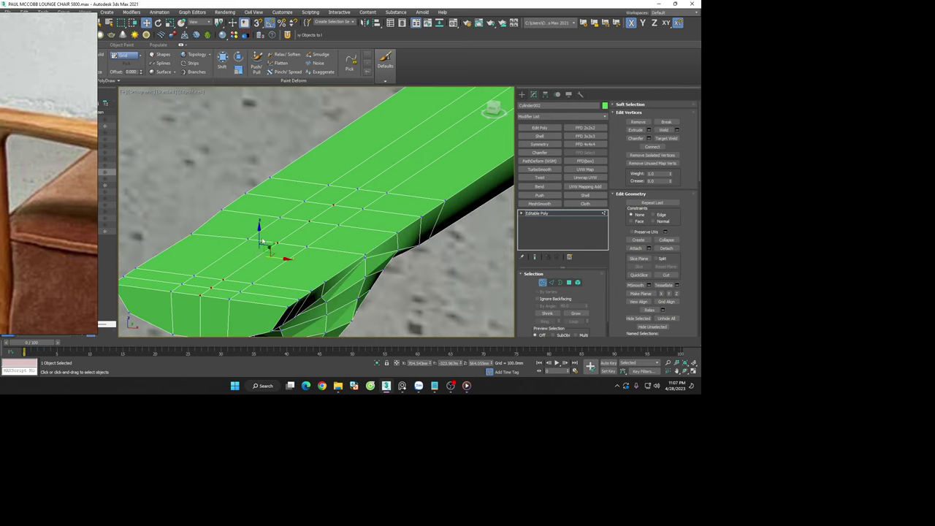
left_click_drag(261, 241, 257, 249)
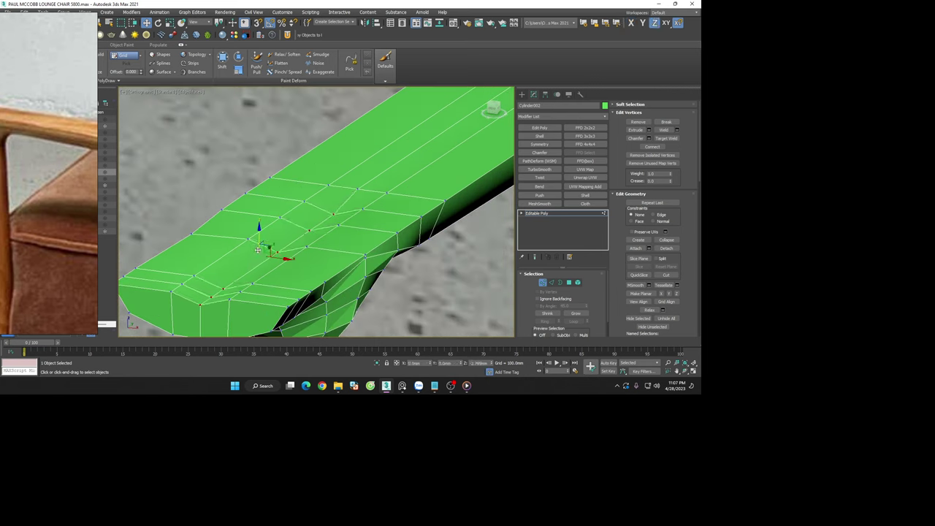
key("ctrl+z")
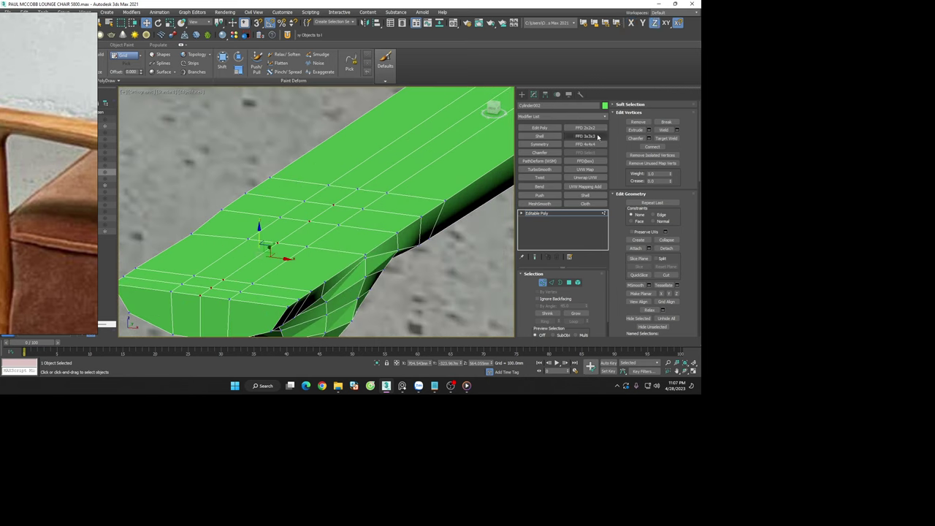
Add an FFD 2x2x2 and pull a control point down to bevel the armrest tip
left_click(596, 136)
middle_click_drag(263, 241, 248, 237, "alt")
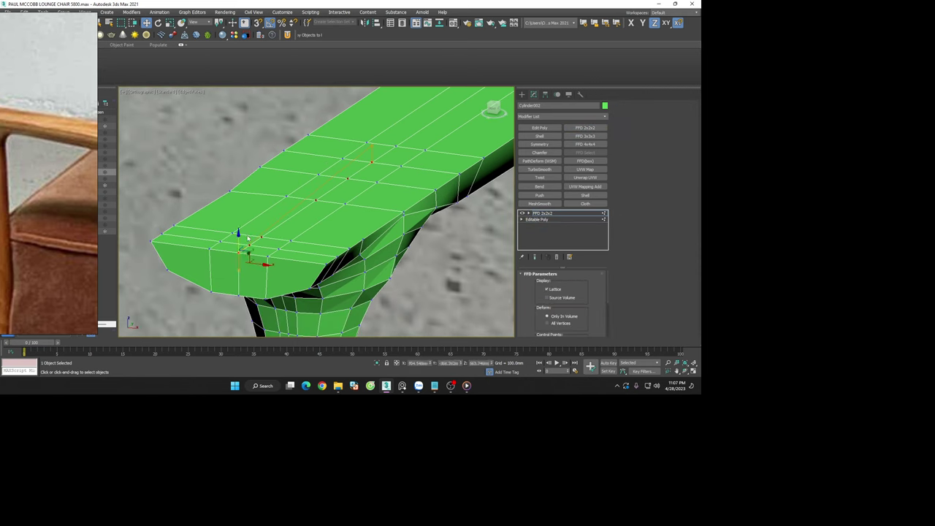
mouse_move(237, 242)
left_mouse_down()
mouse_move(239, 276)
mouse_move(238, 263)
left_mouse_up()
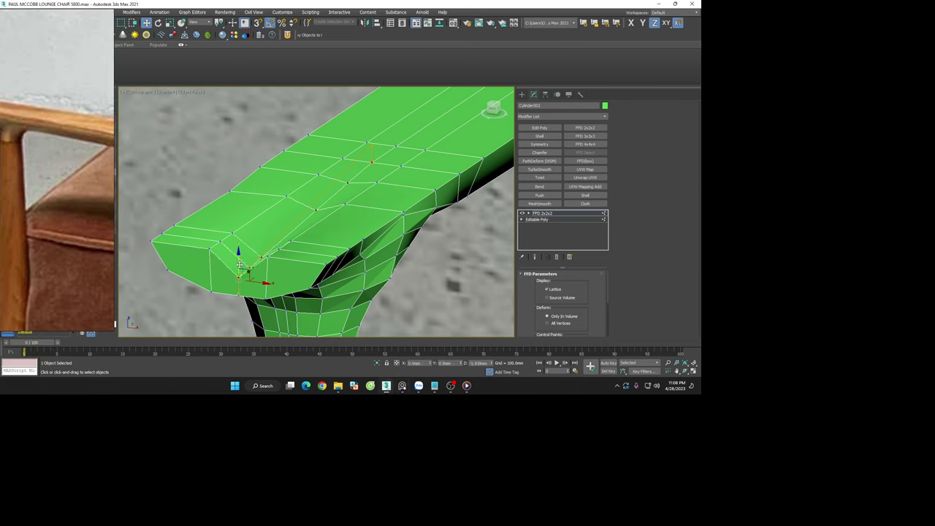
Add an Edit Poly above the FFD and select vertices on the armrest end
left_click(539, 127)
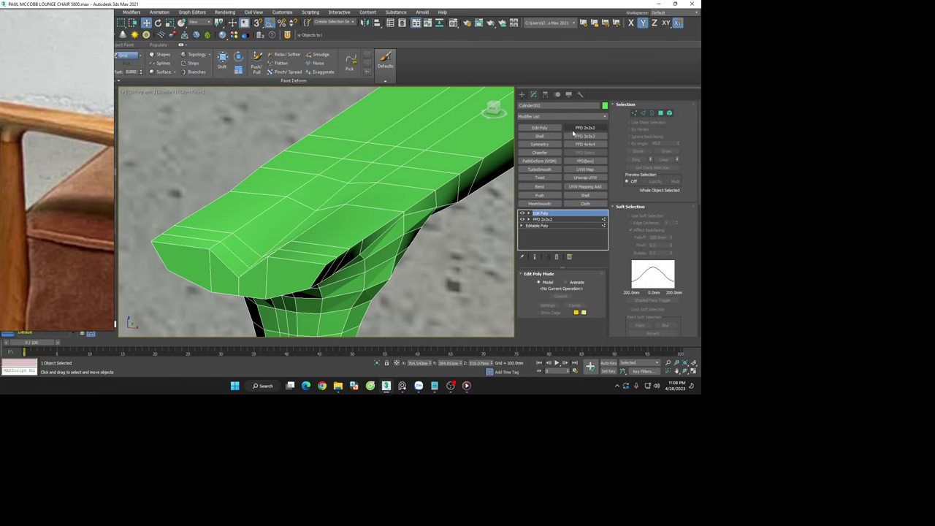
left_click(634, 113)
left_click(389, 184)
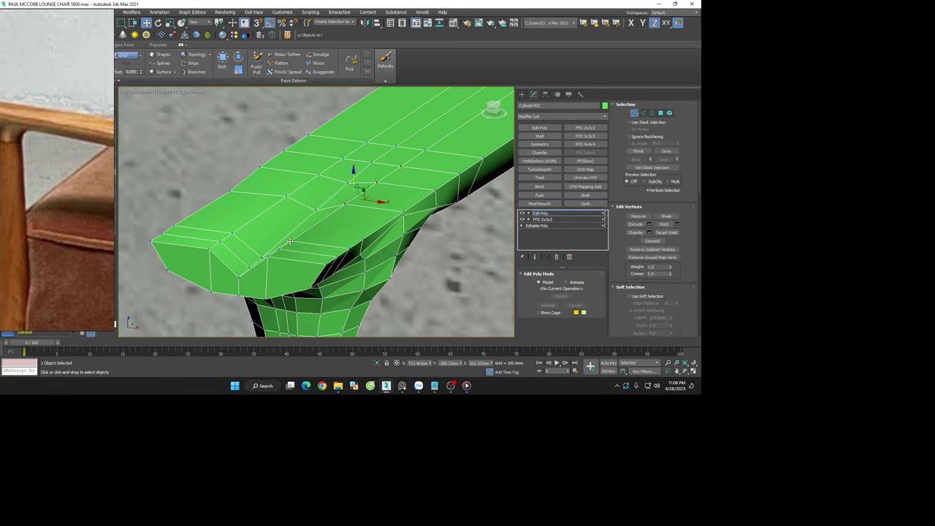
left_click(269, 255, "ctrl")
left_click(231, 238, "ctrl")
left_click(210, 249, "ctrl")
Wrap the selected vertices in a second FFD 2x2x2 and pull its points down
left_click(576, 130)
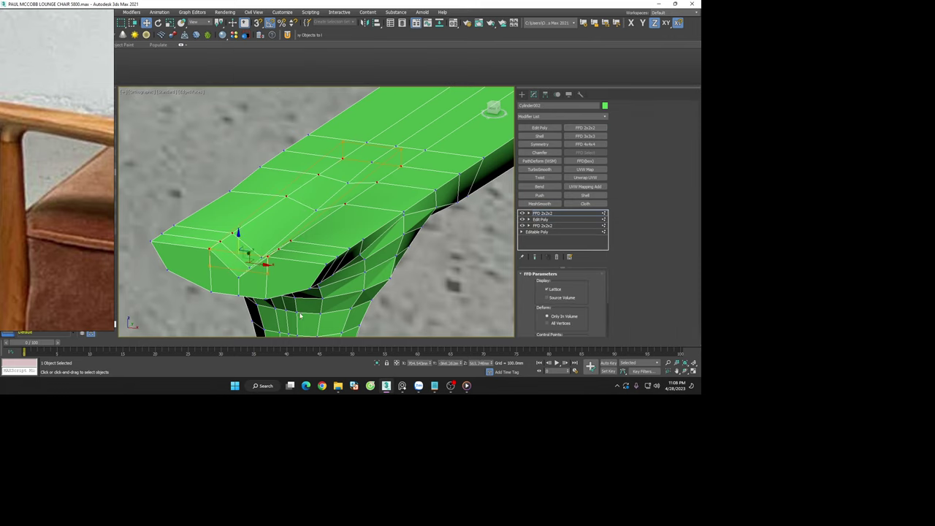
left_click_drag(238, 245, 227, 268)
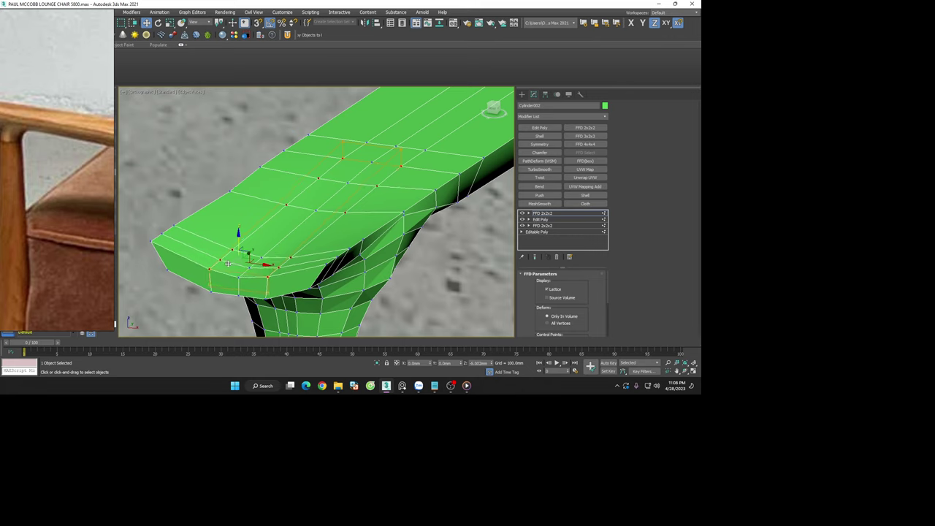
left_click(226, 268)
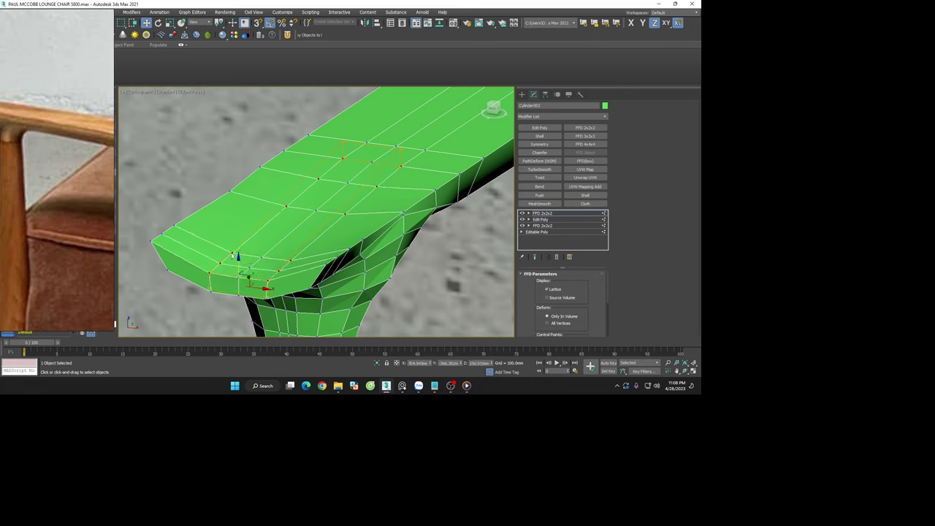
middle_click_drag(334, 241, 310, 231, "alt")
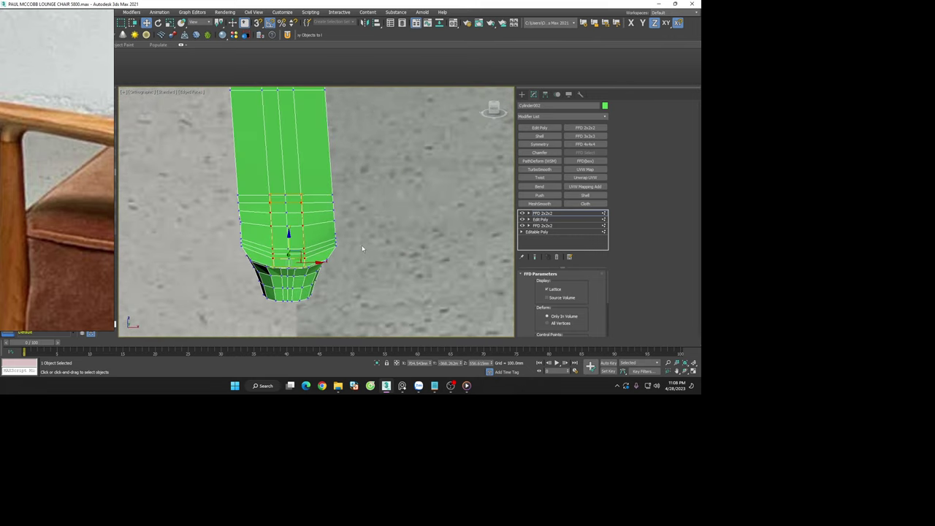
Try reshaping the top with an extra FFD 3x3x3, then undo it
left_click(588, 128)
left_click_drag(307, 274, 282, 319)
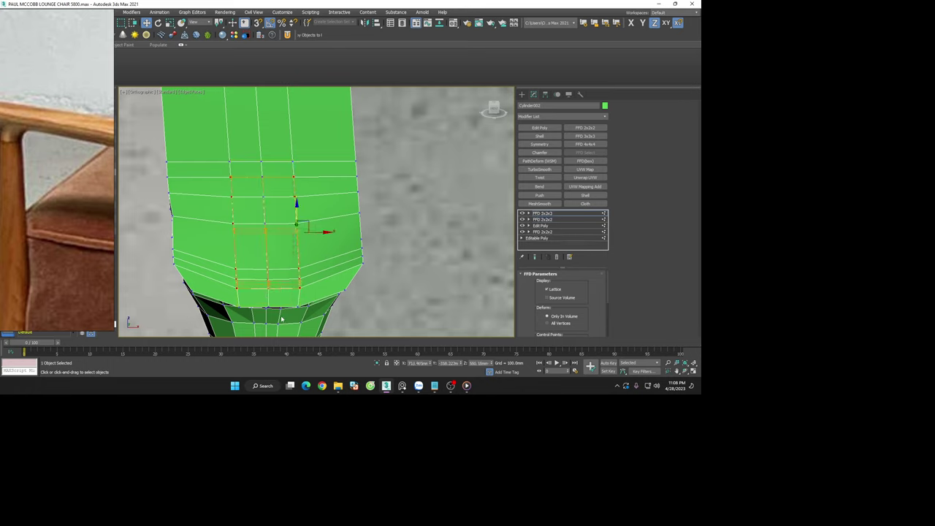
left_click_drag(207, 159, 265, 307, "ctrl")
left_click_drag(265, 211, 266, 205)
middle_click_drag(285, 225, 284, 225, "alt")
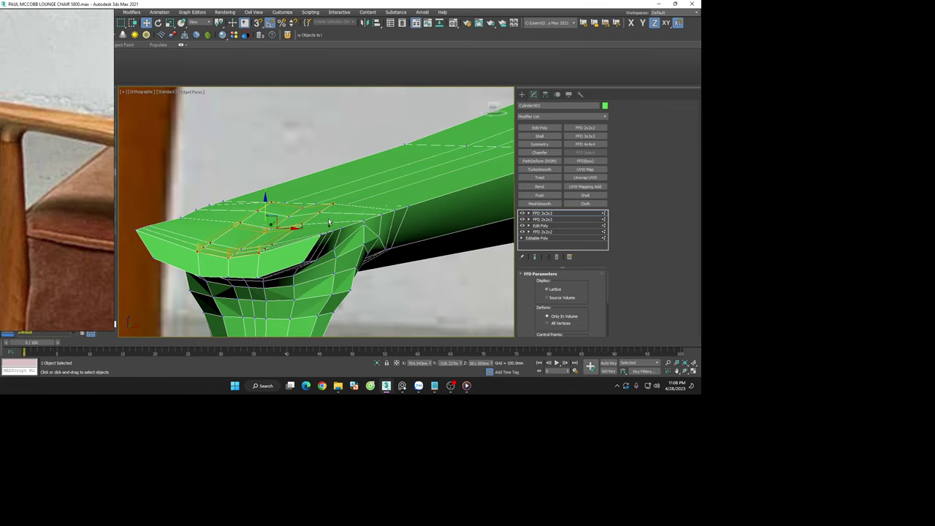
left_click_drag(328, 222, 333, 223)
key("ctrl+z")
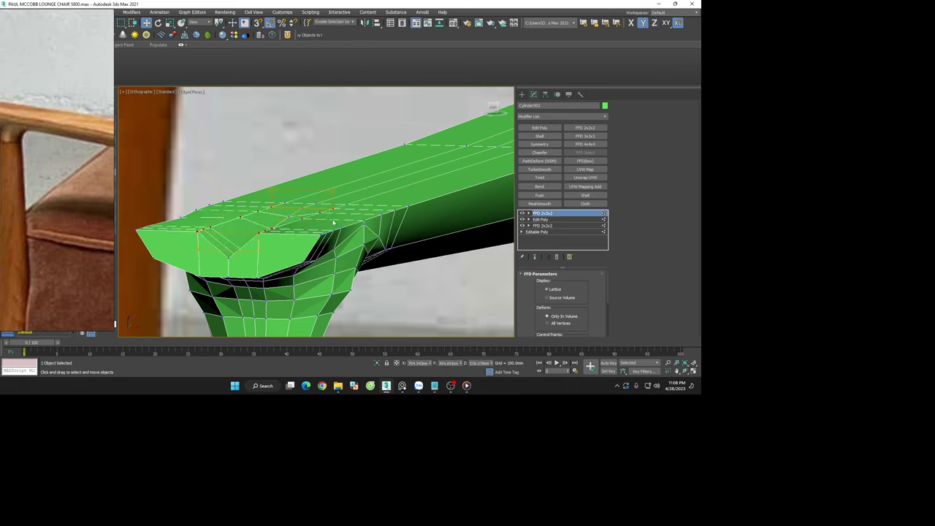
mouse_move(333, 222)
middle_mouse_down("alt")
mouse_move(349, 265)
mouse_move(362, 206)
middle_mouse_up("alt")
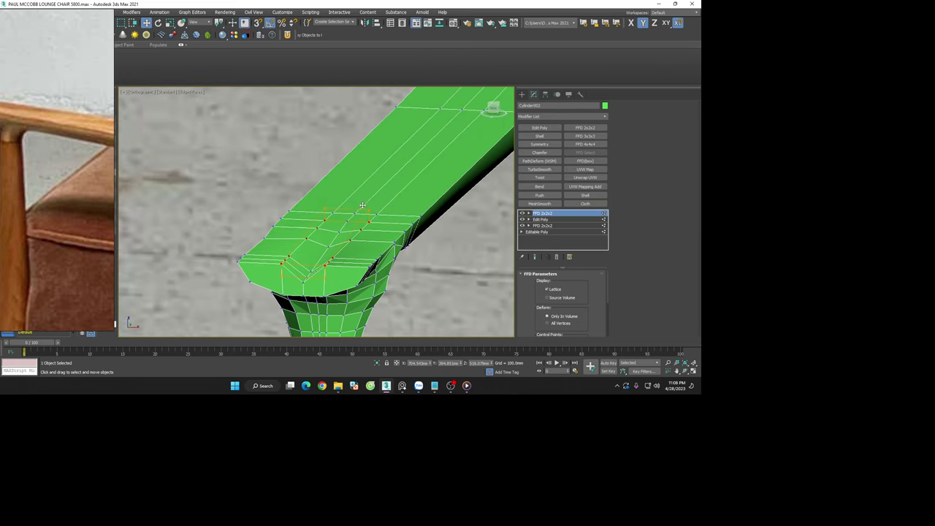
left_click(556, 128)
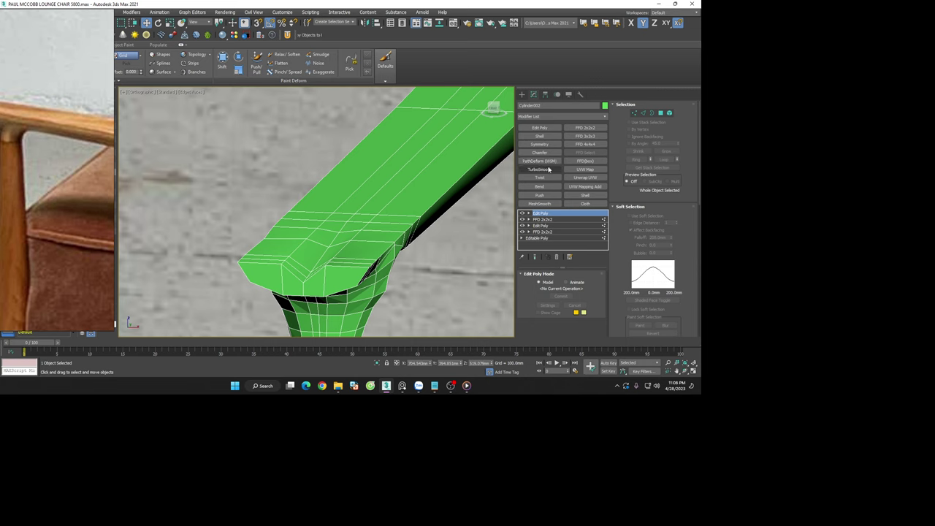
left_click(540, 169)
key("F4")
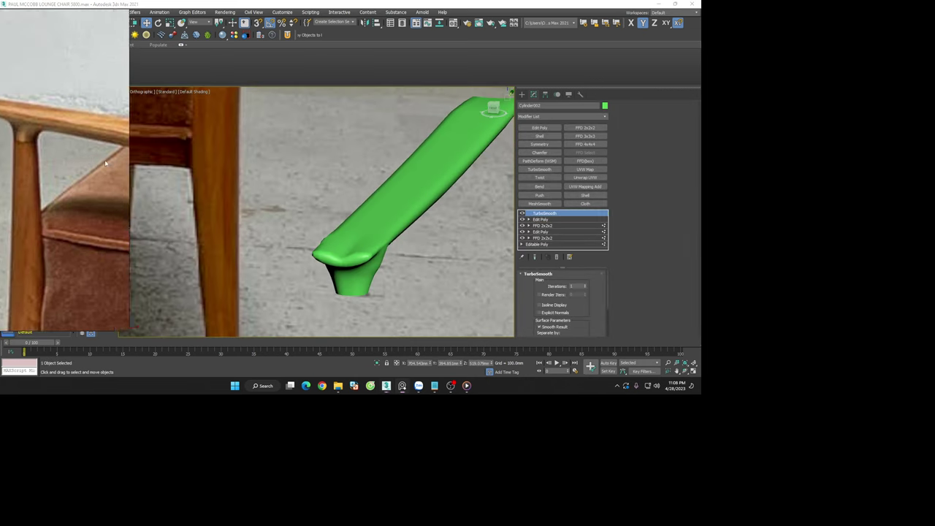
scroll(428, 273, "up", 2)
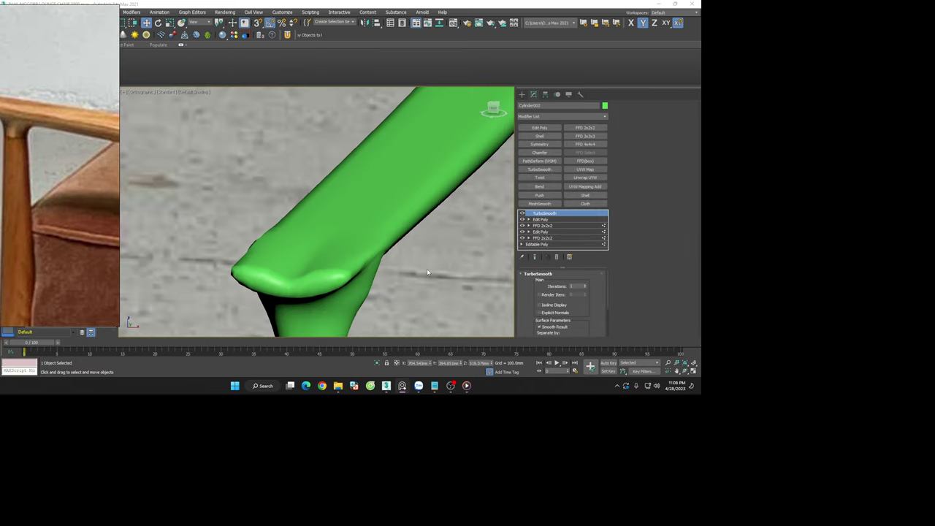
left_click(557, 257)
scroll(373, 252, "down", 2)
scroll(372, 252, "down", 1)
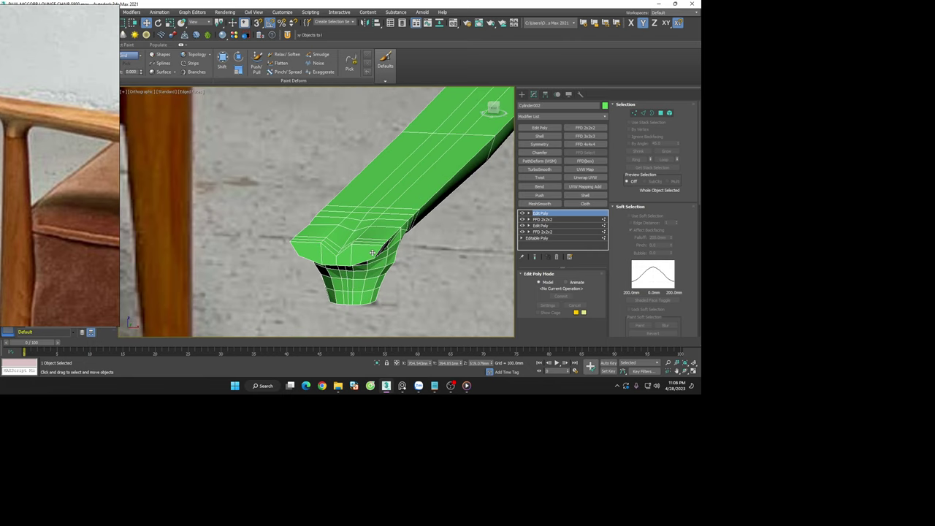
middle_click_drag(373, 252, 378, 252, "alt")
left_click(490, 113)
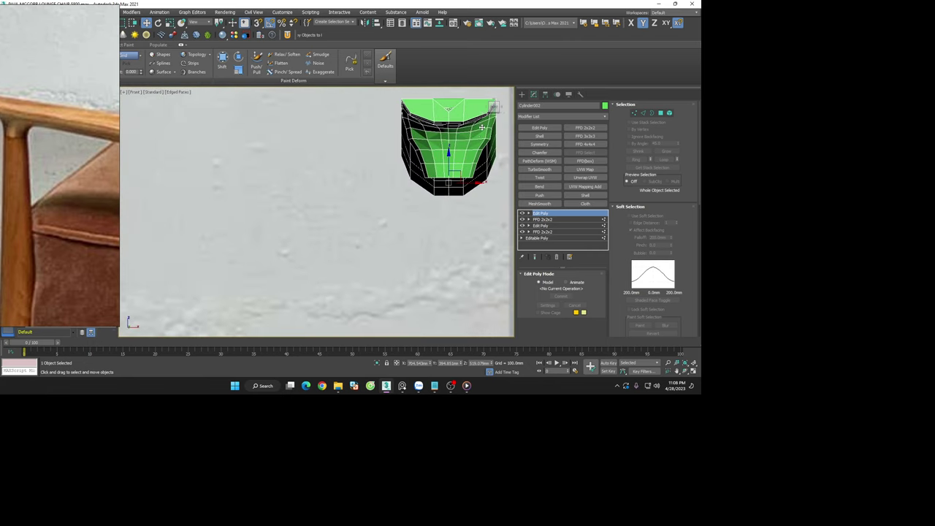
mouse_move(480, 137)
middle_mouse_down("alt")
mouse_move(464, 253)
mouse_move(410, 220)
middle_mouse_up("alt")
scroll(397, 159, "up", 3)
key("1")
middle_click_drag(396, 159, 424, 215)
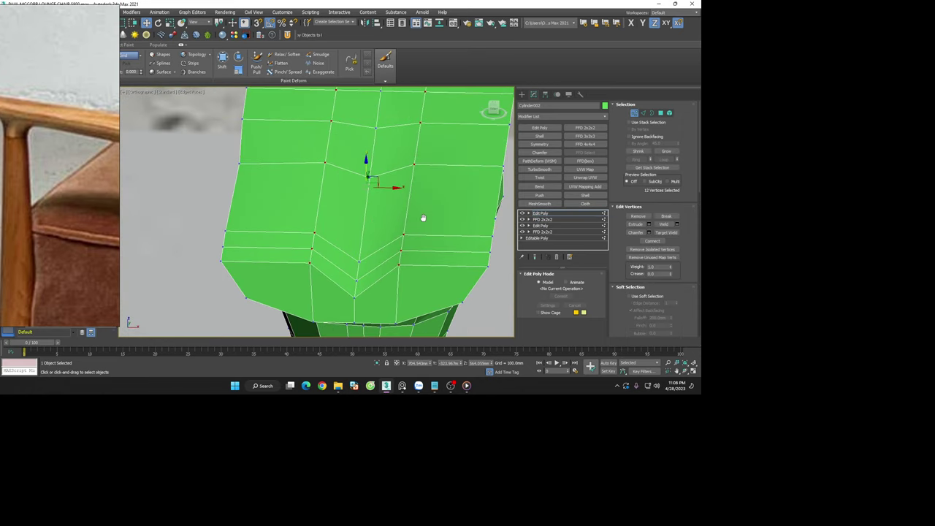
scroll(431, 201, "down", 3)
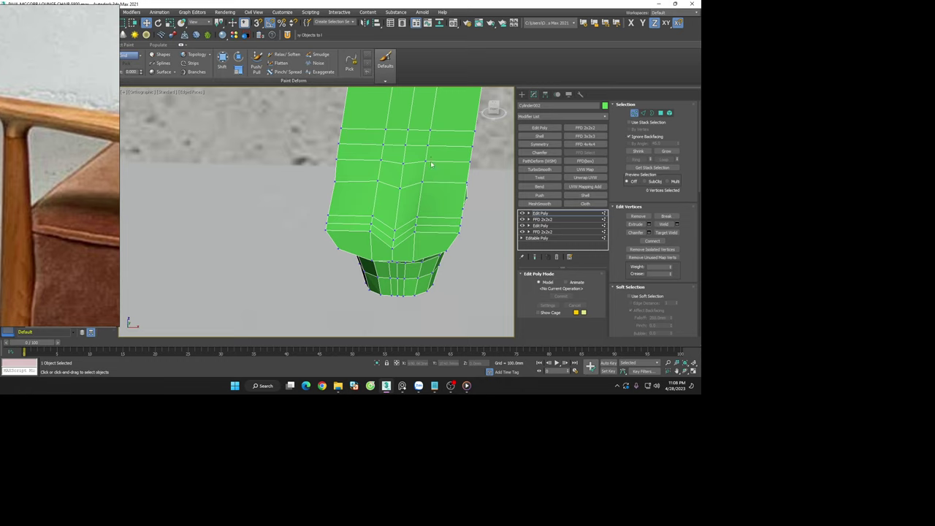
Slide the vertices around Cylinder002's bend along X and pull a bend vertex along Z
left_click_drag(411, 237, 370, 246)
left_click_drag(386, 165, 387, 165, "ctrl")
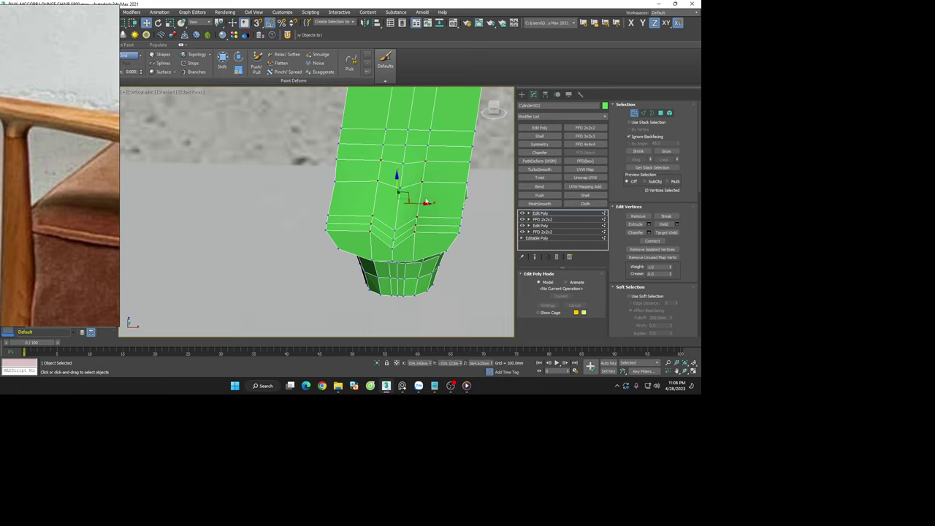
left_click_drag(418, 204, 446, 212)
middle_click_drag(446, 211, 450, 212, "alt")
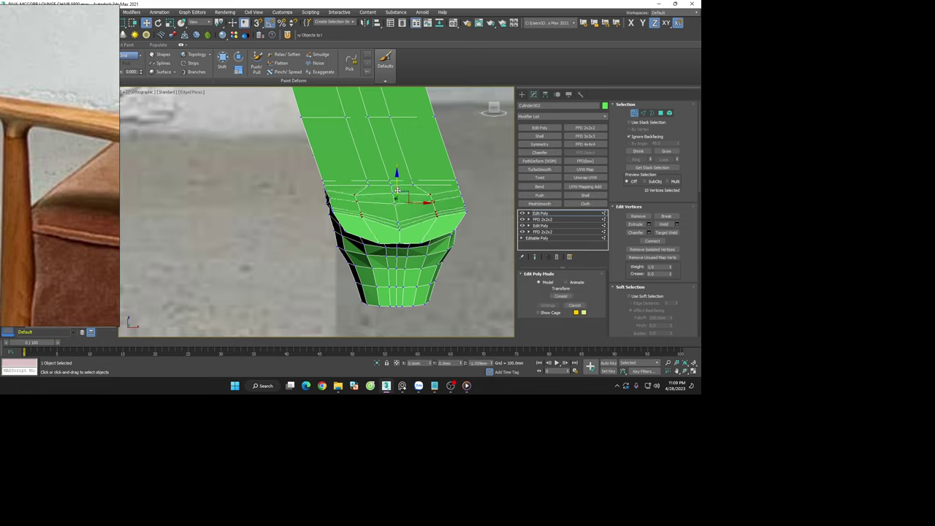
left_click(394, 199)
left_click(392, 192)
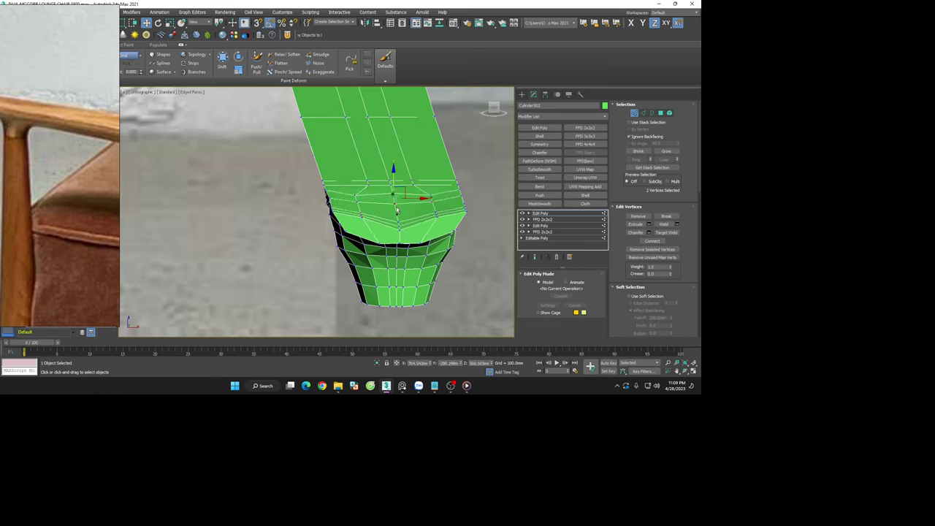
scroll(400, 227, "up", 4)
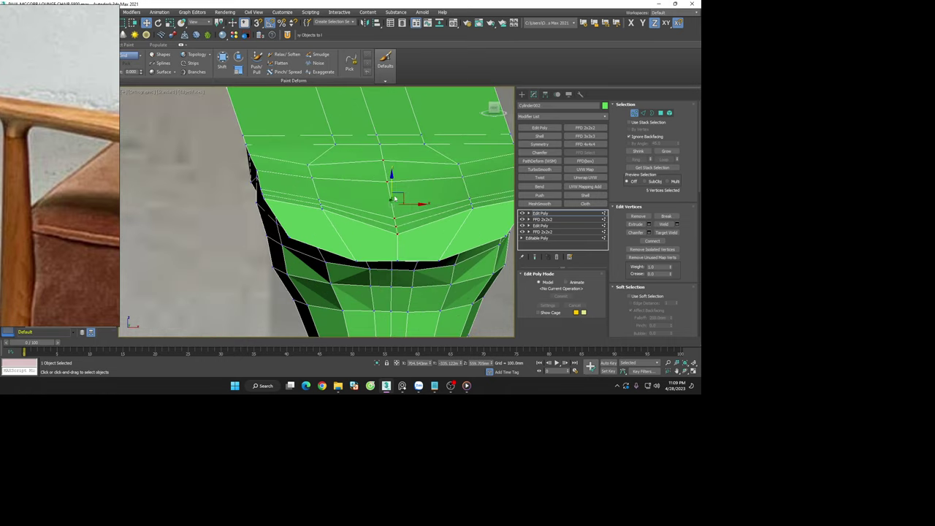
left_click_drag(391, 198, 391, 220)
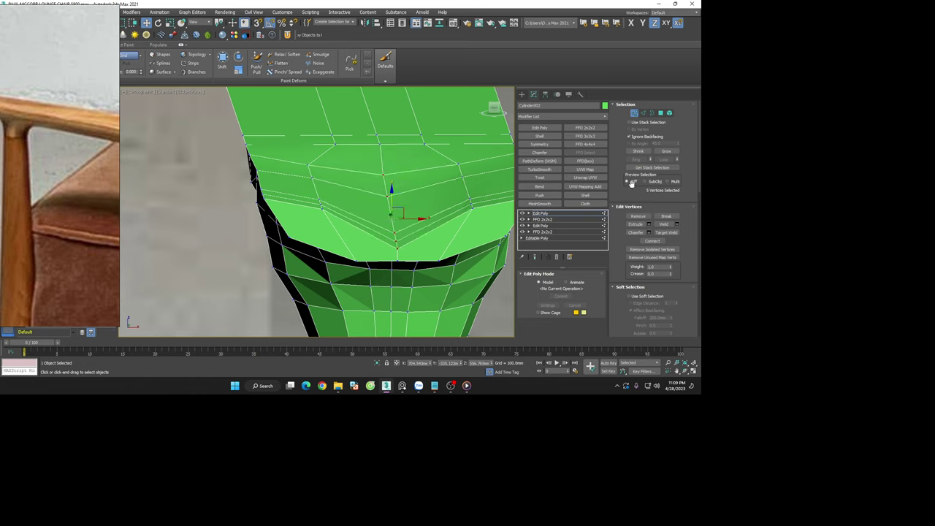
Preview Cylinder002 with TurboSmooth, then remove it and turn on edged faces
left_click(633, 113)
left_click(539, 169)
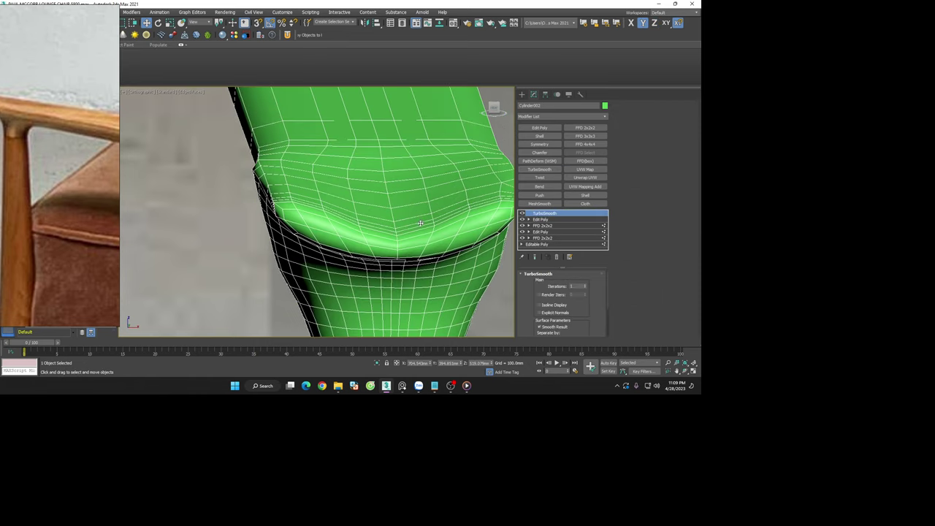
scroll(415, 229, "down", 5)
middle_click_drag(415, 229, 409, 271, "alt")
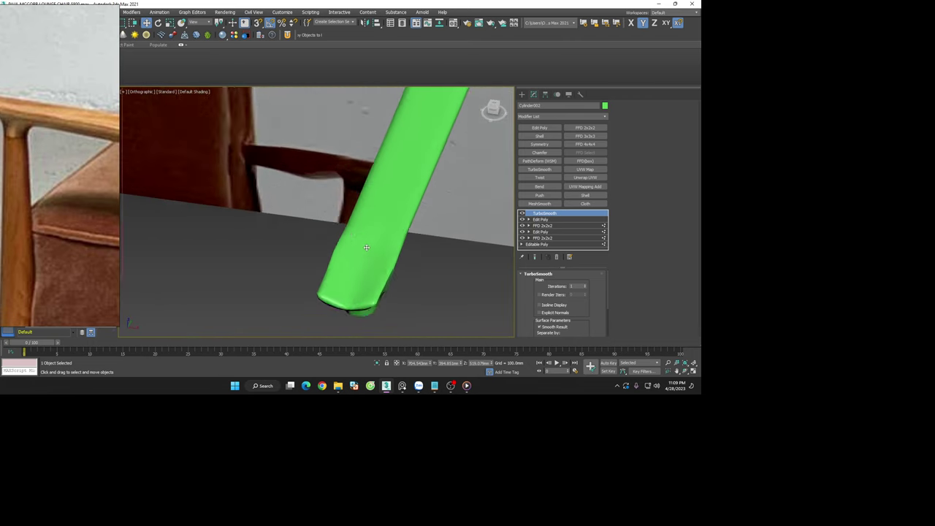
left_click(556, 257)
key("F4")
Lower and scale the vertices near the leg's end, then re-enable TurboSmooth
key("1")
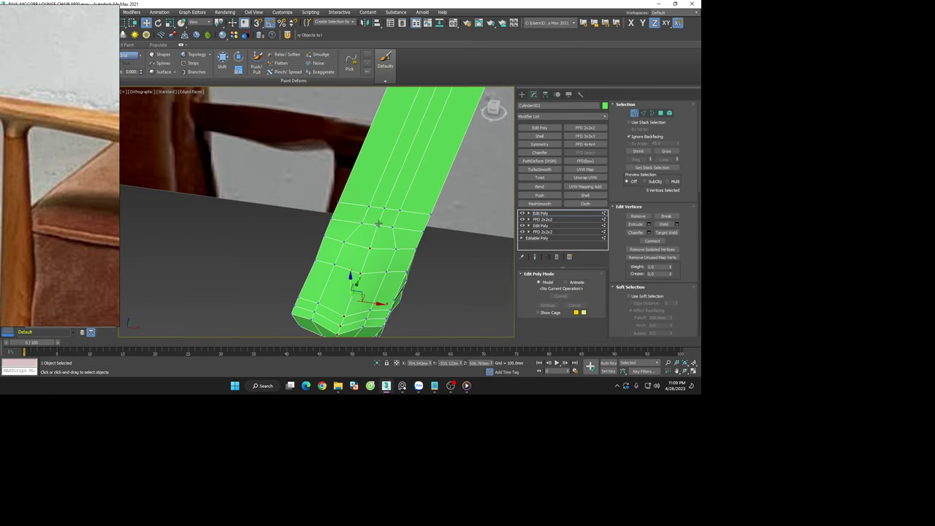
left_click(377, 227)
middle_click_drag(377, 227, 369, 212, "alt")
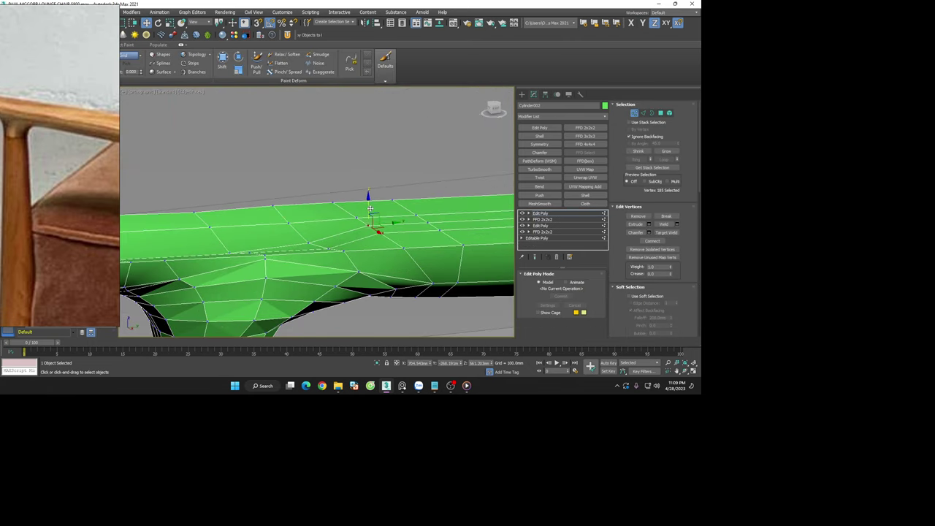
left_click_drag(370, 215, 375, 227)
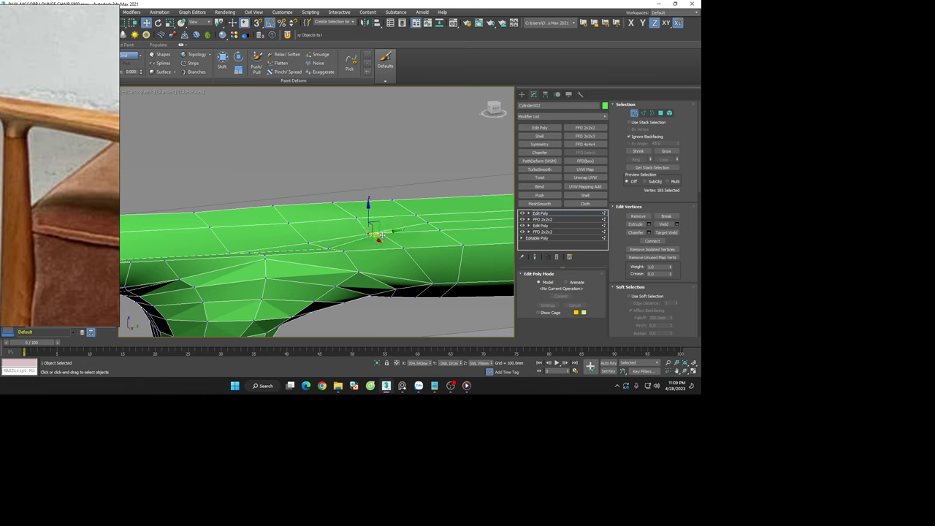
middle_click_drag(379, 235, 367, 232, "alt")
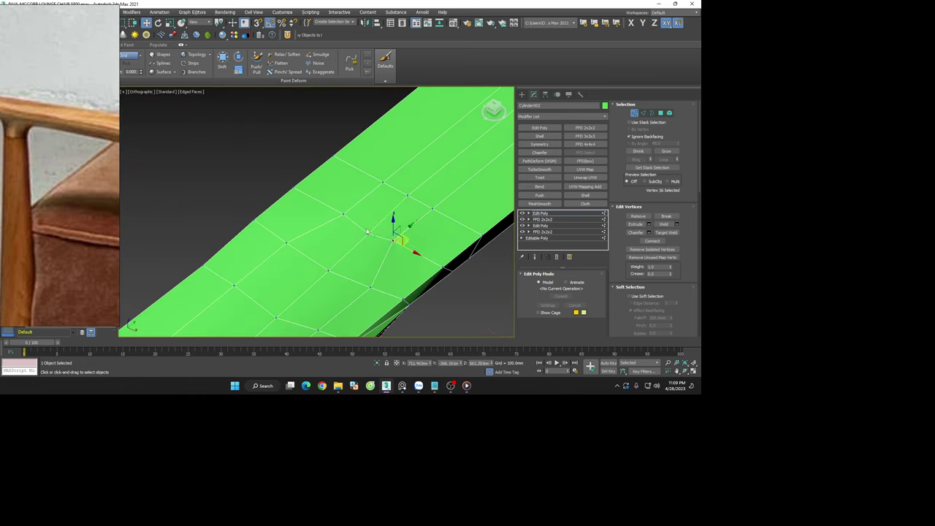
left_click(343, 214, "ctrl")
key("r")
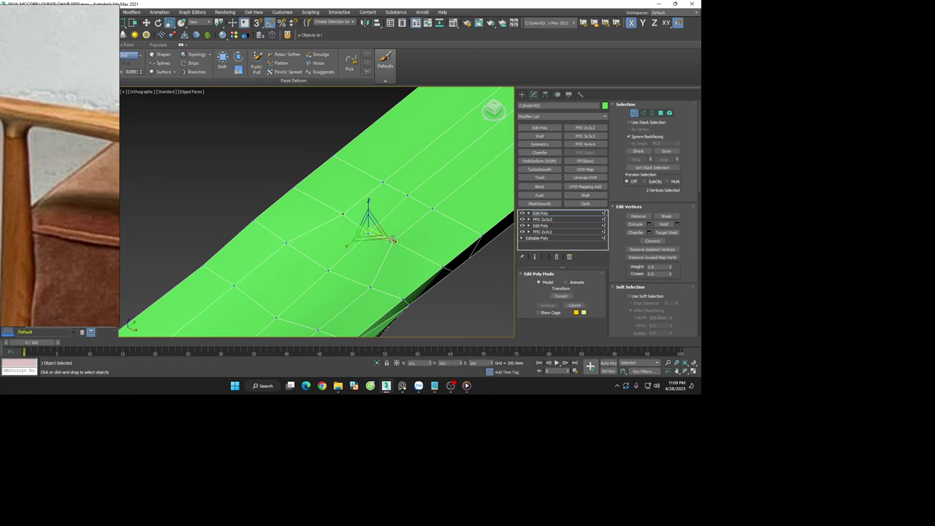
left_click(480, 216)
left_click(628, 112)
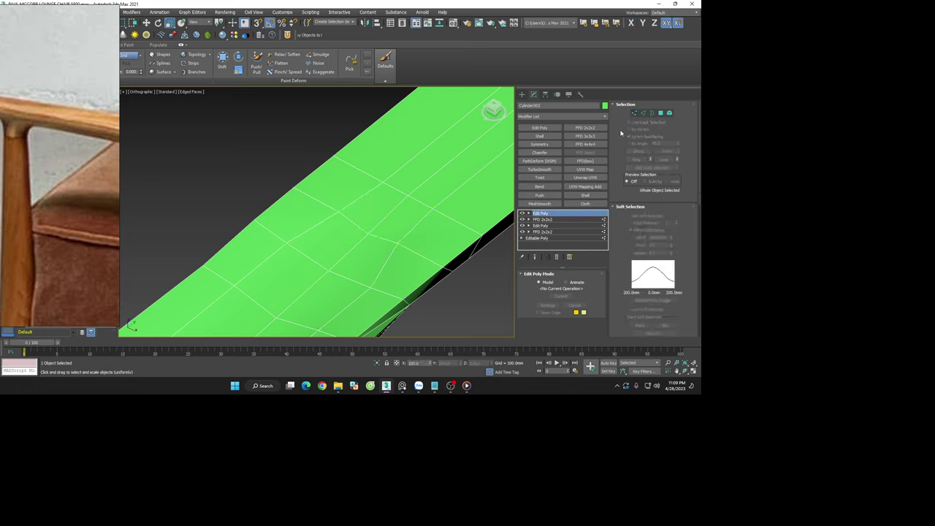
left_click(555, 169)
Remove TurboSmooth from Cylinder002 and show edged faces to inspect the hole
scroll(408, 220, "down", 5)
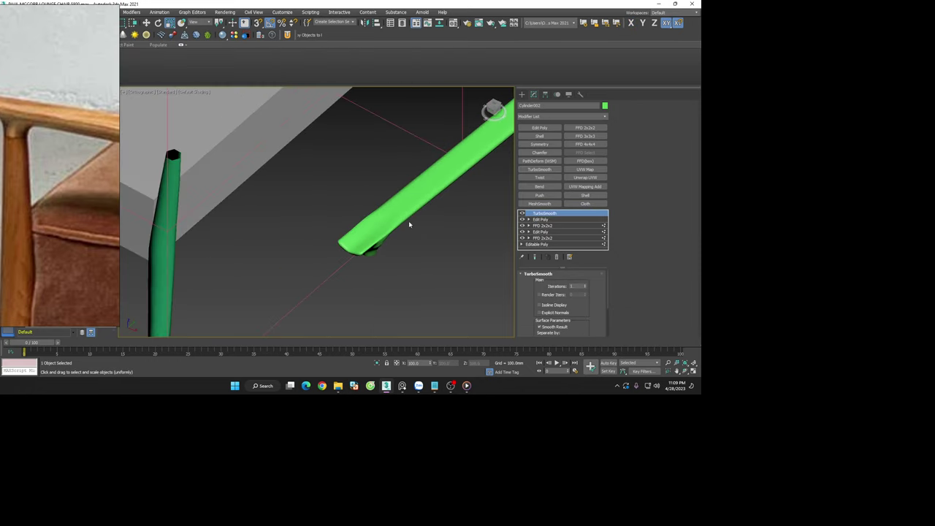
middle_click_drag(411, 231, 367, 159, "alt")
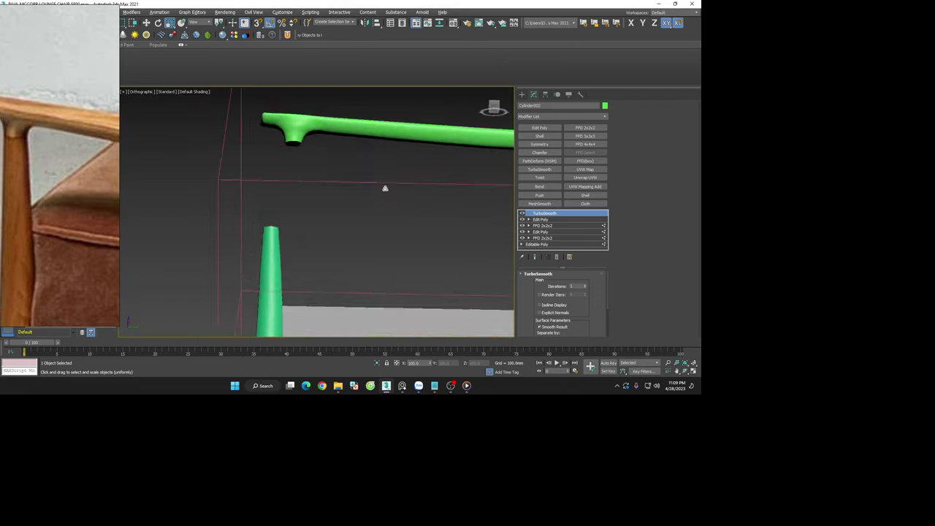
scroll(368, 159, "up", 3)
scroll(317, 183, "up", 3)
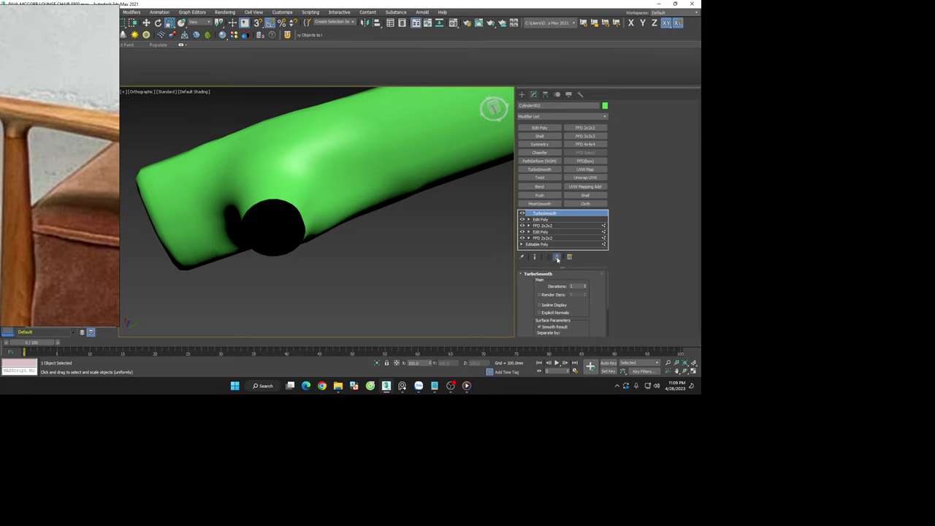
left_click(556, 257)
key("F4")
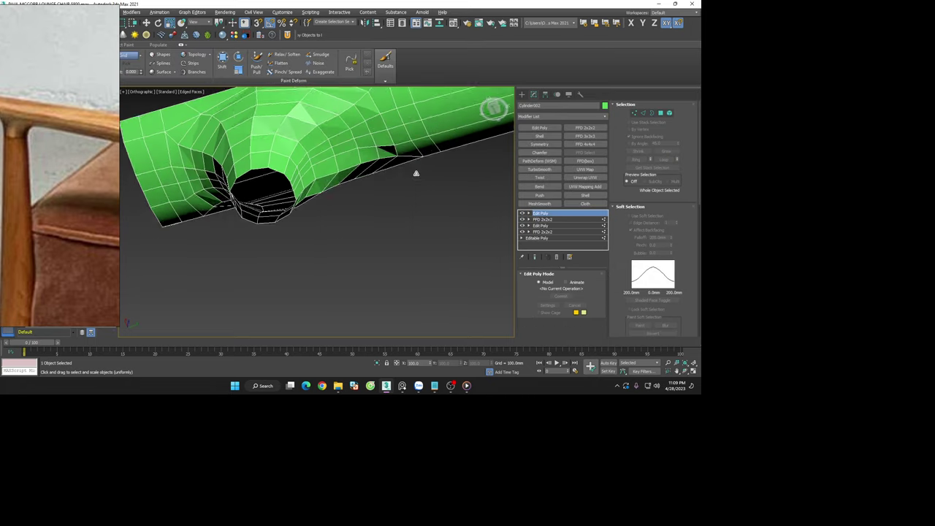
mouse_move(415, 173)
middle_mouse_down("alt")
mouse_move(434, 259)
mouse_move(398, 175)
mouse_move(406, 166)
mouse_move(407, 182)
mouse_move(386, 171)
mouse_move(394, 218)
middle_mouse_up("alt")
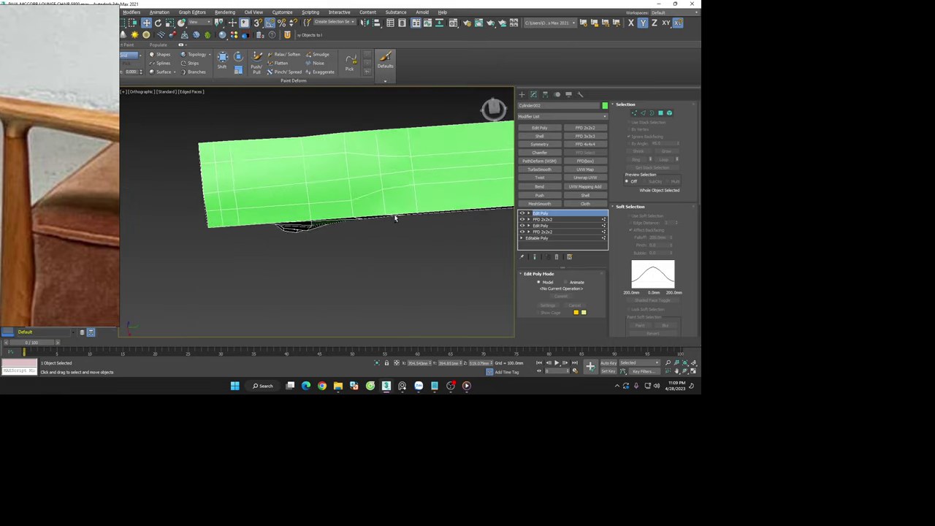
Reselect Cylinder002 and view it from the Bottom, zoomed in on the hole
key("t")
scroll(314, 124, "up", 2)
scroll(300, 128, "up", 5)
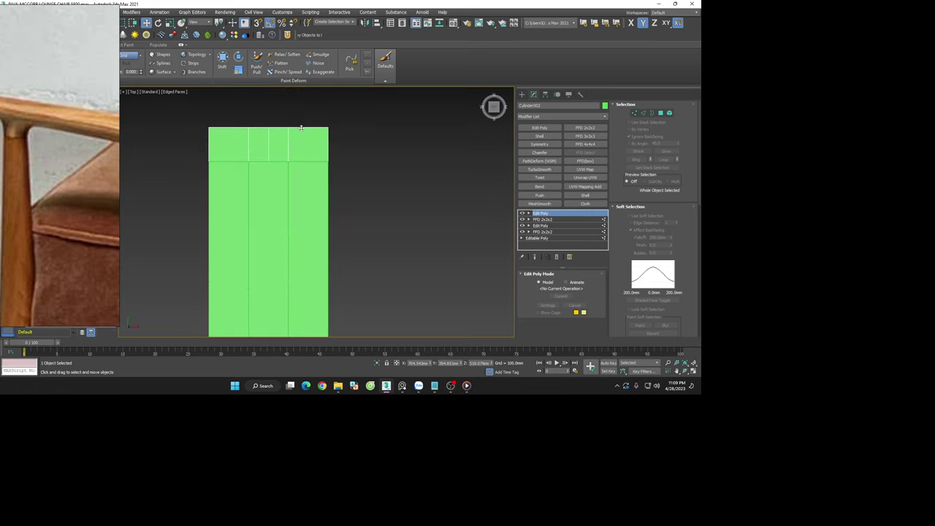
left_click(372, 153)
scroll(380, 160, "down", 5)
scroll(388, 152, "down", 2)
mouse_move(388, 153)
middle_mouse_down()
mouse_move(381, 237)
mouse_move(397, 299)
mouse_move(405, 273)
middle_mouse_up()
scroll(363, 267, "up", 4)
left_click(374, 245)
left_click(493, 106)
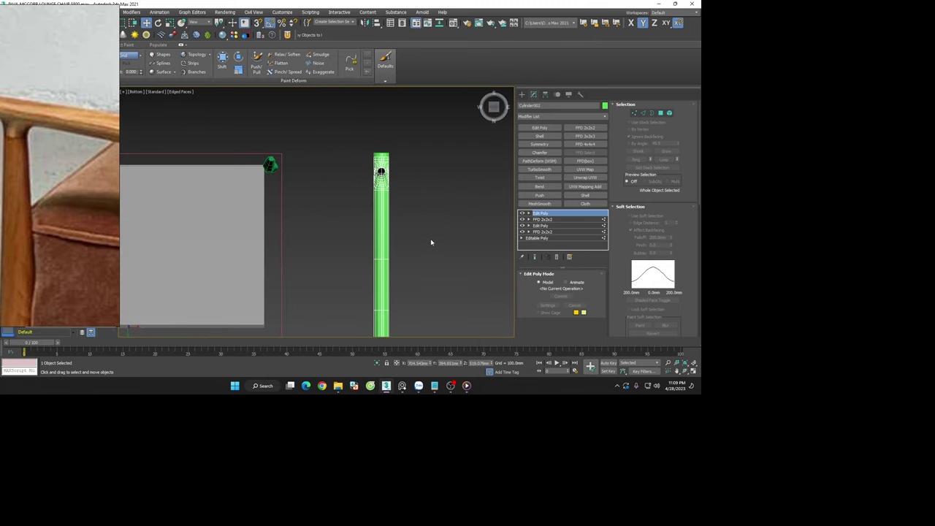
scroll(431, 242, "up", 3)
scroll(421, 202, "up", 4)
scroll(443, 205, "down", 2)
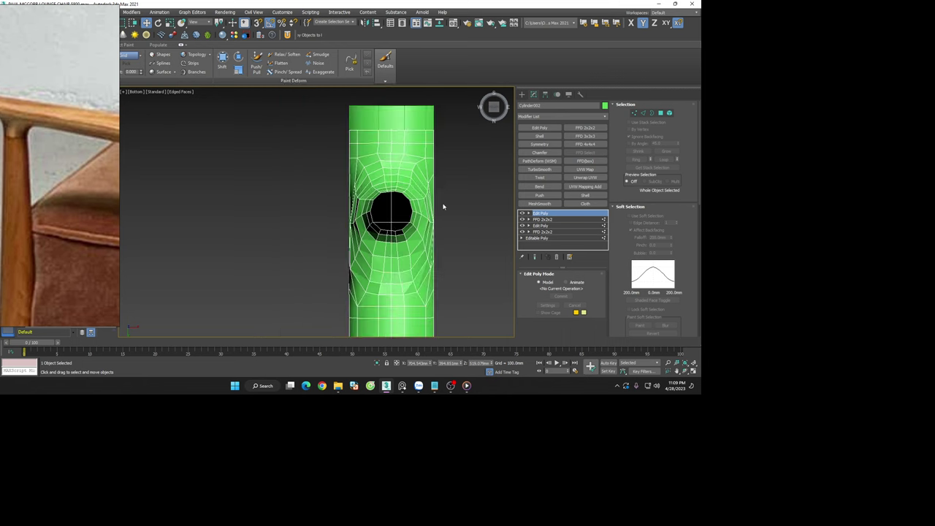
scroll(331, 239, "up", 2)
Snap the hole-edge vertices into line along the X axis, then exit Vertex mode
key("1")
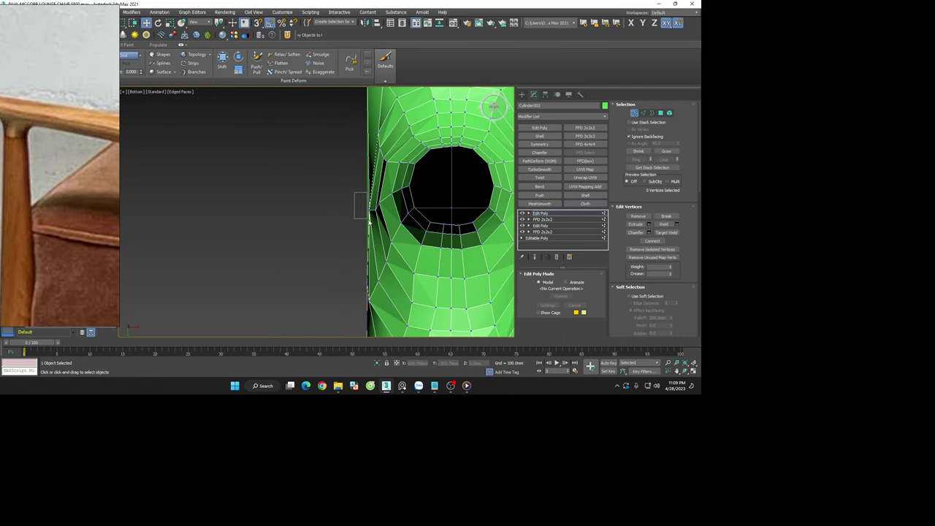
left_click_drag(355, 193, 371, 227)
scroll(376, 205, "down", 2)
scroll(385, 214, "down", 1)
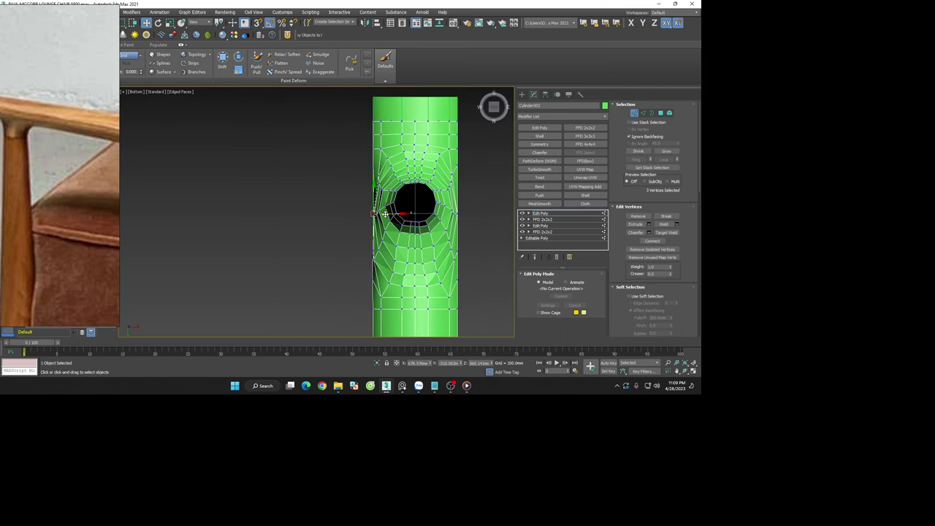
key("F5")
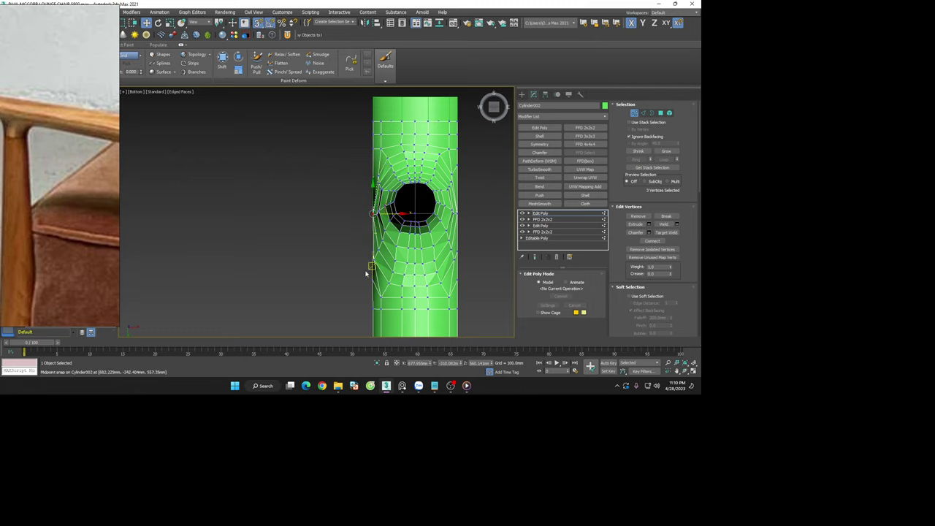
scroll(367, 248, "up", 4)
left_click_drag(386, 98, 389, 231)
left_click(386, 231)
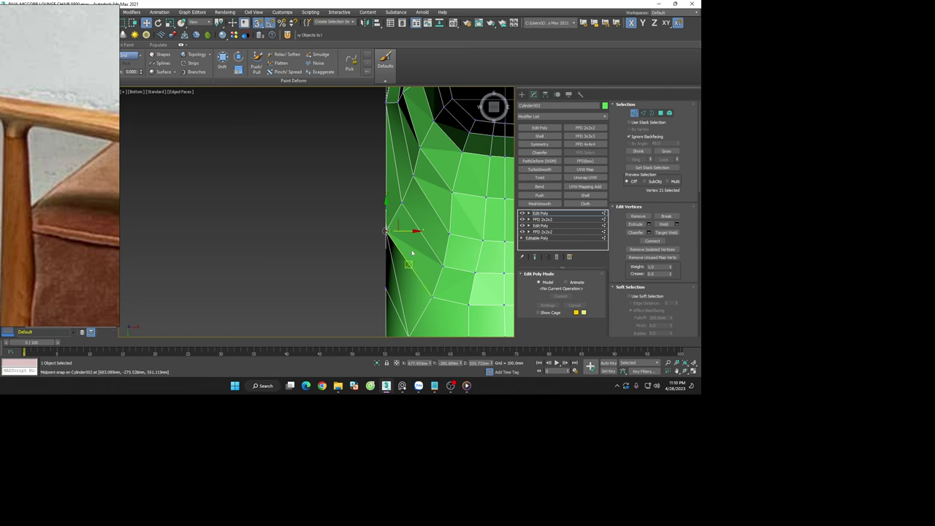
left_click(373, 280)
scroll(250, 236, "down", 2)
scroll(403, 236, "down", 3)
scroll(398, 168, "up", 5)
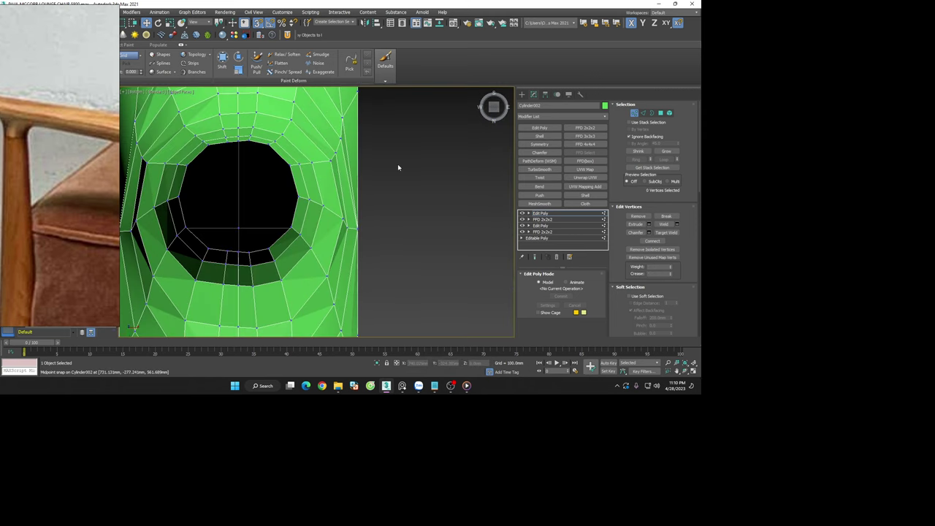
left_click(638, 113)
scroll(414, 190, "down", 3)
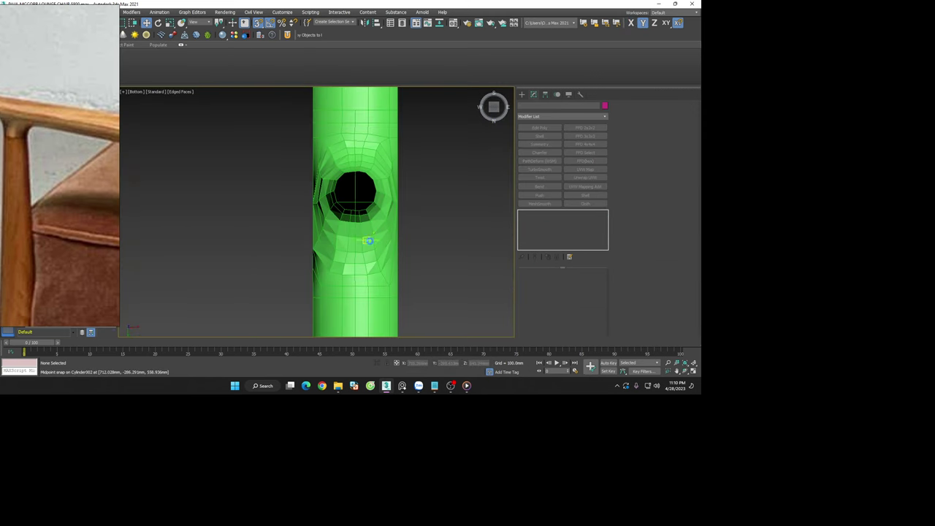
scroll(414, 190, "down", 3)
mouse_move(380, 211)
middle_mouse_down("alt")
mouse_move(349, 221)
mouse_move(388, 268)
middle_mouse_up("alt")
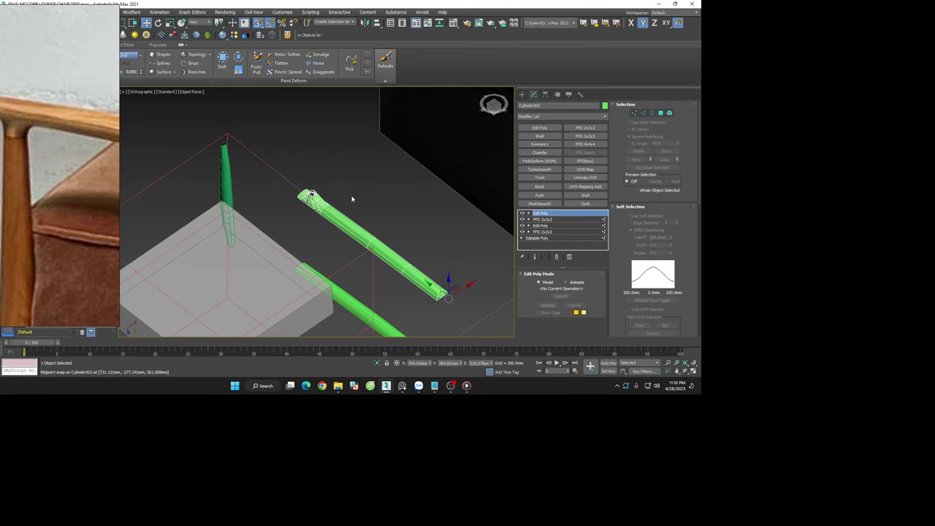
Preview the leg with TurboSmooth and edges hidden, orbiting to inspect its end
scroll(353, 200, "up", 5)
scroll(448, 197, "down", 1)
left_click(544, 171)
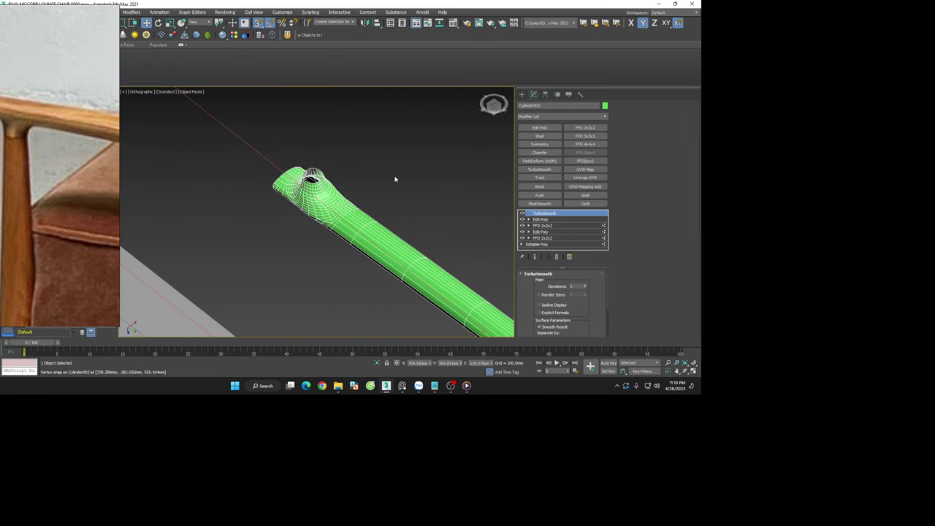
key("F4")
scroll(356, 204, "up", 3)
scroll(357, 203, "up", 2)
scroll(363, 216, "down", 5)
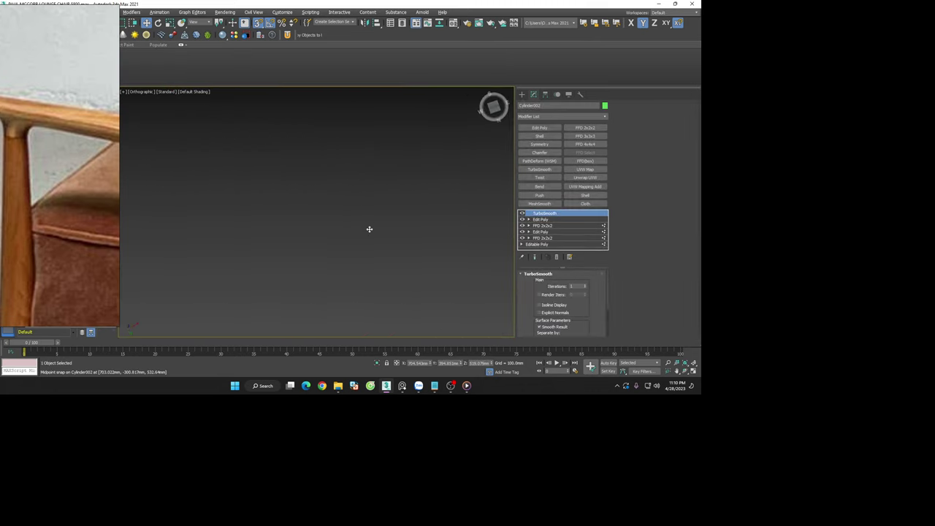
scroll(377, 238, "down", 1)
scroll(299, 148, "up", 5)
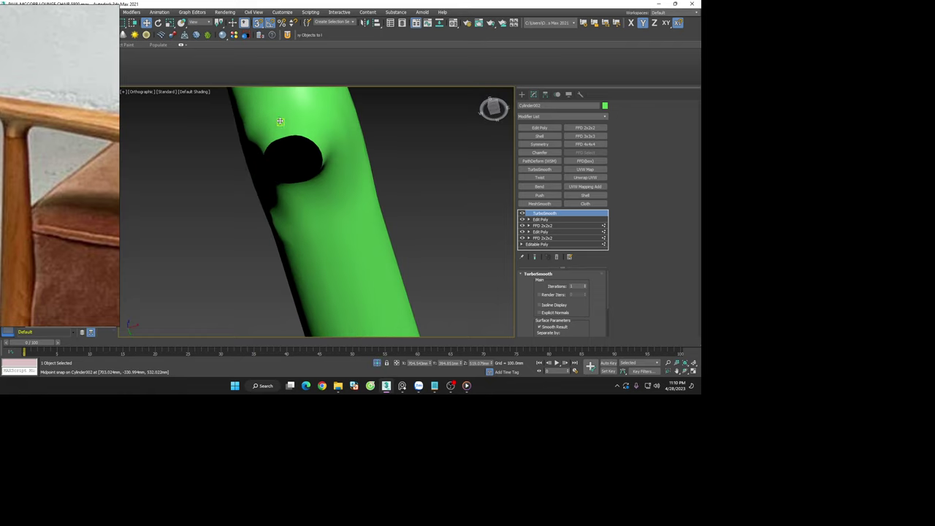
mouse_move(299, 148)
middle_mouse_down("alt")
mouse_move(423, 159)
mouse_move(450, 175)
middle_mouse_up("alt")
scroll(423, 159, "down", 2)
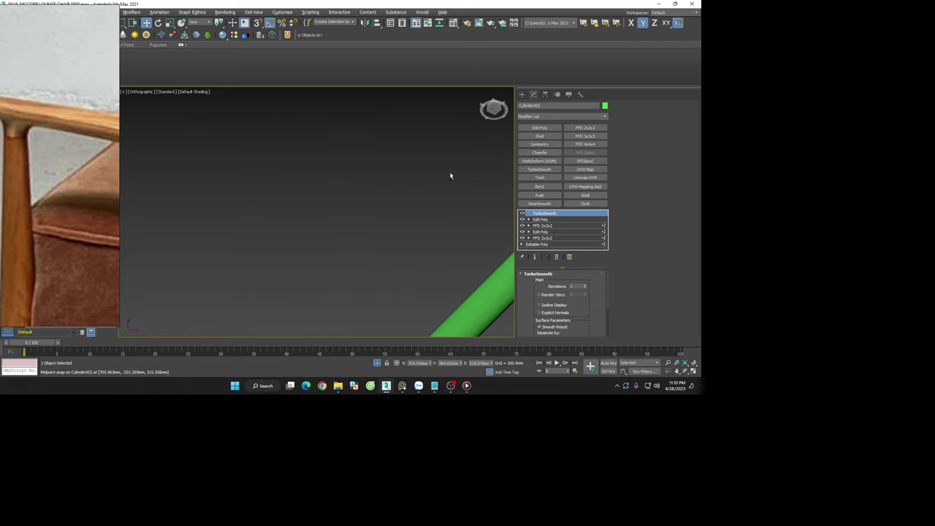
scroll(311, 207, "up", 3)
scroll(376, 221, "up", 2)
scroll(358, 164, "up", 2)
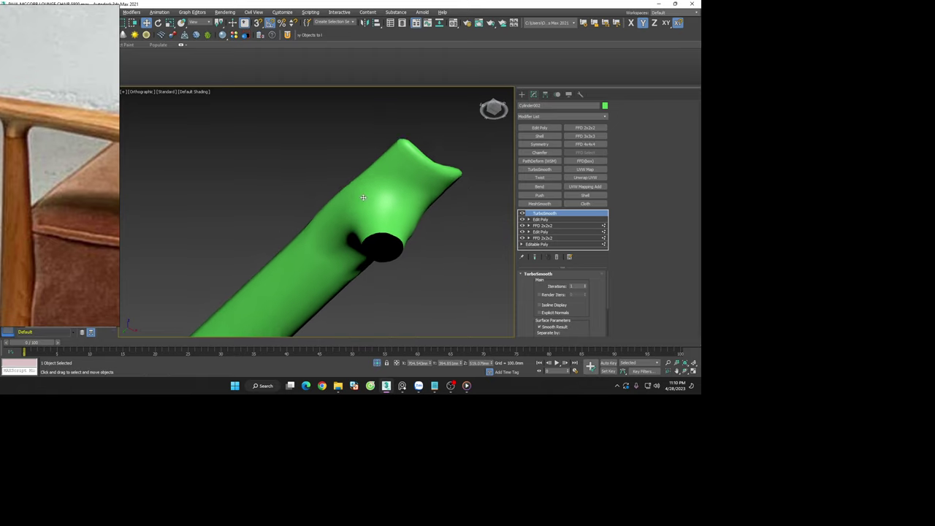
mouse_move(358, 164)
middle_mouse_down("alt")
mouse_move(411, 273)
mouse_move(320, 136)
middle_mouse_up("alt")
scroll(370, 212, "down", 2)
middle_click_drag(370, 212, 379, 257, "alt")
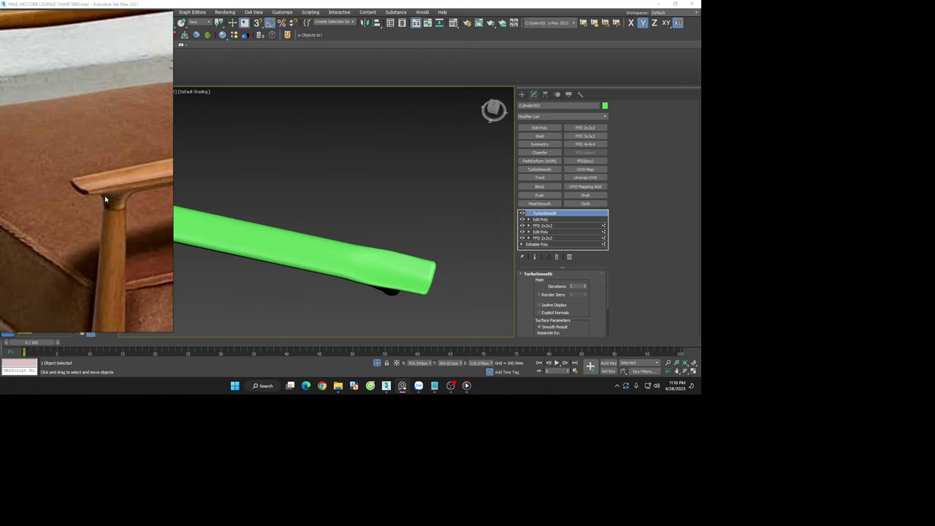
scroll(417, 269, "up", 2)
Remove TurboSmooth, add a new Edit Poly and insert a Swift Loop near the leg's top
left_click(556, 256)
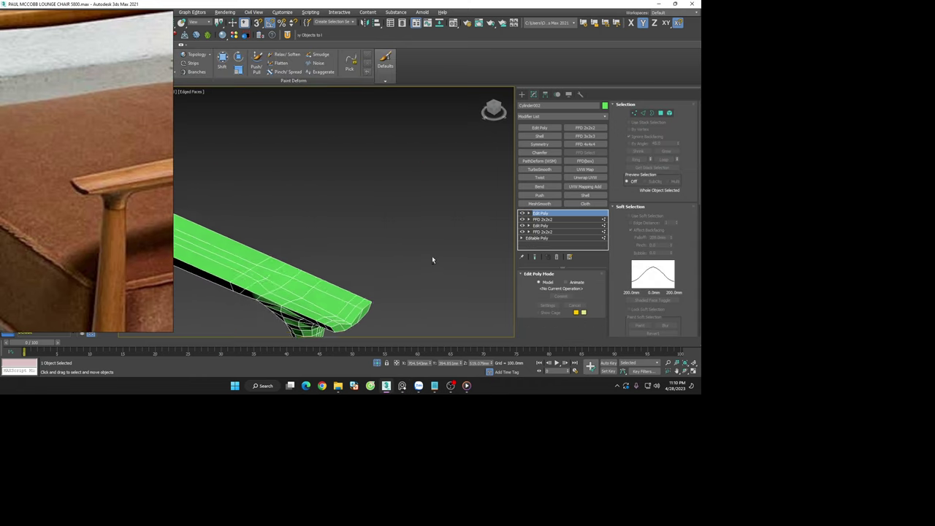
middle_click_drag(452, 279, 344, 309, "alt")
scroll(328, 288, "up", 3)
scroll(379, 258, "up", 2)
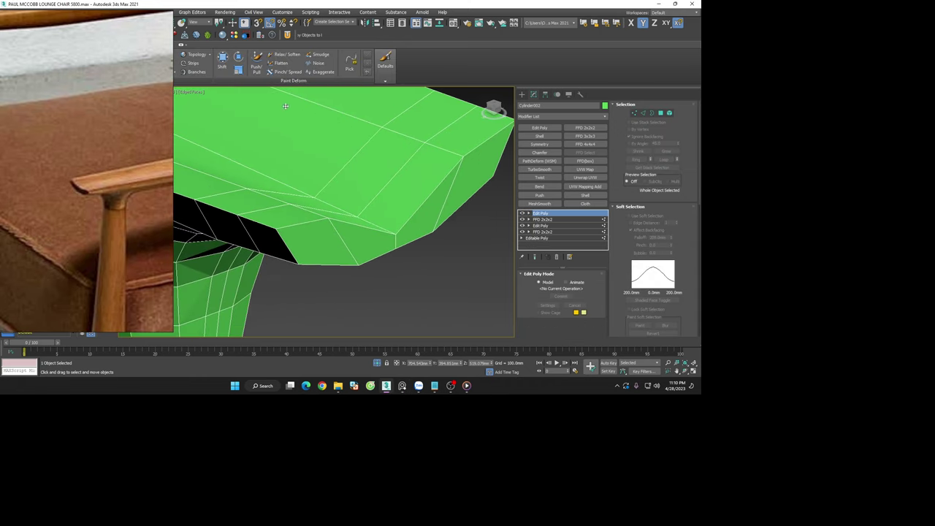
left_click(539, 128)
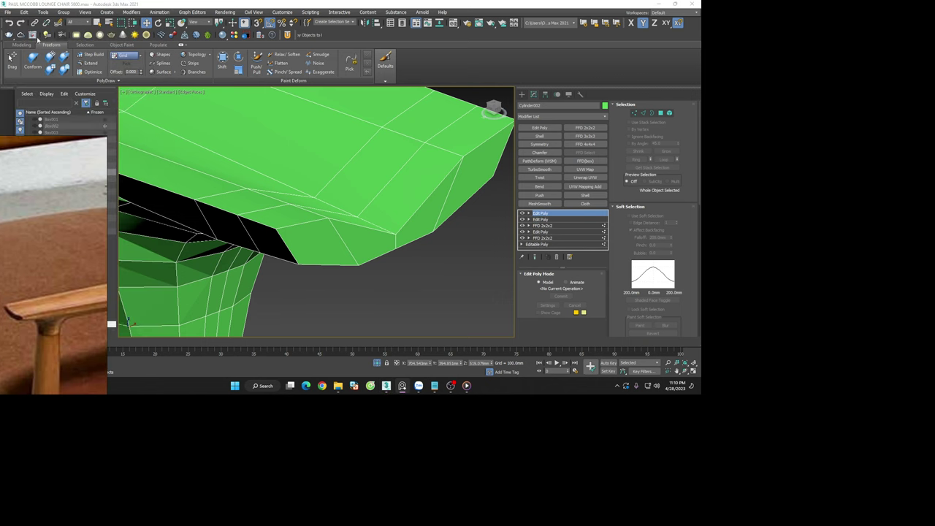
left_click(259, 54)
scroll(238, 233, "up", 2)
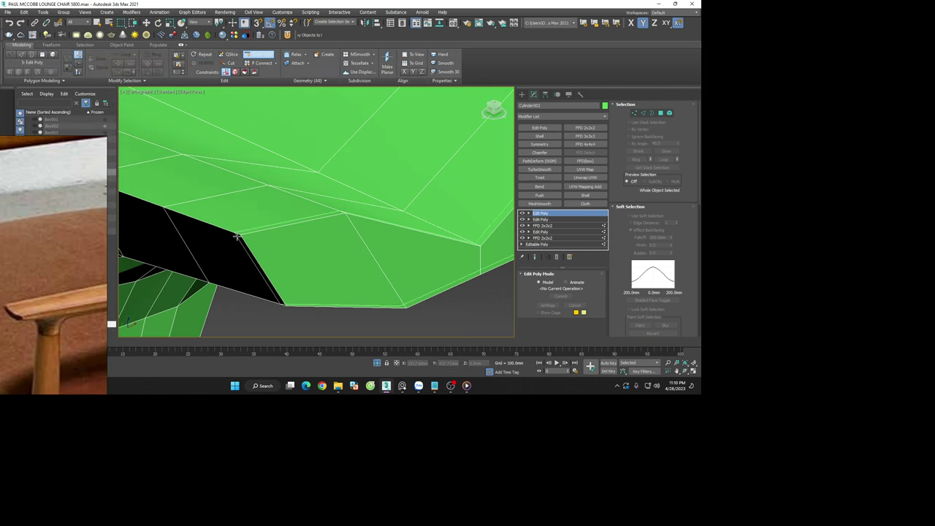
key("2")
scroll(409, 214, "down", 3)
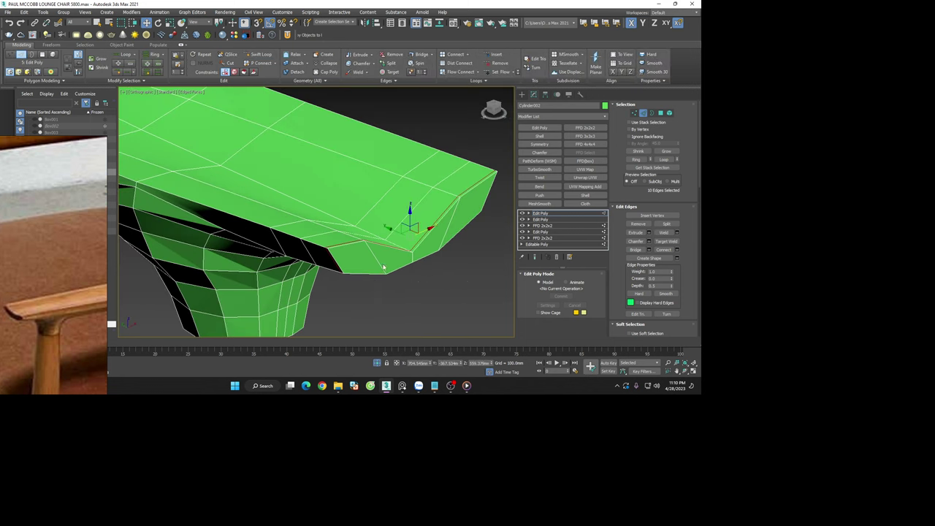
scroll(439, 298, "down", 3)
left_click(499, 113)
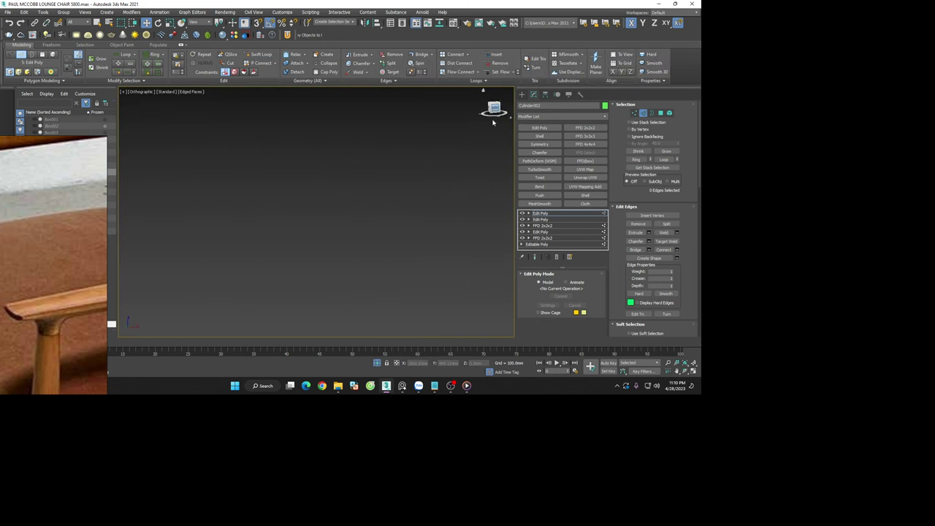
Inset the four top polygons of the leg by 0.364mm
left_click(661, 113)
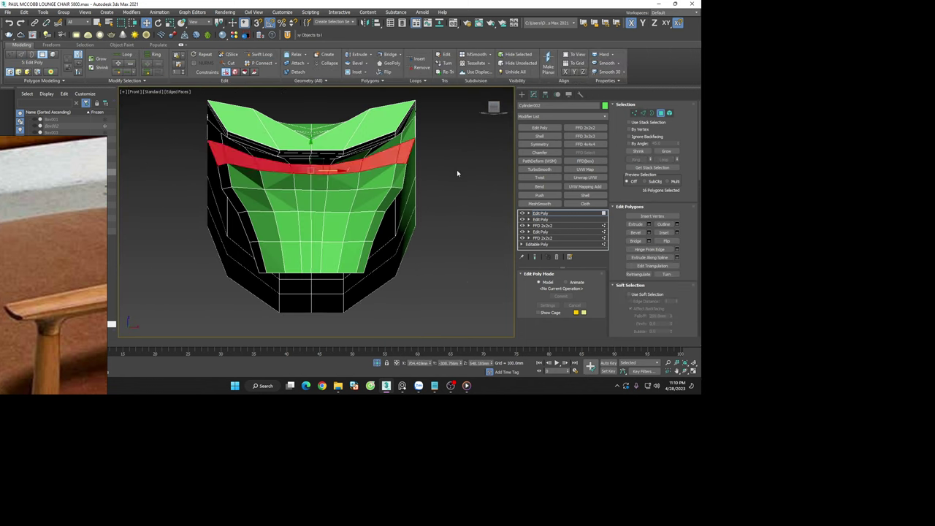
scroll(457, 170, "up", 2)
left_click(375, 129)
left_click(249, 135, "ctrl")
left_click(202, 140, "ctrl")
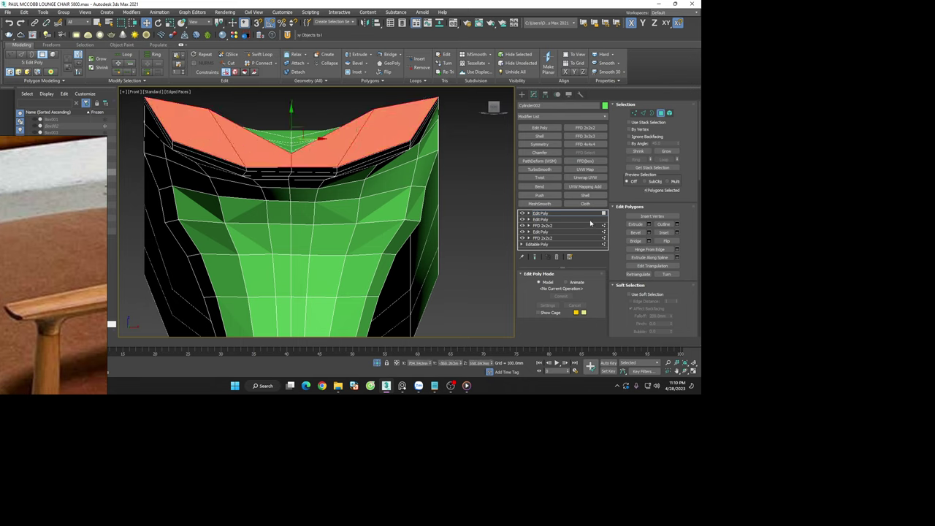
left_click(677, 232)
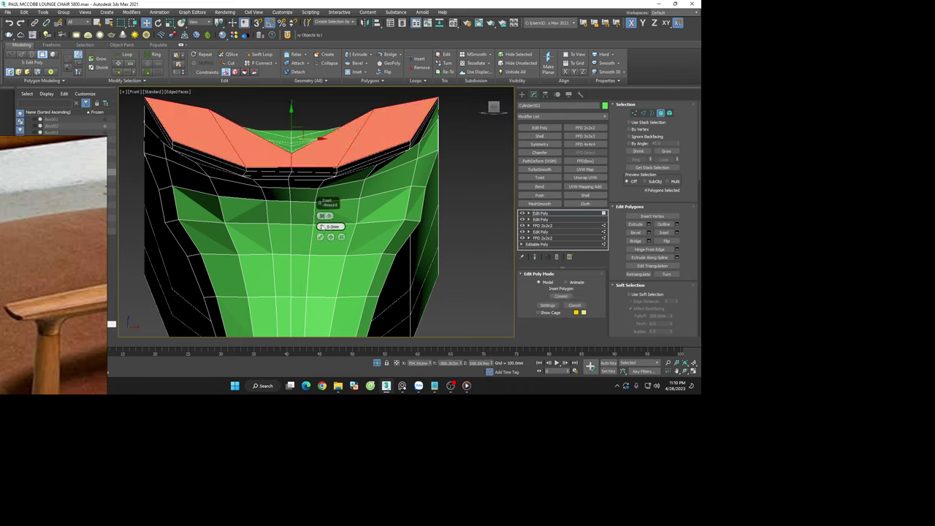
left_click_drag(321, 226, 321, 224)
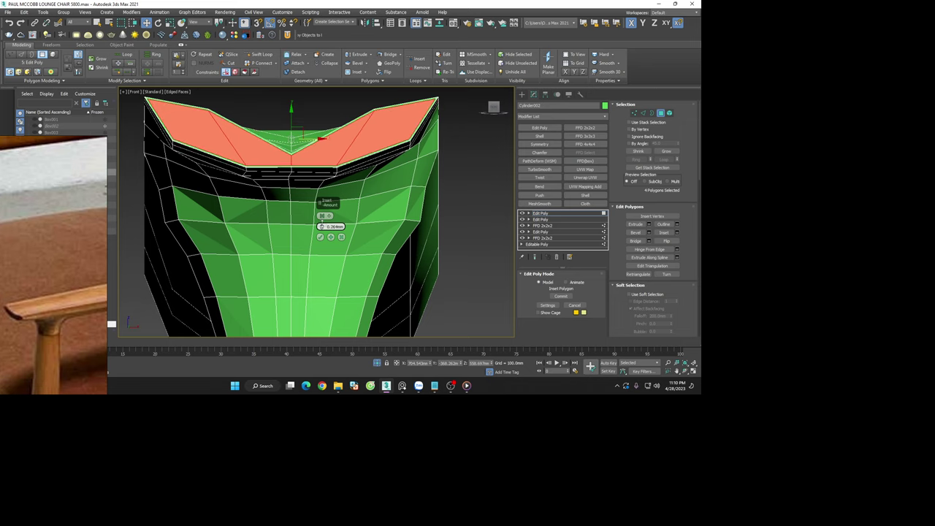
left_click(321, 237)
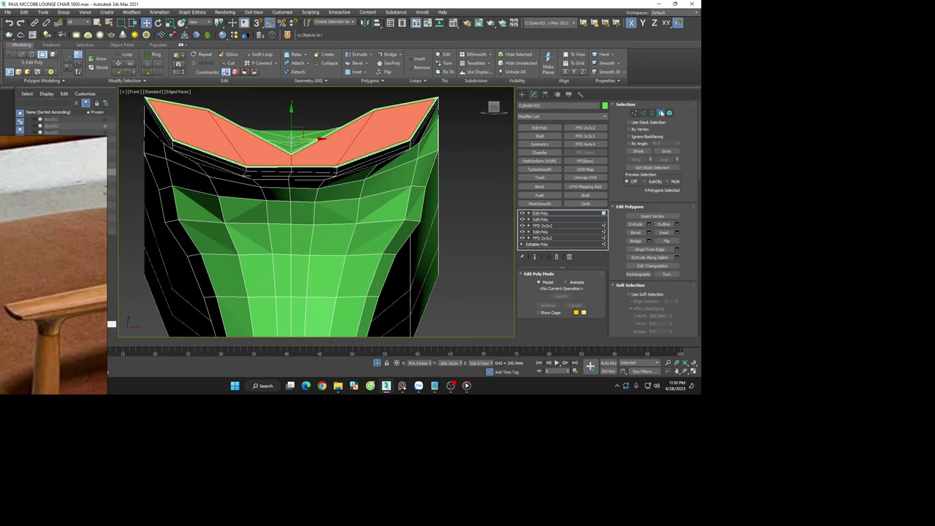
Exit Polygon mode and add TurboSmooth to the leg
left_click(661, 113)
left_click(539, 169)
left_click(436, 195)
middle_click_drag(437, 196, 288, 109, "alt")
Set TurboSmooth iterations to 2 and view the leg from the Top
scroll(378, 121, "up", 3)
scroll(378, 122, "up", 2)
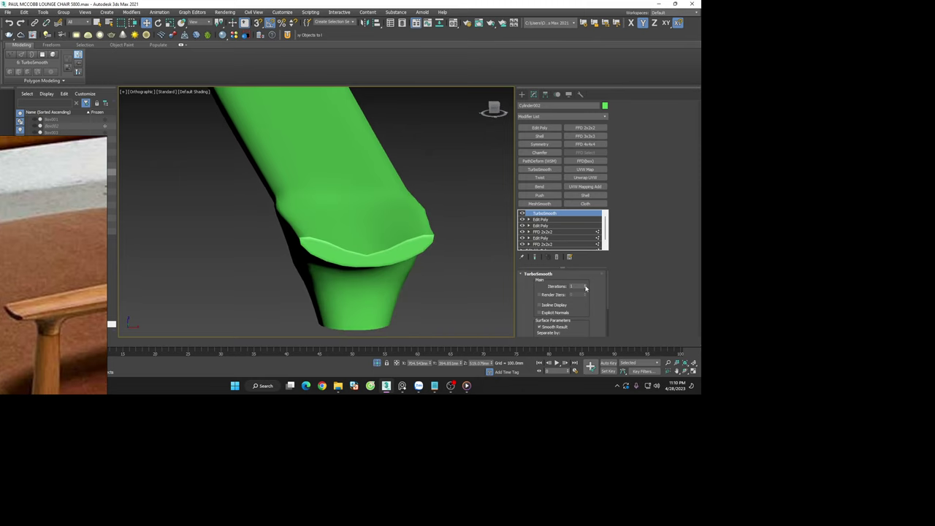
left_click(585, 285)
middle_click_drag(407, 226, 428, 250, "alt")
scroll(429, 250, "up", 3)
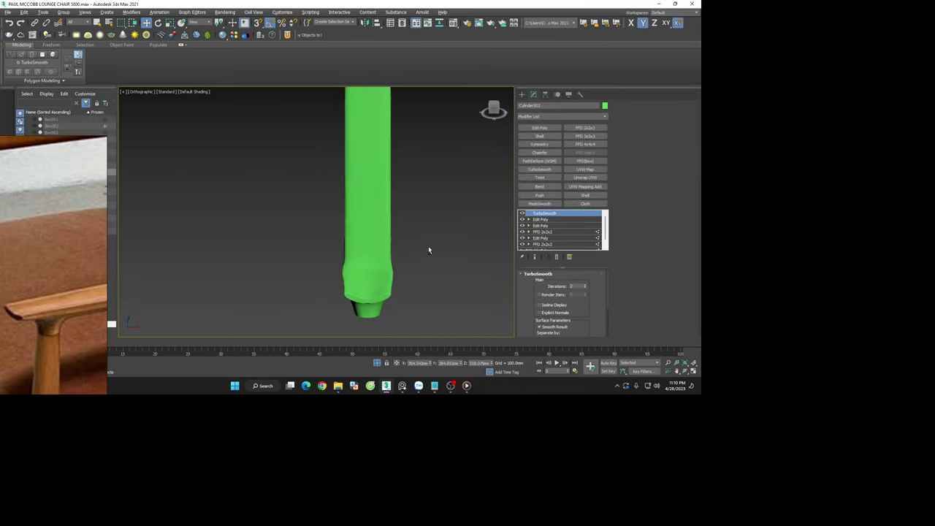
key("t")
scroll(362, 252, "up", 4)
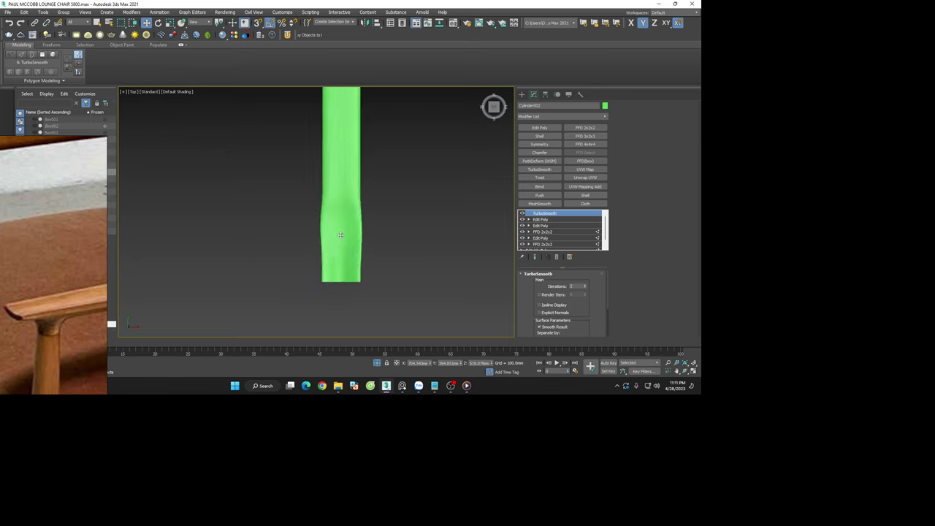
scroll(351, 232, "up", 5)
Re-add TurboSmooth at 2 iterations, then select the Edit Poly with Show End Result on
left_click(556, 256)
key("F4")
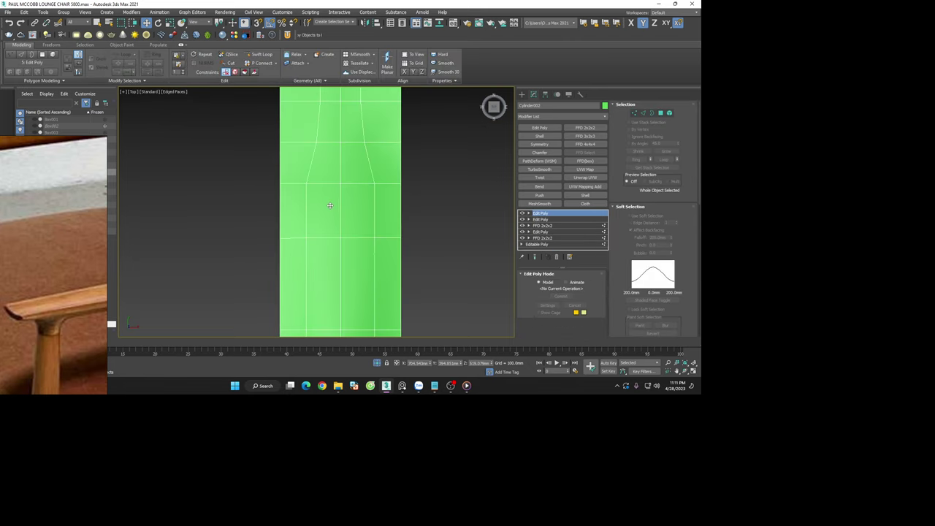
scroll(371, 222, "down", 5)
scroll(372, 223, "down", 1)
scroll(378, 214, "up", 4)
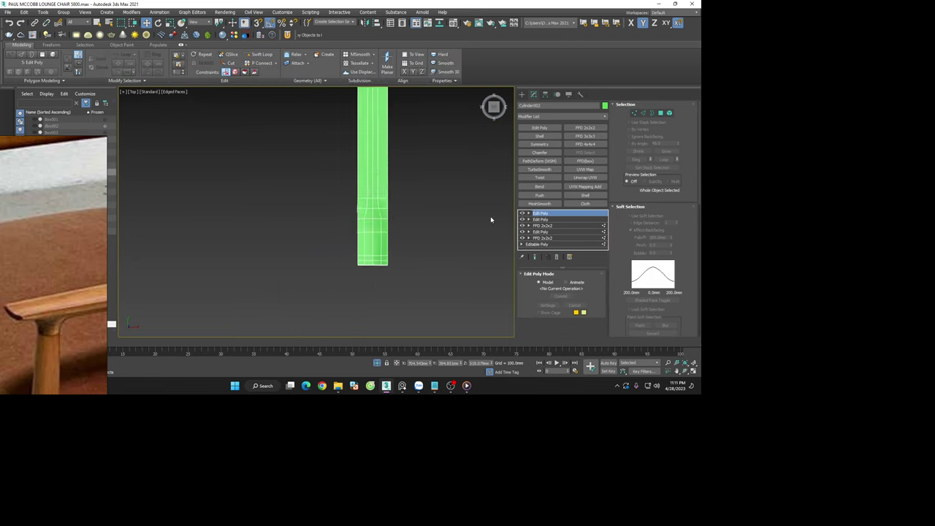
left_click(539, 169)
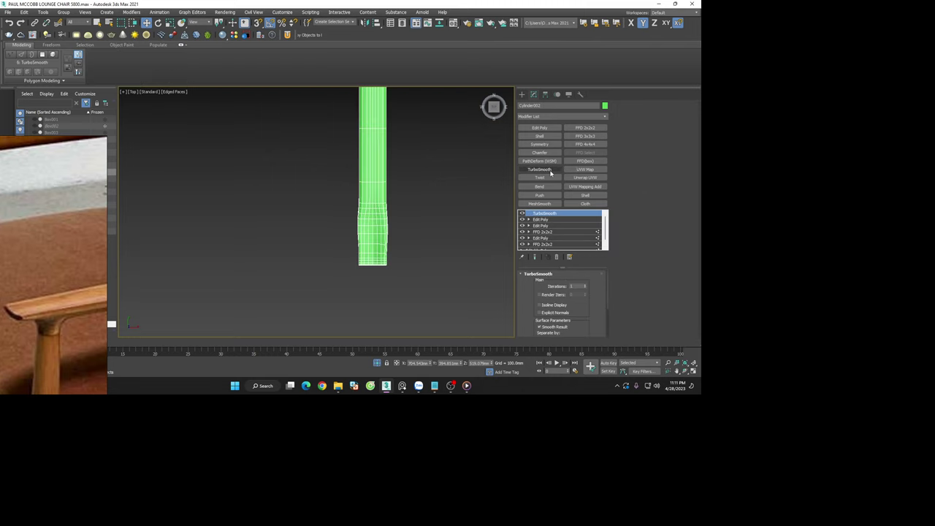
scroll(354, 231, "up", 6)
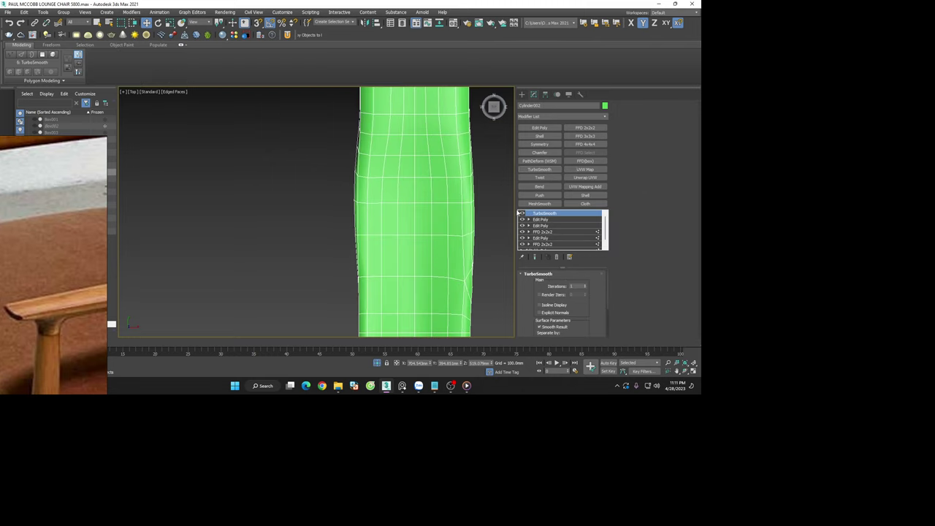
left_click(586, 289)
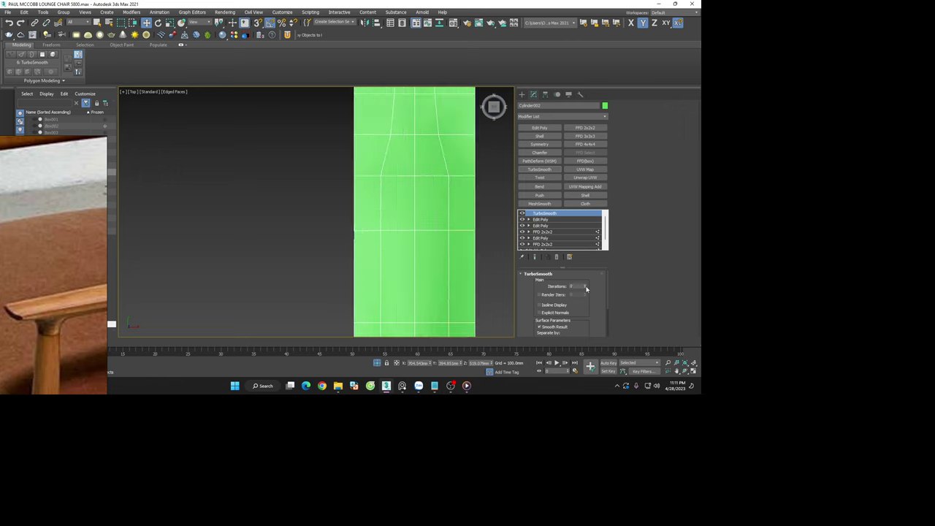
double_click(584, 284)
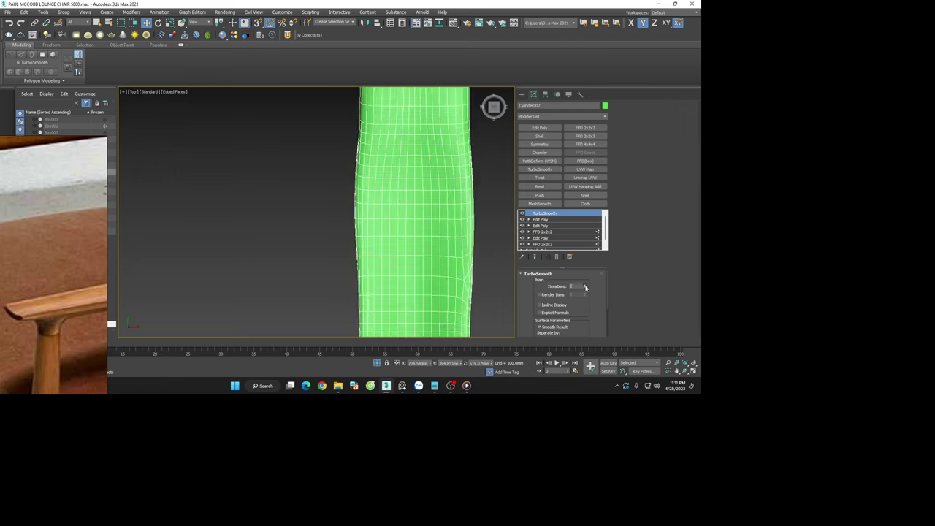
left_click(541, 219)
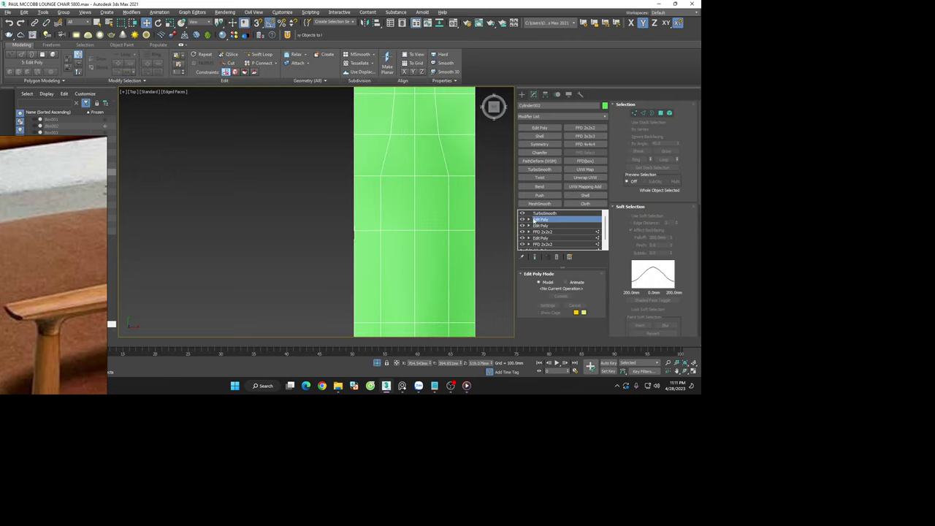
left_click(534, 256)
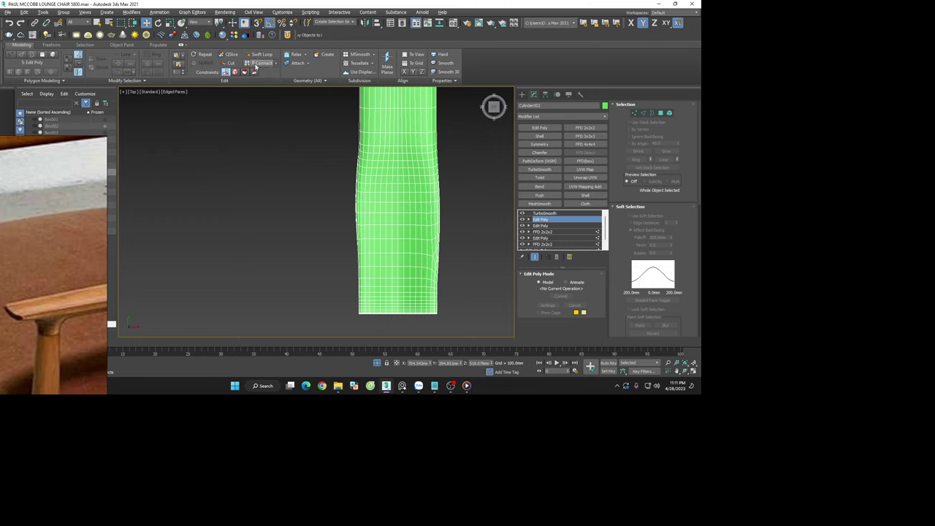
Deform the leg's edge with an enlarged Freeform Shift brush
left_click(58, 44)
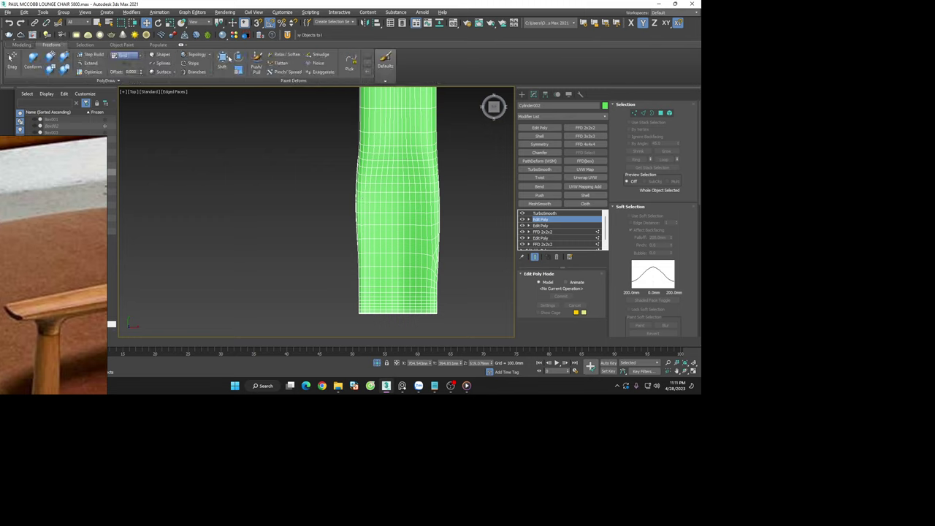
scroll(383, 196, "up", 2)
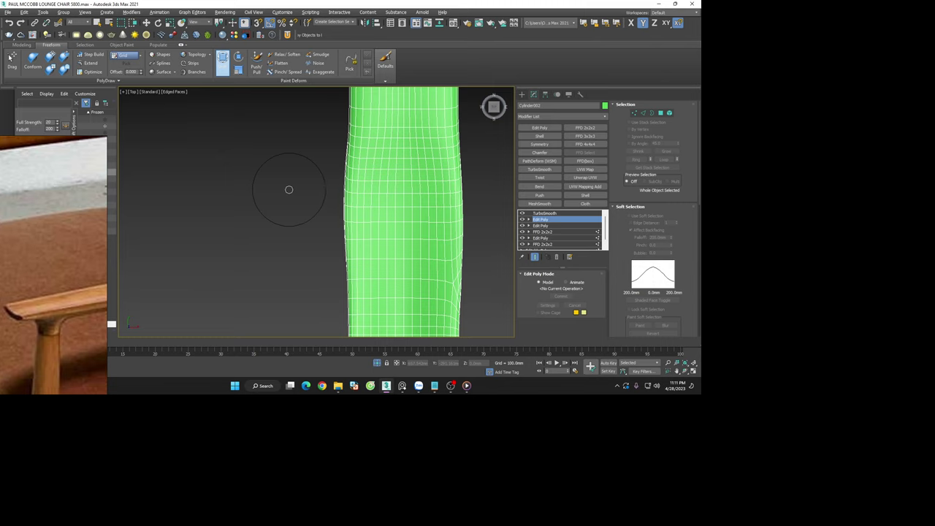
left_click_drag(287, 190, 302, 207, "ctrl+shift")
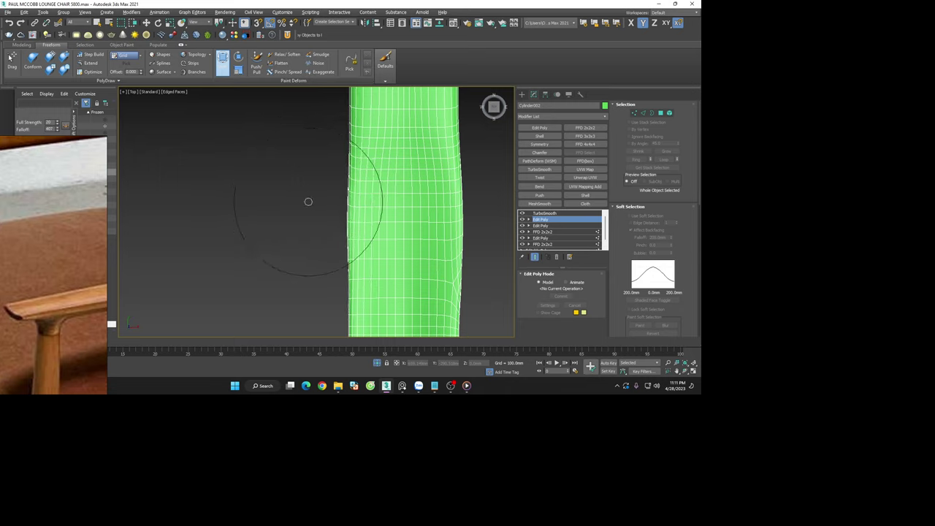
scroll(274, 213, "down", 4)
scroll(423, 220, "up", 2)
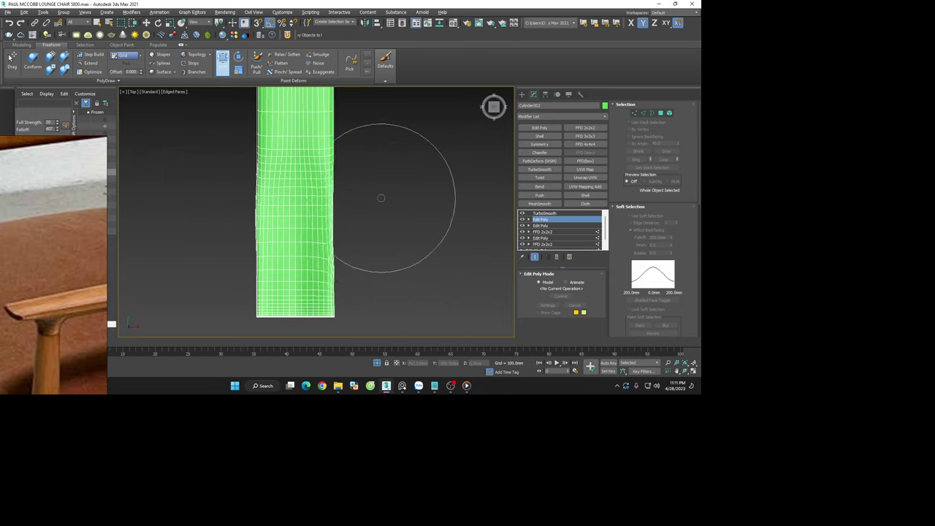
scroll(415, 218, "down", 2)
scroll(266, 203, "up", 2)
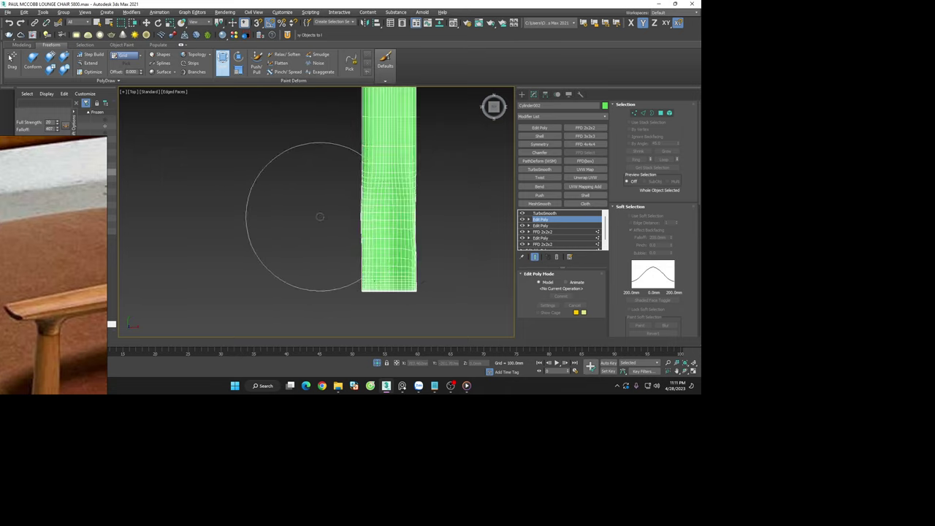
Exit the Shift brush and delete TurboSmooth to reveal the low-poly leg
right_click(462, 209)
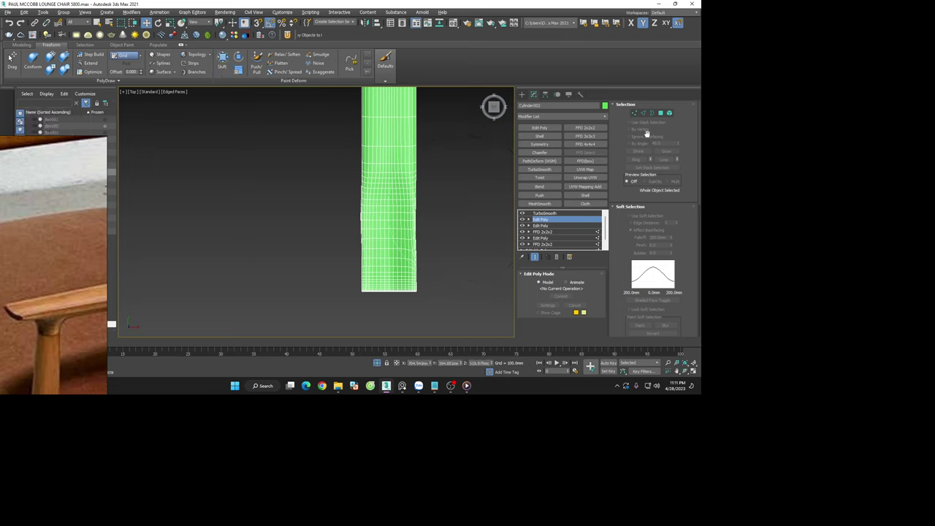
left_click(569, 213)
left_click(556, 257)
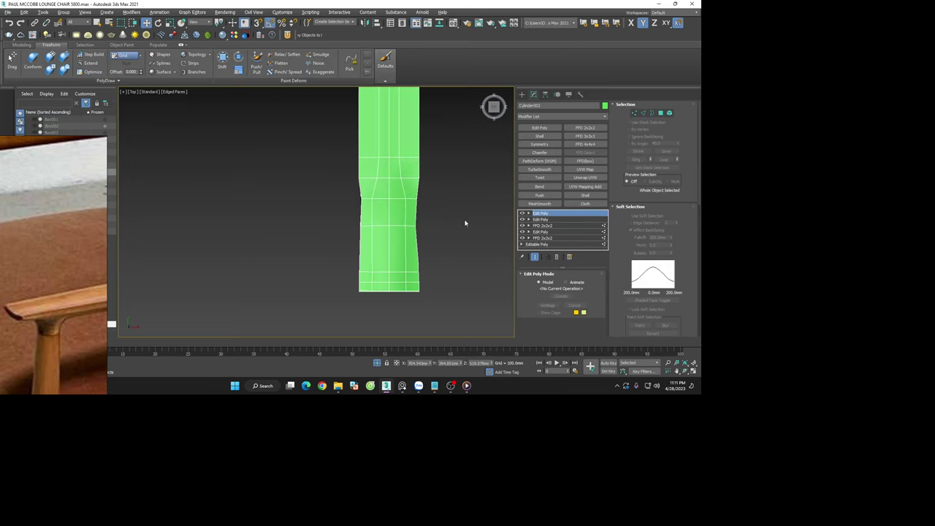
mouse_move(396, 200)
middle_mouse_down("alt")
mouse_move(434, 195)
mouse_move(374, 194)
mouse_move(387, 246)
middle_mouse_up("alt")
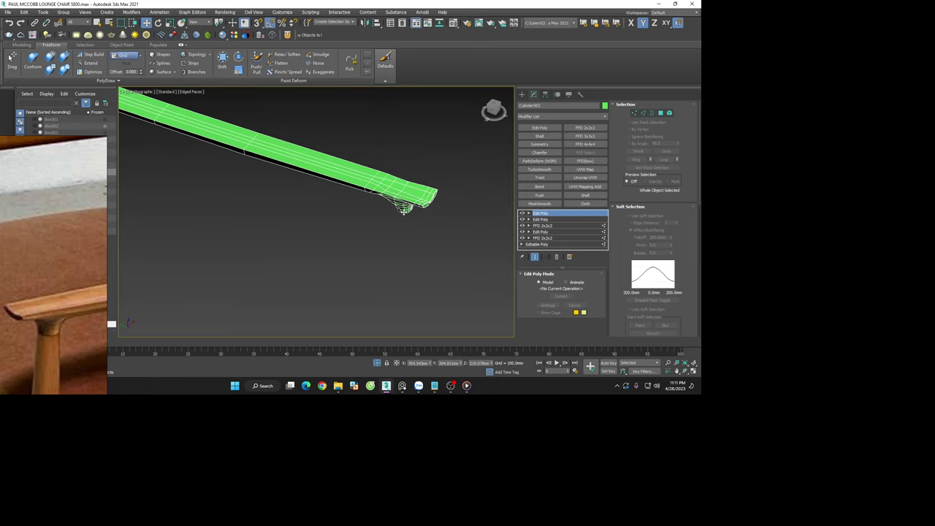
key("t")
key("z")
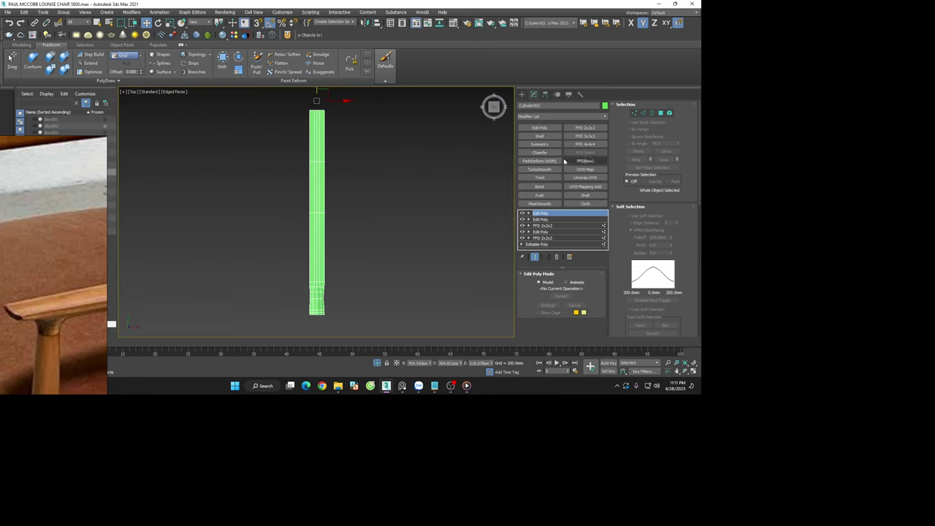
left_click(284, 324)
scroll(284, 324, "up", 5)
left_click(392, 279)
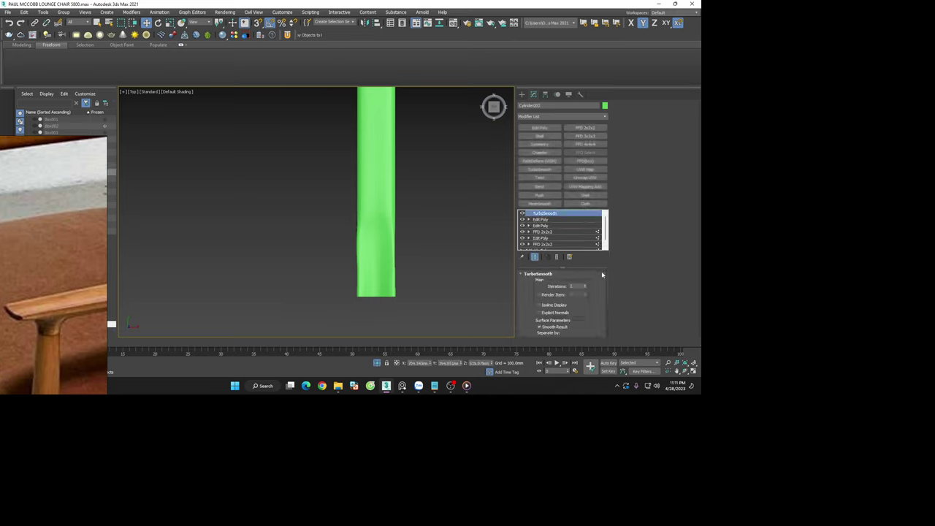
left_click_drag(441, 247, 292, 282)
mouse_move(292, 285)
middle_mouse_down("alt")
mouse_move(420, 244)
mouse_move(451, 197)
mouse_move(415, 177)
middle_mouse_up("alt")
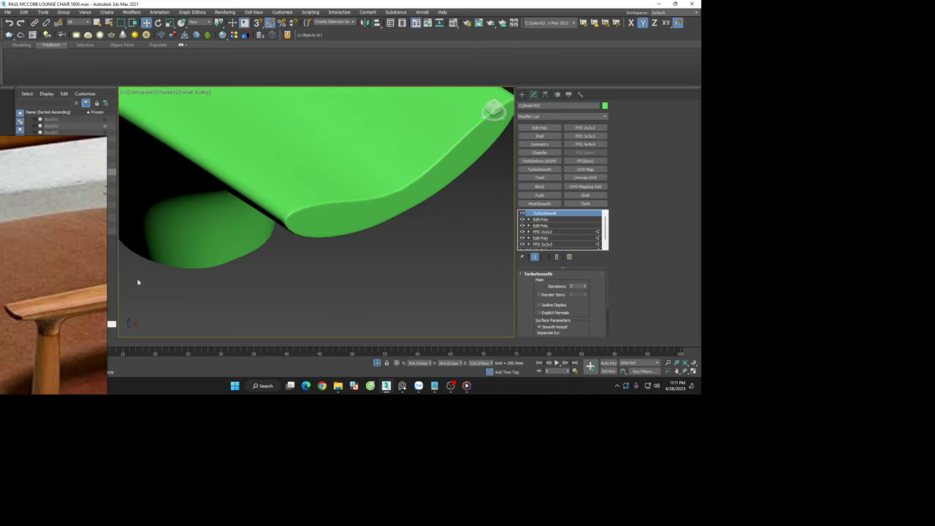
mouse_move(306, 253)
middle_mouse_down("alt")
mouse_move(368, 234)
mouse_move(439, 241)
middle_mouse_up("alt")
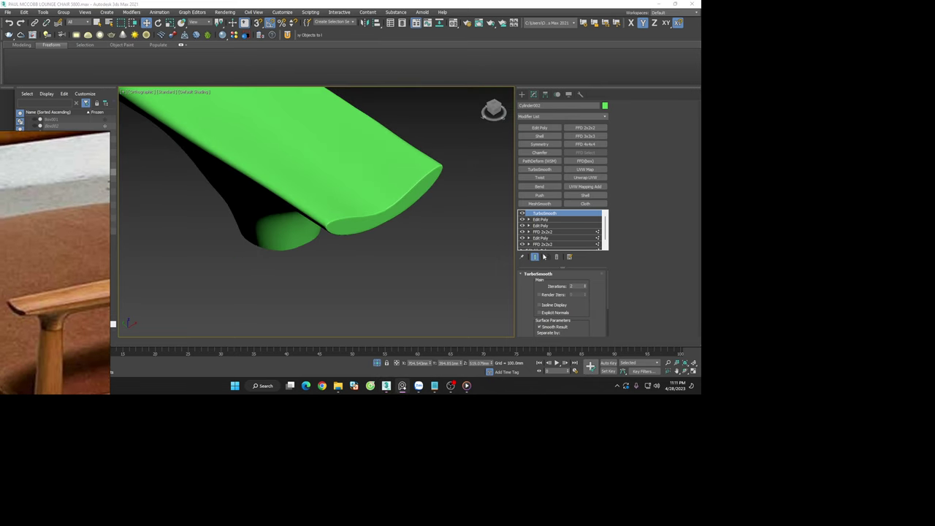
left_click(557, 256)
In Vertex mode, select the five middle vertices along the top rim of Cylinder002's end
key("f")
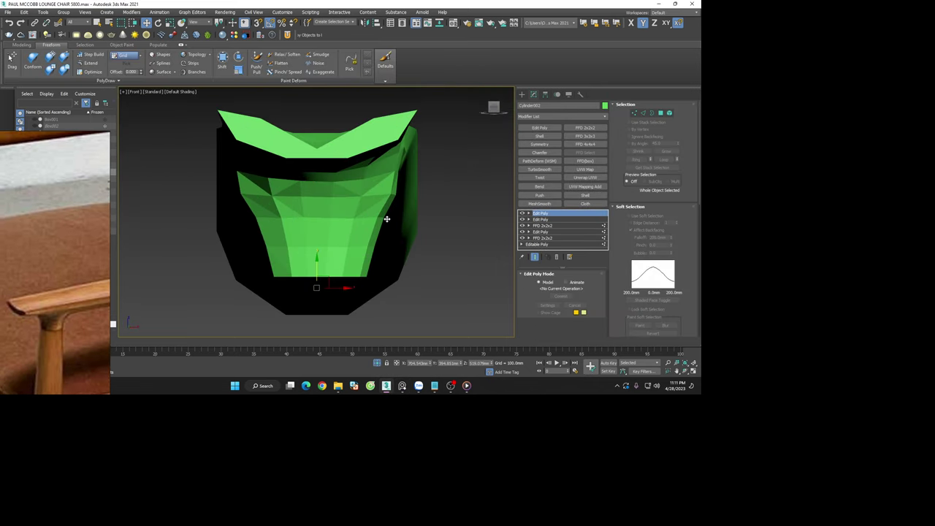
key("1")
middle_click_drag(310, 158, 313, 138, "alt")
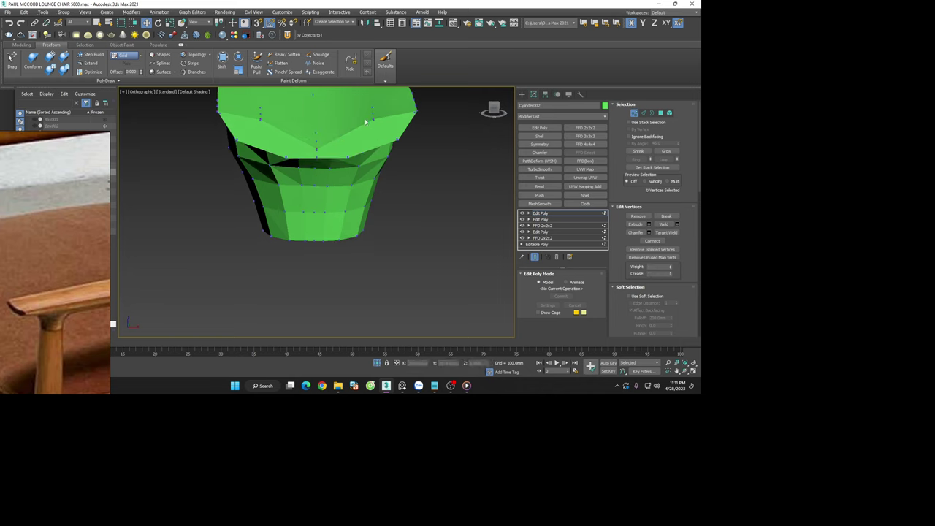
scroll(366, 122, "up", 3)
scroll(387, 143, "down", 4)
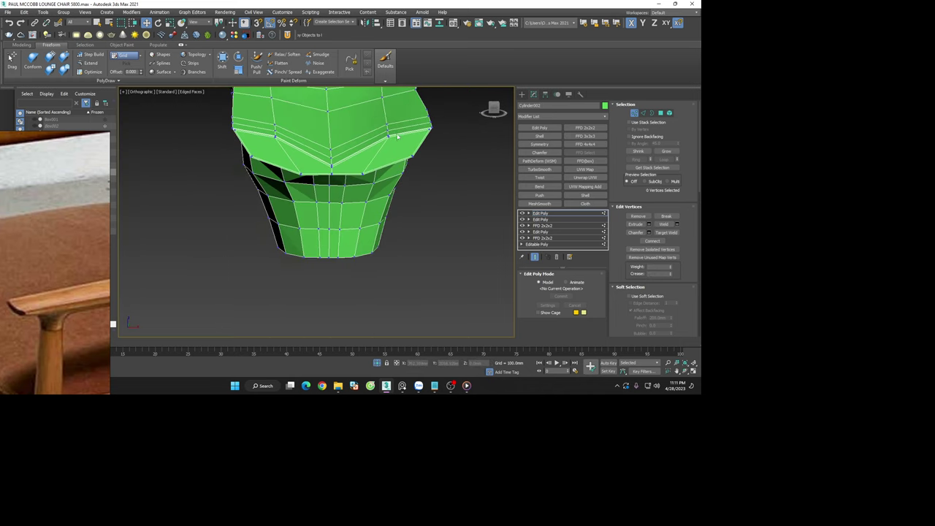
scroll(398, 136, "up", 3)
left_click_drag(371, 140, 396, 157)
scroll(381, 165, "down", 2)
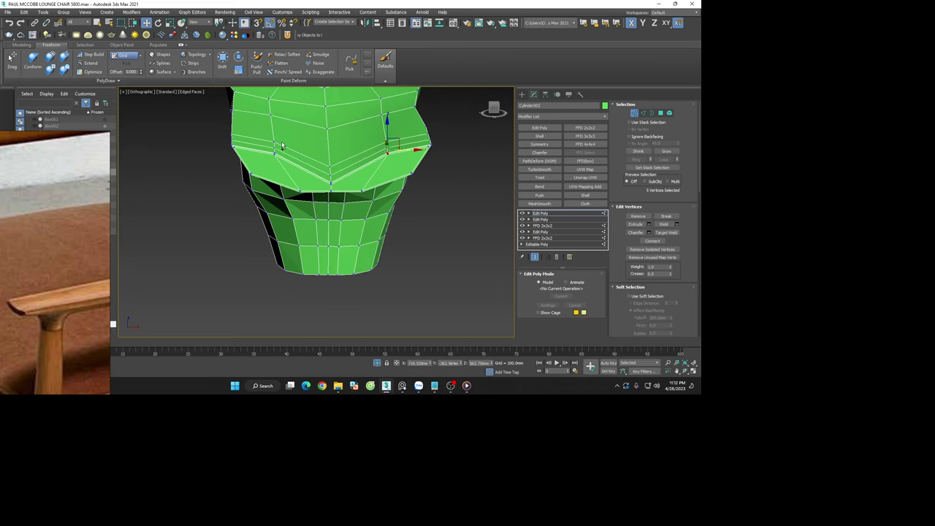
mouse_move(291, 162)
middle_mouse_down("alt")
mouse_move(257, 168)
mouse_move(488, 121)
middle_mouse_up("alt")
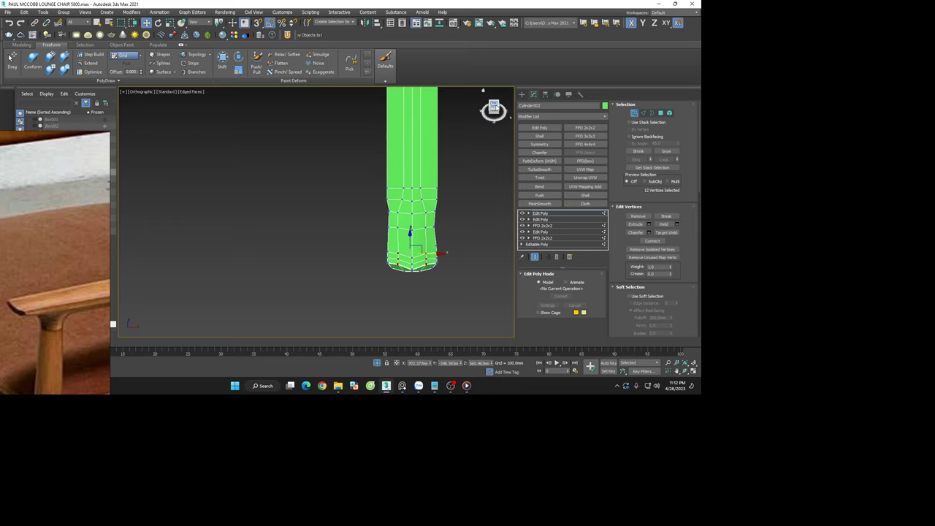
From the Front view, move the selected rim vertices down to deepen the dip, then exit Vertex mode
left_click(490, 106)
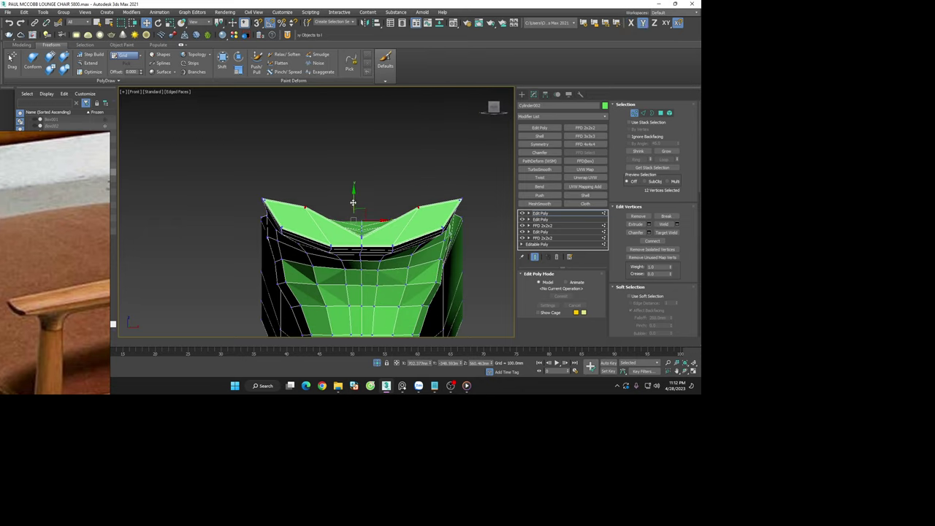
left_click_drag(353, 202, 353, 215)
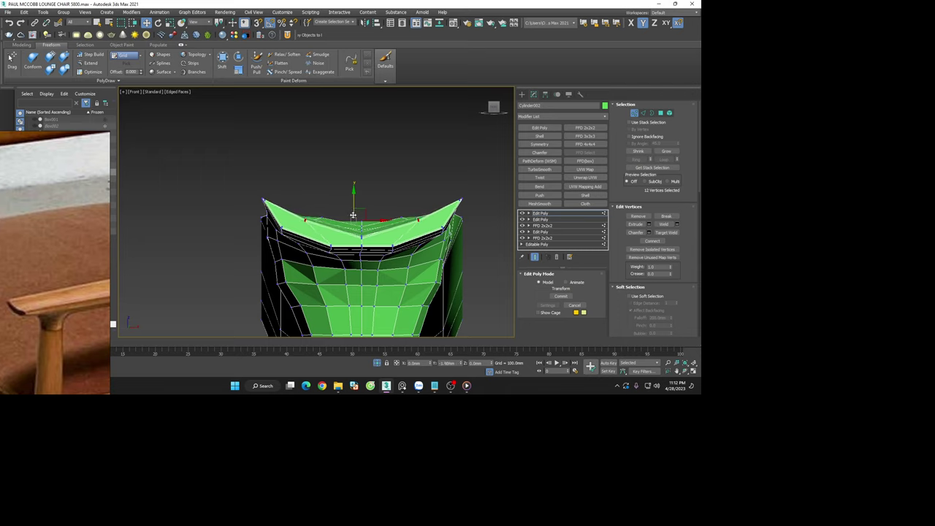
left_click(353, 216)
mouse_move(353, 216)
middle_mouse_down("alt")
mouse_move(439, 254)
mouse_move(407, 230)
middle_mouse_up("alt")
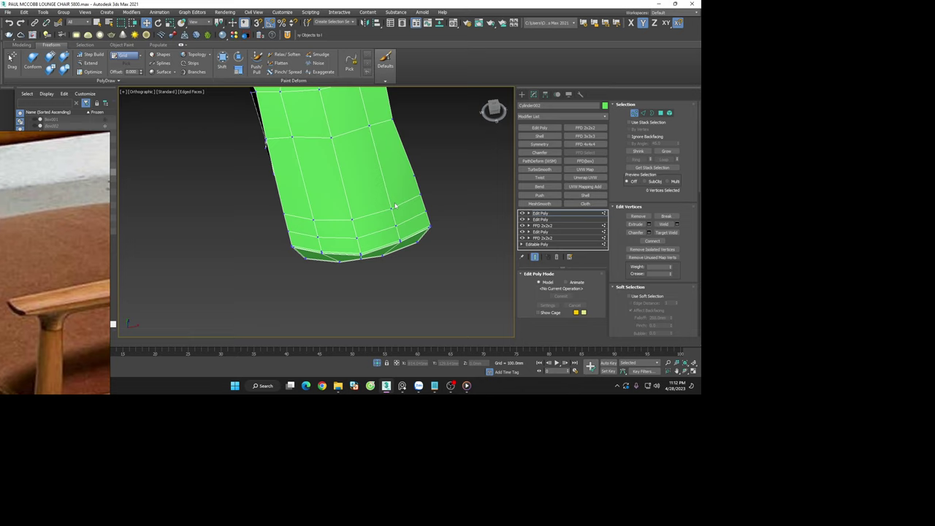
left_click(394, 206)
scroll(333, 220, "up", 3)
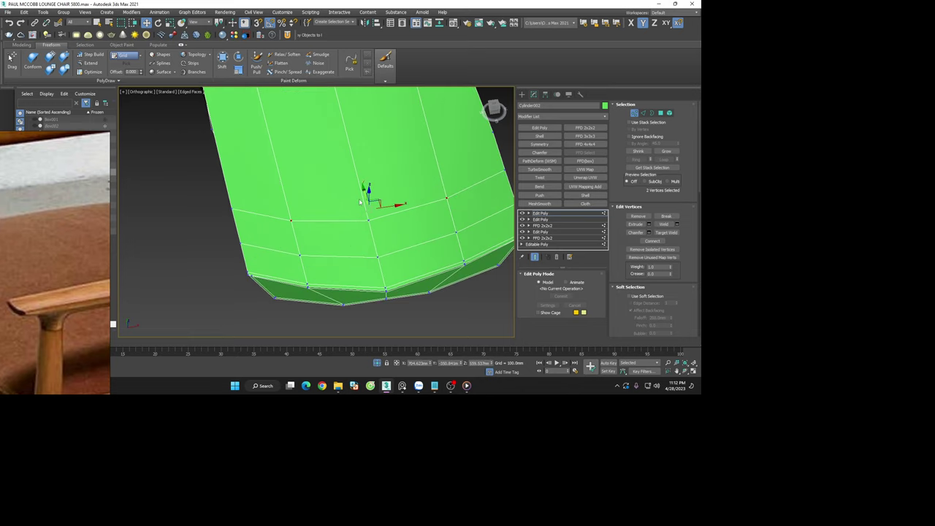
left_click(396, 174)
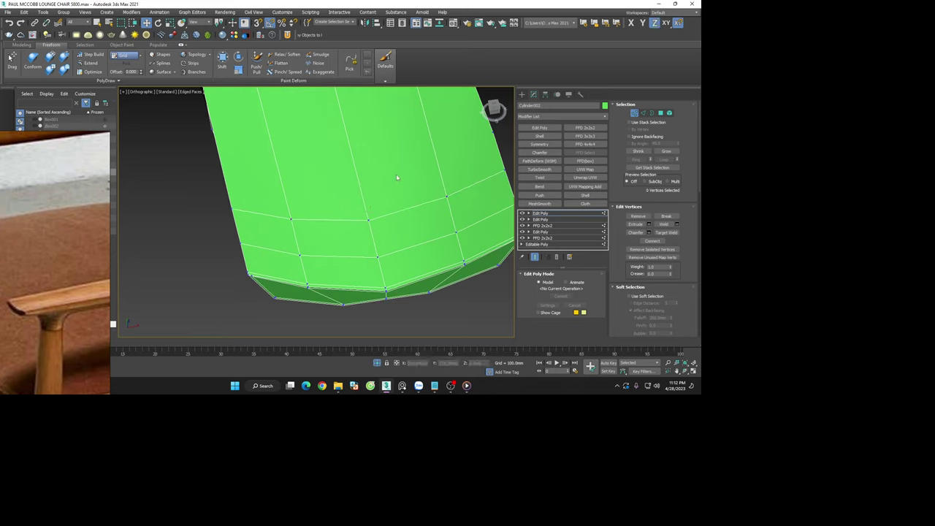
left_click(624, 113)
scroll(427, 263, "down", 3)
scroll(427, 263, "down", 3)
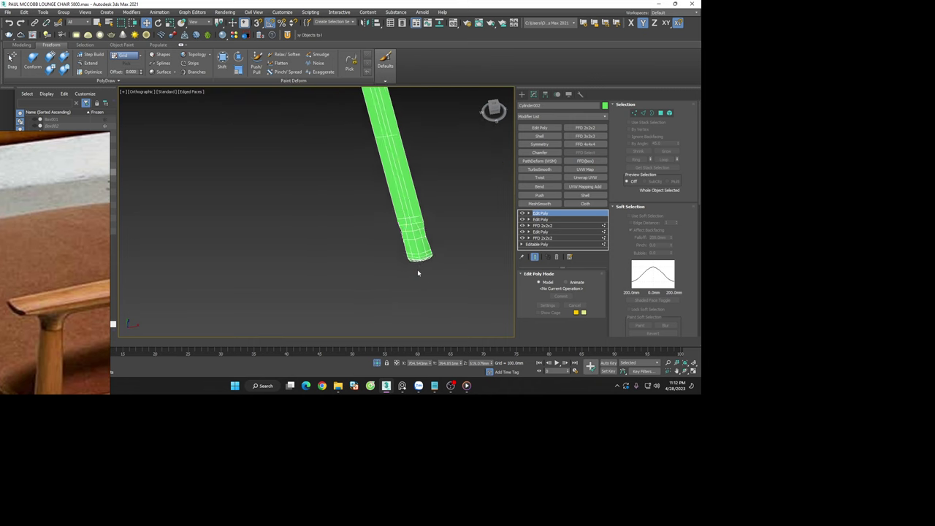
scroll(418, 273, "down", 3)
mouse_move(428, 273)
middle_mouse_down("alt")
mouse_move(342, 236)
mouse_move(357, 226)
middle_mouse_up("alt")
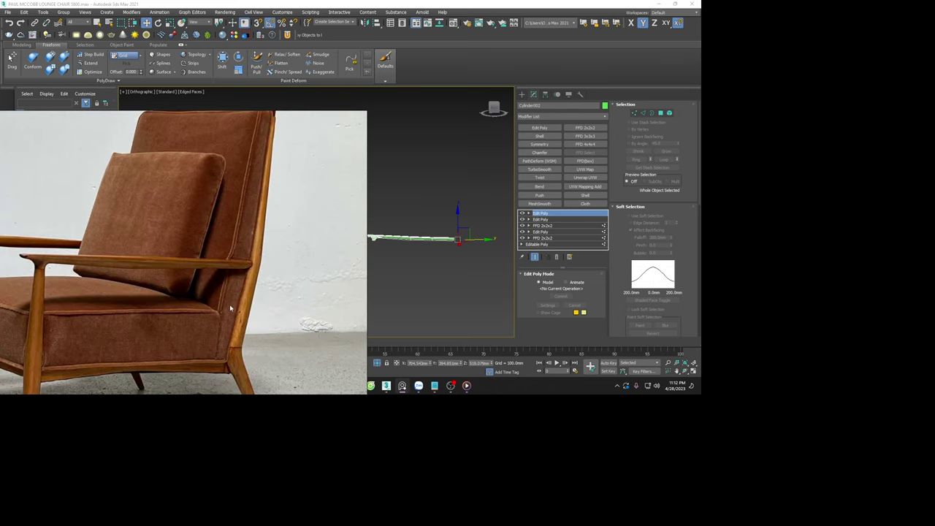
mouse_move(387, 265)
middle_mouse_down("alt")
mouse_move(379, 291)
mouse_move(461, 294)
middle_mouse_up("alt")
scroll(428, 262, "up", 5)
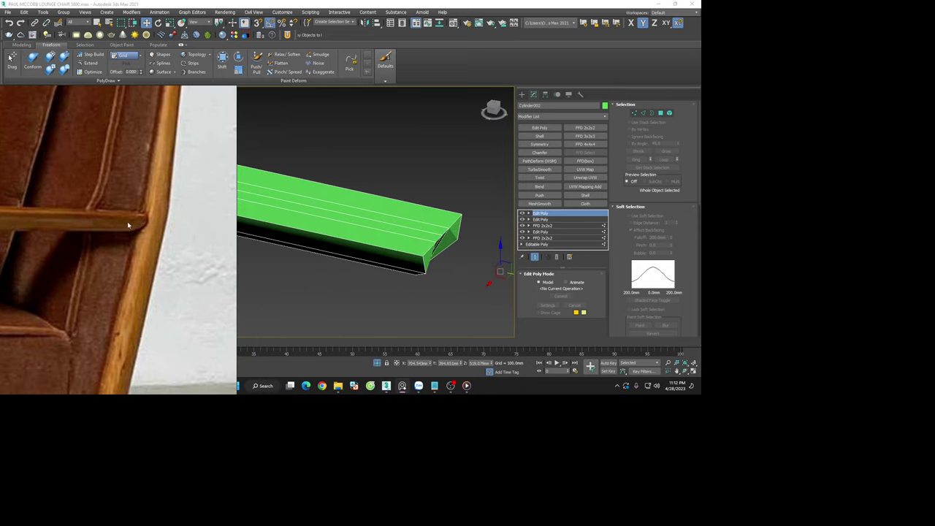
mouse_move(427, 263)
middle_mouse_down("alt")
mouse_move(434, 200)
mouse_move(406, 219)
mouse_move(431, 212)
middle_mouse_up("alt")
In front wireframe view, slide the bar's two end vertices left along X to square the end
key("1")
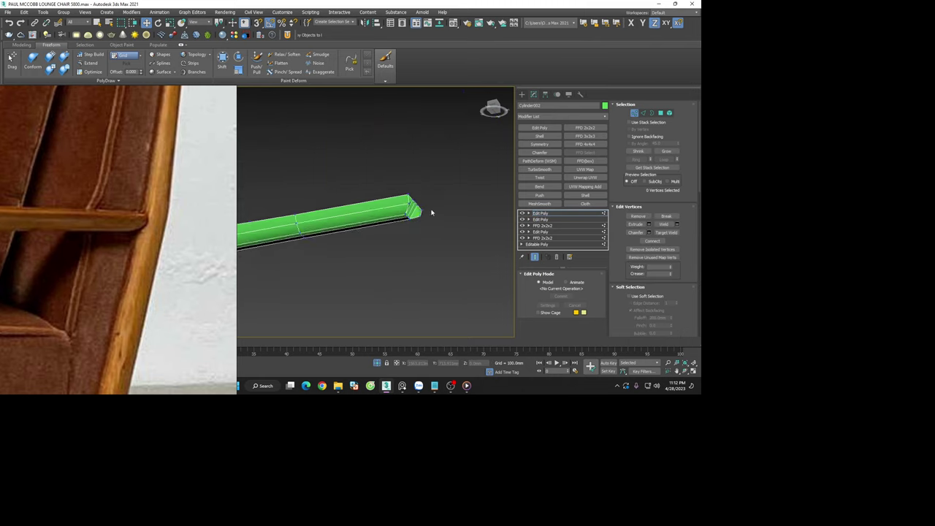
left_click(493, 107)
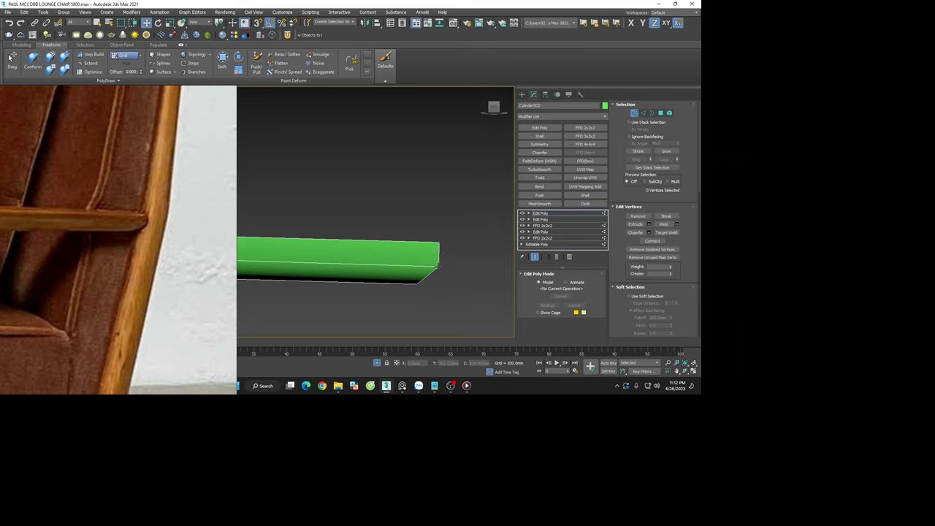
key("F3")
left_click(448, 270)
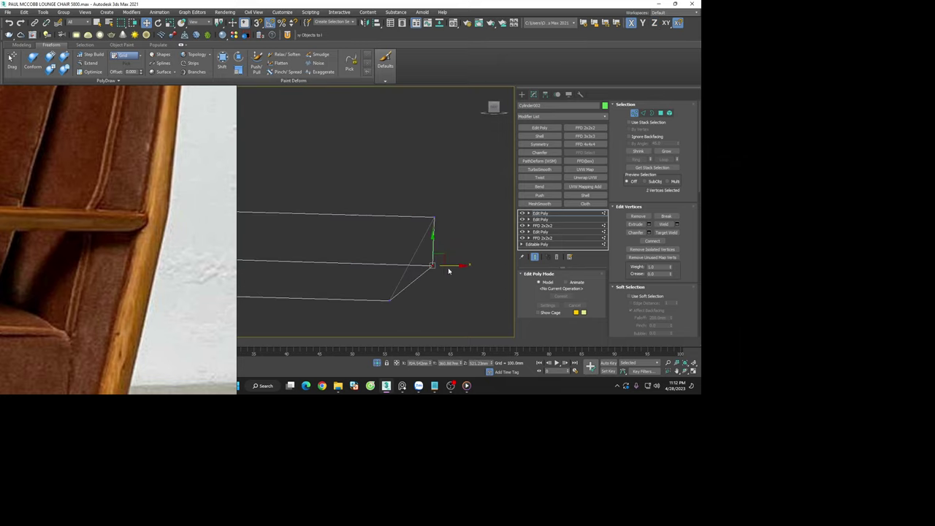
left_click_drag(452, 268, 428, 268)
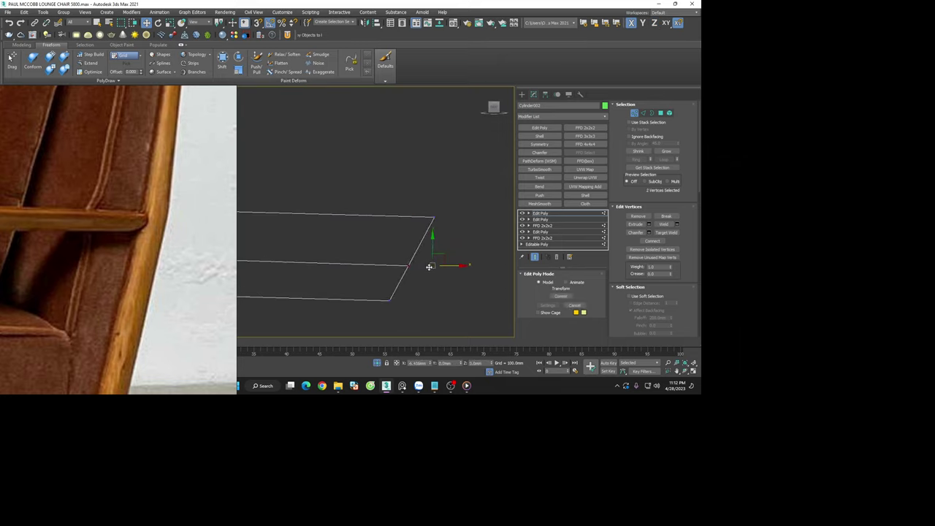
Orbit to check the straightened bar end and return to shaded display
middle_click_drag(437, 276, 358, 266, "alt")
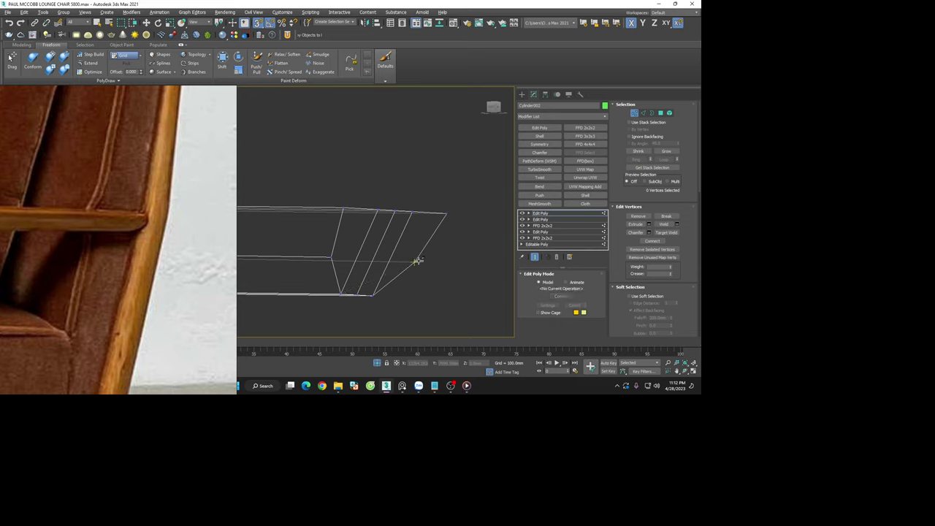
mouse_move(341, 247)
middle_mouse_down("alt")
mouse_move(414, 261)
mouse_move(374, 268)
middle_mouse_up("alt")
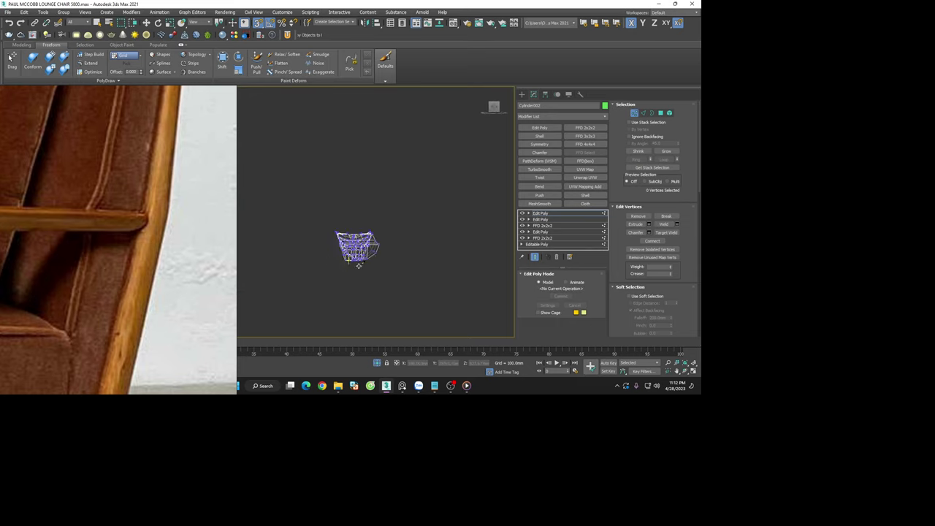
scroll(343, 252, "up", 2)
key("F3")
scroll(352, 245, "up", 5)
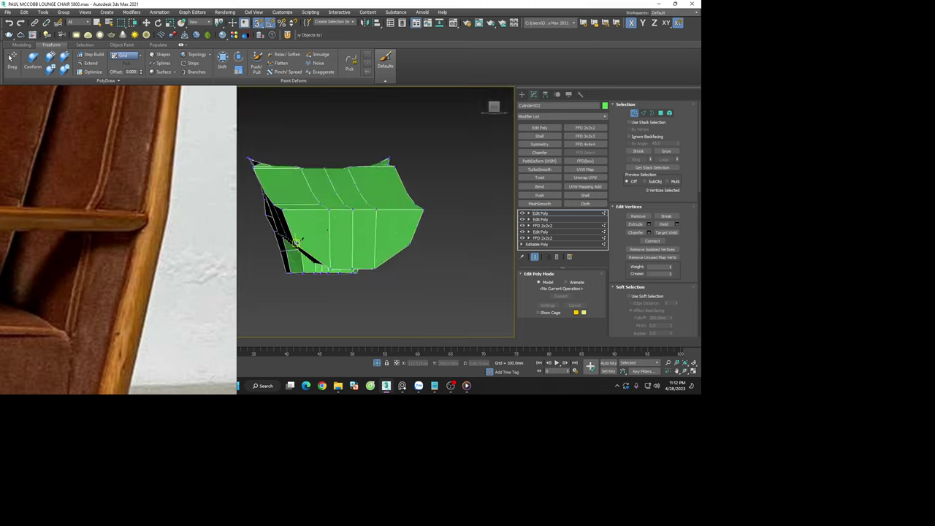
scroll(298, 241, "up", 4)
scroll(287, 241, "down", 4)
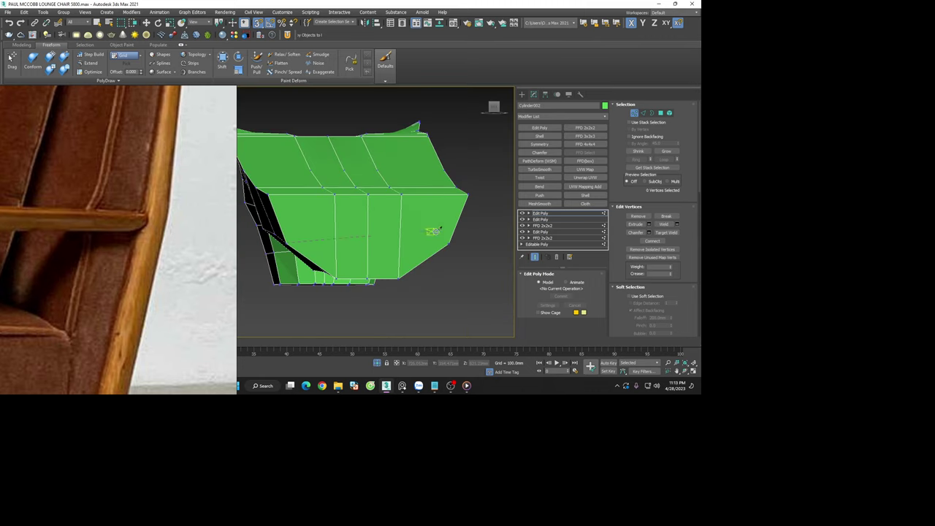
scroll(464, 247, "down", 4)
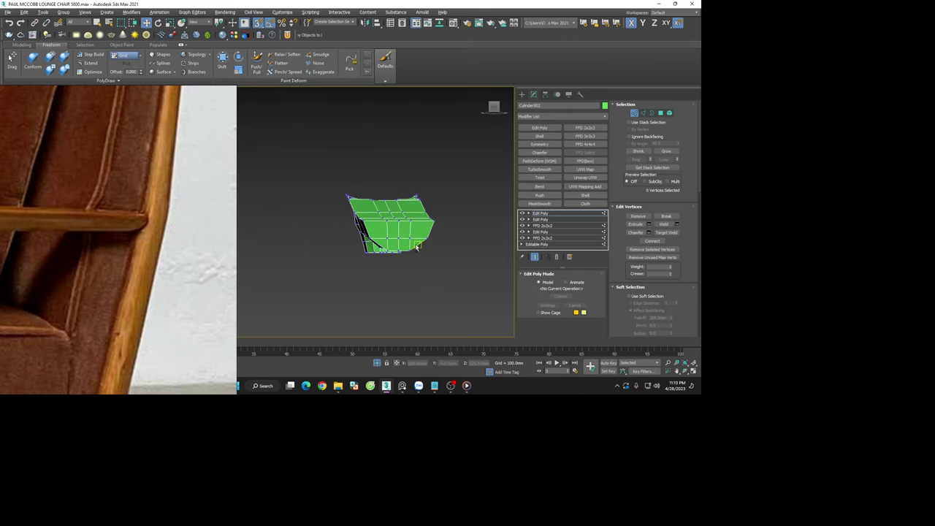
scroll(436, 261, "up", 8)
Collapse All on the beam's top Edit Poly and confirm, leaving a single editable poly
scroll(436, 261, "down", 2)
right_click(465, 184)
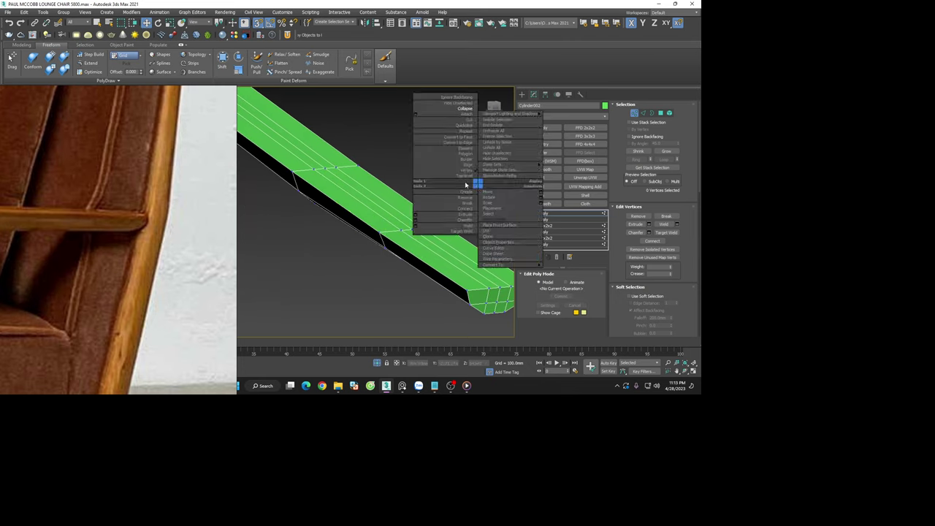
left_click(359, 165)
left_click(544, 214)
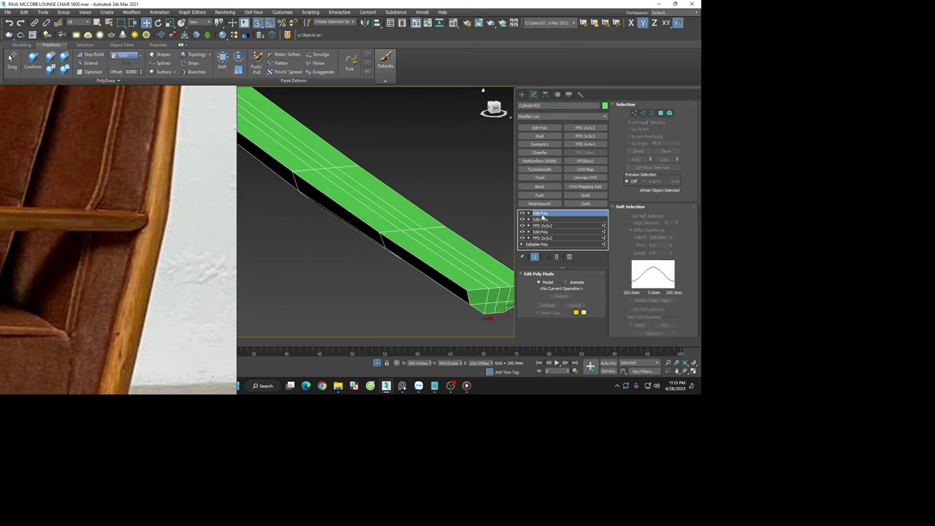
right_click(544, 213)
left_click(578, 279)
left_click(384, 221)
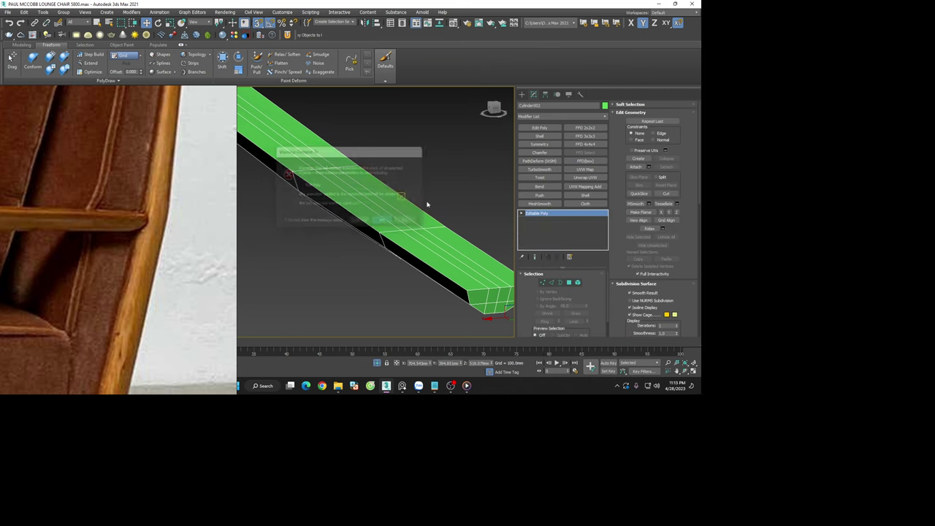
Insert a SwiftLoop edge loop near the beam's end from the Modeling ribbon
left_click(22, 44)
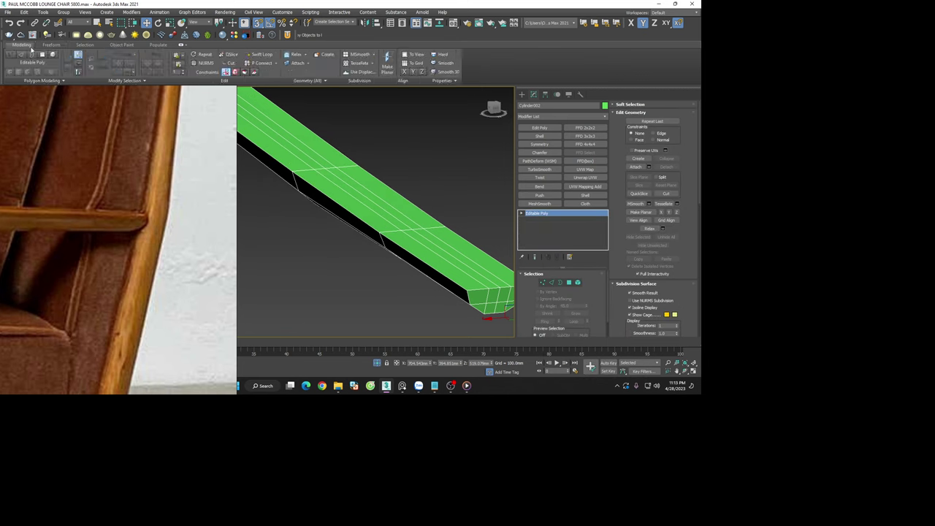
left_click(252, 54)
middle_click_drag(418, 188, 439, 219, "alt")
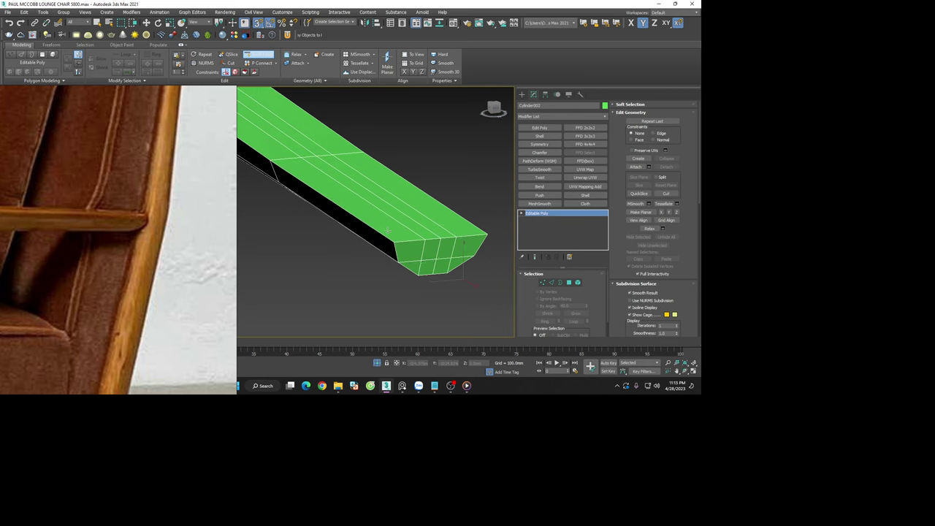
right_click(438, 219)
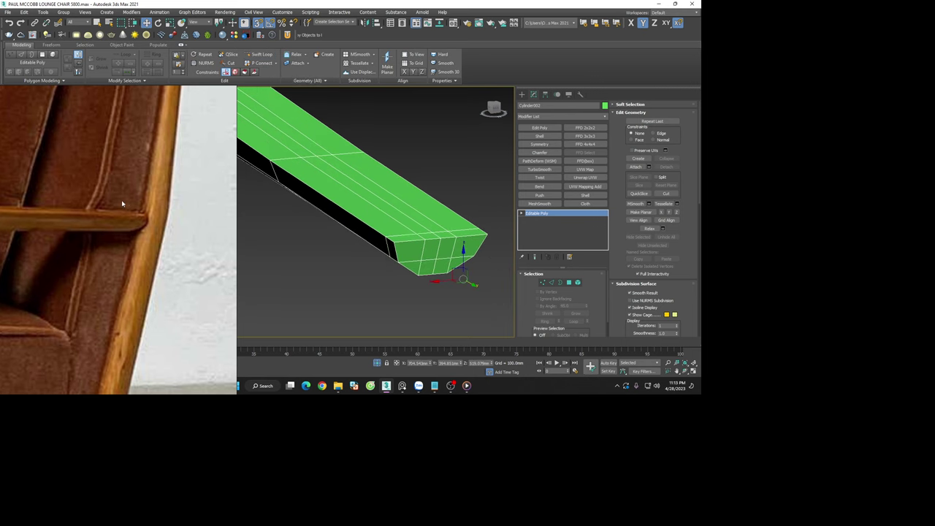
scroll(460, 202, "up", 5)
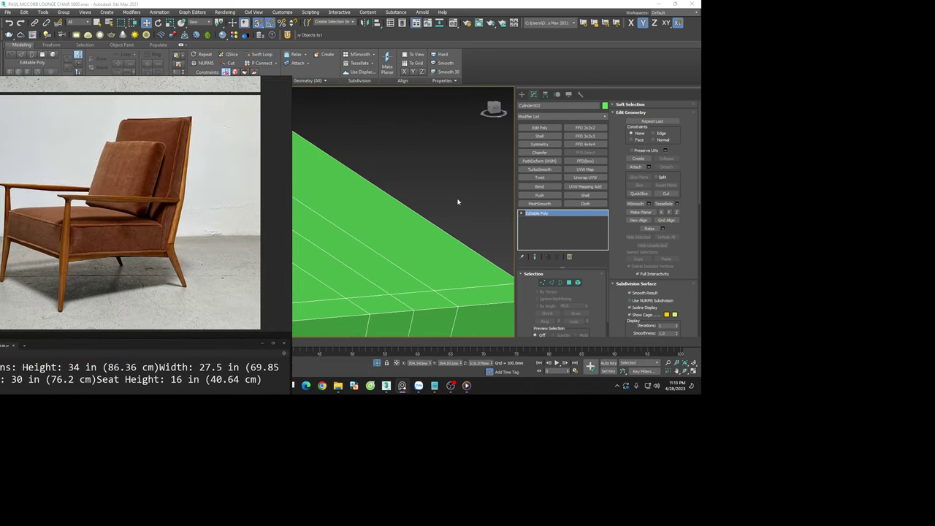
scroll(456, 210, "down", 7)
scroll(450, 219, "down", 2)
scroll(443, 230, "down", 3)
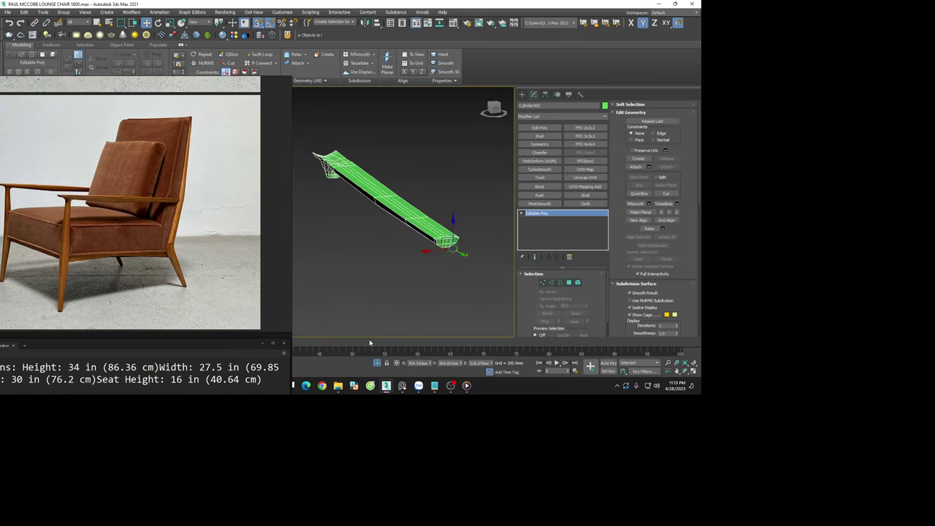
Deselect the beam, inspect the green front leg, and pan to frame the seat block
left_click(377, 364)
left_click(403, 275)
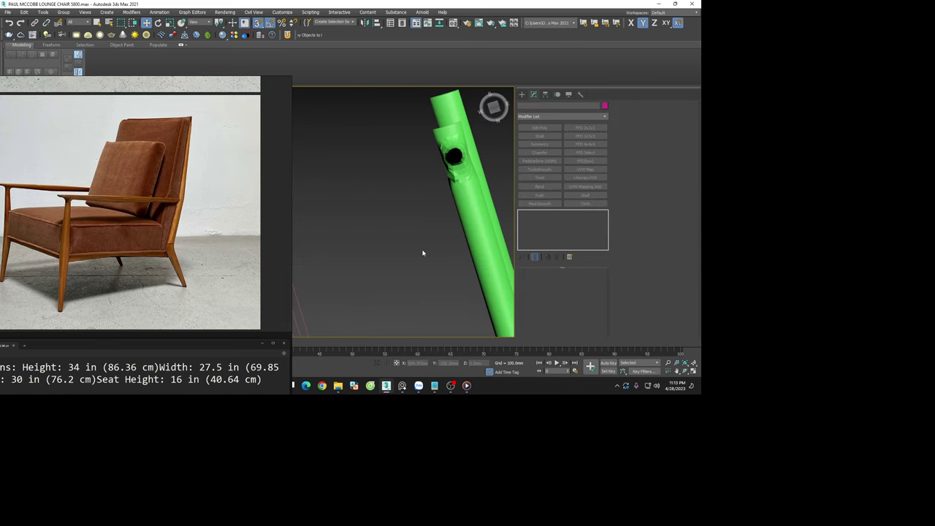
scroll(440, 248, "down", 3)
scroll(439, 234, "up", 4)
scroll(439, 227, "up", 3)
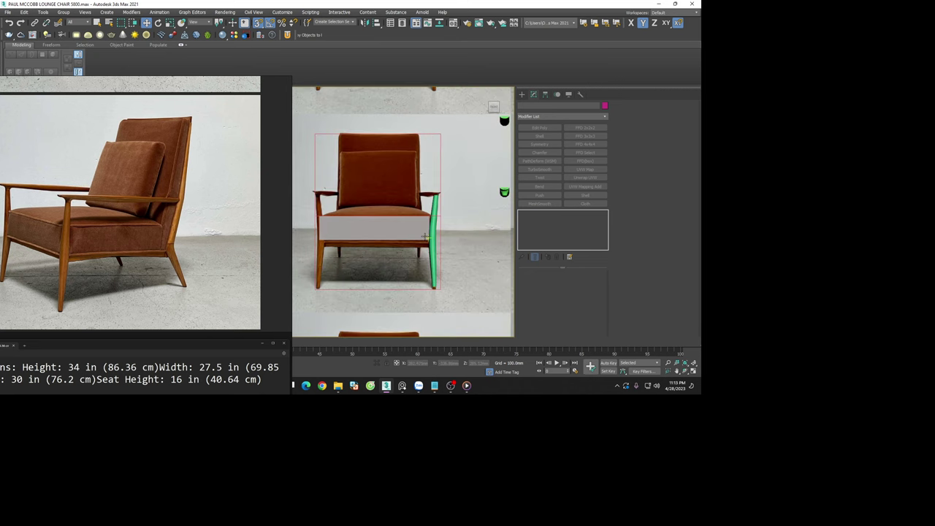
scroll(438, 223, "up", 3)
left_click(438, 222)
scroll(442, 230, "down", 3)
scroll(446, 241, "down", 3)
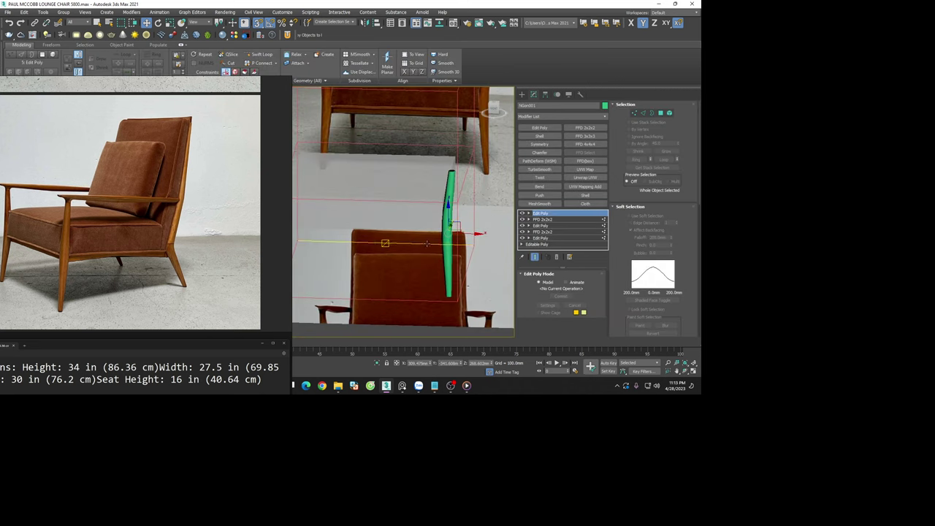
scroll(450, 251, "down", 4)
middle_click_drag(456, 258, 434, 293, "alt")
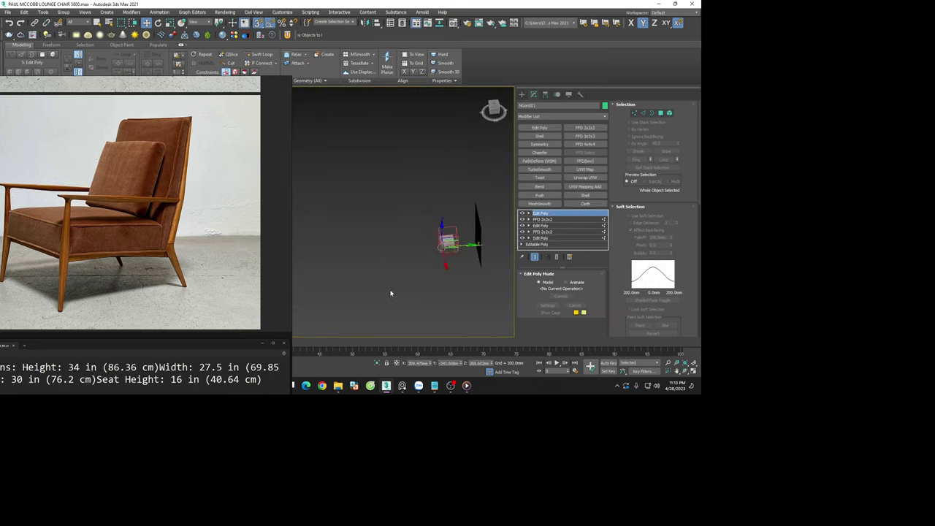
left_click(425, 280)
scroll(426, 280, "up", 3)
scroll(423, 218, "up", 4)
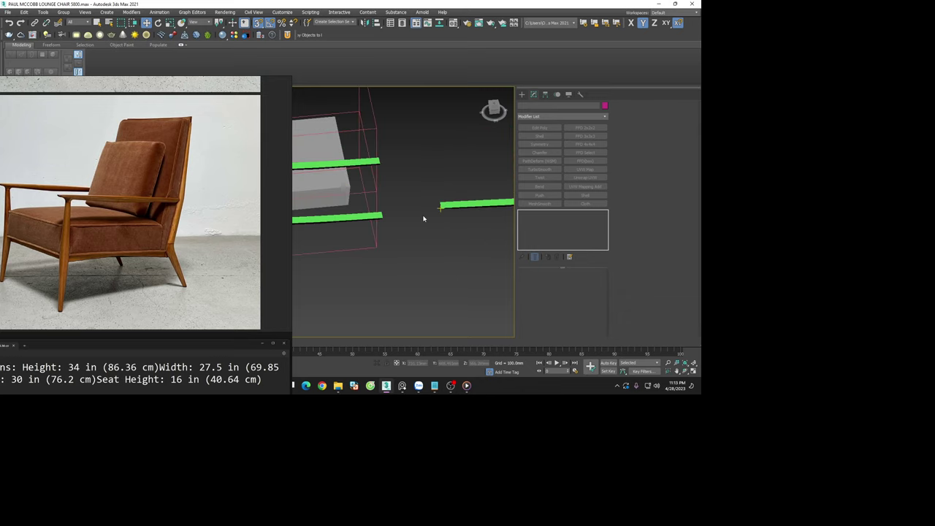
middle_click_drag(401, 203, 439, 204)
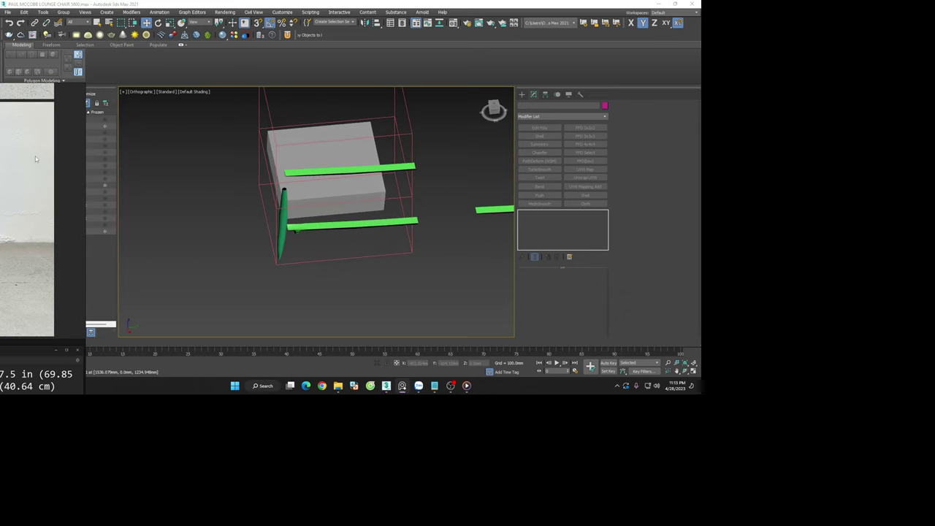
Select Cylinder002 and turn on Affect Pivot Only in the Hierarchy Pivot panel
right_click(277, 25)
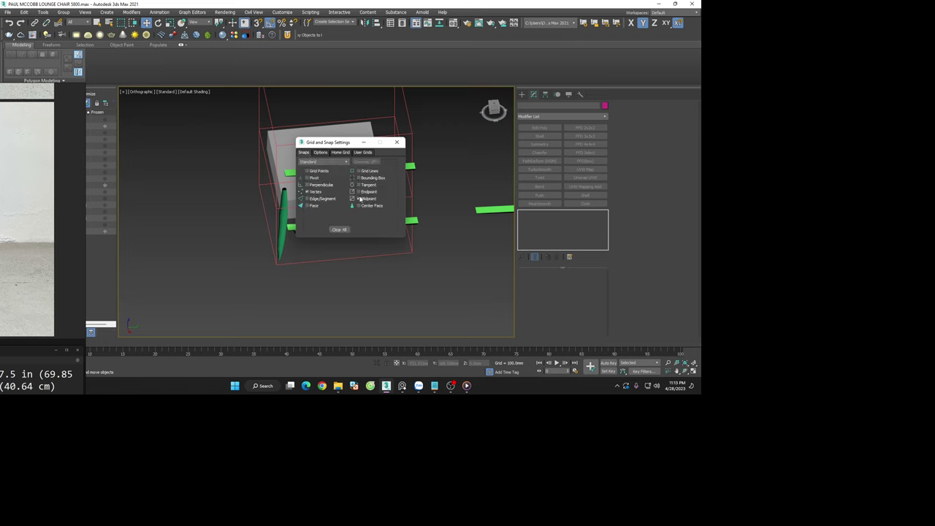
left_click(400, 143)
scroll(322, 199, "up", 2)
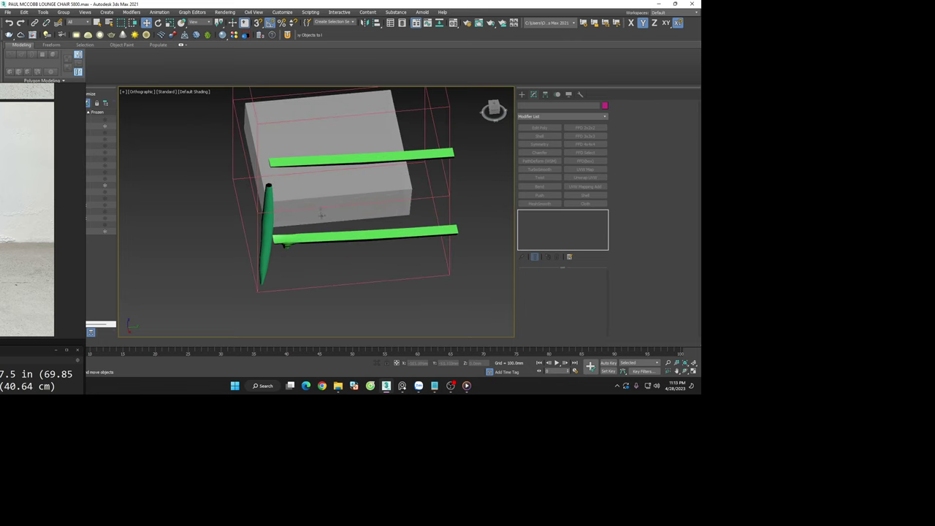
left_click(326, 239)
middle_click_drag(334, 236, 323, 225, "alt")
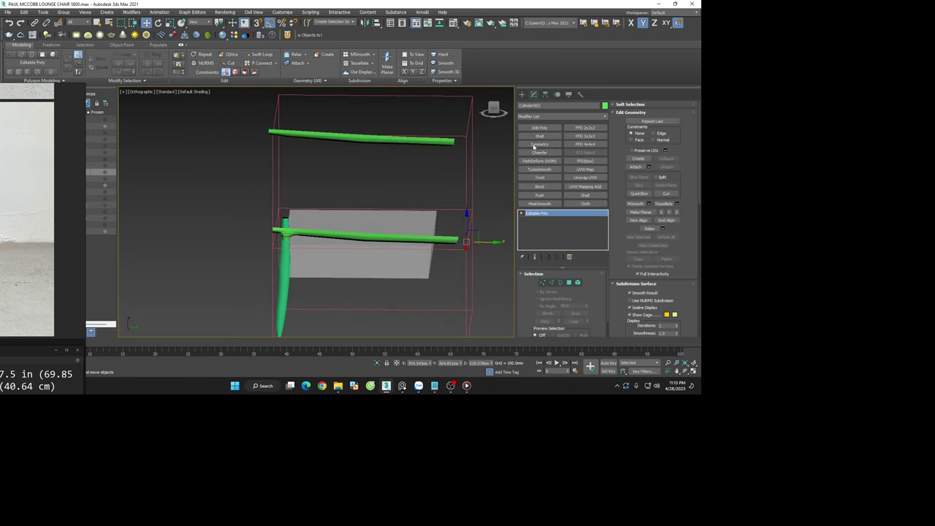
left_click(545, 94)
left_click(401, 242)
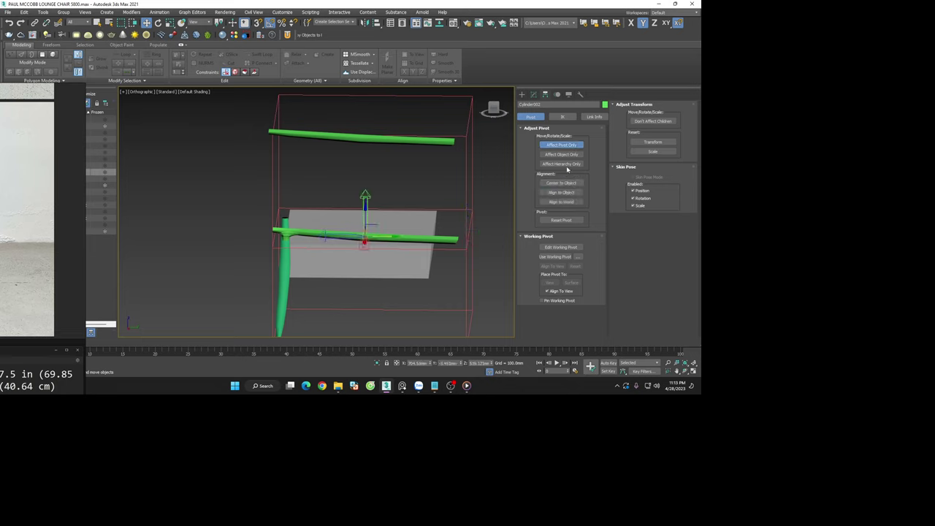
left_click(401, 242)
key("shift+z")
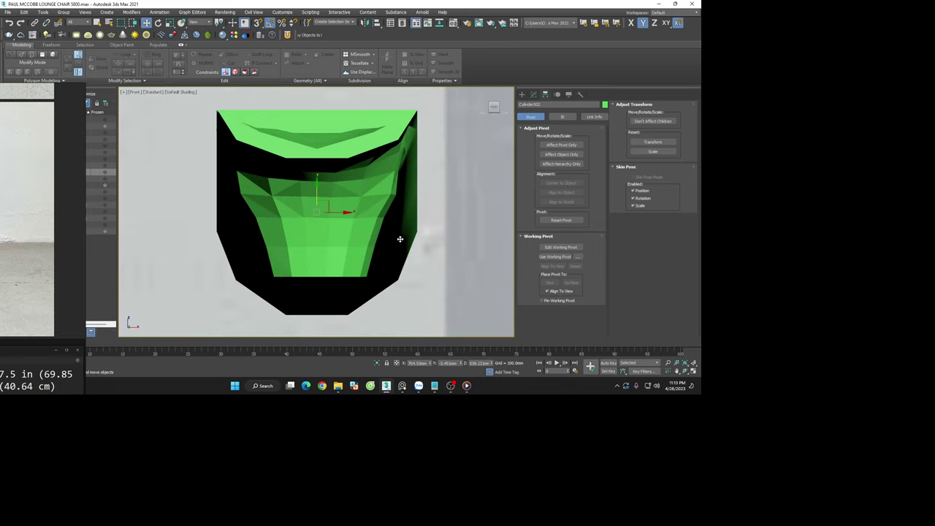
key("shift+z")
key("shift+z")
scroll(415, 250, "up", 4)
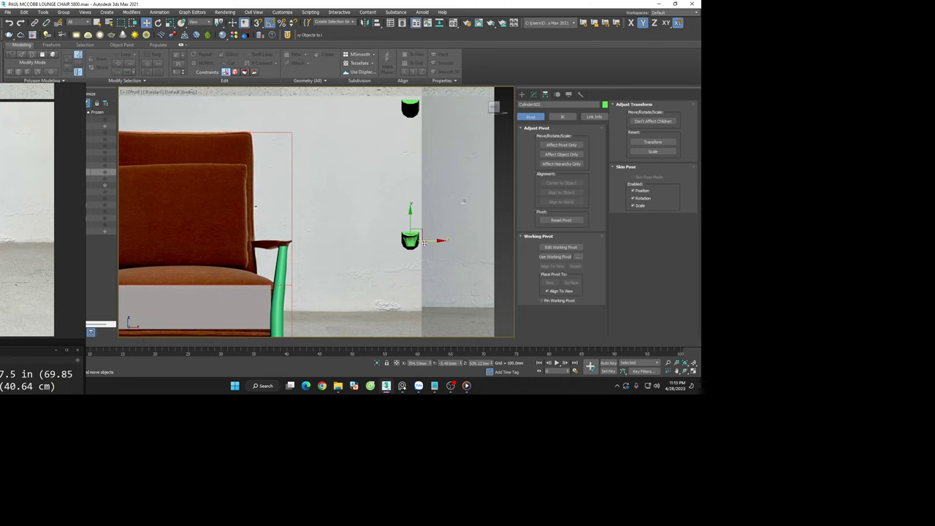
Move the pivot left over the front leg's top, then slide it along the bar in Left view
left_click_drag(424, 241, 291, 241)
scroll(299, 249, "up", 5)
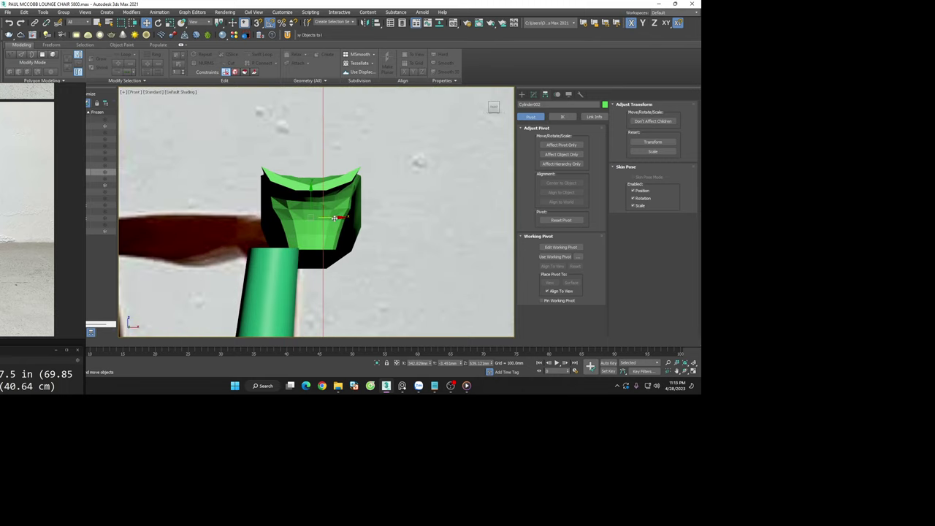
left_click_drag(334, 218, 295, 241)
middle_click_drag(295, 244, 338, 278, "alt")
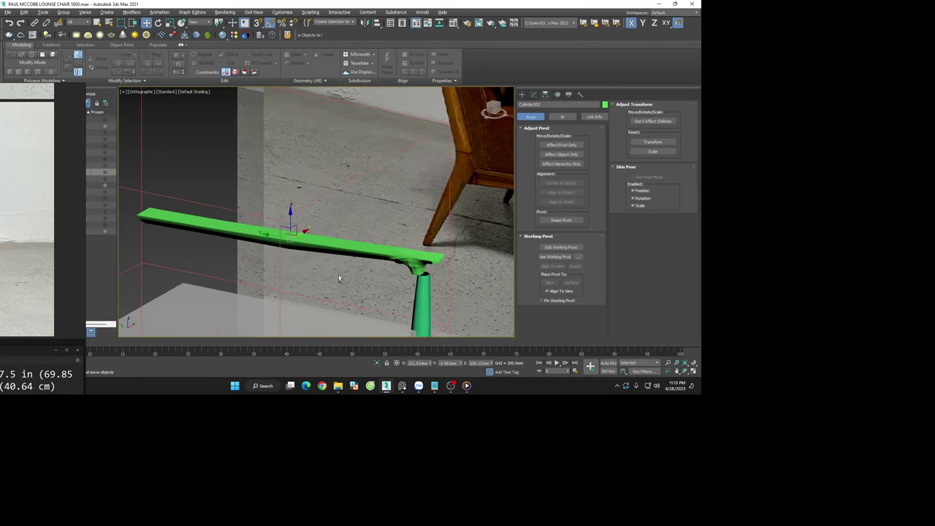
key("l")
scroll(453, 241, "up", 3)
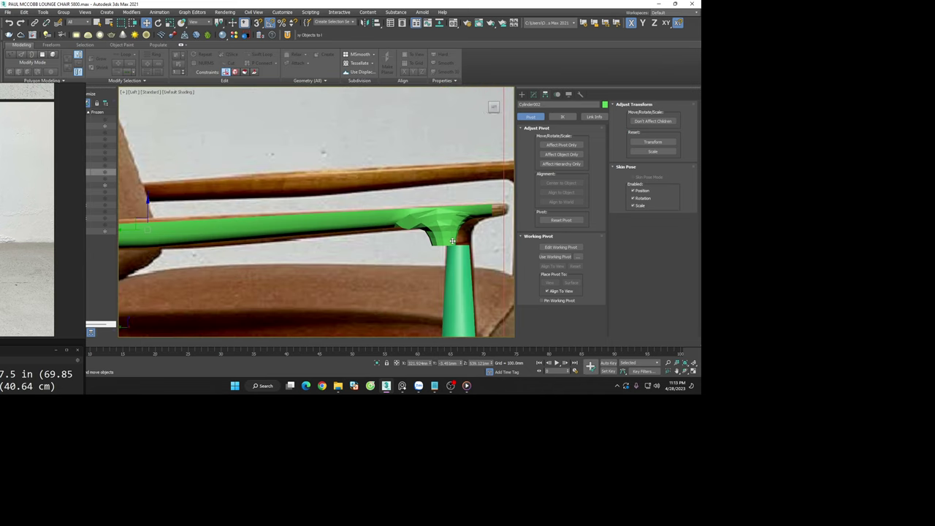
left_click_drag(165, 231, 177, 229)
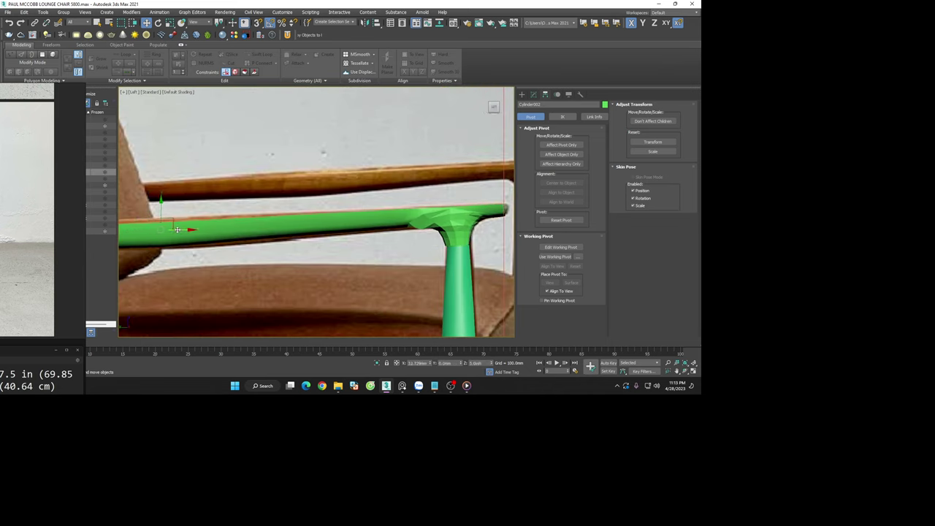
scroll(365, 220, "down", 5)
scroll(365, 221, "up", 4)
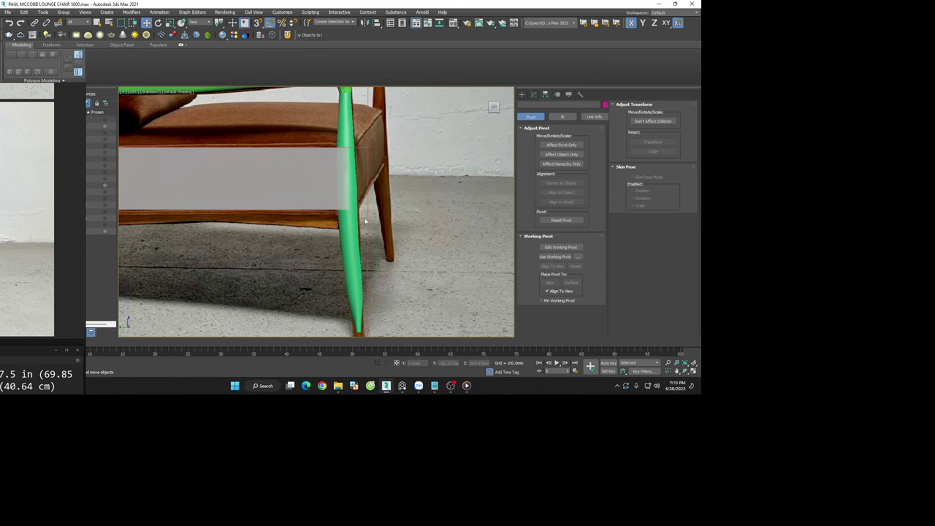
Select the open border at the front leg's tip and widen it
left_click(354, 243)
middle_click_drag(354, 243, 371, 311, "alt")
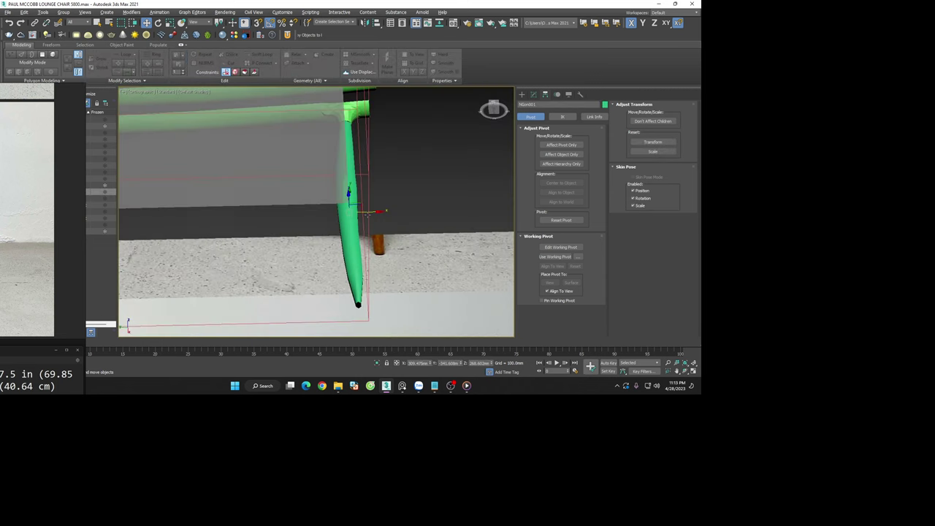
left_click(533, 95)
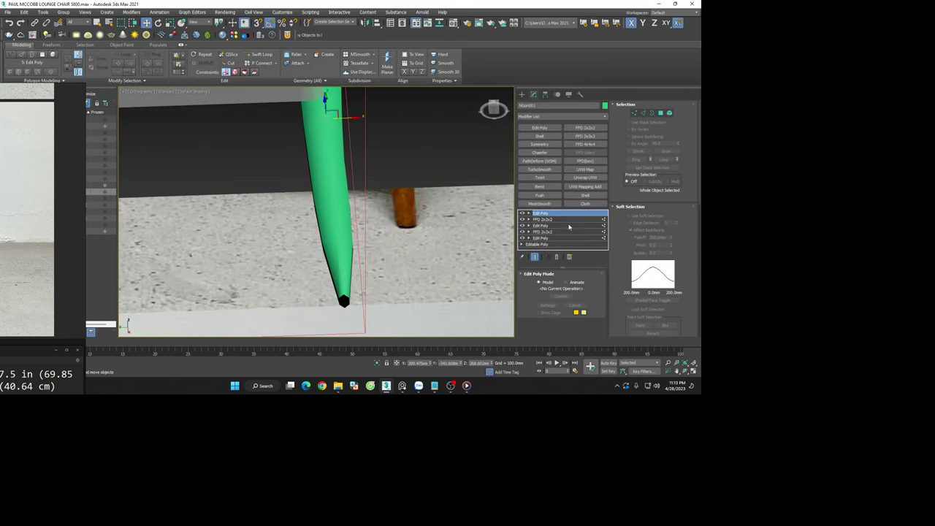
scroll(322, 258, "down", 4)
key("F4")
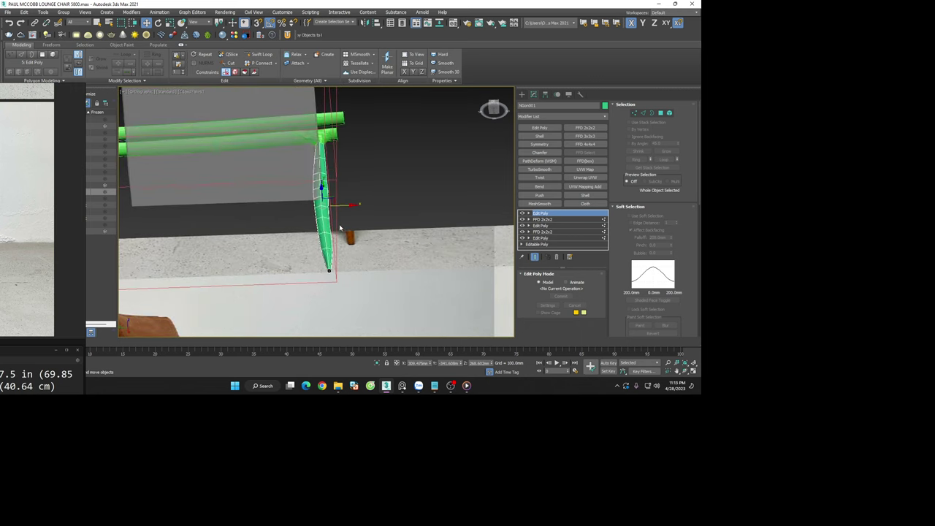
scroll(333, 246, "up", 2)
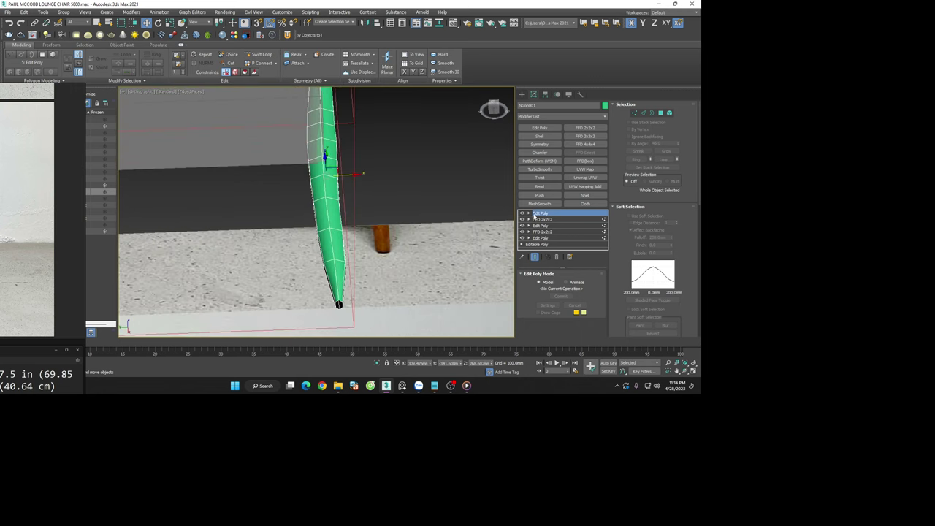
left_click(652, 113)
left_click(338, 303)
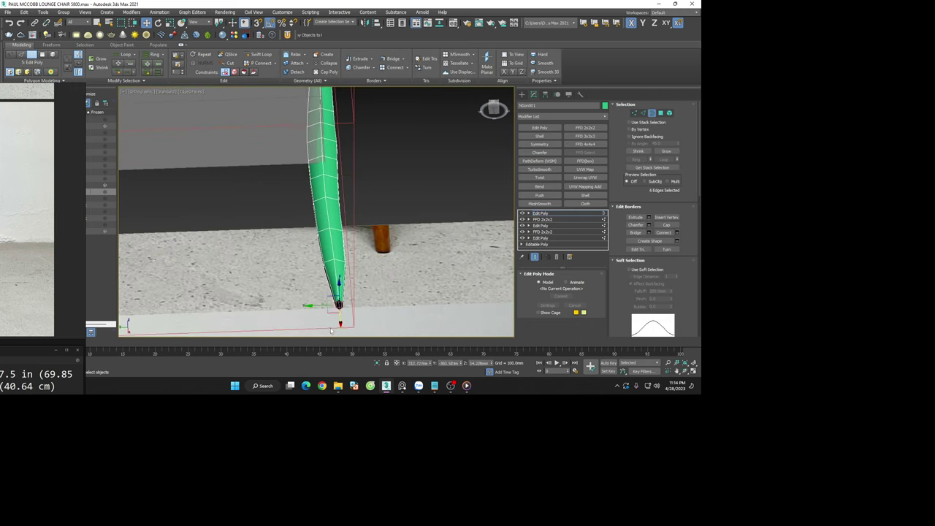
scroll(360, 298, "up", 3)
left_click_drag(369, 261, 419, 262)
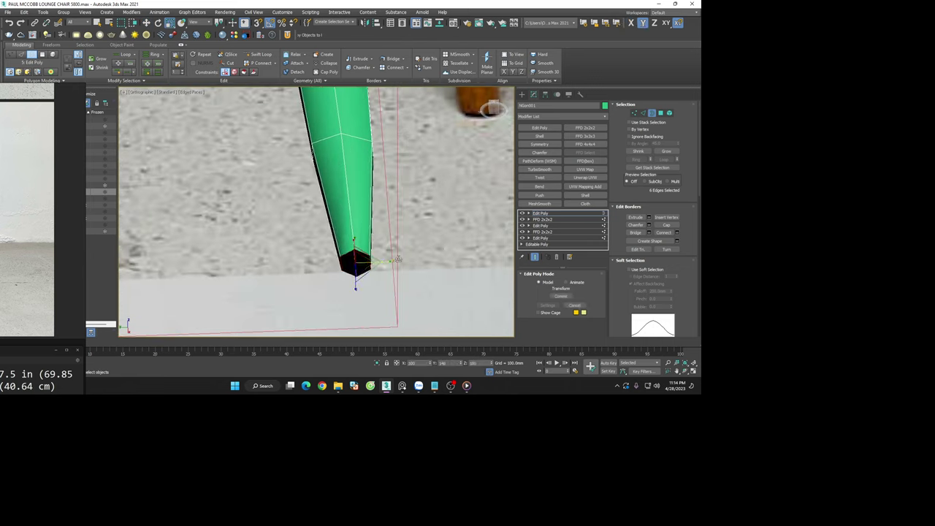
In Front view, move the leg's bottom edge loop slightly along Y
key("w")
key("f")
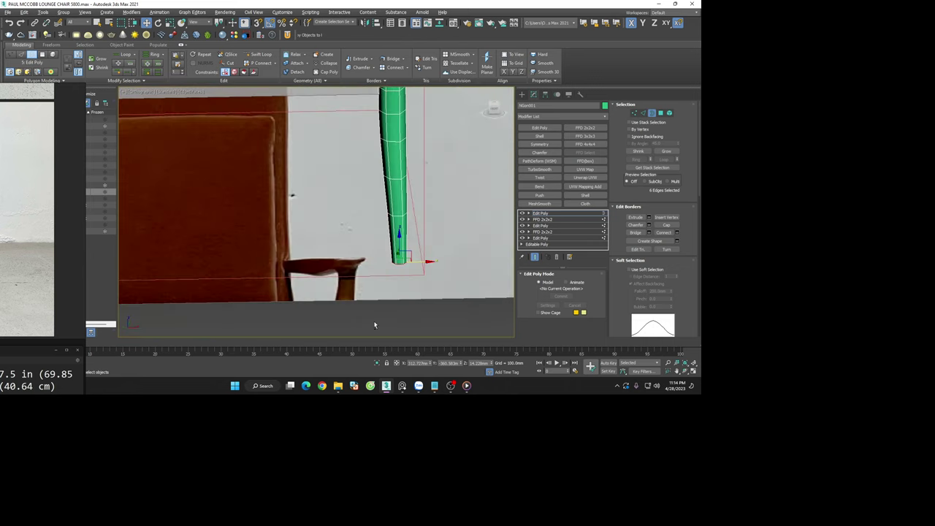
scroll(424, 272, "up", 5)
scroll(425, 276, "down", 2)
scroll(426, 276, "down", 2)
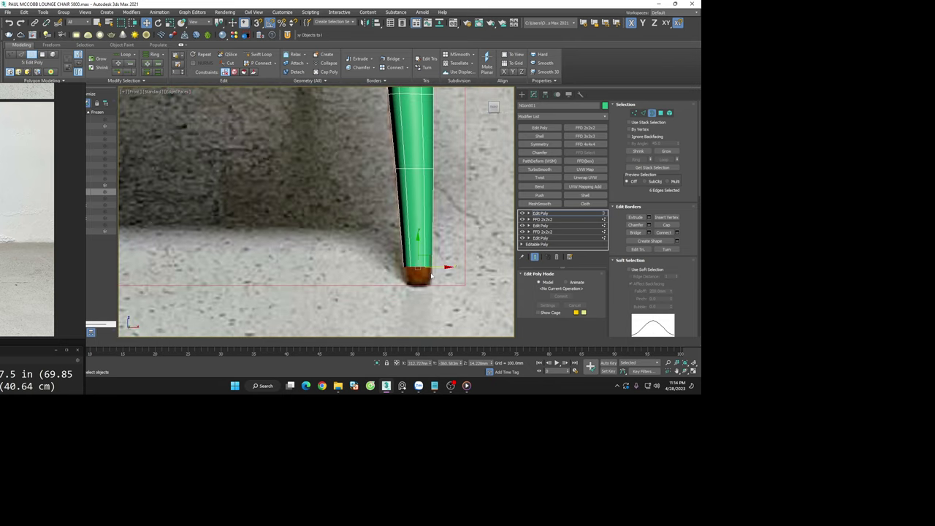
scroll(431, 276, "down", 1)
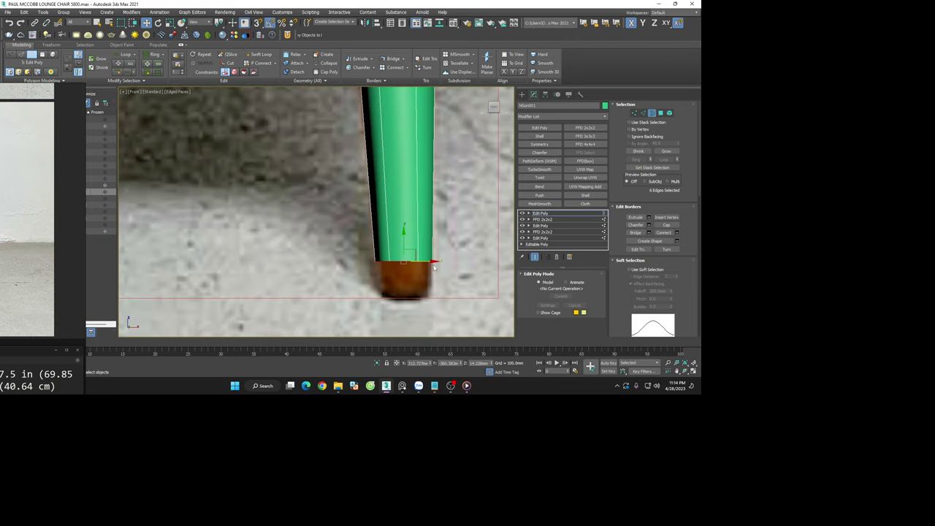
left_click_drag(434, 267, 431, 260)
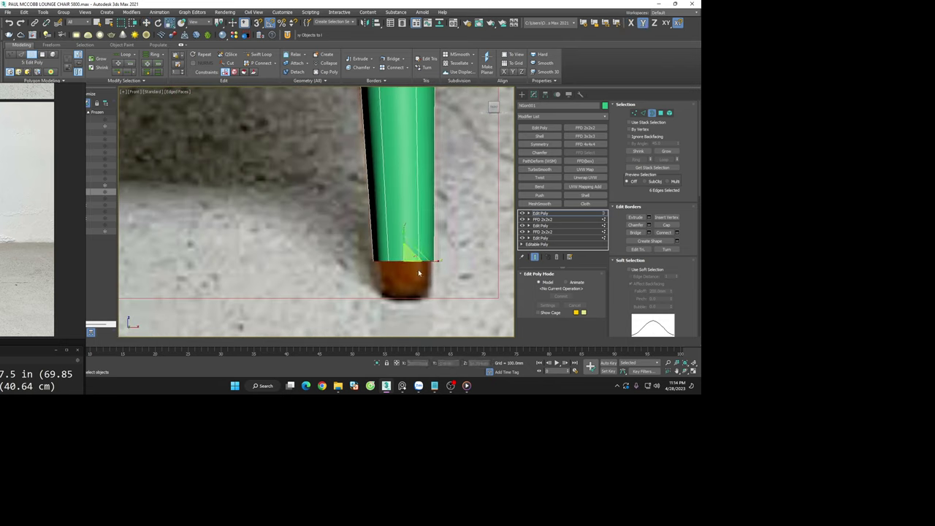
left_click(431, 300)
Isolate the armrest slat and front leg with Alt+Q, then select only the slat
scroll(431, 302, "down", 2)
left_click(451, 210)
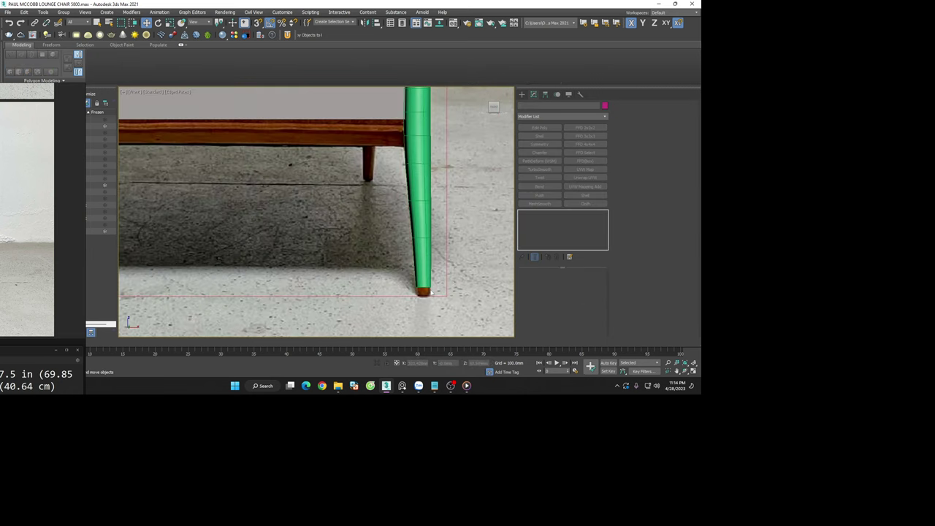
scroll(452, 210, "down", 5)
scroll(452, 210, "up", 3)
scroll(451, 210, "down", 1)
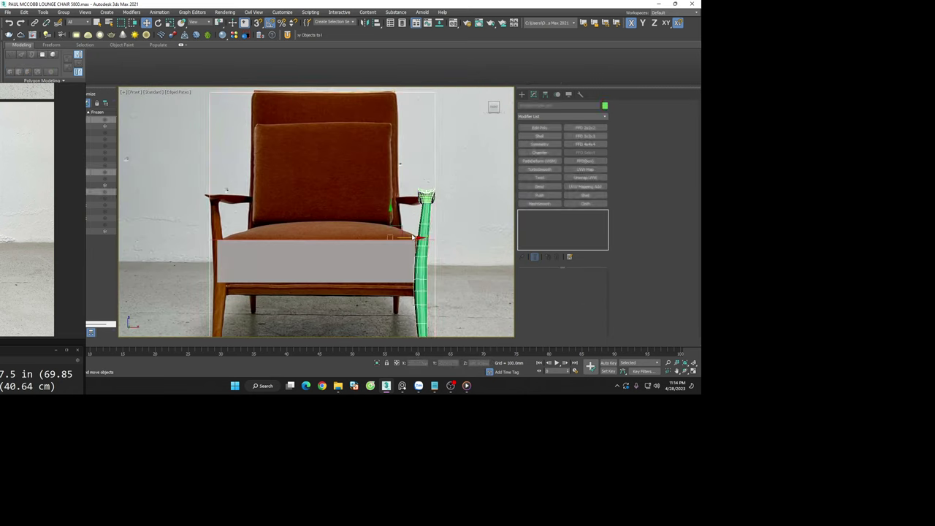
mouse_move(452, 210)
middle_mouse_down("alt")
mouse_move(442, 210)
mouse_move(461, 196)
middle_mouse_up("alt")
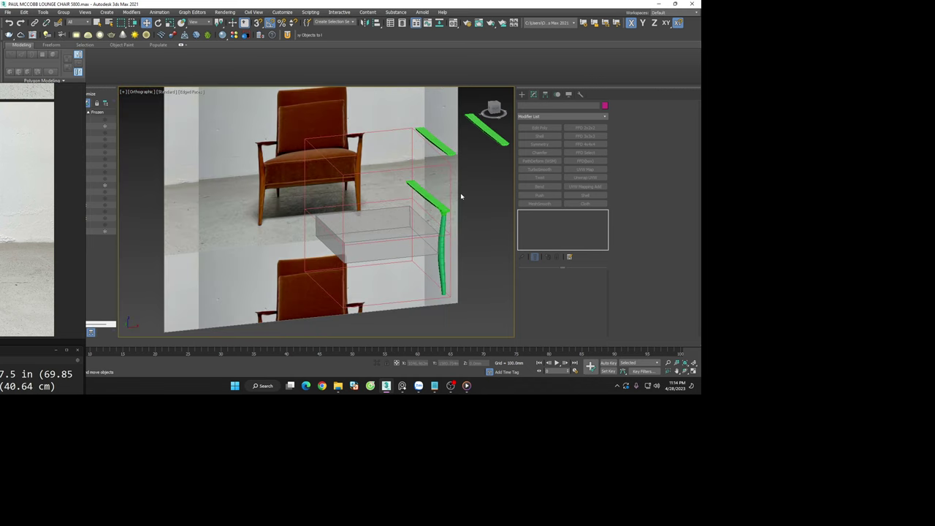
left_click(444, 209)
scroll(448, 222, "up", 3)
left_click(441, 229, "ctrl")
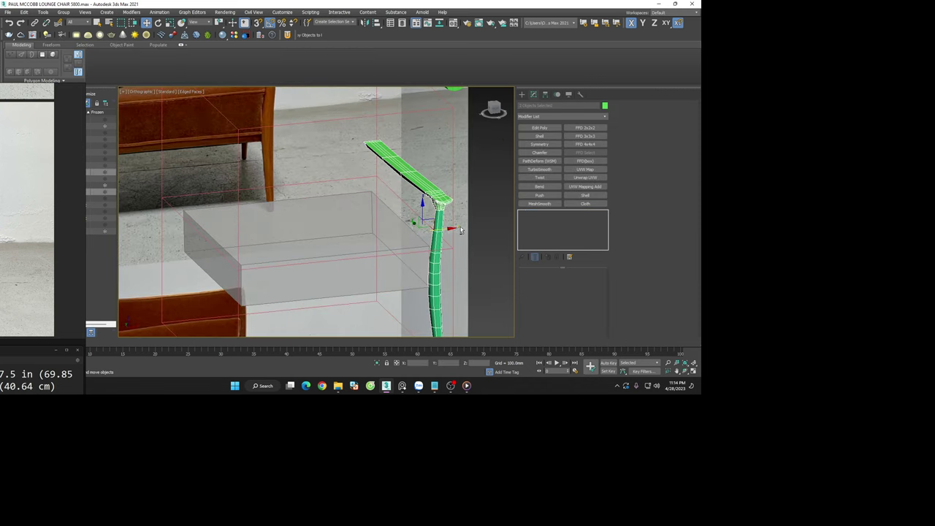
key("alt+q")
middle_click_drag(449, 239, 393, 229, "alt")
scroll(334, 165, "up", 5)
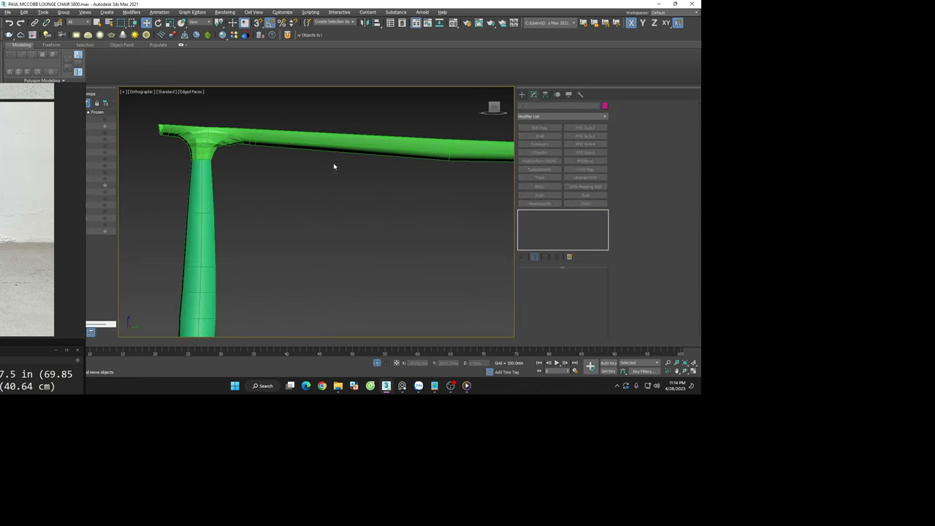
left_click(332, 144)
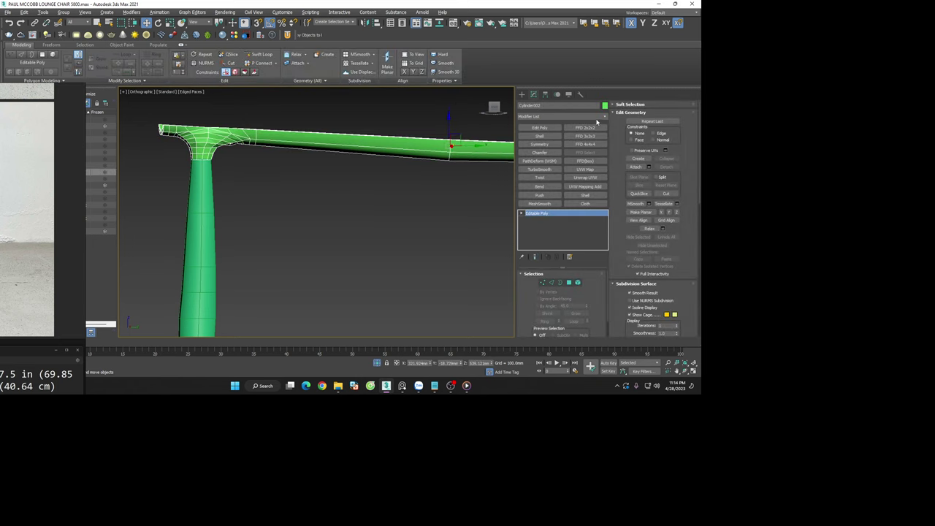
Add a Relax modifier to the armrest slat and toggle it on and off to compare
left_click(585, 116)
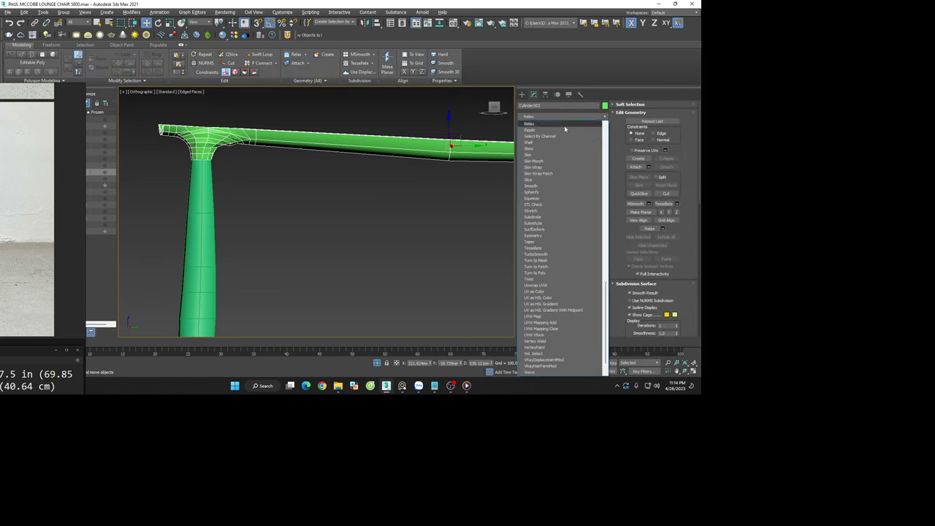
left_click(533, 124)
middle_click_drag(371, 191, 505, 256, "alt")
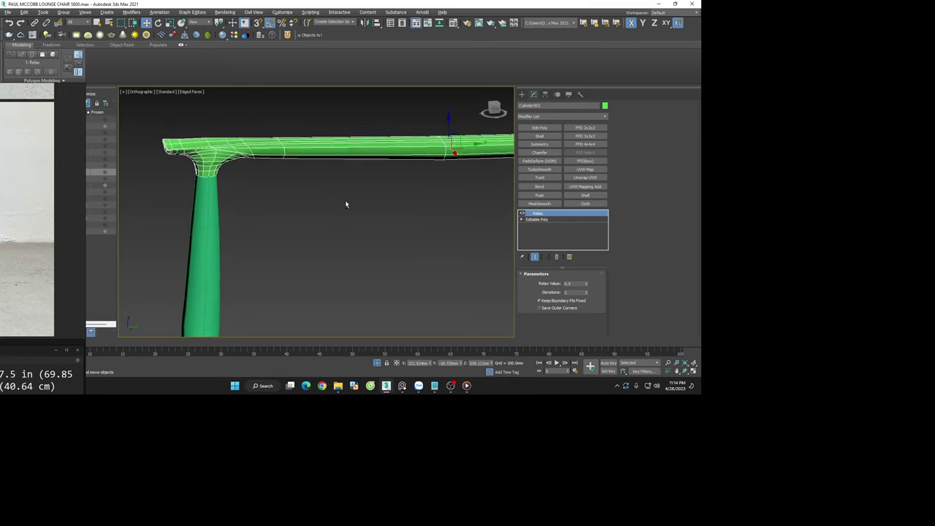
left_click(522, 214)
left_click(522, 213)
left_click(522, 214)
left_click(522, 213)
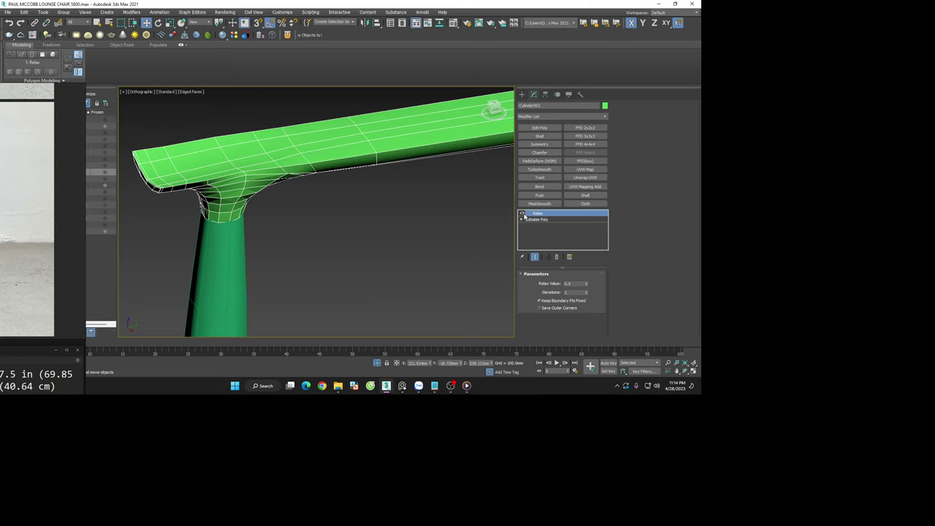
left_click(522, 214)
left_click(521, 214)
left_click(521, 213)
left_click(522, 213)
left_click(522, 213)
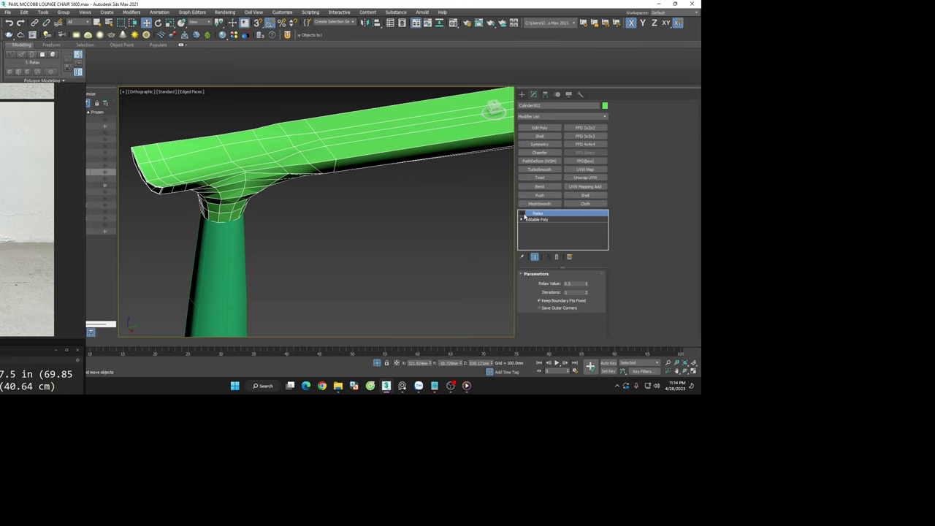
left_click(521, 213)
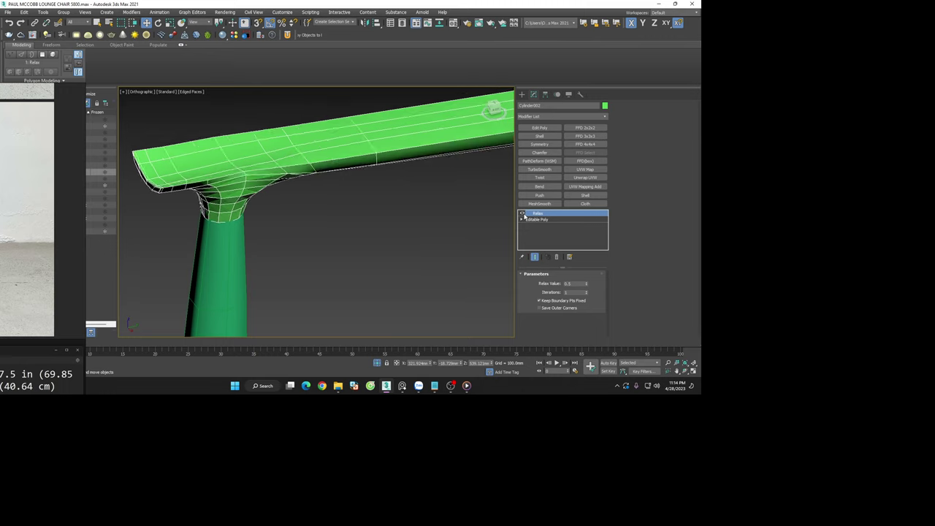
Add TurboSmooth to the slat, hide edged faces, and switch to the chair reference photos
left_click(539, 169)
left_click(403, 212)
left_click(365, 146)
key("F4")
mouse_move(365, 175)
middle_mouse_down("alt")
mouse_move(341, 189)
mouse_move(345, 172)
mouse_move(334, 150)
mouse_move(486, 249)
middle_mouse_up("alt")
scroll(292, 200, "up", 2)
scroll(292, 201, "down", 4)
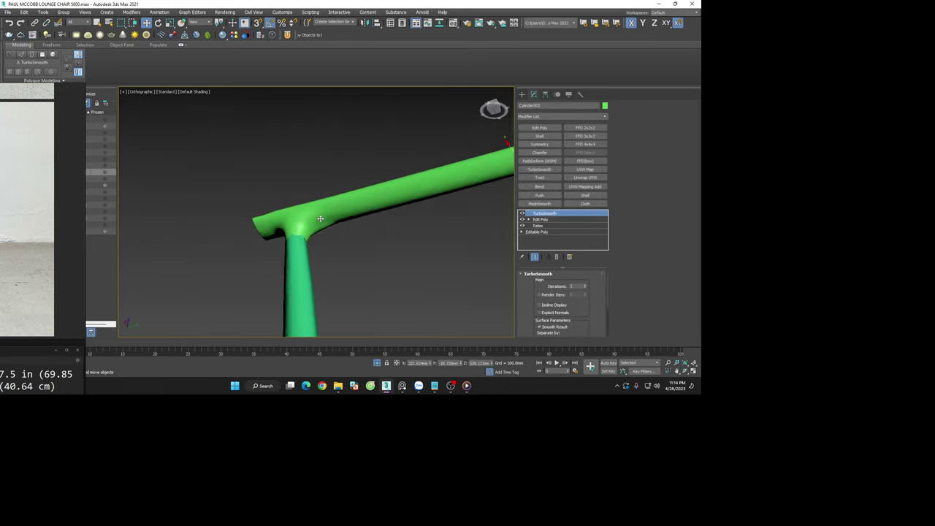
mouse_move(293, 200)
middle_mouse_down("alt")
mouse_move(311, 221)
mouse_move(388, 262)
mouse_move(395, 286)
mouse_move(342, 228)
middle_mouse_up("alt")
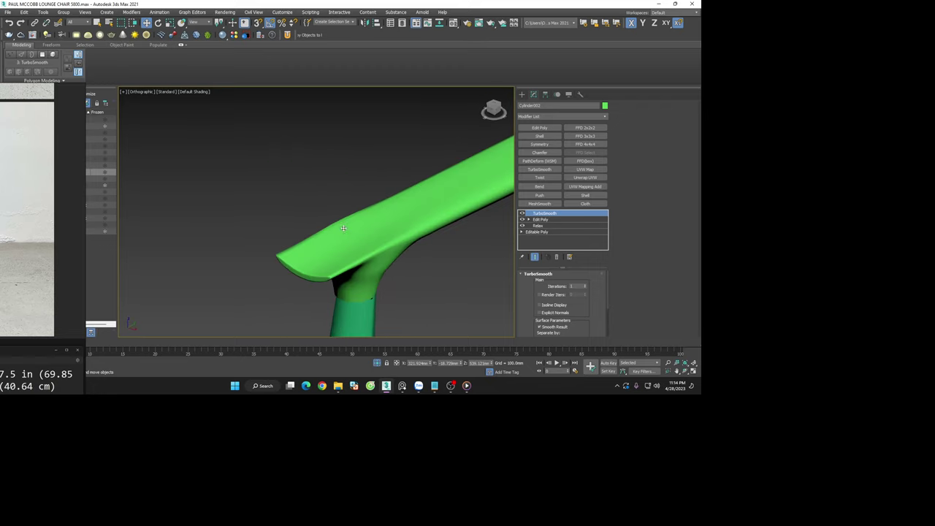
key("alt+Tab")
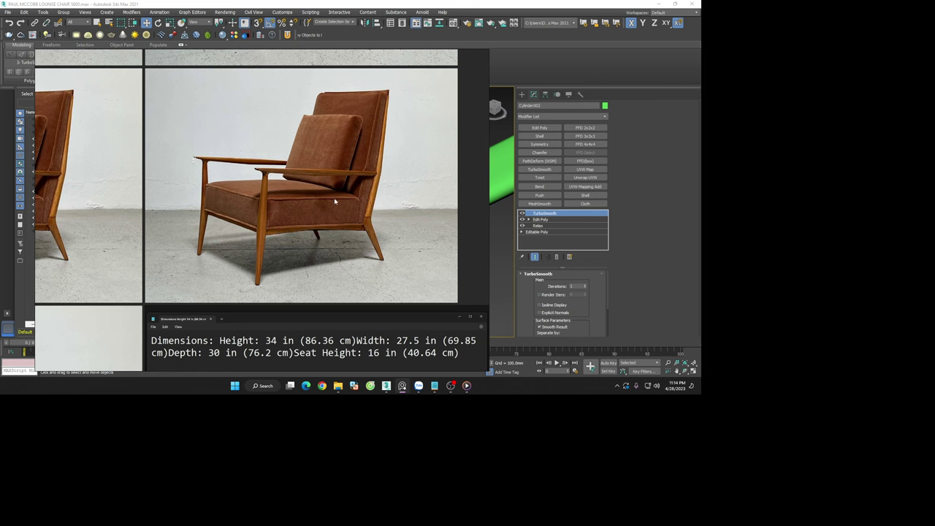
Narrow the PureRef board to the left and zoom through close-ups of the chair's legs and frame
scroll(334, 201, "up", 3)
mouse_move(380, 219)
middle_mouse_down("alt")
mouse_move(426, 249)
mouse_move(355, 253)
middle_mouse_up("alt")
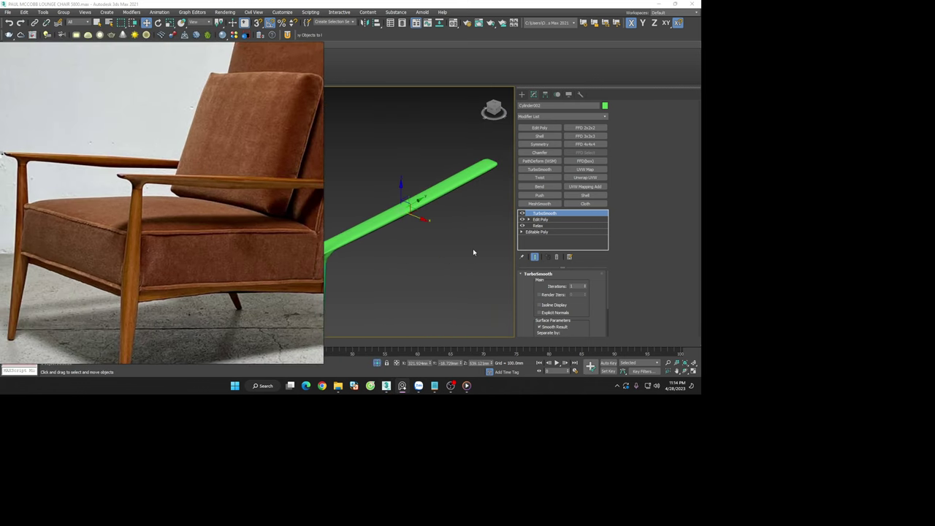
mouse_move(438, 258)
middle_mouse_down("alt")
mouse_move(407, 215)
mouse_move(247, 208)
middle_mouse_up("alt")
scroll(248, 208, "down", 3)
scroll(248, 248, "down", 3)
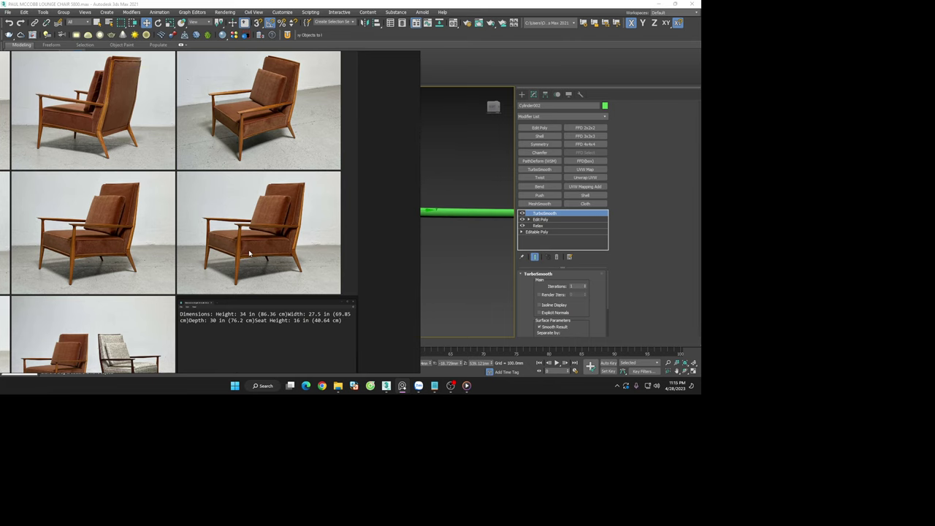
scroll(94, 151, "up", 3)
scroll(196, 173, "up", 3)
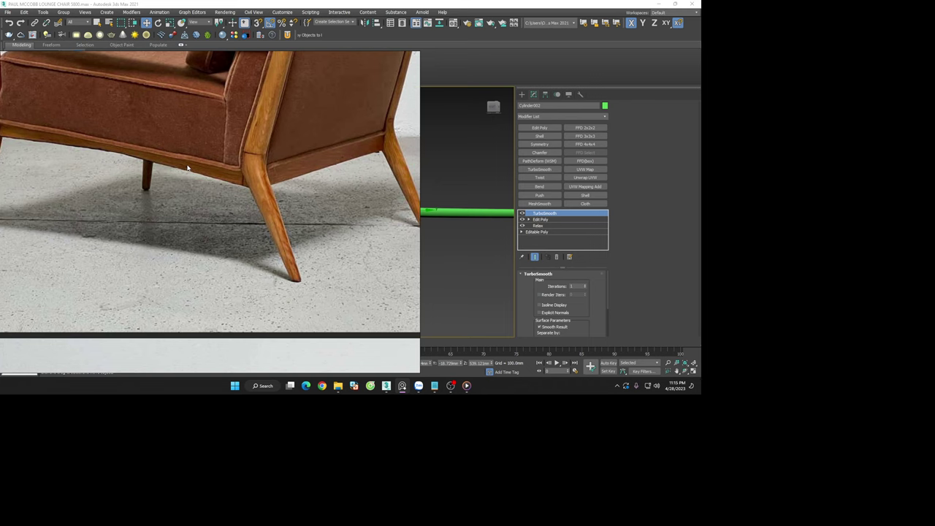
scroll(192, 171, "down", 3)
scroll(204, 174, "down", 3)
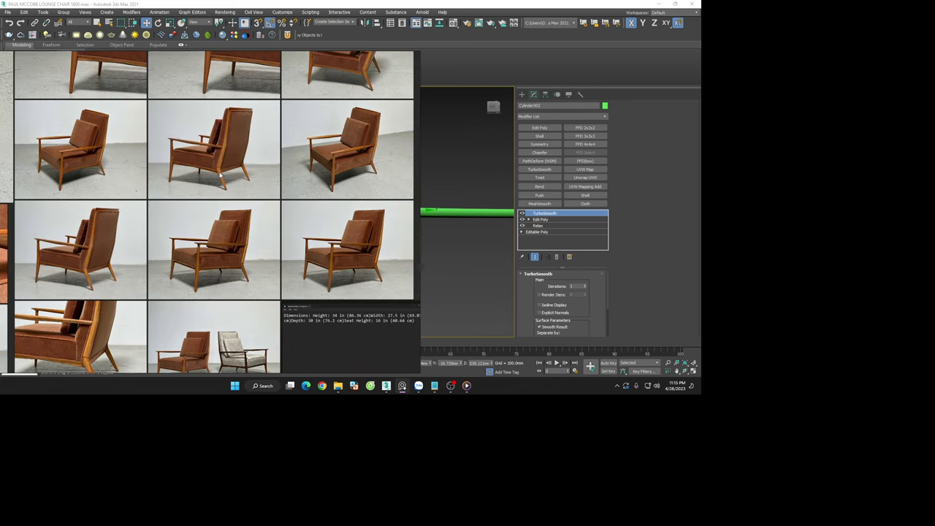
scroll(219, 219, "up", 3)
scroll(243, 274, "up", 2)
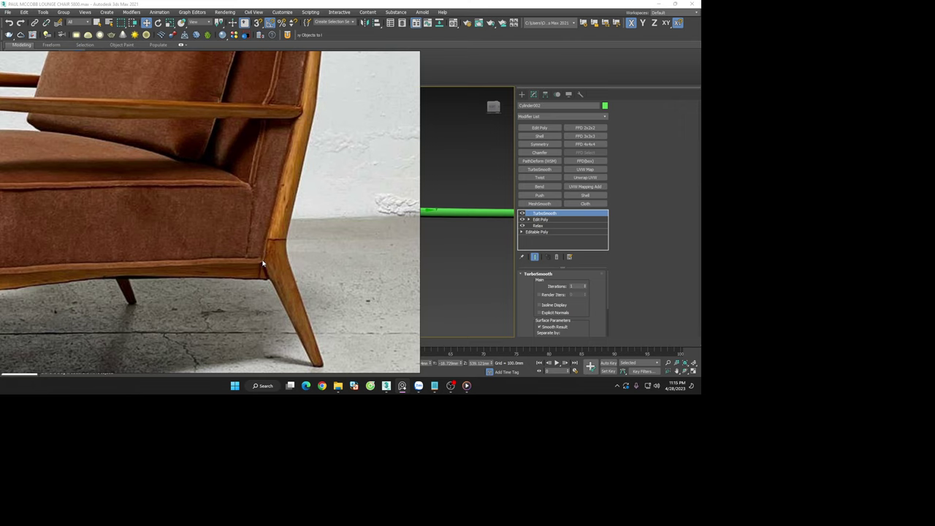
scroll(263, 263, "down", 3)
scroll(257, 257, "down", 2)
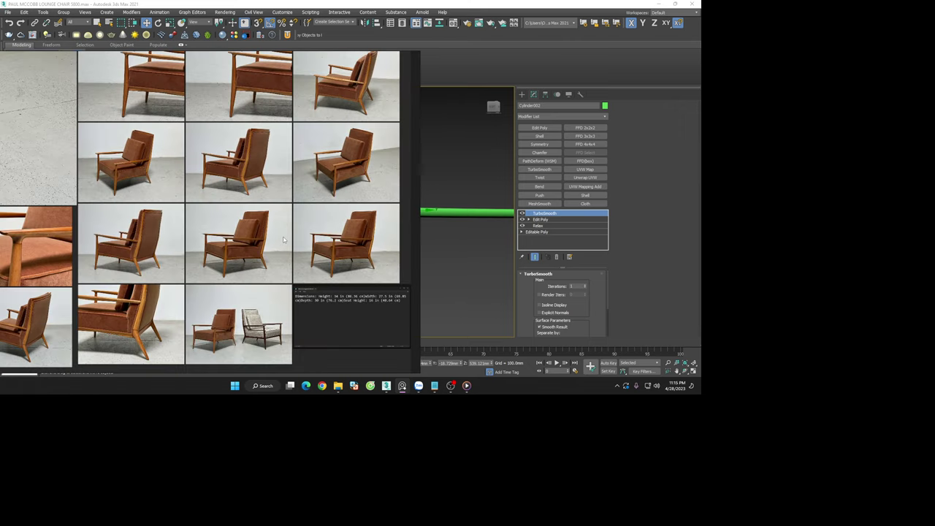
scroll(324, 263, "down", 3)
Deselect the armrest, zoom in on the leg in Left view, and bring up Save File As
left_click(401, 278)
scroll(401, 278, "up", 3)
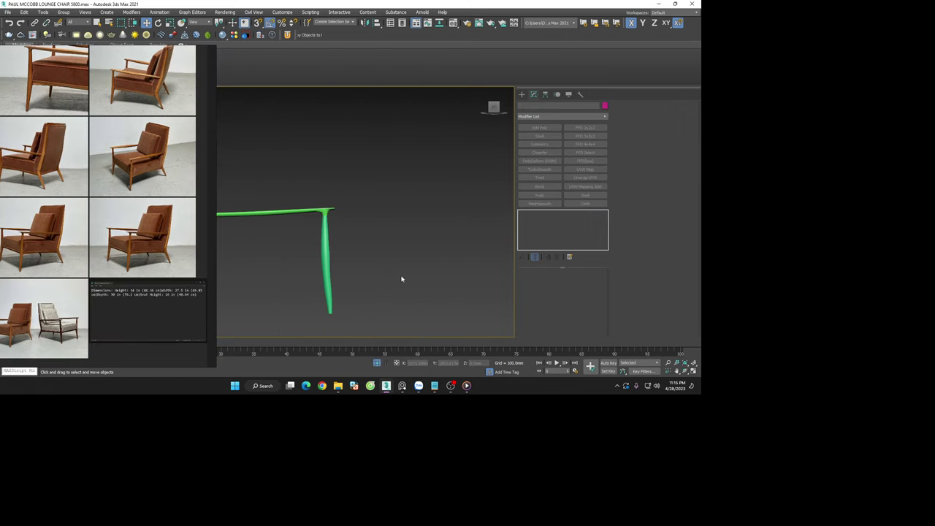
scroll(399, 270, "down", 2)
scroll(390, 269, "down", 4)
key("l")
key("z")
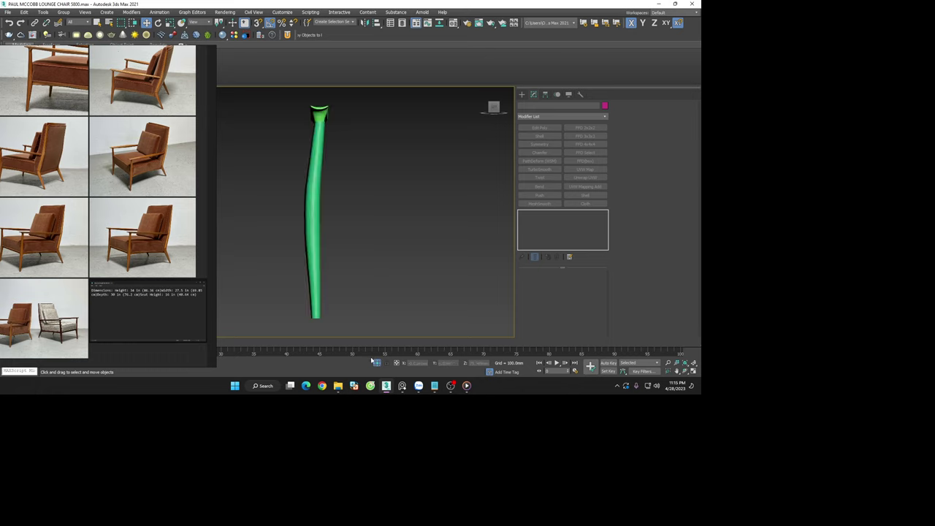
scroll(382, 240, "down", 4)
scroll(383, 241, "down", 4)
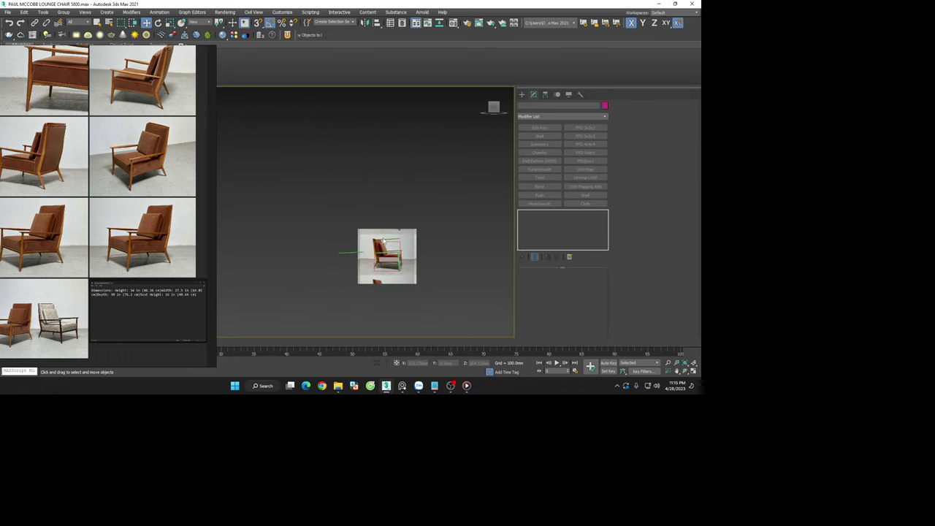
scroll(385, 250, "up", 5)
scroll(402, 128, "up", 1)
scroll(392, 225, "down", 1)
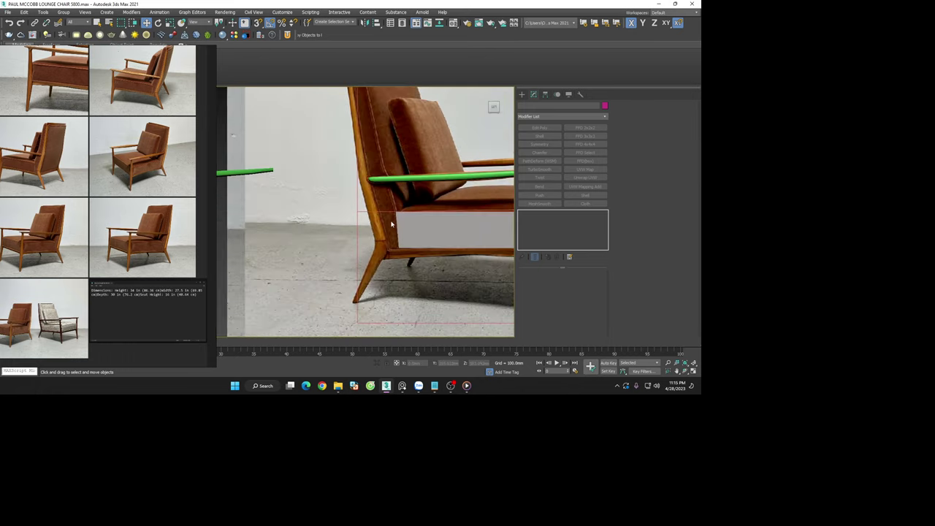
key("ctrl+shift+s")
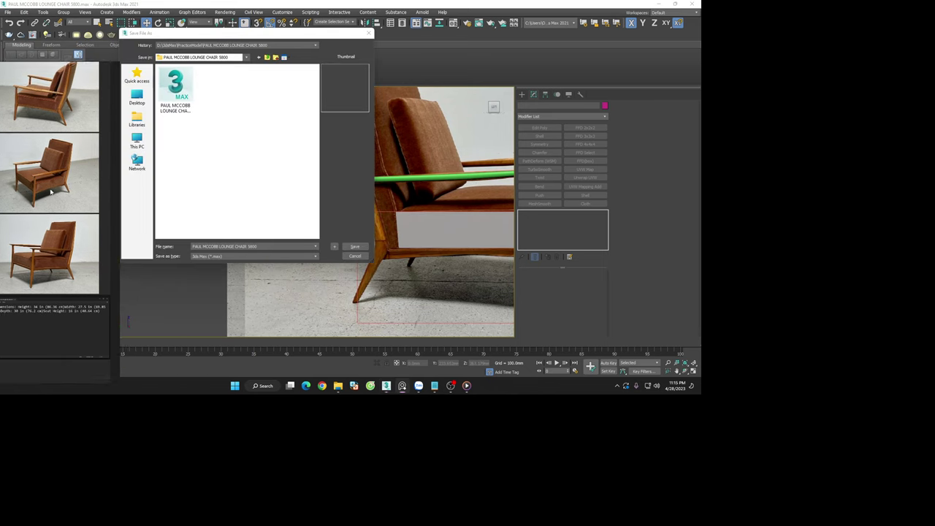
Replace the existing PAUL MCCOBB LOUNGE CHAIR 5800 .max file with the current scene
double_click(179, 107)
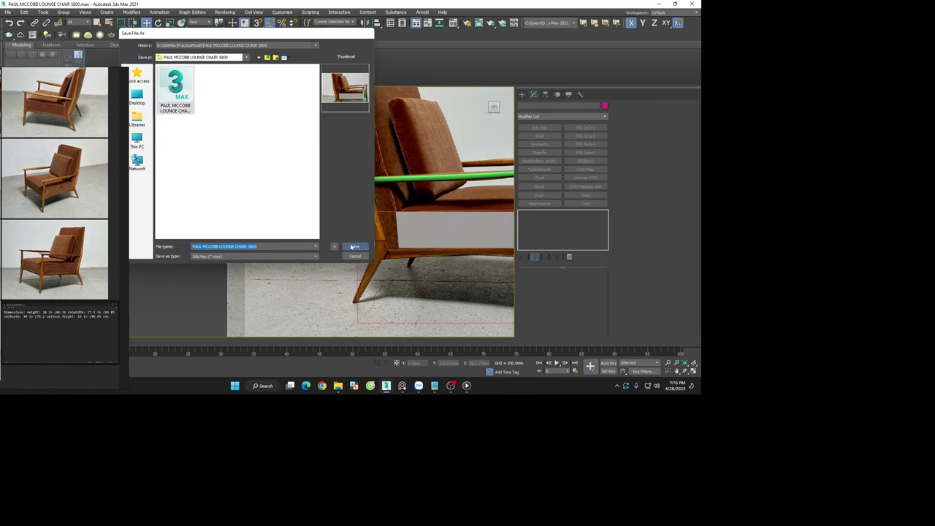
left_click(382, 202)
scroll(402, 225, "down", 3)
scroll(404, 232, "up", 2)
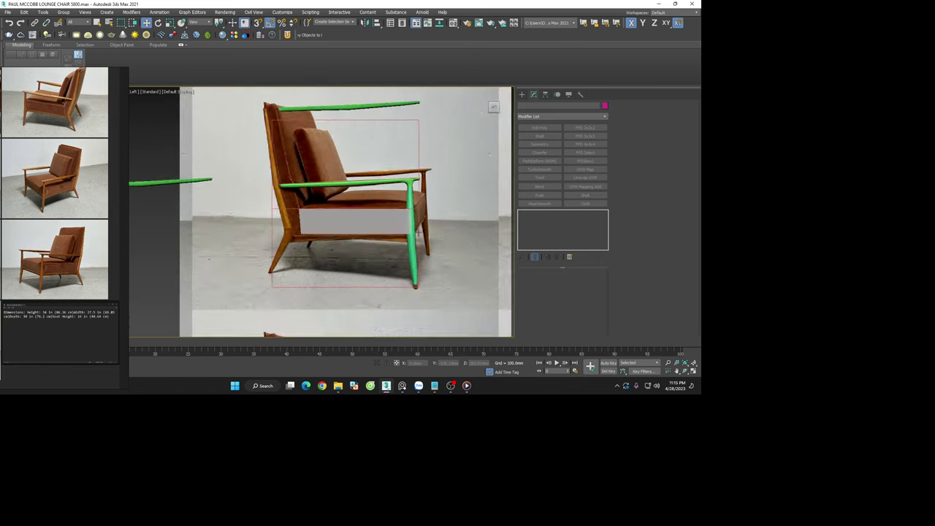
scroll(408, 242, "up", 3)
scroll(412, 243, "down", 2)
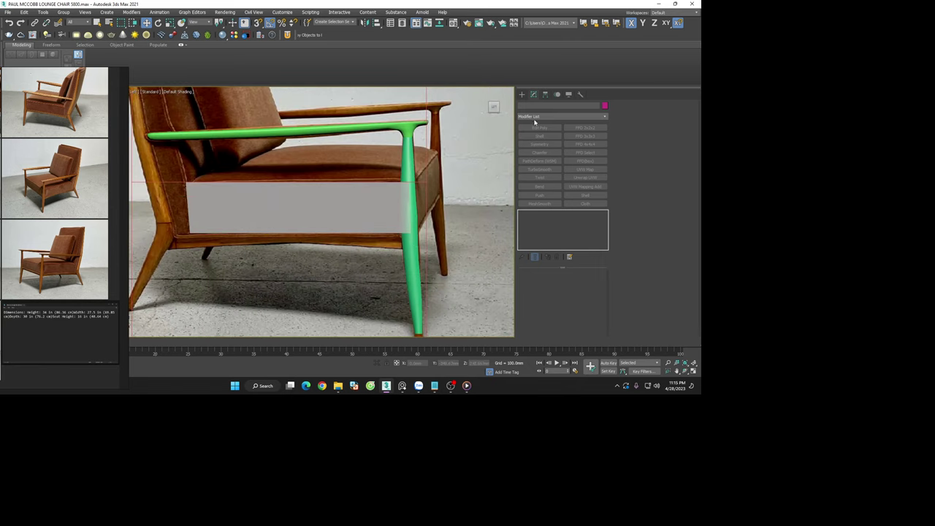
Draw a Plane over the side seat rail and convert it to Editable Poly
left_click(576, 168)
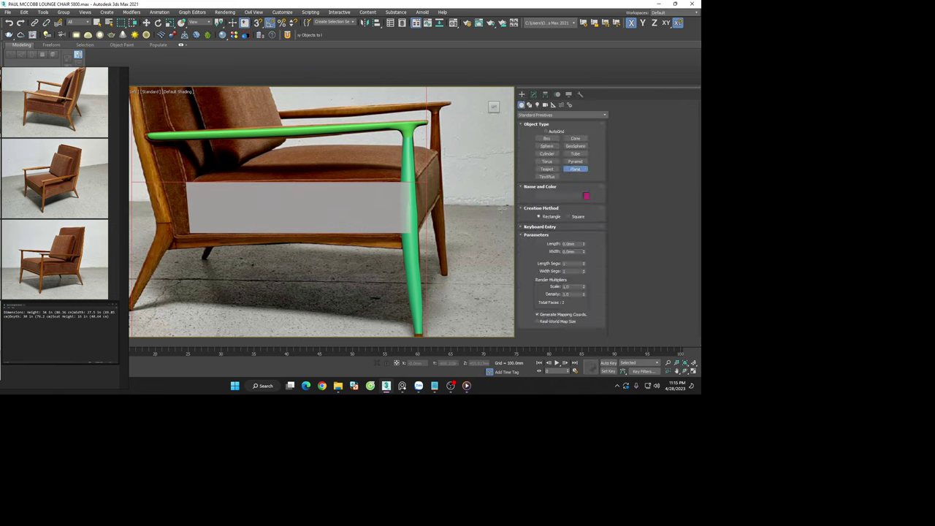
scroll(288, 242, "up", 2)
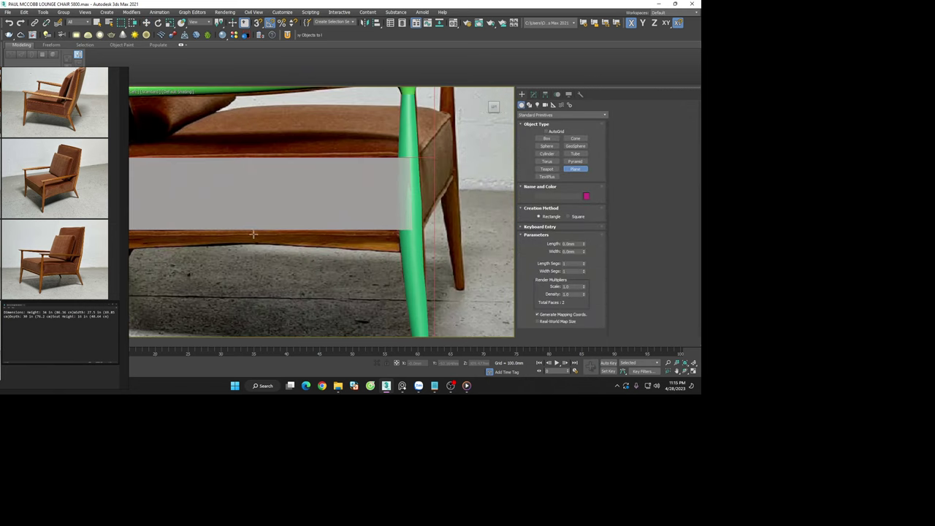
left_click(46, 182)
scroll(114, 204, "up", 5)
scroll(323, 256, "up", 2)
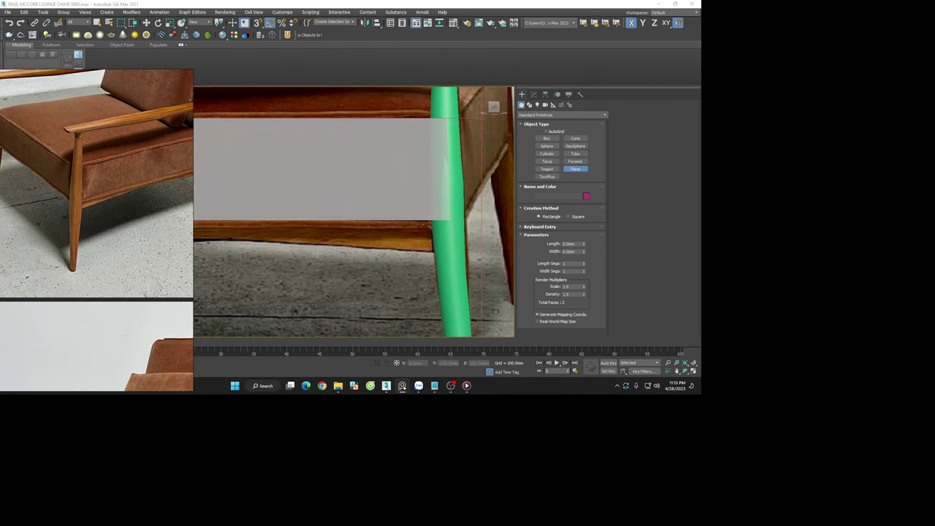
left_click_drag(233, 238, 434, 224)
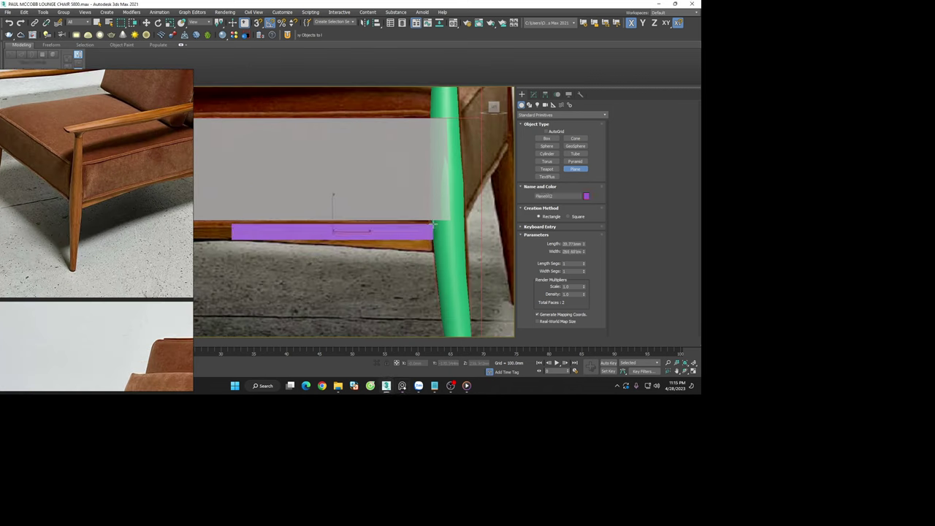
left_click(535, 97)
right_click(539, 214)
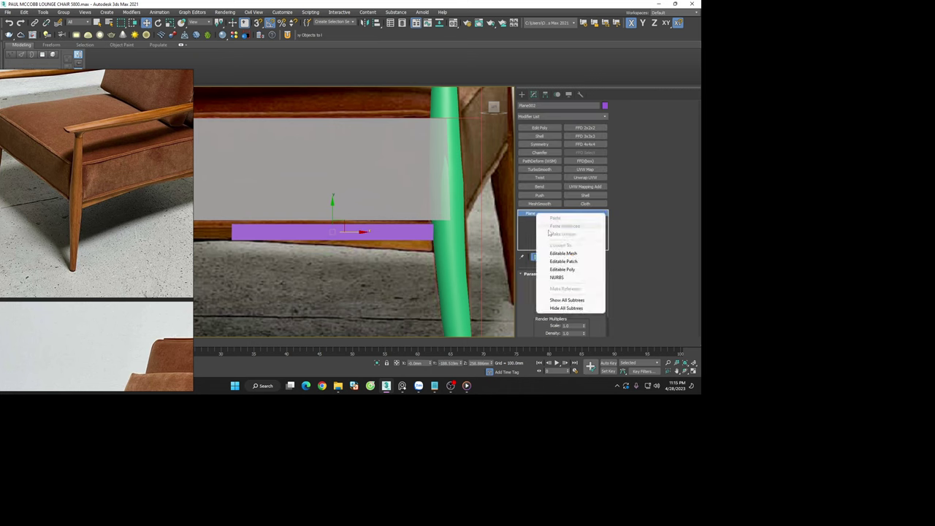
left_click(563, 269)
Move the plane's right-end vertices down and up to match the rail's edges
key("1")
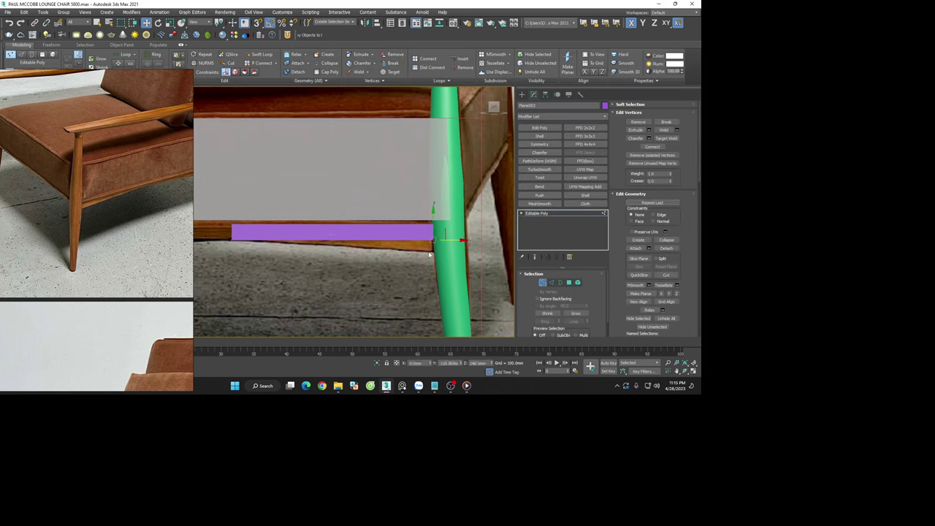
scroll(435, 245, "up", 2)
left_click_drag(437, 226, 437, 252)
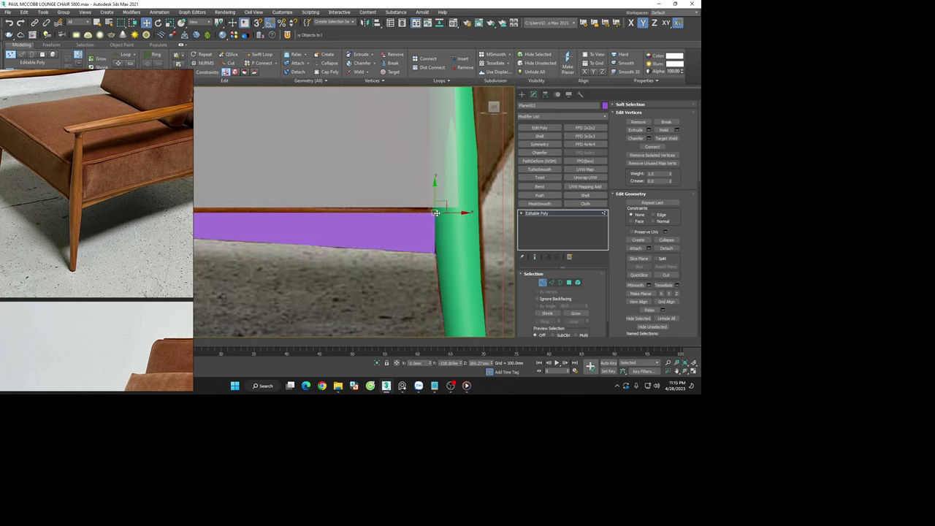
left_click(436, 212)
left_click_drag(436, 211, 436, 200)
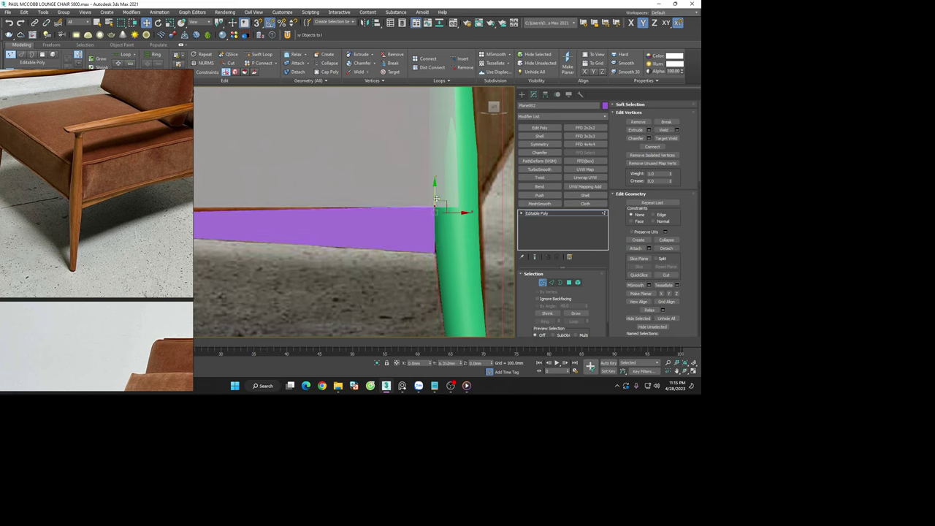
scroll(436, 199, "down", 3)
scroll(356, 218, "up", 4)
left_click(354, 218)
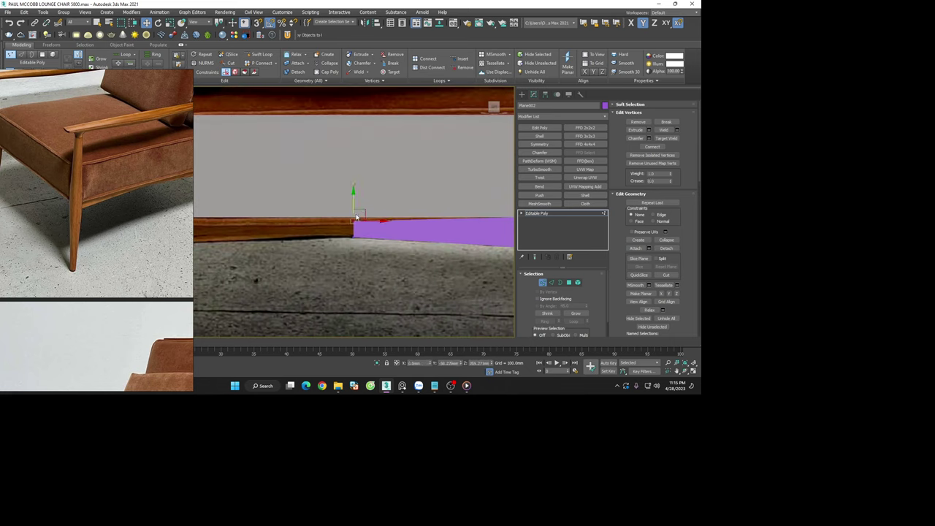
left_click(354, 208)
left_click(388, 274)
scroll(403, 268, "down", 4)
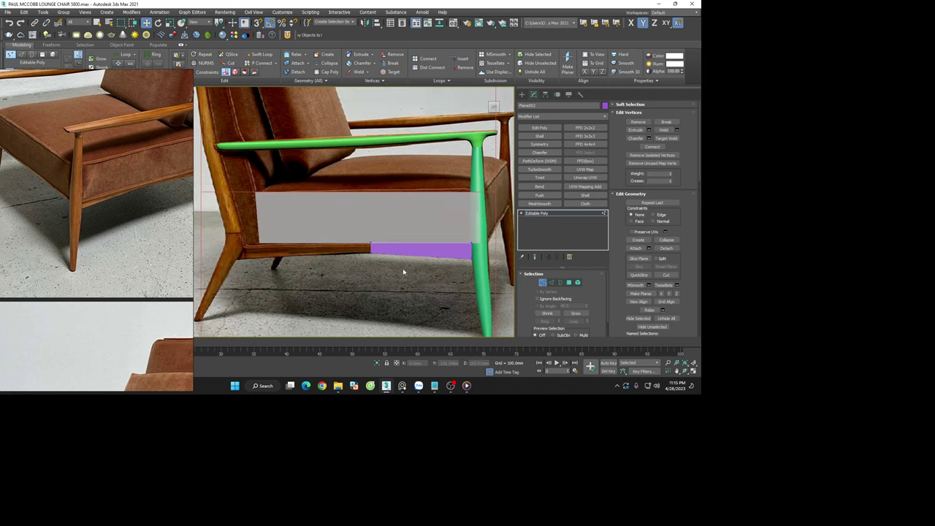
Drag the plane's left-end edge to stretch it along the seat rail
left_click(551, 283)
scroll(369, 250, "up", 4)
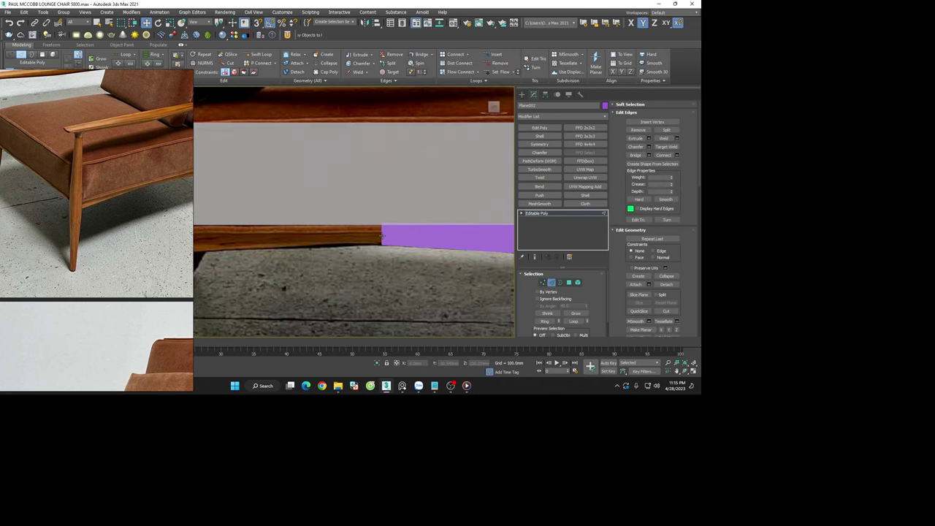
left_click(381, 234)
scroll(407, 254, "down", 2)
left_click_drag(413, 237, 236, 233)
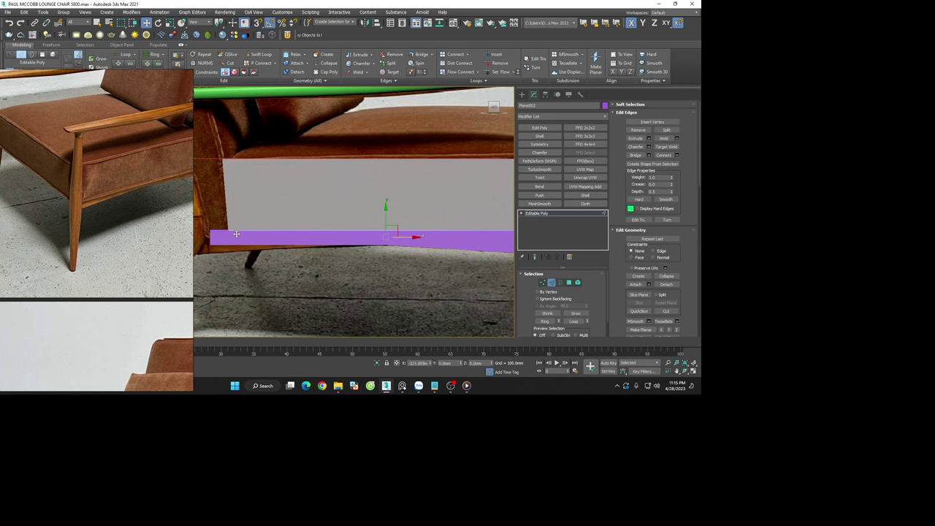
scroll(241, 232, "up", 3)
scroll(285, 220, "up", 3)
Reposition the left-end vertices to match the rail's height and angle
key("1")
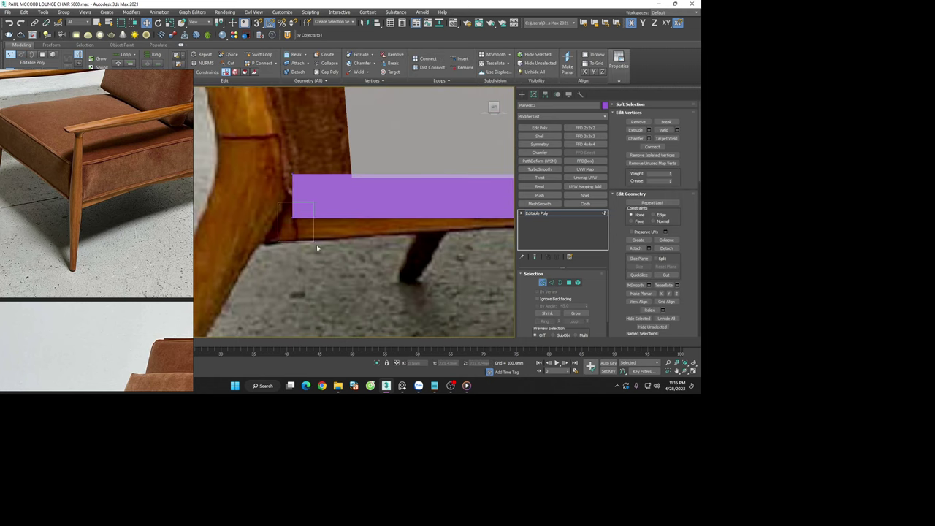
left_click(291, 207)
left_click_drag(292, 207, 305, 185)
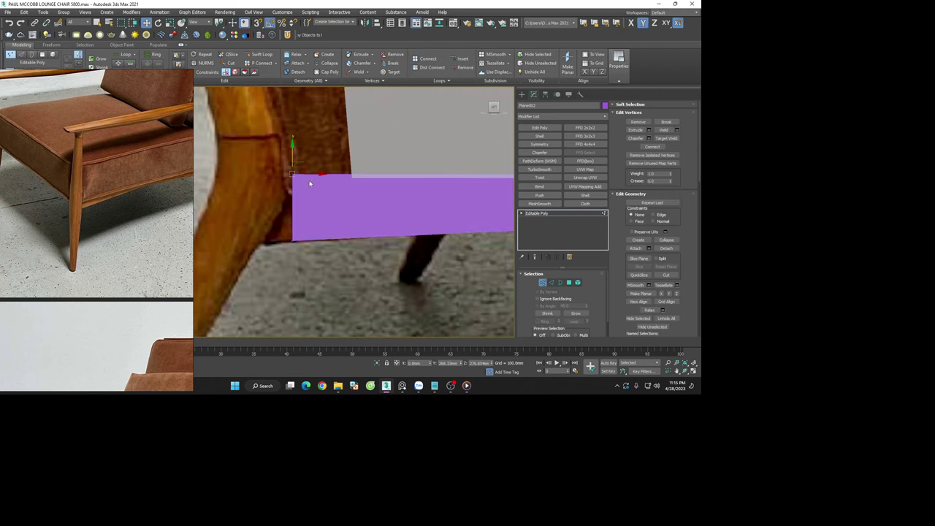
left_click_drag(305, 185, 303, 169)
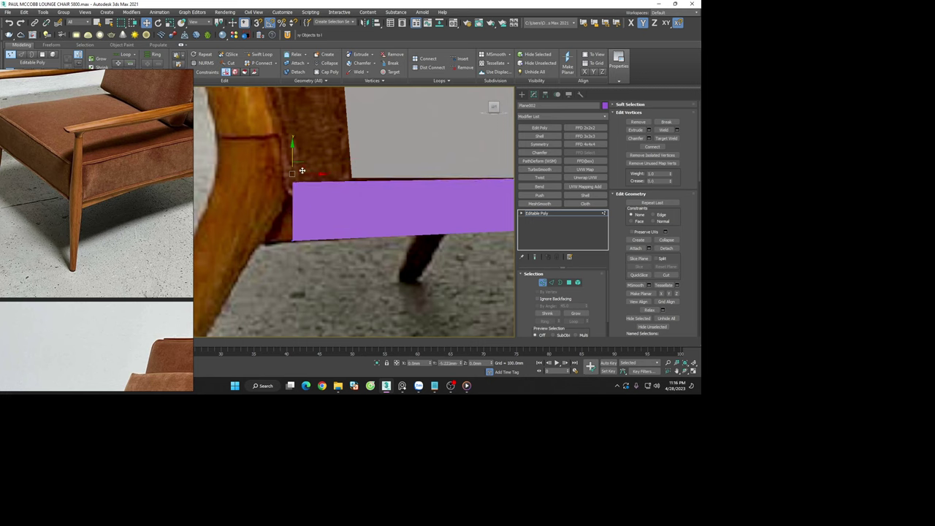
scroll(333, 213, "down", 1)
scroll(333, 213, "down", 5)
scroll(361, 244, "down", 2)
mouse_move(371, 248)
middle_mouse_down("alt")
mouse_move(370, 269)
mouse_move(353, 271)
middle_mouse_up("alt")
With snapping on in the side view, stretch the rail's end to the front leg
left_click(543, 283)
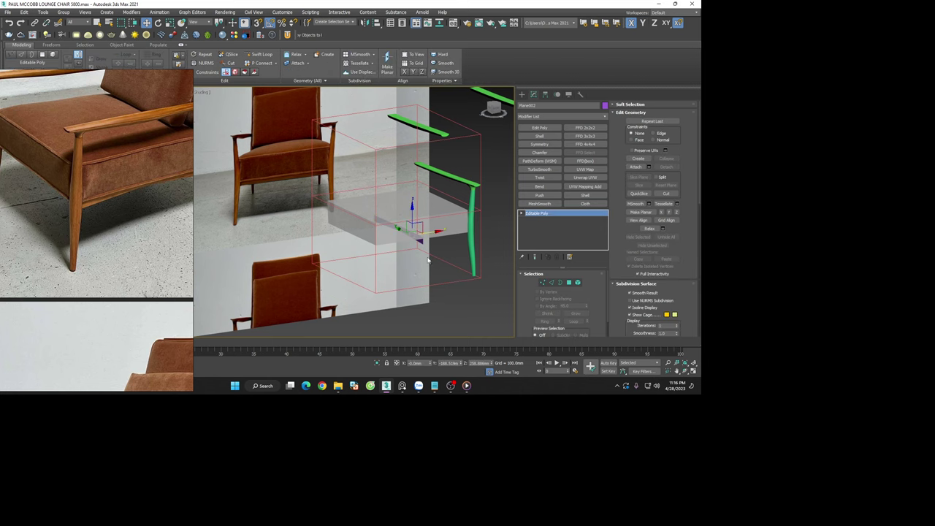
scroll(408, 260, "down", 3)
scroll(350, 204, "up", 6)
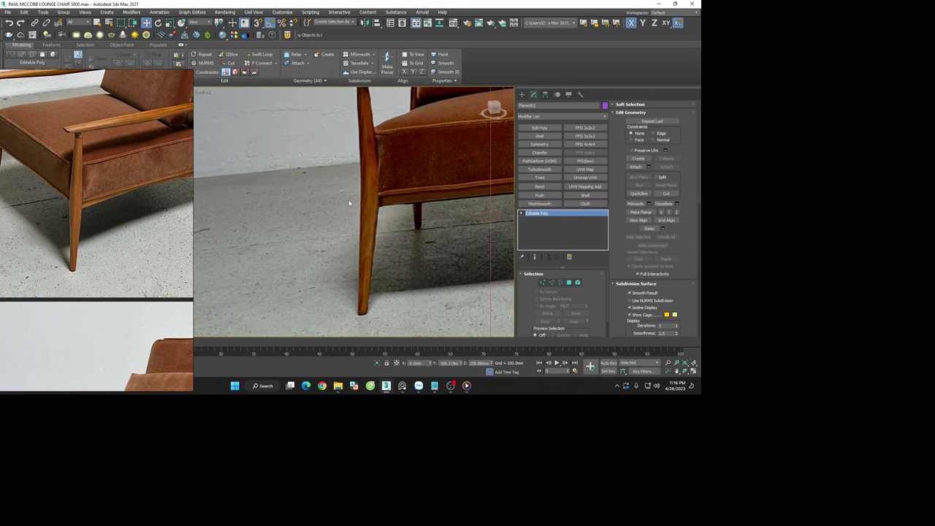
scroll(350, 205, "down", 6)
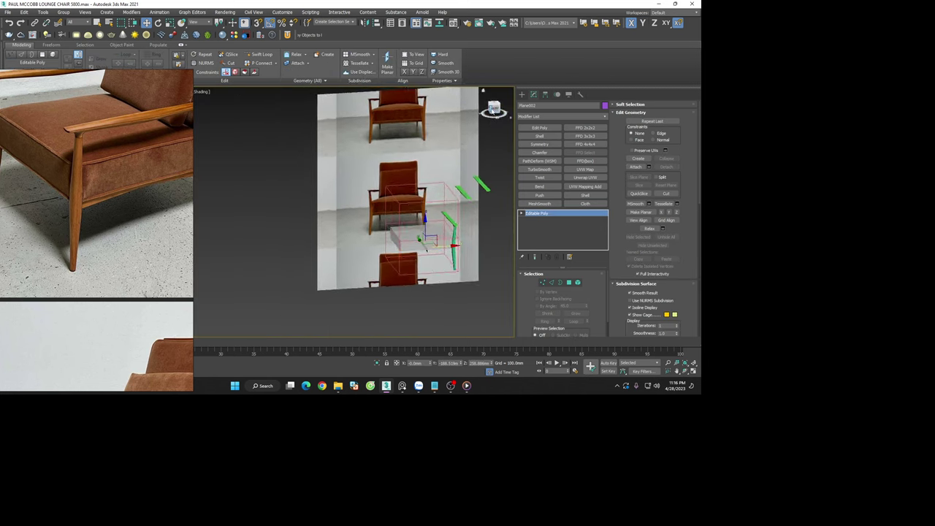
left_click(494, 108)
scroll(428, 250, "up", 5)
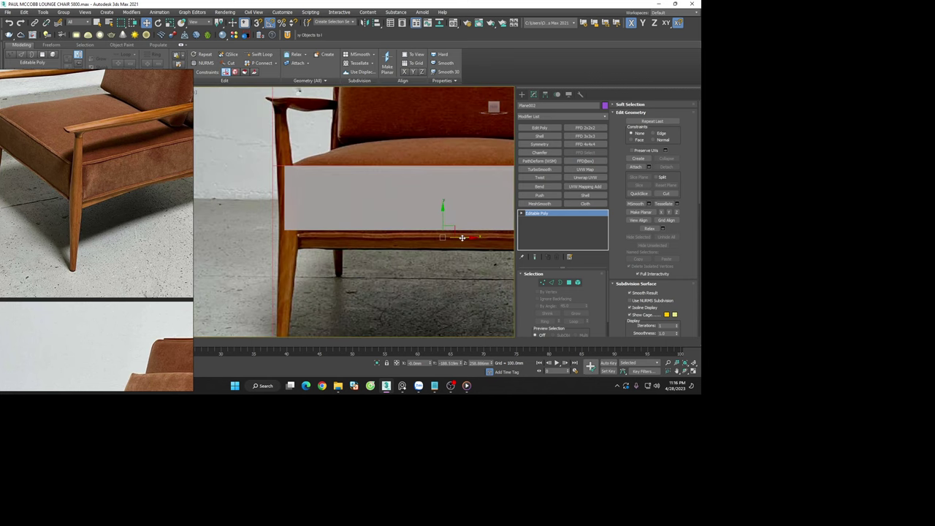
key("s")
left_click_drag(462, 237, 288, 236)
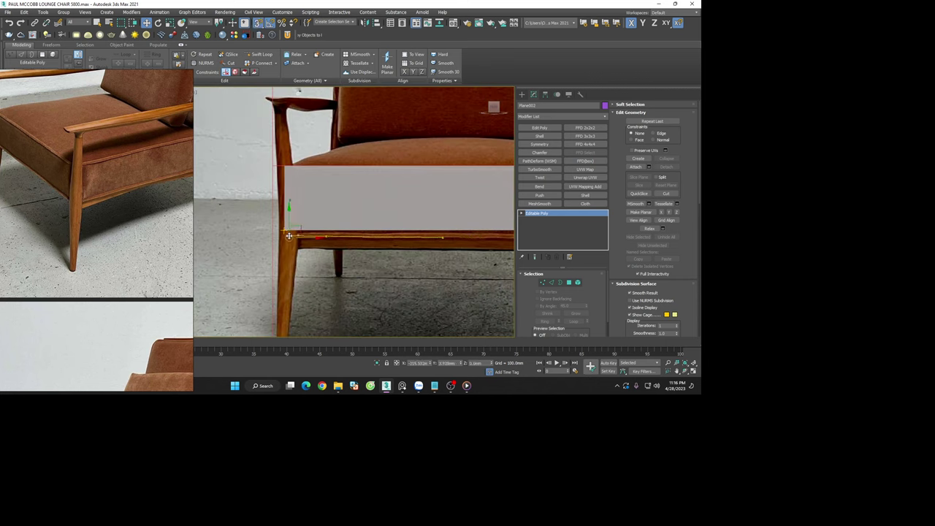
scroll(292, 237, "up", 3)
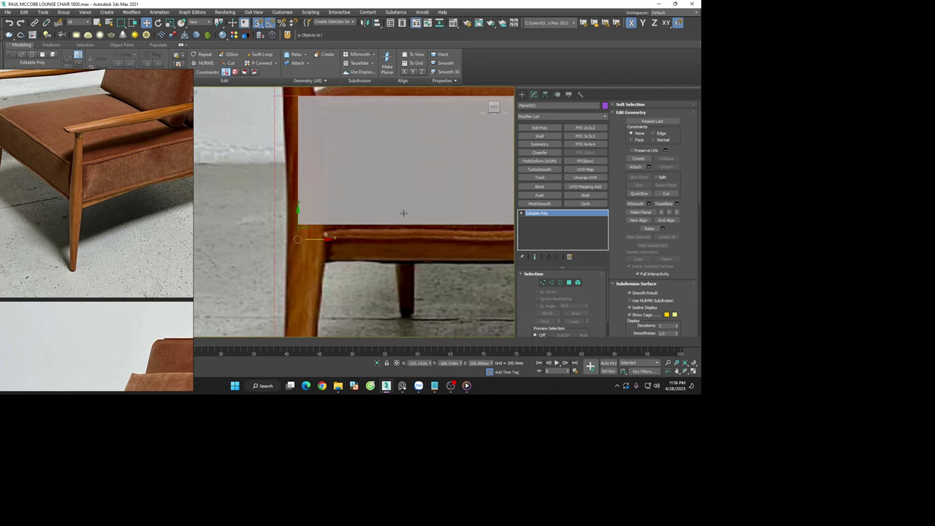
Add a Shell modifier to Plane002 and raise its Outer Amount
left_click(548, 136)
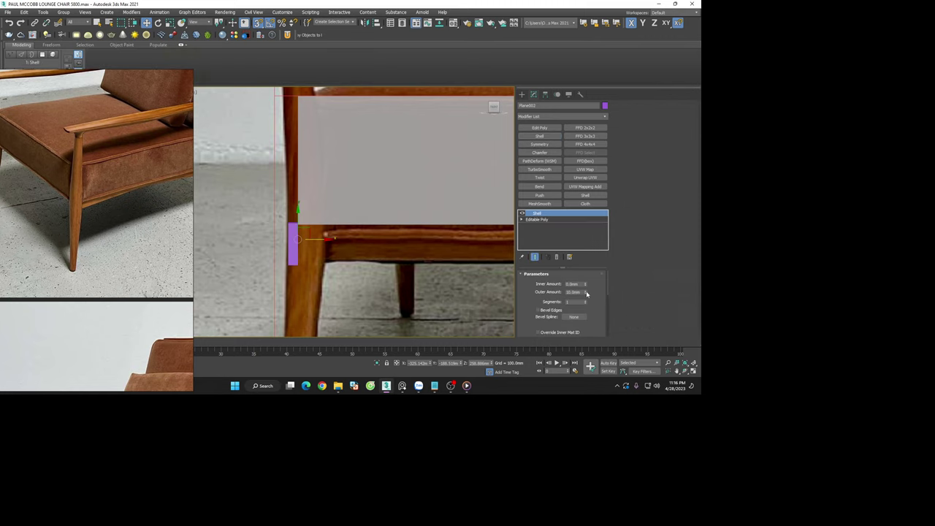
left_click_drag(587, 293, 582, 243)
left_click(427, 250)
scroll(380, 250, "down", 4)
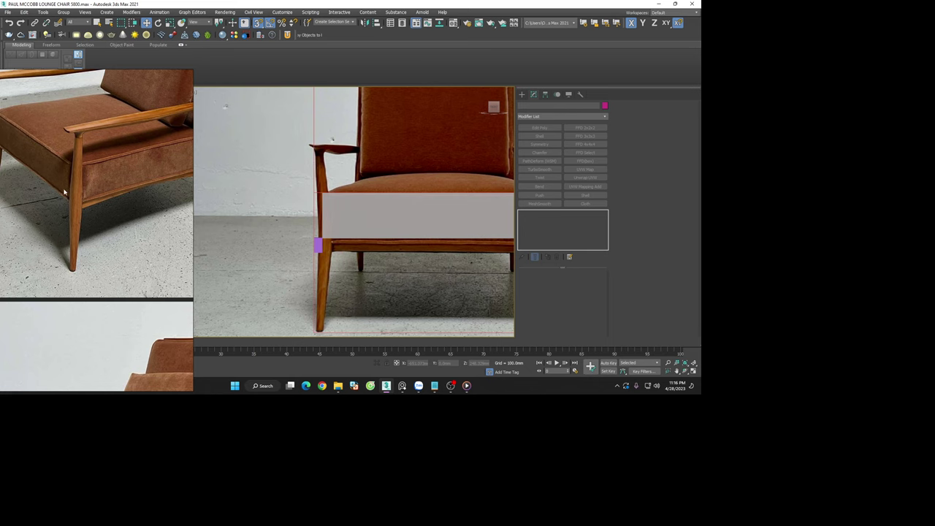
scroll(65, 192, "up", 3)
Switch the viewport to Front view and frame the chair
key("f")
scroll(319, 262, "up", 4)
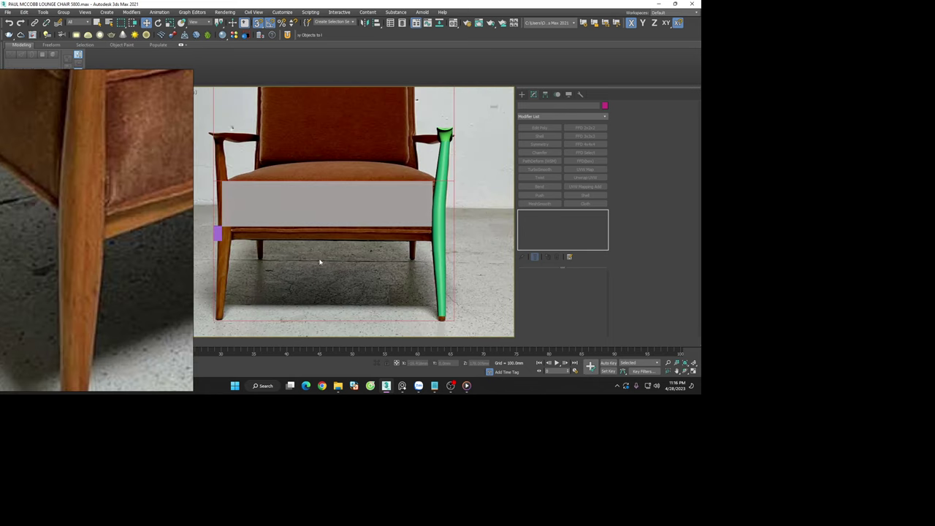
middle_click_drag(257, 246, 267, 253)
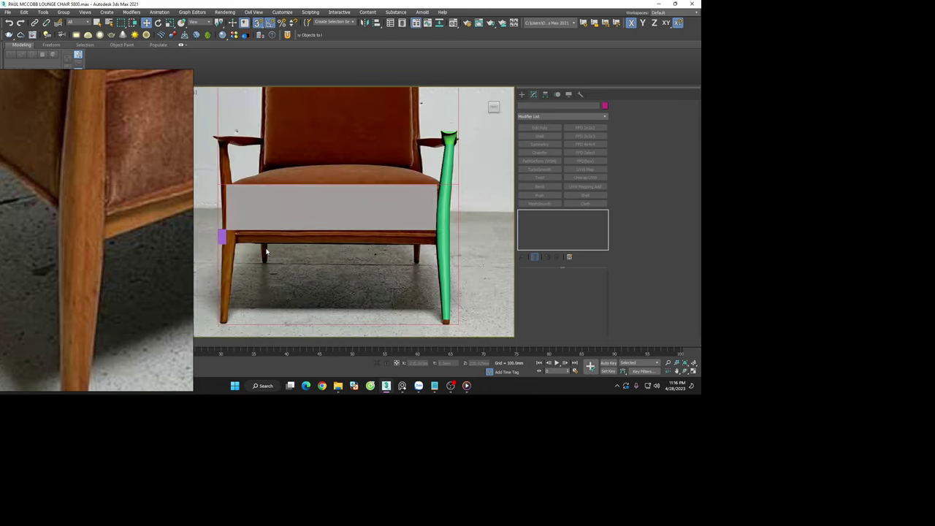
left_click(522, 94)
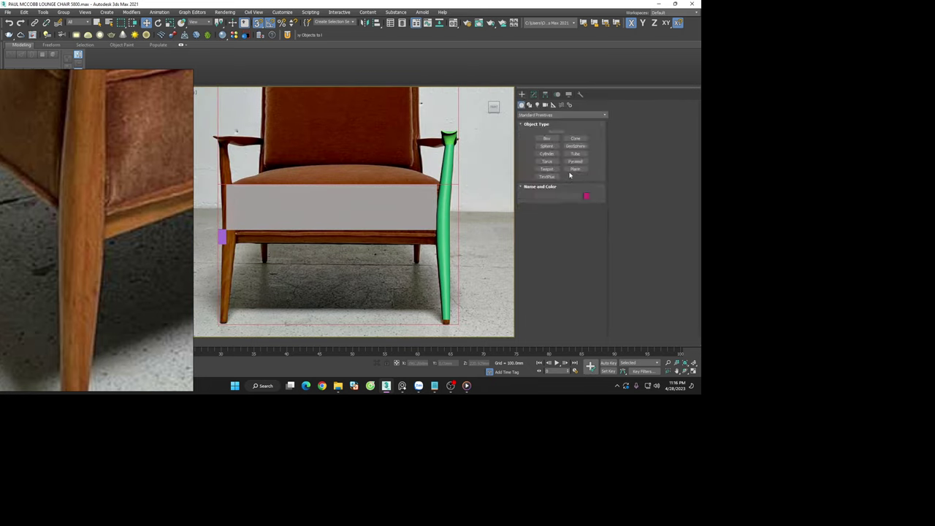
Draw Plane003 over the front seat rail and convert it to Editable Poly
left_click(573, 169)
left_click_drag(227, 244, 345, 236)
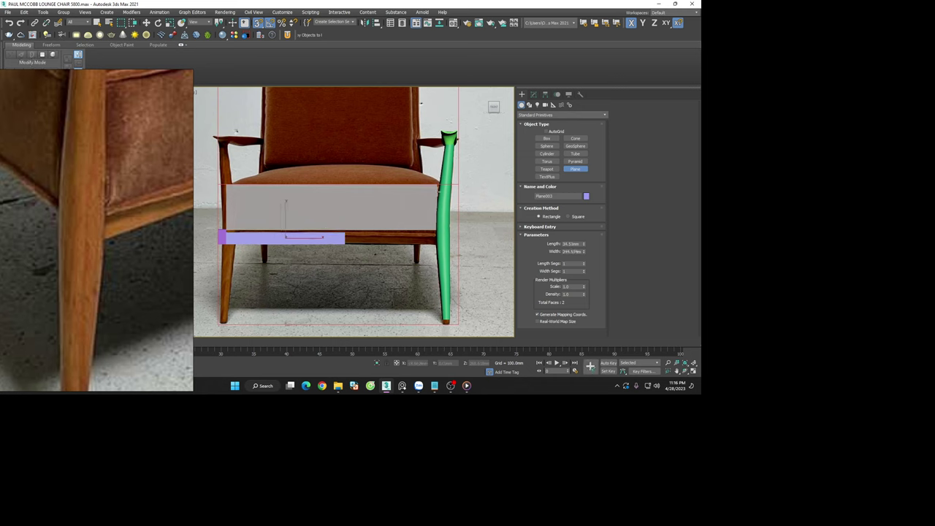
left_click(534, 94)
right_click(550, 213)
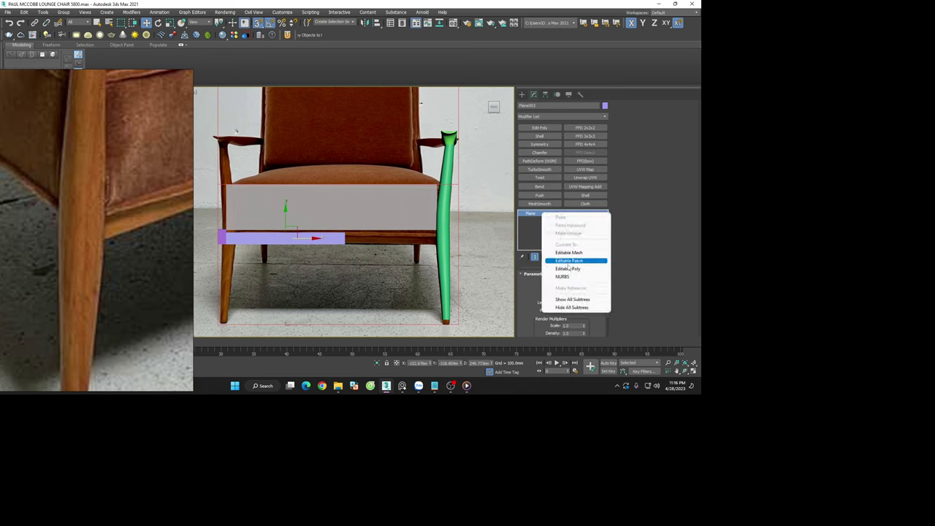
left_click(543, 266)
key("1")
Stretch the front rail plane's right-end vertices across to the leg
scroll(282, 233, "up", 3)
middle_click_drag(292, 234, 337, 235)
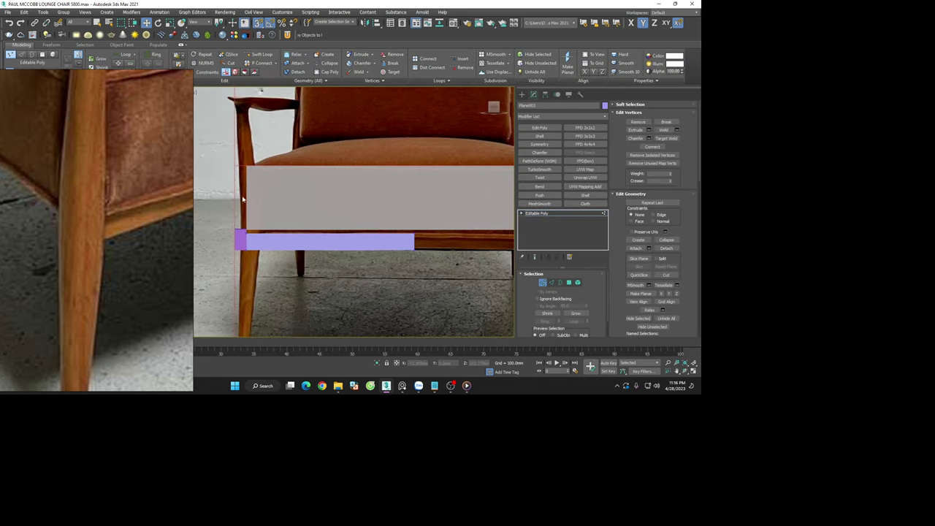
left_click_drag(225, 196, 446, 244)
scroll(320, 232, "up", 2)
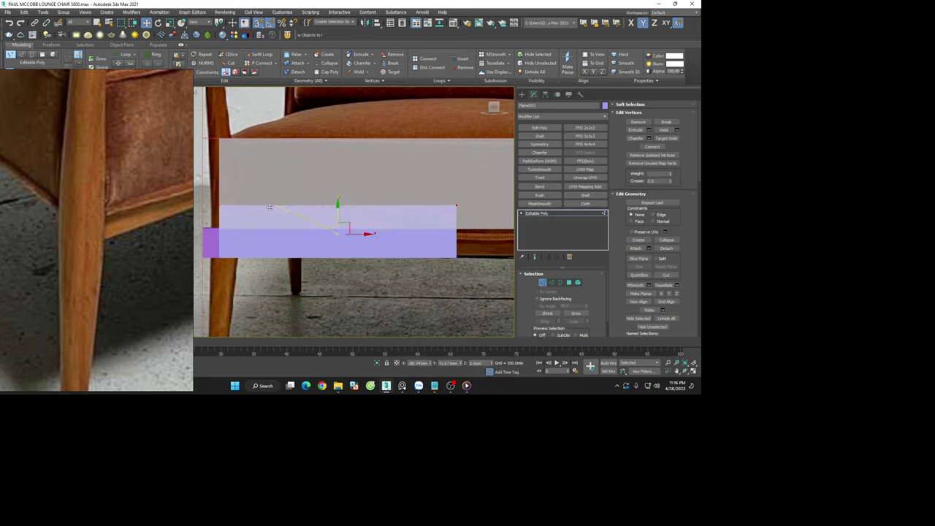
scroll(461, 291, "down", 3)
middle_click_drag(461, 292, 341, 264)
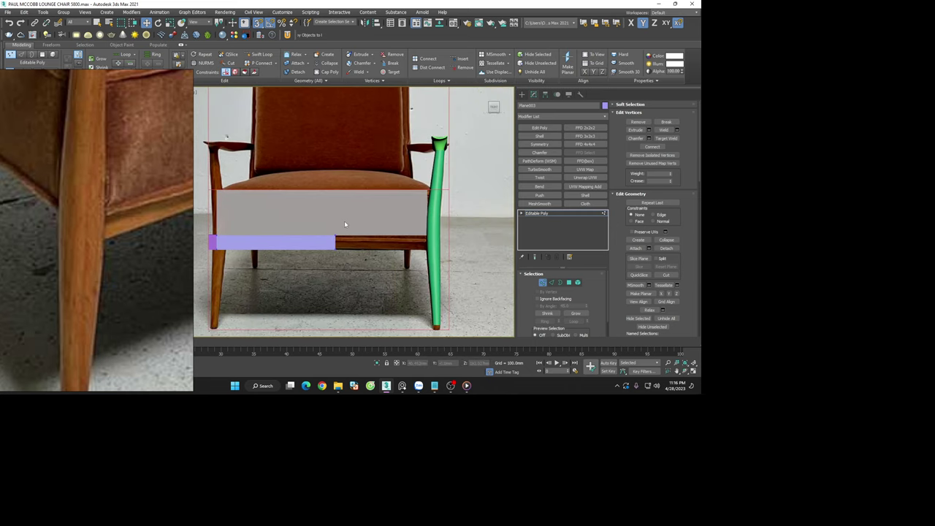
scroll(340, 243, "up", 2)
left_click_drag(353, 241, 453, 229)
left_click(404, 272)
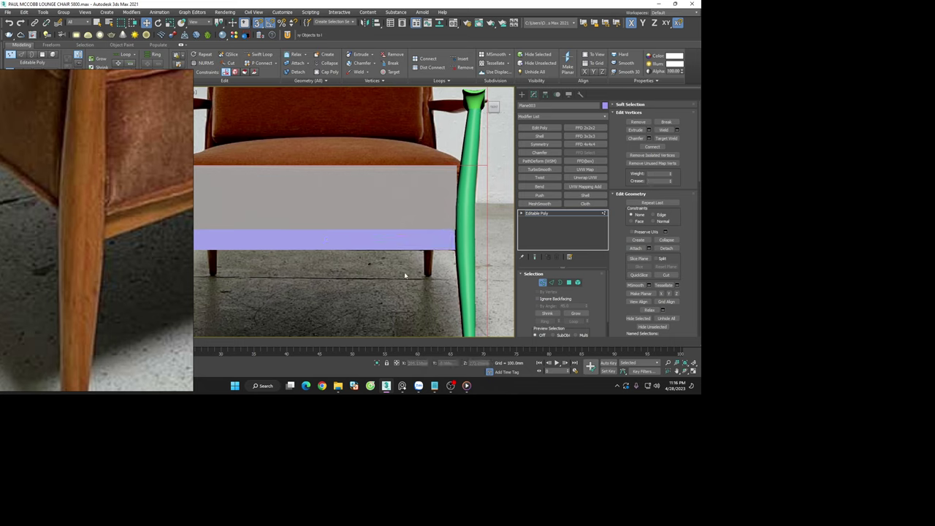
Exit vertex editing, view the chair from the front, and select the green leg
scroll(370, 288, "down", 3)
mouse_move(369, 288)
middle_mouse_down("alt")
mouse_move(387, 298)
mouse_move(437, 279)
middle_mouse_up("alt")
scroll(437, 280, "up", 2)
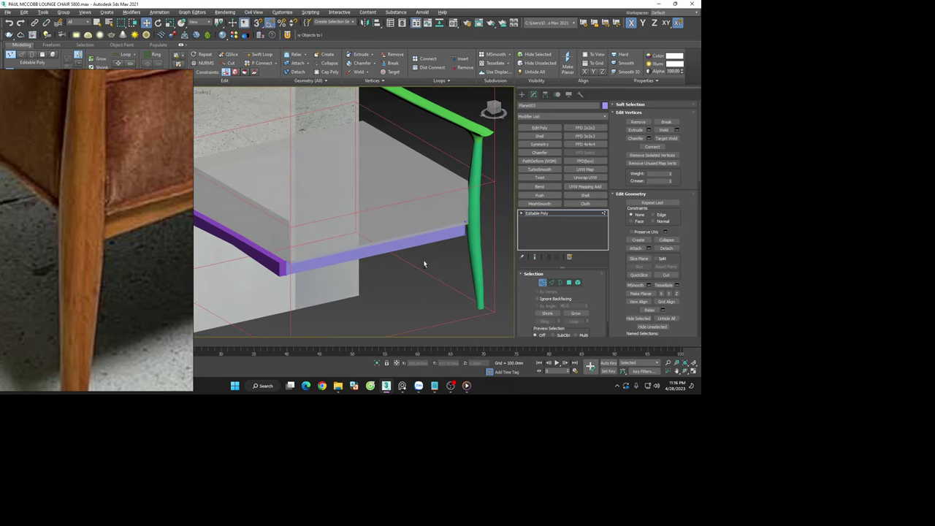
left_click(493, 110)
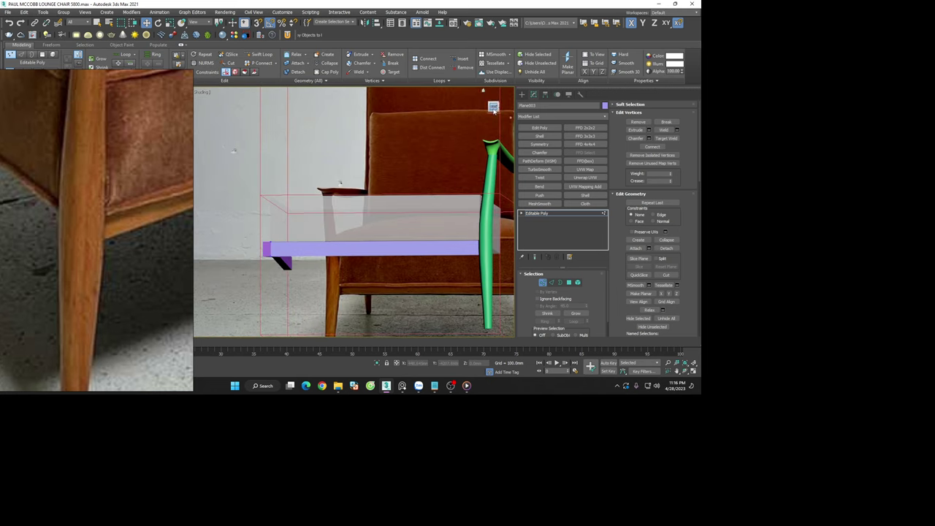
left_click(494, 107)
left_click(543, 282)
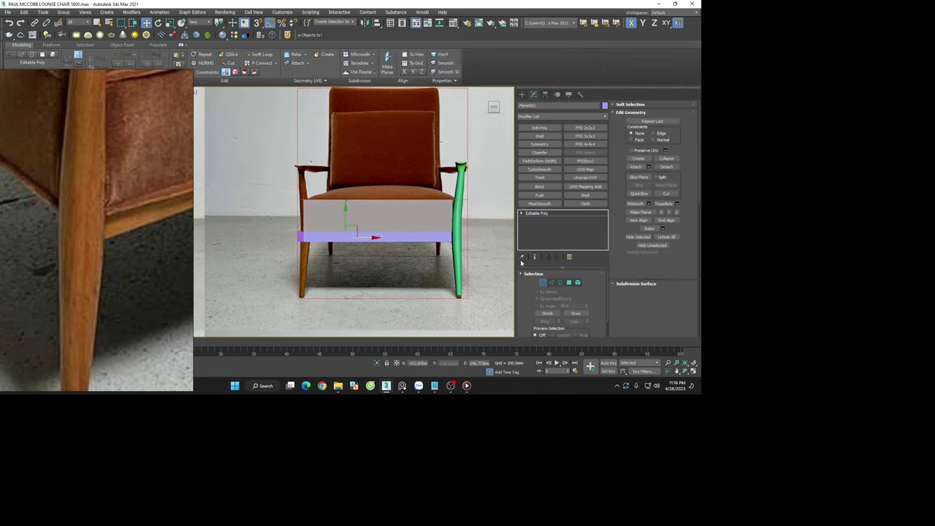
left_click(462, 228)
Collapse the modifier stack of the green leg NGon001
left_click(434, 207)
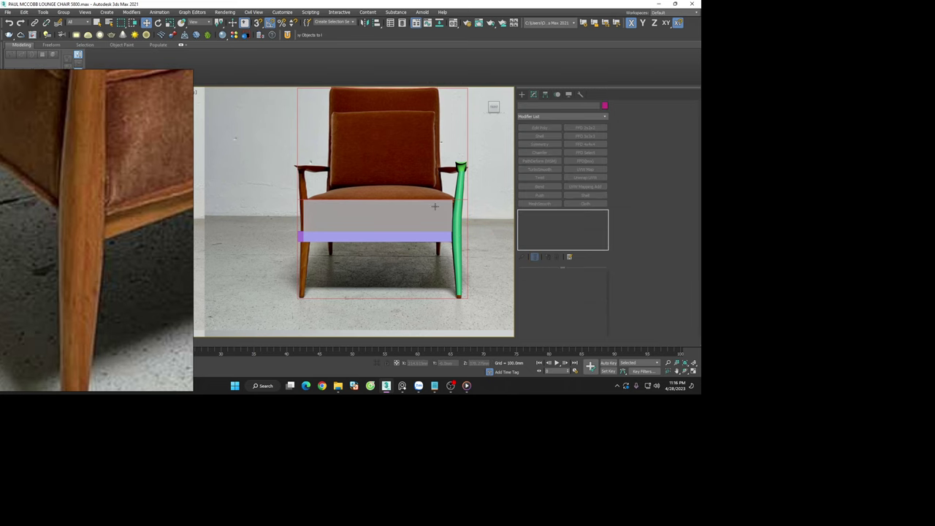
scroll(470, 212, "down", 5)
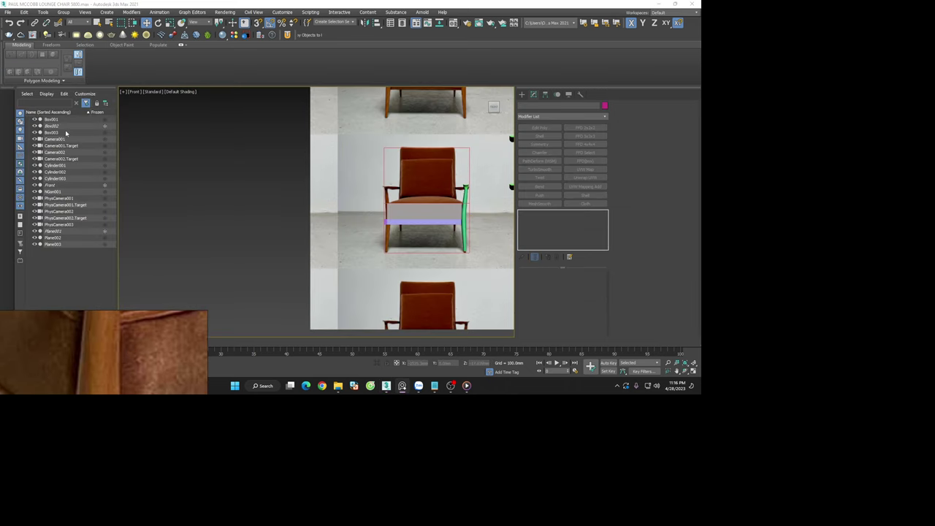
left_click(465, 212)
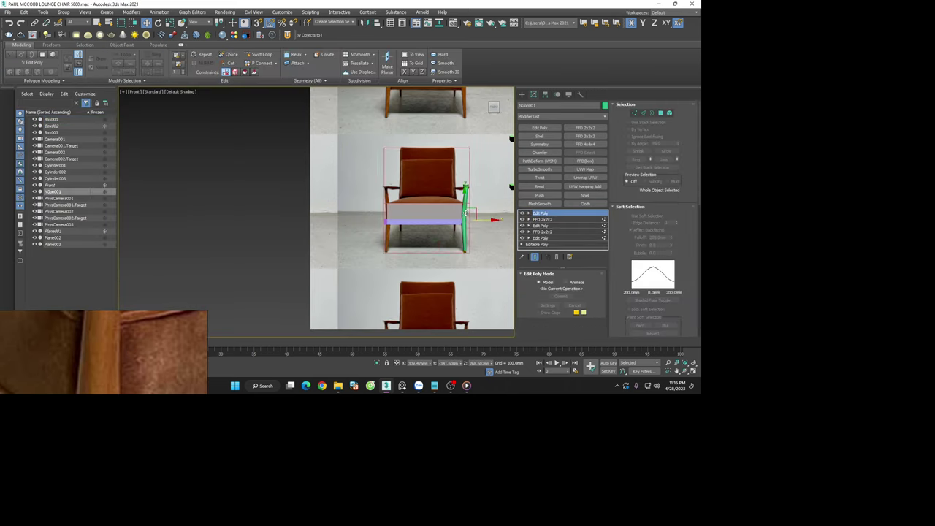
scroll(499, 202, "up", 4)
right_click(548, 214)
left_click(570, 283)
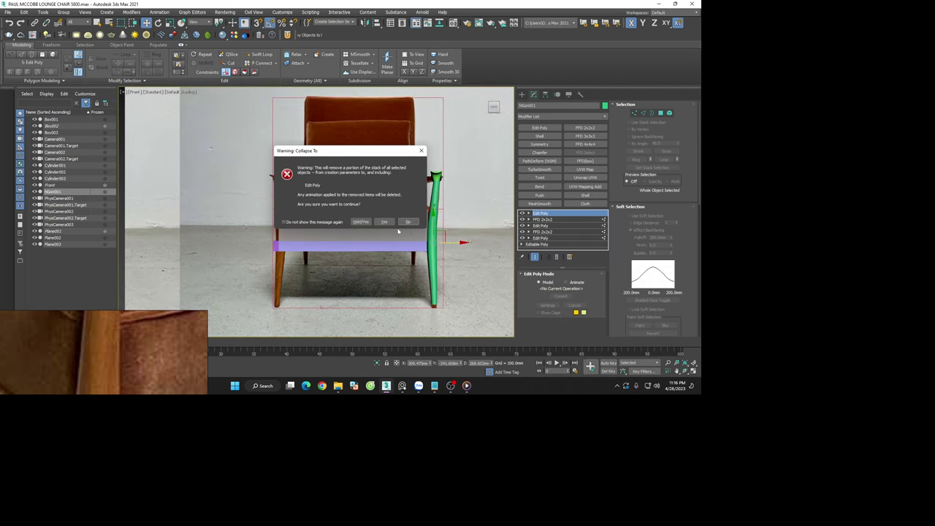
left_click(384, 223)
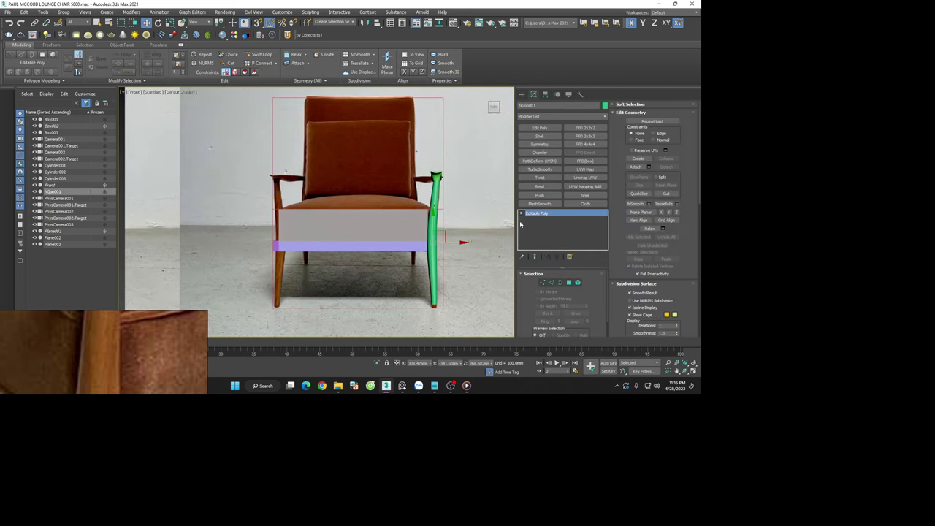
Align the leg's pivot to Box001's centre using Affect Pivot Only
left_click(546, 95)
left_click(561, 145)
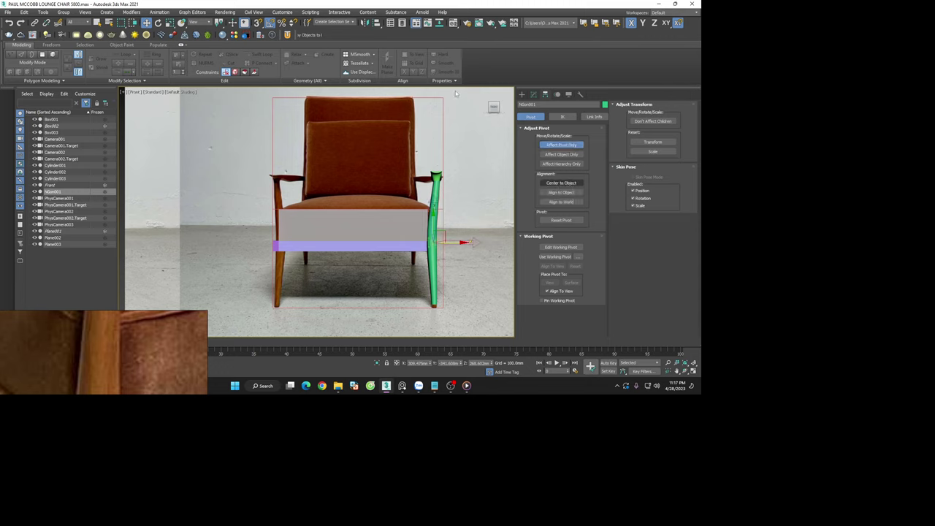
key("alt+a")
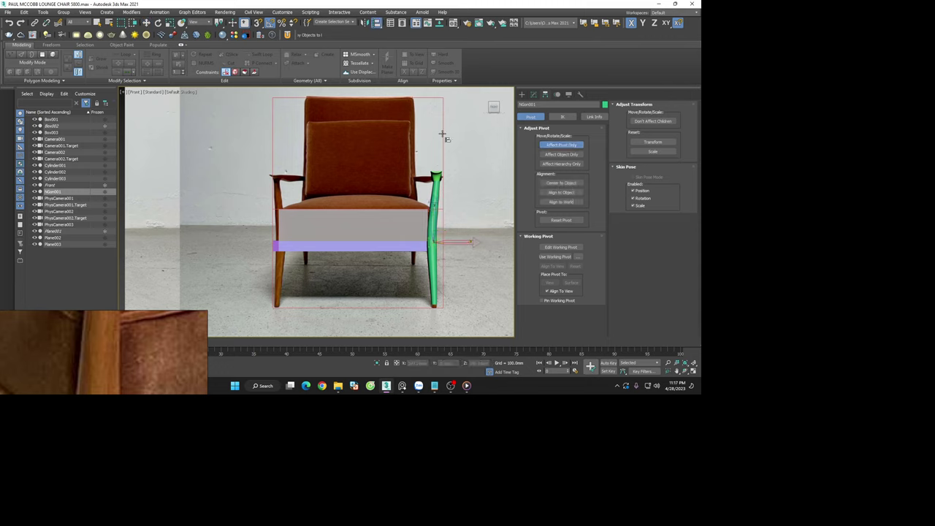
left_click(443, 134)
left_click(353, 252)
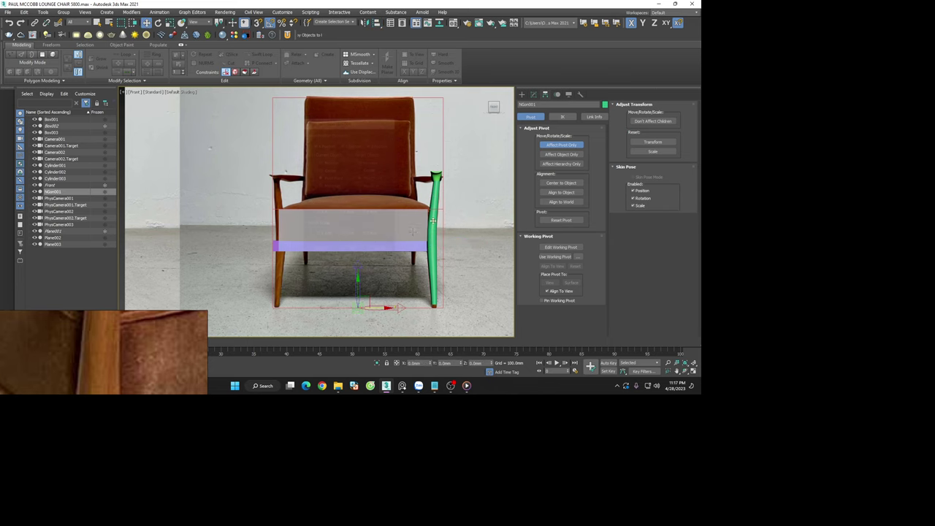
left_click(562, 145)
Add a Symmetry modifier to mirror the leg, then select the purple seat rail
left_click(533, 94)
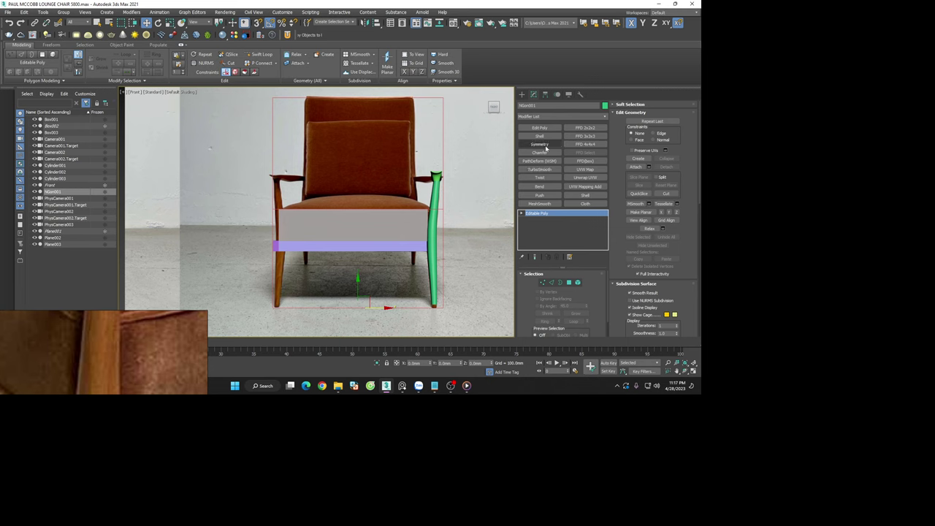
left_click(540, 145)
left_click(451, 255)
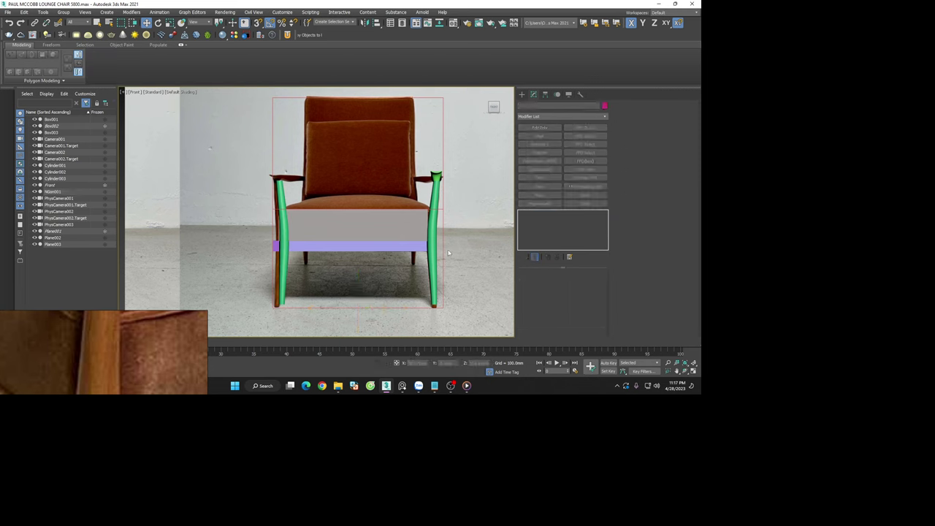
scroll(378, 246, "up", 2)
left_click(324, 246)
middle_click_drag(323, 246, 413, 281, "alt")
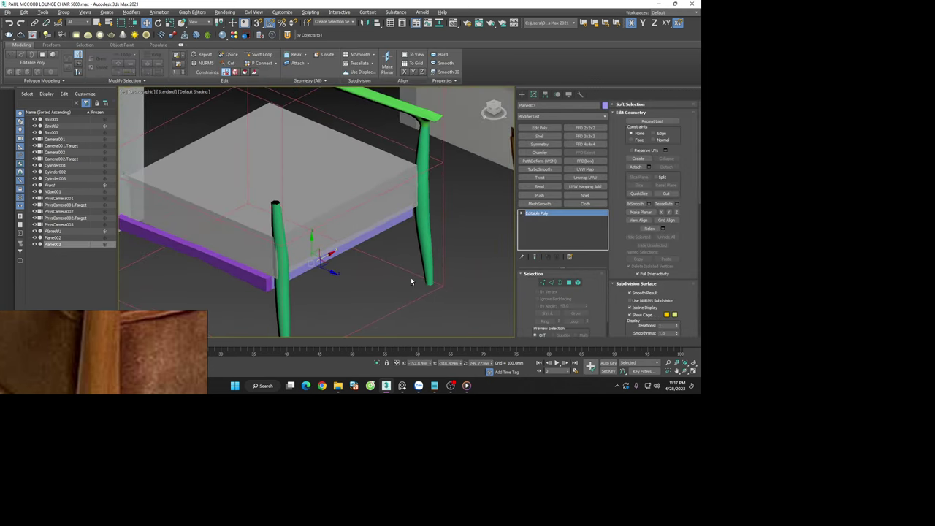
Add a Shell modifier to the purple front seat rail Plane003
left_click(540, 137)
middle_click_drag(441, 210, 440, 223, "alt")
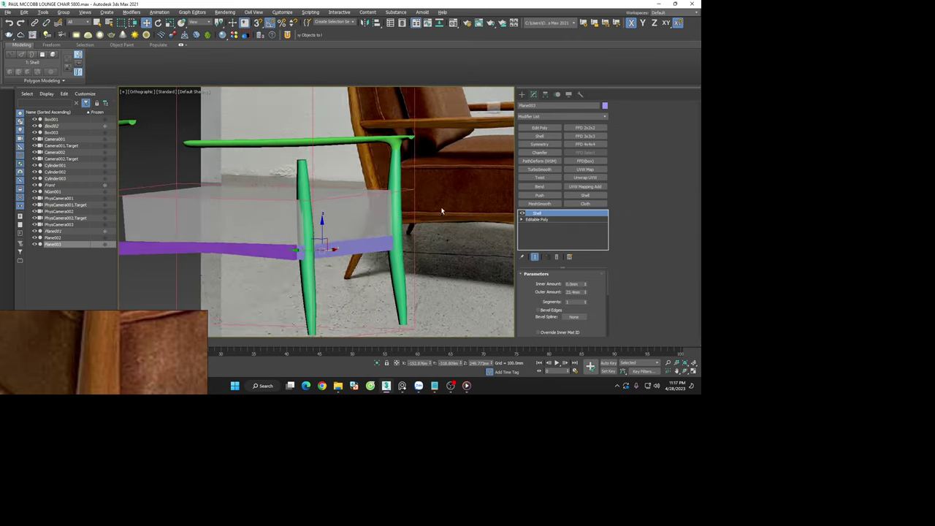
left_click(442, 229)
scroll(385, 219, "up", 5)
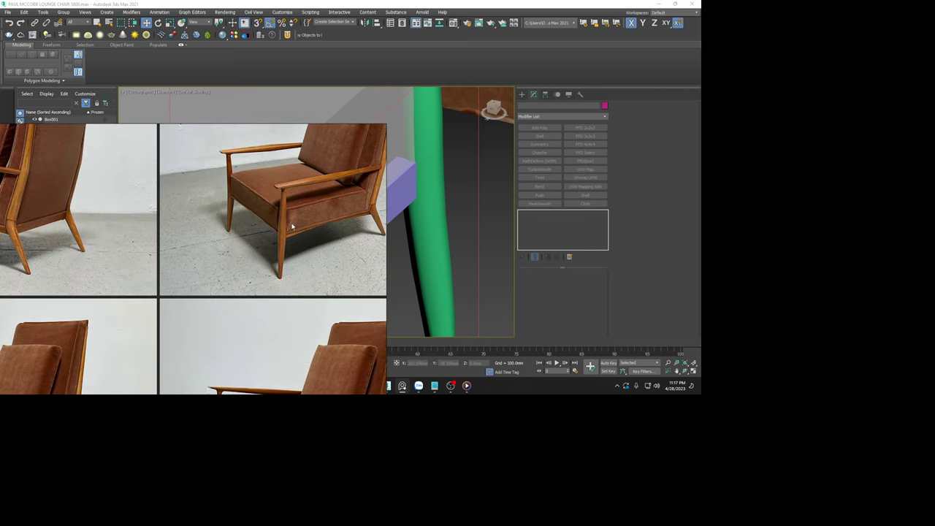
Restore the two-viewport layout with Camera002 in Edged Faces and the other view in Front
key("alt+w")
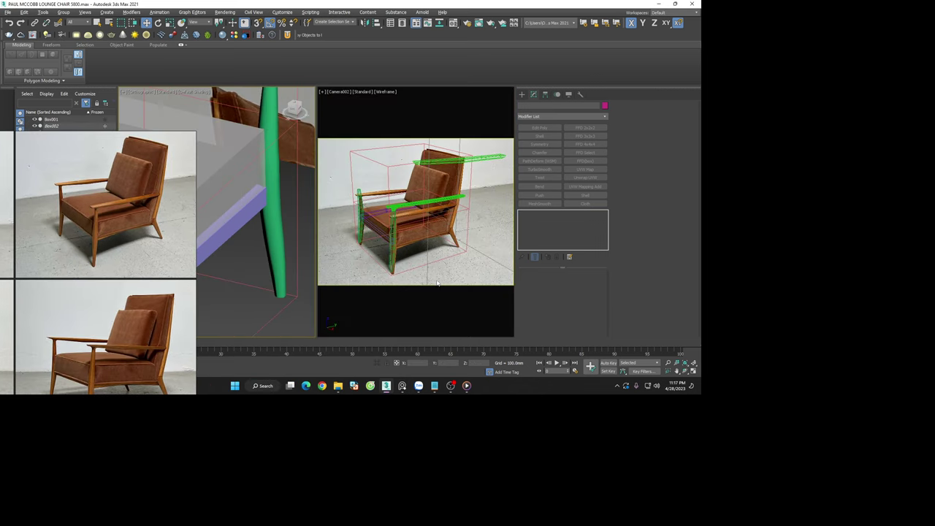
key("F4")
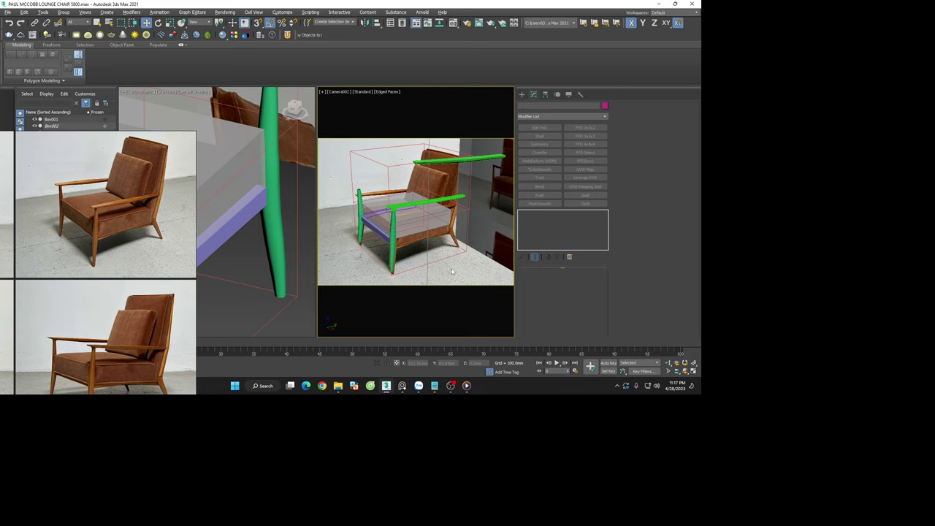
scroll(269, 233, "down", 5)
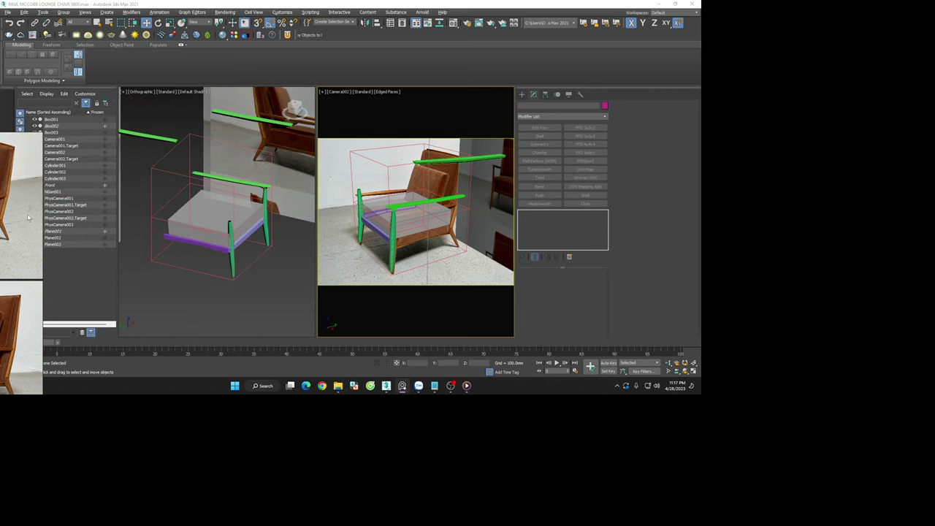
left_click(283, 269)
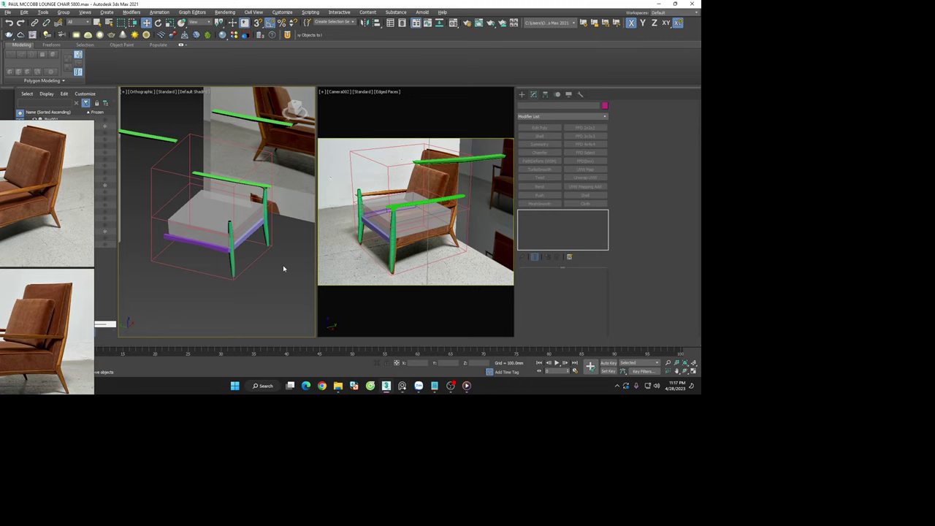
key("f")
scroll(226, 193, "up", 4)
Collapse the mirrored front leg's modifier stack to bake its symmetry into the mesh
scroll(227, 193, "up", 3)
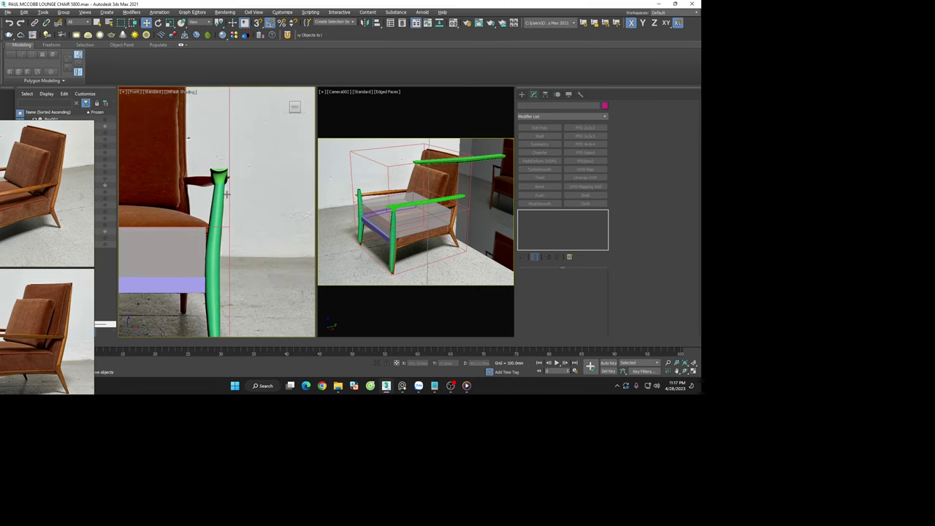
scroll(254, 200, "down", 7)
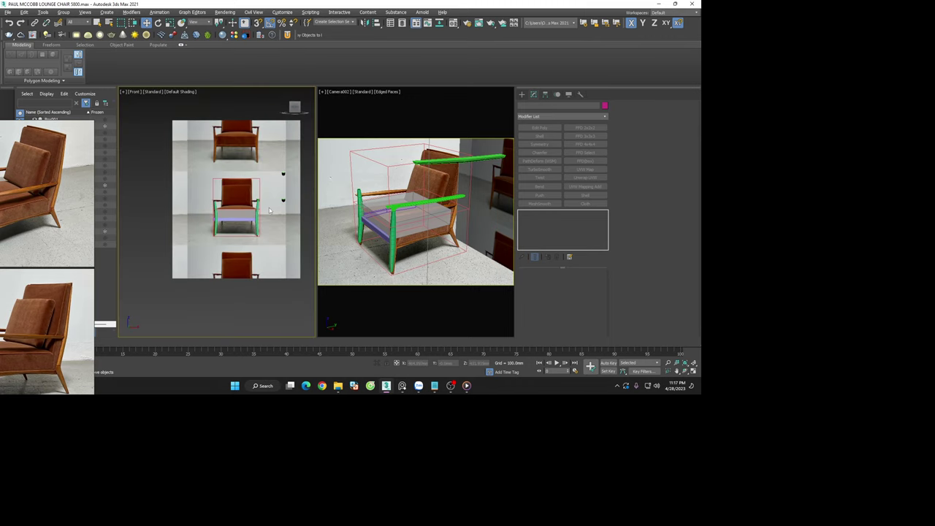
right_click(436, 270)
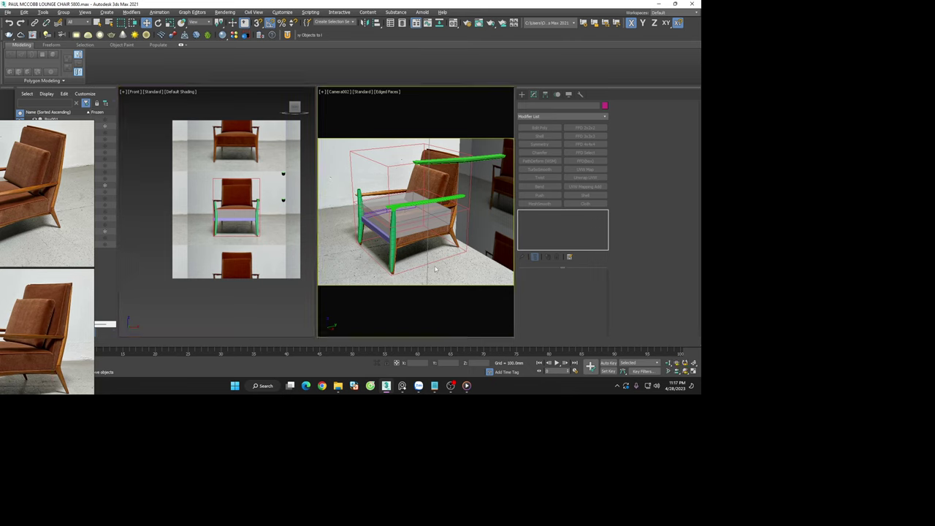
left_click(411, 209)
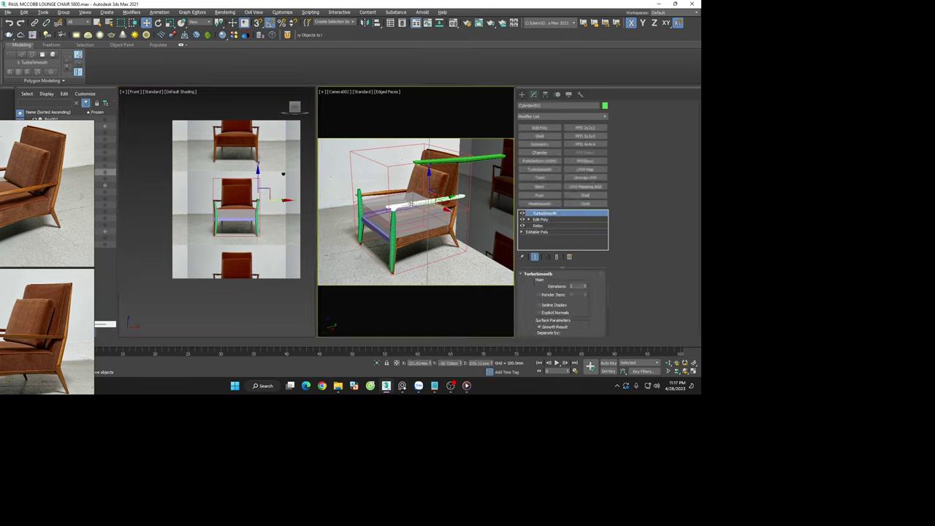
left_click(393, 252)
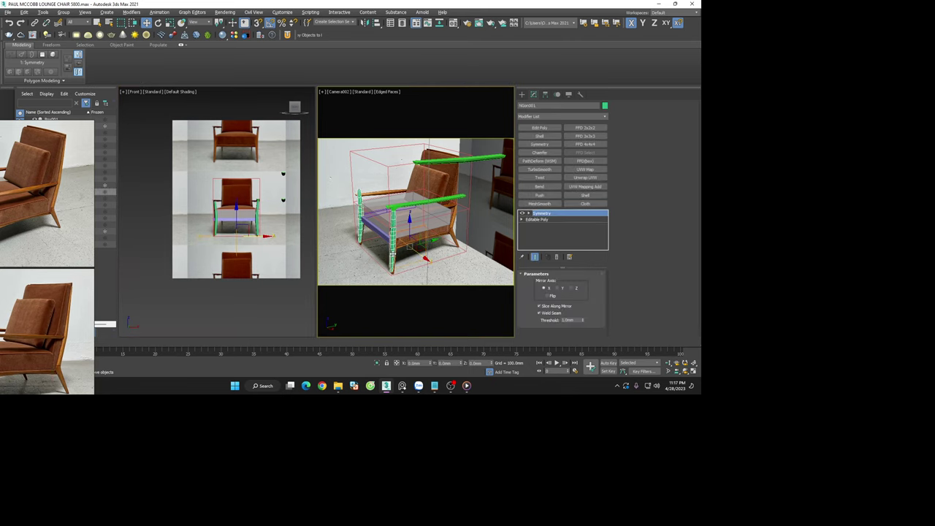
right_click(541, 212)
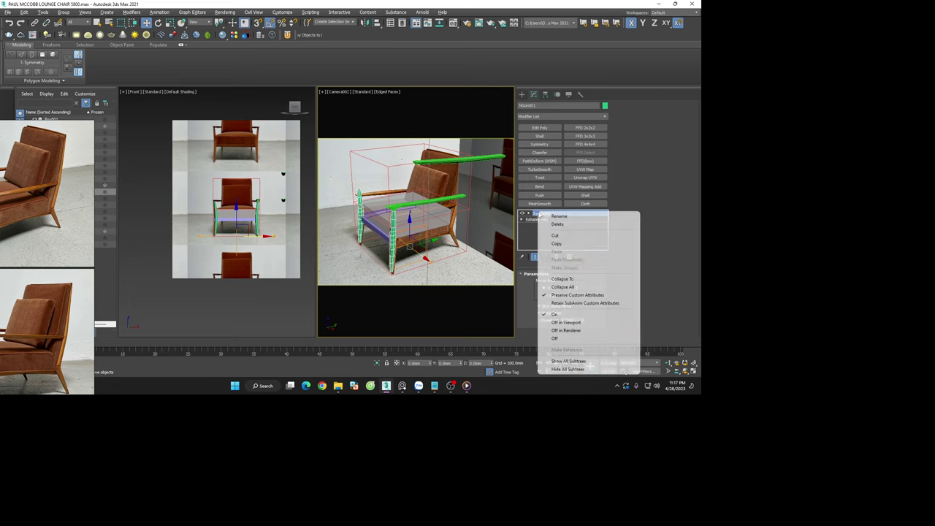
left_click(557, 275)
left_click(385, 222)
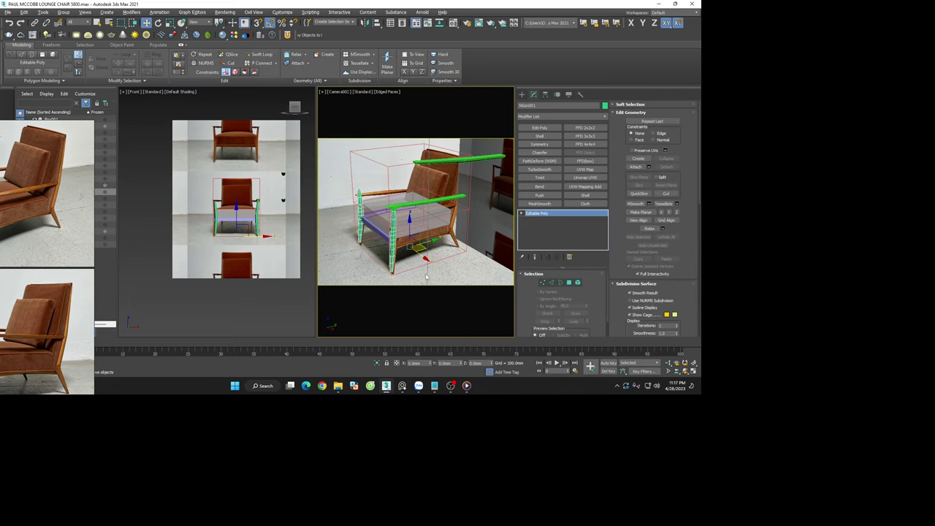
left_click(426, 276)
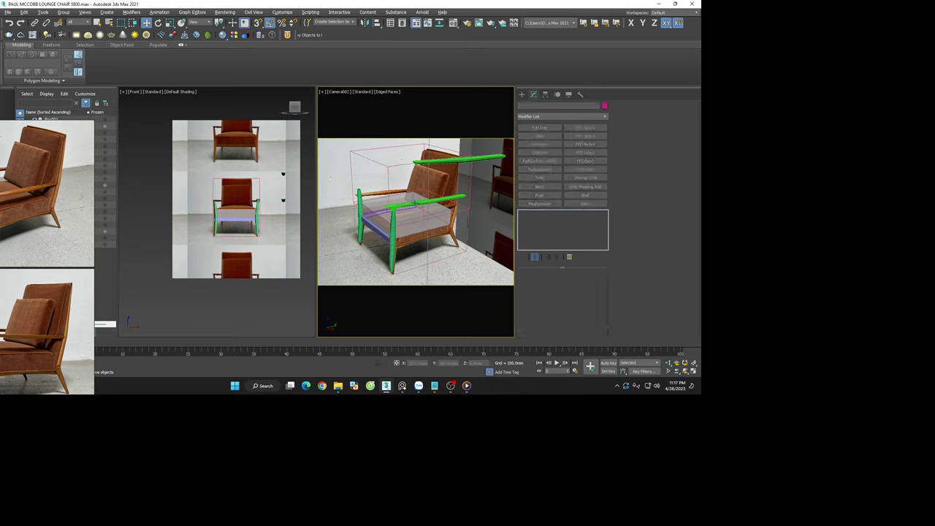
Select the green armrest rail and front leg, checking the leg's separate element pieces
left_click(414, 203)
left_click(395, 241, "ctrl")
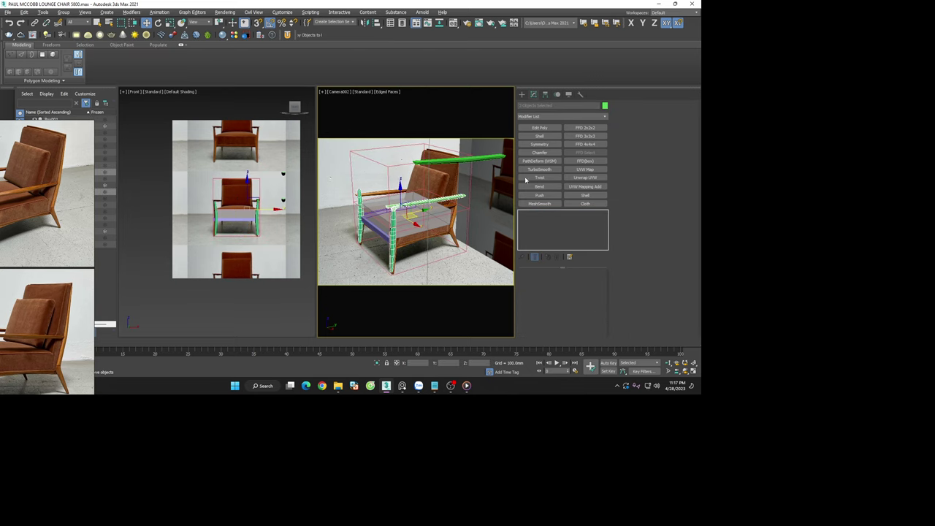
left_click(426, 228)
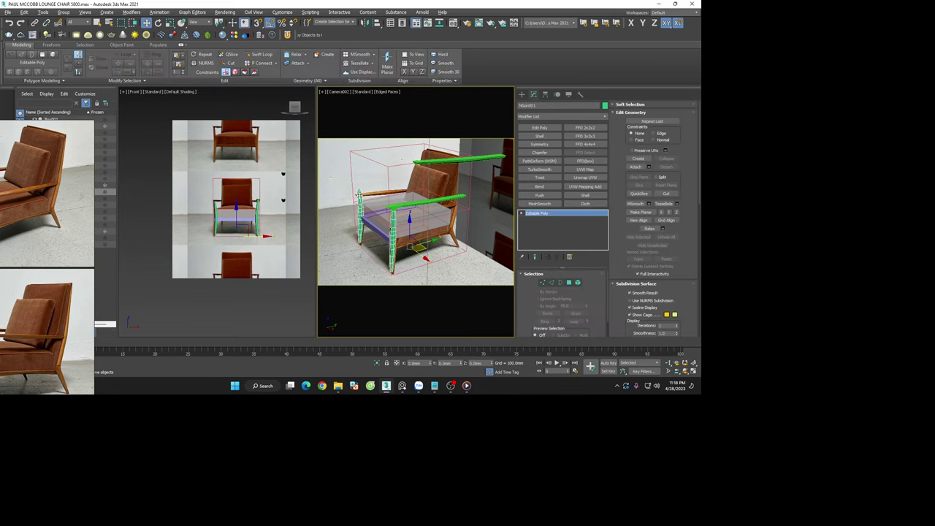
left_click(577, 283)
left_click(359, 212)
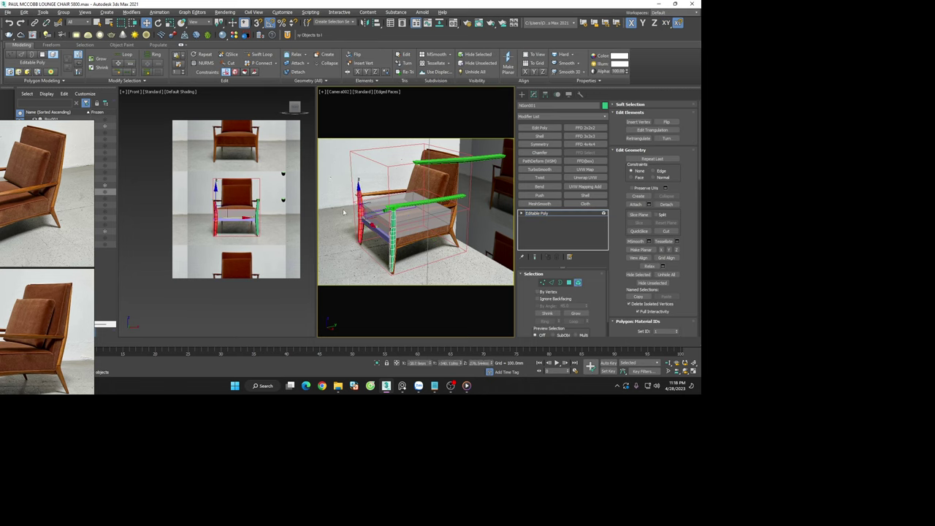
left_click(506, 254)
left_click(577, 283)
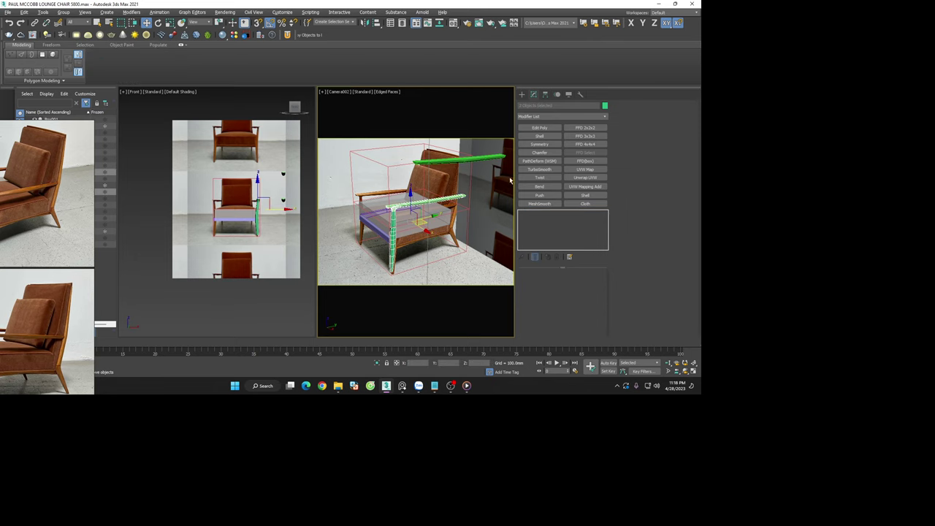
Lower the armrest and leg with an FFD 2x2x2 lattice and collapse it into the geometry
left_click(585, 128)
left_click_drag(360, 179, 482, 212)
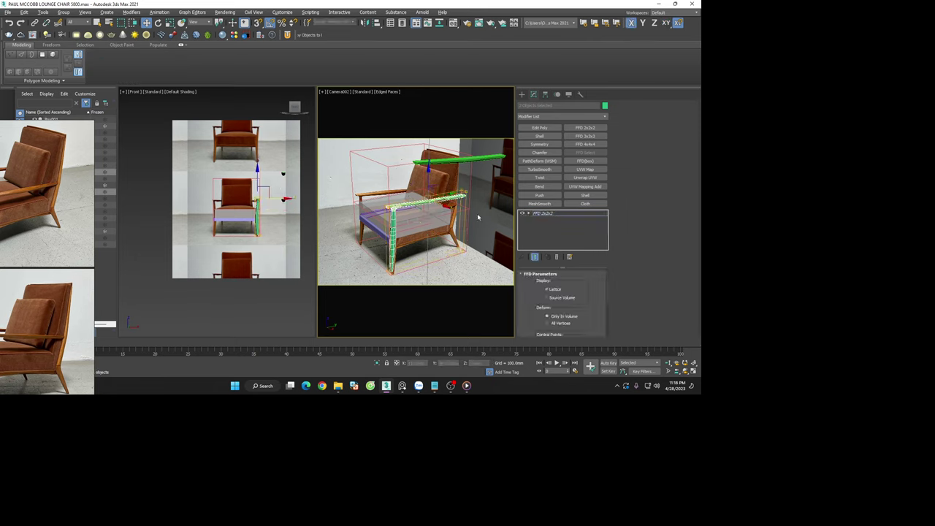
left_click_drag(427, 181, 431, 187)
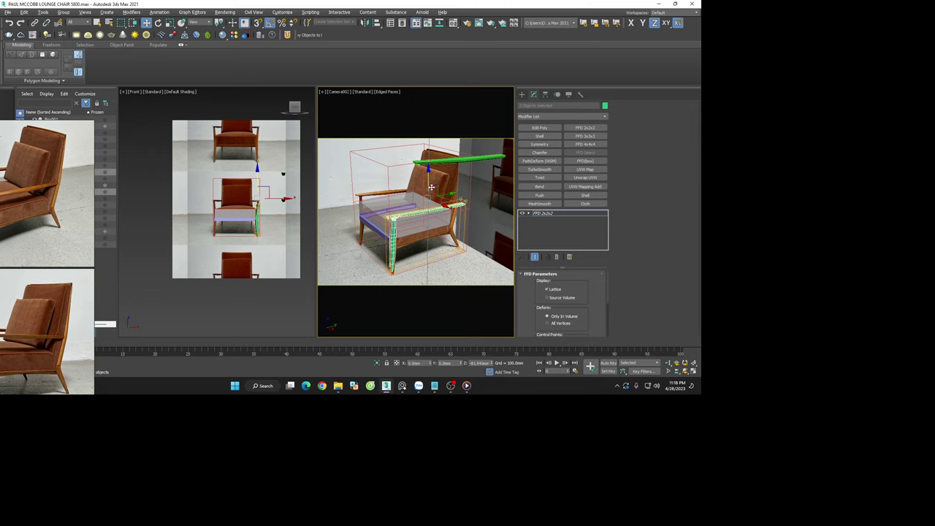
left_click(542, 213)
right_click(541, 213)
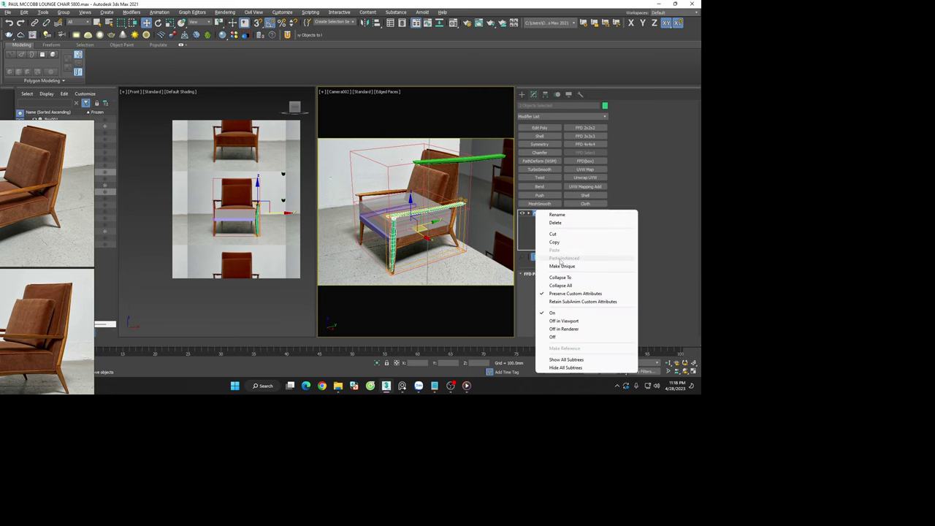
left_click(560, 278)
left_click(385, 219)
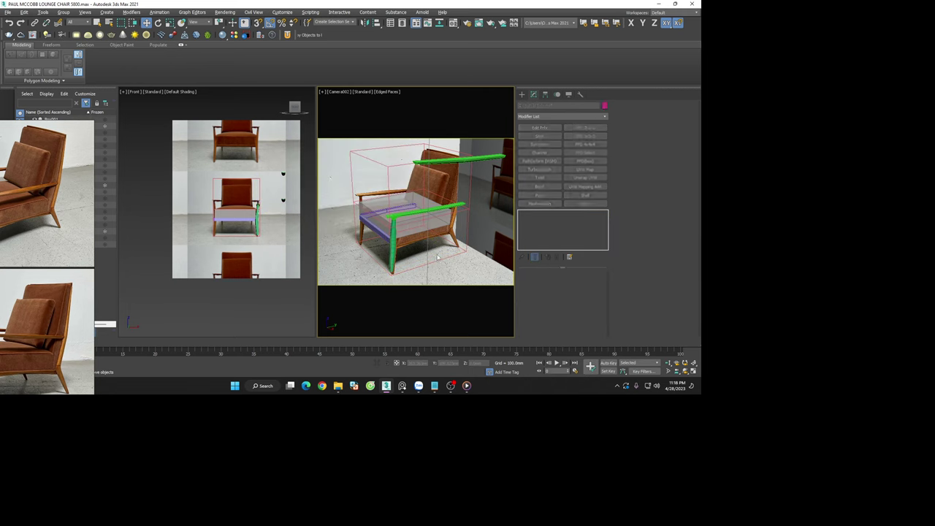
Select the green front leg NGon001 on its own
scroll(273, 217, "up", 3)
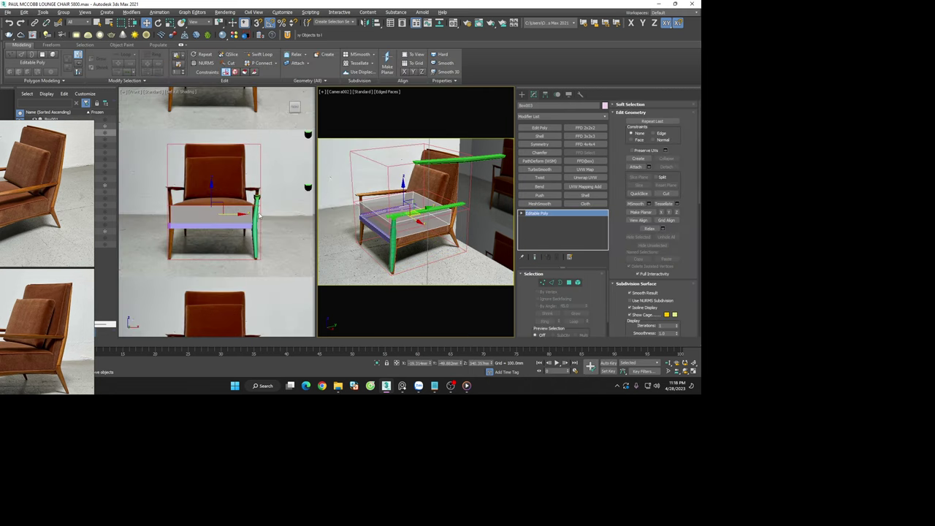
scroll(259, 214, "up", 3)
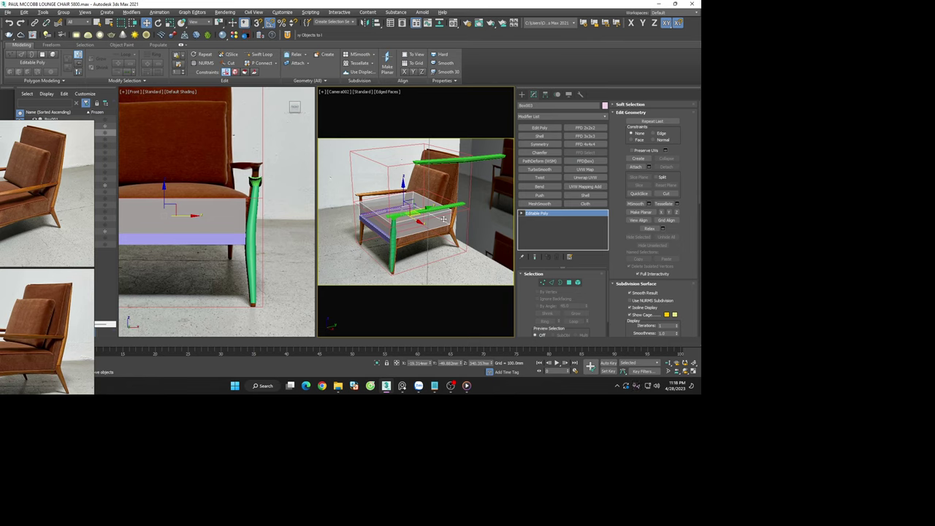
left_click(416, 247)
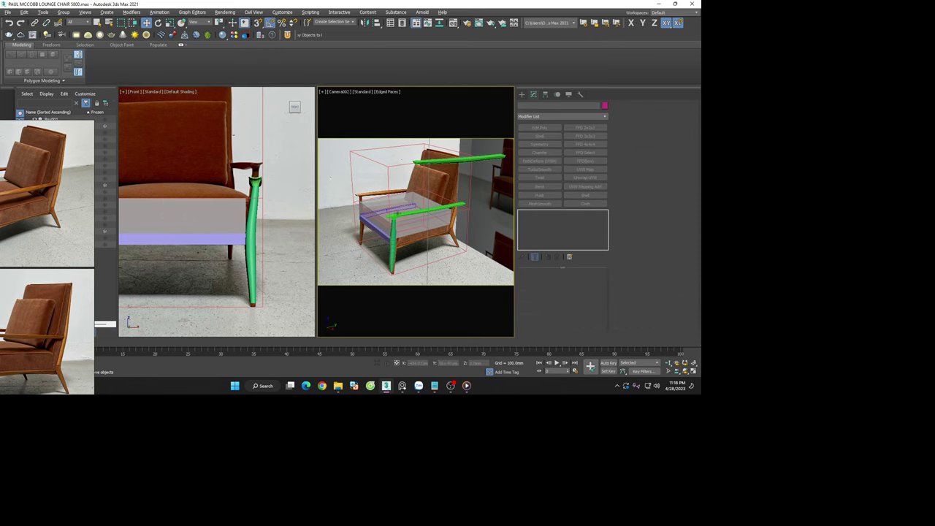
left_click(399, 219)
left_click(406, 256)
left_click(393, 258)
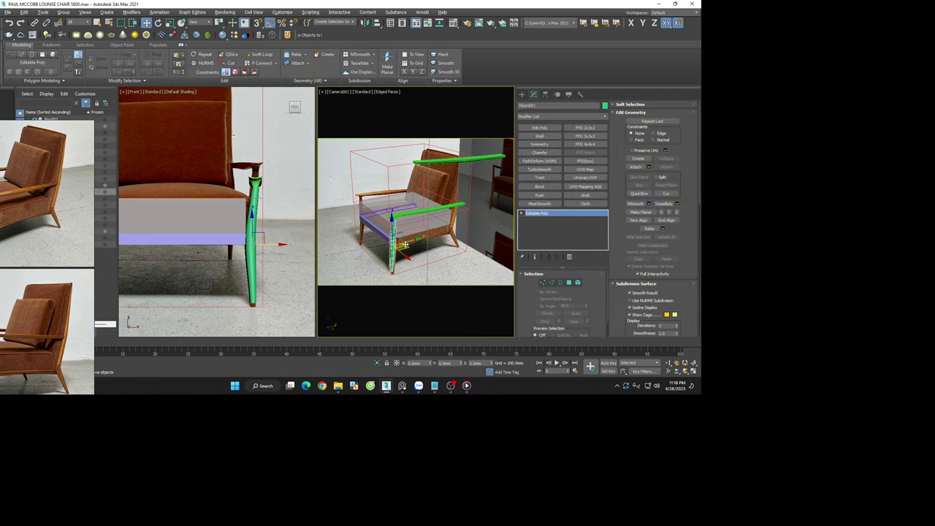
left_click(439, 209)
left_click(394, 248)
With Affect Pivot Only, align the leg's pivot to Box001's pivot point
left_click(546, 95)
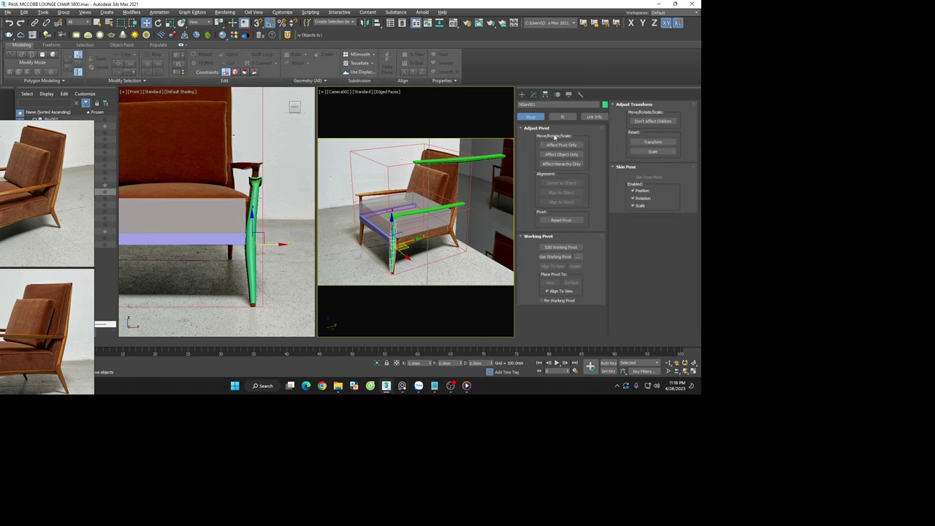
left_click(561, 144)
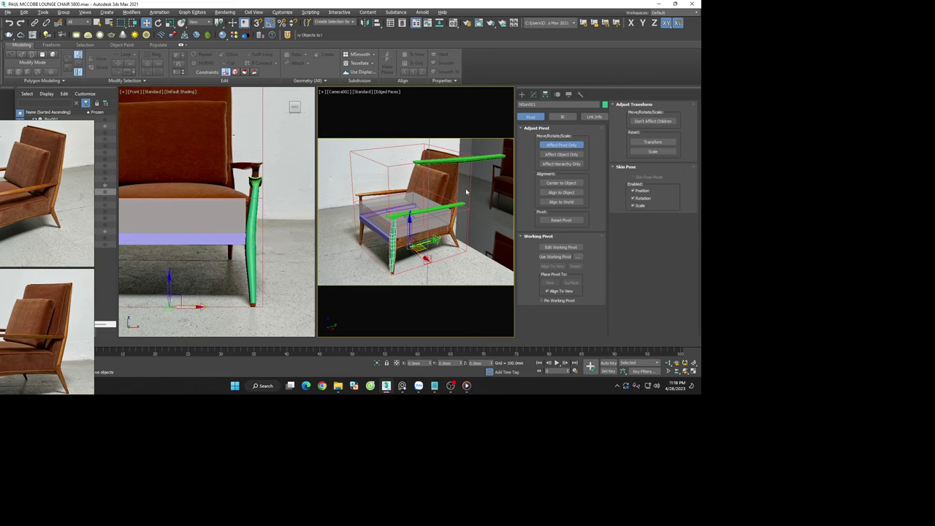
left_click(377, 23)
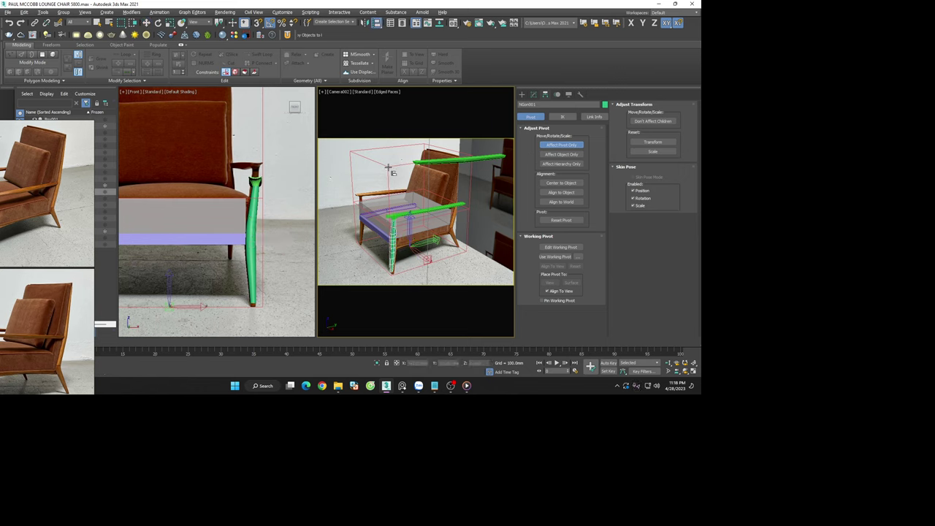
left_click(392, 171)
left_click(353, 254)
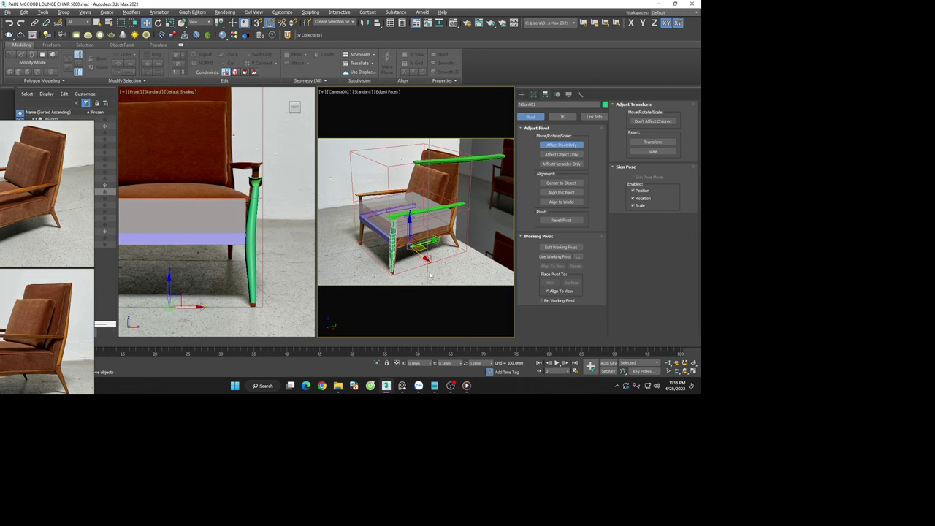
Turn Affect Pivot Only off and reselect the green front leg
right_click(430, 274)
left_click(461, 249)
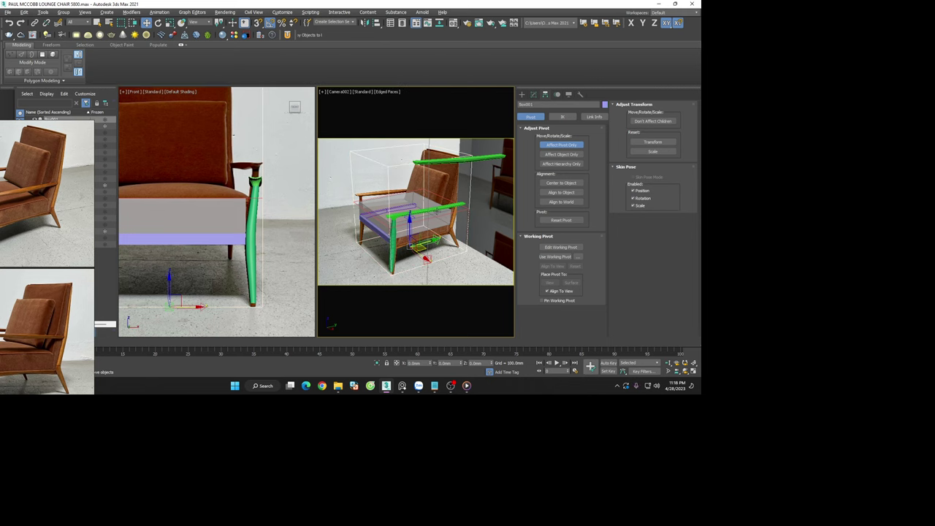
left_click(443, 212)
left_click(561, 145)
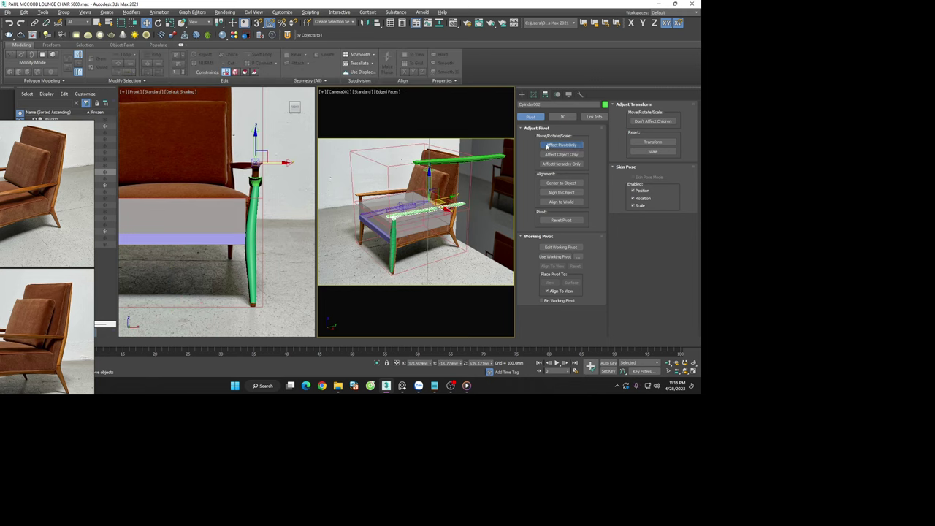
left_click(391, 242)
left_click(392, 242)
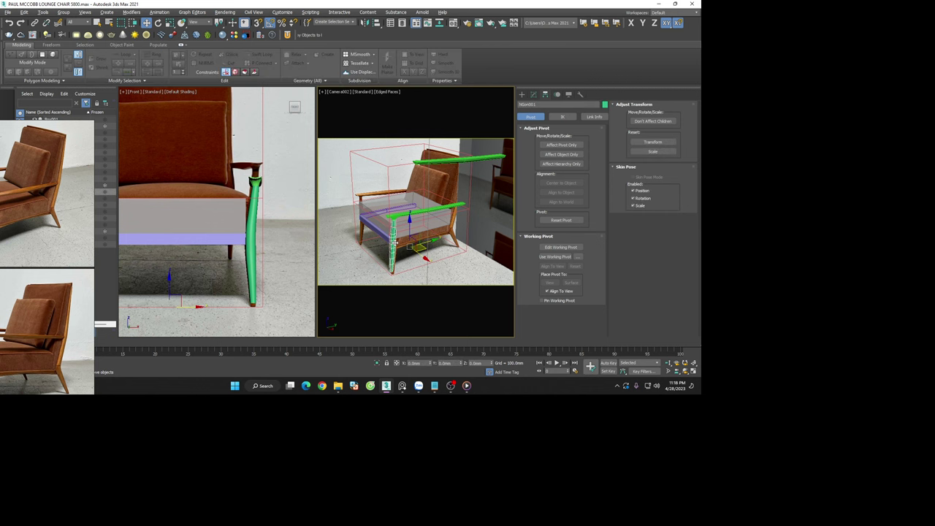
Mirror the front leg to the chair's other side as an instance, adjusting the mirror axis
left_click(364, 23)
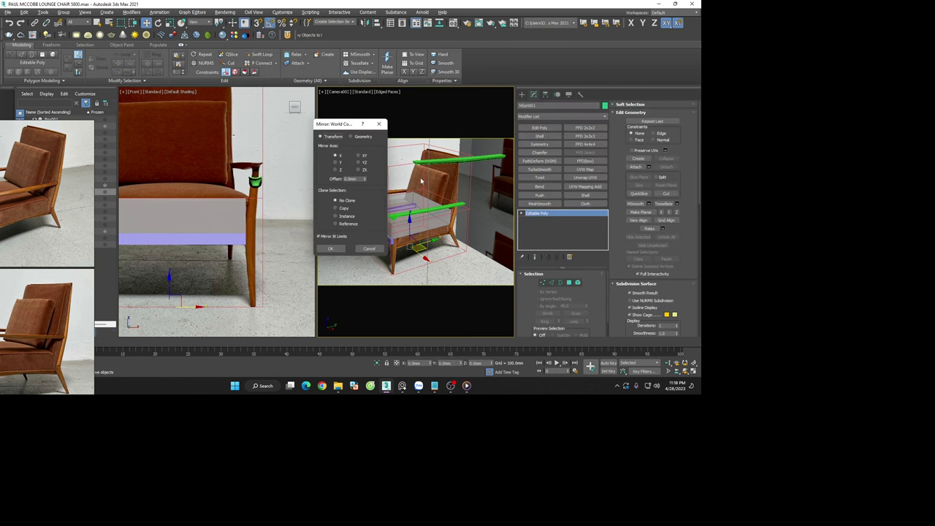
left_click(343, 219)
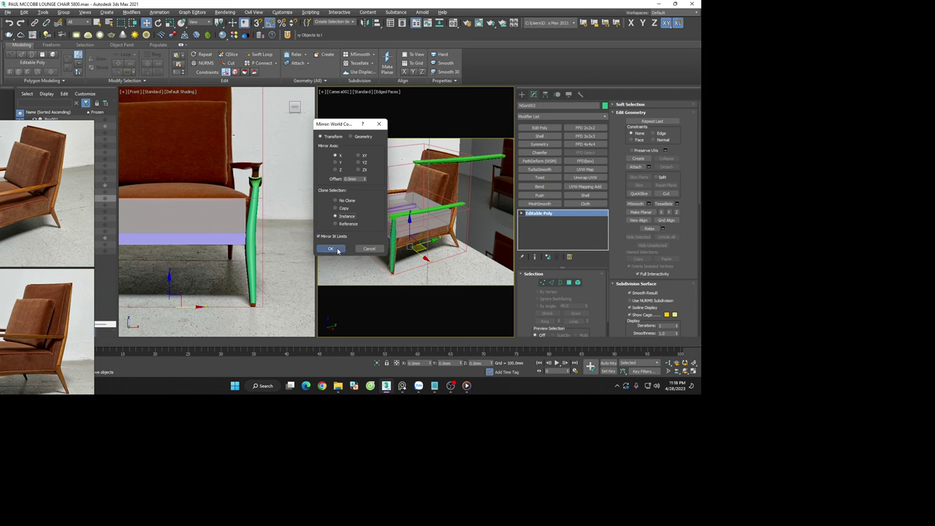
left_click(331, 248)
left_click(415, 212)
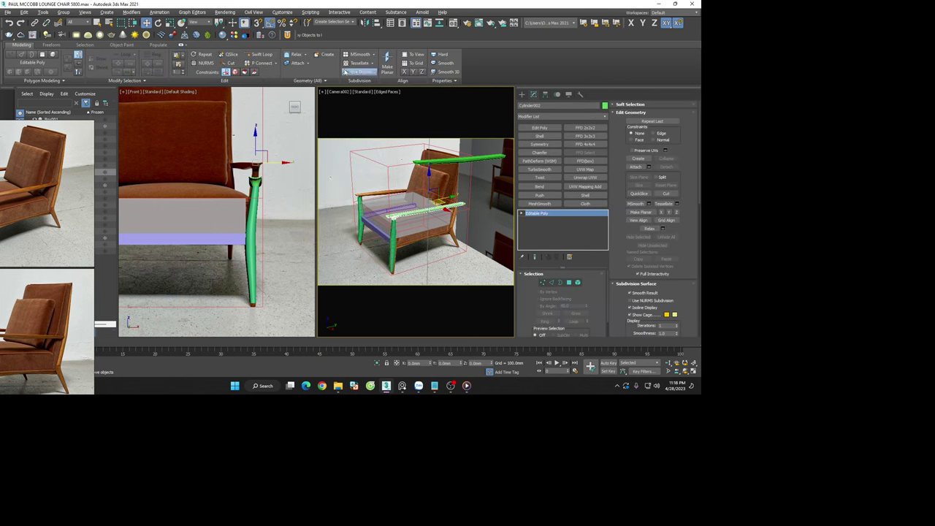
left_click(365, 23)
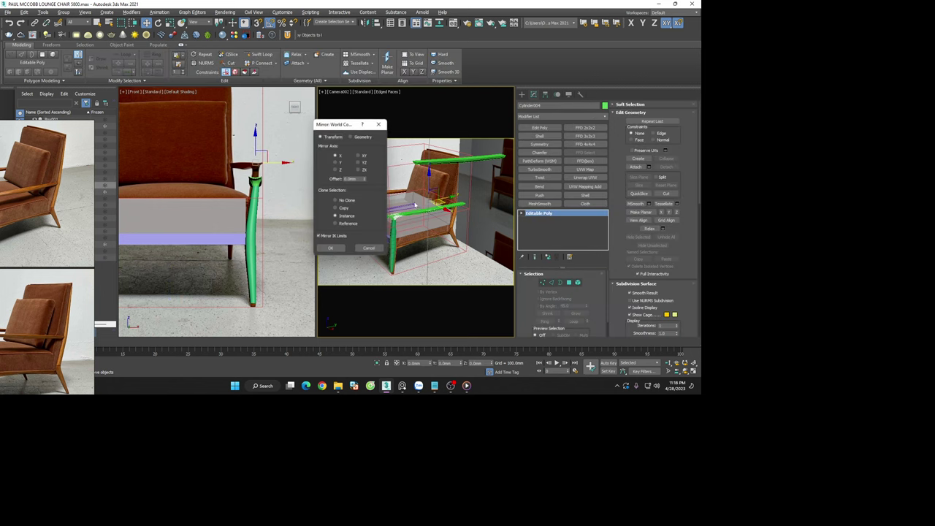
left_click(337, 162)
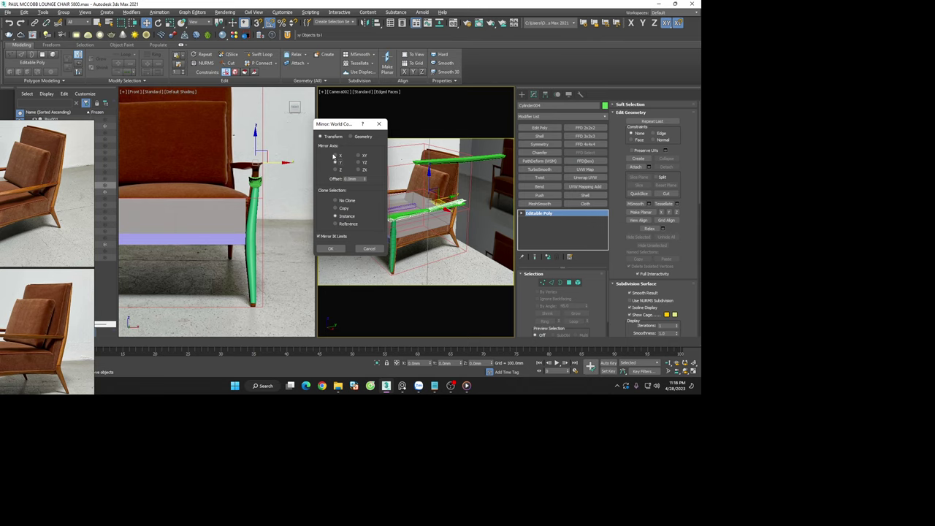
left_click(336, 160)
left_click(331, 248)
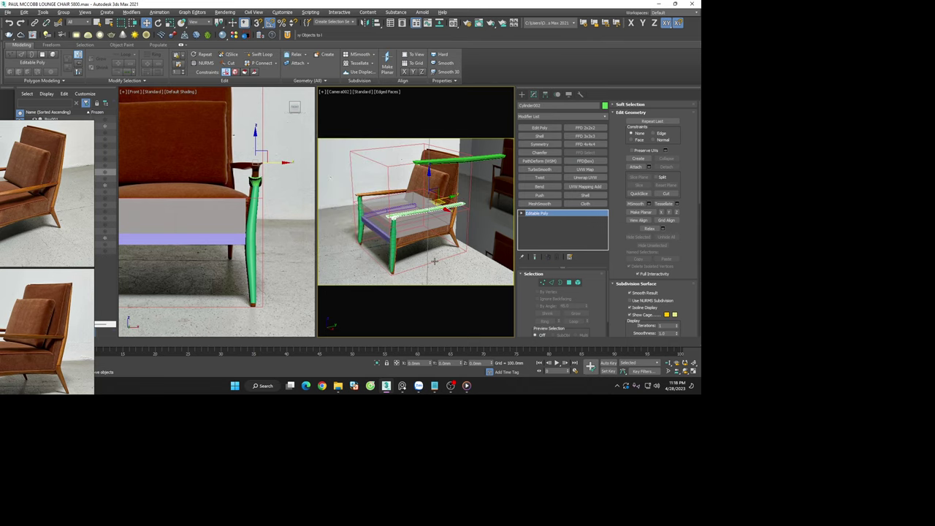
left_click(436, 259)
Align the green armrest bar's pivot to the Box001 bounding box with Affect Pivot Only
left_click(424, 223)
left_click(545, 95)
left_click(562, 145)
left_click(563, 146)
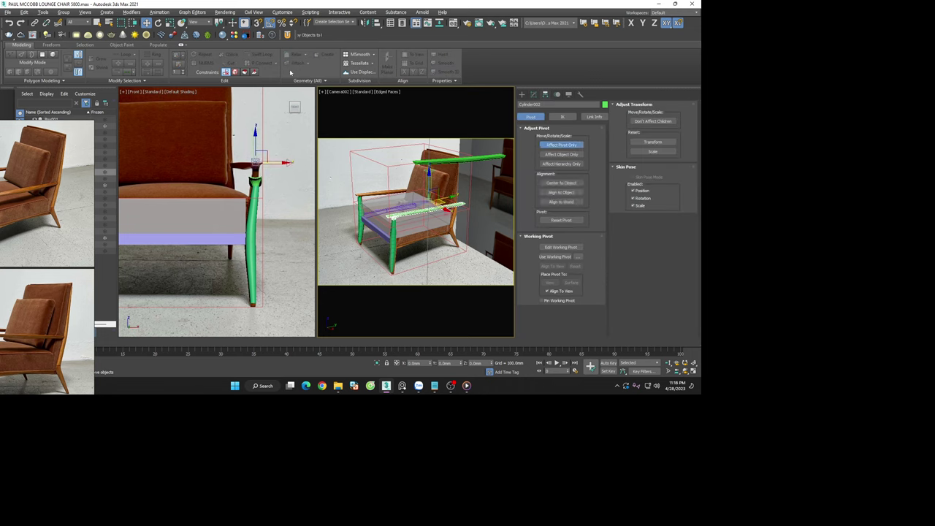
left_click(377, 23)
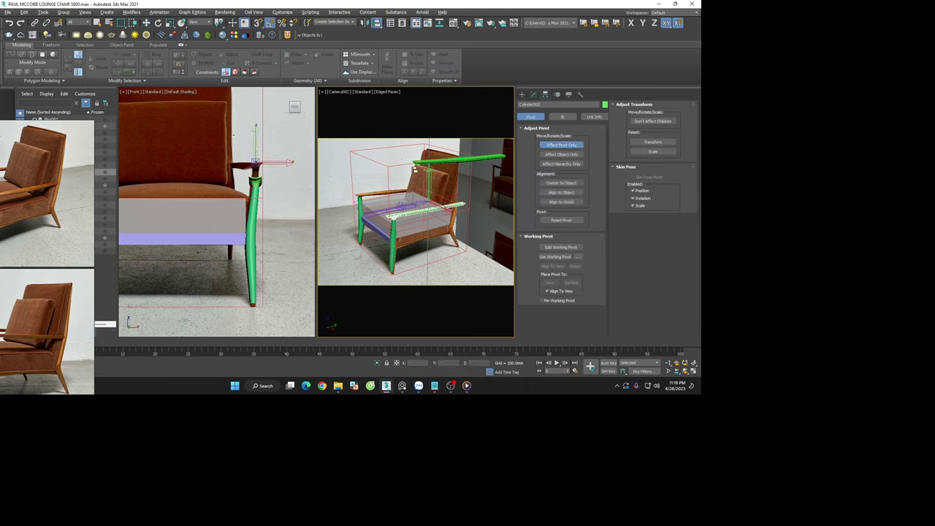
left_click(399, 167)
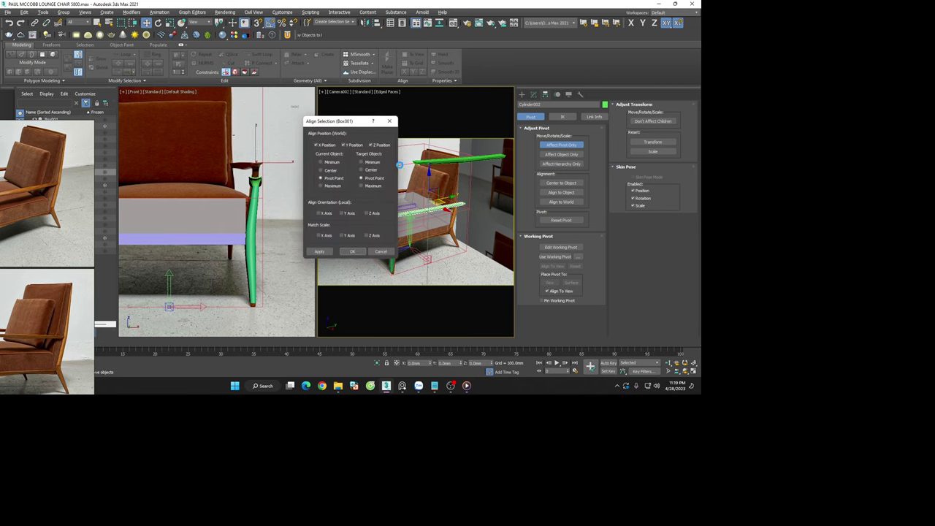
left_click(353, 255)
left_click(559, 146)
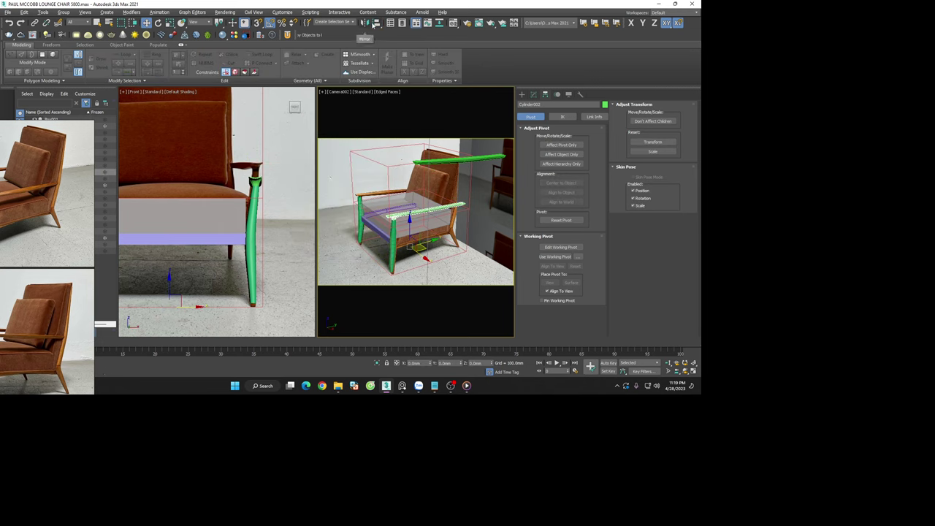
Mirror the armrest as instance Cylinder004 and hide edge lines in the camera view
left_click(366, 25)
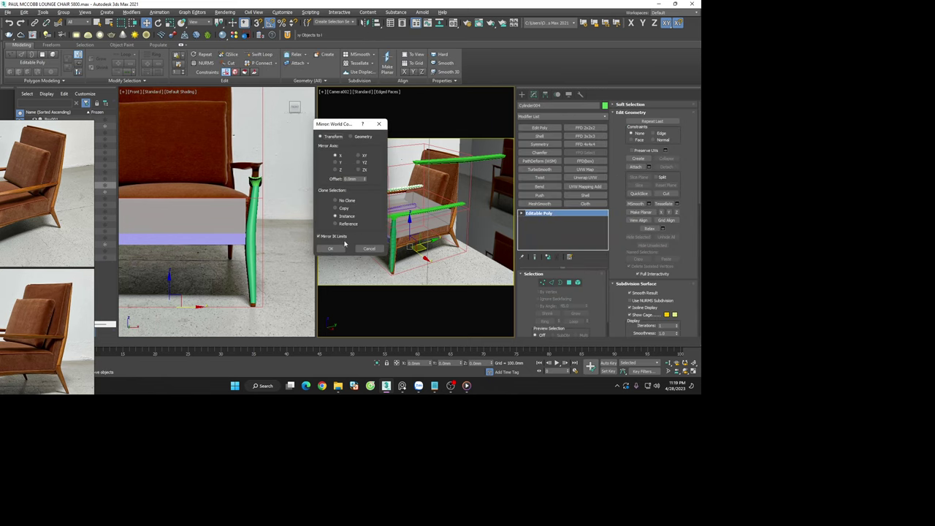
left_click(332, 248)
left_click(434, 283)
key("F4")
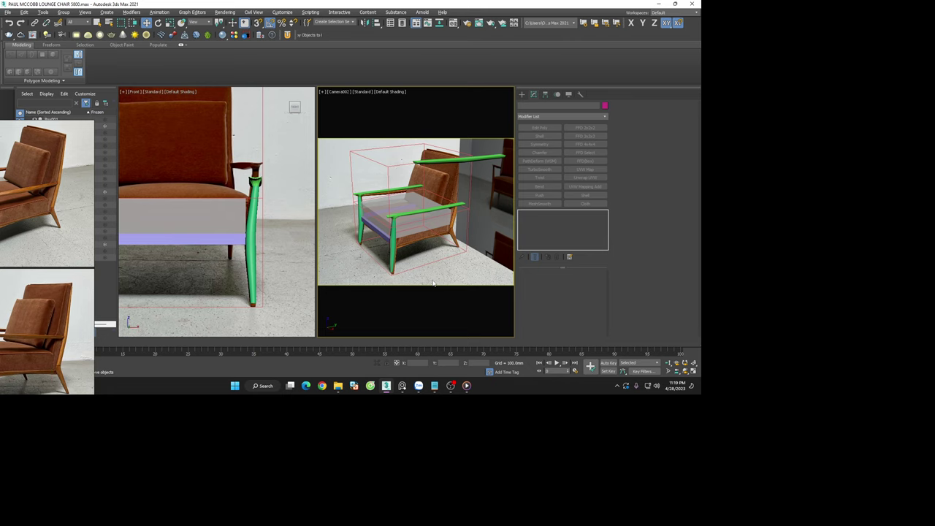
Delete the far green armrest rail, Cylinder003
left_click(478, 151)
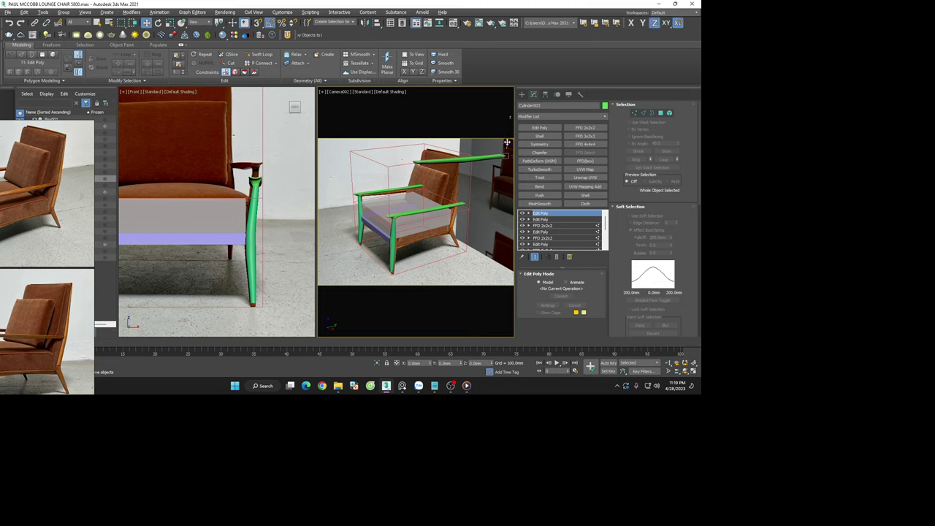
key("Delete")
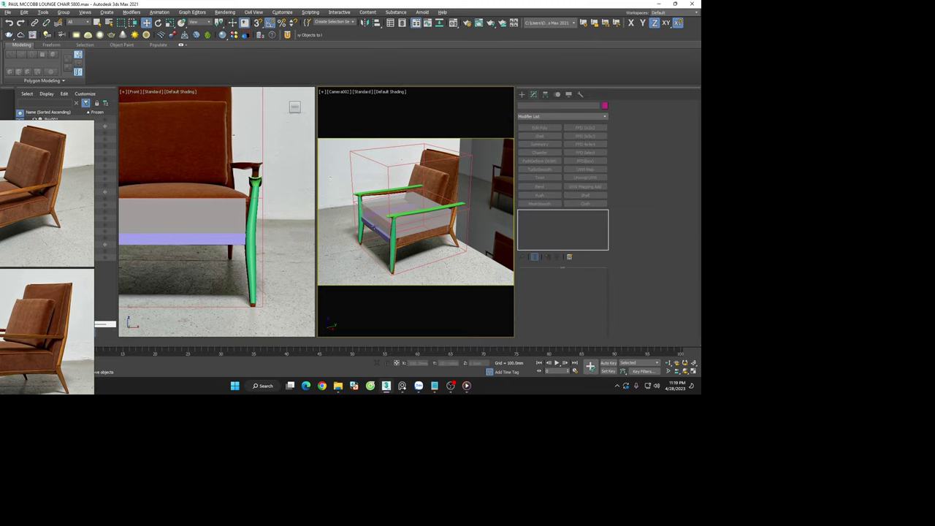
left_click(371, 228)
left_click(413, 255)
scroll(240, 231, "down", 3)
scroll(211, 238, "up", 5)
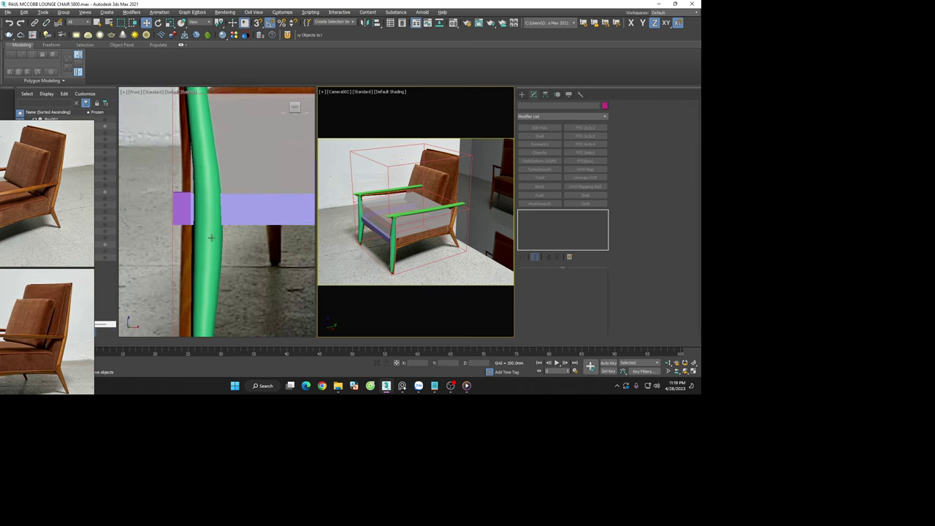
Align the purple side rail Plane002's pivot to Box001 using Affect Pivot Only
left_click(179, 212)
scroll(180, 213, "down", 2)
scroll(180, 212, "down", 2)
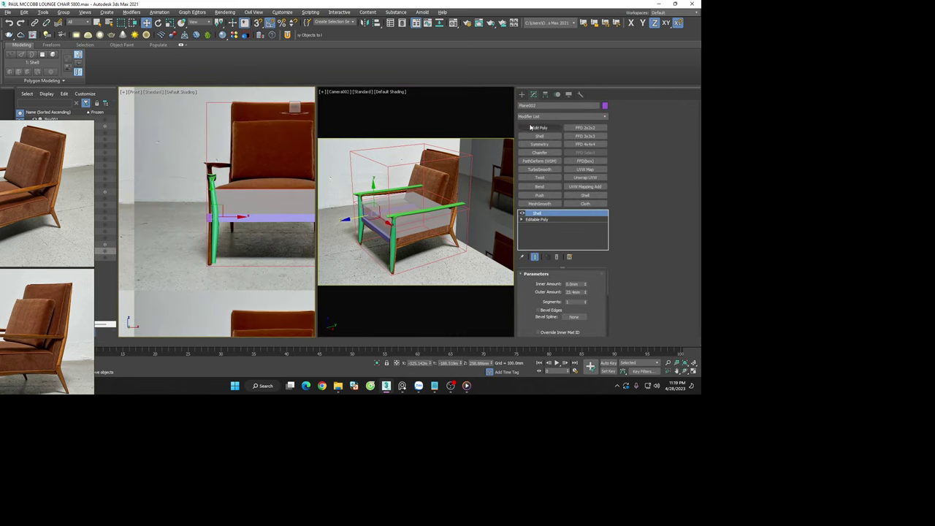
left_click(545, 94)
left_click(561, 145)
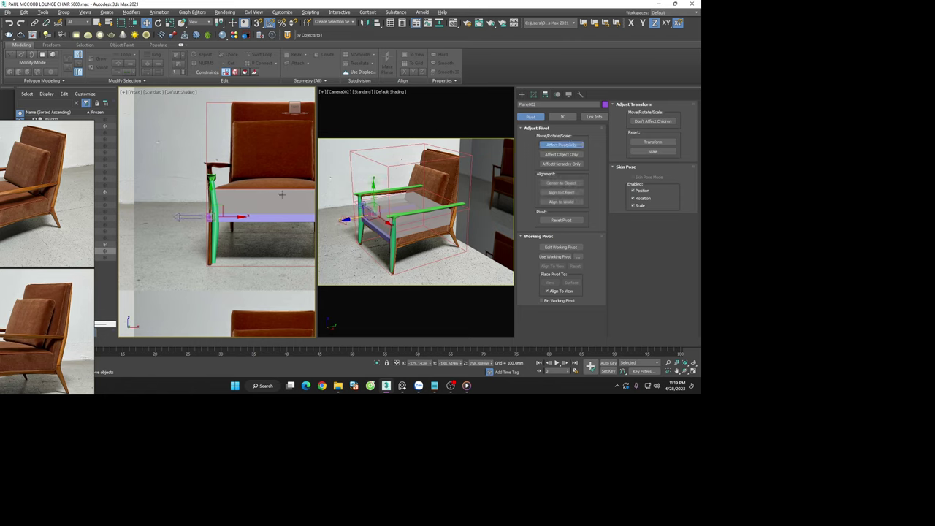
left_click(377, 23)
left_click(219, 104)
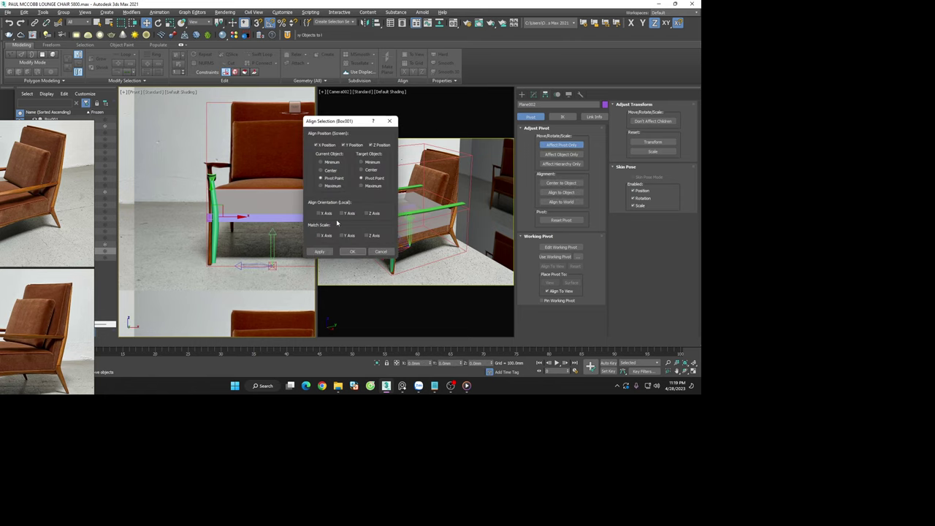
left_click(352, 252)
Mirror the purple side rail as an instance onto the chair's opposite side
scroll(242, 204, "down", 3)
scroll(241, 204, "down", 2)
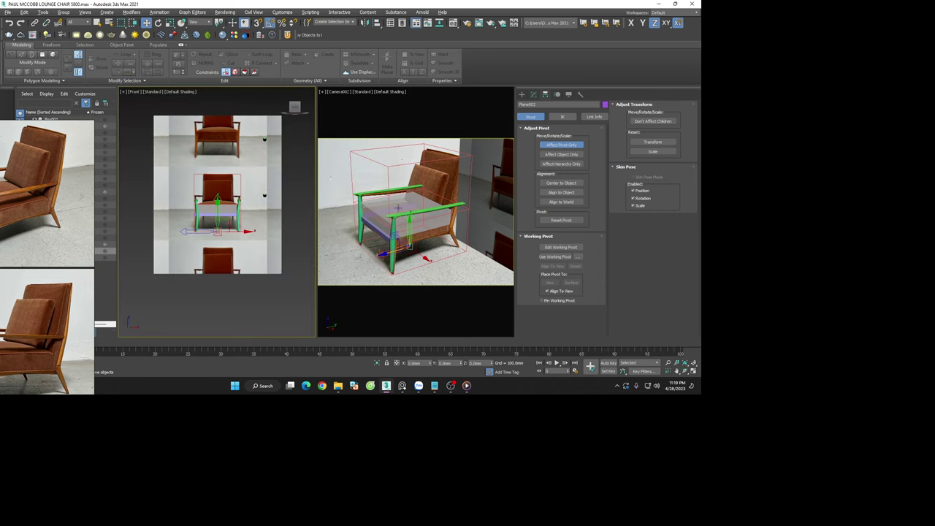
left_click(560, 145)
left_click(365, 23)
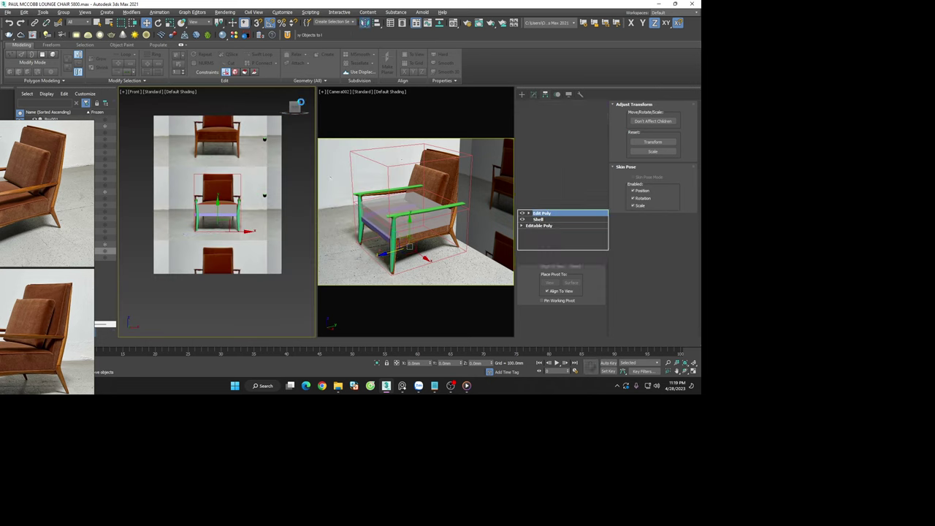
left_click(329, 248)
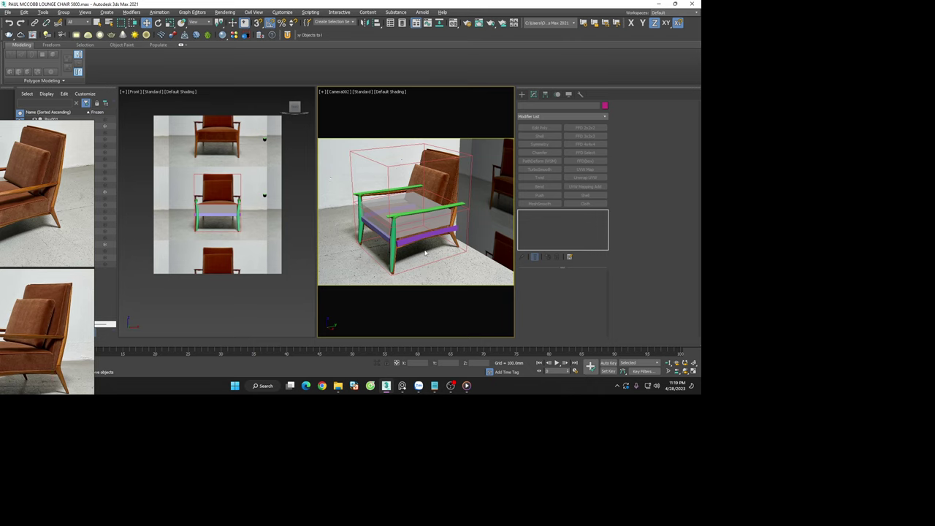
Select the purple side rail Plane002 and enter its Vertex level in a left-side view
left_click(421, 238)
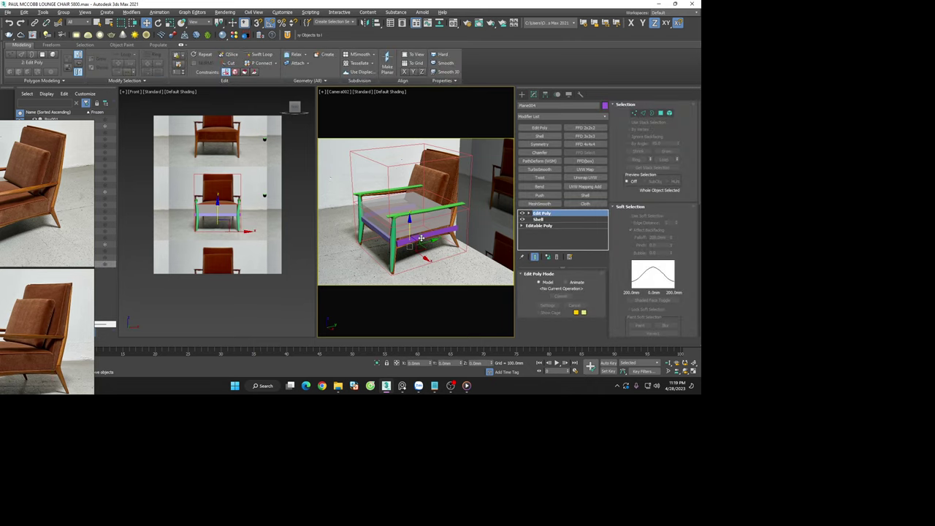
left_click(455, 277)
middle_click_drag(221, 221, 295, 110, "alt")
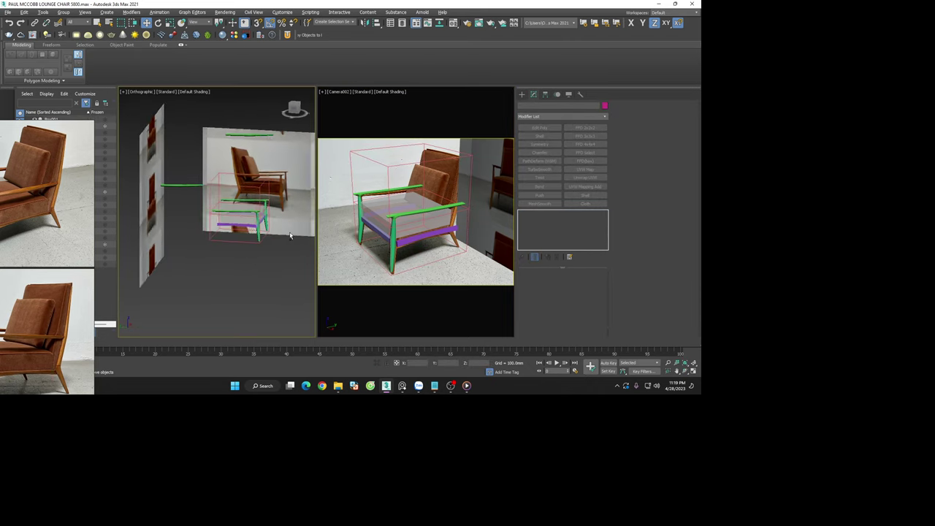
left_click(295, 110)
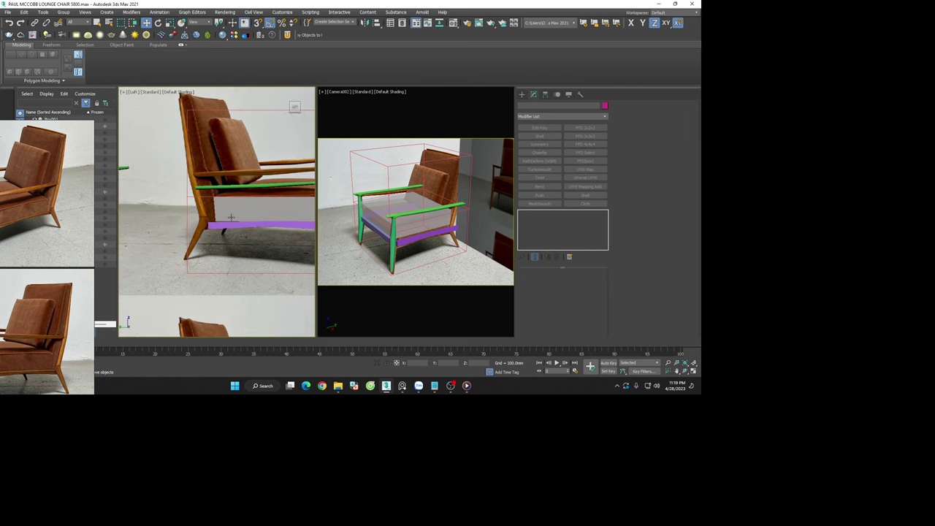
scroll(212, 217, "up", 5)
left_click(213, 217)
key("1")
mouse_move(188, 201)
left_mouse_down()
mouse_move(207, 222)
mouse_move(246, 203)
left_mouse_up()
scroll(203, 206, "up", 2)
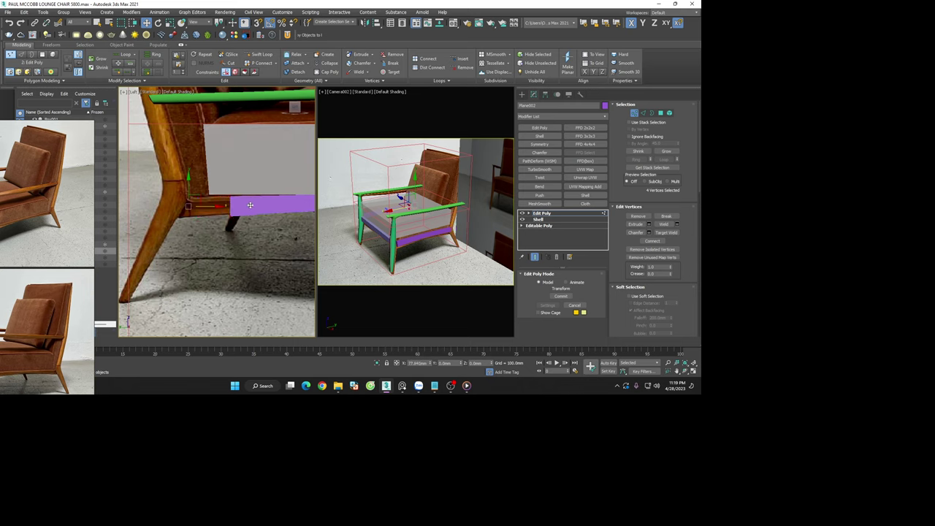
left_click(246, 241)
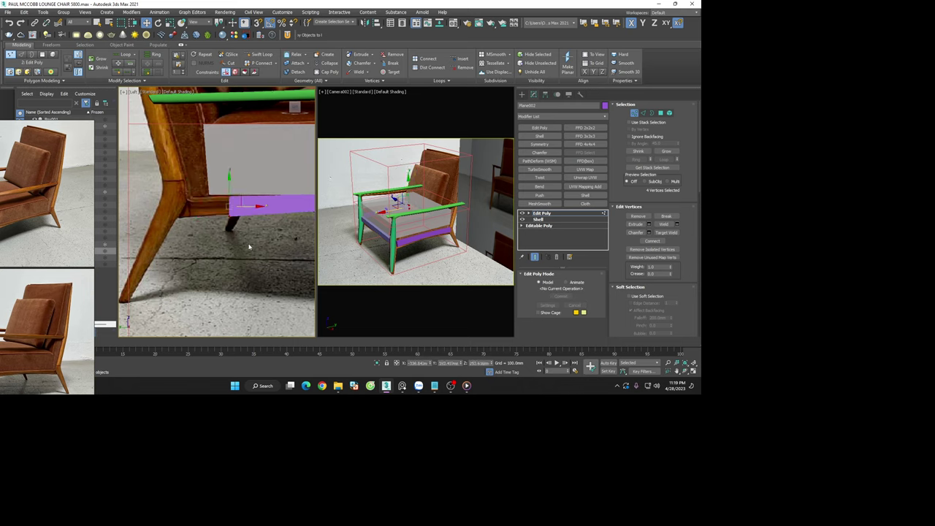
Move the rail's four end vertices along X to the leg, then exit Vertex mode
scroll(246, 241, "up", 3)
right_click(165, 211)
left_click(247, 231)
scroll(219, 231, "down", 4)
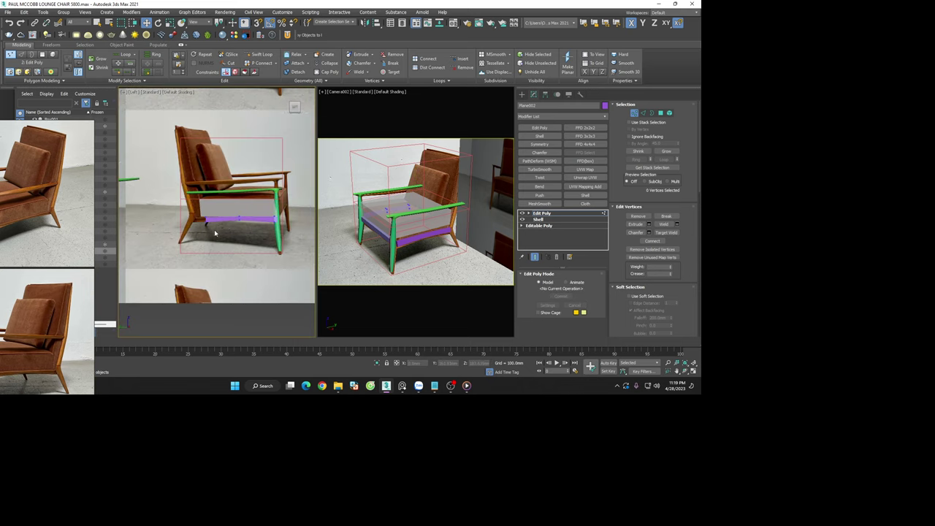
middle_click_drag(282, 229, 273, 243, "alt")
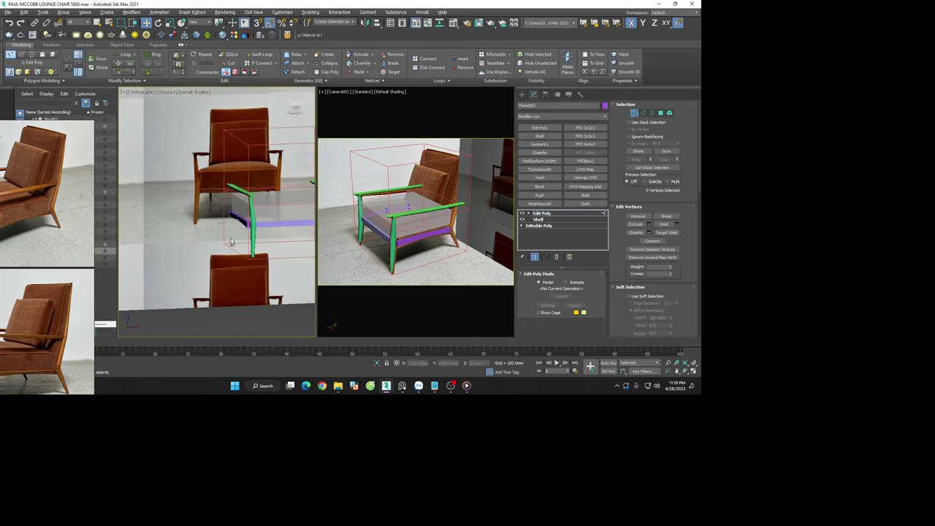
scroll(187, 216, "up", 4)
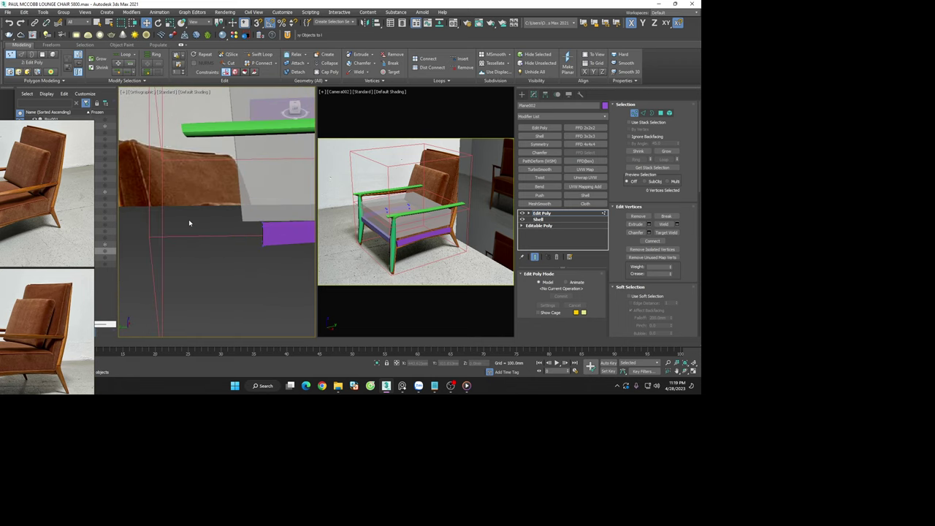
mouse_move(203, 205)
left_mouse_down()
mouse_move(288, 244)
mouse_move(225, 233)
mouse_move(288, 244)
mouse_move(251, 240)
left_mouse_up()
scroll(198, 252, "down", 3)
scroll(199, 252, "down", 2)
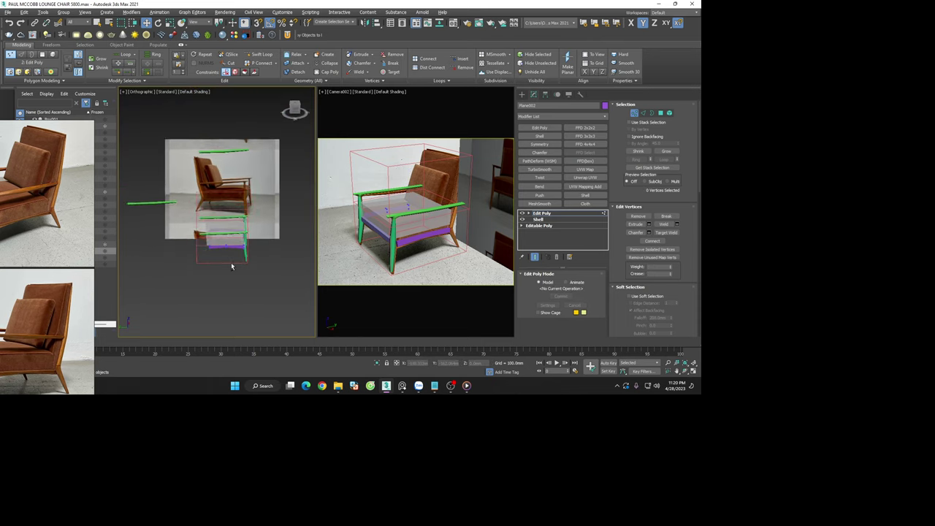
middle_click_drag(231, 262, 248, 241, "alt")
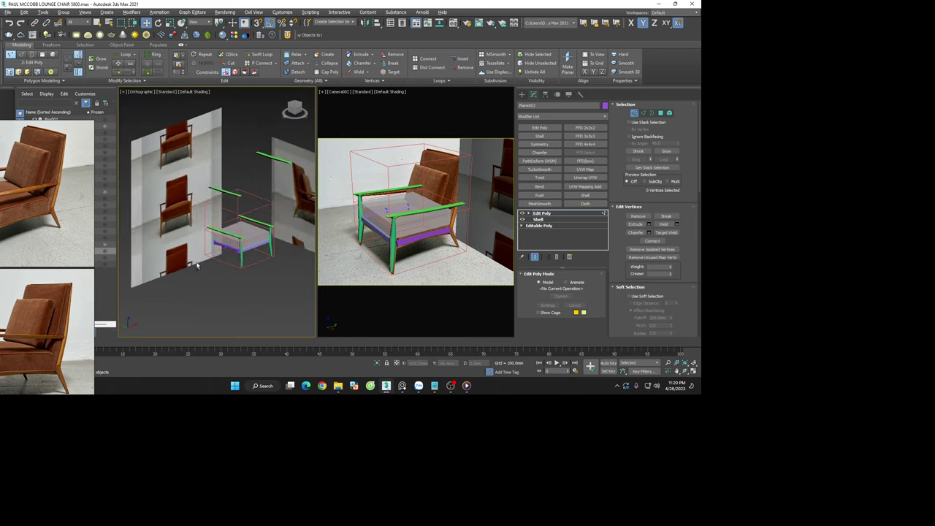
left_click(634, 113)
scroll(252, 265, "up", 5)
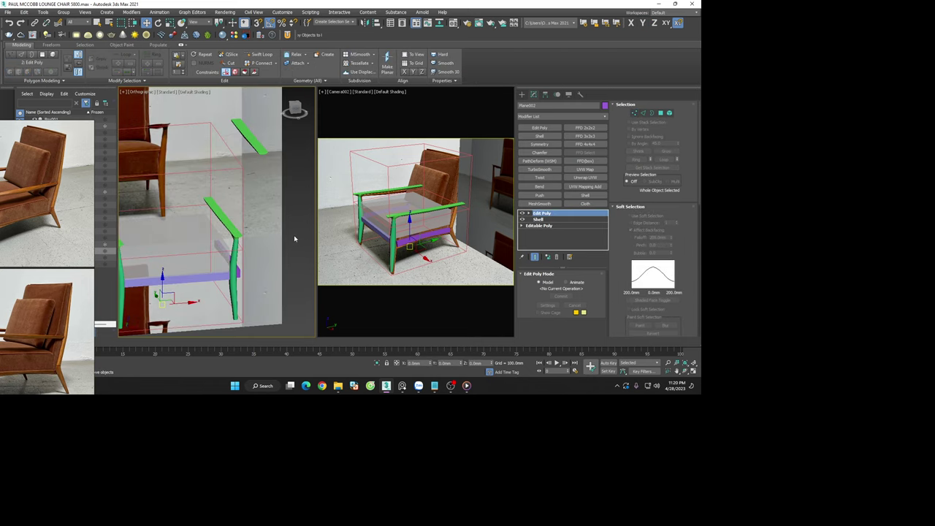
left_click(274, 233)
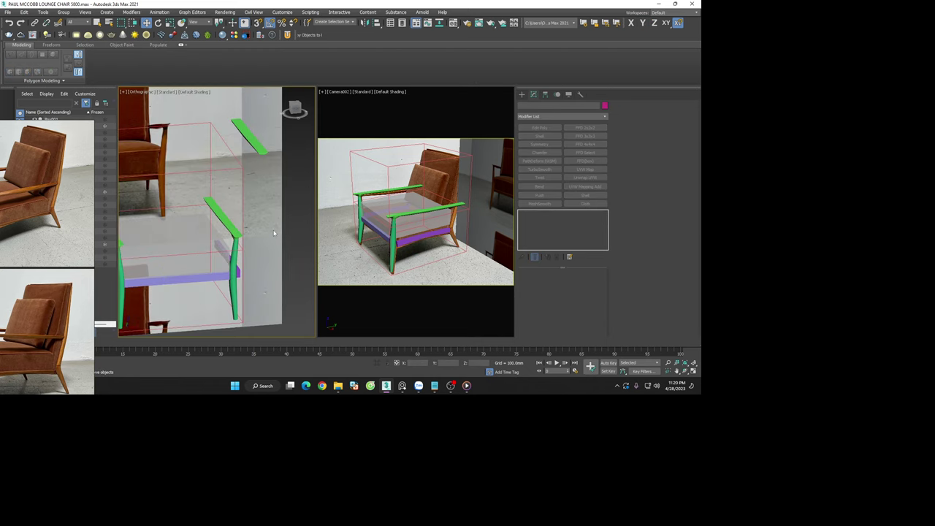
middle_click_drag(285, 230, 251, 209, "alt")
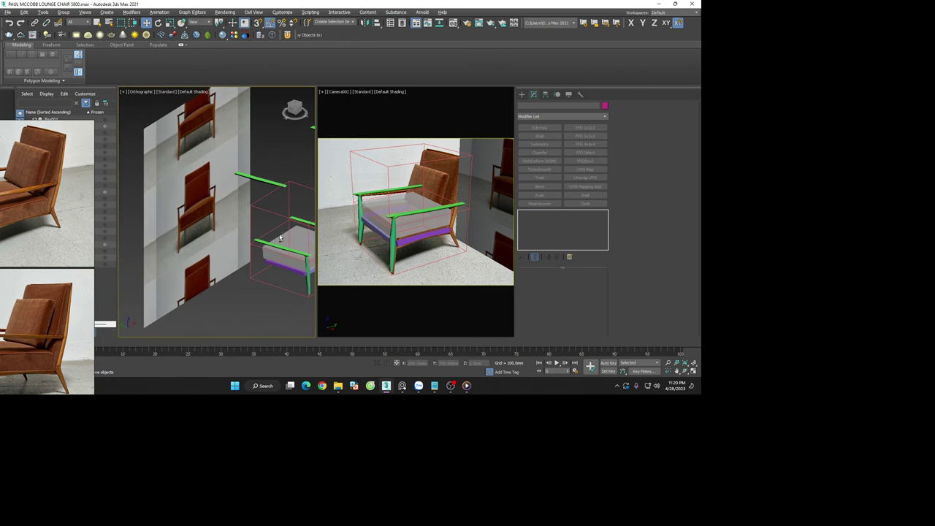
left_click(251, 210)
key("F3")
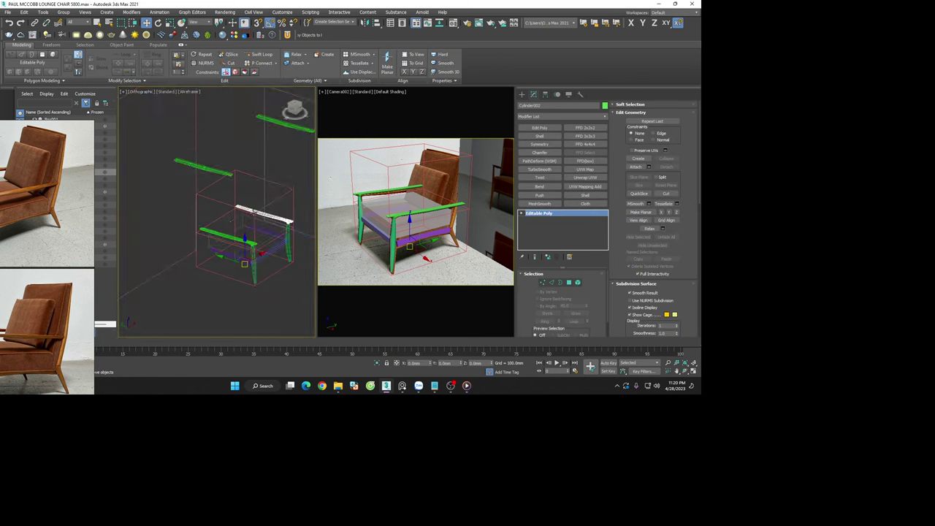
middle_click_drag(252, 239, 282, 236, "alt")
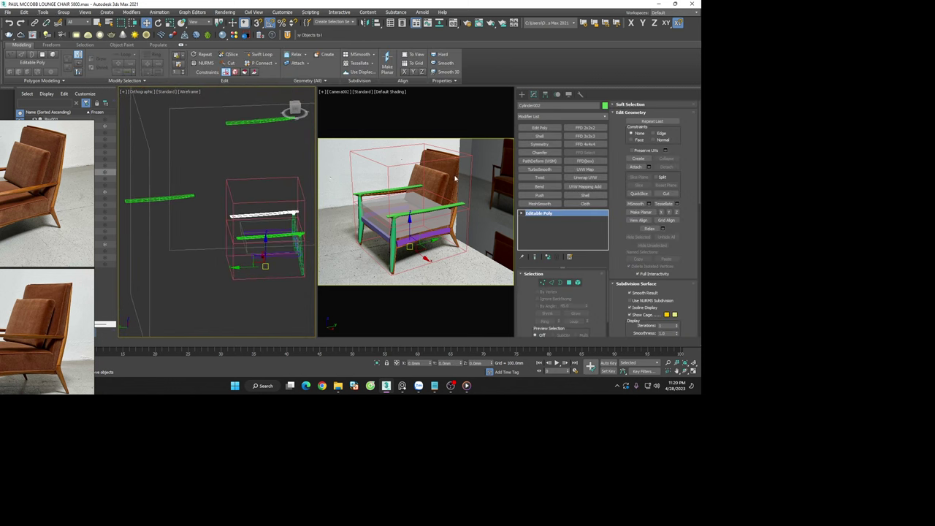
left_click(585, 127)
scroll(246, 229, "up", 5)
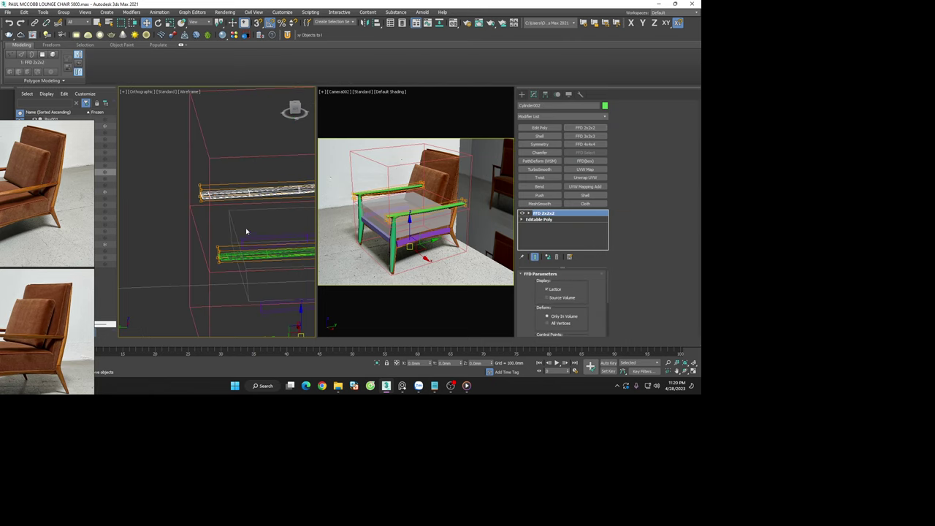
left_click(199, 194)
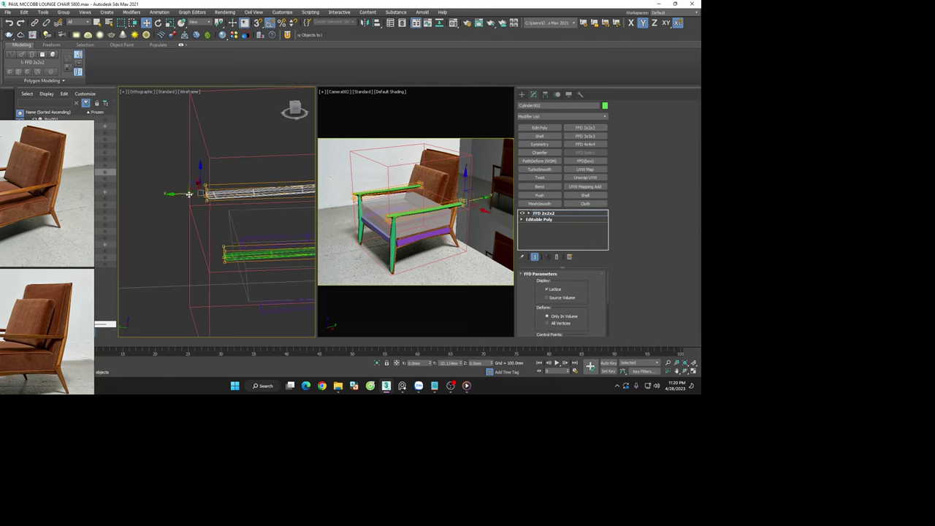
left_click_drag(242, 195, 205, 204)
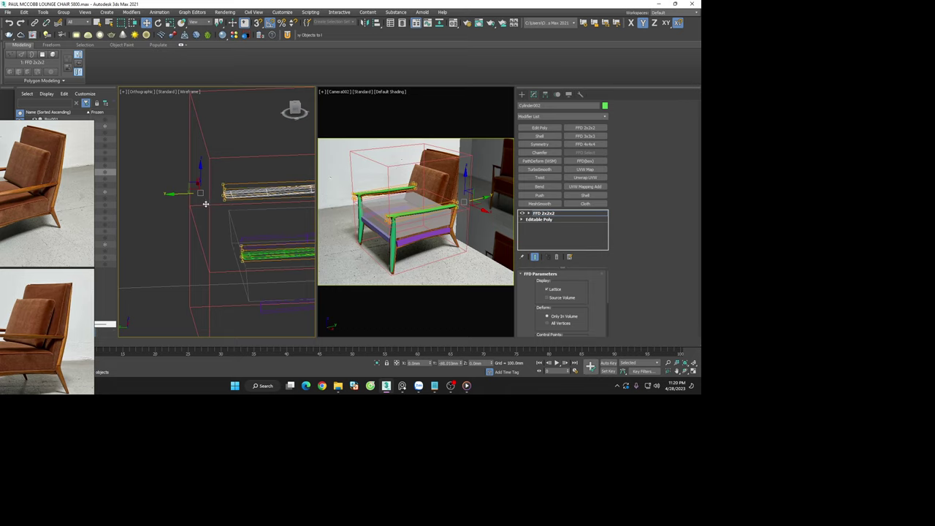
key("ctrl+z")
left_click(539, 213)
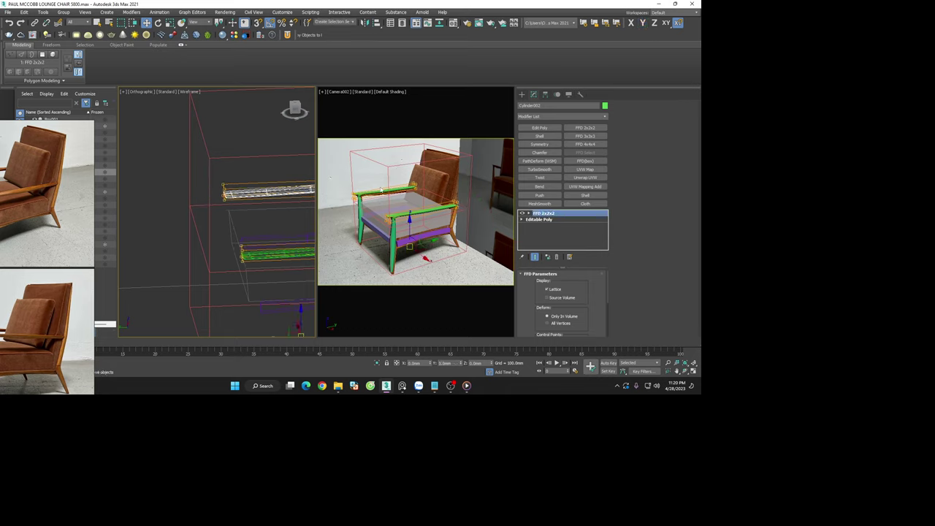
left_click(195, 162)
scroll(195, 163, "down", 3)
scroll(194, 219, "down", 3)
middle_click_drag(194, 219, 222, 195, "alt")
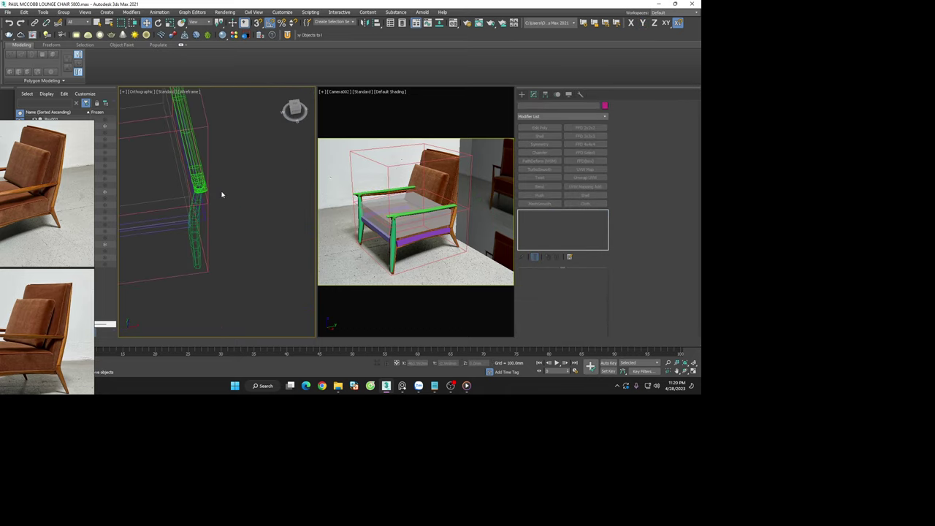
key("F3")
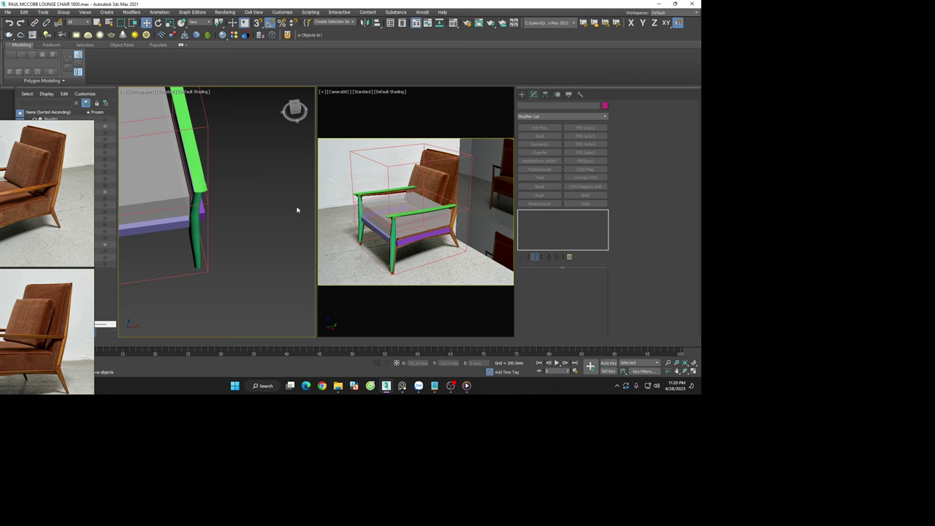
Snap-move the grey seat box along Y in Front view and check it in wireframe
left_click(174, 182)
mouse_move(214, 192)
middle_mouse_down("alt")
mouse_move(227, 211)
mouse_move(202, 181)
middle_mouse_up("alt")
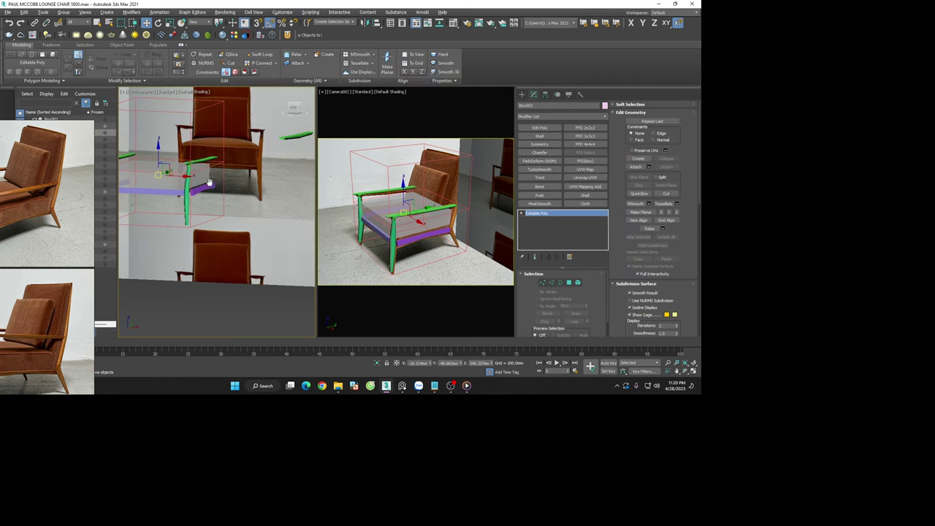
key("f")
scroll(251, 194, "down", 2)
key("s")
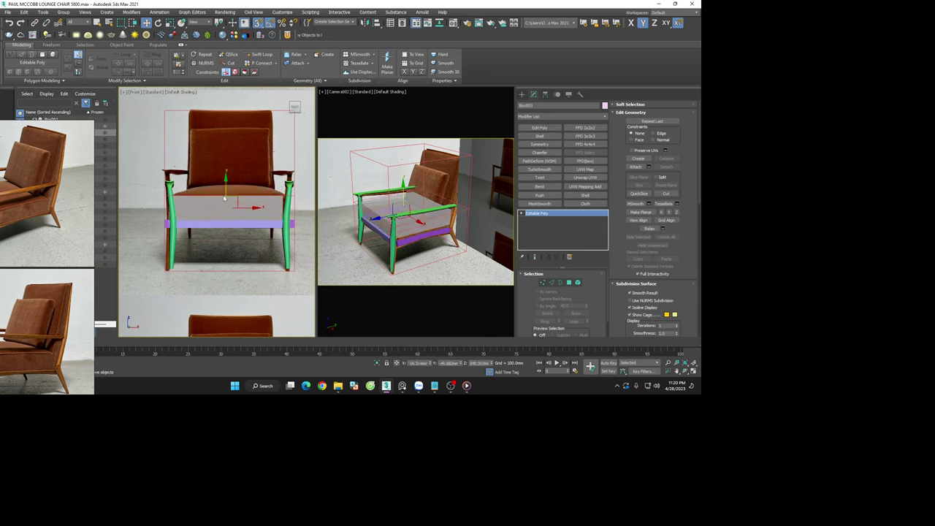
mouse_move(226, 201)
left_mouse_down()
mouse_move(230, 245)
mouse_move(225, 221)
left_mouse_up()
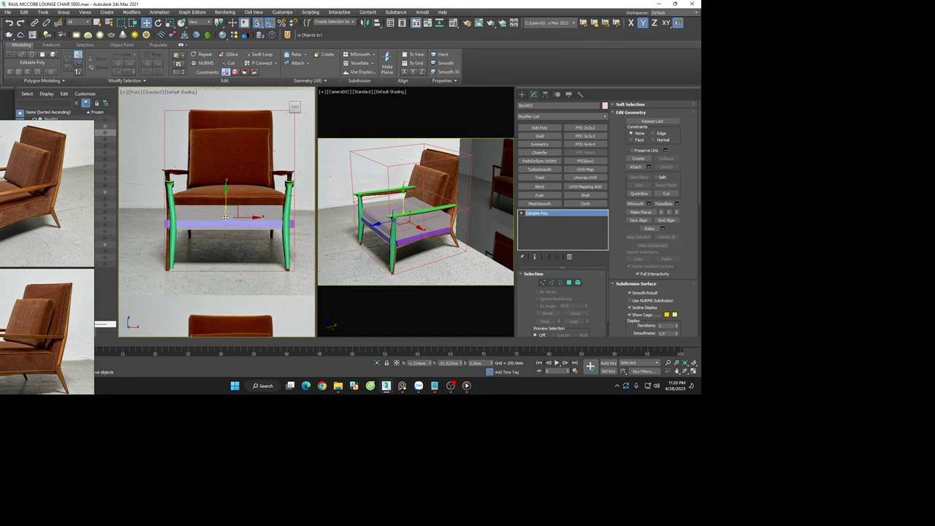
key("F3")
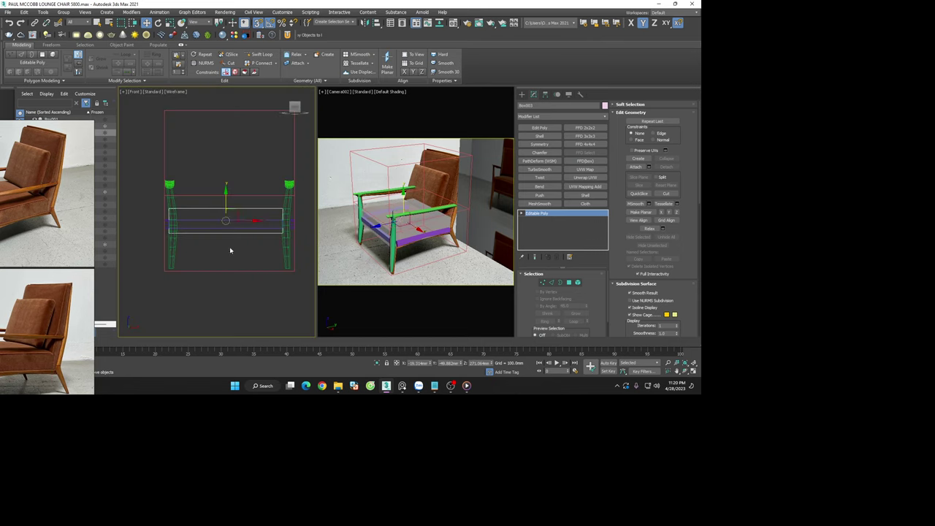
left_click(245, 250)
left_click(410, 285)
key("F3")
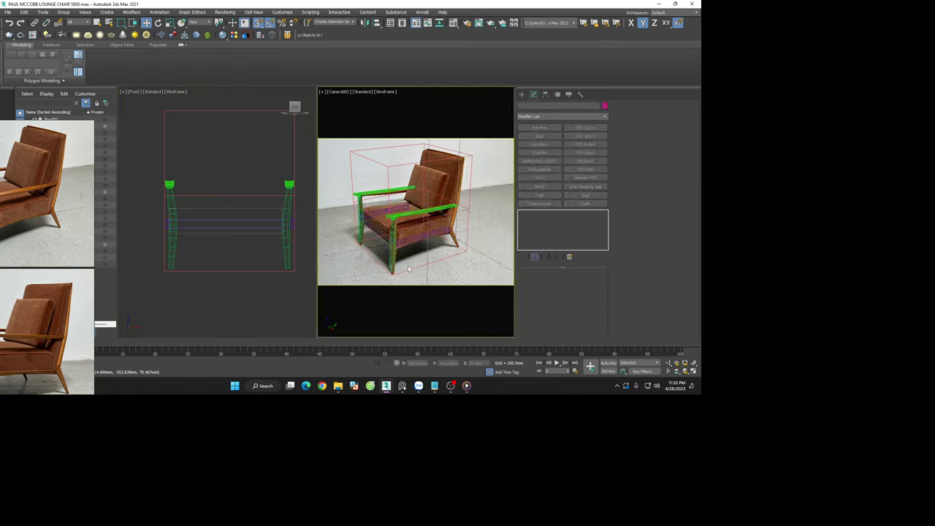
key("F3")
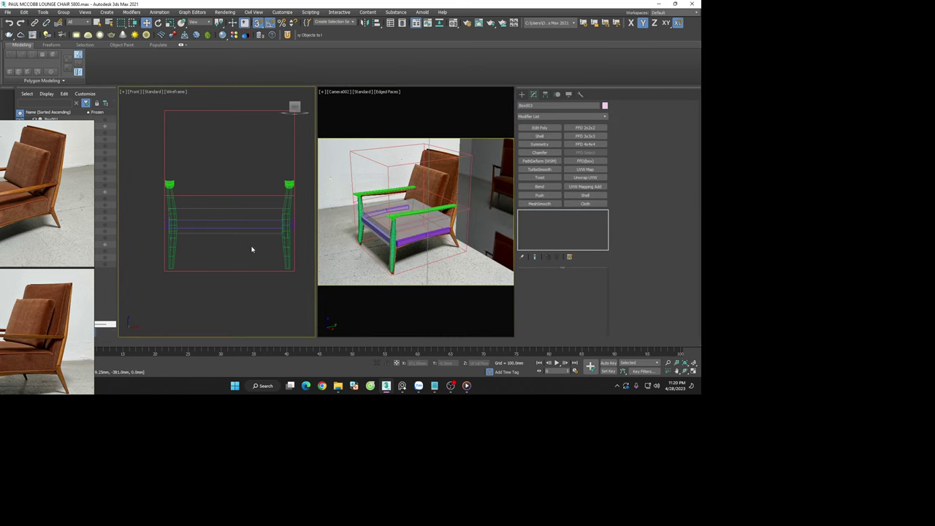
Isolate the seat box, set it at its final height, then bring back the legs and arms
left_click_drag(223, 203, 227, 216)
key("ctrl+z")
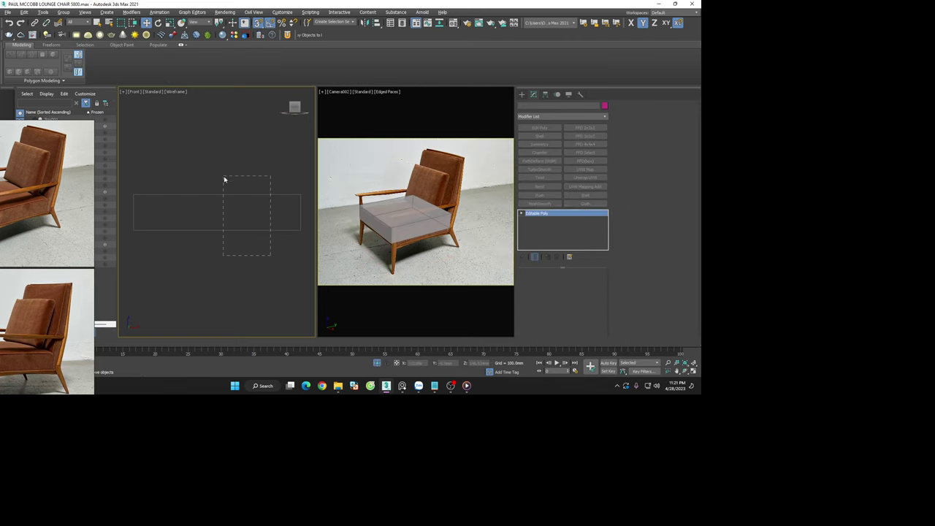
left_click_drag(216, 192, 236, 220)
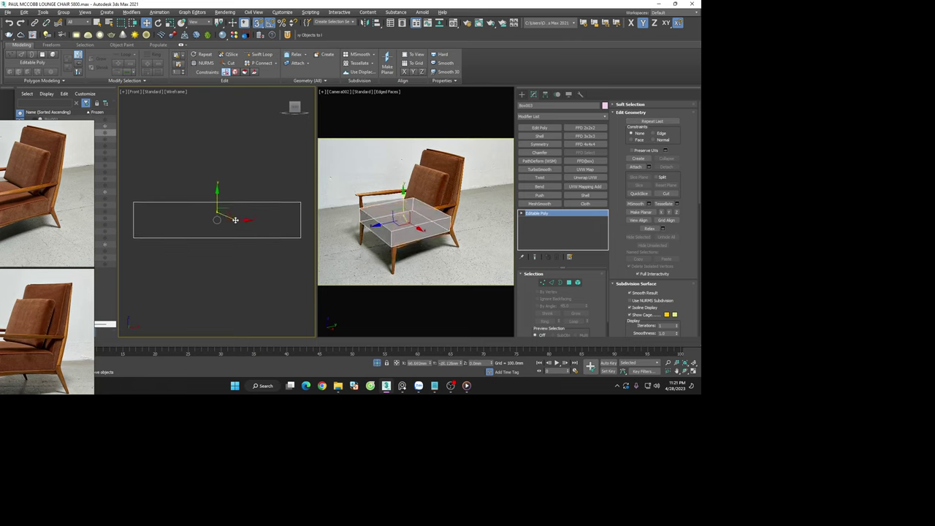
left_click(377, 364)
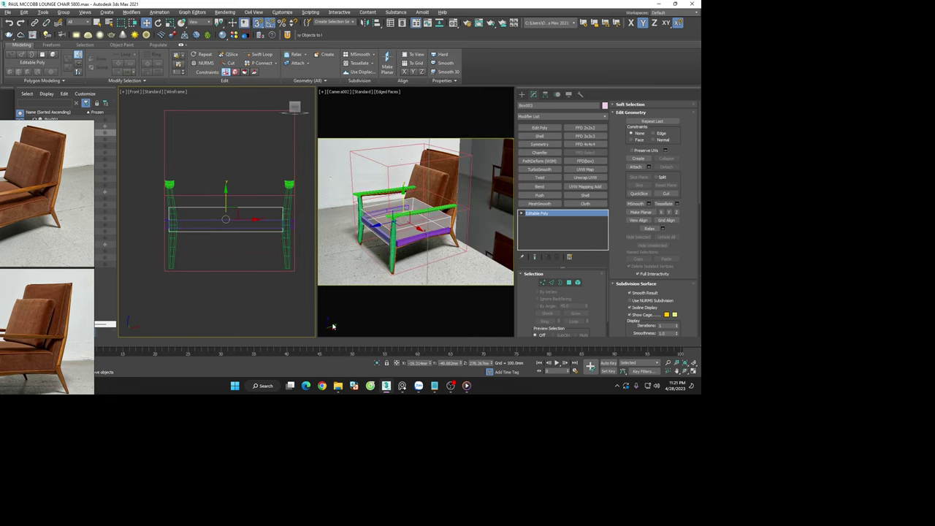
scroll(251, 251, "down", 2)
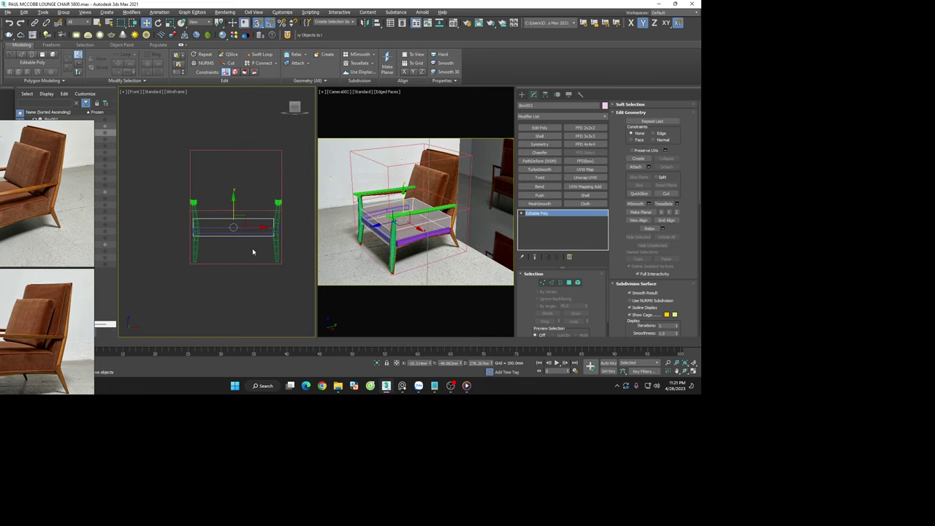
left_click(252, 249)
left_click(369, 276)
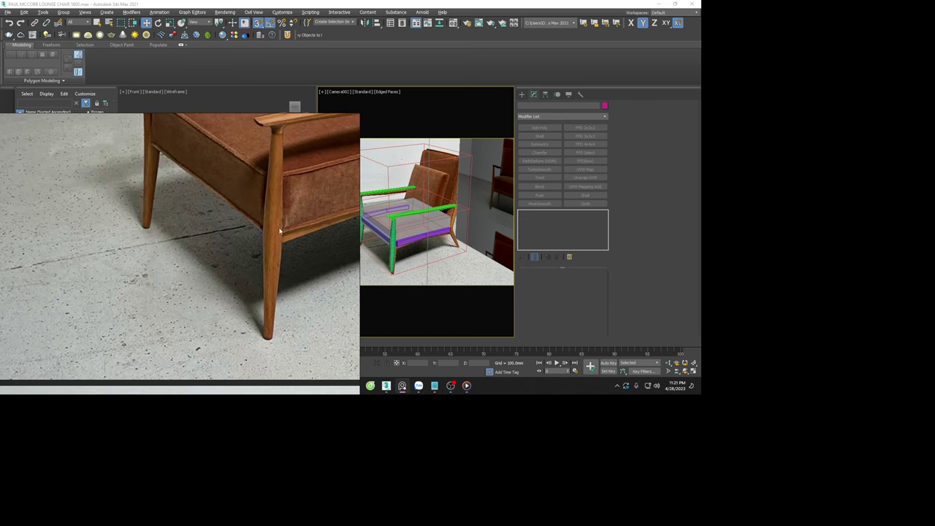
Lower the purple seat plane Plane003 on Z and nudge it along Y in Front view
scroll(240, 253, "up", 4)
scroll(247, 256, "down", 2)
scroll(252, 259, "down", 2)
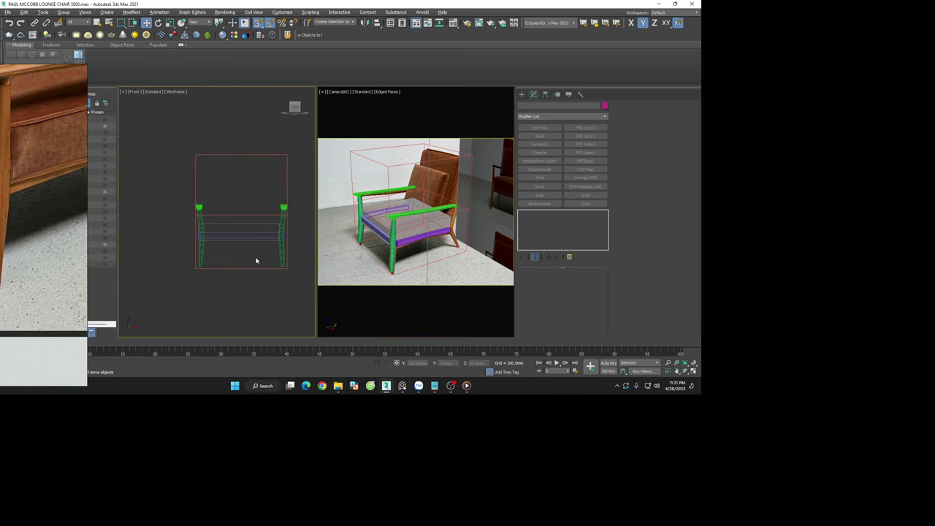
key("F3")
mouse_move(255, 260)
middle_mouse_down("alt")
mouse_move(290, 247)
mouse_move(266, 223)
mouse_move(214, 209)
middle_mouse_up("alt")
scroll(248, 230, "up", 4)
left_click(241, 227)
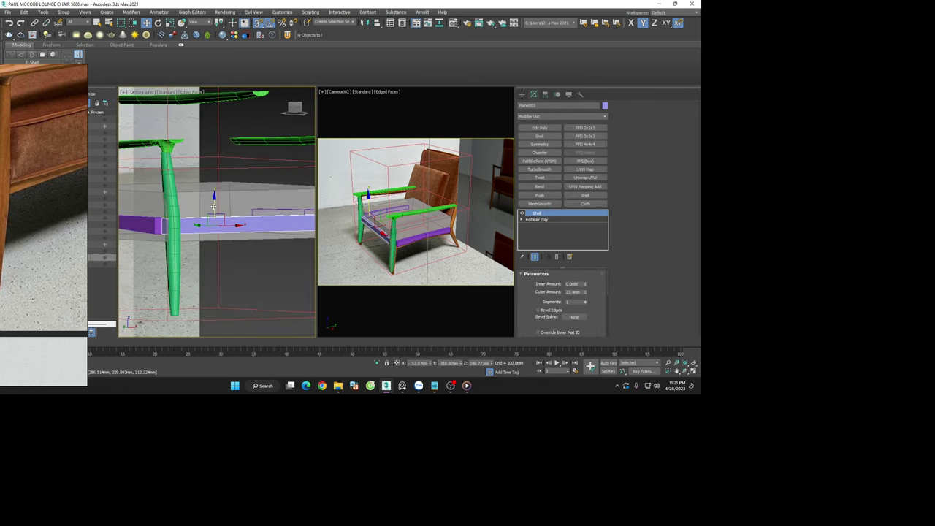
mouse_move(213, 207)
left_mouse_down()
mouse_move(220, 262)
mouse_move(224, 248)
left_mouse_up()
middle_click_drag(235, 258, 225, 295, "alt")
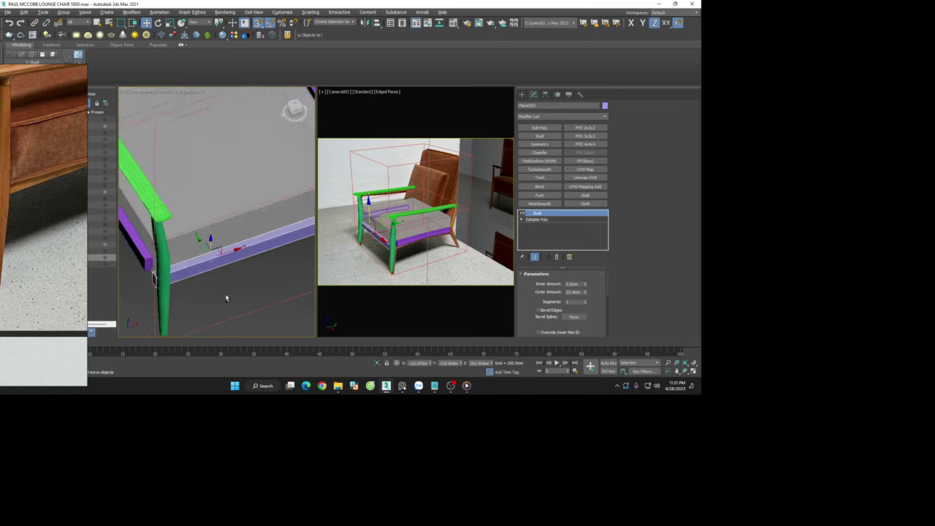
key("f")
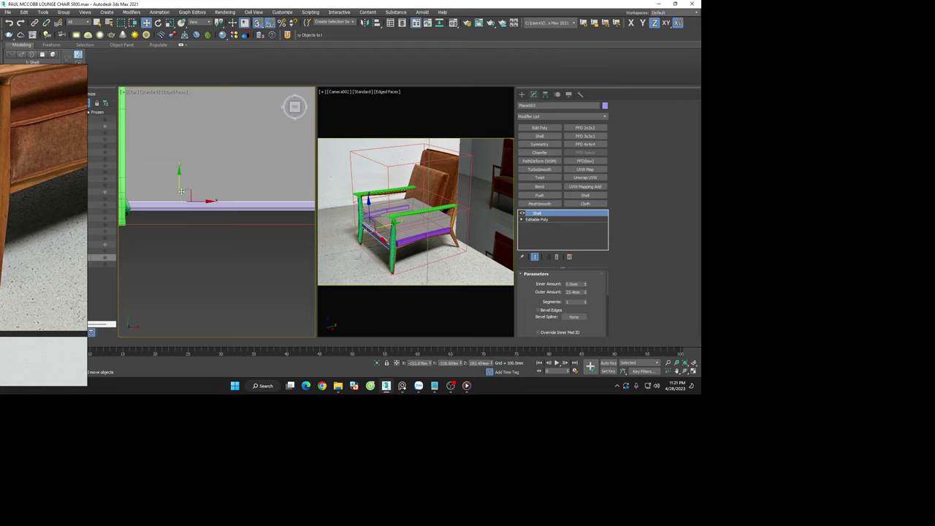
left_click_drag(181, 191, 180, 199)
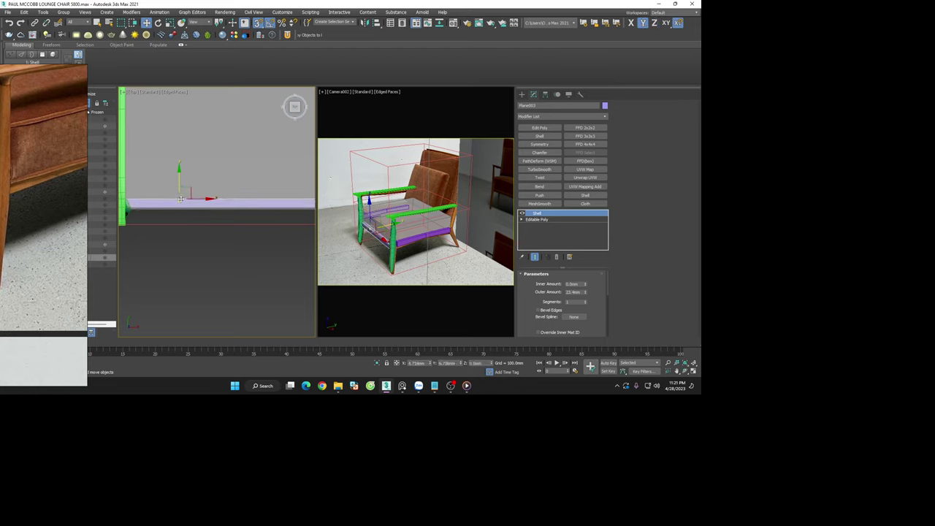
Compare the seat plane and seat box in wireframe and edged-faces camera views
left_click(290, 278)
left_click(367, 278)
key("F3")
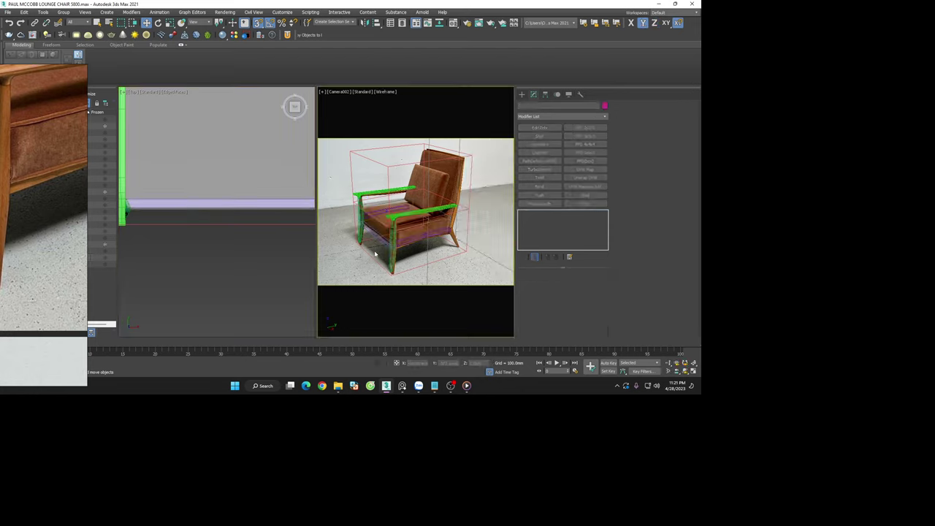
left_click(236, 230)
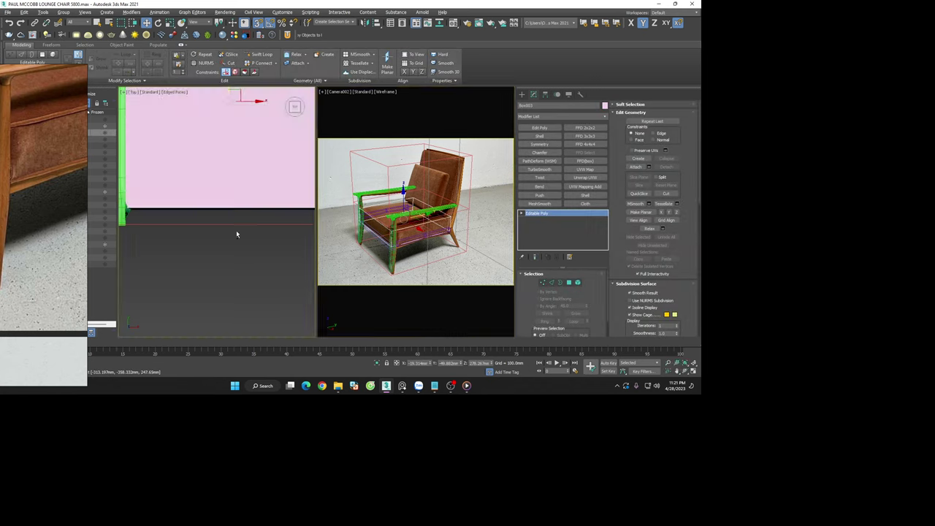
left_click(392, 281)
key("F3")
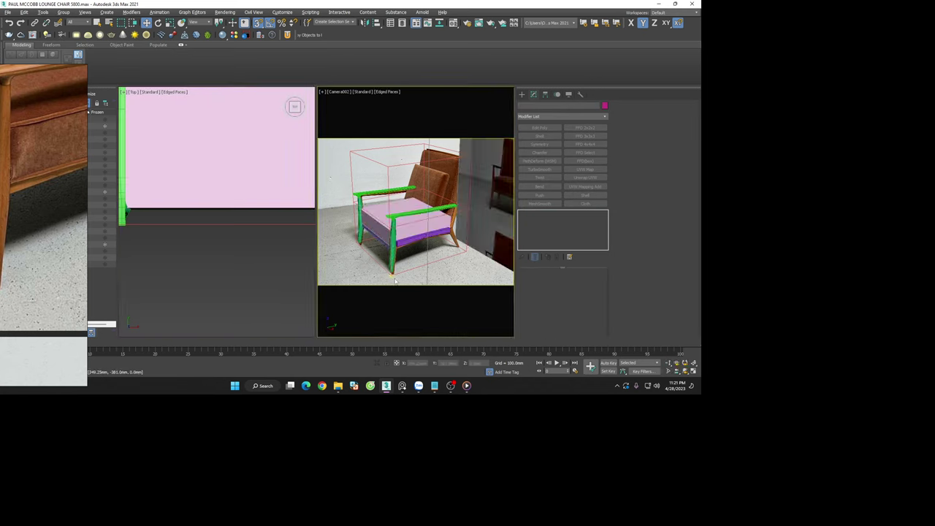
scroll(136, 198, "down", 5)
middle_click_drag(135, 198, 97, 215, "alt")
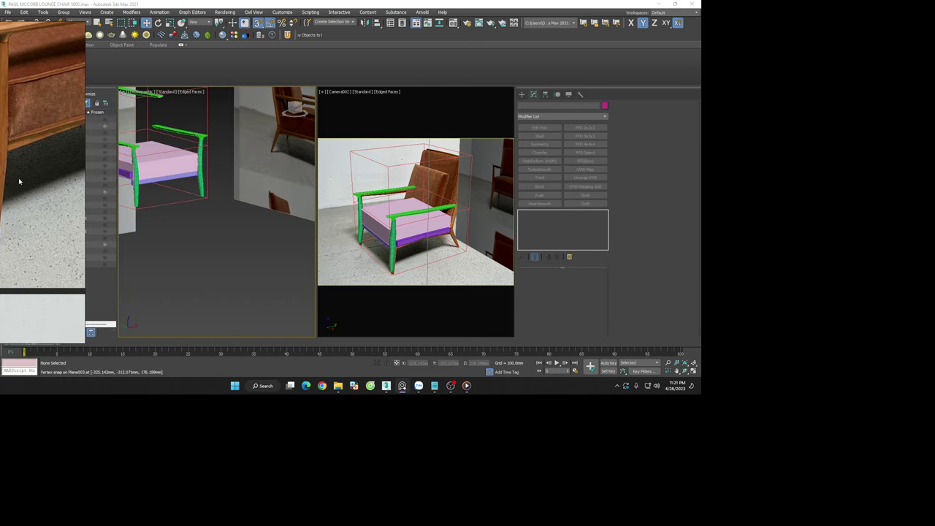
mouse_move(181, 191)
middle_mouse_down("alt")
mouse_move(168, 198)
mouse_move(246, 196)
mouse_move(190, 201)
middle_mouse_up("alt")
scroll(169, 197, "up", 3)
Maximize the viewport and orbit around the chair to inspect the seat from several angles
left_click(168, 197)
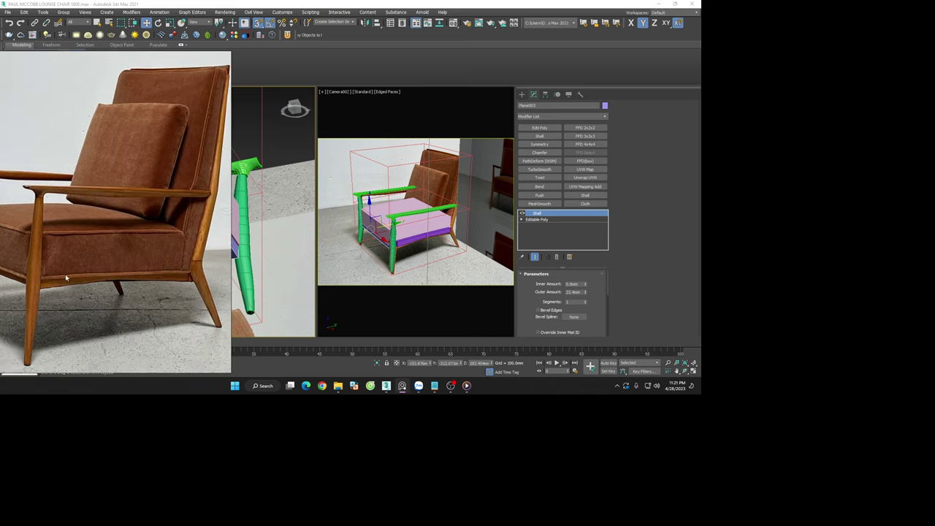
mouse_move(264, 260)
middle_mouse_down("alt")
mouse_move(281, 294)
mouse_move(251, 288)
middle_mouse_up("alt")
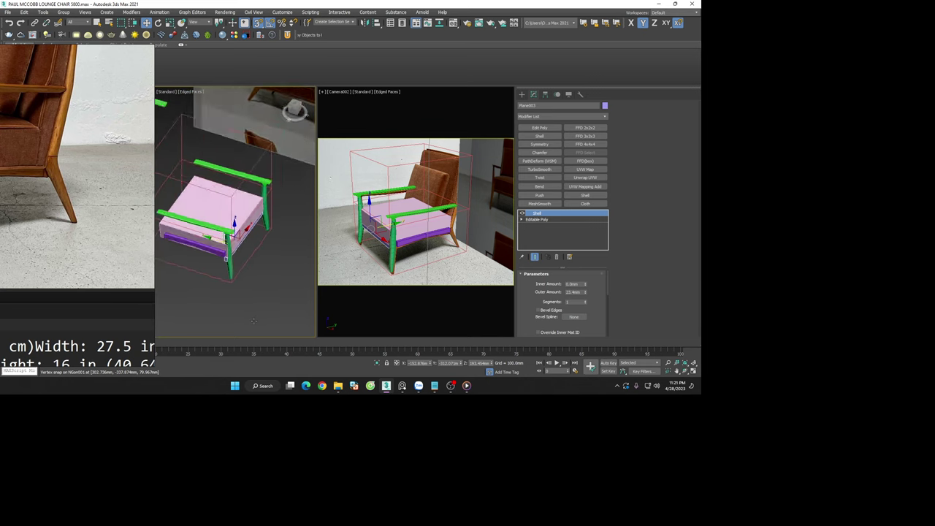
key("alt+w")
middle_click_drag(387, 281, 404, 270, "alt")
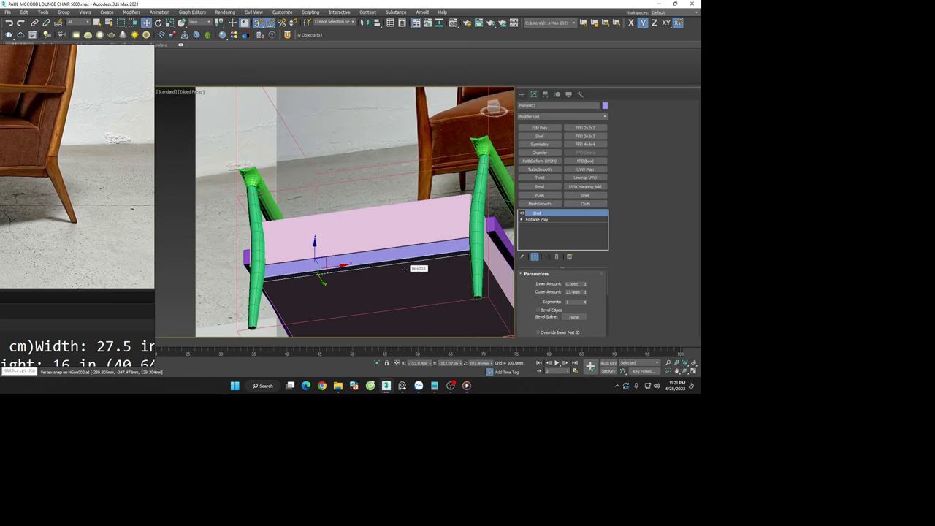
mouse_move(315, 249)
middle_mouse_down("alt")
mouse_move(437, 277)
mouse_move(405, 271)
mouse_move(379, 239)
mouse_move(192, 214)
middle_mouse_up("alt")
scroll(405, 272, "up", 3)
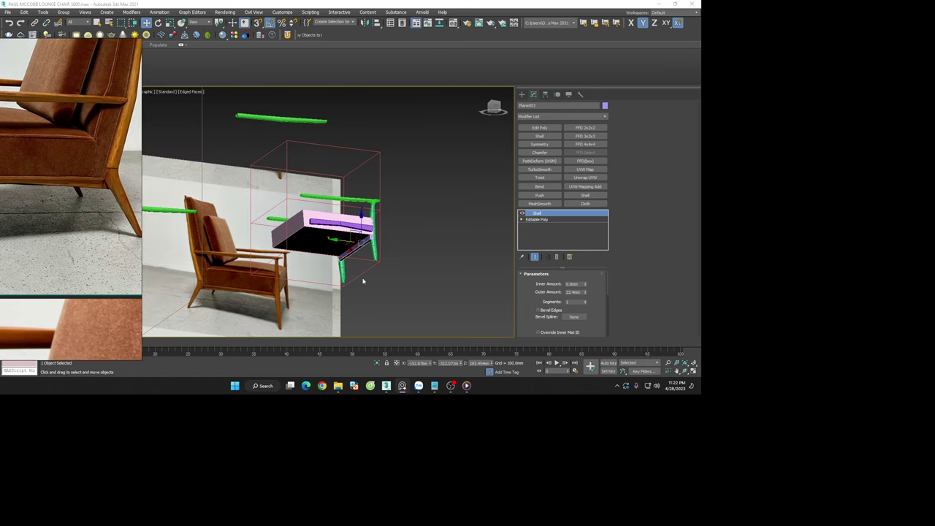
mouse_move(378, 292)
middle_mouse_down("alt")
mouse_move(347, 306)
mouse_move(334, 334)
mouse_move(345, 334)
middle_mouse_up("alt")
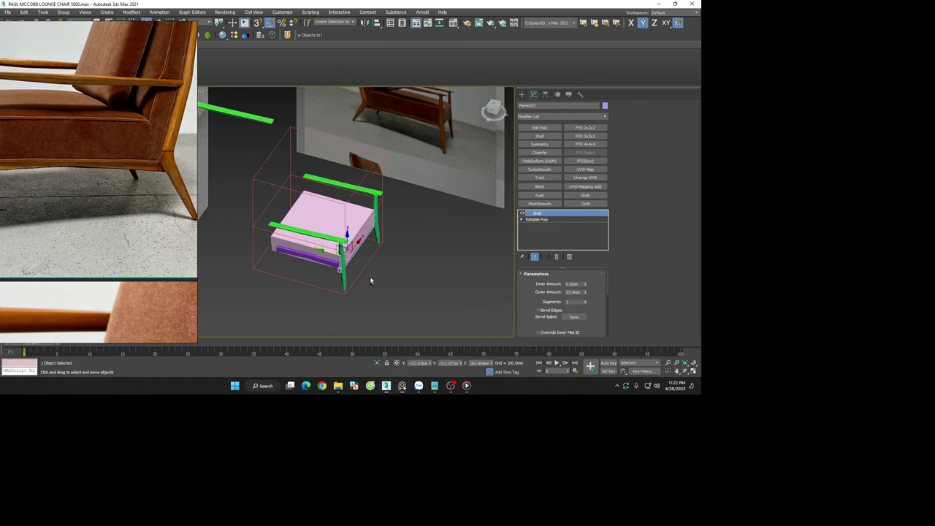
key("c")
mouse_move(388, 263)
middle_mouse_down("alt")
mouse_move(413, 263)
mouse_move(404, 273)
middle_mouse_up("alt")
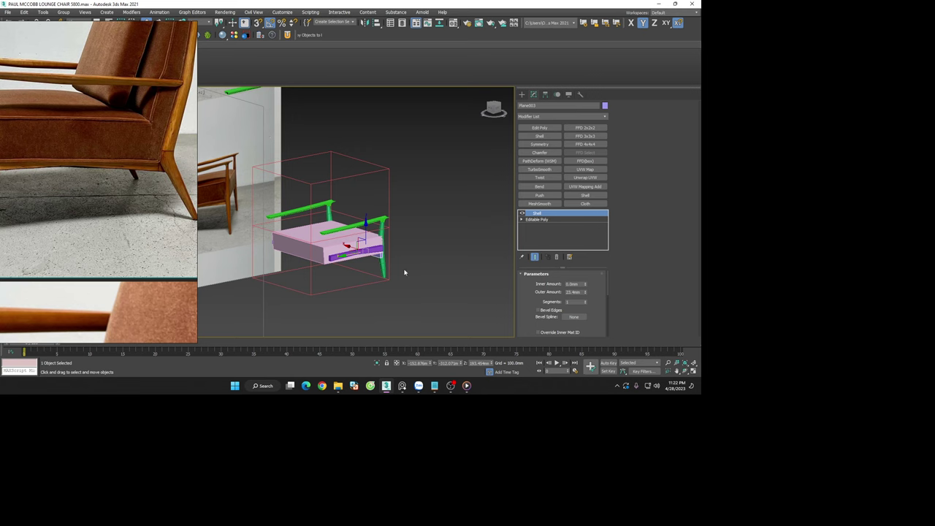
scroll(377, 266, "up", 5)
Move the purple seat-bottom piece Plane002 down and slide it sideways along X
left_click(357, 257)
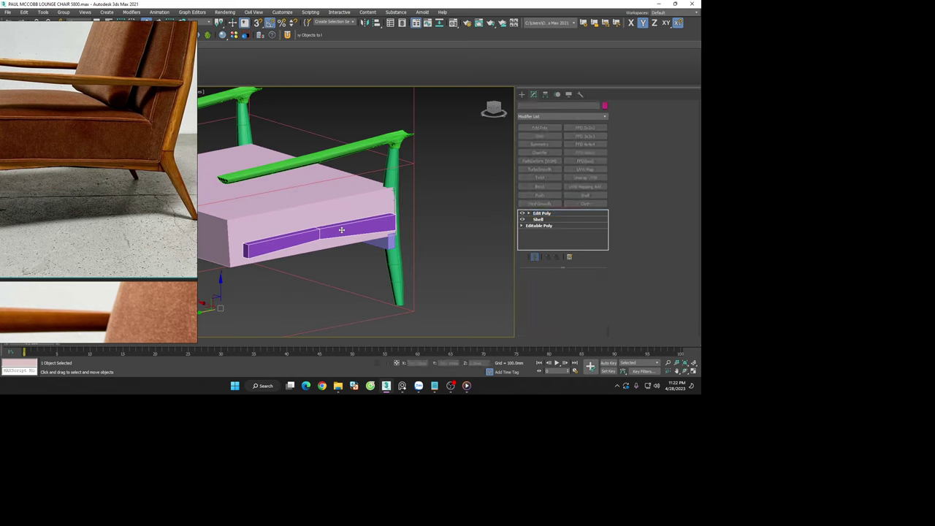
scroll(318, 259, "down", 4)
scroll(318, 259, "up", 3)
scroll(314, 252, "up", 3)
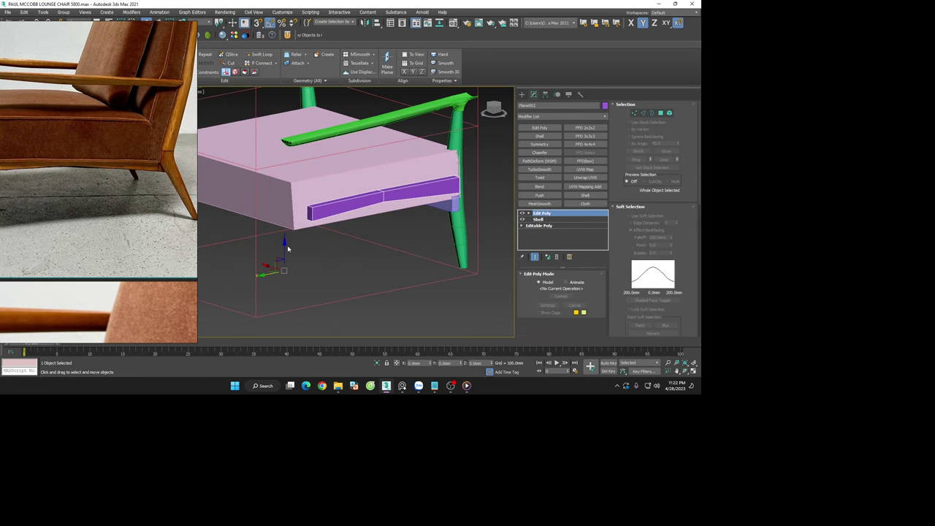
left_click_drag(288, 251, 279, 273)
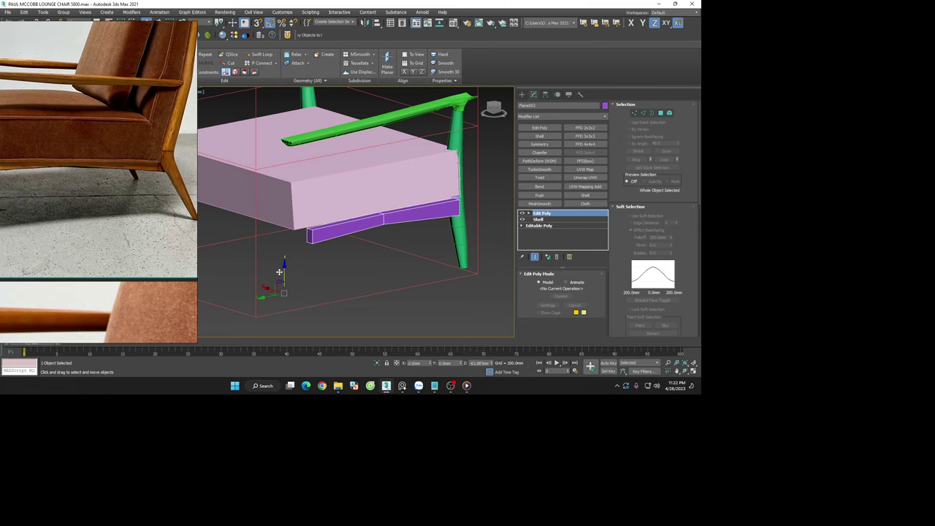
middle_click_drag(339, 272, 284, 298, "alt")
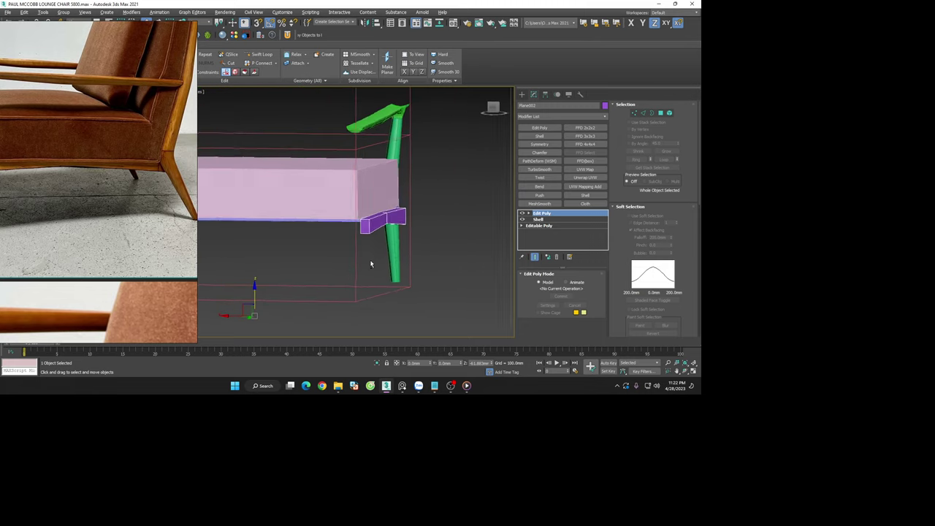
left_click_drag(238, 318, 226, 315)
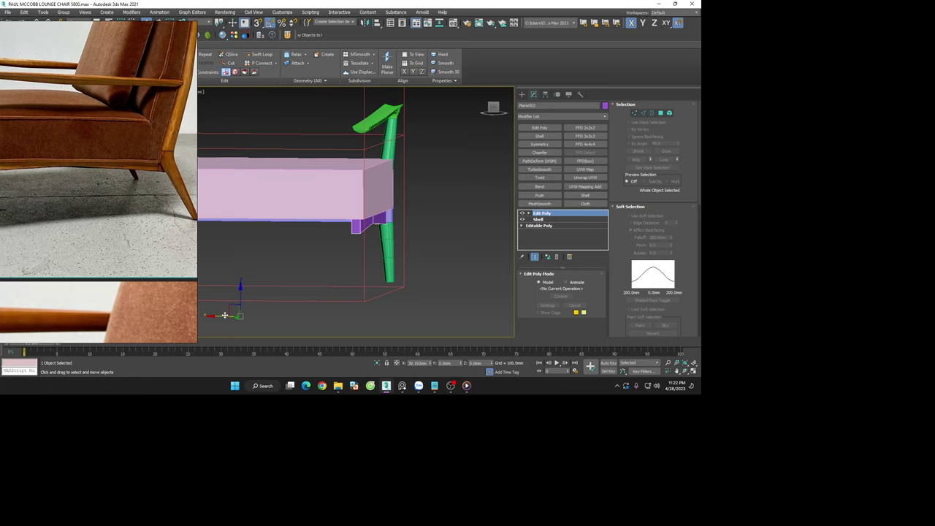
mouse_move(375, 296)
middle_mouse_down("alt")
mouse_move(346, 265)
mouse_move(351, 282)
middle_mouse_up("alt")
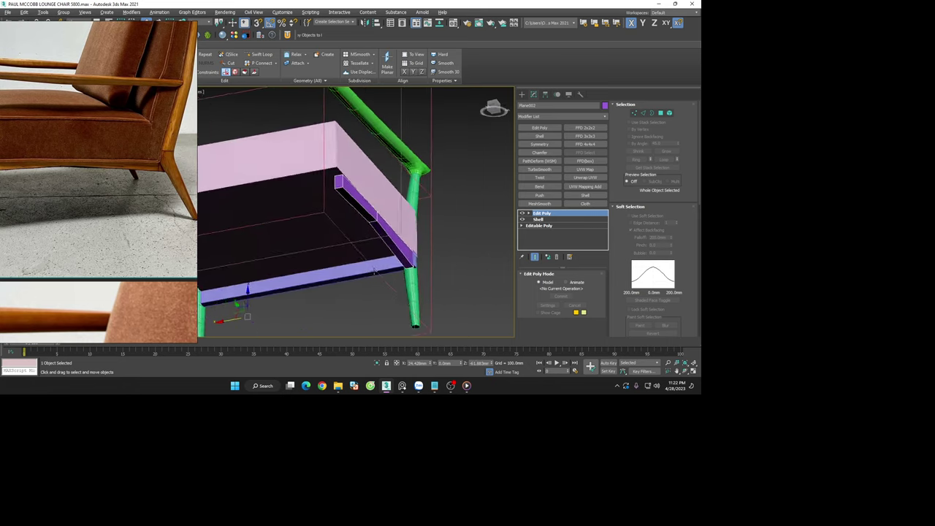
scroll(351, 282, "down", 5)
Reposition the reference photo window and reframe the view from above the seat
left_click(295, 235)
left_click(294, 236)
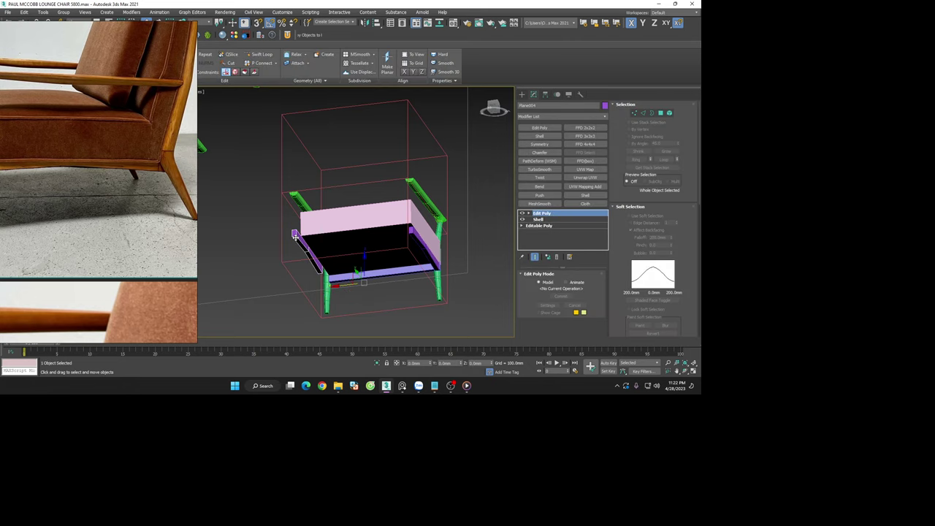
left_click(297, 240)
scroll(372, 237, "down", 2)
middle_click_drag(373, 237, 365, 278, "alt")
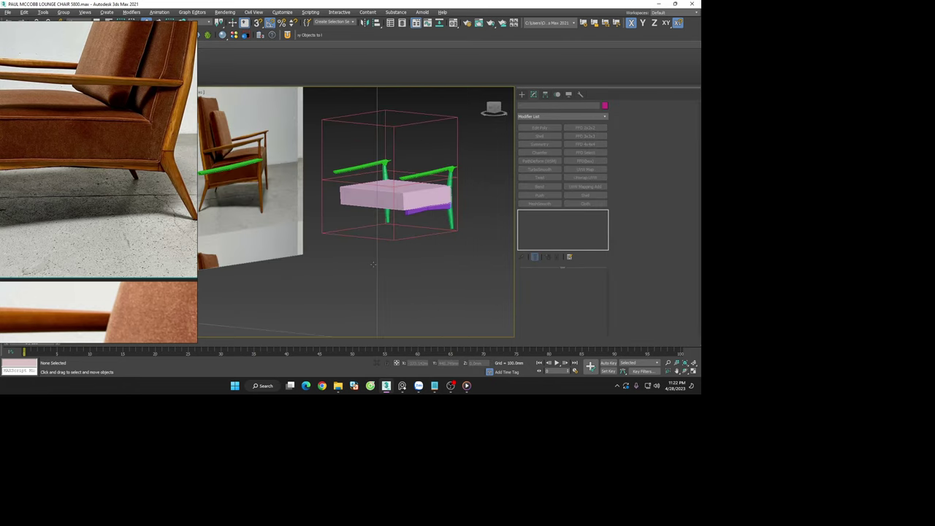
left_click_drag(128, 169, 174, 176)
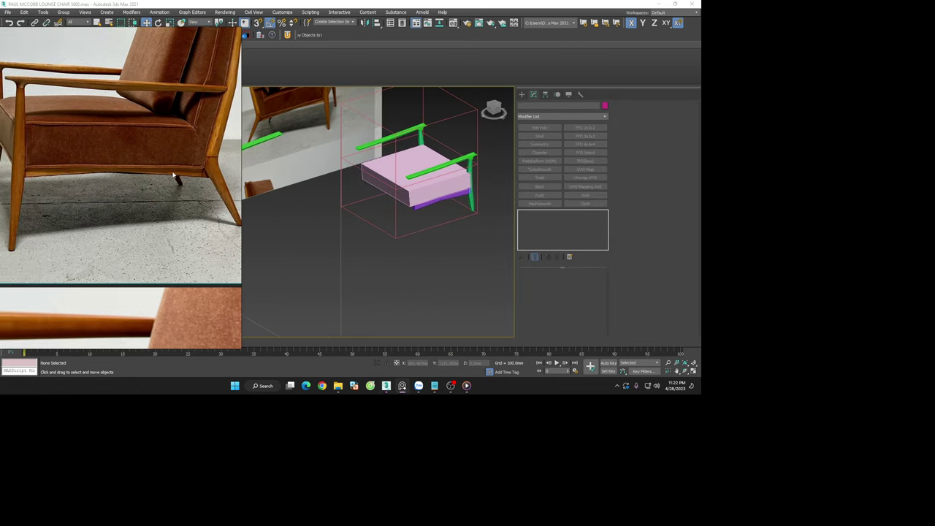
scroll(434, 223, "up", 3)
scroll(439, 216, "down", 2)
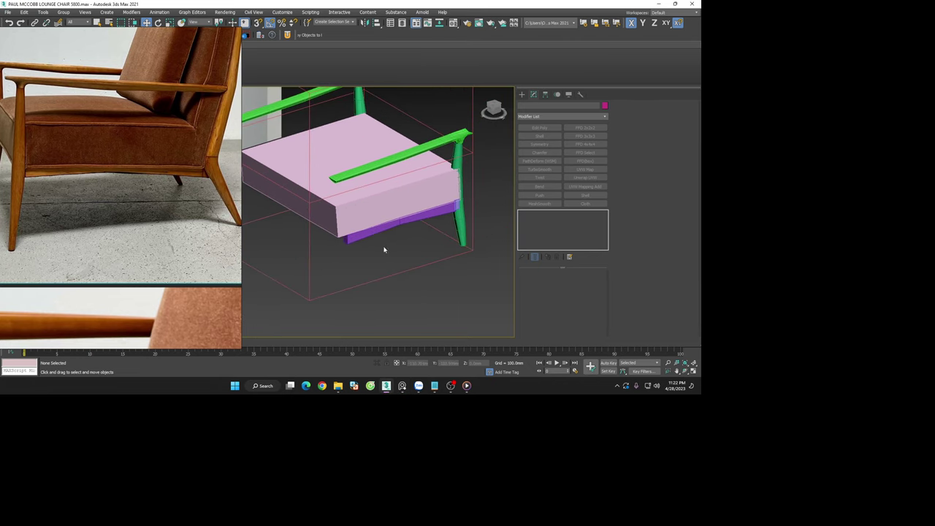
scroll(385, 249, "up", 2)
left_click(454, 199)
middle_click_drag(454, 199, 413, 187, "alt")
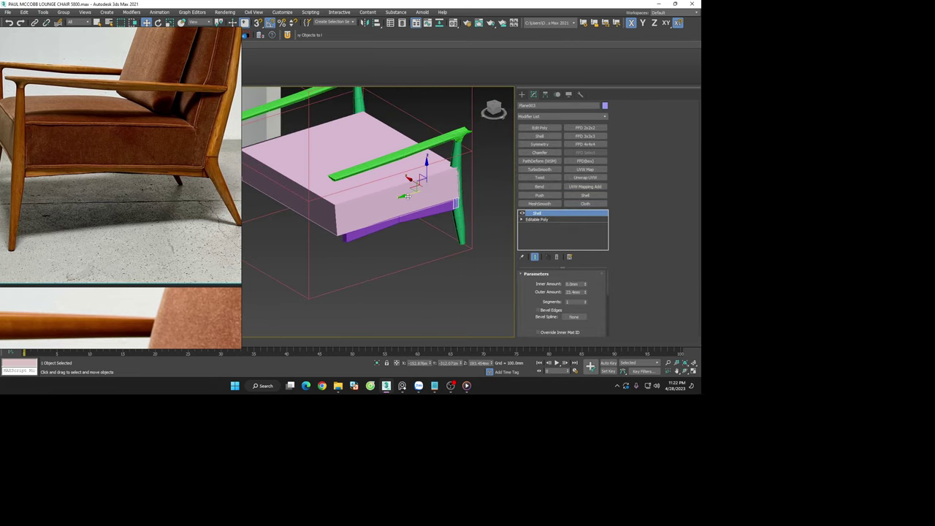
Shift-drag the thin seat-edge strip along Y to create an instanced copy, Plane004
left_click(290, 227)
left_click_drag(290, 227, 336, 254, "shift")
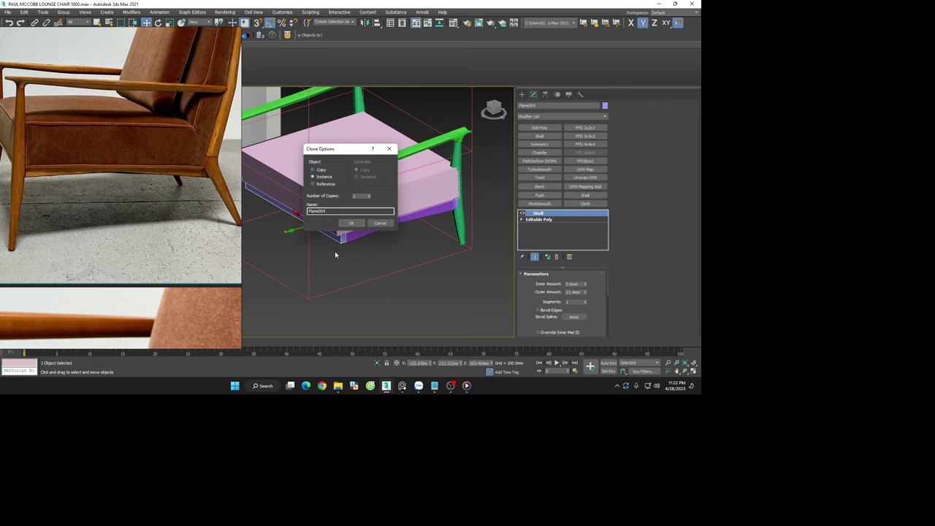
left_click(350, 224)
left_click(375, 251)
scroll(379, 256, "down", 3)
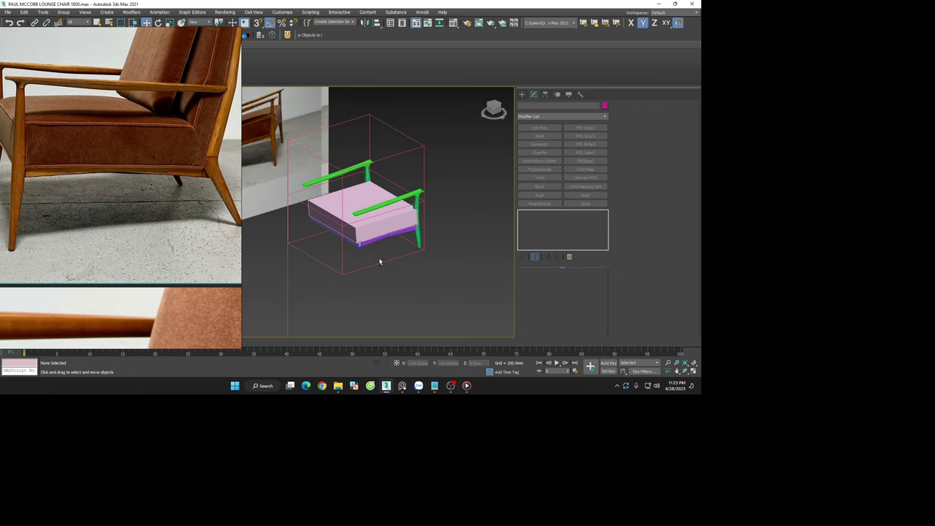
middle_click_drag(380, 259, 406, 228, "alt")
scroll(405, 229, "up", 3)
left_click(383, 236)
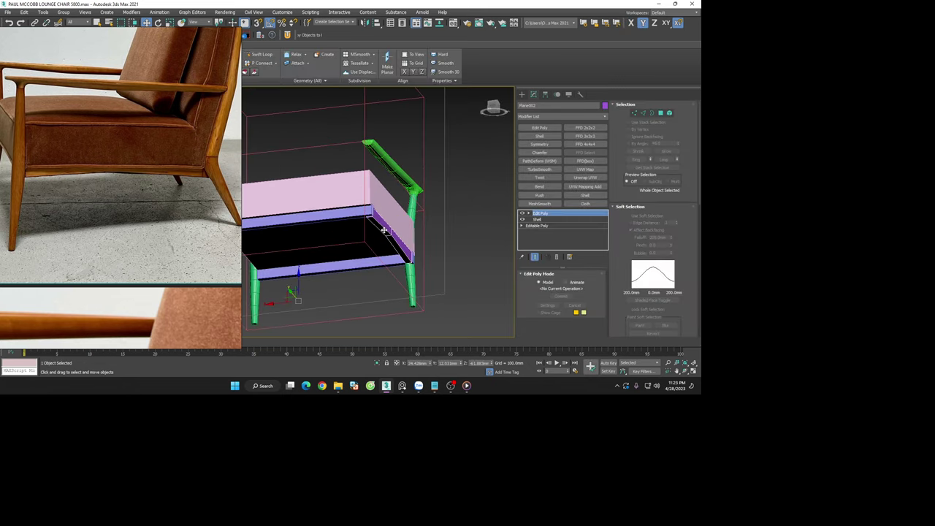
middle_click_drag(398, 247, 427, 262, "alt")
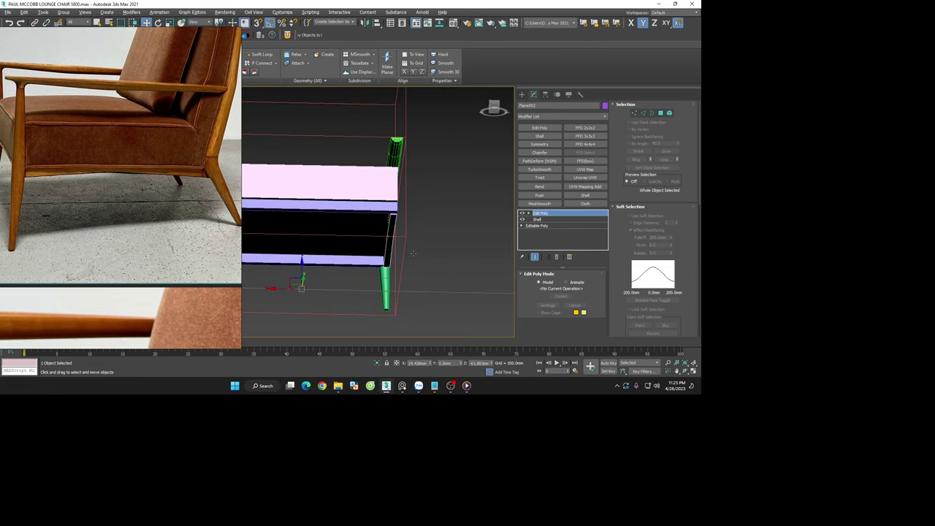
scroll(427, 262, "down", 2)
Align the seat trim's pivot to Box001 with Affect Pivot Only
left_click(546, 95)
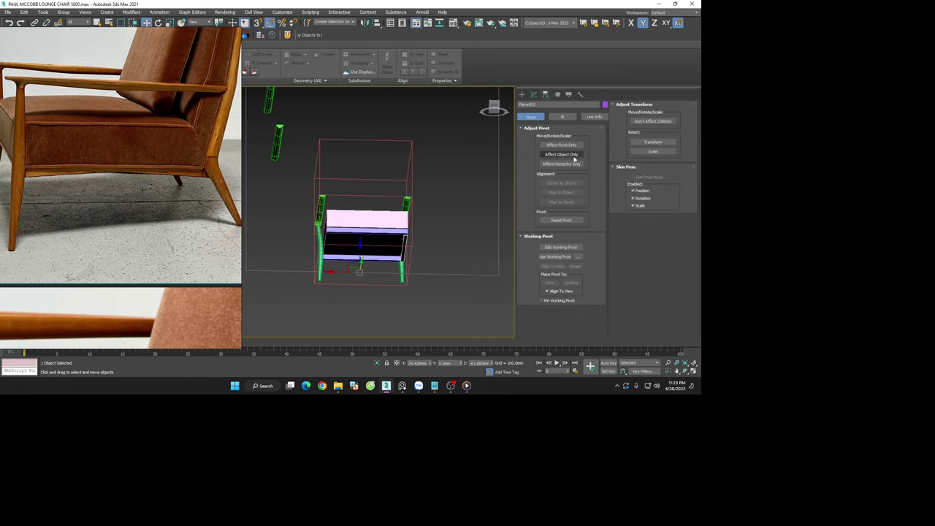
left_click(571, 156)
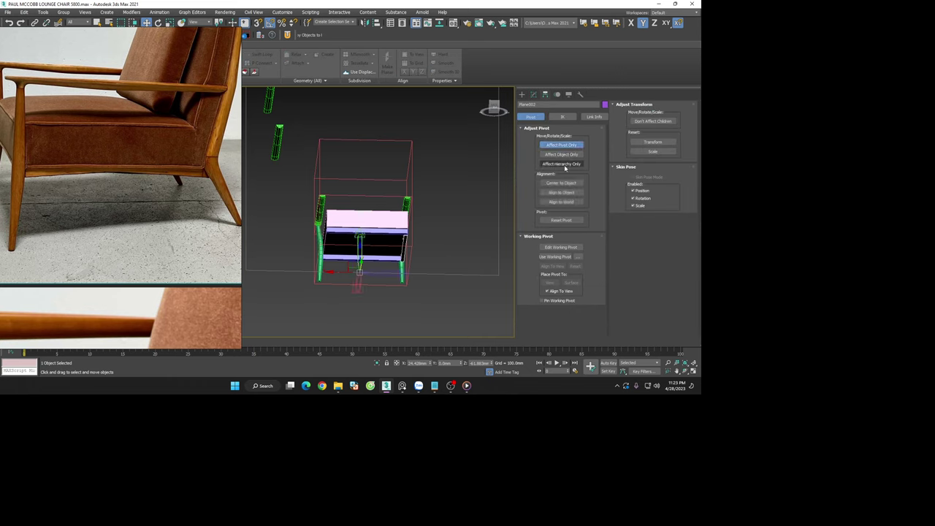
left_click(378, 24)
left_click(379, 141)
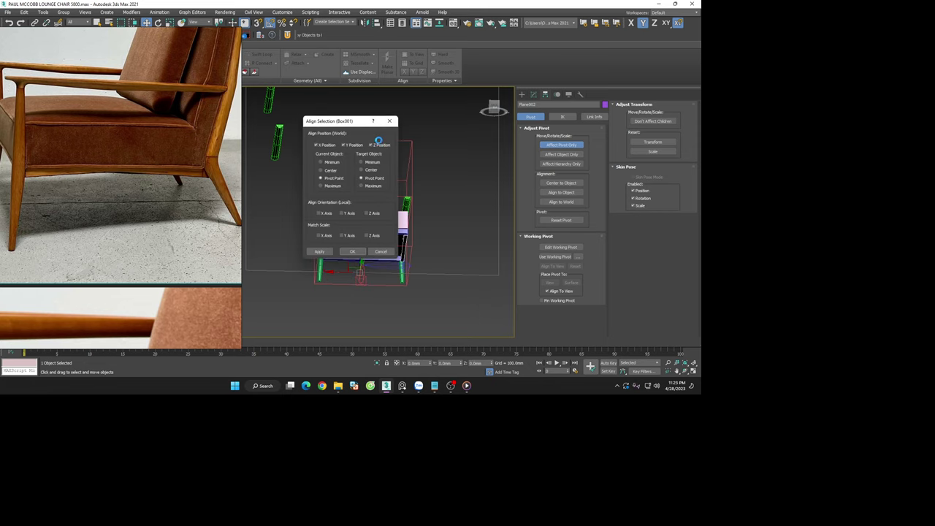
left_click(351, 251)
left_click(422, 261)
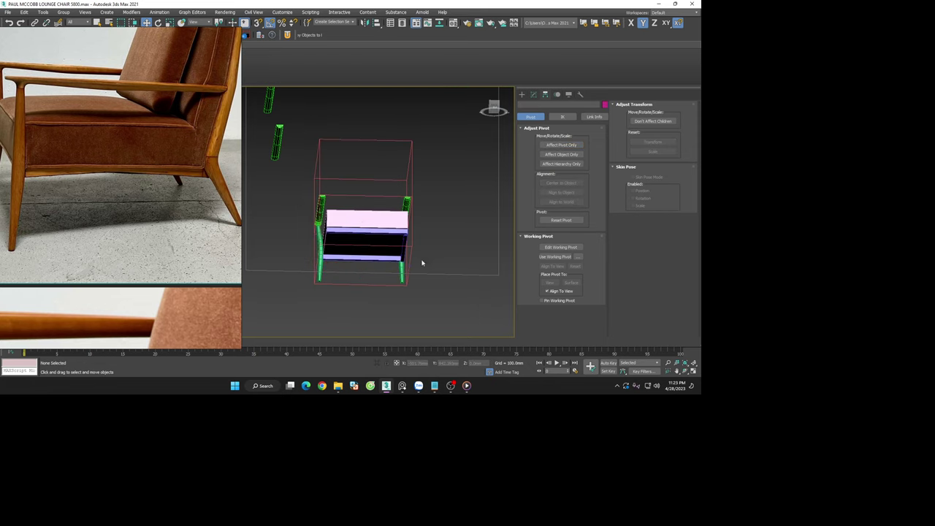
Clone the seat trim as Plane005 and frame it in Top view
scroll(402, 233, "up", 4)
left_click(402, 233)
scroll(402, 234, "down", 3)
scroll(443, 236, "down", 1)
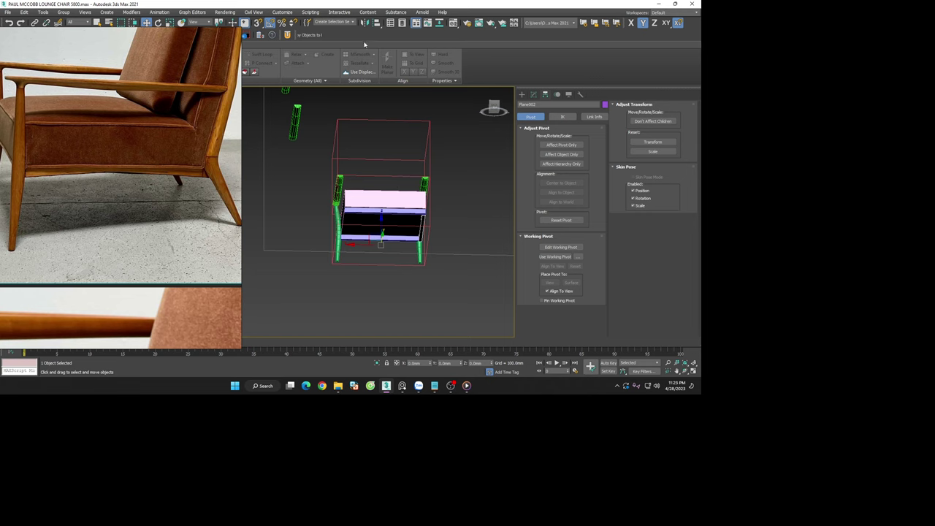
key("ctrl+v")
left_click(351, 247)
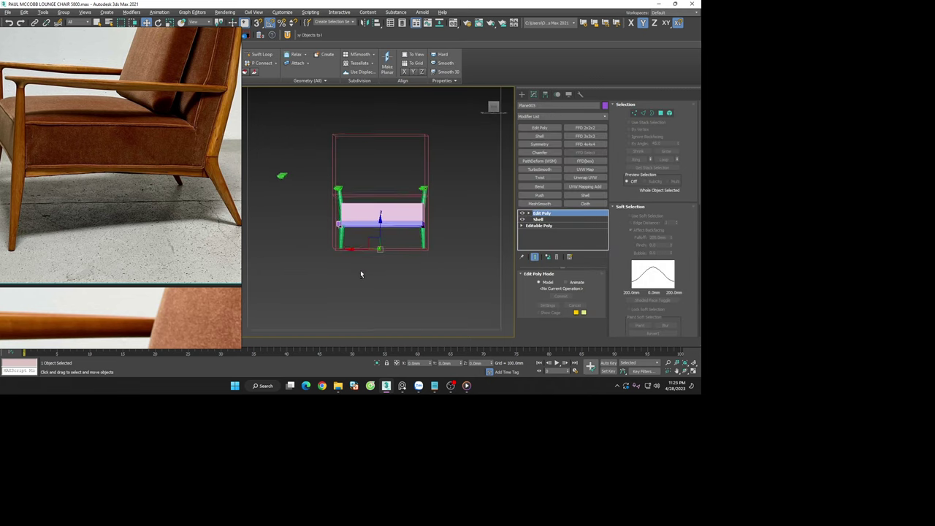
mouse_move(360, 274)
middle_mouse_down("alt")
mouse_move(366, 263)
mouse_move(359, 284)
mouse_move(380, 305)
middle_mouse_up("alt")
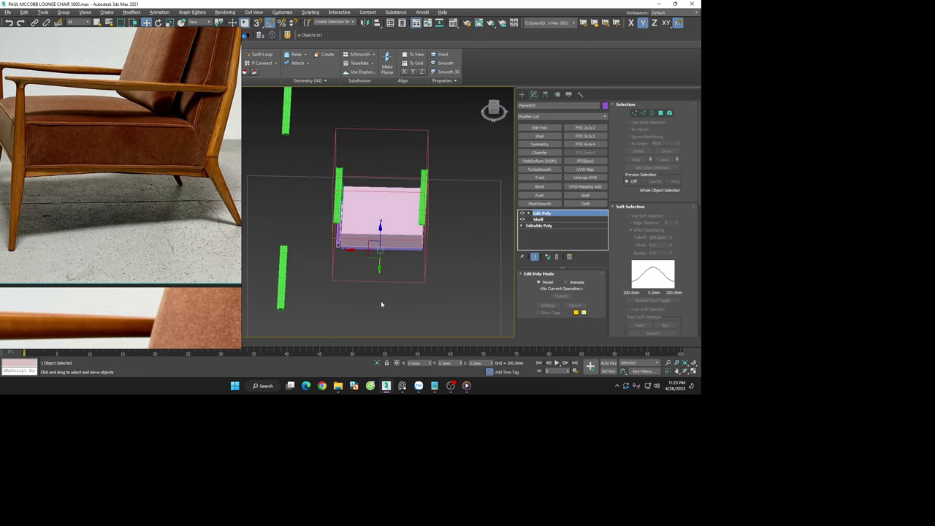
key("t")
key("z")
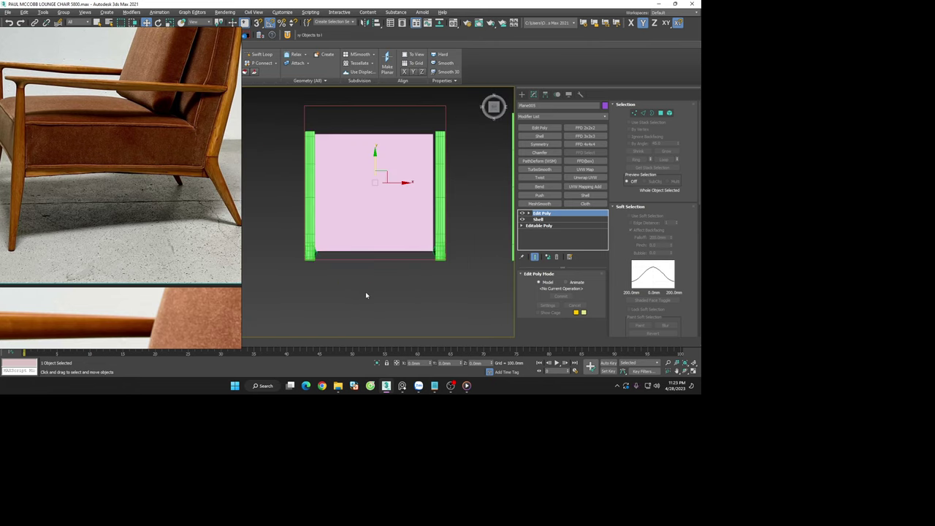
Select the seat box Box003 and turn on Midpoint snapping in the snap settings
left_click(387, 220)
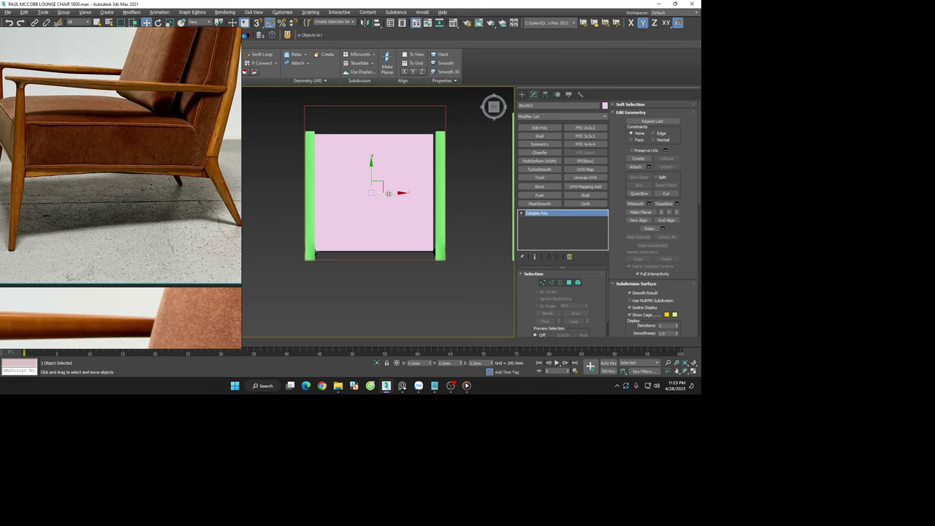
key("s")
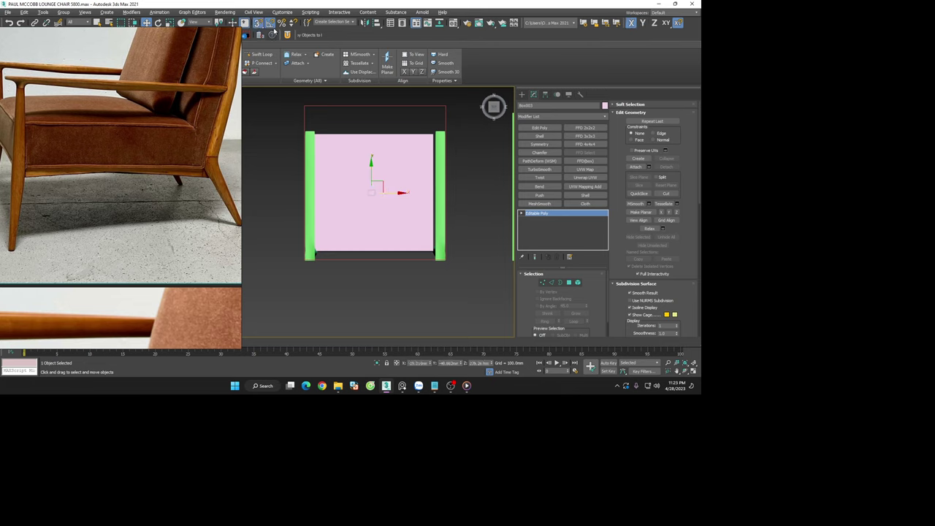
right_click(271, 24)
left_click(304, 152)
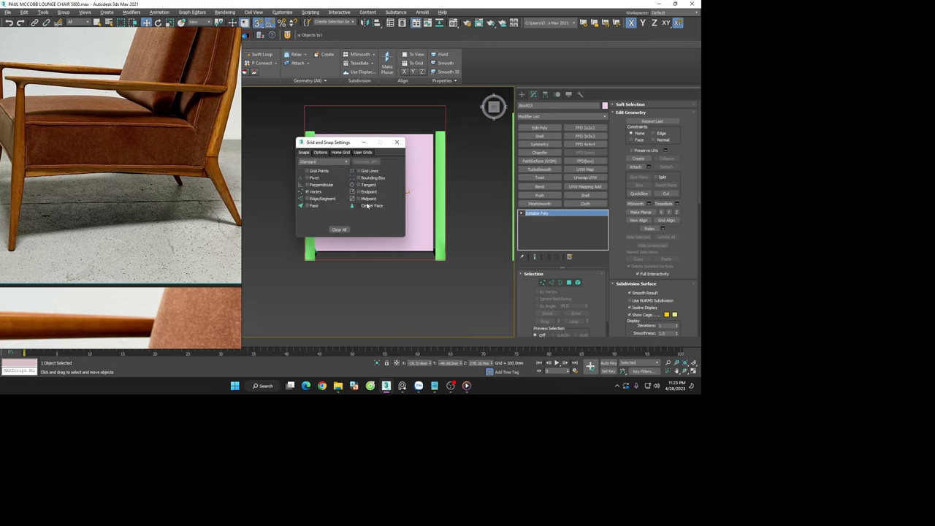
left_click(397, 142)
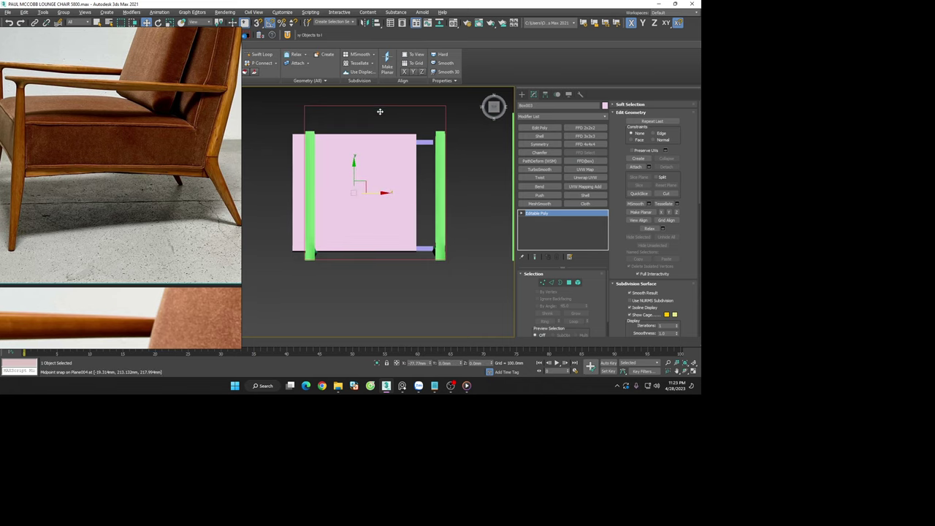
middle_click_drag(397, 160, 485, 199, "alt")
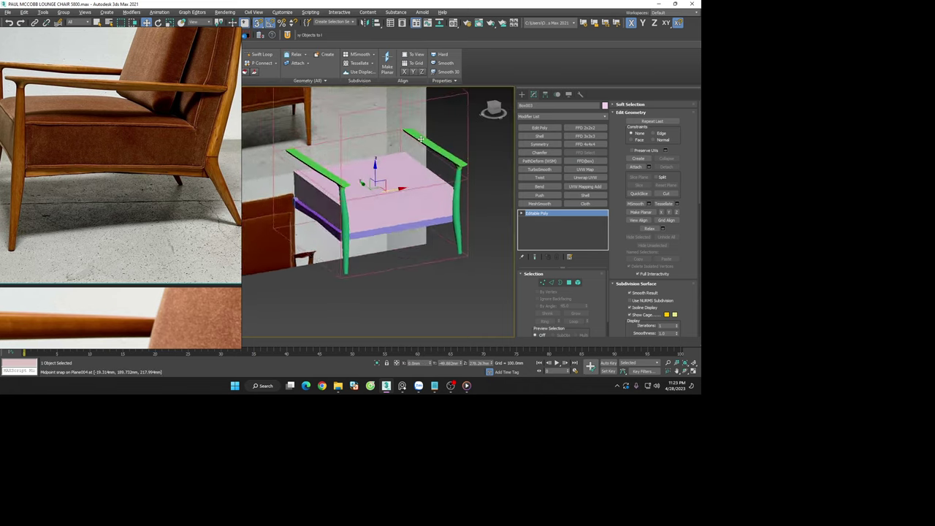
left_click(415, 246)
Select Plane002 with Move and snapping active, then bring up Save File As
scroll(415, 245, "up", 5)
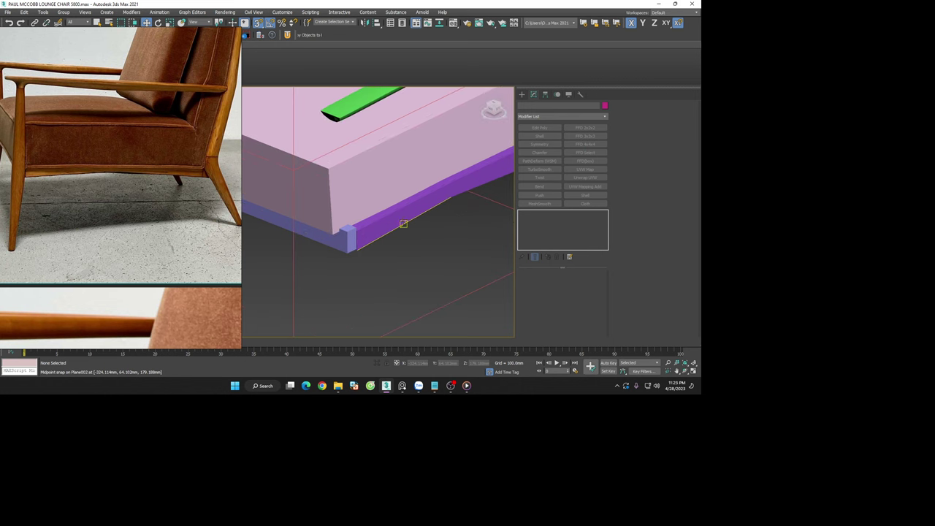
scroll(402, 227, "down", 5)
left_click(401, 227)
mouse_move(402, 227)
middle_mouse_down("alt")
mouse_move(434, 173)
mouse_move(427, 224)
middle_mouse_up("alt")
scroll(429, 212, "up", 5)
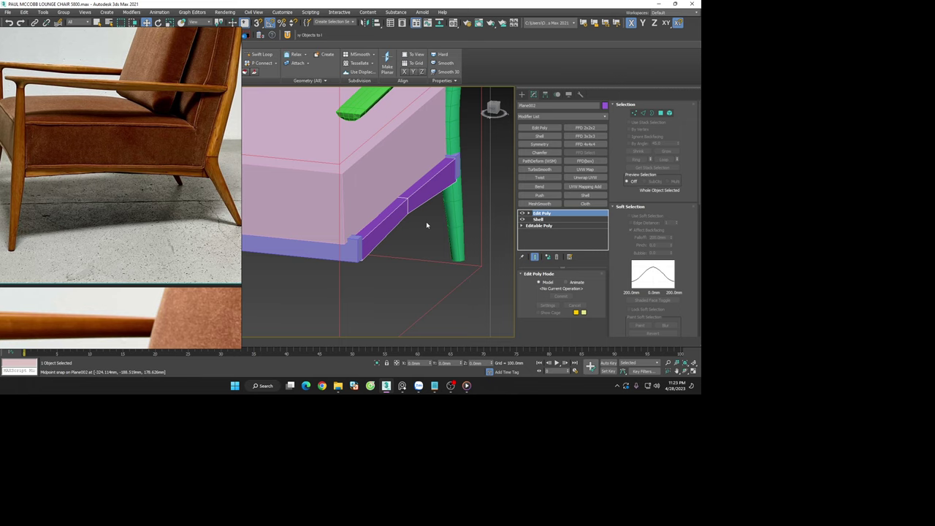
left_click(420, 214)
key("s")
scroll(414, 199, "down", 6)
scroll(413, 225, "up", 3)
scroll(402, 234, "up", 3)
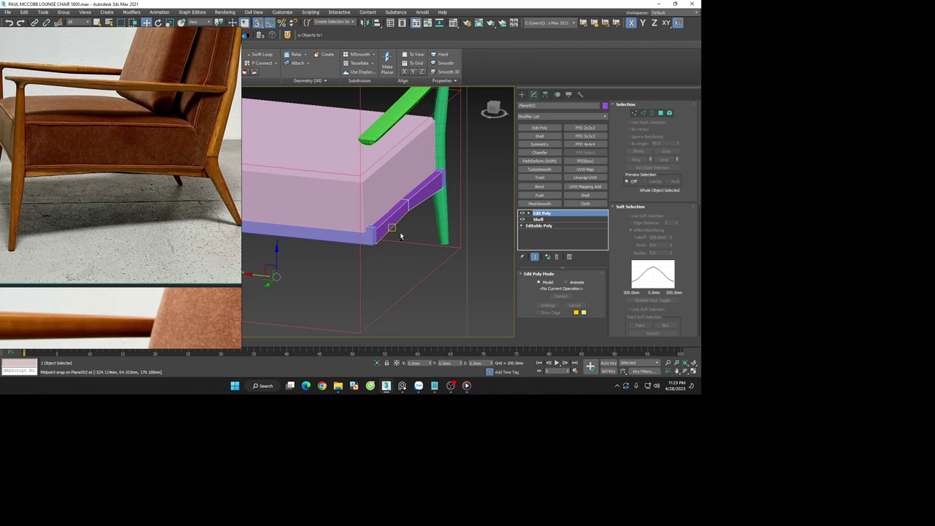
key("ctrl+shift+s")
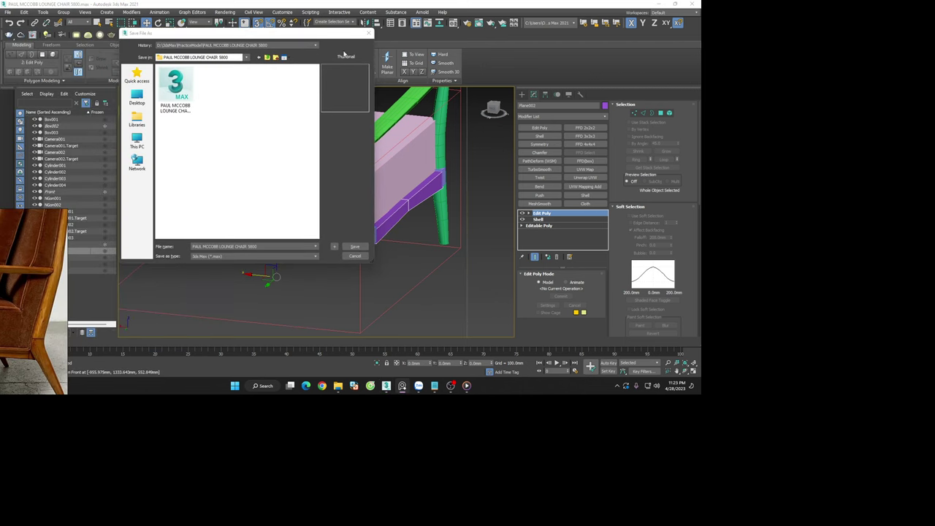
Cancel the save and center the purple rail's pivot on the rail
left_click(367, 33)
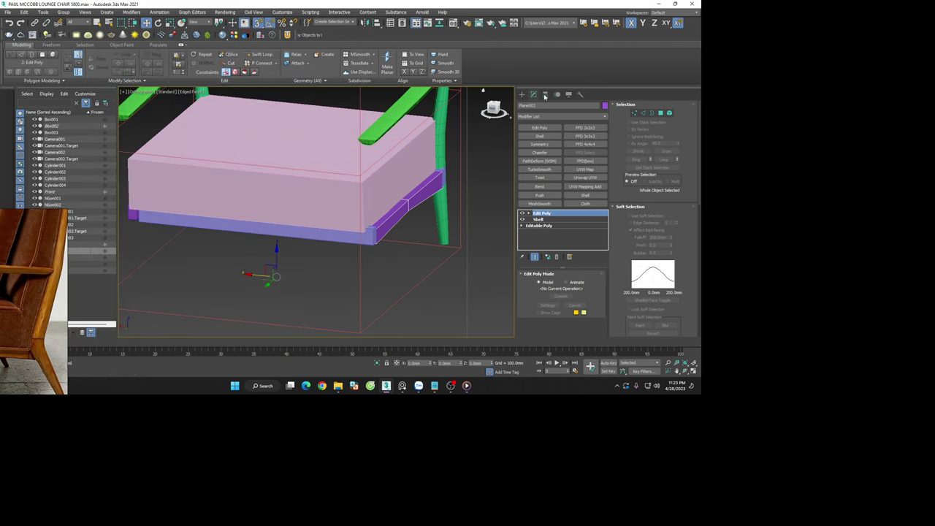
left_click(545, 96)
left_click(564, 150)
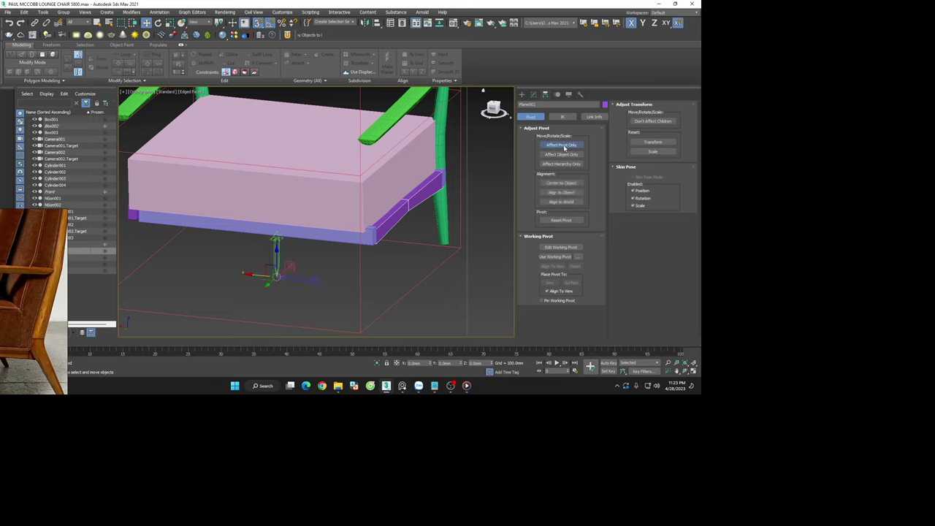
left_click(563, 146)
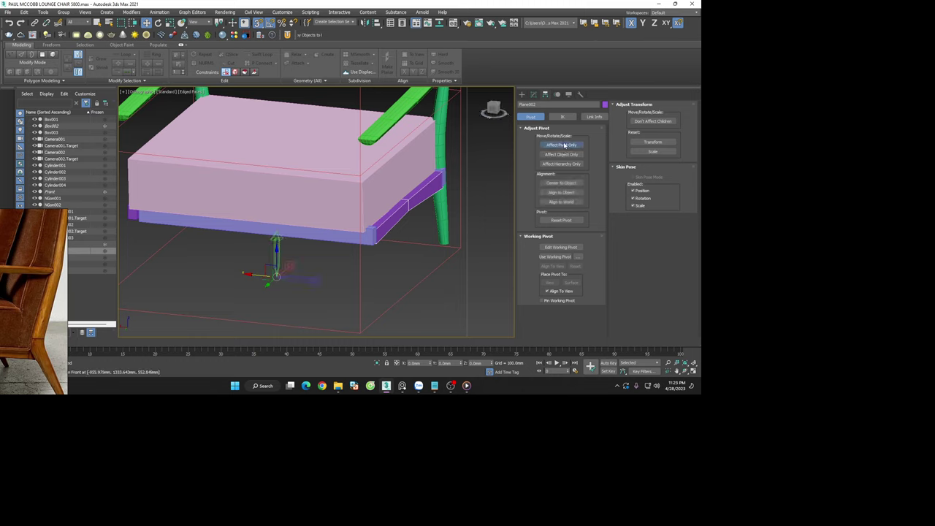
left_click(567, 182)
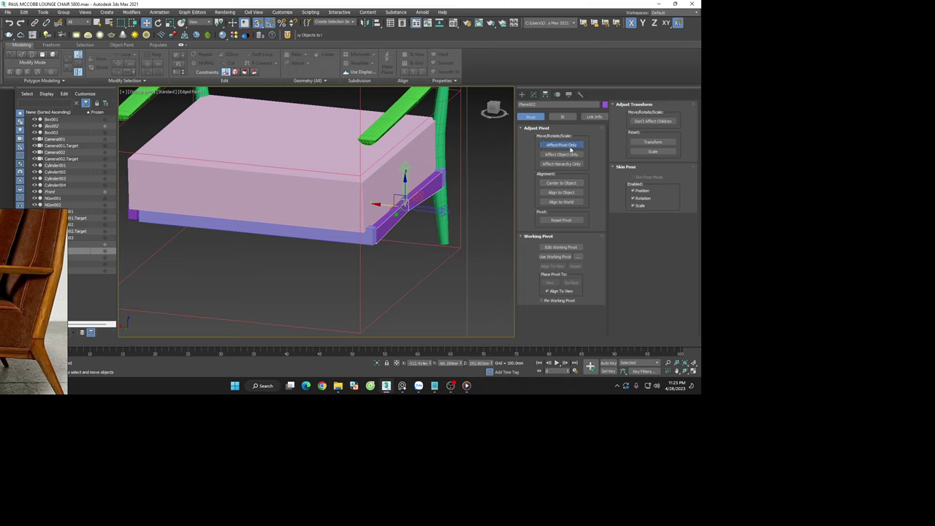
Slide the purple rail under the seat and clone a copy against the left leg
scroll(418, 214, "up", 3)
left_click_drag(363, 206, 360, 204)
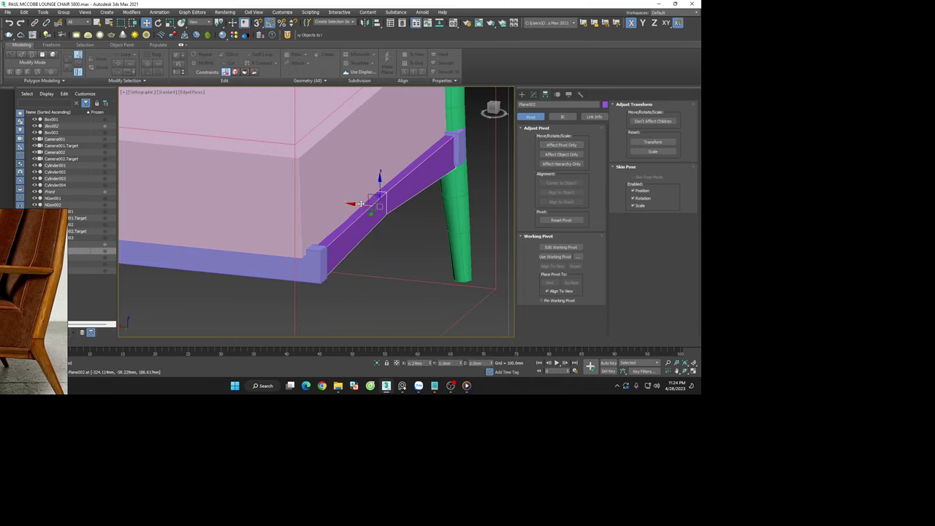
middle_click_drag(360, 204, 406, 213, "alt")
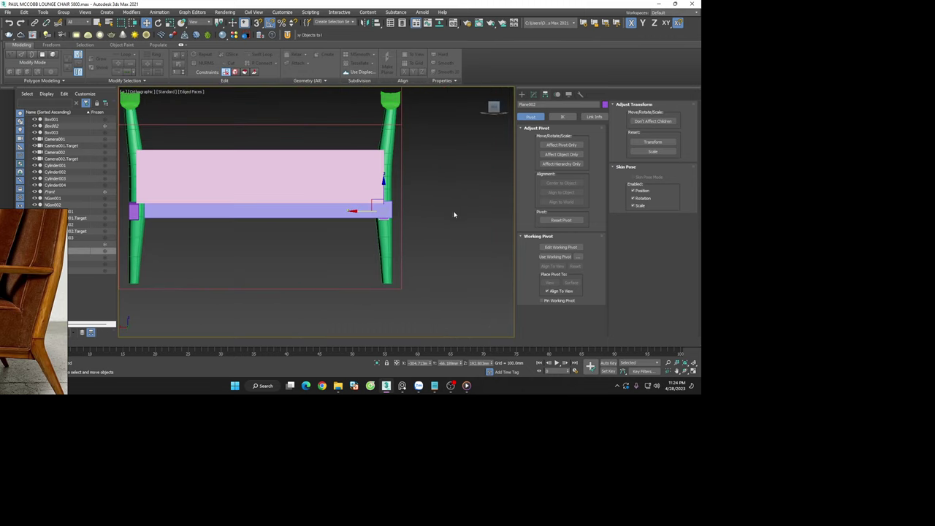
scroll(418, 224, "down", 3)
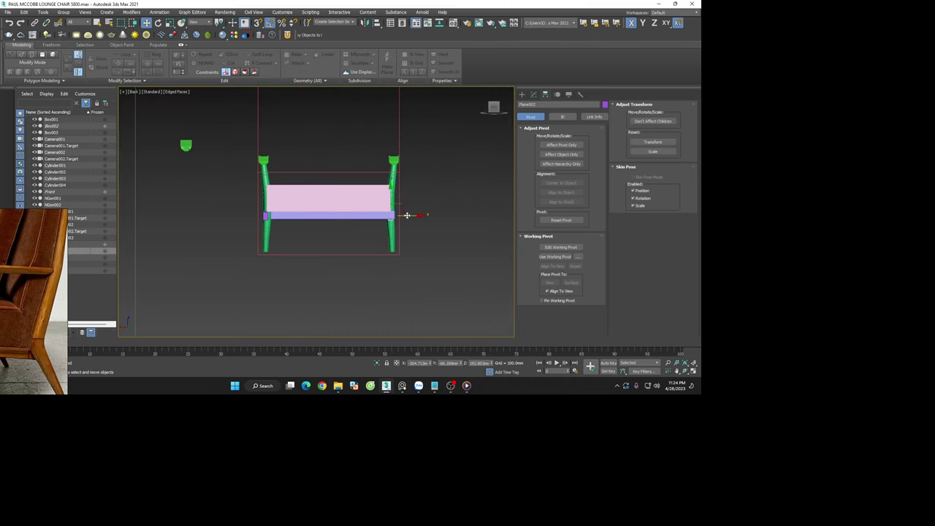
left_click_drag(407, 214, 299, 212)
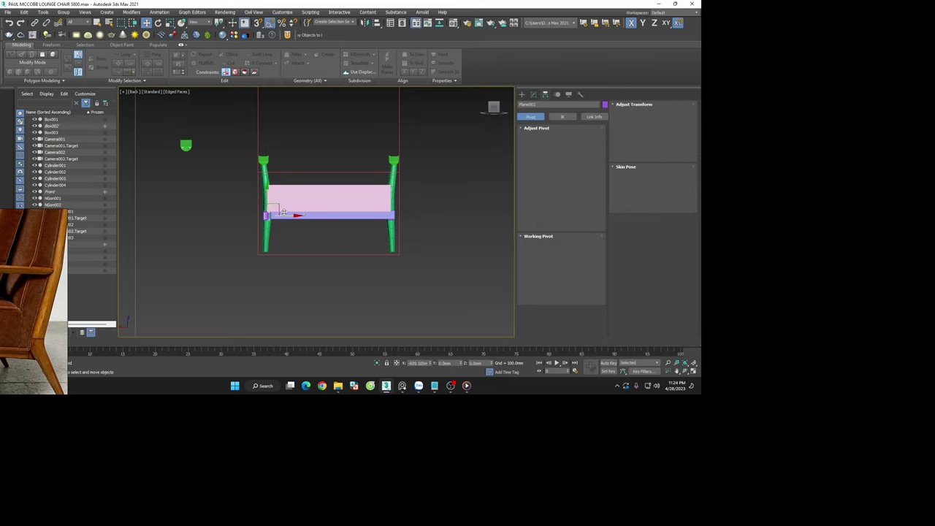
left_click_drag(283, 212, 284, 214, "shift")
left_click(352, 223)
scroll(278, 219, "up", 5)
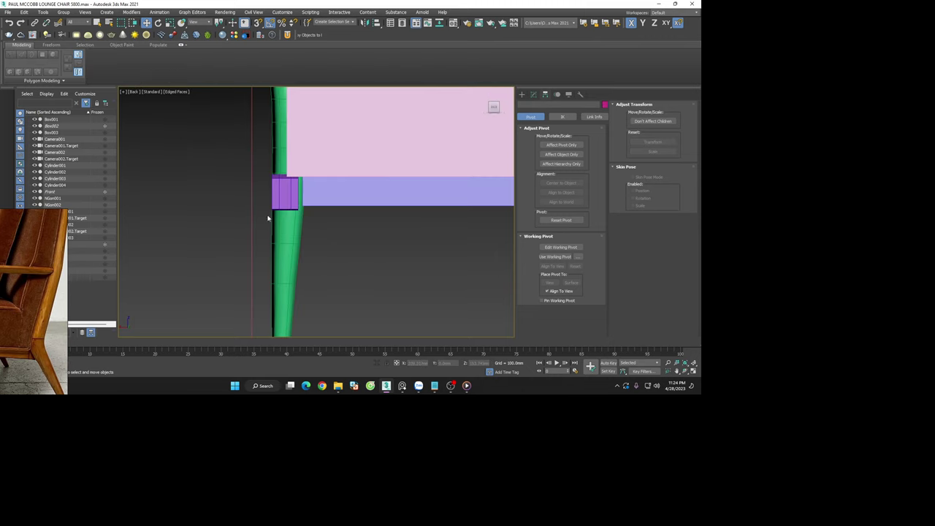
scroll(271, 205, "up", 2)
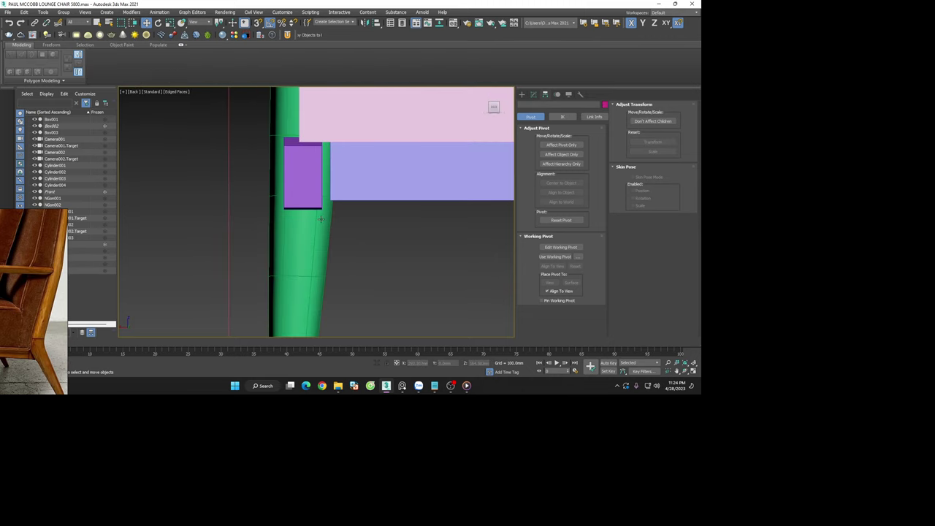
scroll(323, 238, "down", 4)
scroll(350, 252, "down", 4)
middle_click_drag(393, 262, 389, 298, "alt")
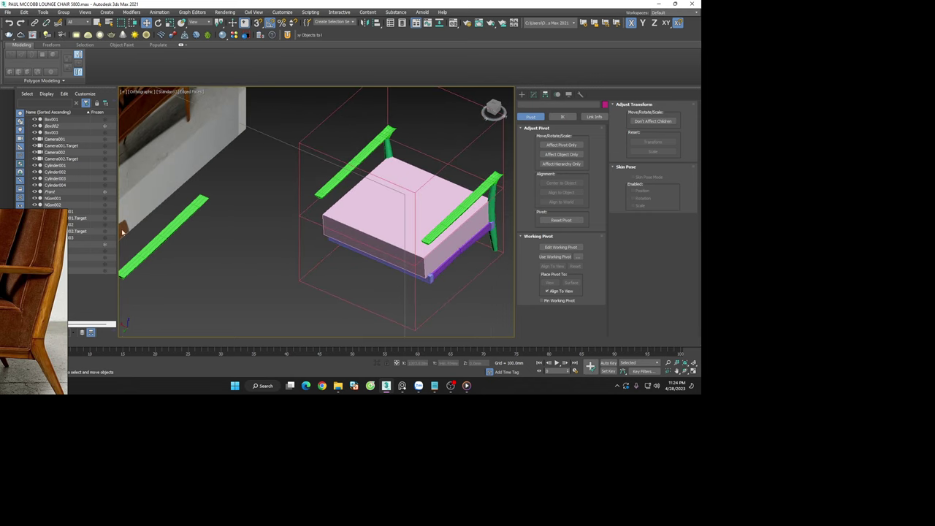
Zoom and pan through the chair photos to study the legs and backrest
left_click(66, 224)
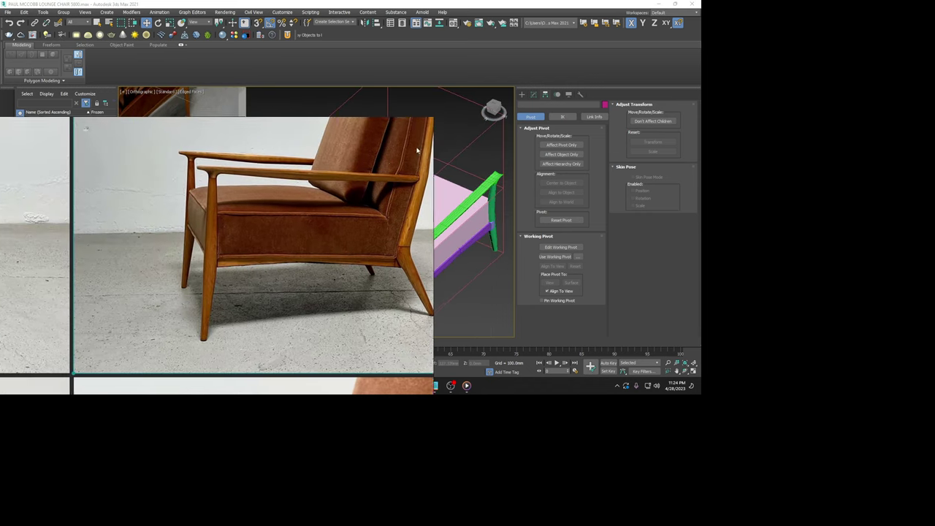
scroll(391, 248, "down", 2)
scroll(362, 245, "down", 1)
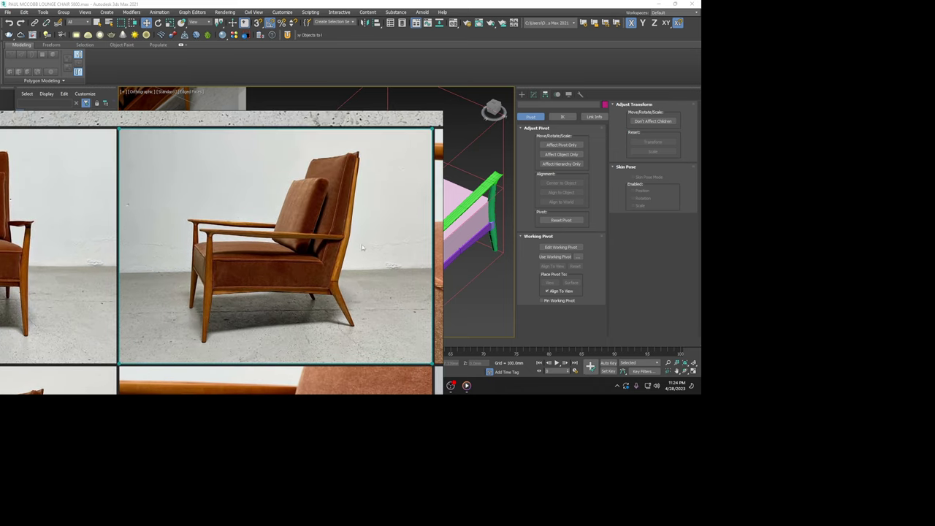
scroll(365, 176, "up", 2)
scroll(349, 164, "up", 3)
scroll(355, 179, "down", 3)
scroll(358, 203, "down", 2)
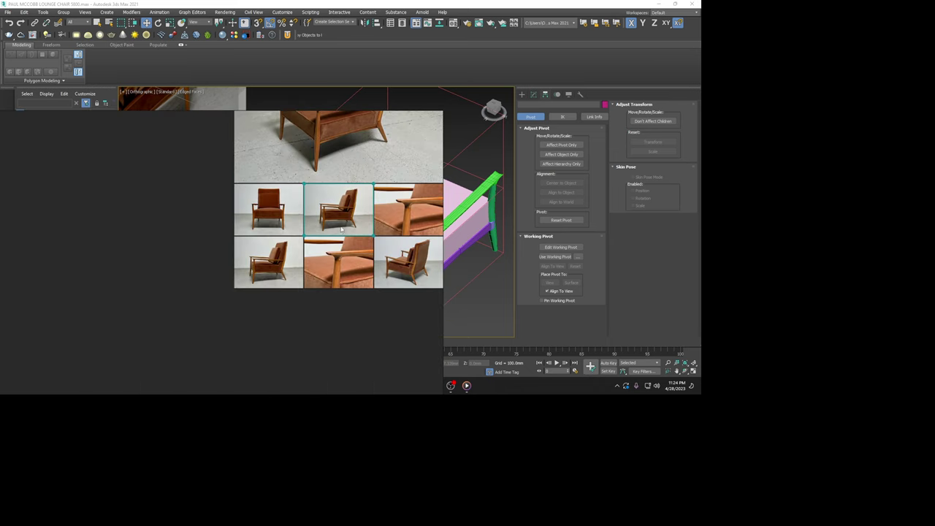
scroll(348, 229, "up", 1)
scroll(355, 227, "down", 2)
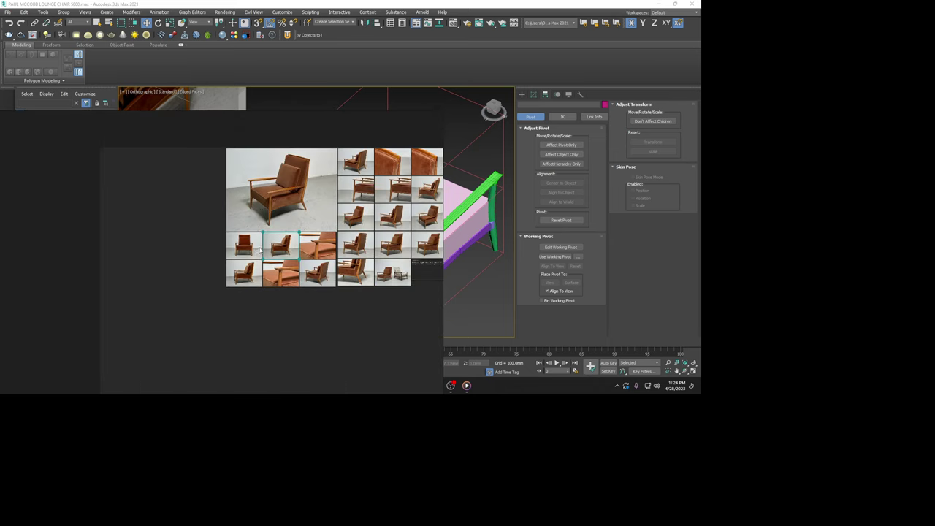
scroll(362, 223, "down", 1)
scroll(370, 221, "up", 4)
scroll(365, 216, "down", 1)
scroll(354, 204, "up", 1)
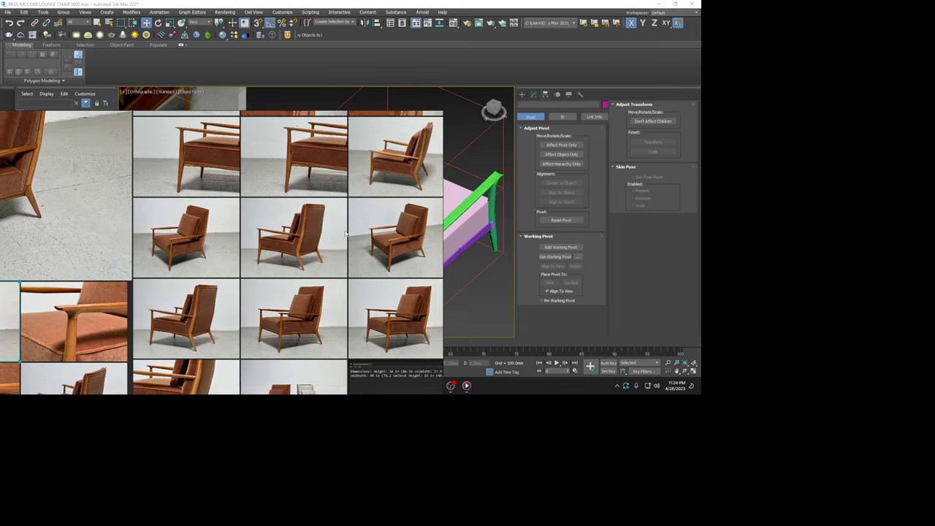
scroll(340, 191, "up", 1)
scroll(327, 181, "up", 2)
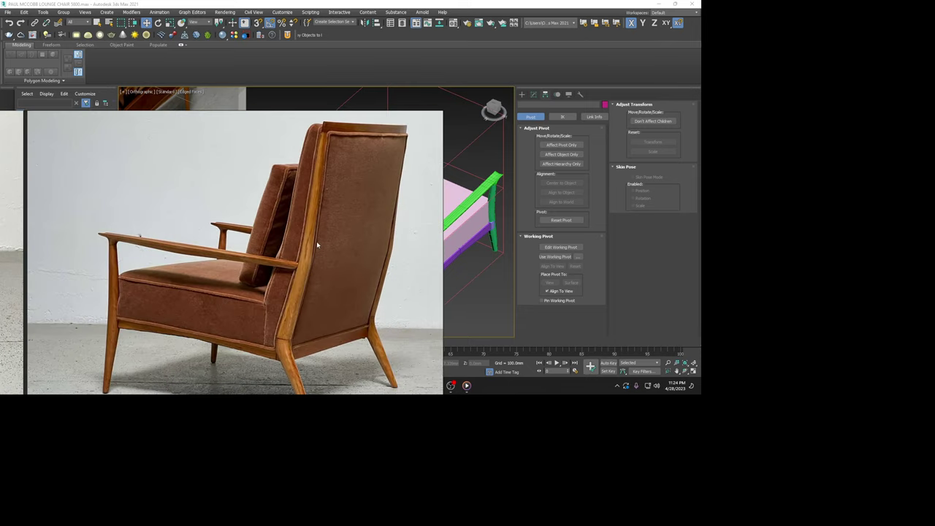
scroll(317, 314, "up", 2)
scroll(317, 316, "up", 2)
scroll(320, 317, "up", 1)
scroll(321, 317, "up", 1)
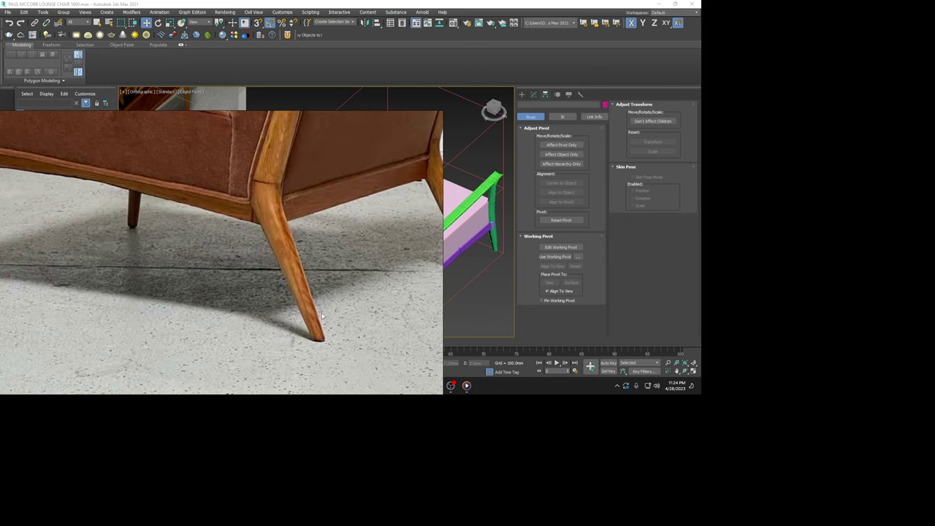
left_click_drag(320, 244, 269, 277)
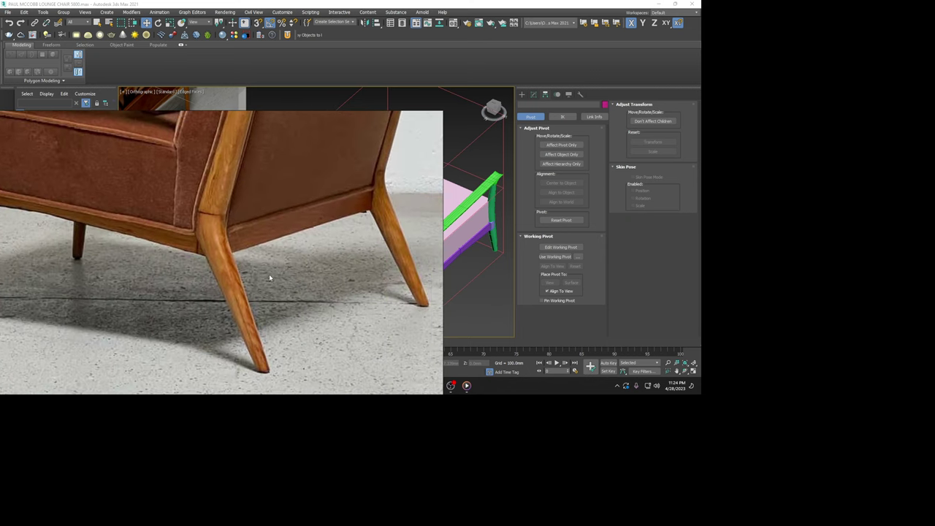
scroll(275, 274, "down", 2)
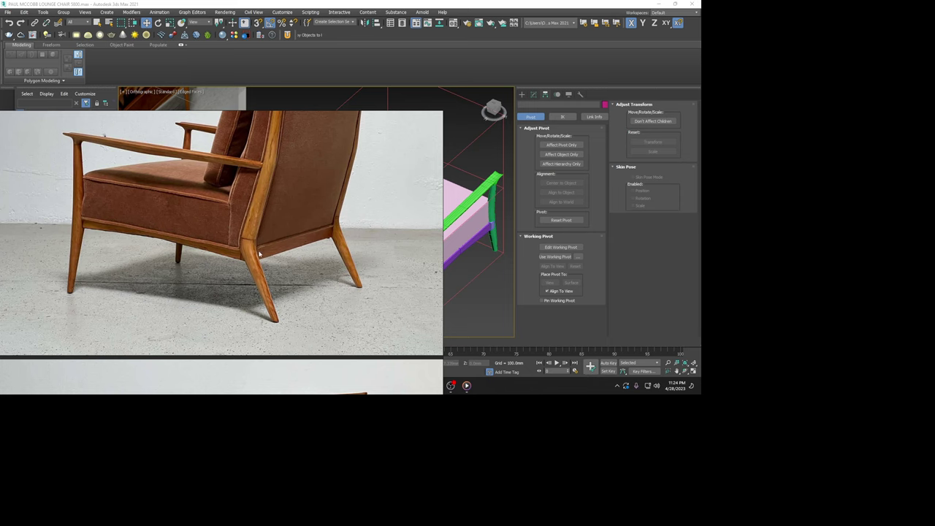
scroll(259, 254, "down", 2)
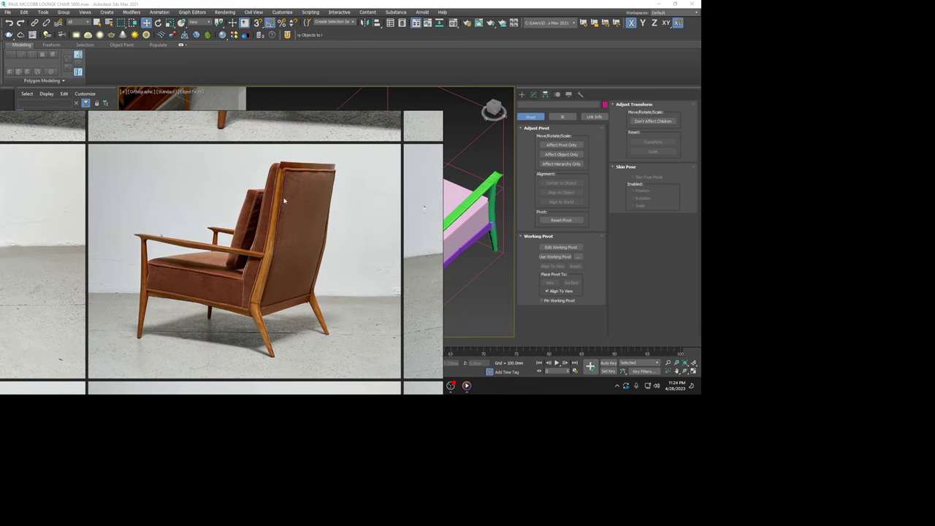
scroll(292, 219, "up", 3)
scroll(307, 241, "down", 3)
scroll(316, 254, "down", 2)
scroll(315, 254, "up", 3)
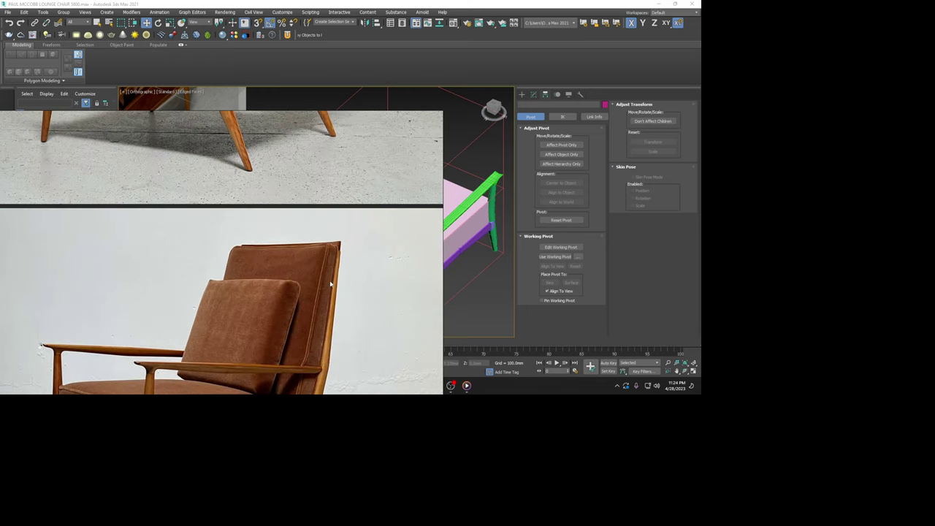
scroll(329, 245, "up", 2)
scroll(351, 240, "up", 1)
scroll(335, 254, "down", 4)
scroll(334, 253, "down", 2)
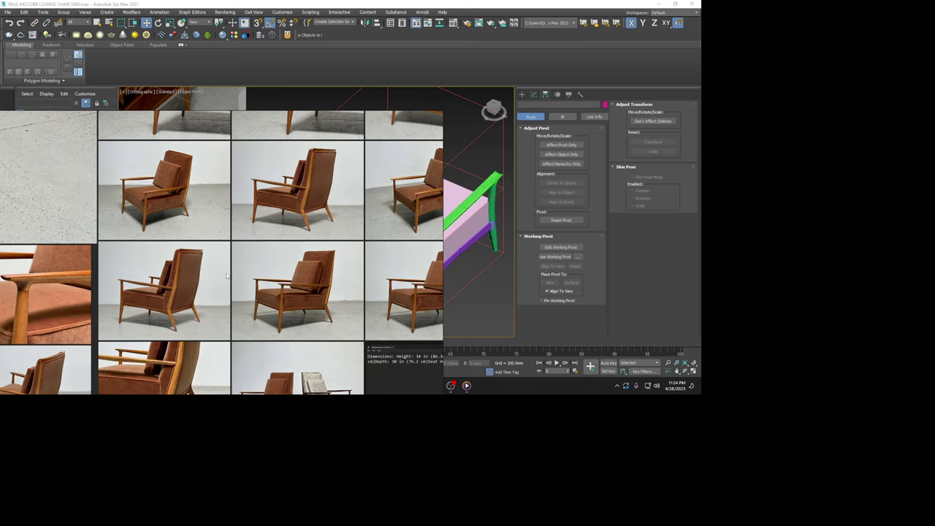
scroll(234, 255, "up", 3)
scroll(203, 258, "up", 2)
scroll(203, 257, "down", 2)
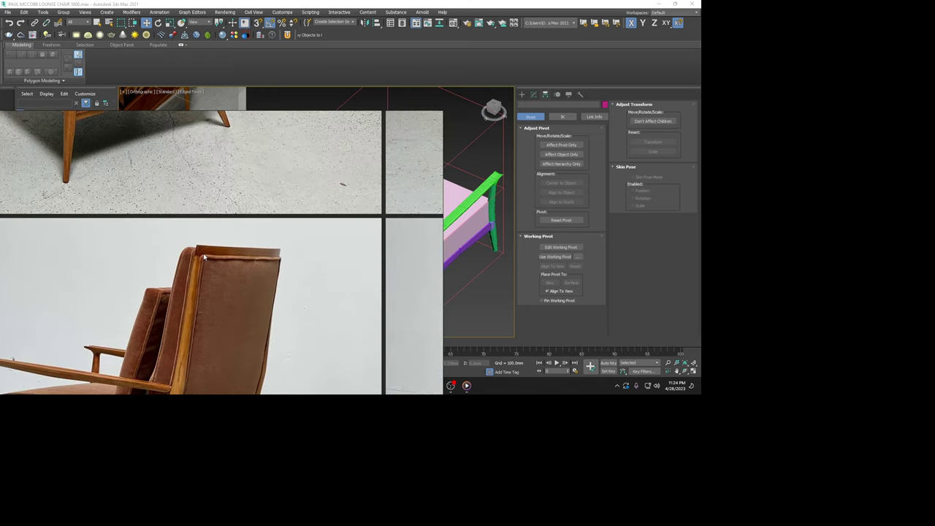
scroll(212, 241, "down", 2)
scroll(226, 219, "up", 2)
scroll(240, 190, "up", 2)
scroll(248, 199, "up", 1)
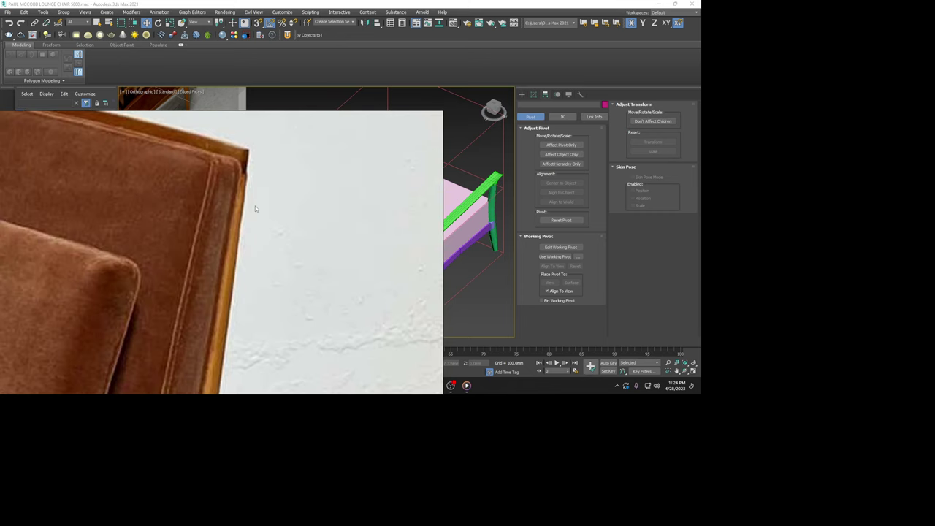
scroll(255, 206, "down", 2)
scroll(257, 208, "down", 1)
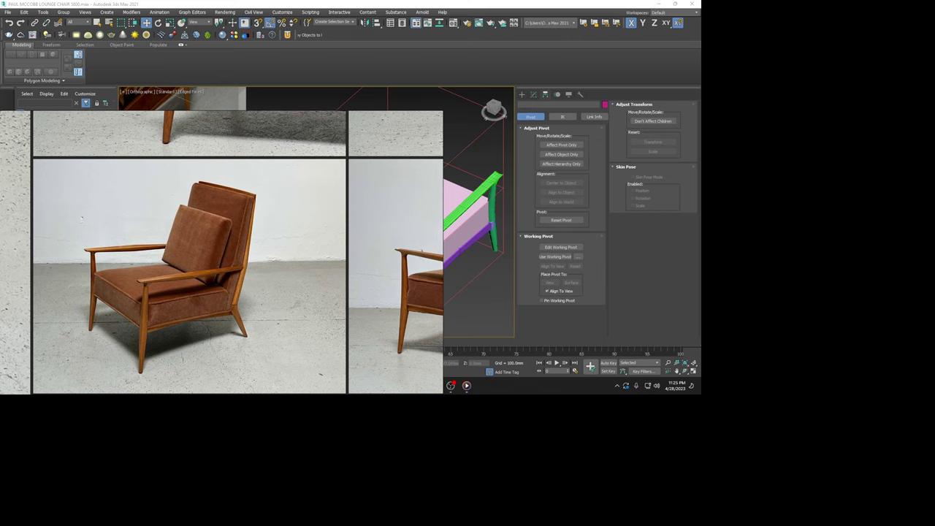
Zoom through the reference photos, then drag the viewer left to reveal the 3ds Max viewport
mouse_move(468, 386)
left_click(617, 386)
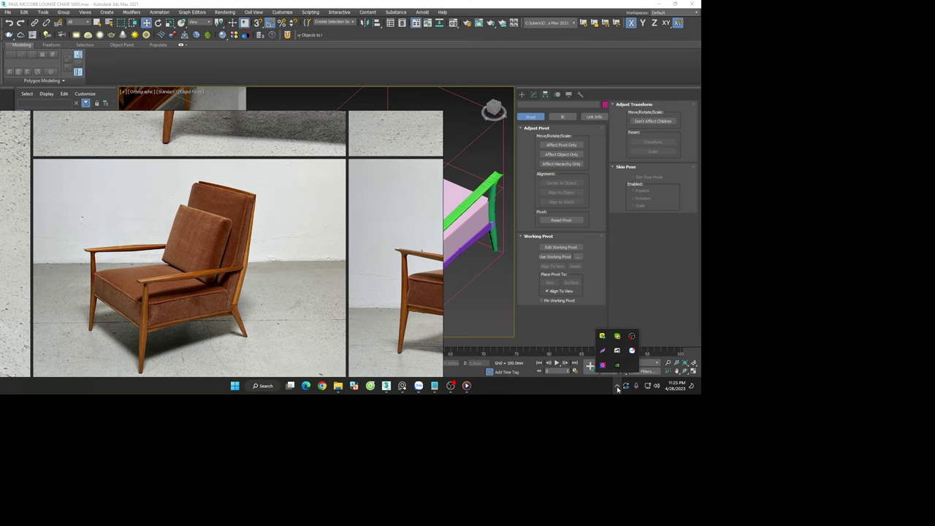
left_click(354, 385)
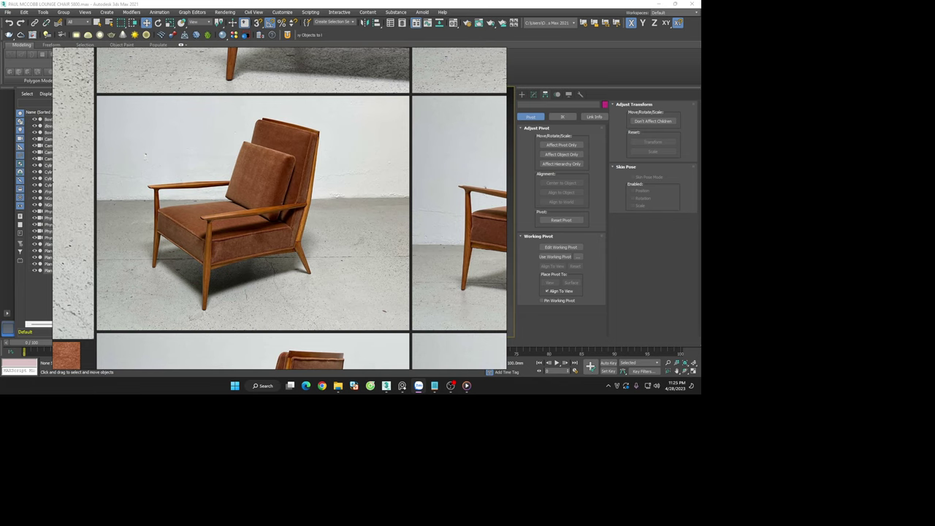
scroll(123, 189, "down", 5)
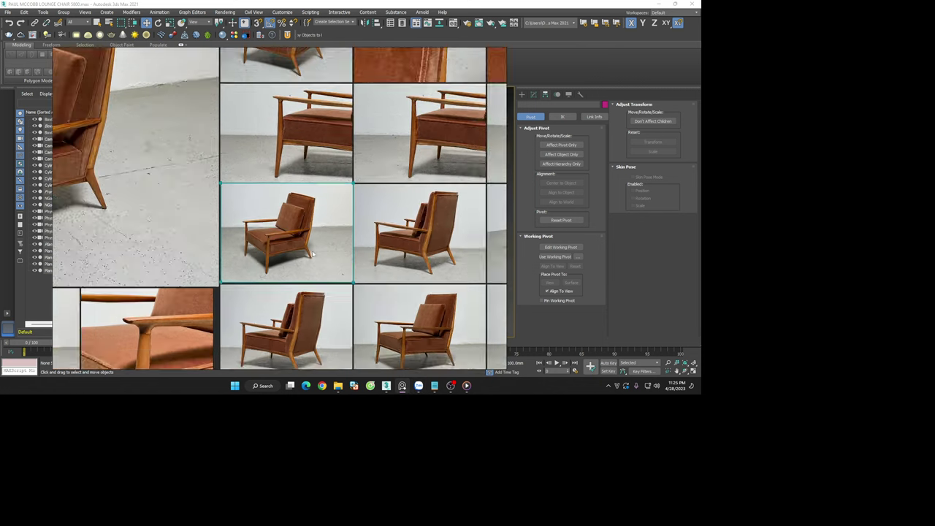
scroll(109, 166, "up", 2)
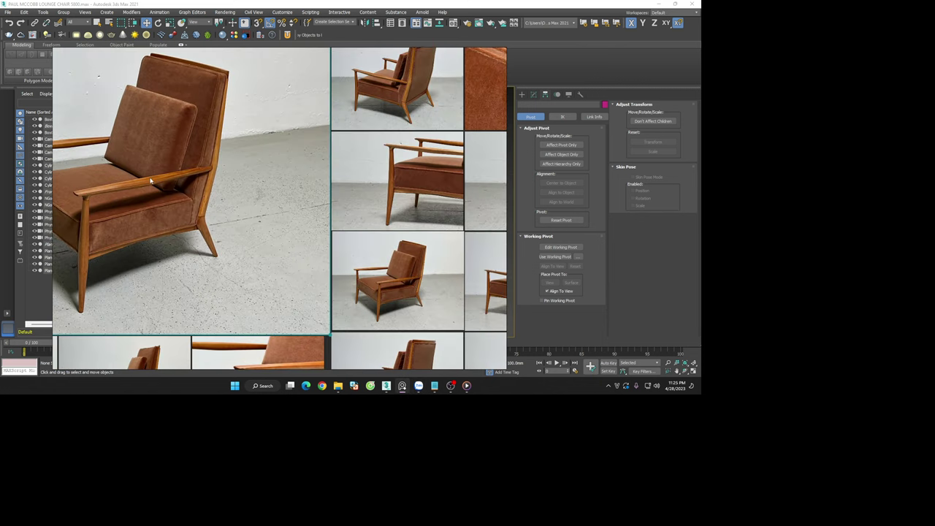
scroll(168, 219, "up", 2)
scroll(227, 267, "up", 2)
scroll(228, 263, "down", 2)
scroll(249, 268, "down", 2)
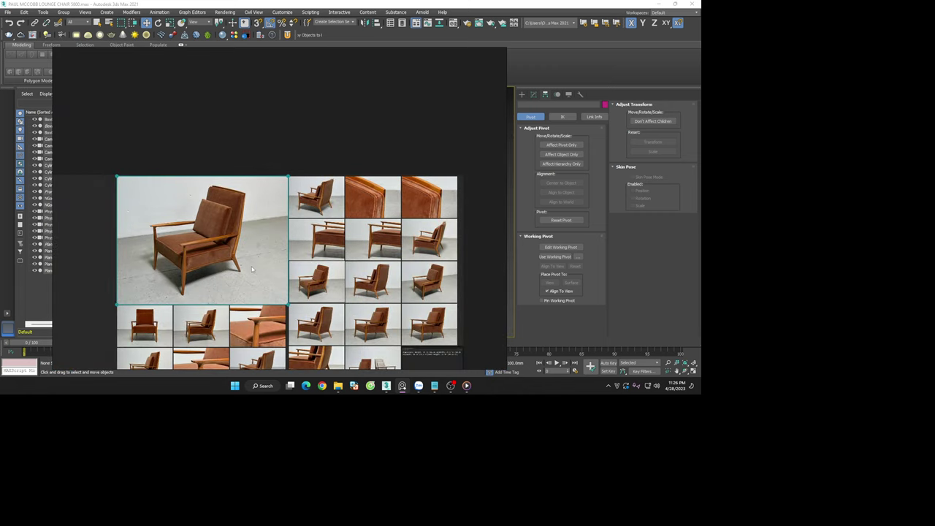
scroll(255, 272, "down", 2)
scroll(249, 310, "up", 4)
scroll(292, 262, "up", 2)
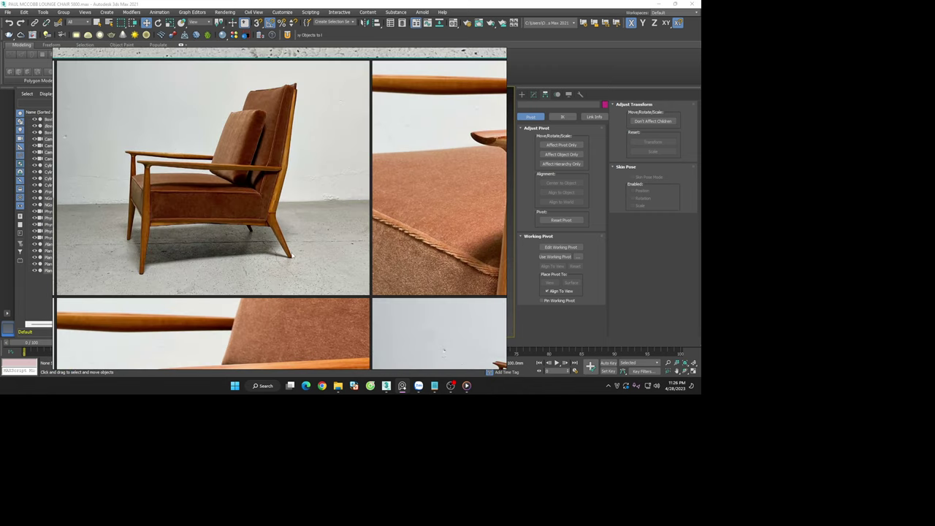
scroll(310, 169, "down", 2)
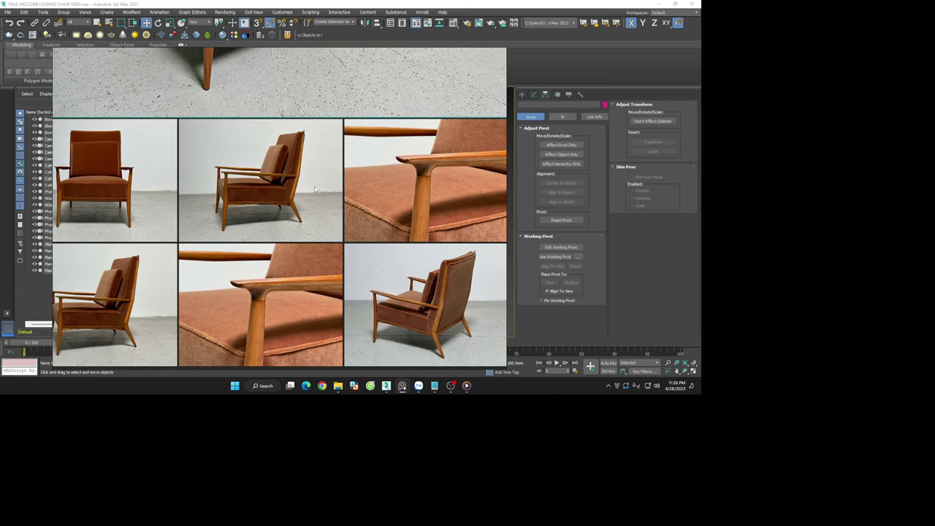
scroll(315, 189, "down", 2)
scroll(410, 286, "up", 4)
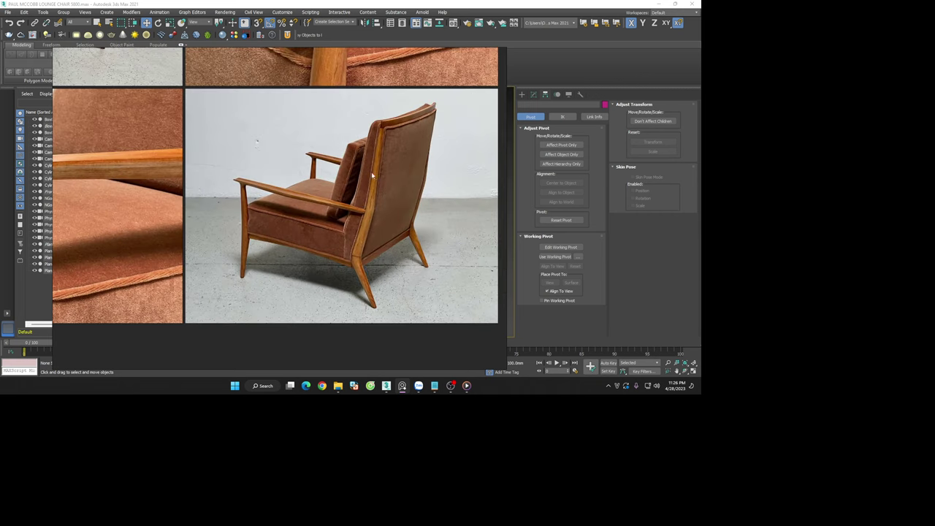
left_click_drag(341, 294, 118, 212)
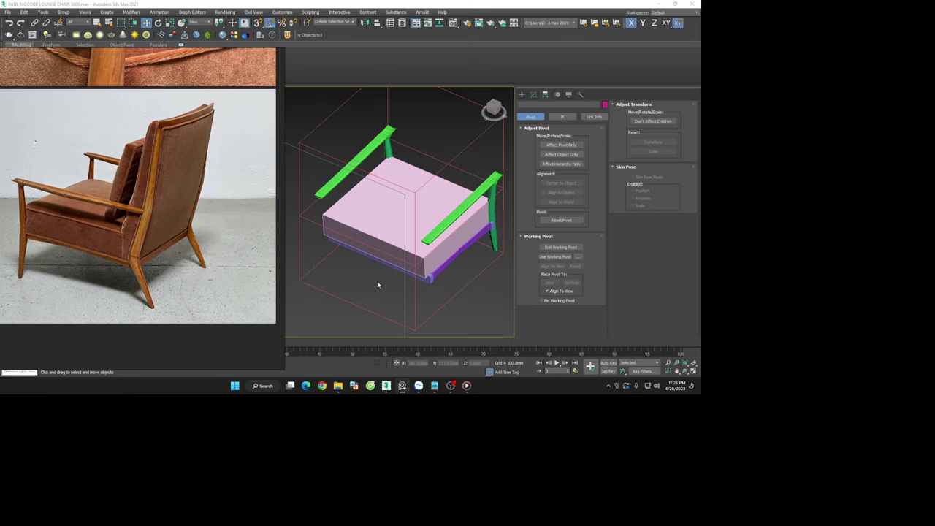
View the chair through Camera002 and tuck the reference photos into the corner
mouse_move(443, 305)
middle_mouse_down("alt")
mouse_move(502, 282)
mouse_move(468, 278)
mouse_move(455, 287)
middle_mouse_up("alt")
key("c")
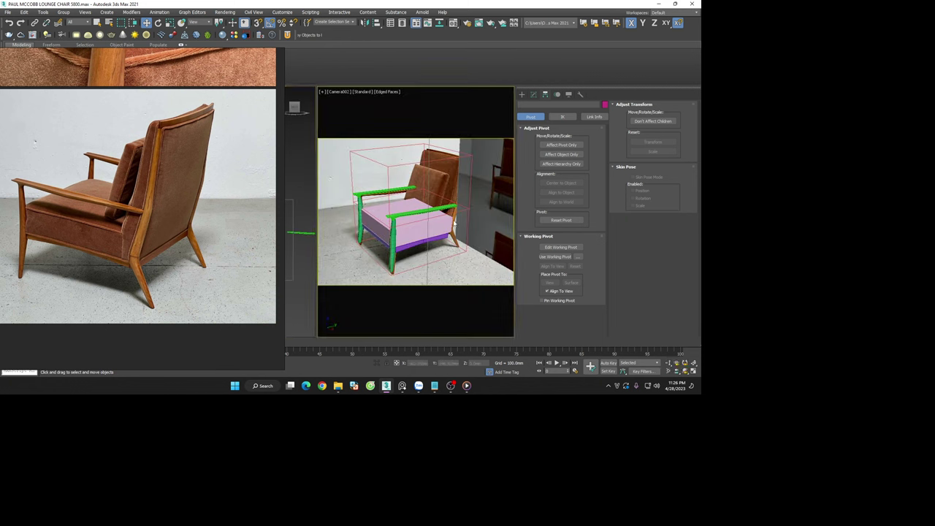
left_click_drag(202, 196, 132, 366)
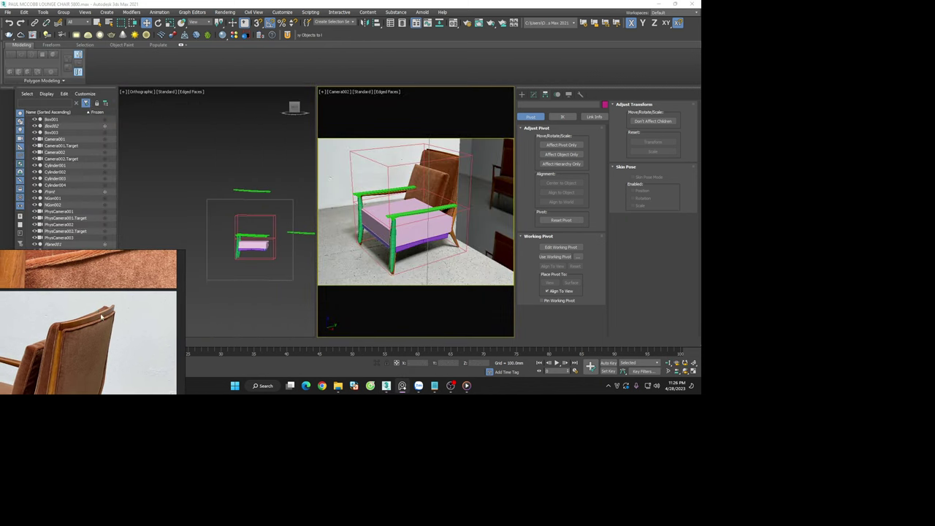
Toggle Plane001–Plane005 visibility in Scene Explorer to identify the seat underside pieces
left_click(61, 245)
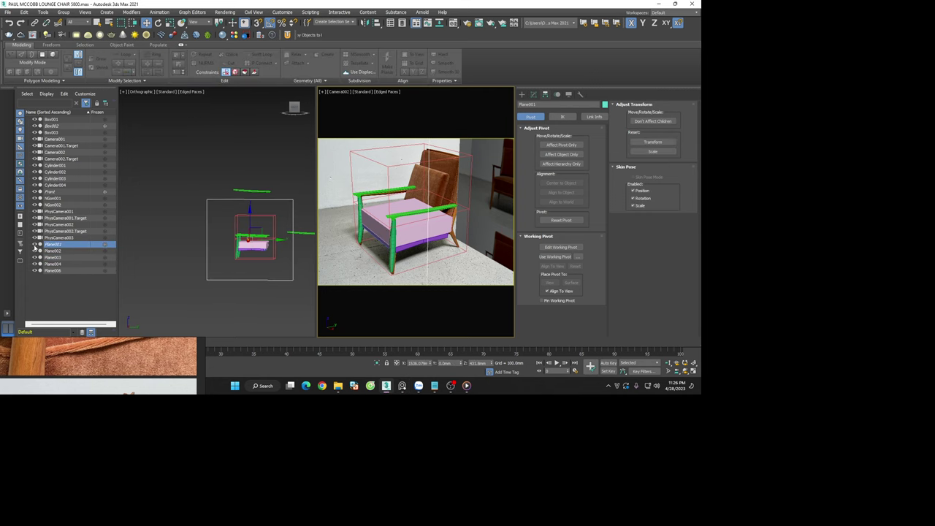
left_click(34, 250)
left_click(34, 251)
left_click(34, 258)
left_click(35, 257)
left_click(35, 263)
left_click(34, 264)
left_click(35, 270)
left_click(34, 271)
left_click(70, 278)
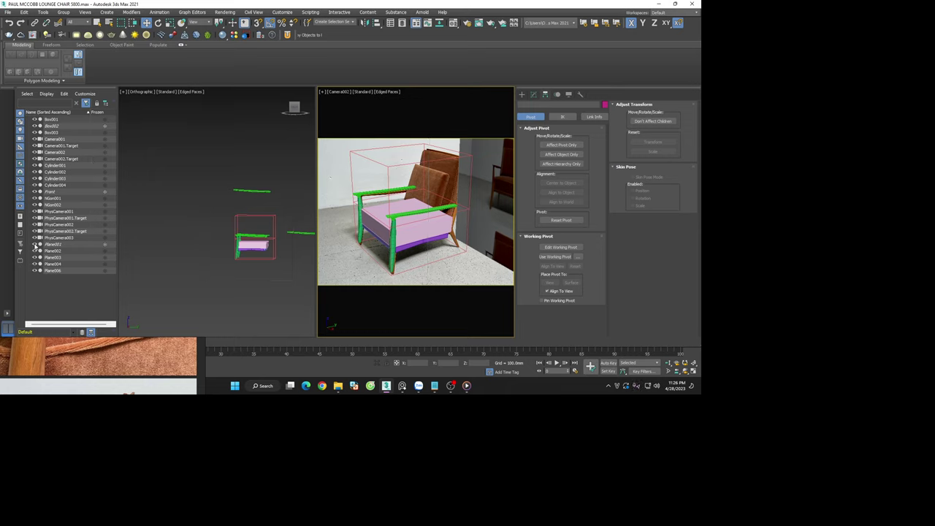
Recheck Plane003–Plane005 visibility, leaving every plane visible and nothing selected
left_click(35, 258)
left_click(34, 259)
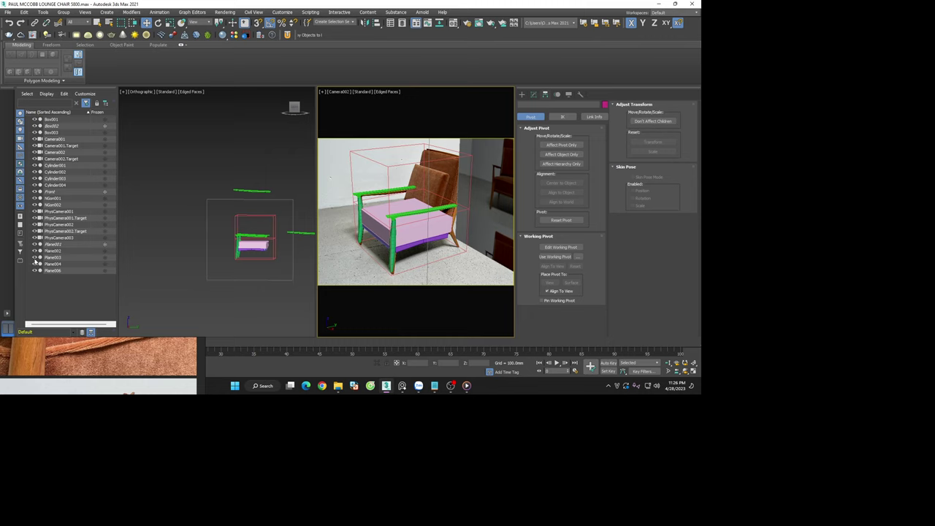
left_click(34, 264)
left_click(34, 264)
left_click(34, 270)
left_click(35, 270)
left_click(65, 256)
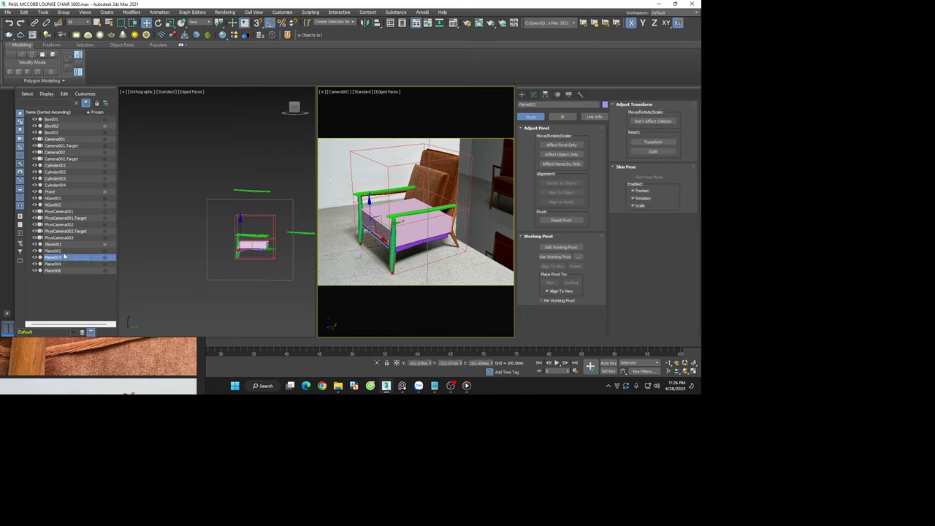
left_click(65, 245)
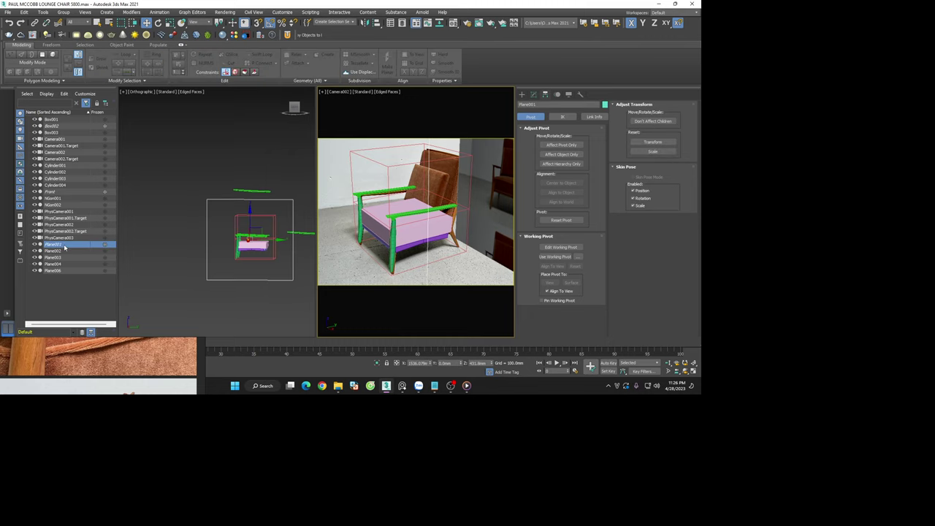
left_click(283, 290)
scroll(252, 248, "up", 3)
scroll(252, 249, "down", 3)
Select the Front reference plane and drag it left out of the camera's view of the chair
middle_click_drag(248, 245, 256, 259)
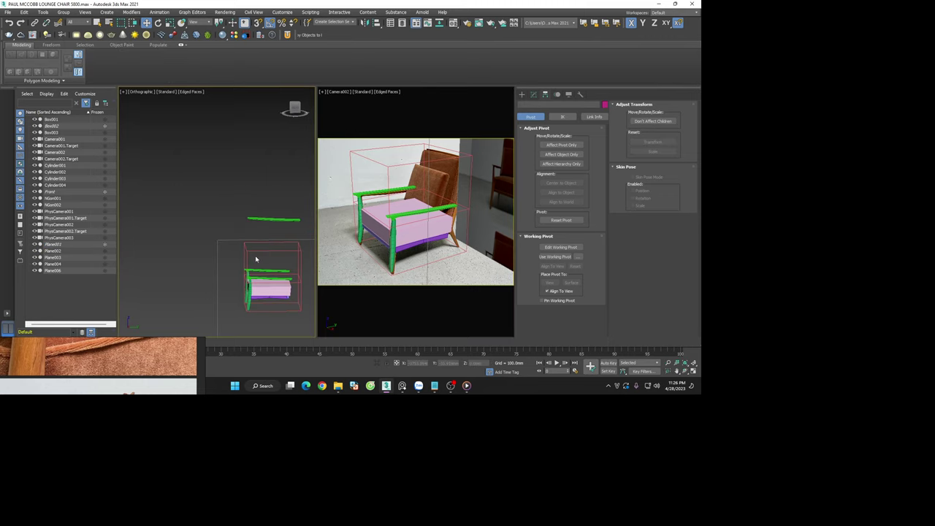
key("f")
scroll(248, 252, "down", 2)
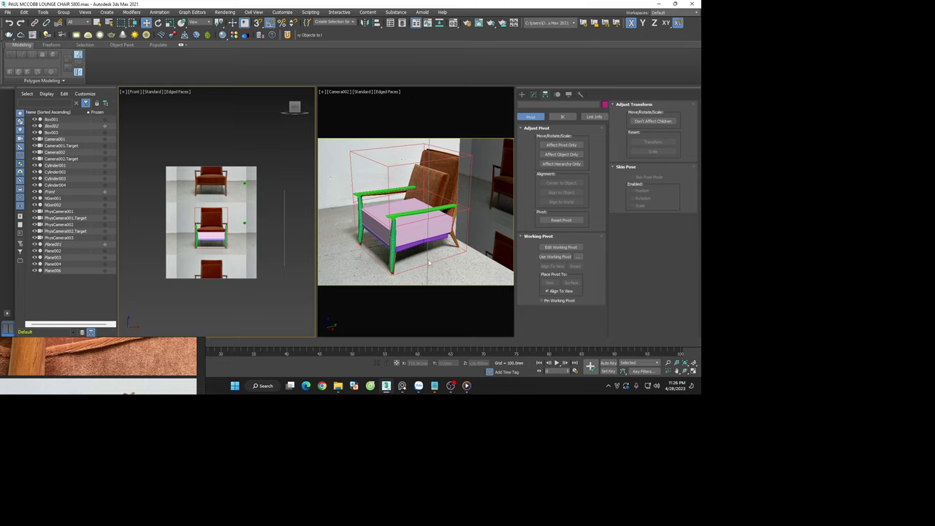
right_click(496, 227)
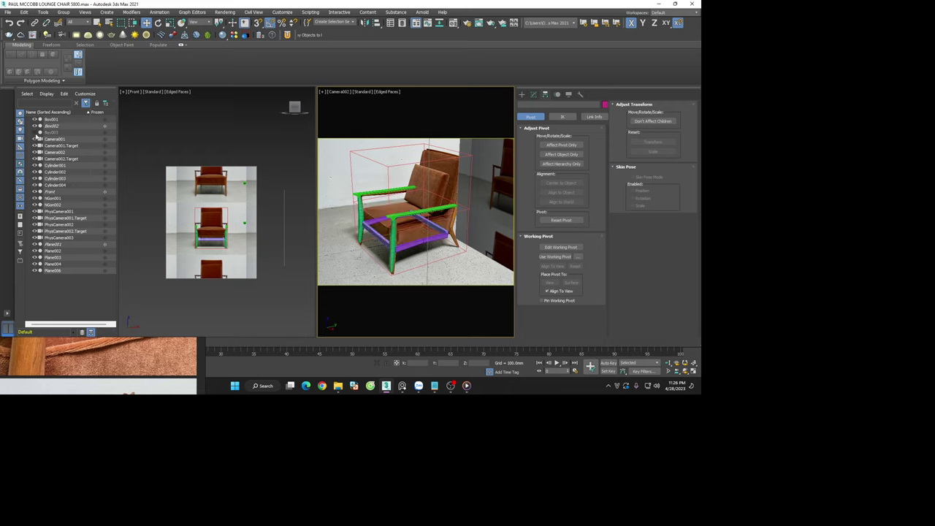
left_click(35, 192)
left_click(34, 192)
left_click(49, 192)
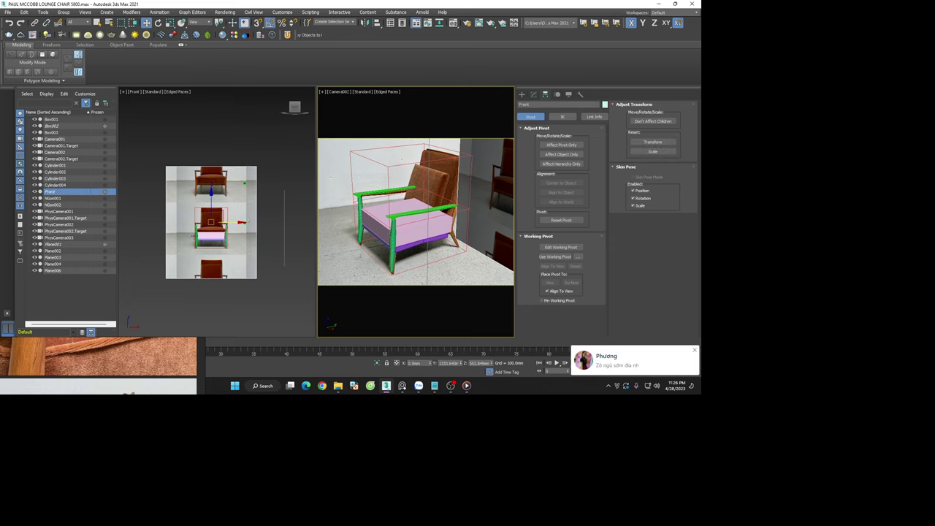
middle_click_drag(253, 292, 208, 248, "alt")
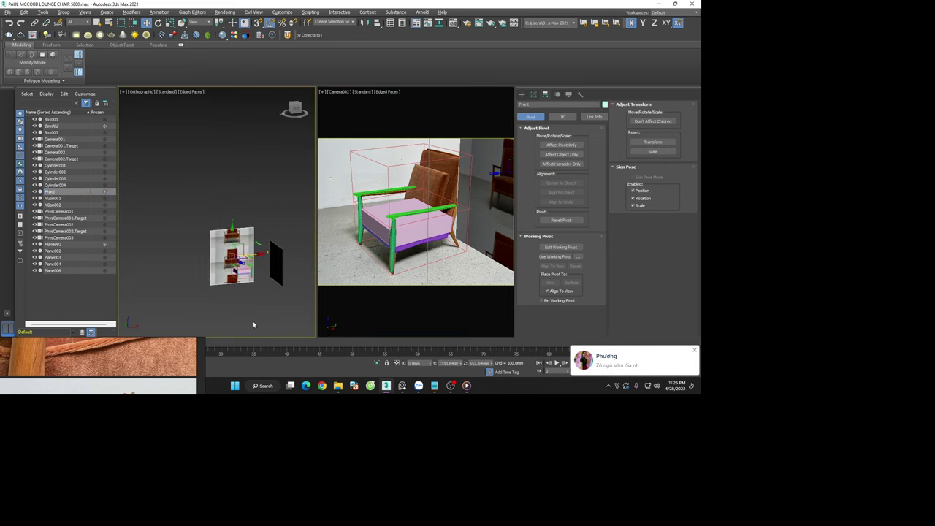
left_click_drag(208, 247, 131, 234)
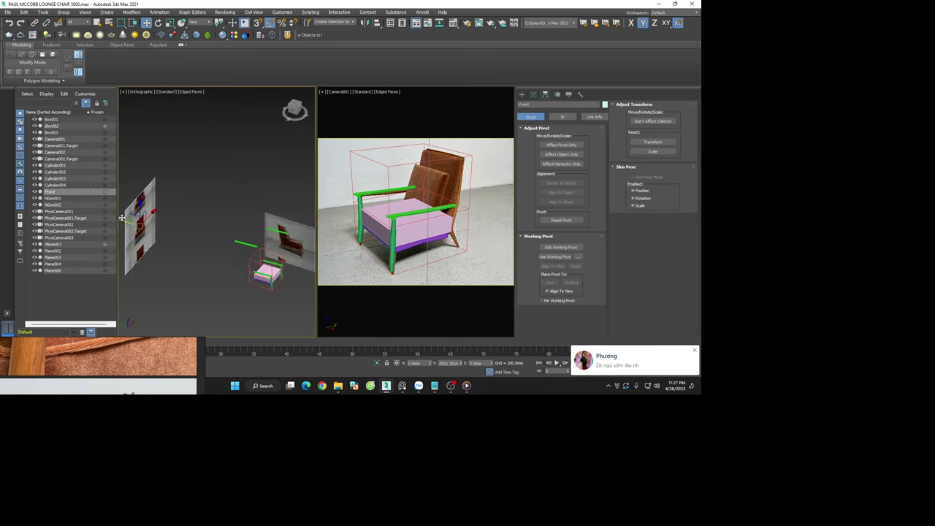
left_click(296, 285)
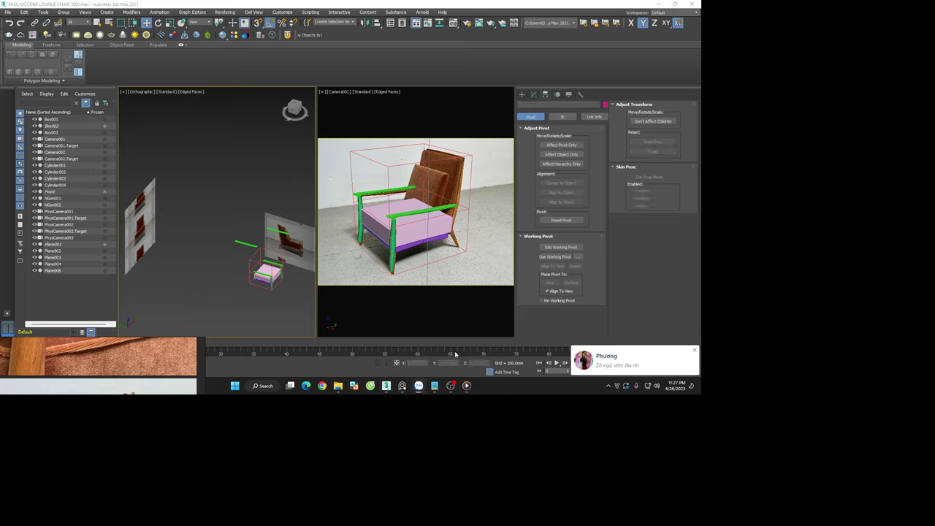
left_click(354, 386)
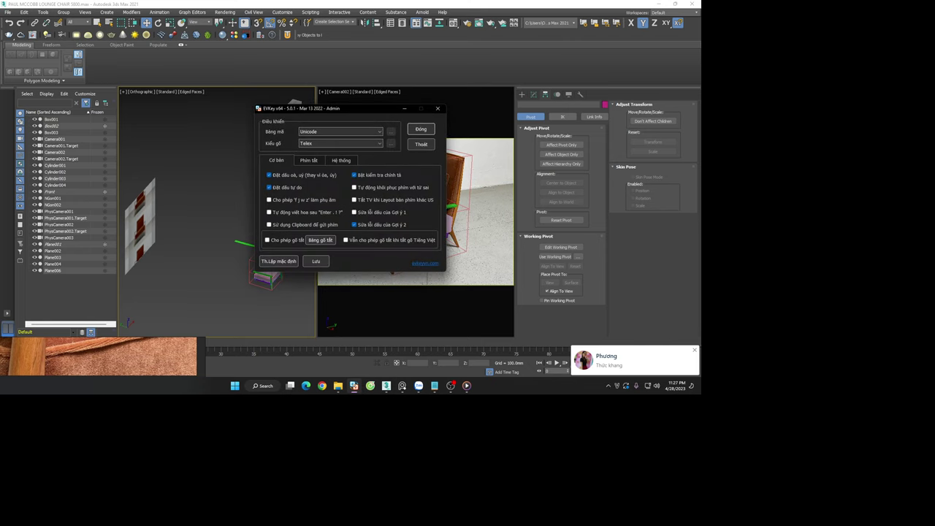
left_click(421, 128)
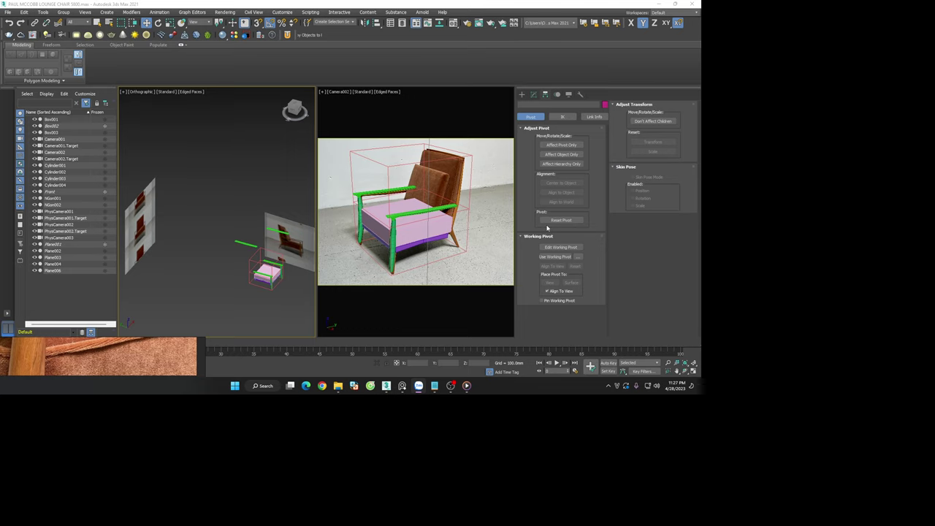
Open Chrome with the main profile and search Google for the Porto B club
left_click(322, 386)
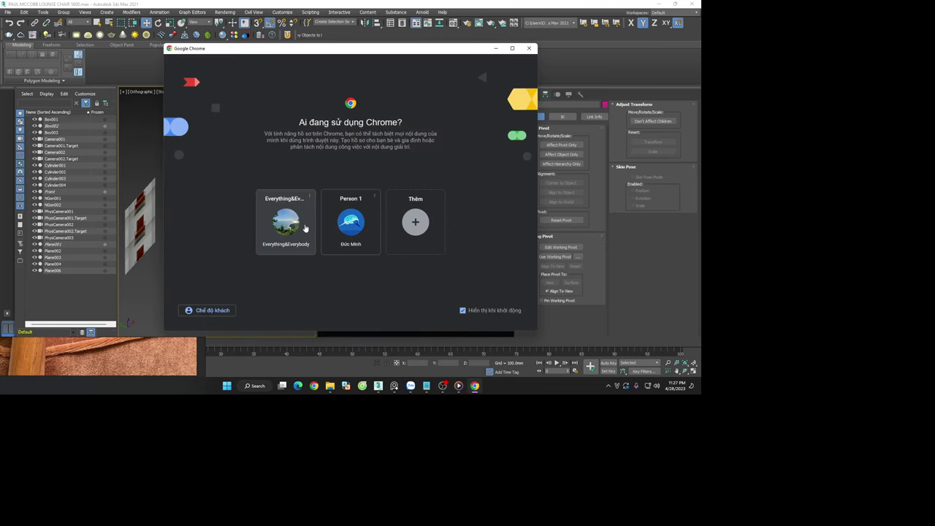
left_click(303, 225)
left_click(287, 198)
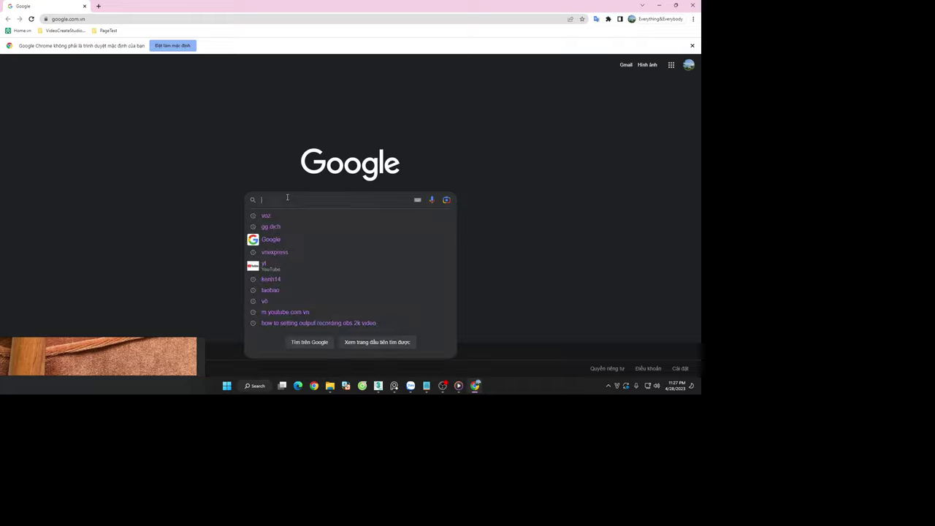
type("porto")
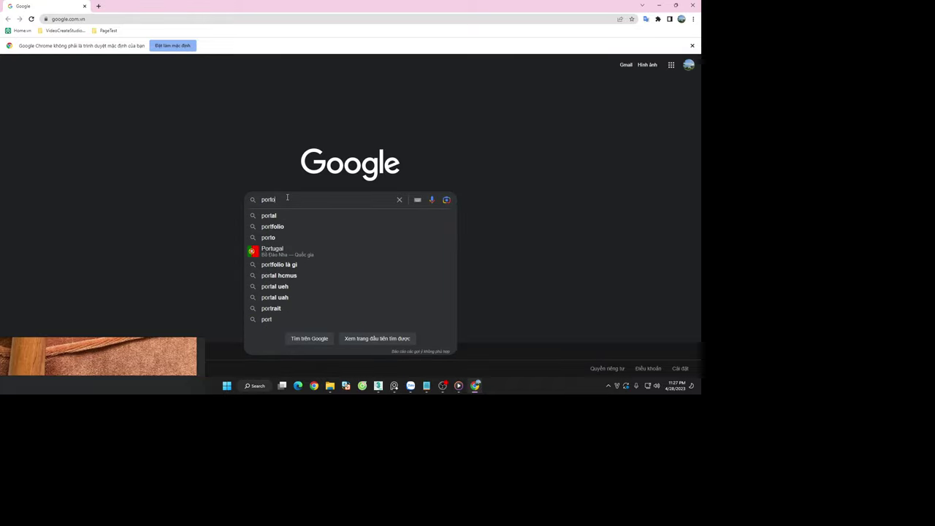
double_click(287, 198)
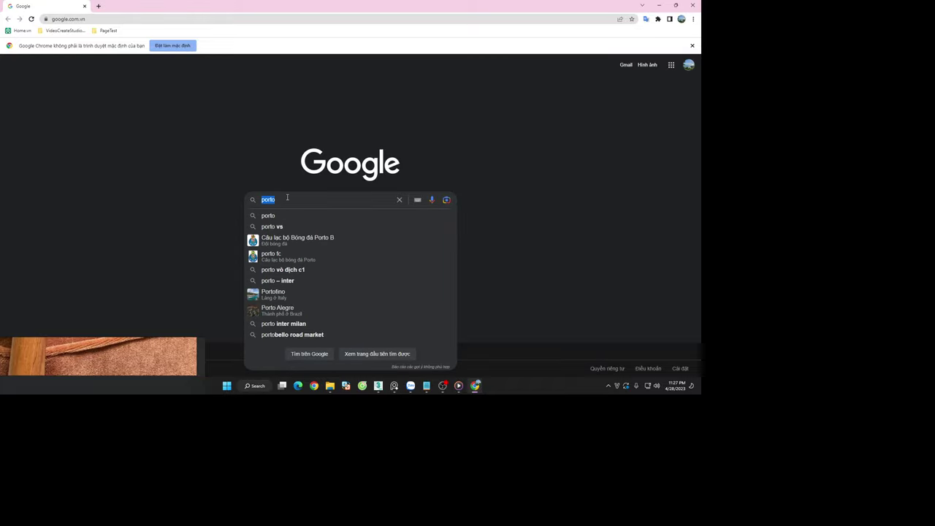
left_click(333, 239)
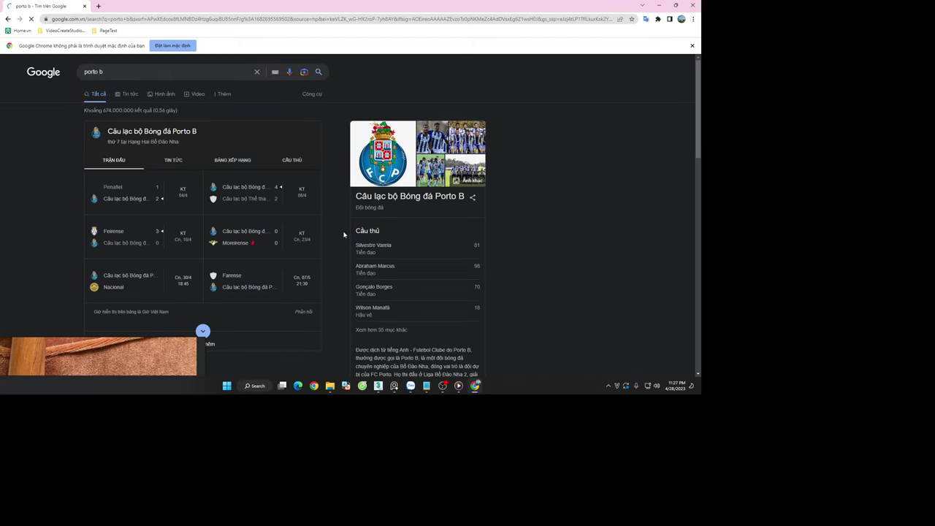
scroll(497, 328, "down", 2)
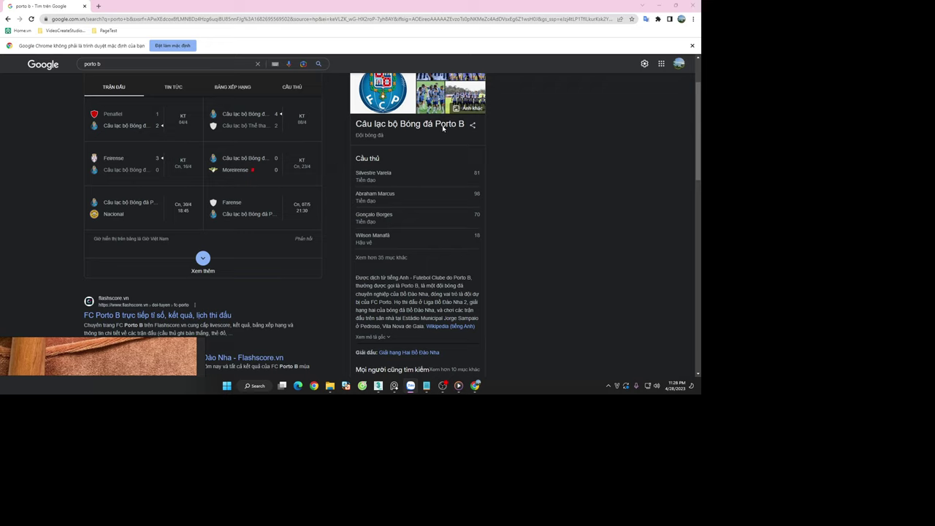
Capture a screenshot framing the Porto B club information panel
left_click_drag(435, 124, 457, 125)
triple_click(455, 124)
left_click(461, 131)
scroll(445, 141, "up", 1)
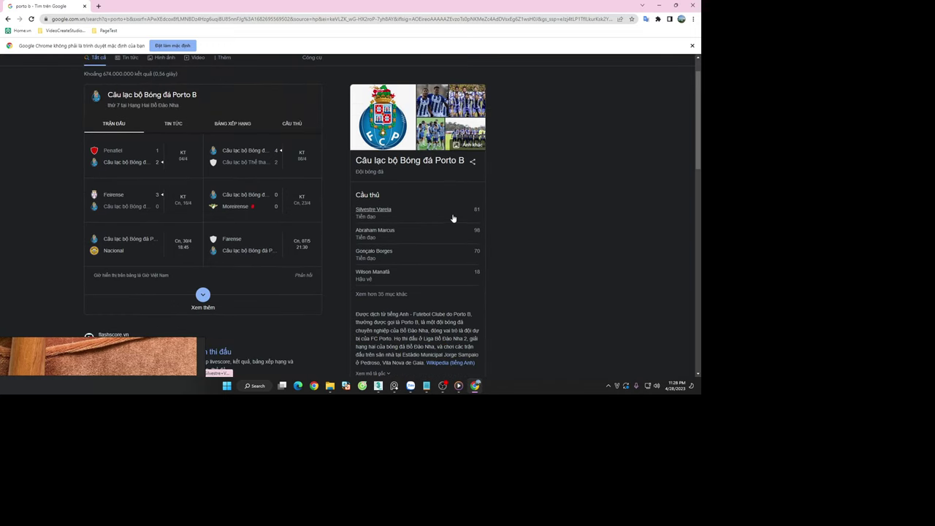
key("Print")
left_click_drag(340, 69, 491, 378)
Save the screenshot to the Desktop as a JPEG
key("ctrl+s")
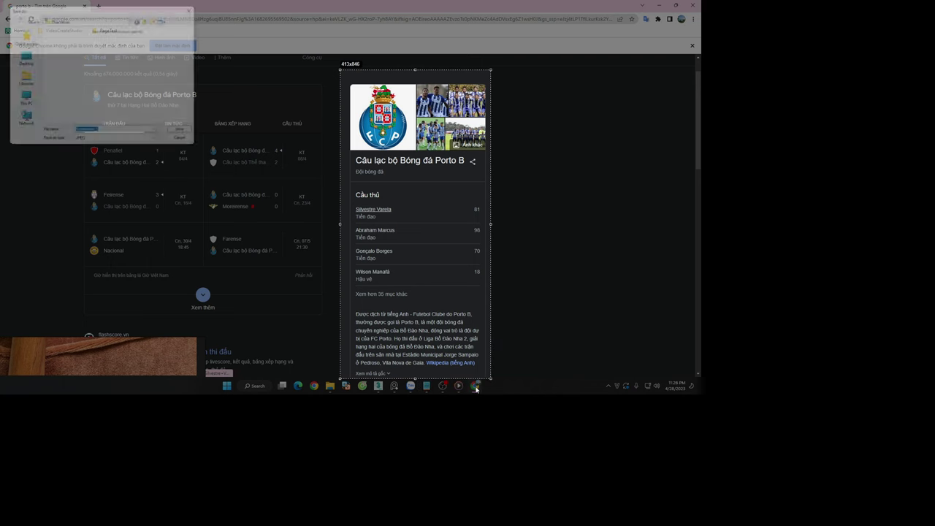
left_click(21, 58)
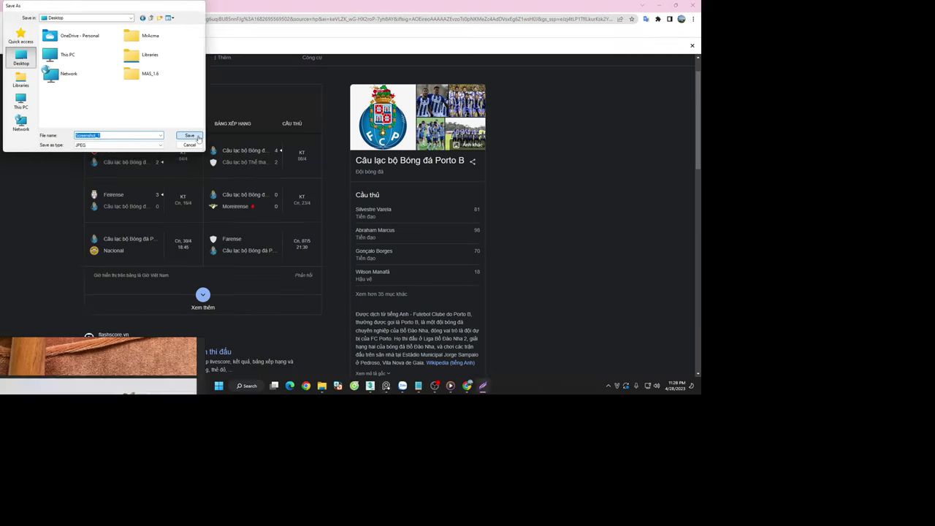
left_click(192, 136)
Check Screenshot_1 on the desktop, then bring the 3ds Max chair scene back to the front
left_click(660, 5)
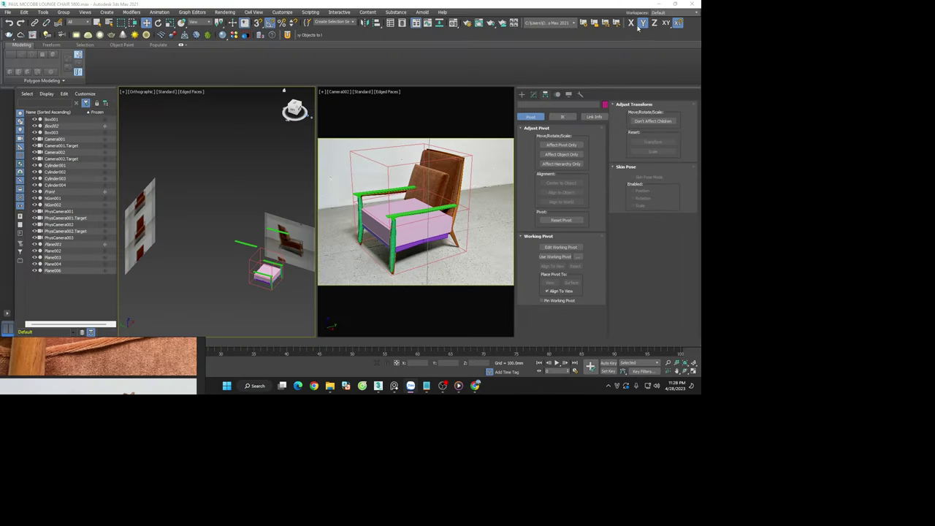
left_click(660, 4)
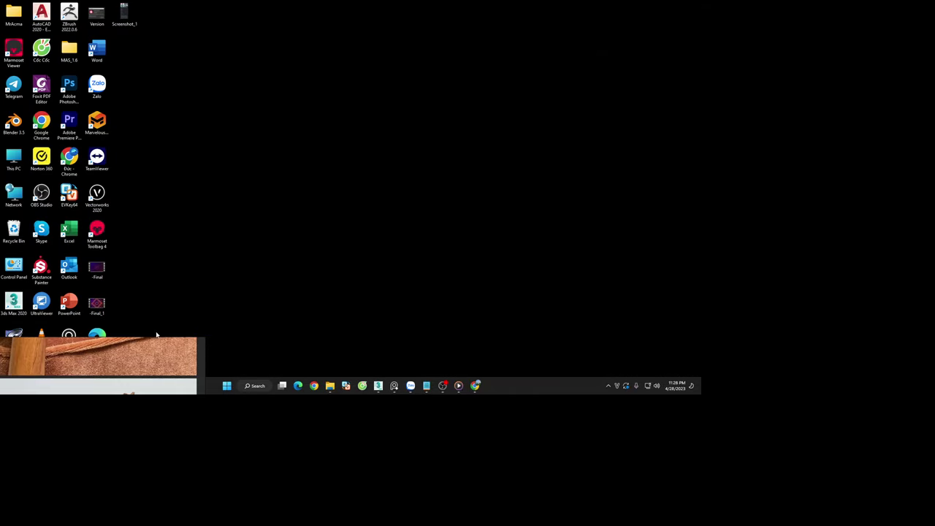
left_click(126, 16)
left_click(478, 385)
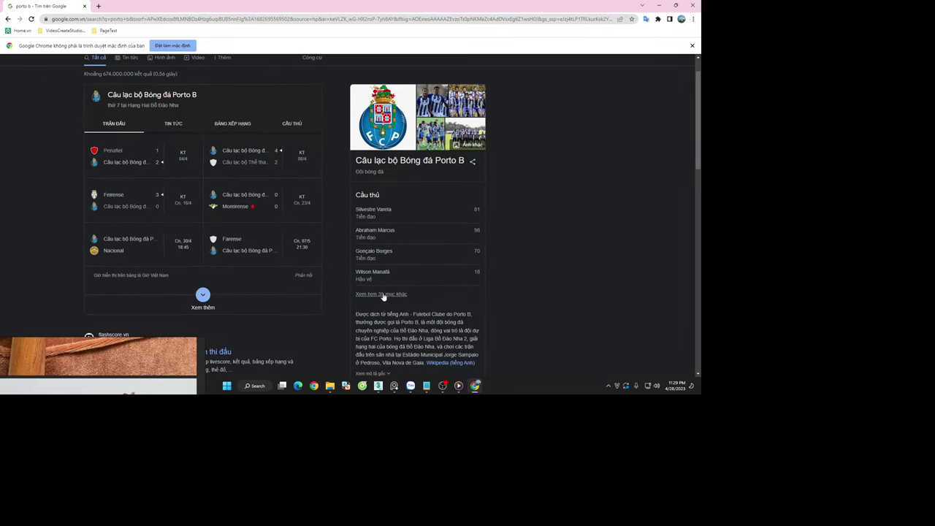
left_click(659, 5)
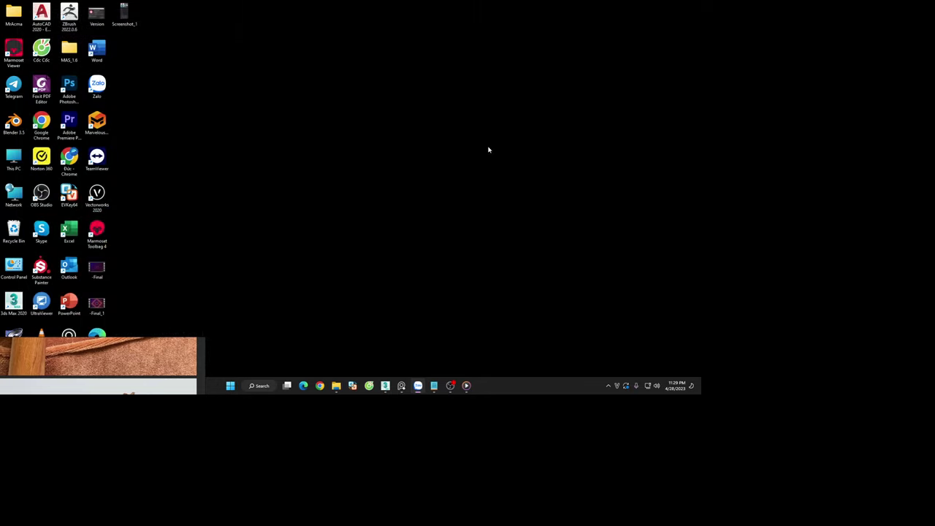
left_click(386, 385)
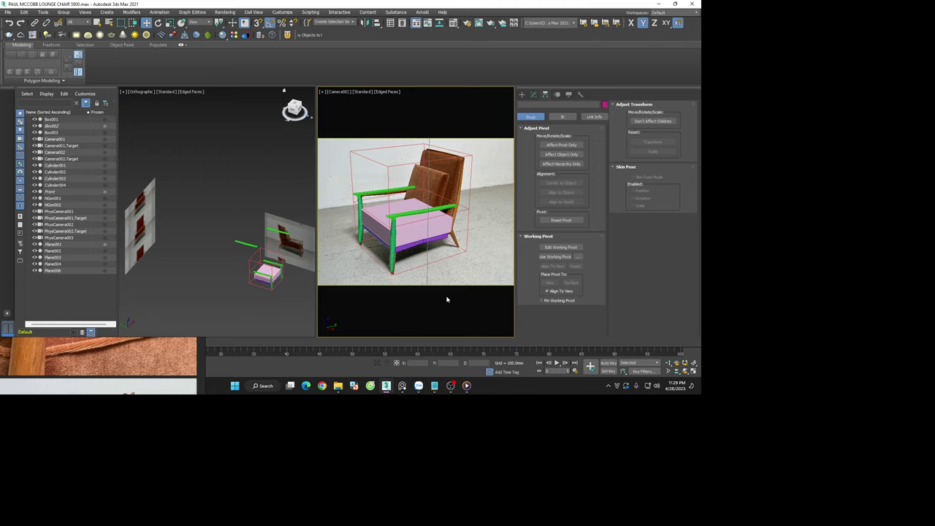
Re-centre the chair and set the left viewport to a side-on Right view
scroll(267, 291, "up", 3)
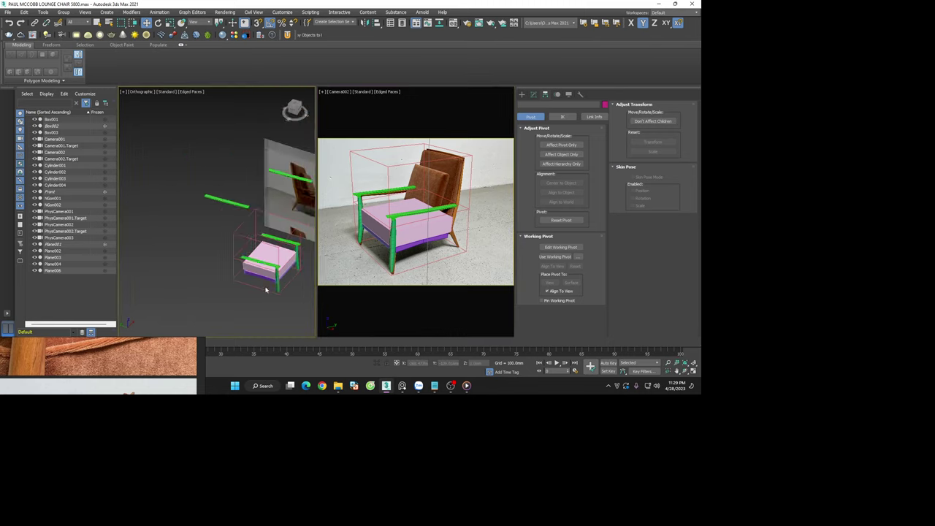
middle_click_drag(275, 304, 258, 306, "alt")
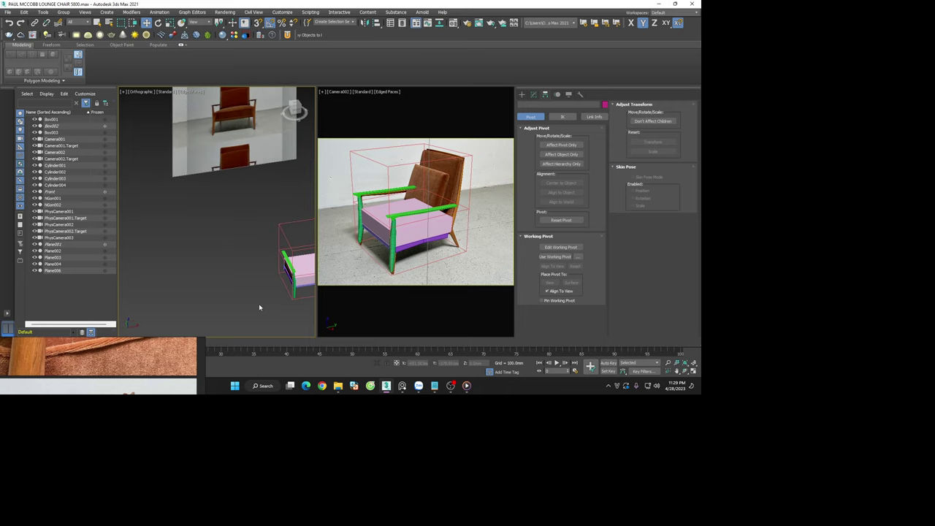
mouse_move(198, 282)
middle_mouse_down("alt")
mouse_move(276, 284)
mouse_move(231, 230)
mouse_move(203, 241)
middle_mouse_up("alt")
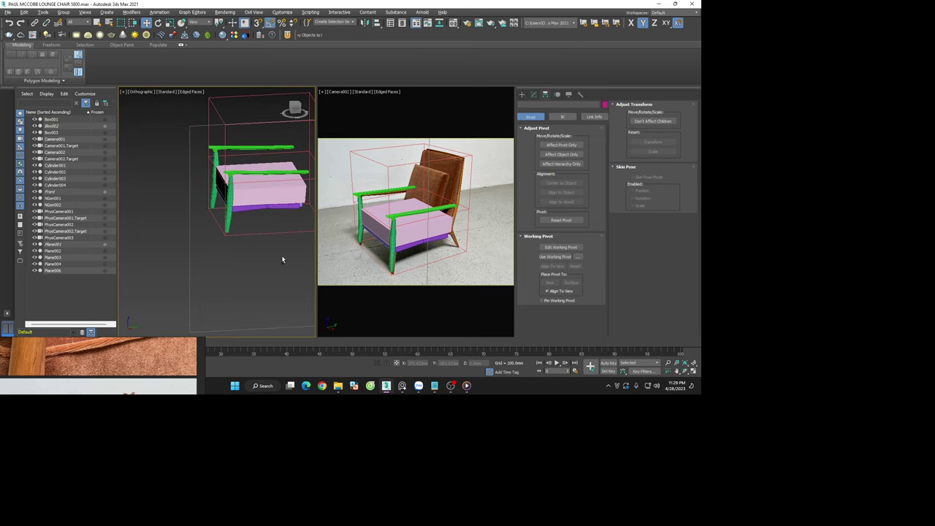
key("alt+w")
key("alt+w")
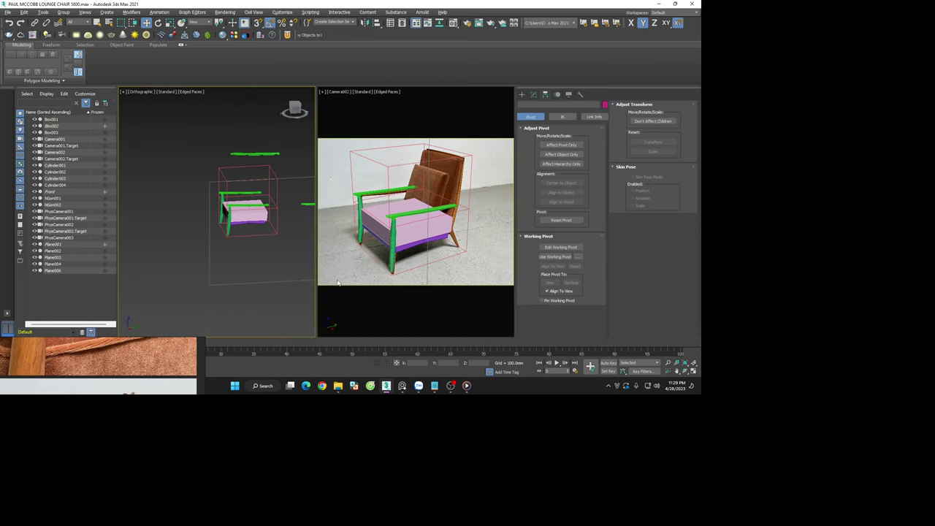
mouse_move(339, 282)
middle_mouse_down("alt")
mouse_move(259, 261)
mouse_move(285, 190)
middle_mouse_up("alt")
left_click(297, 110)
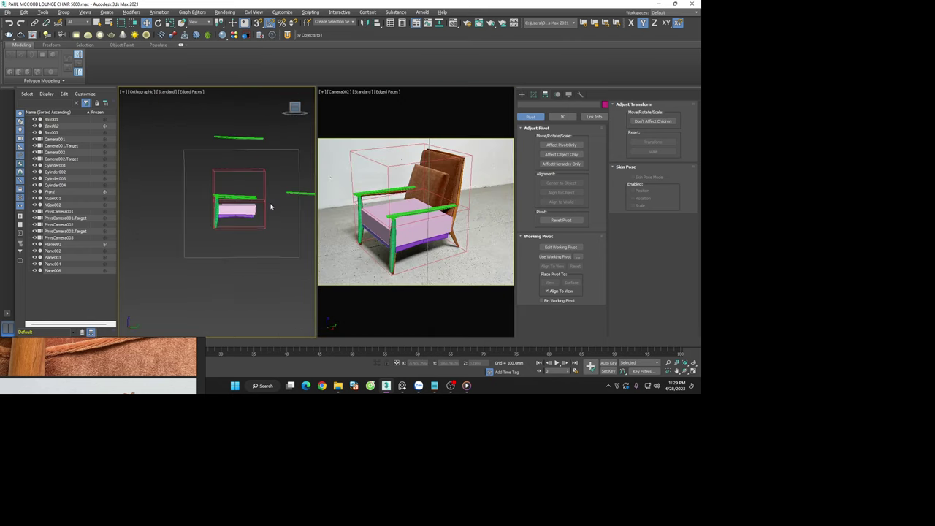
Save the lounge chair scene over its existing file
key("ctrl+shift+s")
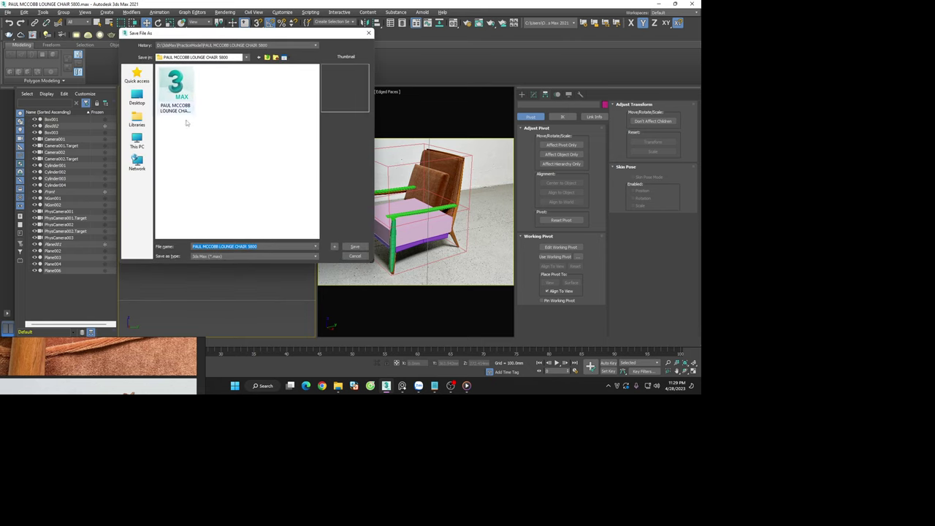
left_click(356, 248)
left_click(377, 201)
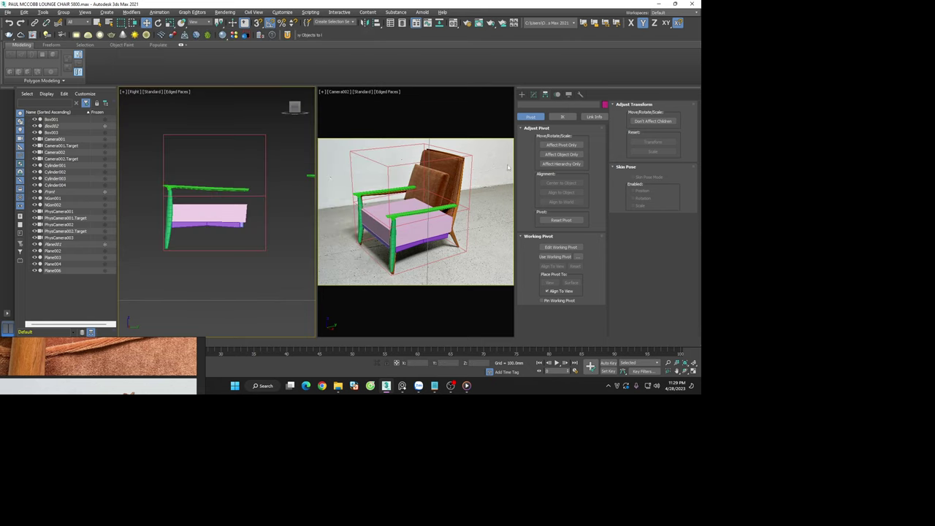
left_click(521, 95)
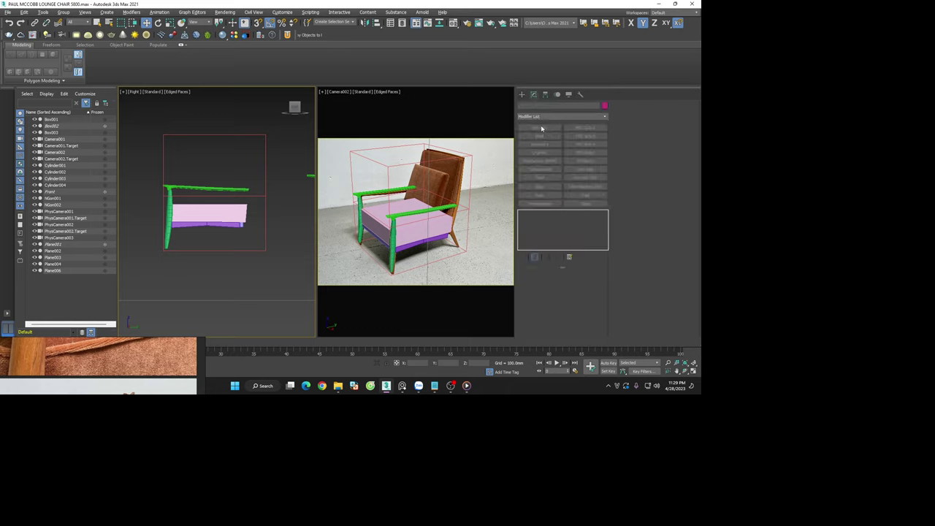
Draw a vertical three-point line spline for the leg and shift it along X
left_click(529, 104)
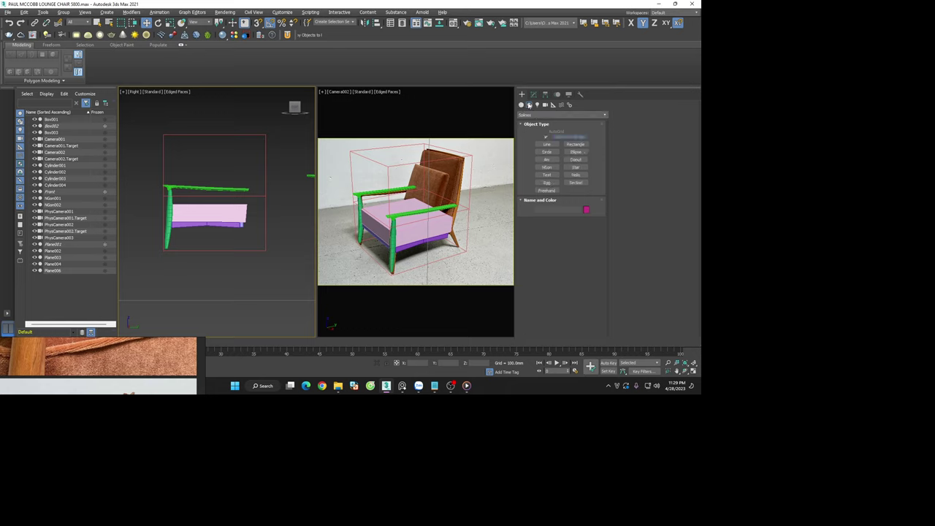
left_click(546, 144)
scroll(241, 243, "up", 4)
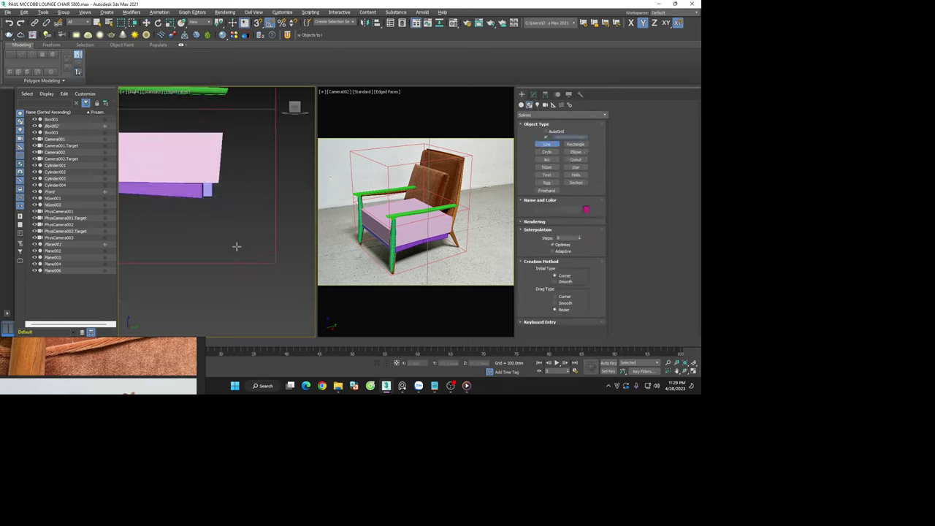
left_click(228, 258)
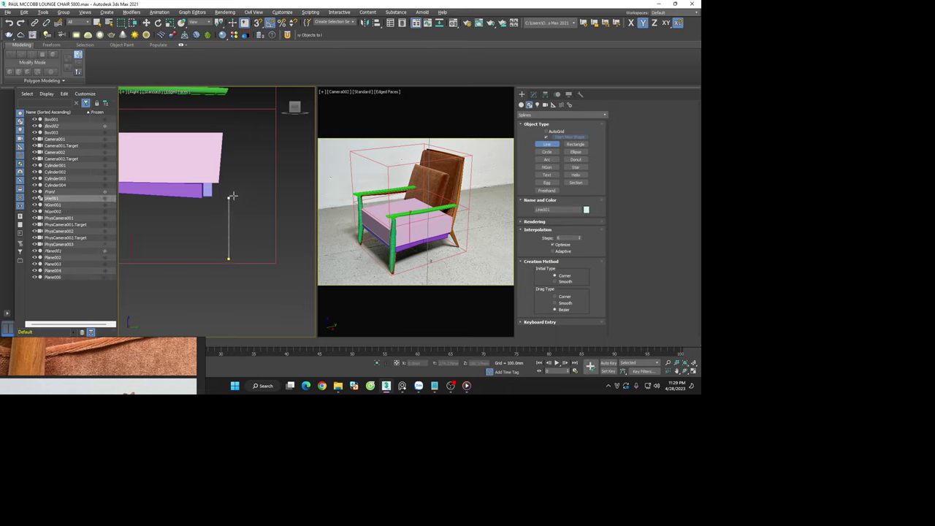
scroll(231, 185, "down", 4)
scroll(228, 184, "up", 4)
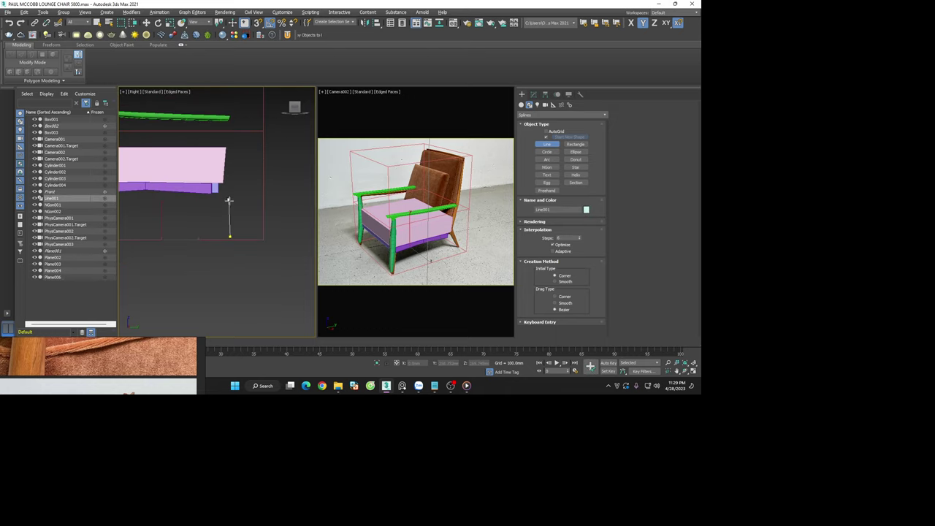
left_click(228, 204)
left_click(231, 169)
mouse_move(242, 108)
middle_mouse_down()
mouse_move(235, 151)
mouse_move(246, 238)
mouse_move(219, 228)
middle_mouse_up()
right_click(241, 148)
scroll(246, 234, "down", 5)
scroll(217, 228, "up", 5)
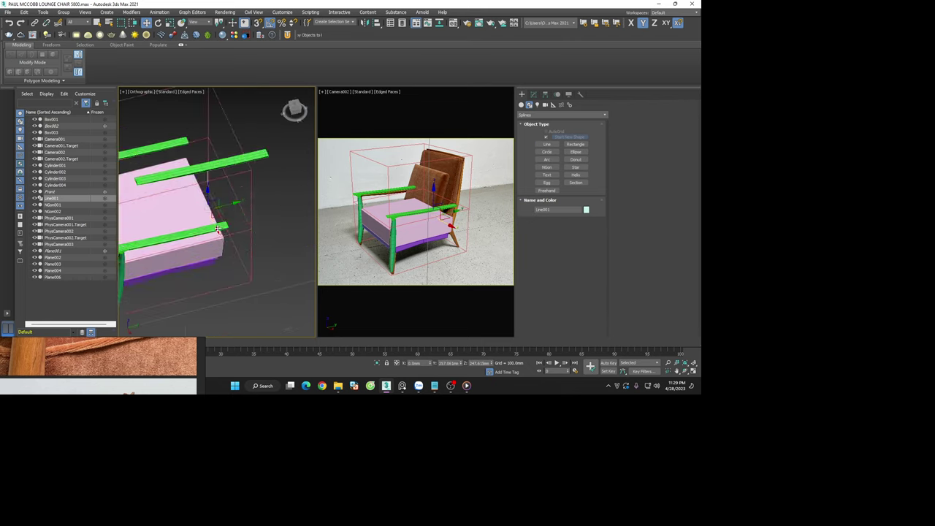
left_click_drag(217, 228, 242, 261)
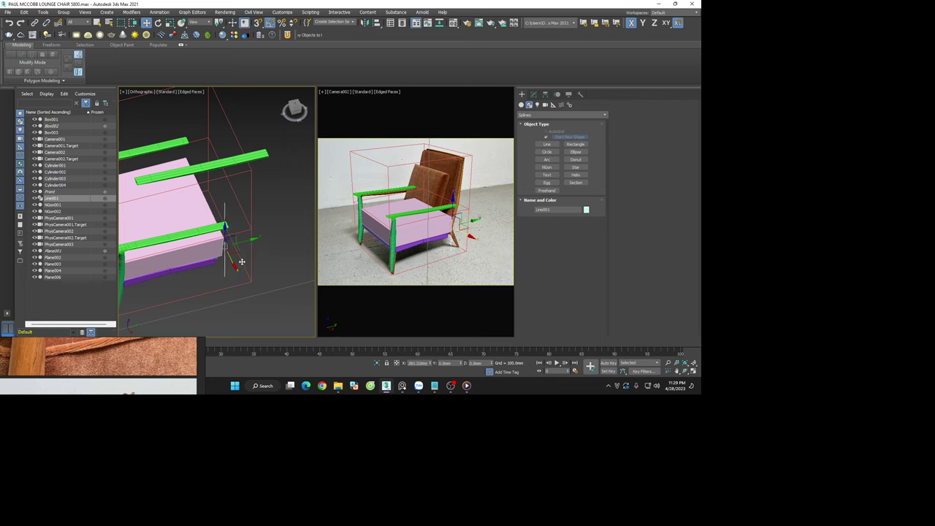
Make the line render in viewports as a tube 24.4 mm thick
left_click(533, 94)
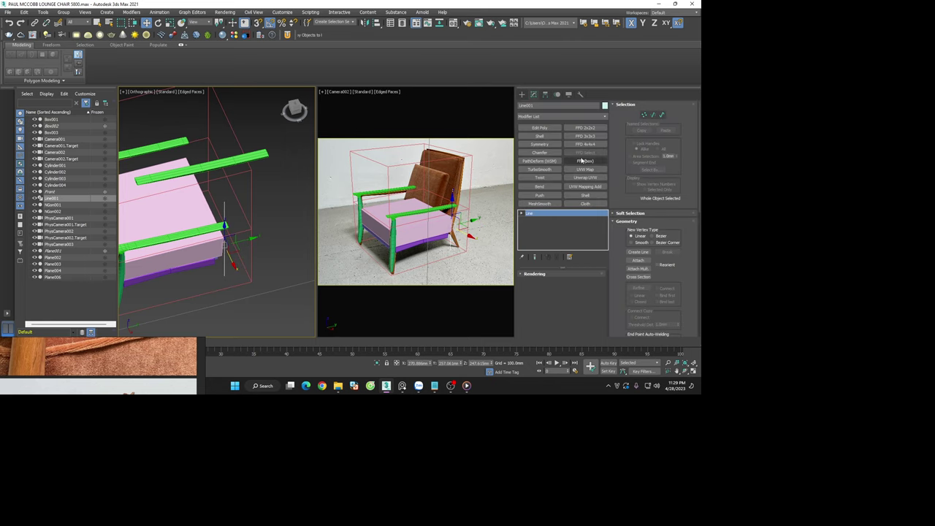
left_click(540, 273)
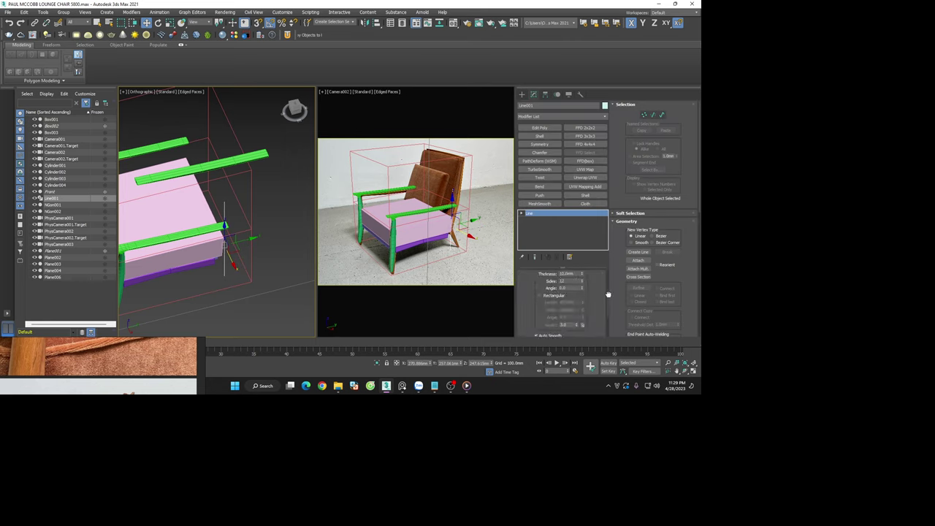
scroll(607, 288, "down", 1)
scroll(564, 287, "up", 2)
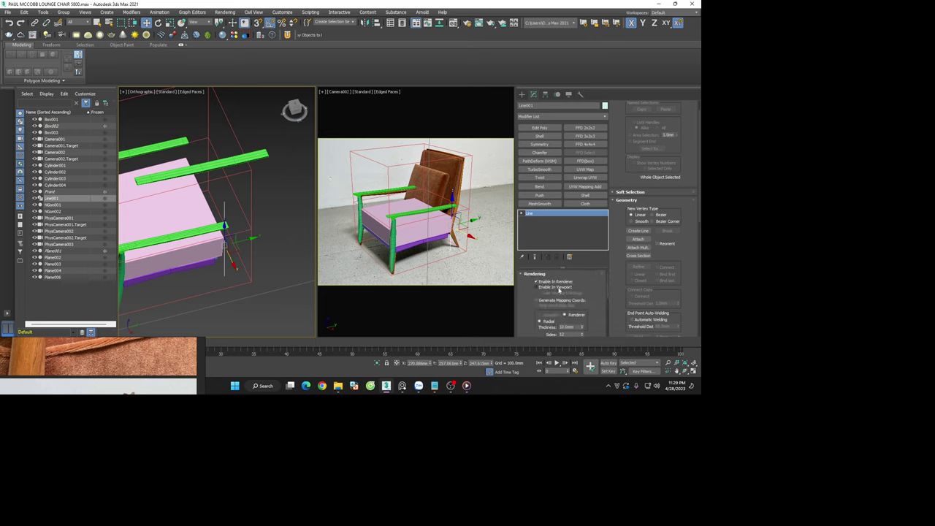
left_click(557, 288)
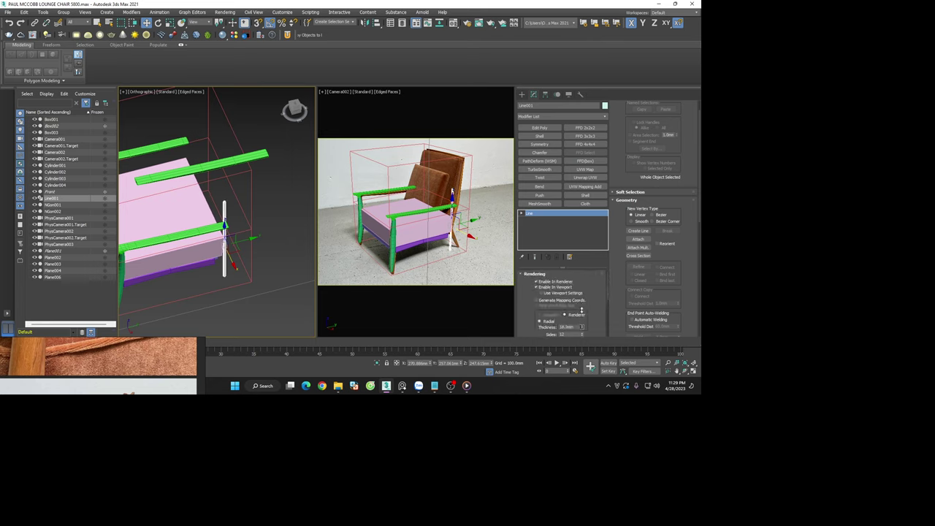
left_click_drag(581, 311, 581, 296)
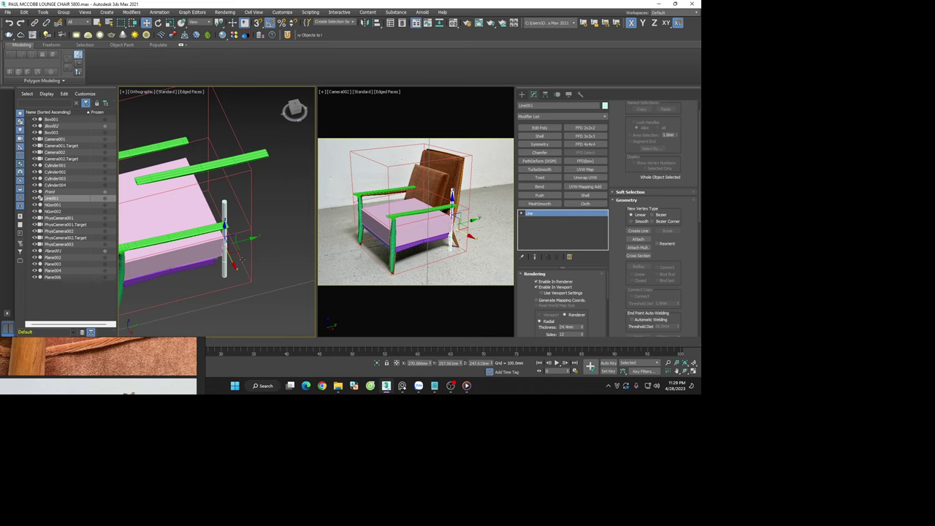
middle_click_drag(241, 260, 234, 243, "alt")
Move the leg's bottom vertex to the right so the rod's foot splays outward
key("f")
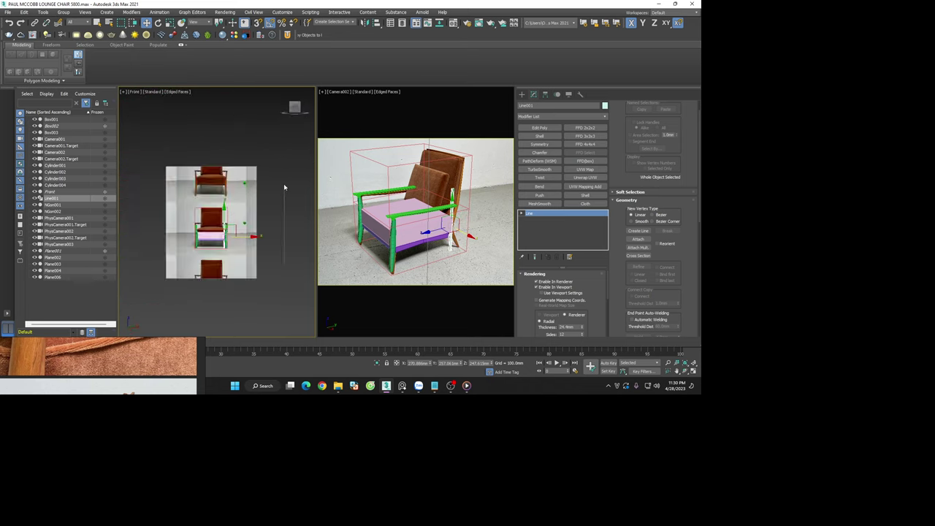
middle_click_drag(279, 229, 268, 233, "alt")
key("z")
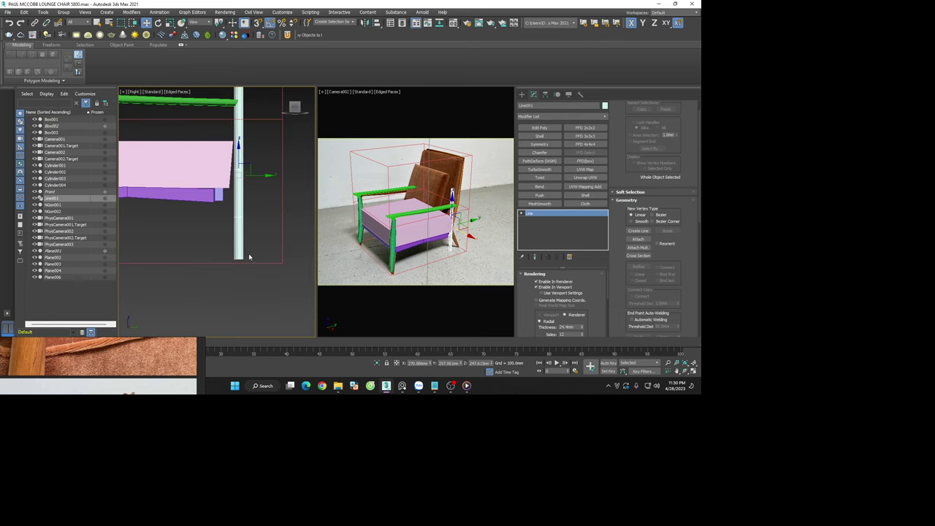
key("1")
left_click_drag(224, 270, 296, 253)
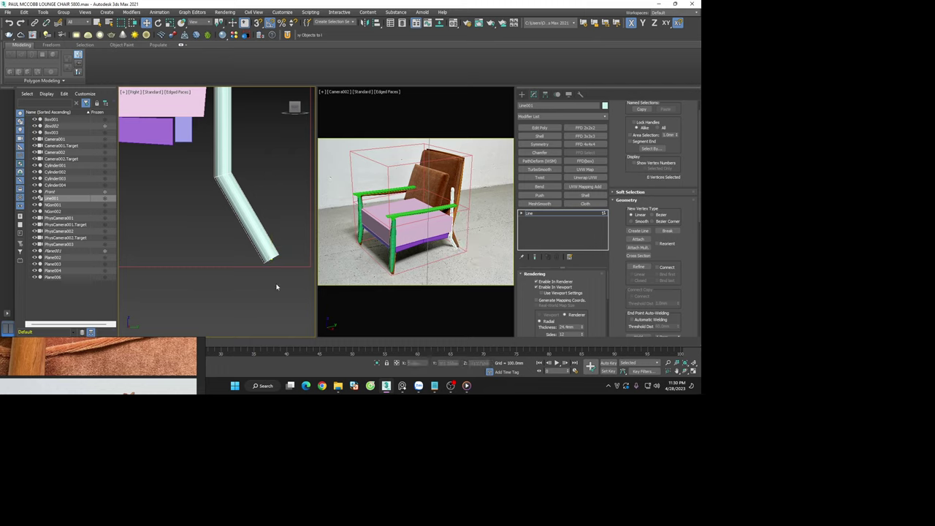
key("ctrl+z")
right_click(228, 241)
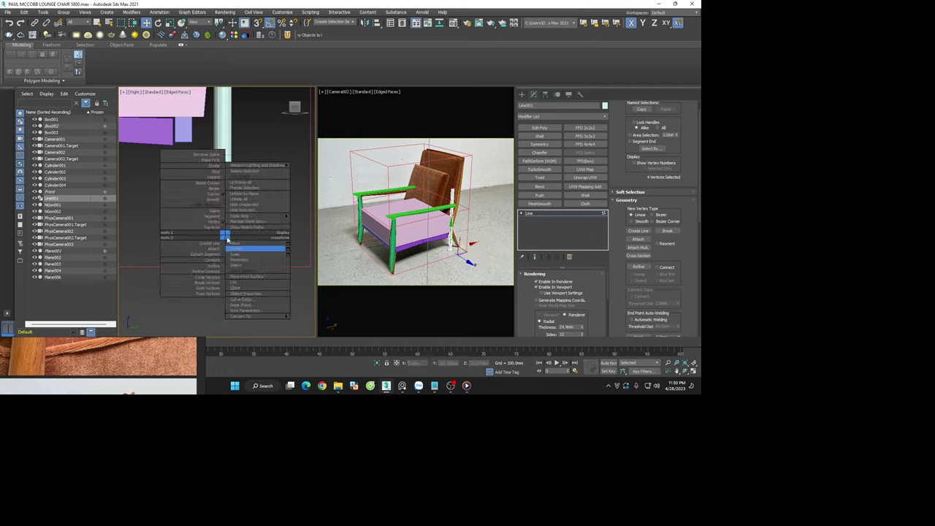
left_click(247, 212)
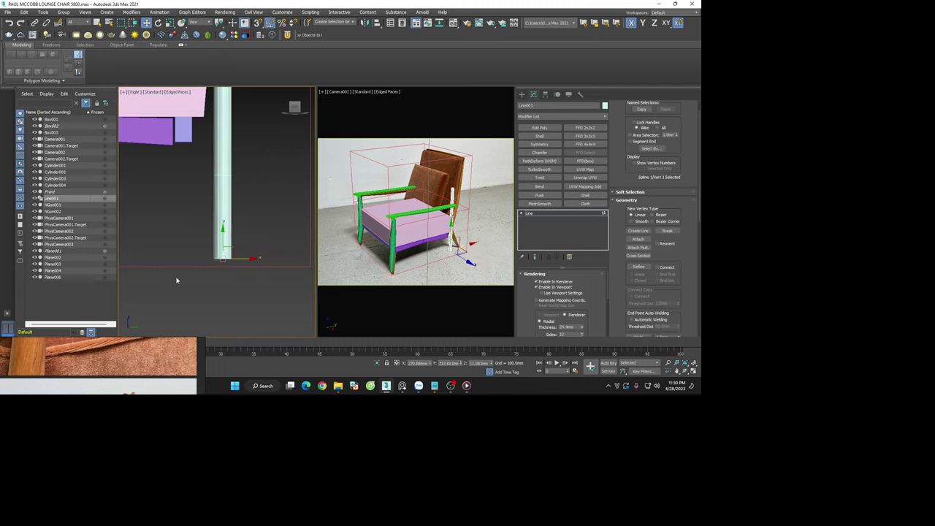
left_click_drag(246, 259, 281, 256)
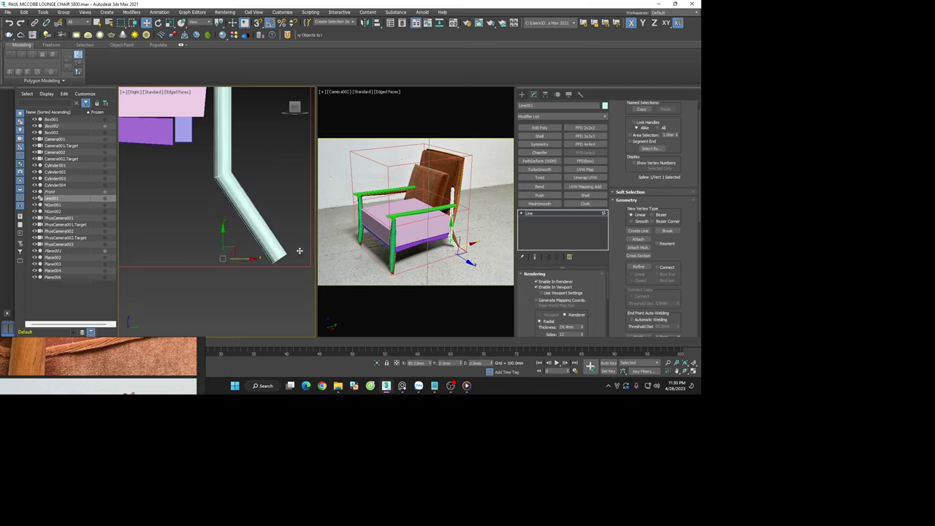
left_click(300, 252)
Raise the white rod's top vertices higher above the seat
scroll(279, 292, "down", 5)
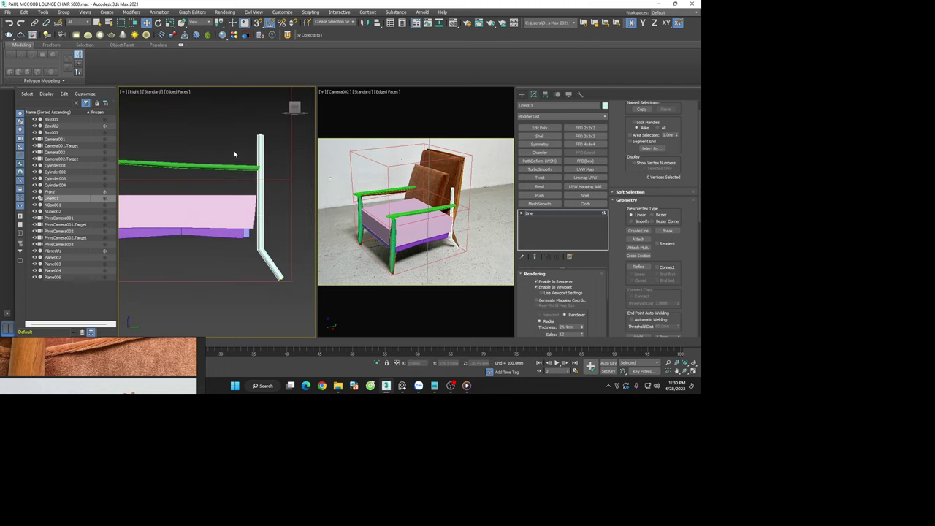
left_click_drag(239, 125, 314, 253)
left_click_drag(258, 198, 260, 179)
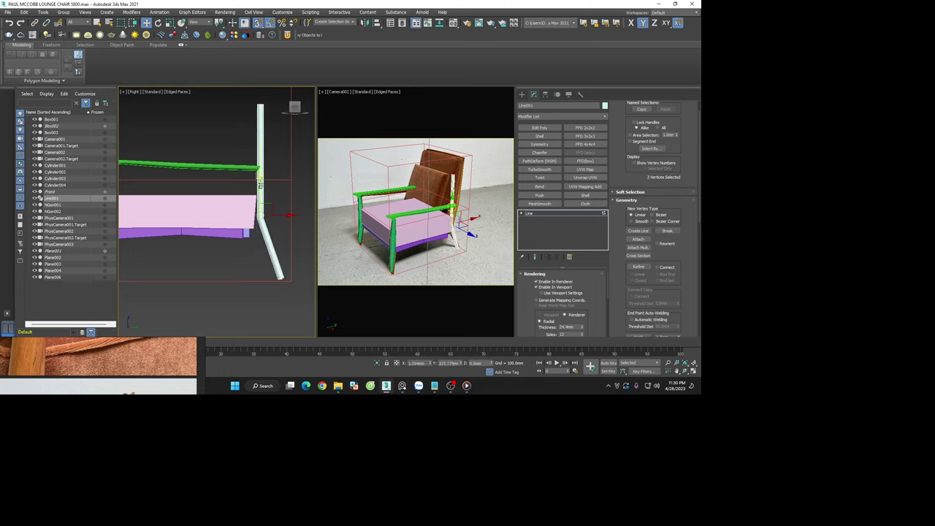
left_click(282, 212)
scroll(282, 219, "down", 3)
mouse_move(274, 241)
middle_mouse_down("alt")
mouse_move(284, 266)
mouse_move(263, 262)
mouse_move(215, 302)
middle_mouse_up("alt")
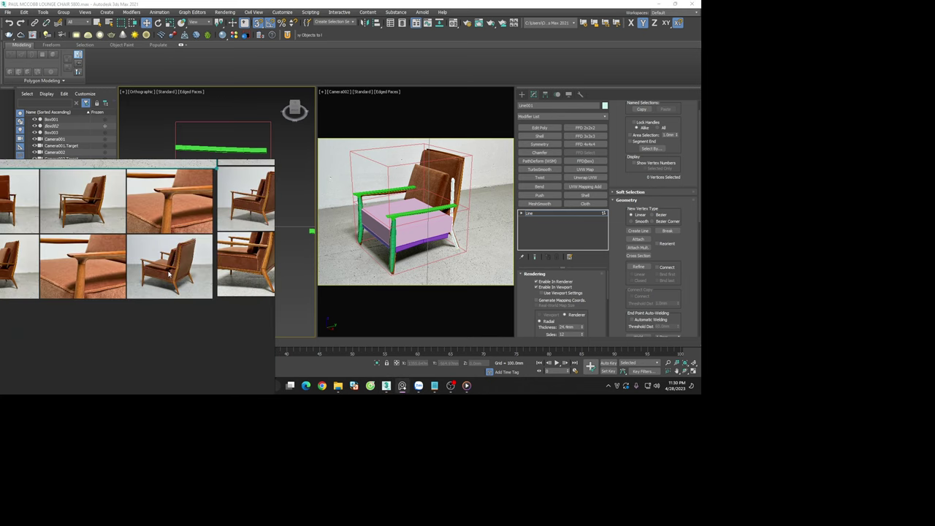
In Top view, shift the rod's end vertices along the X axis
mouse_move(219, 263)
middle_mouse_down("alt")
mouse_move(263, 265)
mouse_move(281, 277)
middle_mouse_up("alt")
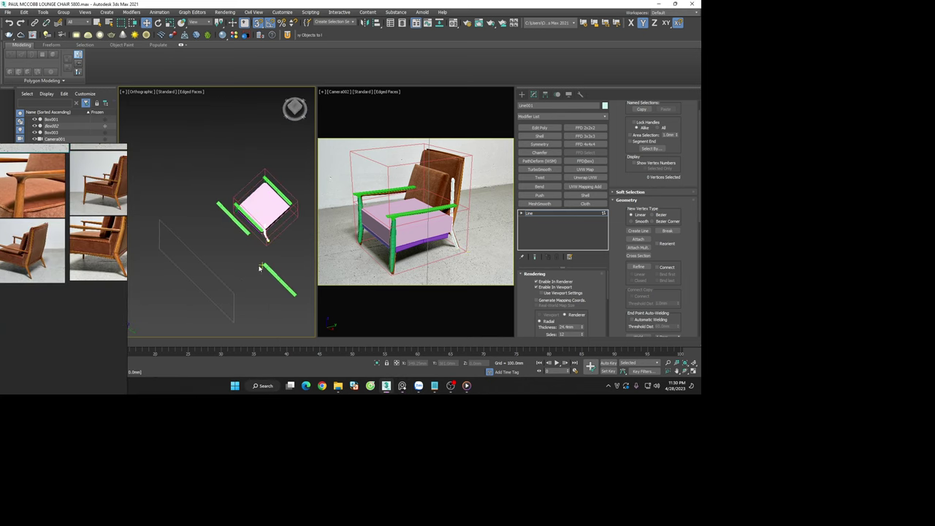
key("t")
scroll(278, 251, "down", 5)
scroll(279, 251, "down", 3)
left_click_drag(241, 245, 278, 272)
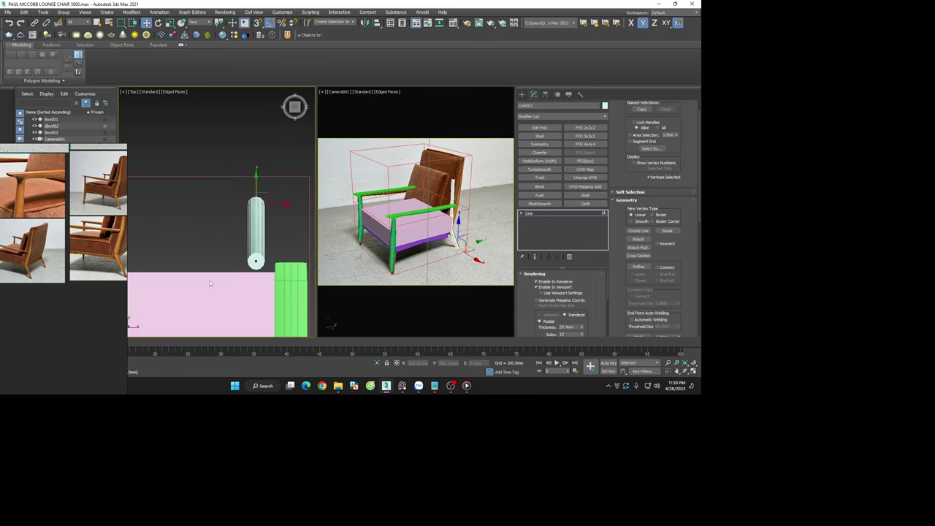
middle_click_drag(277, 271, 207, 210)
scroll(207, 209, "down", 5)
scroll(233, 219, "up", 5)
key("F5")
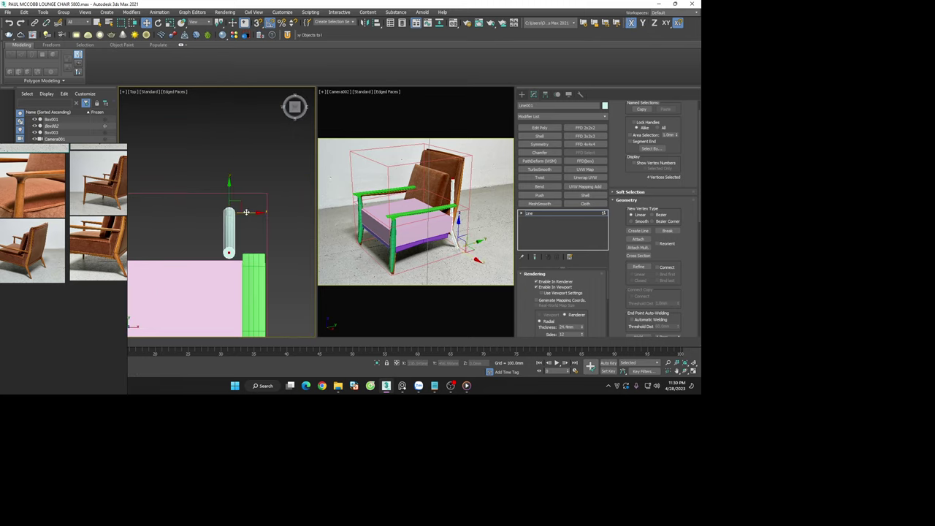
mouse_move(242, 217)
left_mouse_down()
mouse_move(272, 217)
mouse_move(245, 180)
mouse_move(260, 185)
left_mouse_up()
left_click(261, 187)
Move the bend vertex along Y to kink the lower part of the rod
scroll(264, 189, "down", 2)
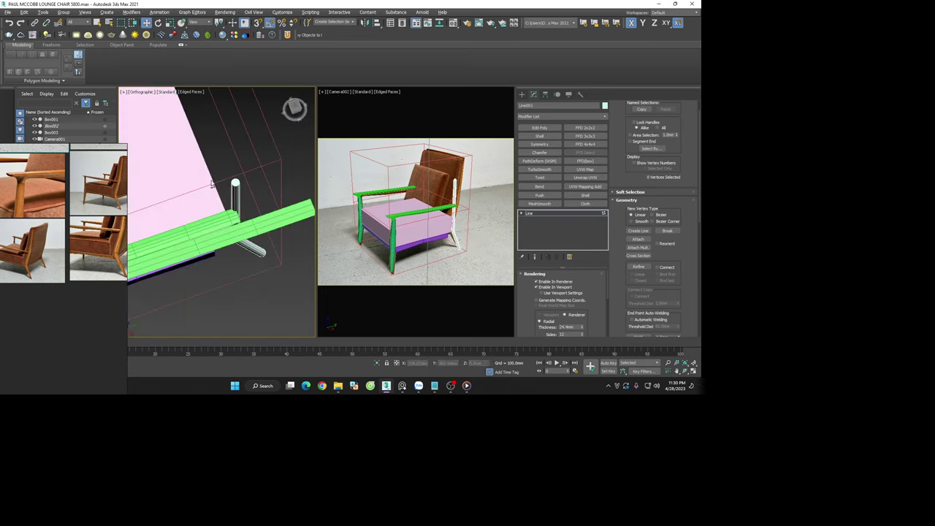
mouse_move(263, 188)
middle_mouse_down("alt")
mouse_move(208, 153)
mouse_move(211, 174)
middle_mouse_up("alt")
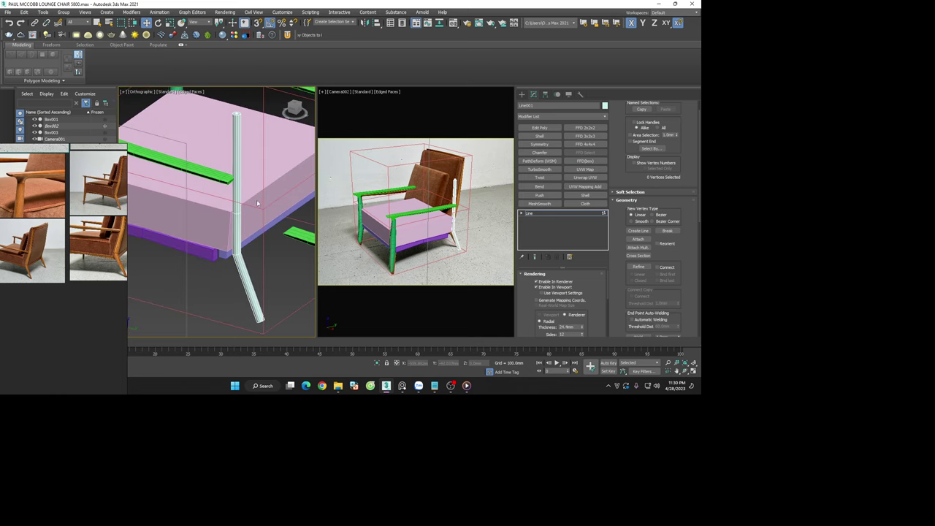
left_click(236, 207)
left_click(235, 256)
mouse_move(234, 256)
middle_mouse_down("alt")
mouse_move(222, 265)
mouse_move(229, 257)
middle_mouse_up("alt")
left_click_drag(223, 255, 233, 254)
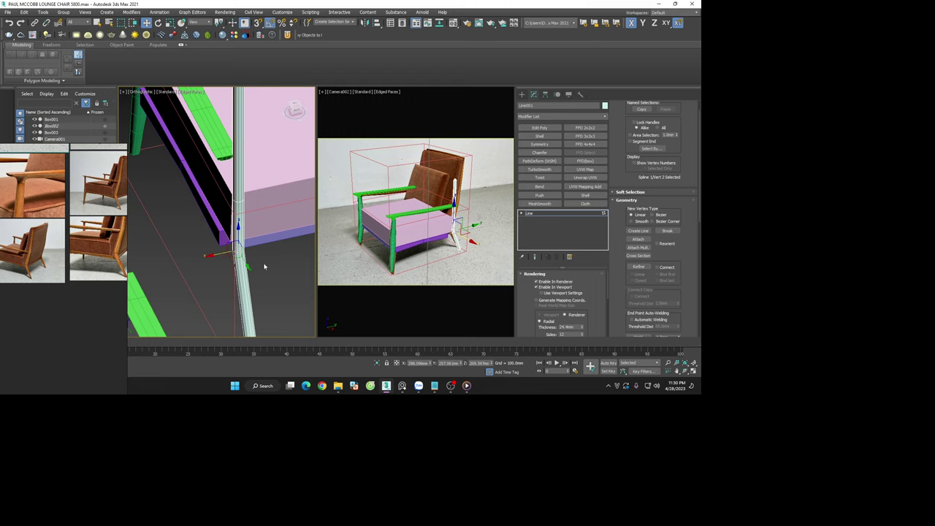
middle_click_drag(264, 266, 257, 262, "alt")
key("F6")
left_click_drag(255, 261, 251, 253)
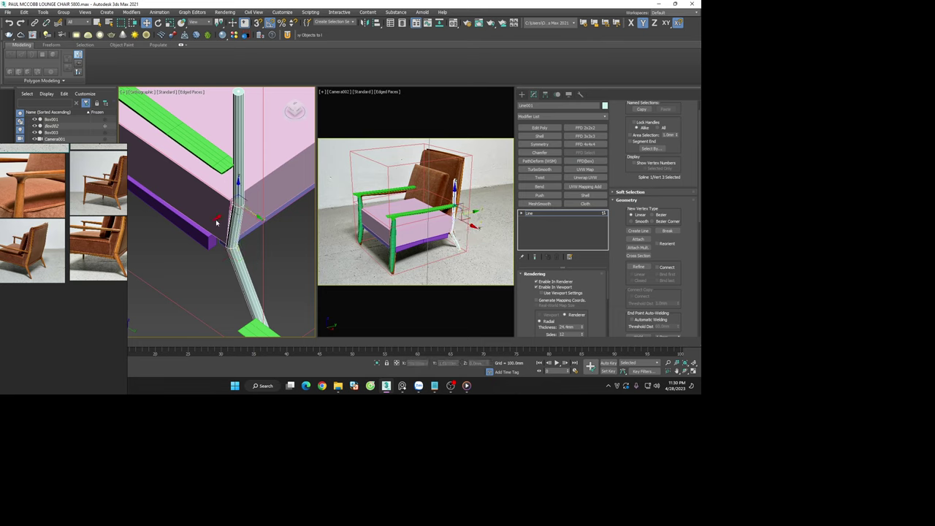
middle_click_drag(251, 253, 256, 230, "alt")
In the Right view, shift the bend vertices and tilt the leg's top vertex back
left_click_drag(264, 164, 230, 232)
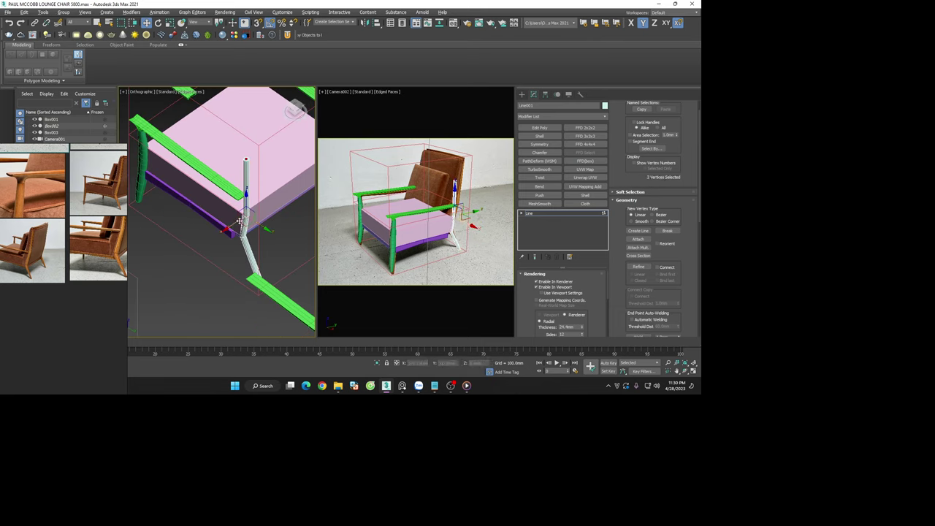
mouse_move(241, 230)
middle_mouse_down("alt")
mouse_move(292, 110)
mouse_move(276, 169)
middle_mouse_up("alt")
left_click(295, 108)
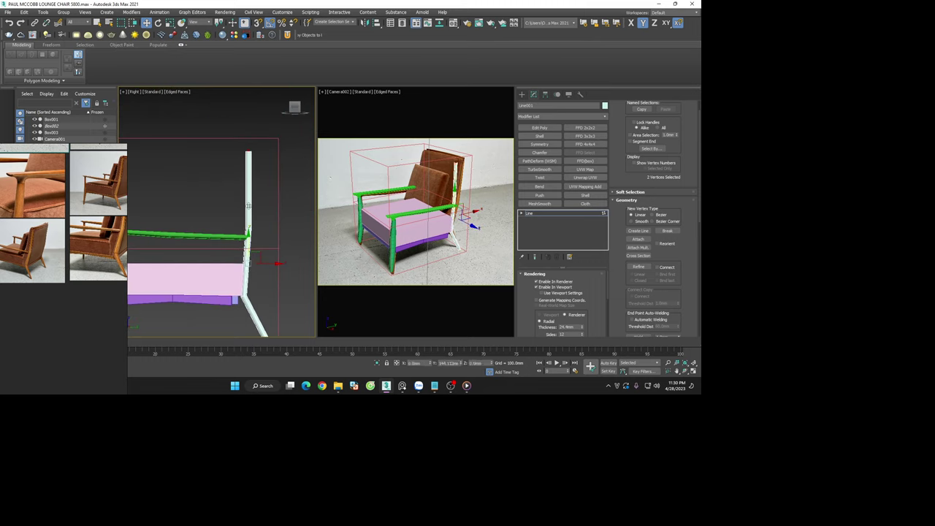
left_click_drag(261, 228, 271, 229)
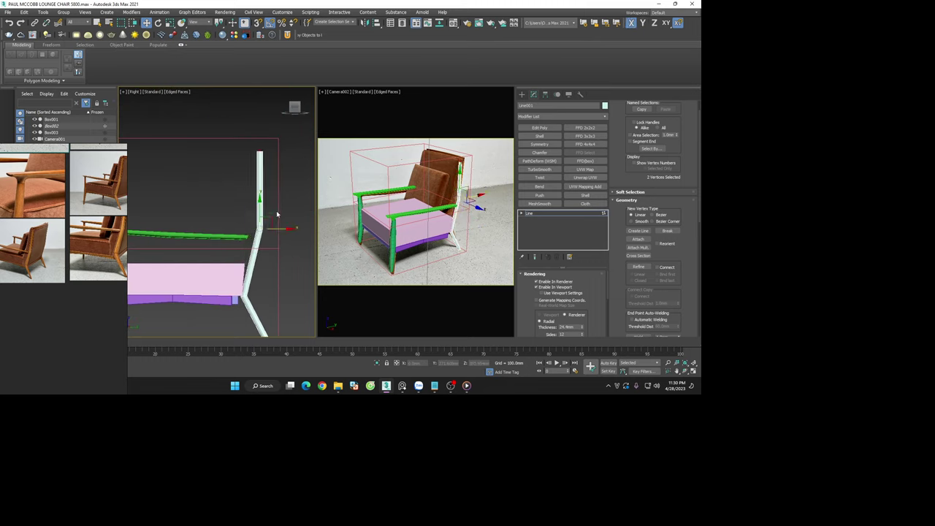
left_click_drag(235, 139, 269, 162)
middle_click_drag(273, 158, 268, 177)
mouse_move(268, 177)
left_mouse_down()
mouse_move(274, 169)
mouse_move(265, 156)
left_mouse_up()
left_click(283, 200)
Compare the whole chair against the side-profile reference photos of the backrest
scroll(284, 200, "down", 4)
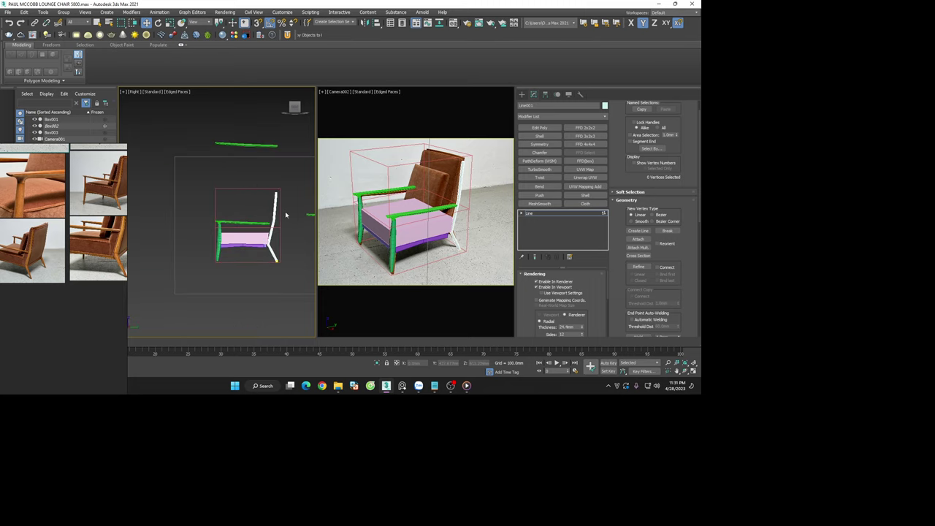
mouse_move(285, 211)
middle_mouse_down("alt")
mouse_move(356, 255)
mouse_move(336, 249)
middle_mouse_up("alt")
scroll(105, 188, "down", 3)
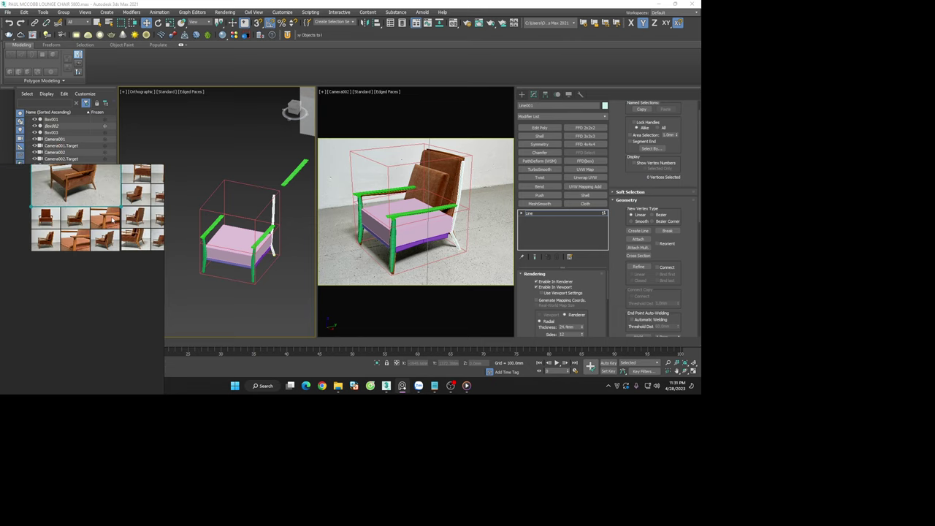
scroll(79, 217, "down", 3)
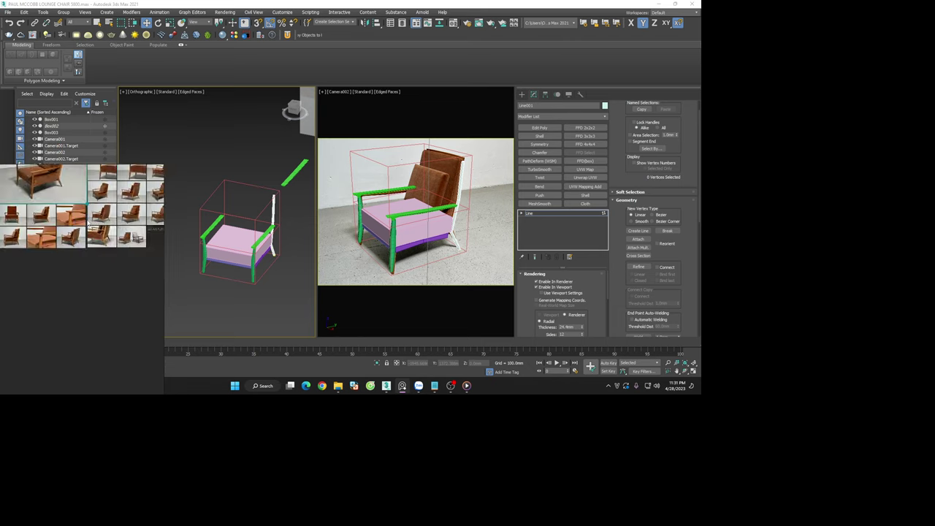
scroll(104, 238, "up", 3)
scroll(106, 242, "up", 3)
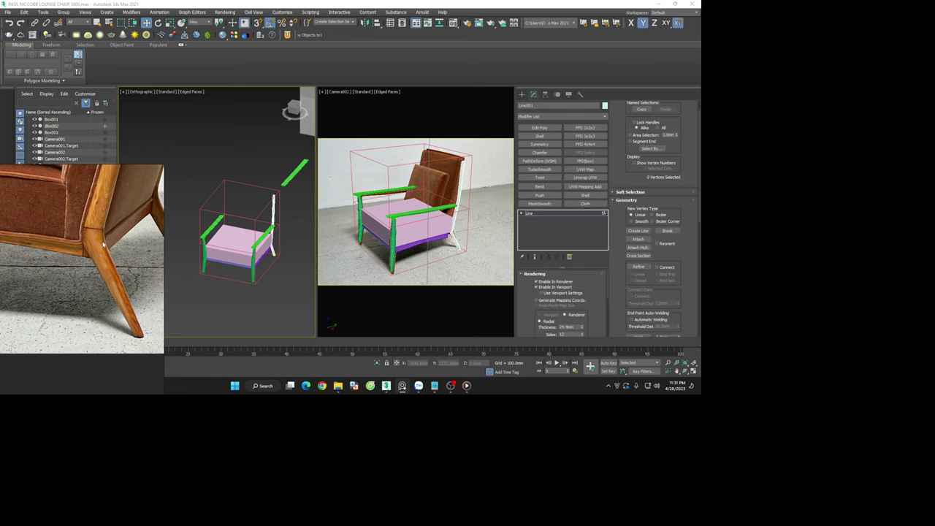
scroll(105, 241, "down", 2)
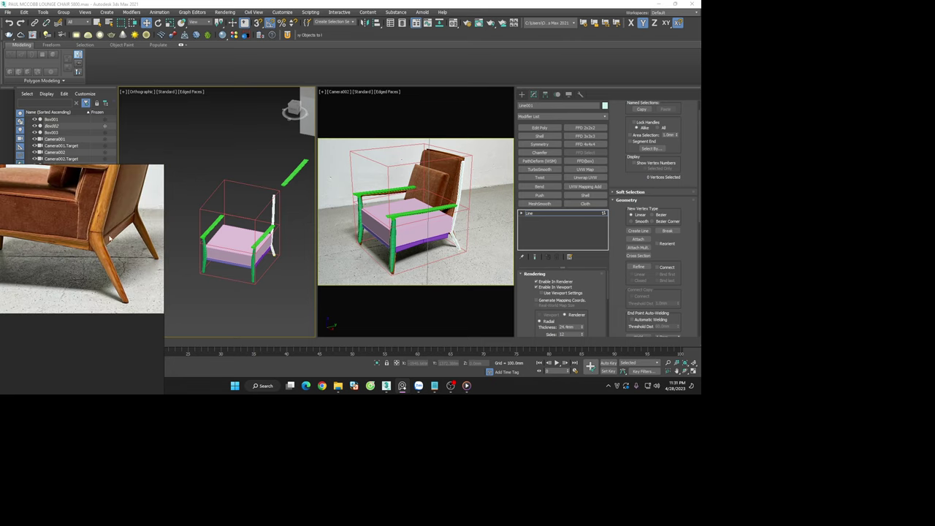
scroll(111, 232, "down", 2)
scroll(112, 230, "down", 2)
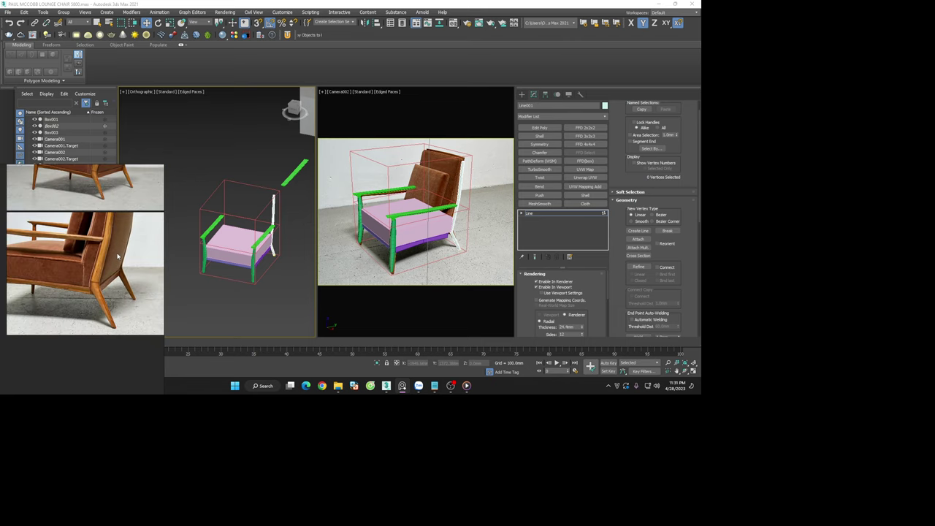
scroll(112, 228, "down", 2)
scroll(113, 226, "up", 2)
scroll(114, 226, "up", 2)
scroll(110, 228, "down", 1)
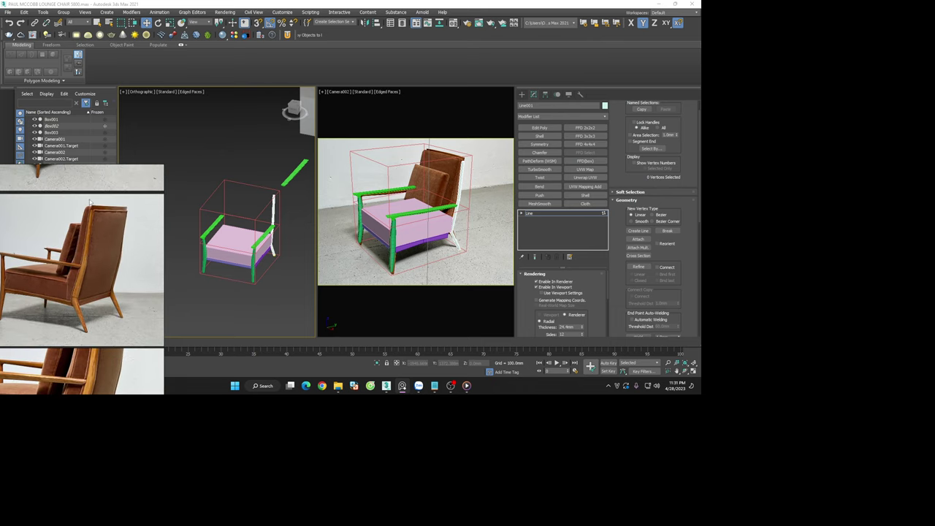
scroll(102, 231, "up", 2)
scroll(98, 234, "up", 2)
scroll(99, 227, "down", 1)
scroll(100, 216, "down", 2)
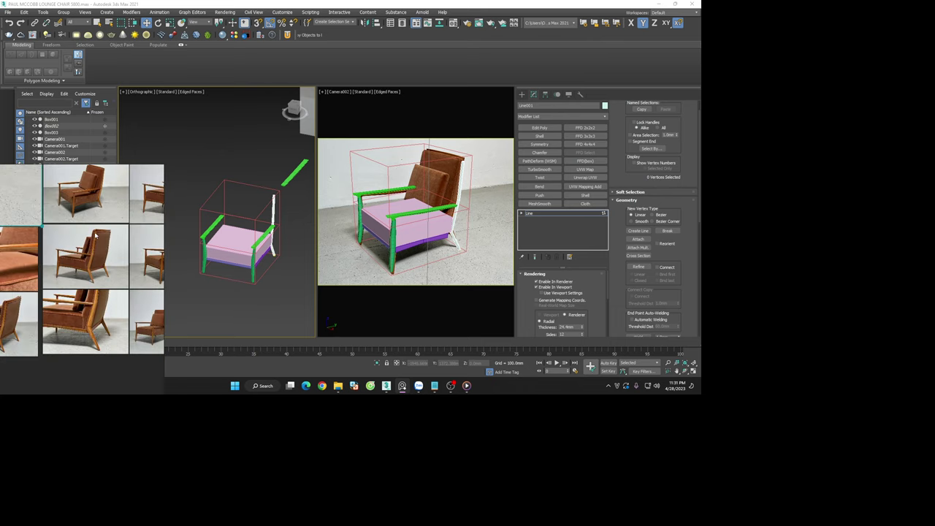
scroll(101, 205, "down", 1)
scroll(103, 194, "up", 2)
scroll(99, 195, "up", 2)
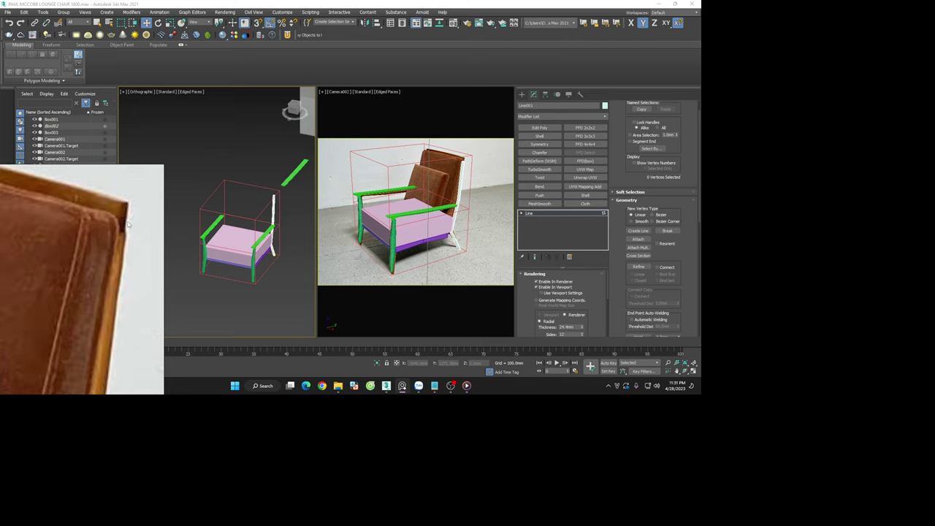
scroll(73, 212, "down", 2)
scroll(63, 218, "down", 1)
scroll(80, 212, "up", 2)
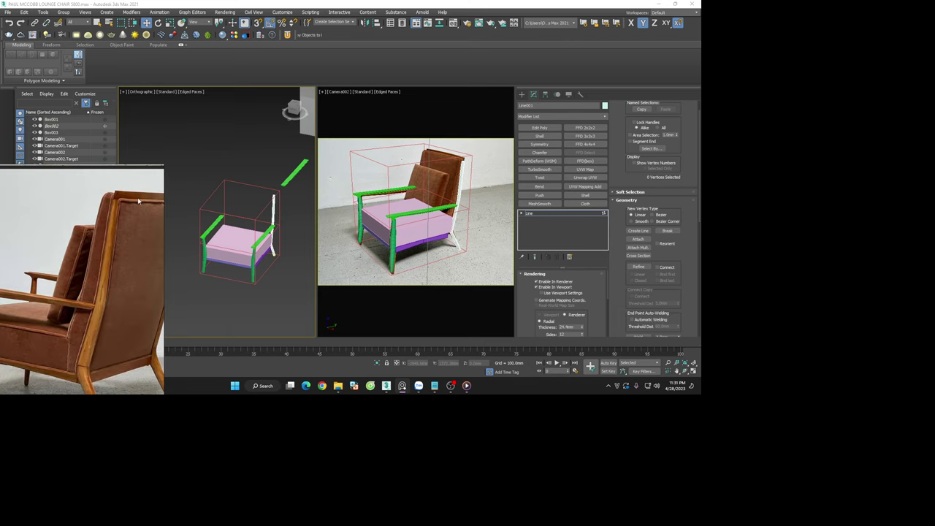
scroll(103, 203, "up", 1)
scroll(111, 198, "up", 1)
scroll(111, 198, "down", 2)
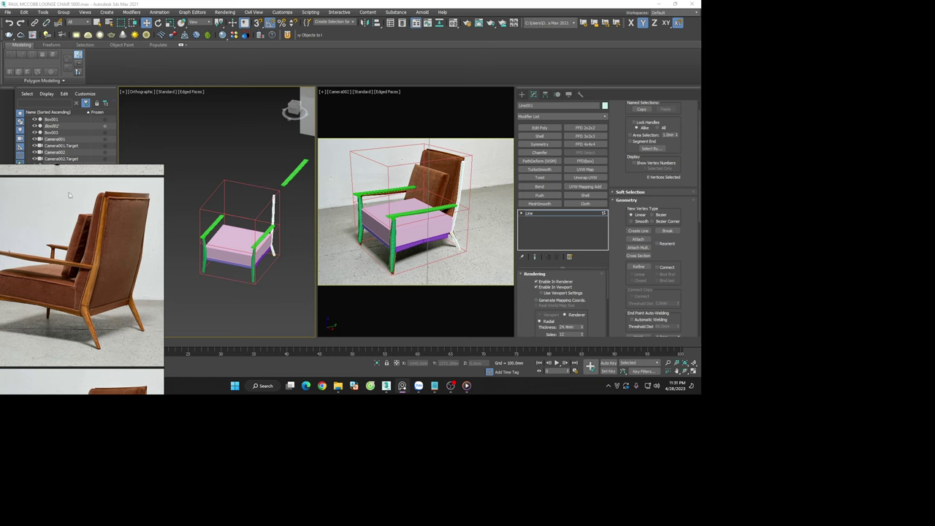
Shrink the reference photo window aside to uncover the Camera002 view of the chair
scroll(81, 222, "down", 3)
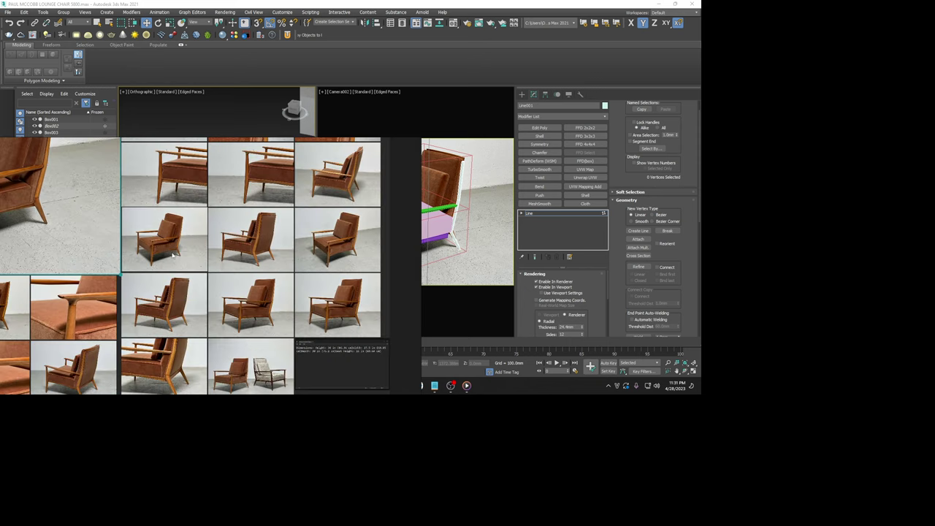
scroll(173, 254, "up", 5)
scroll(248, 261, "down", 1)
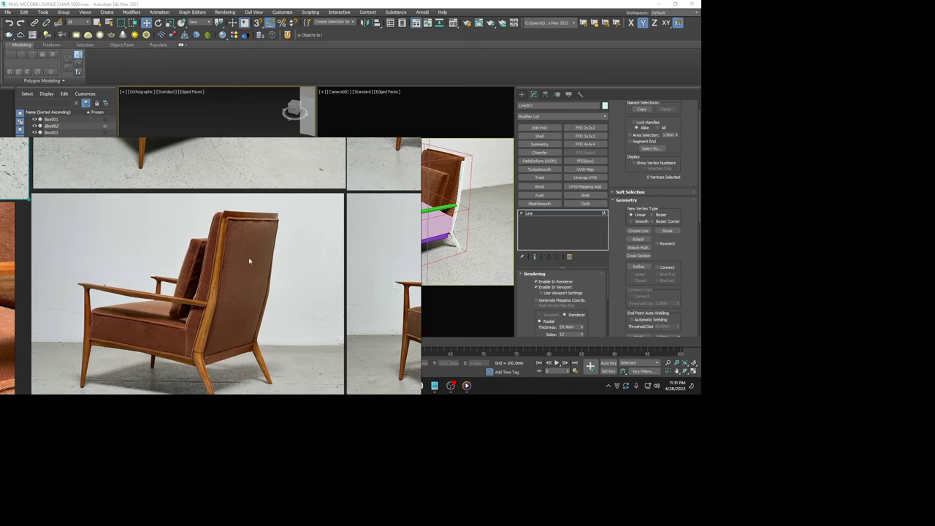
scroll(248, 260, "up", 2)
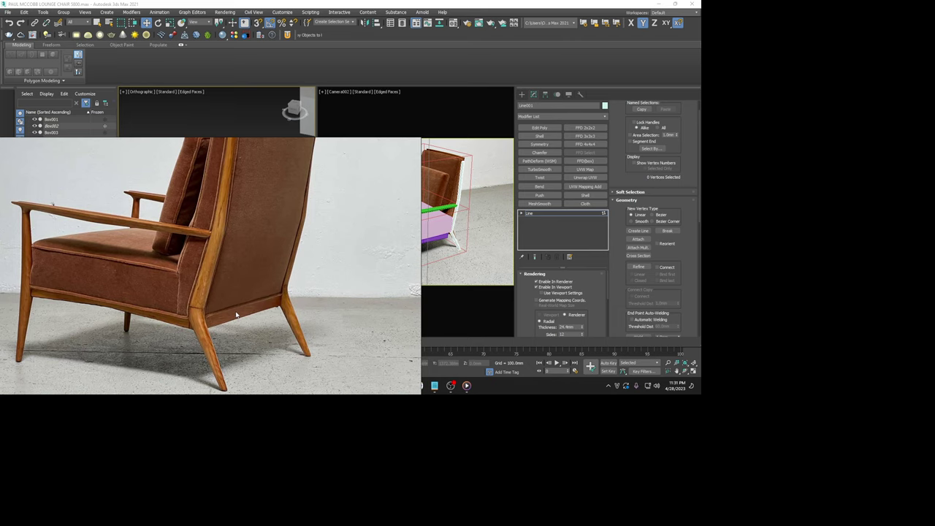
scroll(236, 315, "down", 2)
scroll(253, 188, "up", 3)
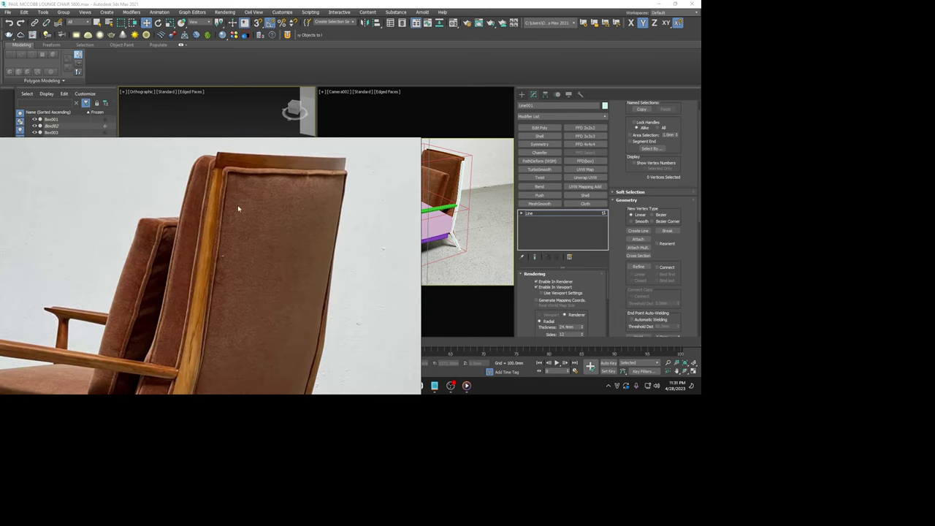
scroll(238, 209, "down", 1)
scroll(257, 219, "down", 1)
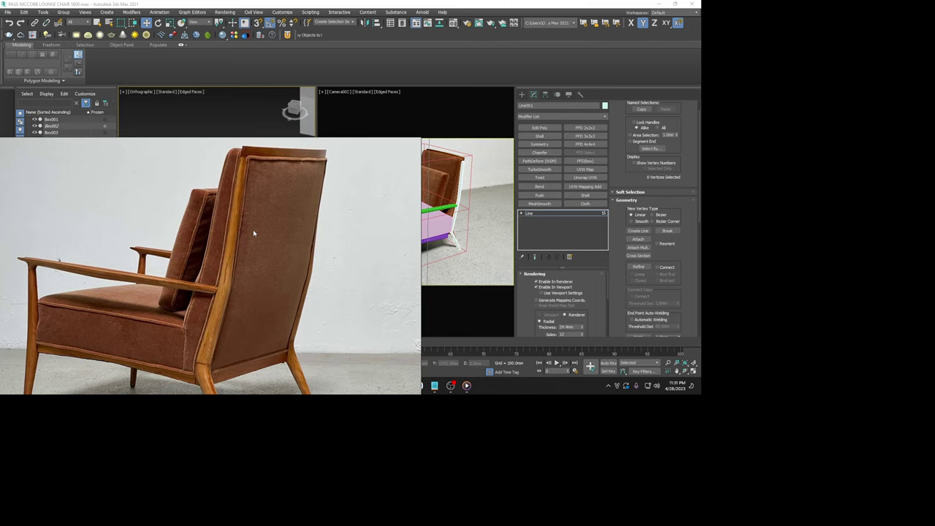
scroll(253, 234, "down", 2)
scroll(241, 292, "up", 1)
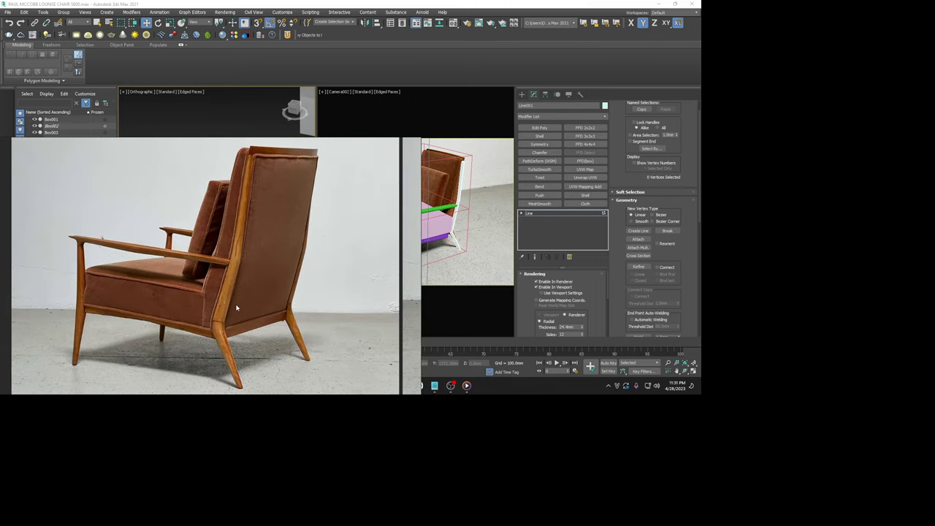
scroll(235, 312, "up", 2)
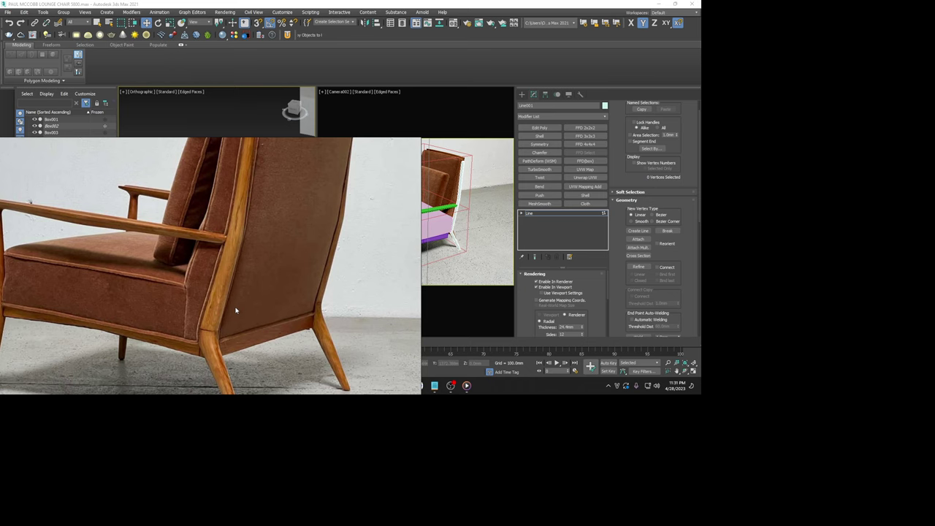
scroll(235, 311, "down", 1)
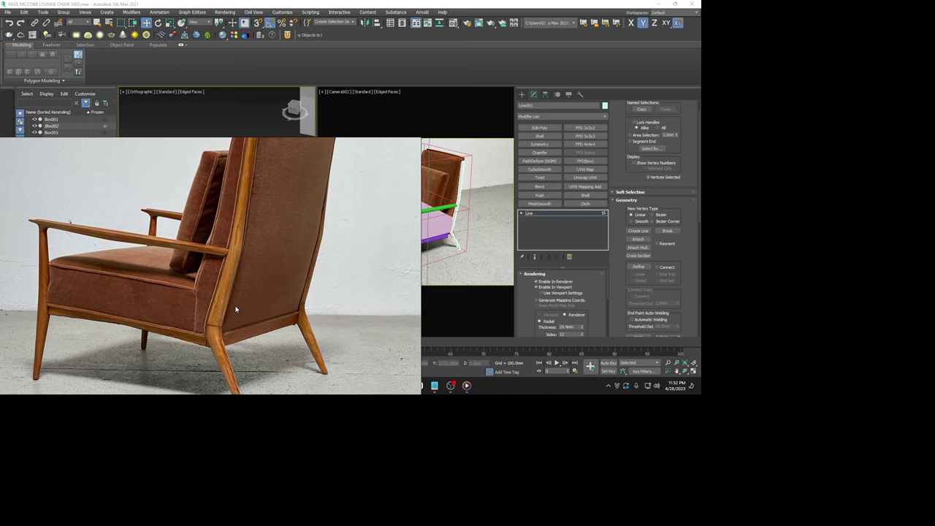
scroll(236, 310, "down", 2)
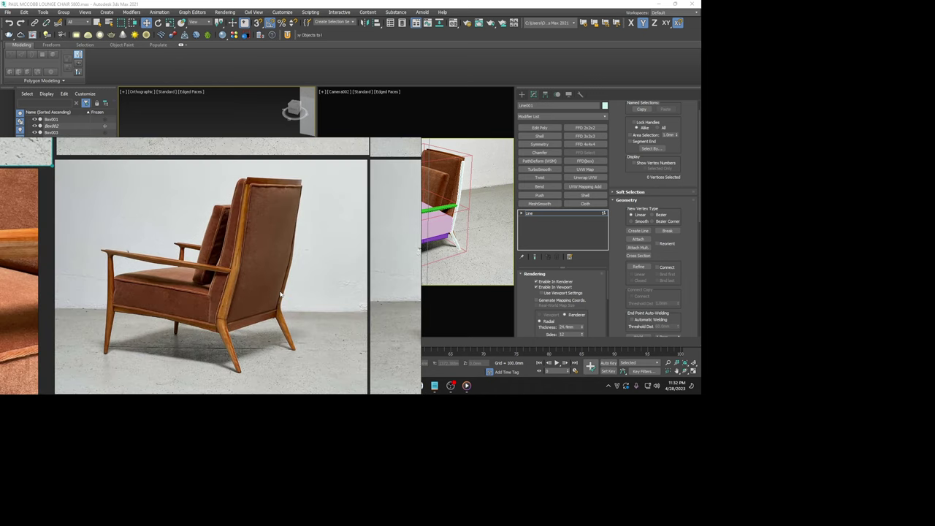
scroll(294, 287, "up", 2)
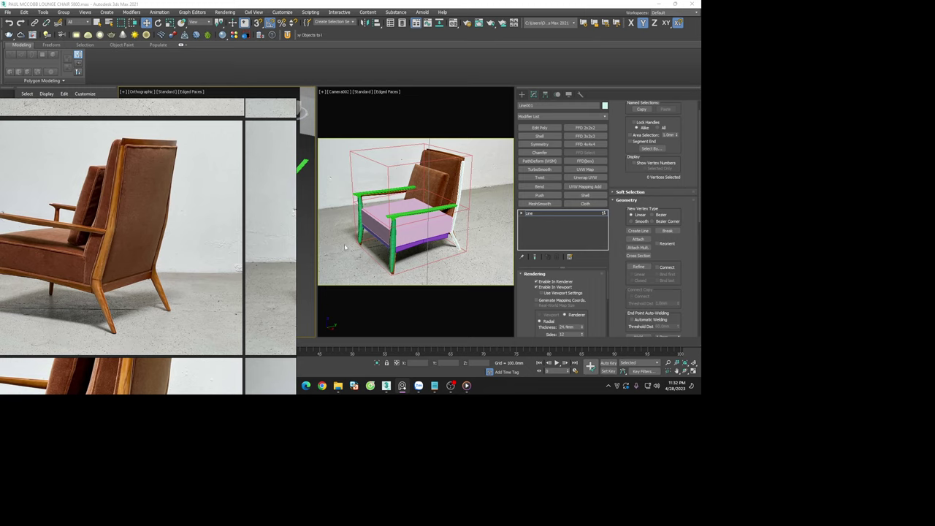
Switch the camera view to 2D pan-zoom and make the Box003 seat box see-through
left_click(457, 261)
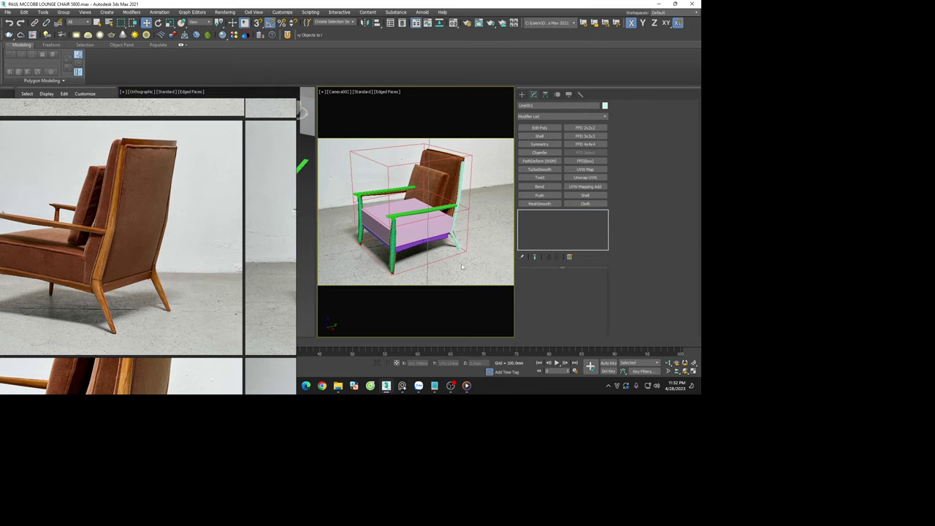
left_click(337, 91)
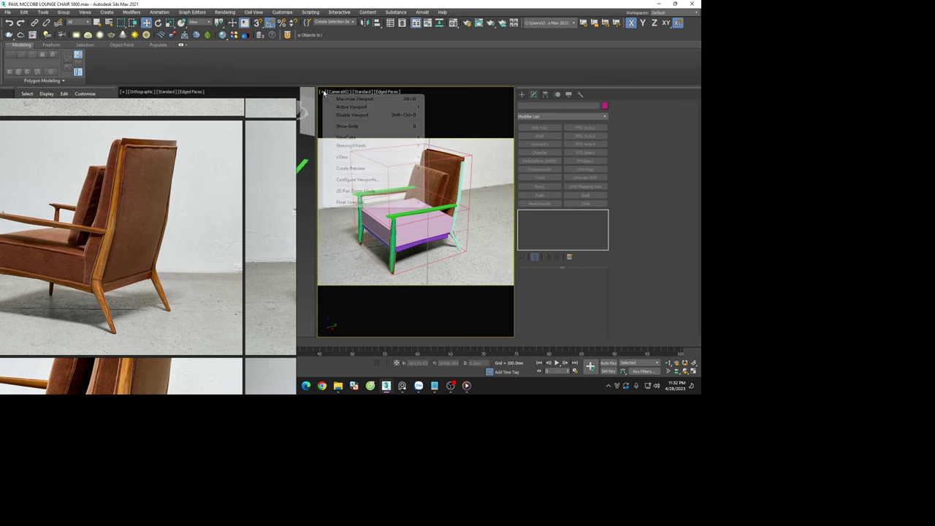
left_click(365, 192)
scroll(439, 226, "up", 3)
left_click(444, 219)
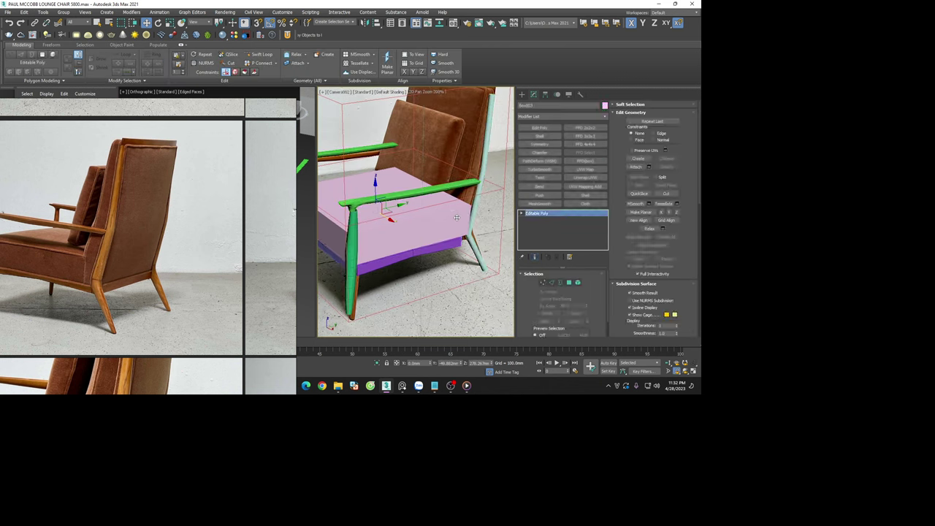
key("alt+x")
scroll(457, 217, "up", 2)
scroll(459, 214, "down", 4)
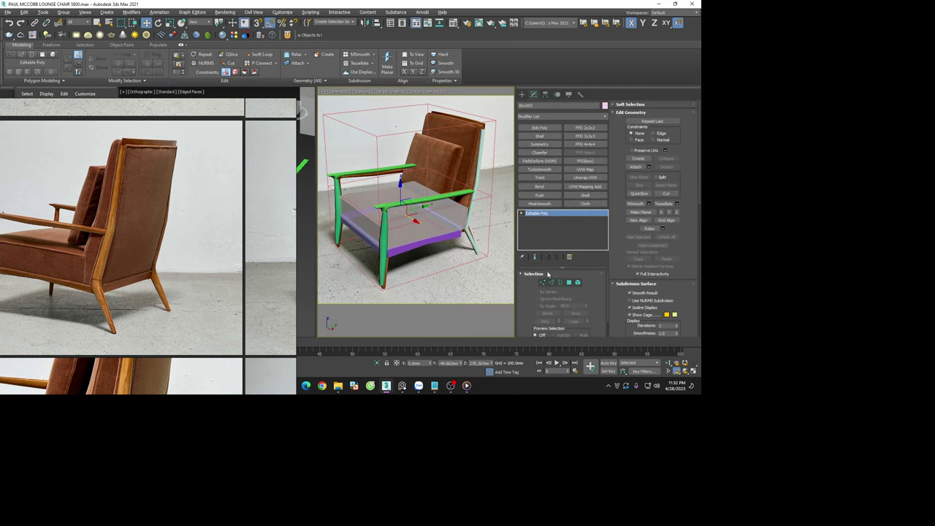
Shorten the seat box from the back by moving its rear vertices, with edged faces shown
left_click(543, 282)
left_click_drag(409, 168, 487, 242)
scroll(444, 222, "up", 2)
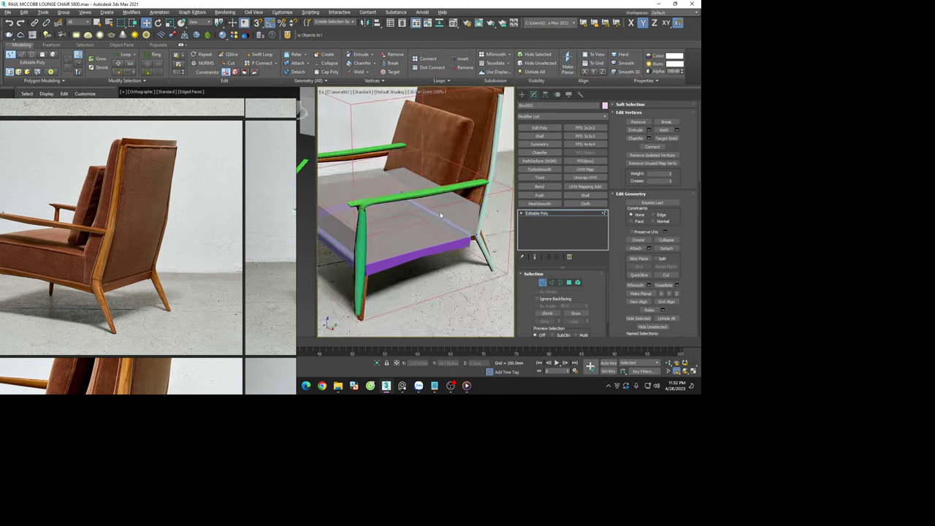
key("F4")
scroll(465, 208, "up", 3)
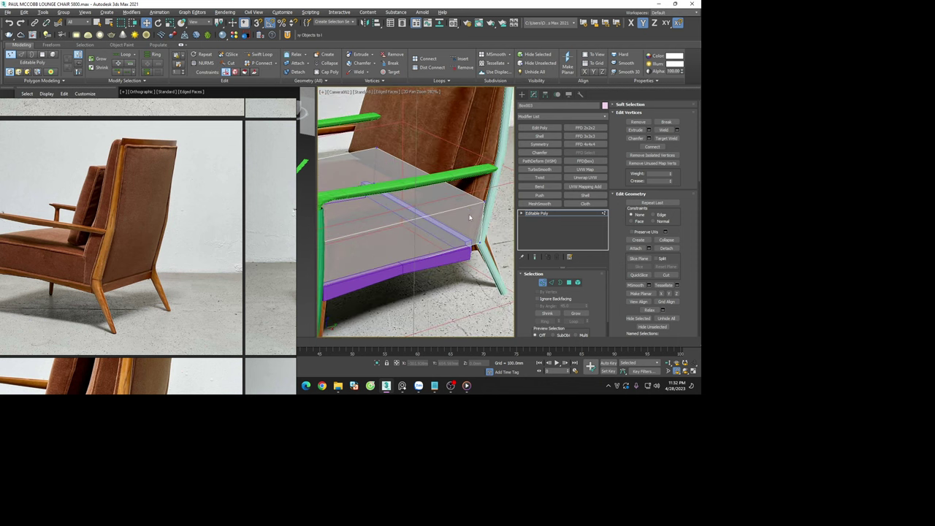
scroll(467, 211, "down", 3)
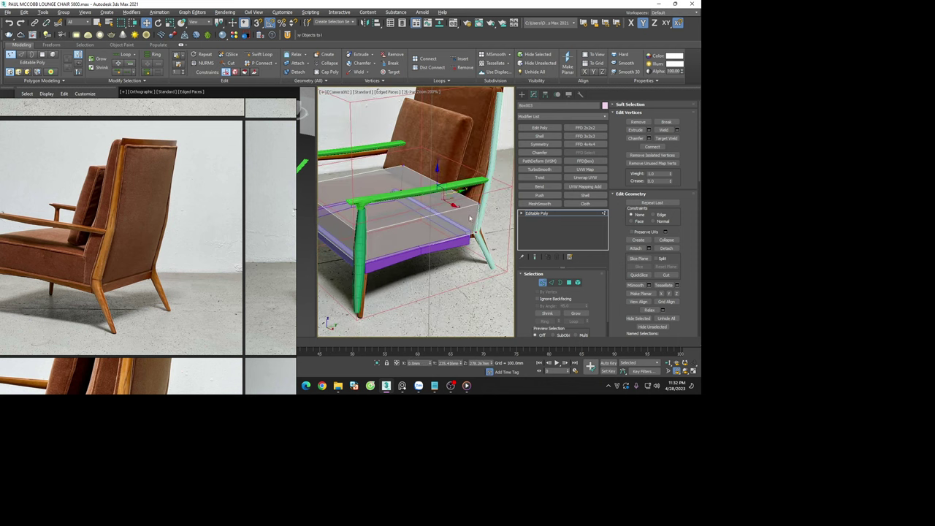
scroll(443, 181, "up", 2)
left_click_drag(444, 182, 433, 184)
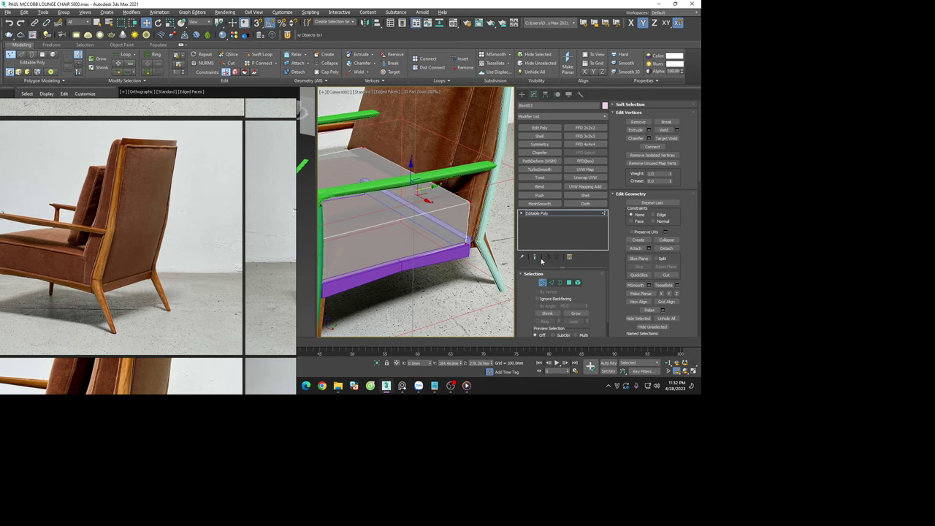
Add an edge loop across the seat box and slide the new edges slightly along the seat
left_click(569, 282)
left_click(470, 209)
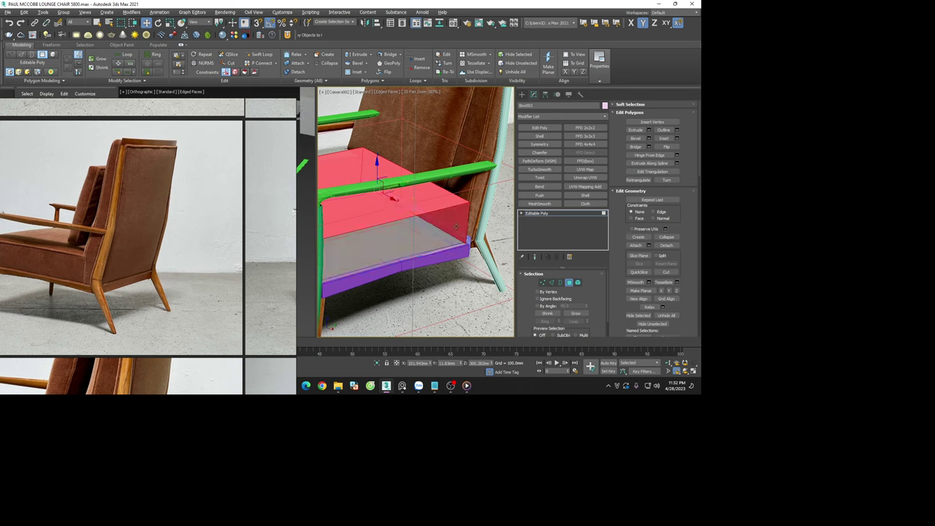
left_click(454, 213)
left_click(465, 225)
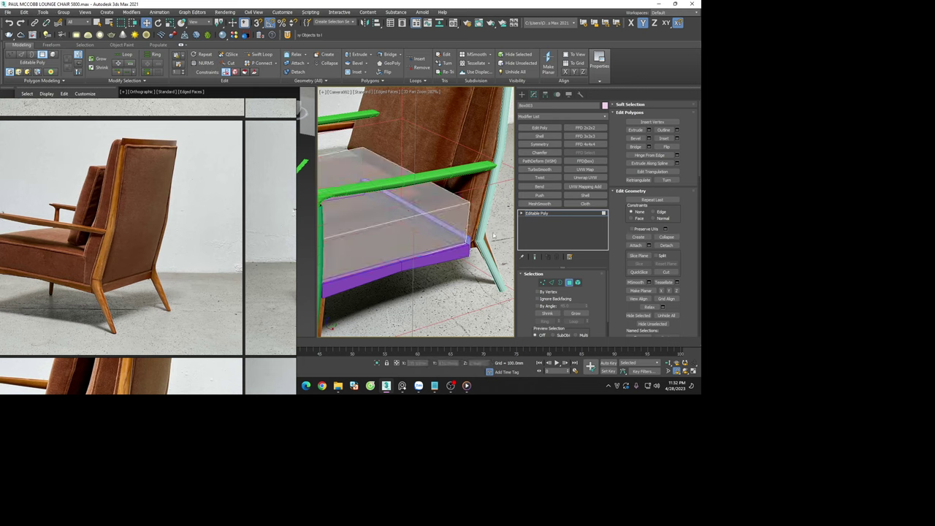
key("ctrl+z")
key("ctrl+z")
key("ctrl+z")
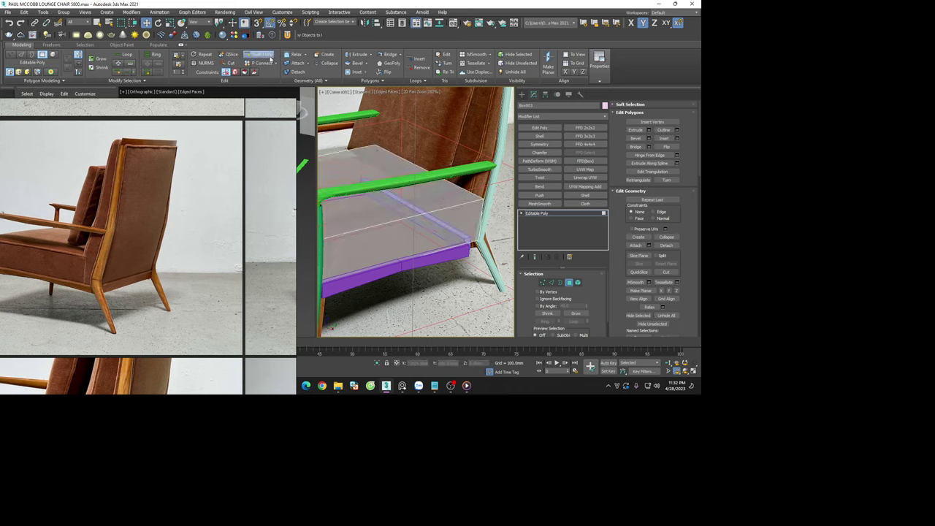
key("ctrl+z")
key("w")
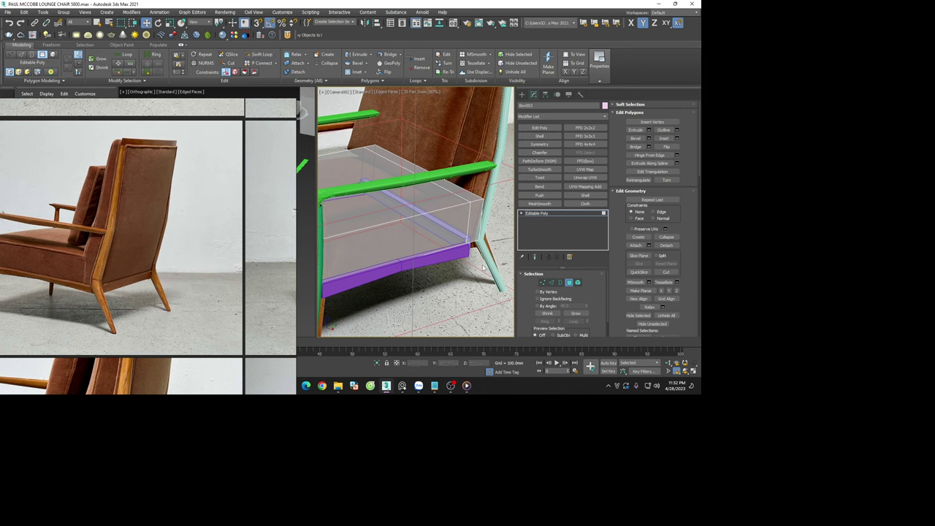
key("2")
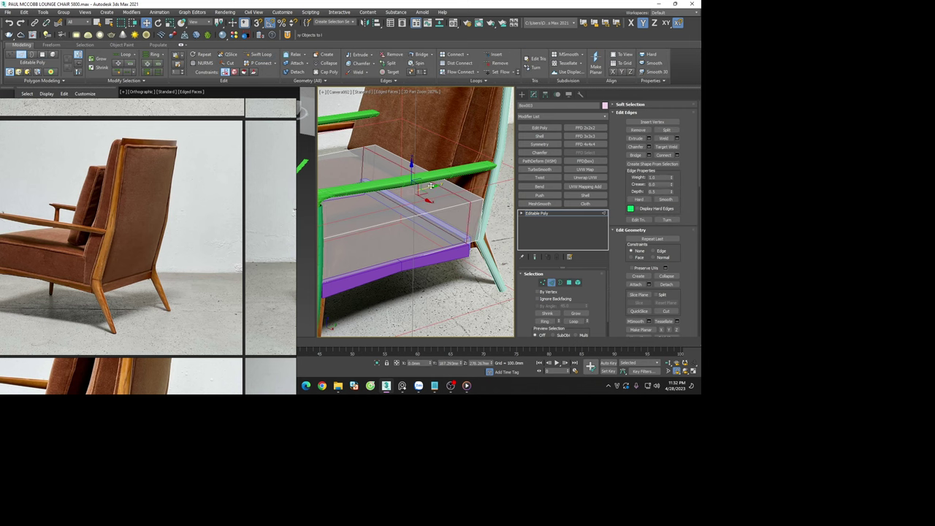
left_click_drag(431, 186, 429, 193)
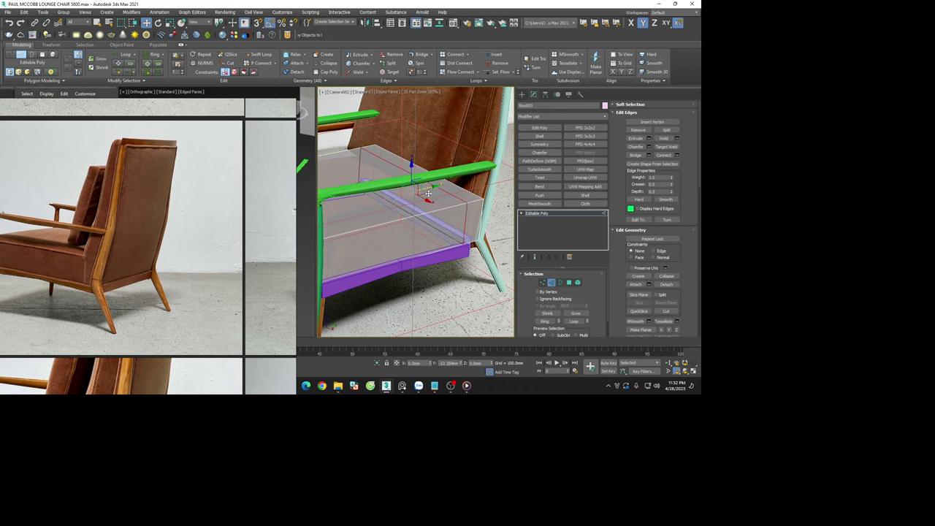
key("z")
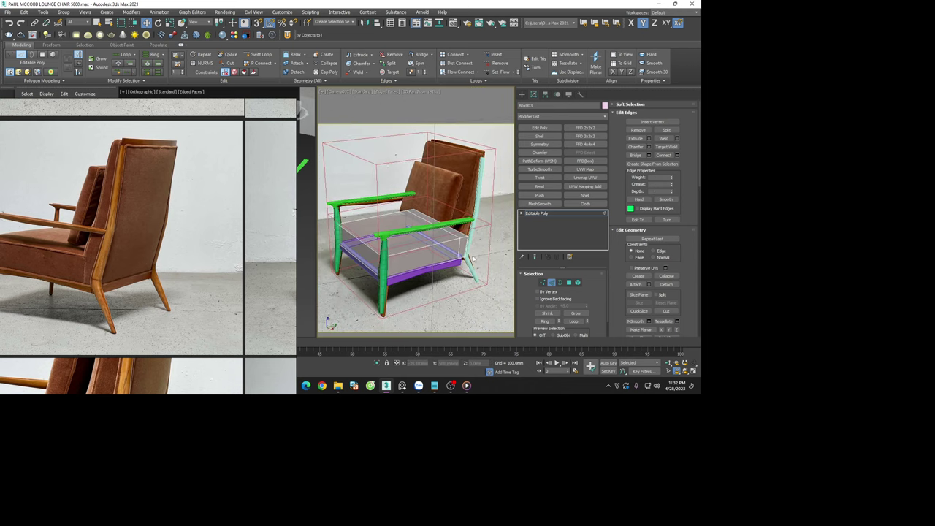
scroll(476, 239, "up", 2)
Delete the rear top face of the seat box to leave an opening
left_click(569, 282)
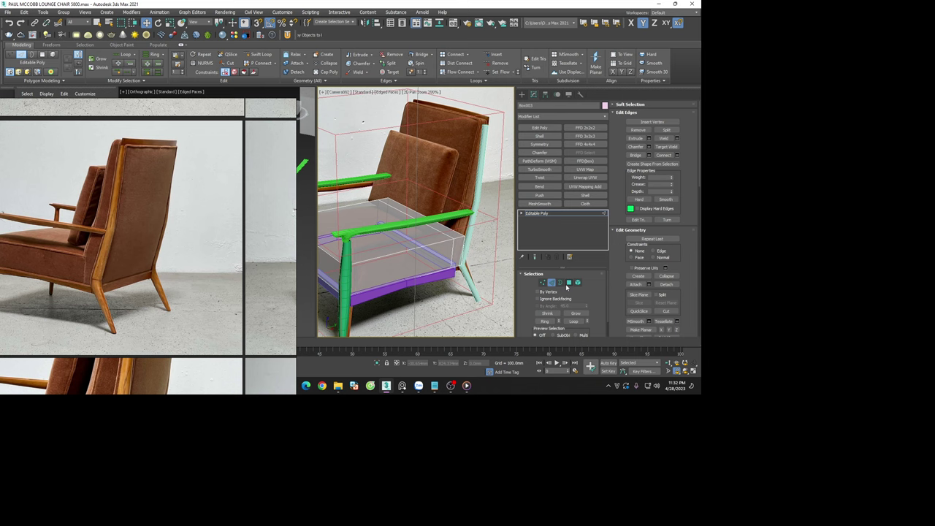
left_click(438, 220)
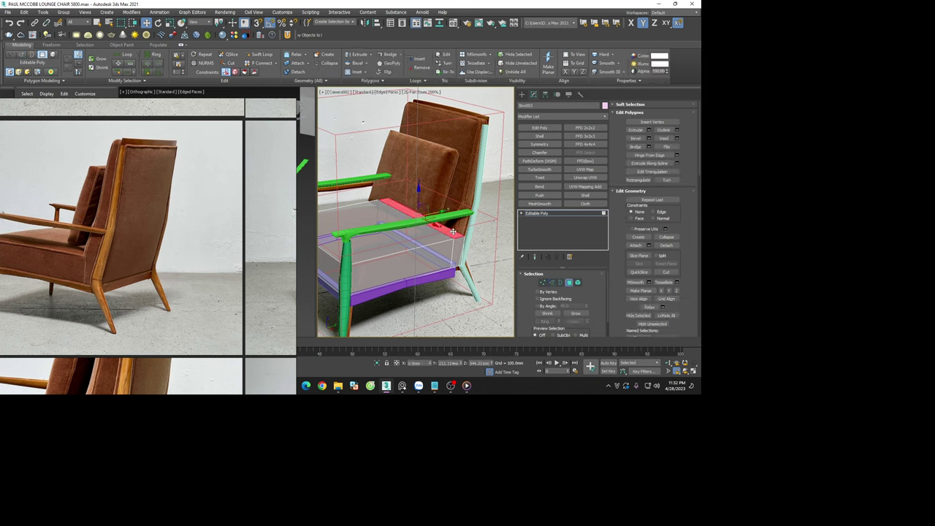
left_click(492, 247)
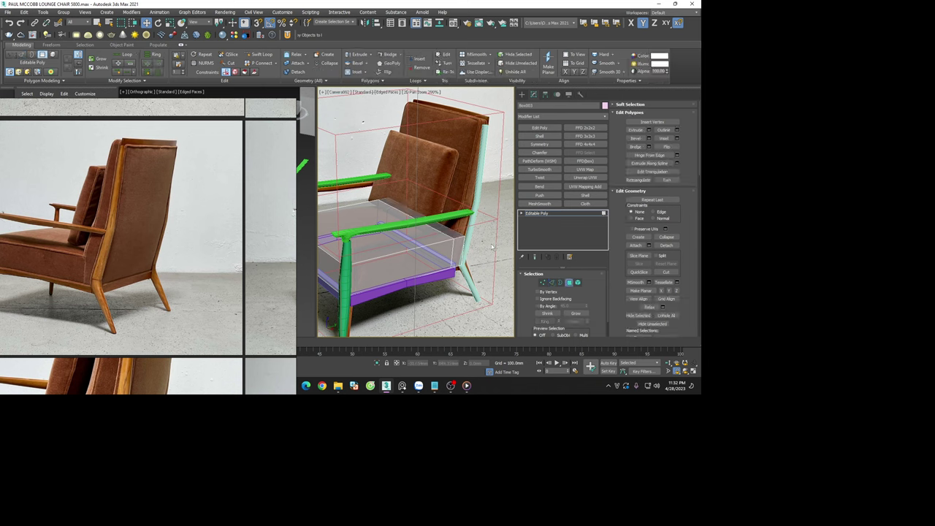
left_click(560, 282)
Extrude the seat's rear open border upward into a tall backrest and adjust its top vertices
left_click(442, 221)
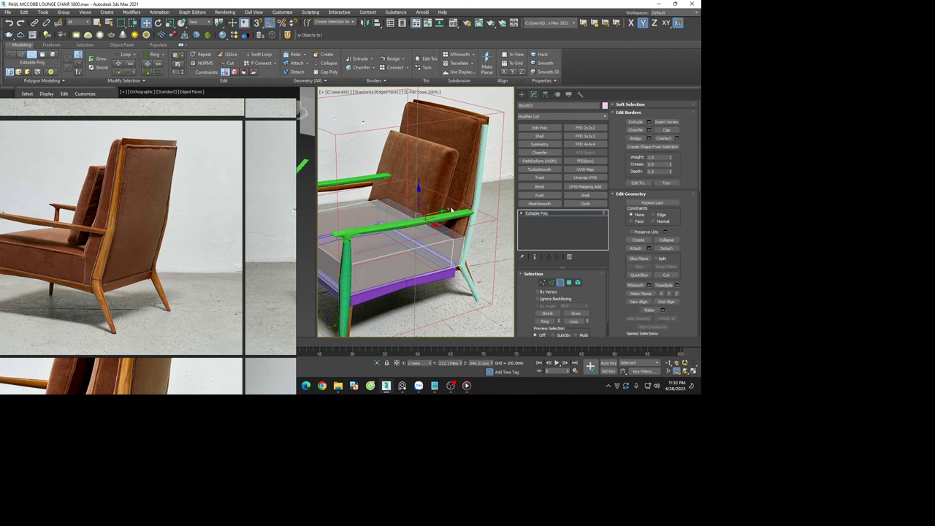
middle_click_drag(452, 209, 414, 211, "alt")
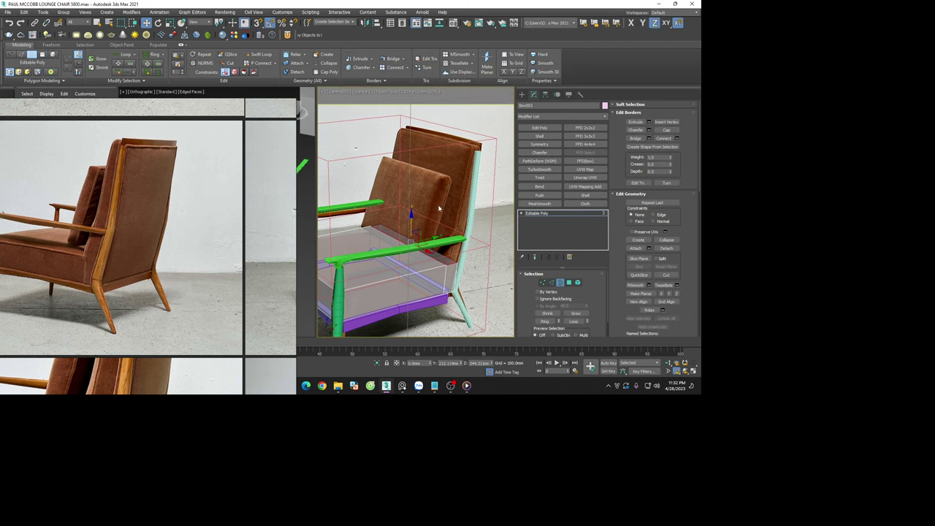
mouse_move(412, 224)
left_mouse_down("shift")
mouse_move(438, 117)
mouse_move(454, 130)
mouse_move(438, 125)
left_mouse_up("shift")
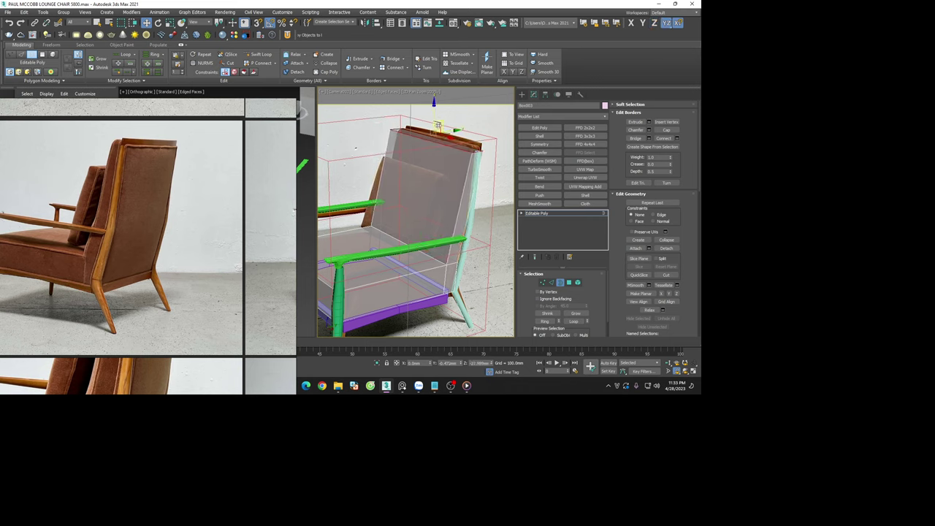
key("1")
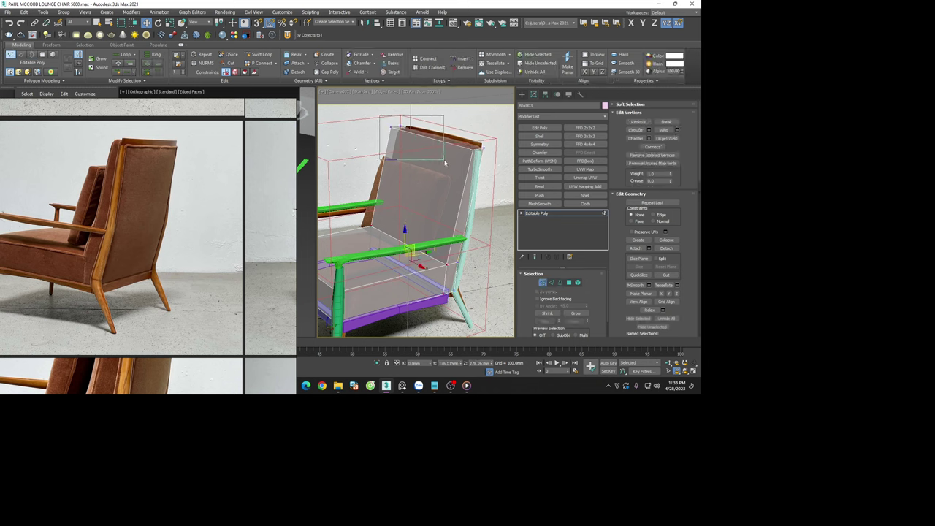
left_click(395, 129)
left_click_drag(496, 155, 388, 113)
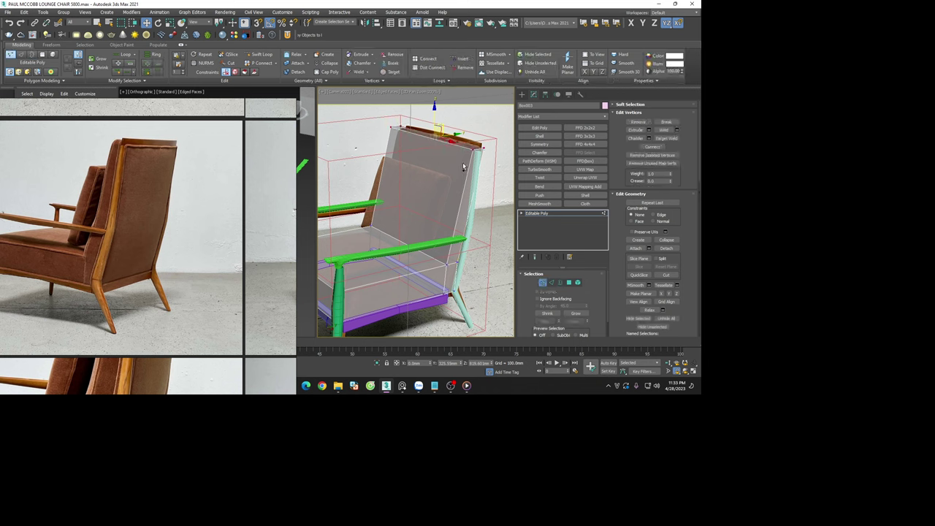
left_click(472, 127)
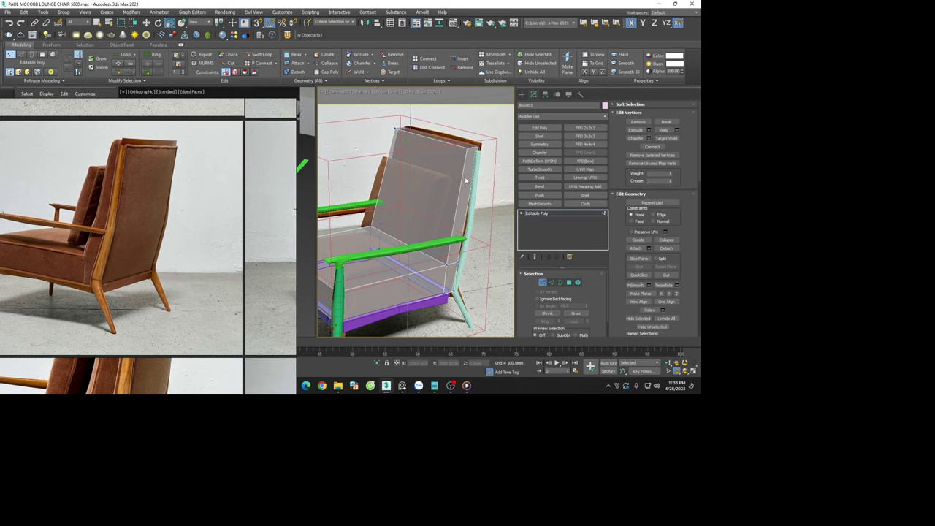
Connect the backrest's vertical edges to add a horizontal edge across its panel
left_click(552, 282)
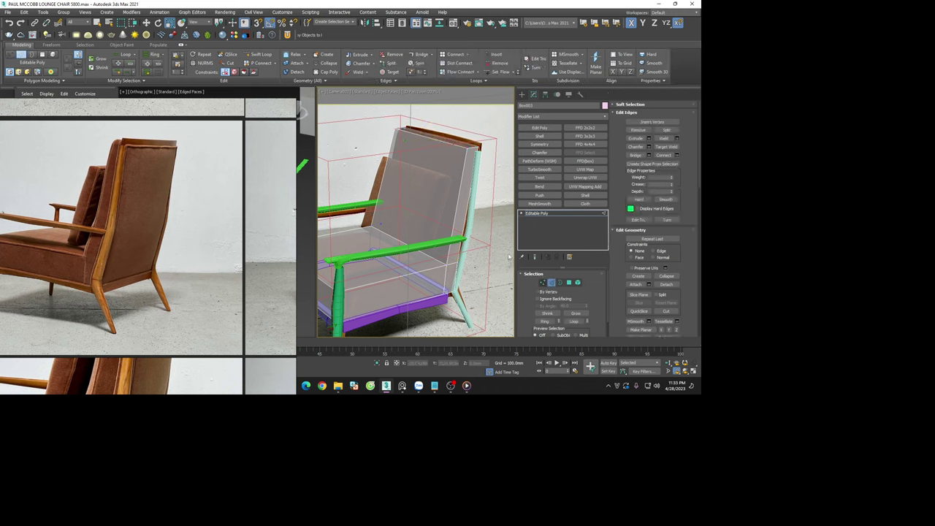
left_click_drag(495, 193, 344, 176)
right_click(417, 209)
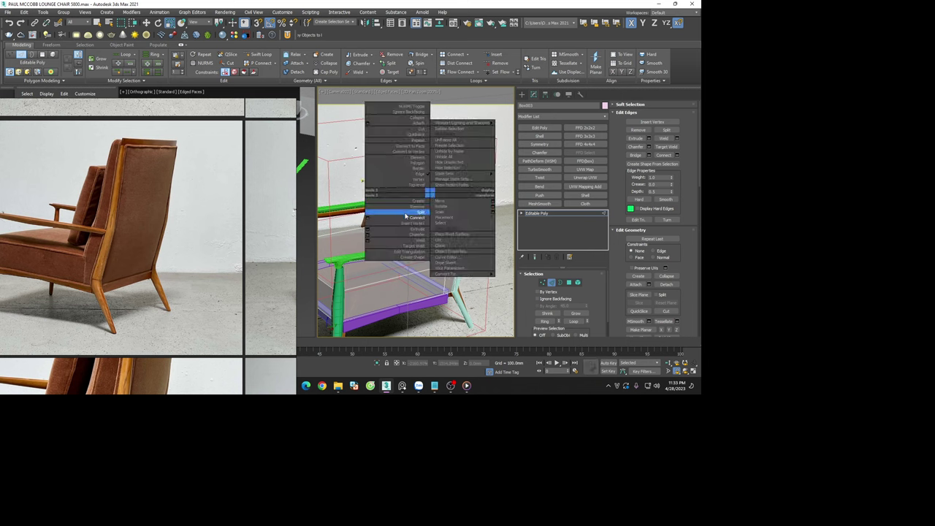
key("1")
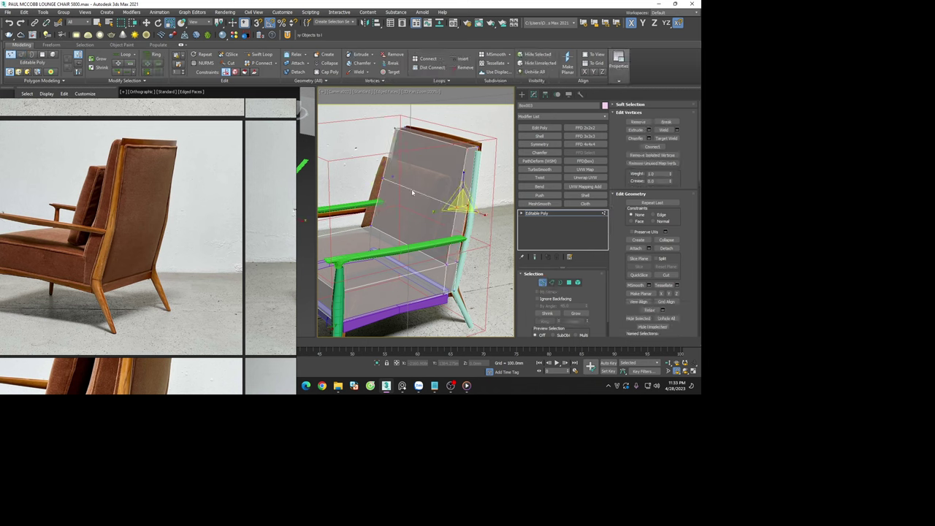
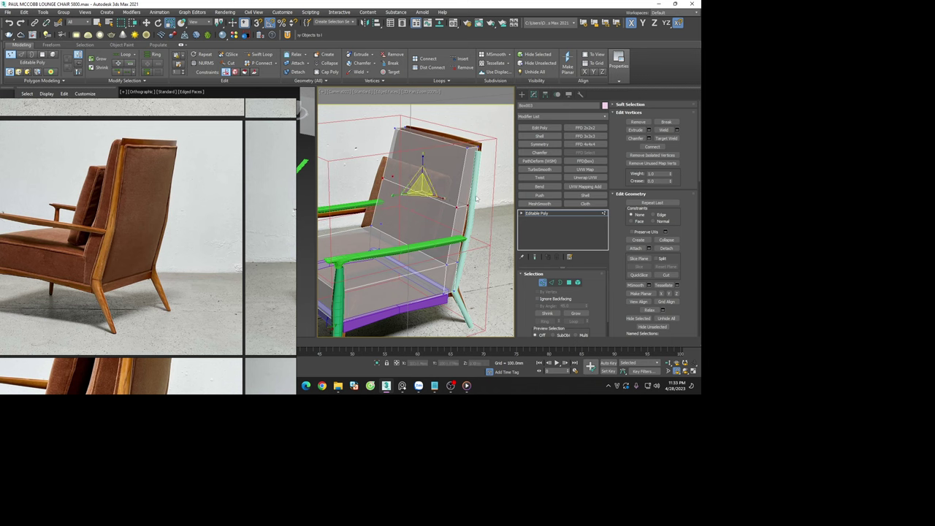
Undo the last vertex move on the chair back frame and zoom in the Camera viewport to check it
key("ctrl+z")
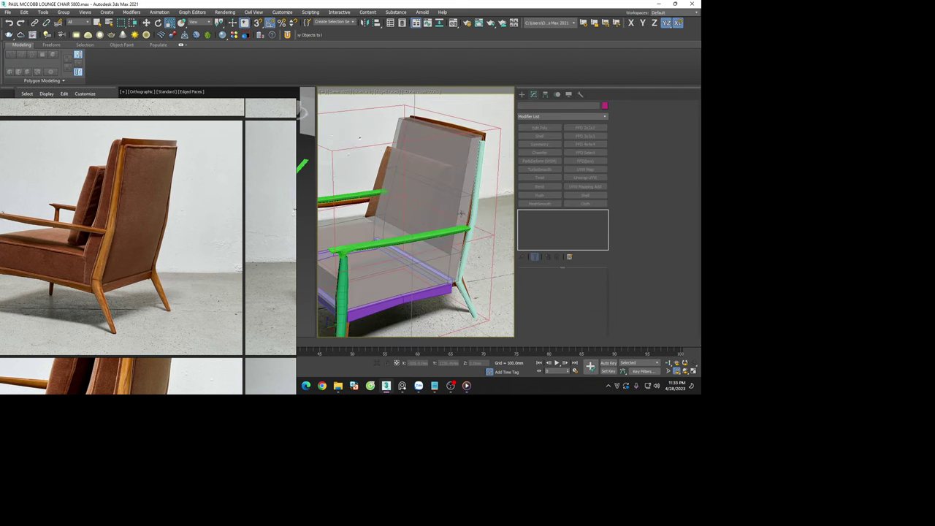
scroll(461, 206, "down", 2)
scroll(472, 201, "down", 2)
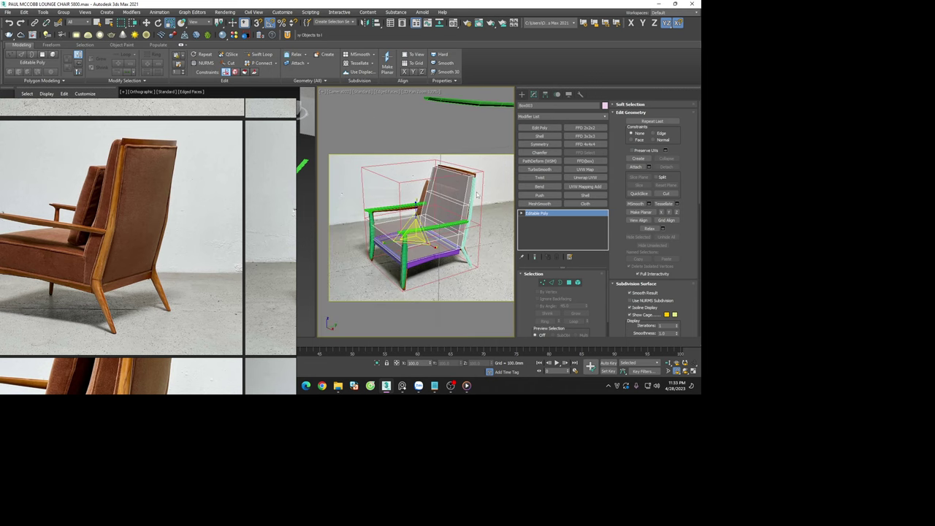
scroll(477, 195, "up", 5)
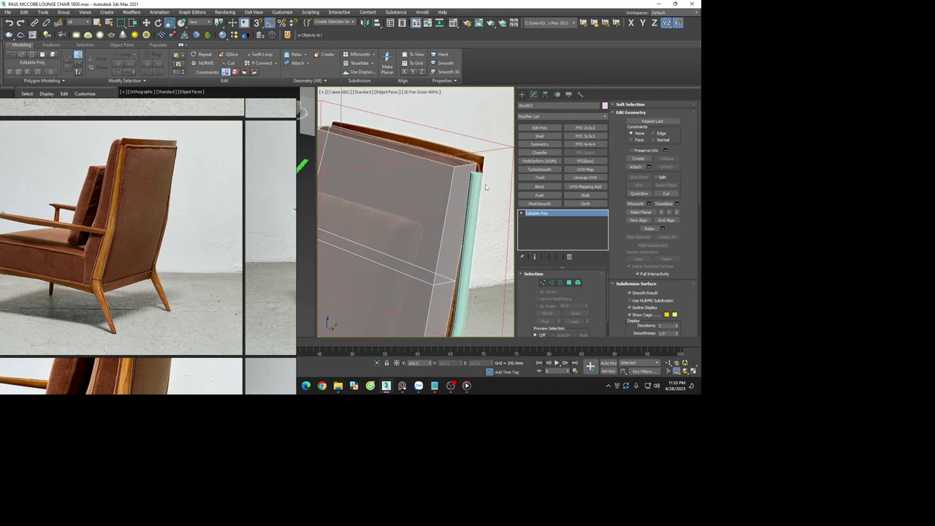
scroll(486, 187, "down", 5)
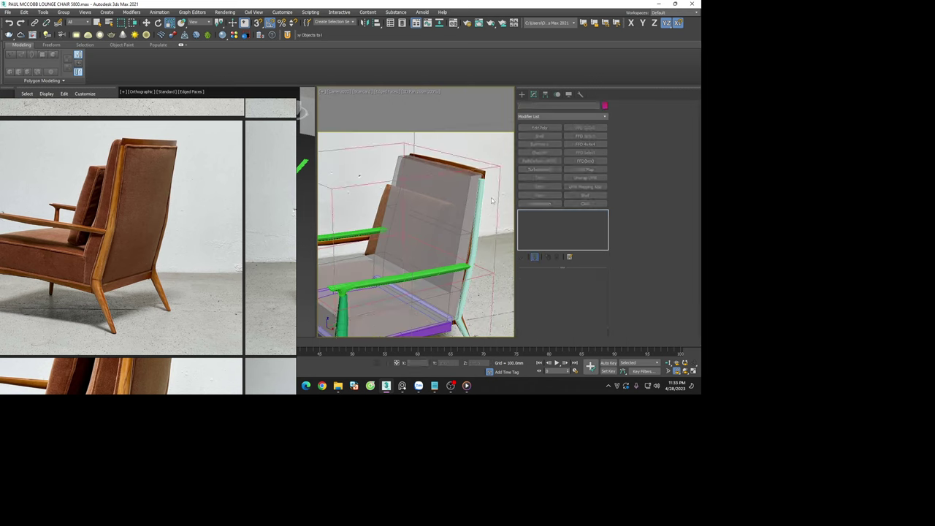
Zoom around the PureRef chair photos, then drag the board left to uncover the 3ds Max model
scroll(217, 222, "down", 4)
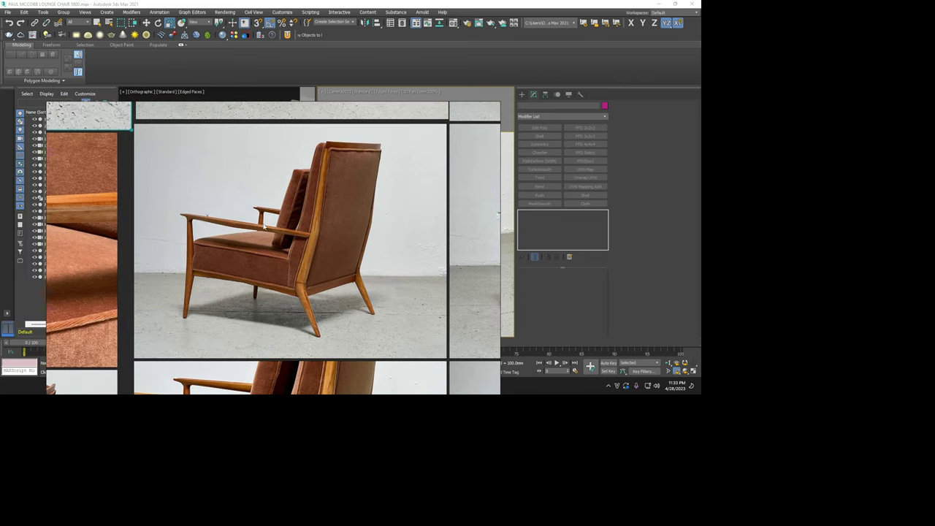
scroll(287, 190, "up", 2)
scroll(286, 189, "up", 4)
scroll(285, 185, "down", 2)
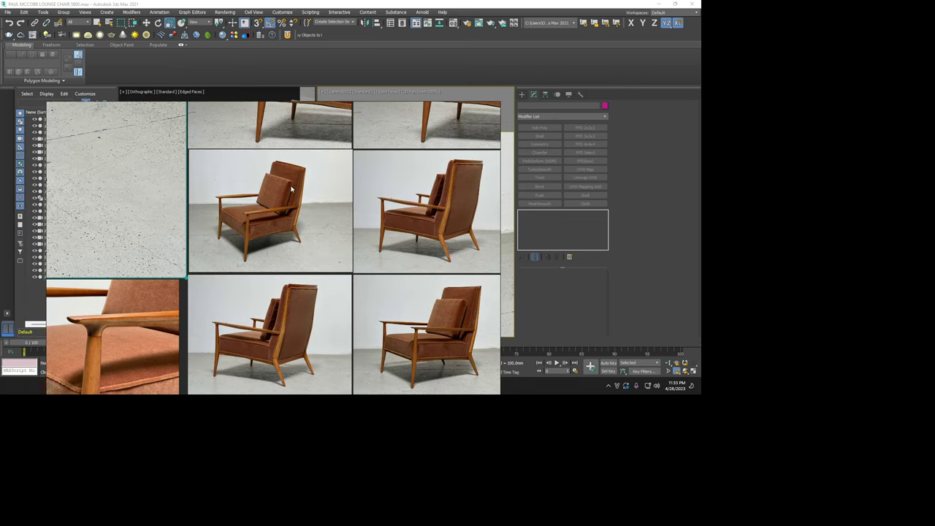
scroll(291, 188, "up", 2)
scroll(290, 188, "up", 1)
scroll(291, 188, "down", 3)
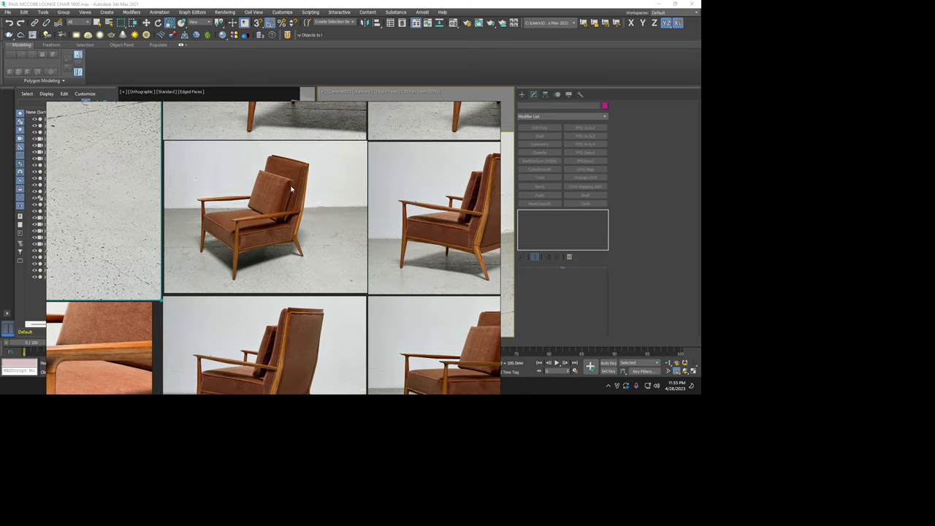
scroll(292, 189, "up", 2)
scroll(292, 189, "up", 1)
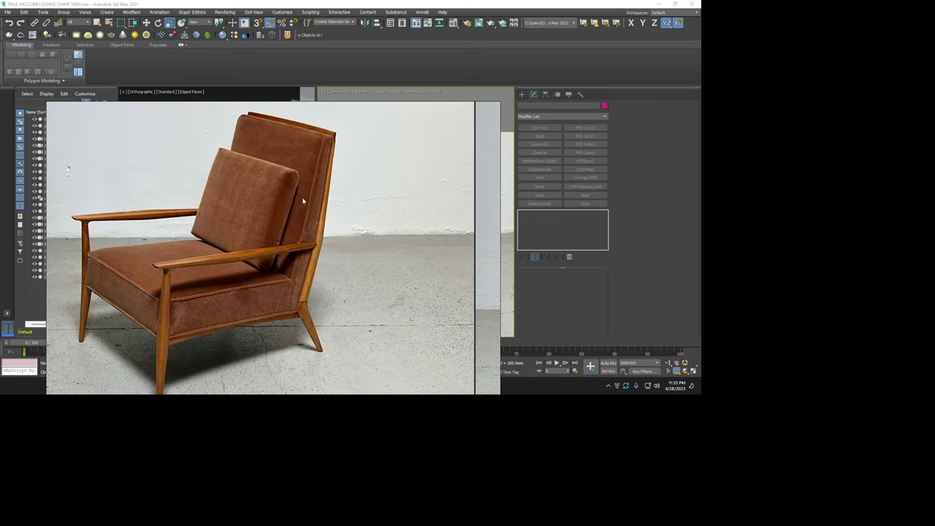
left_click_drag(292, 189, 125, 174)
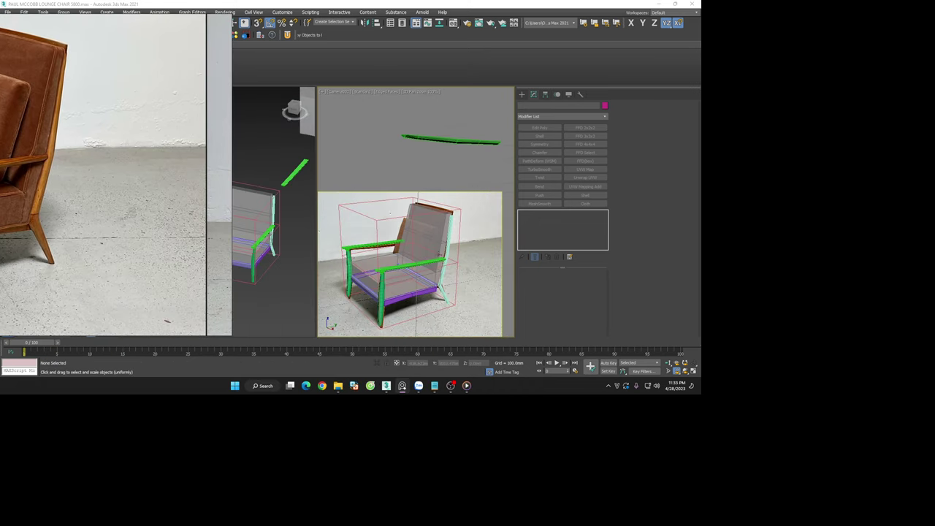
Zoom around the chair model and switch the command panel to the Create tab
scroll(406, 249, "up", 3)
scroll(406, 249, "down", 3)
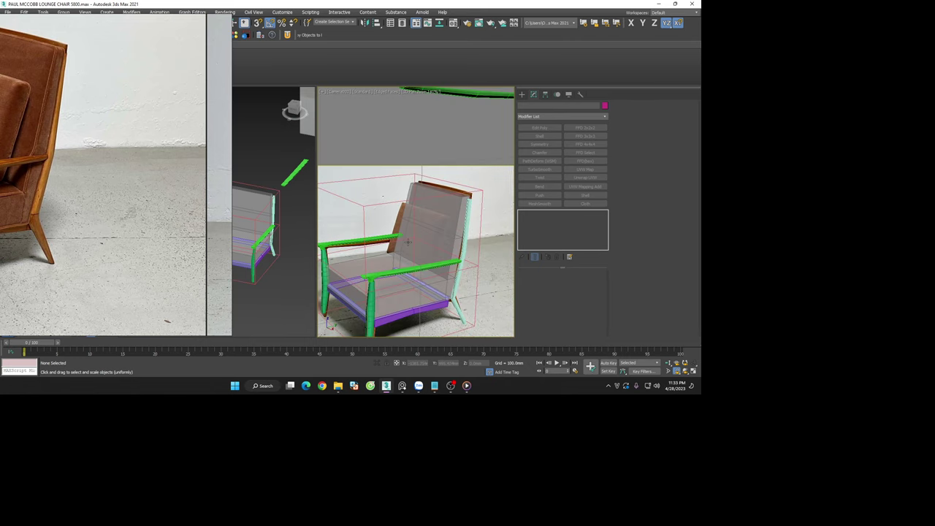
scroll(407, 242, "down", 1)
scroll(428, 243, "up", 3)
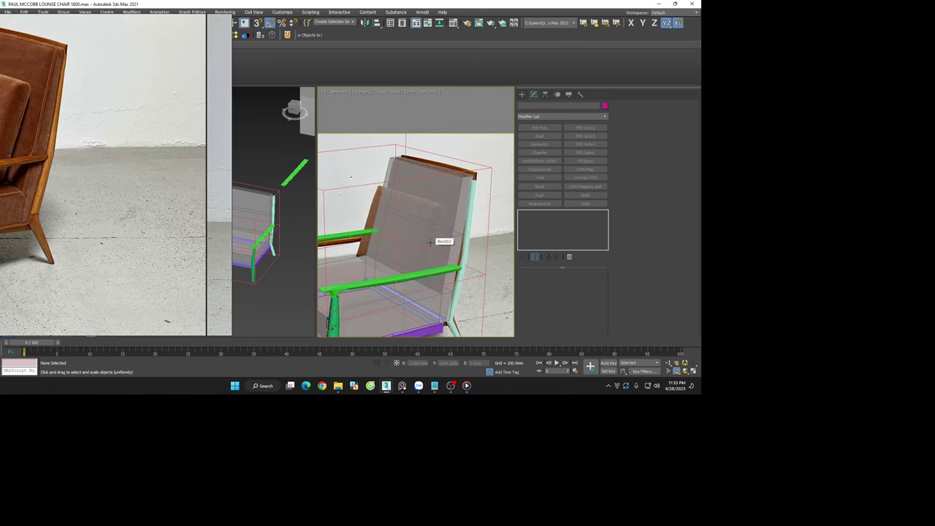
scroll(428, 242, "down", 3)
scroll(428, 245, "down", 2)
scroll(425, 247, "up", 3)
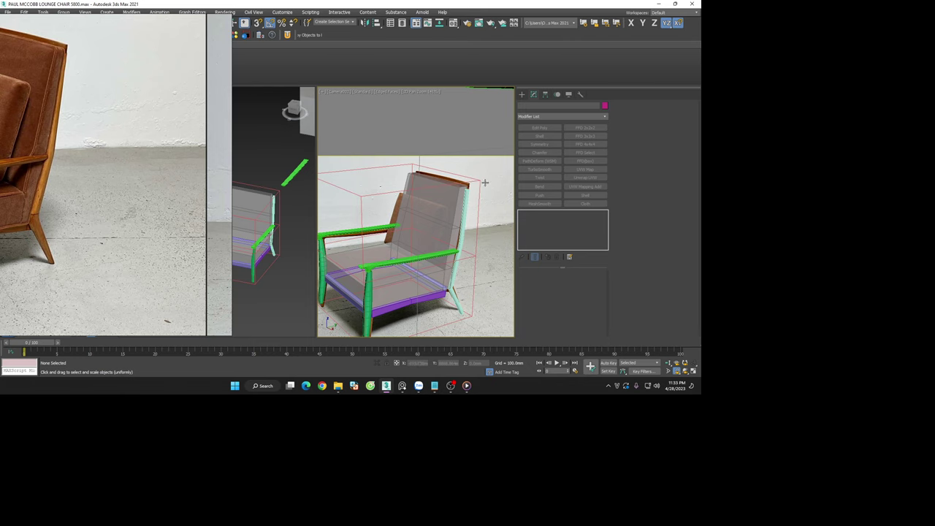
left_click(522, 95)
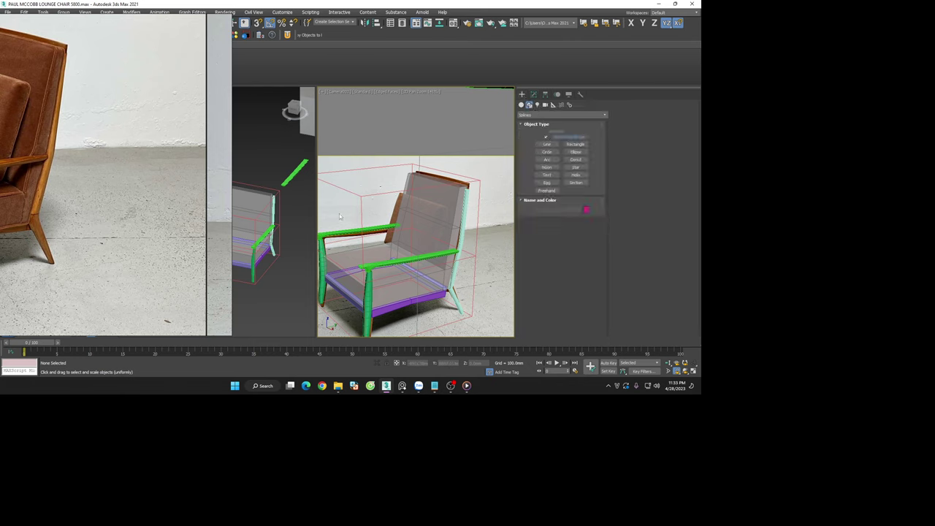
Maximize the viewport and set it to the straight Front view matching the front reference photo
key("alt+w")
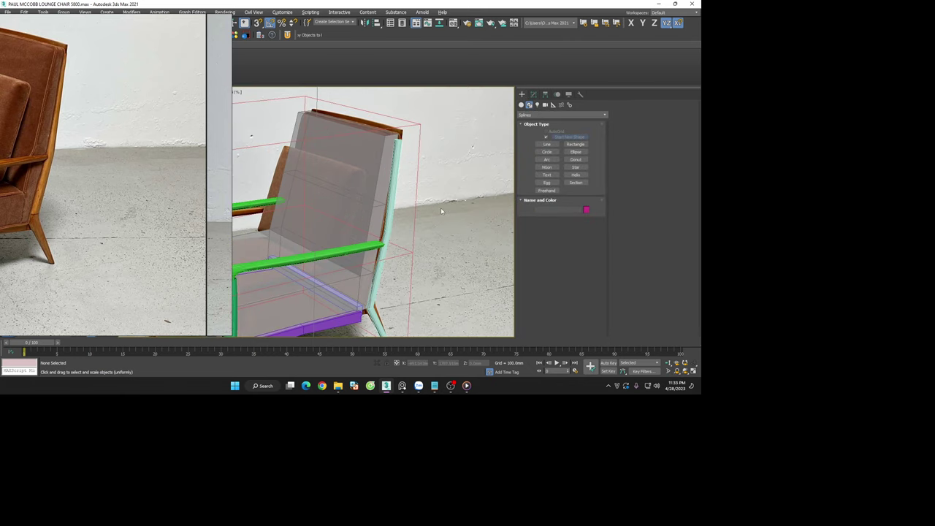
key("c")
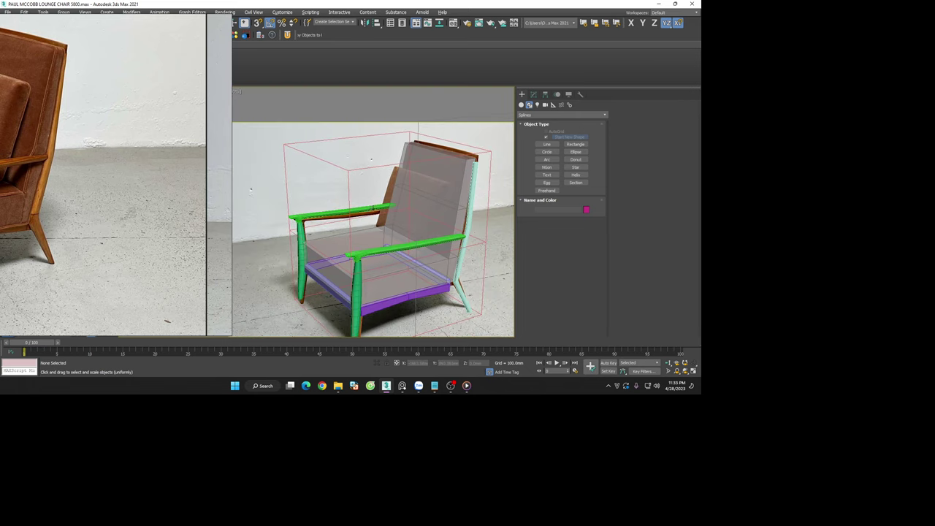
key("alt+w")
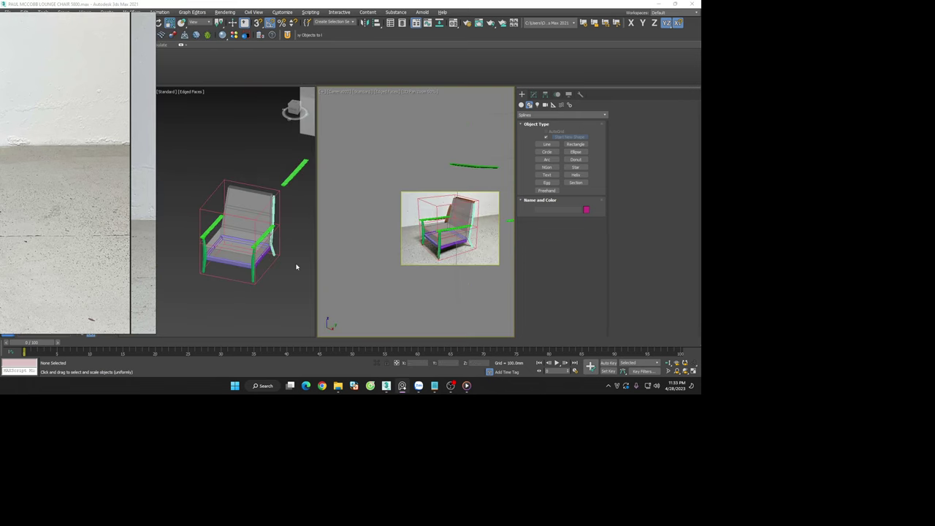
key("alt+w")
key("c")
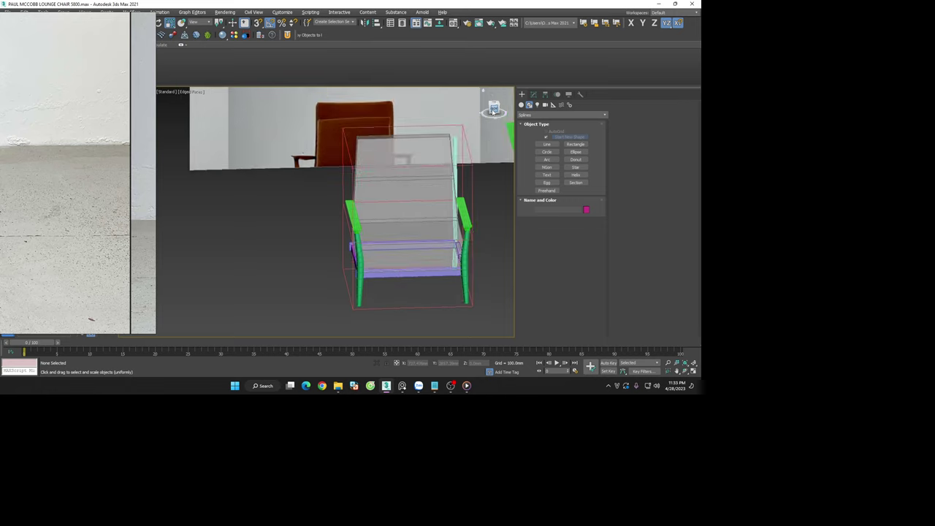
left_click(494, 110)
scroll(424, 171, "up", 2)
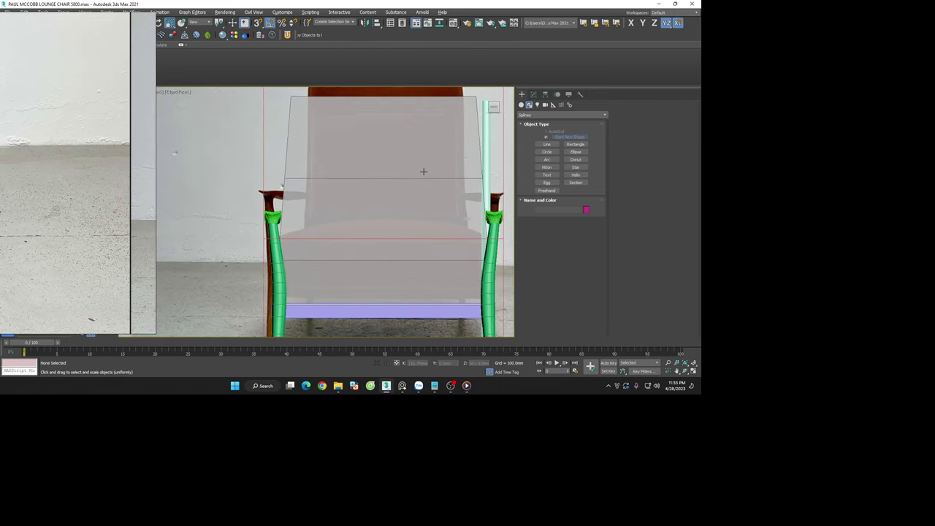
scroll(423, 173, "down", 4)
scroll(424, 173, "down", 3)
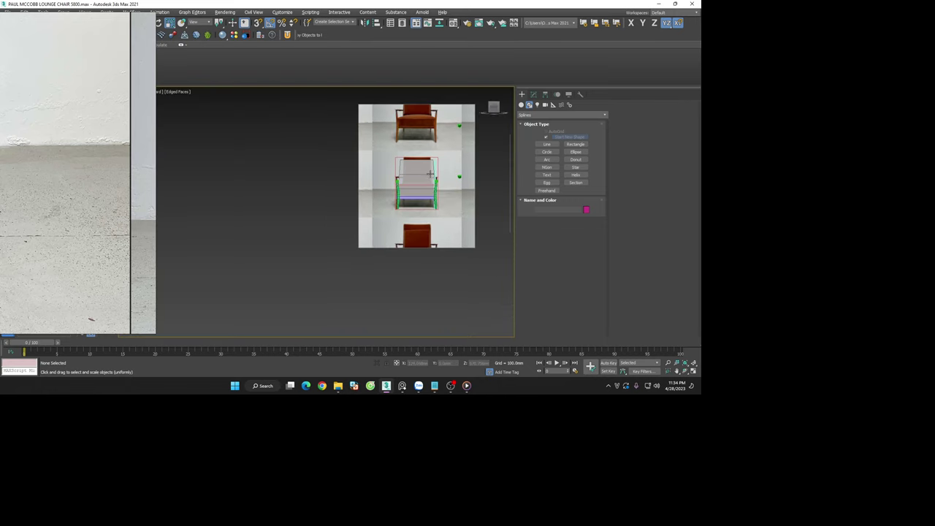
Try moving the chair left, undo it so the chair stays put, and deselect
scroll(432, 172, "up", 2)
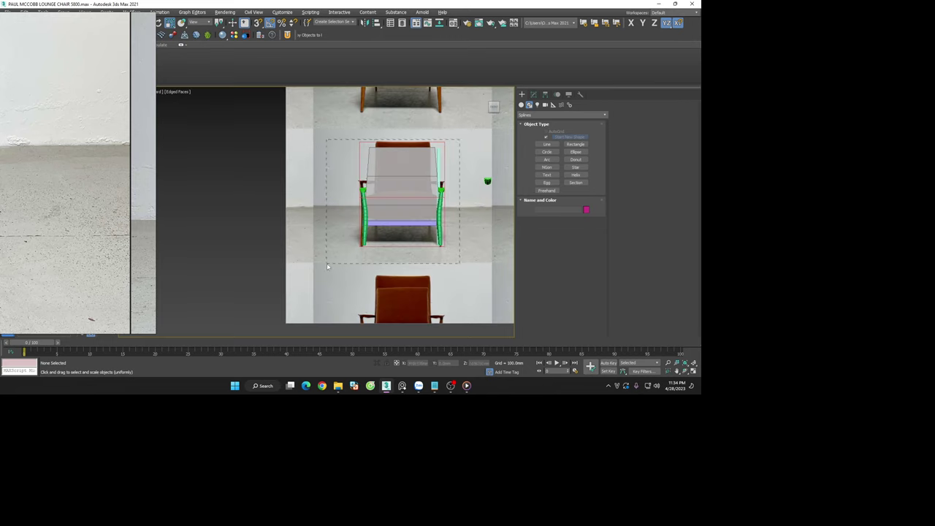
left_click(424, 207)
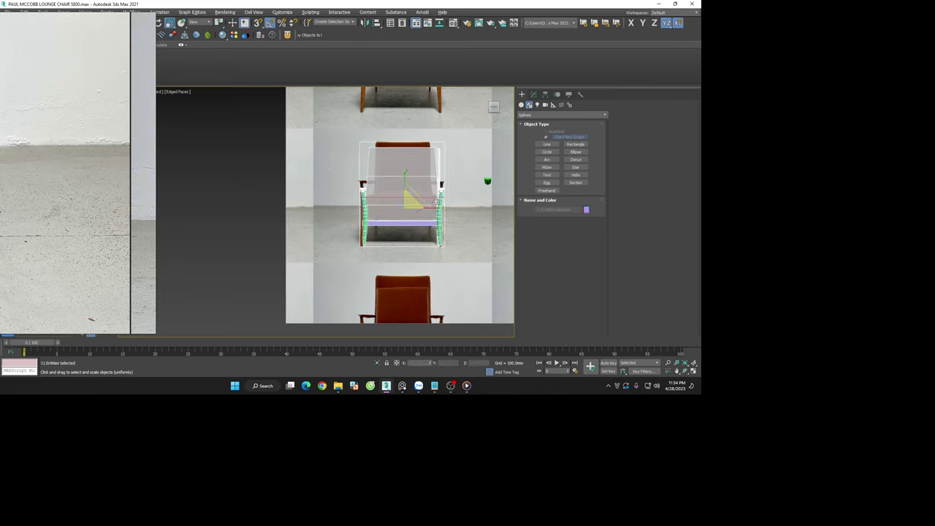
key("w")
left_click_drag(427, 209, 318, 210)
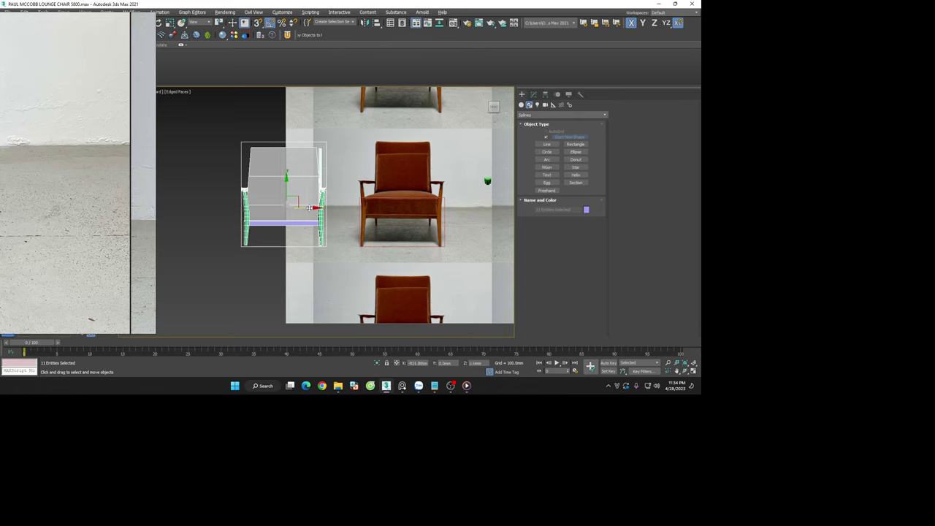
key("ctrl+z")
right_click(618, 388)
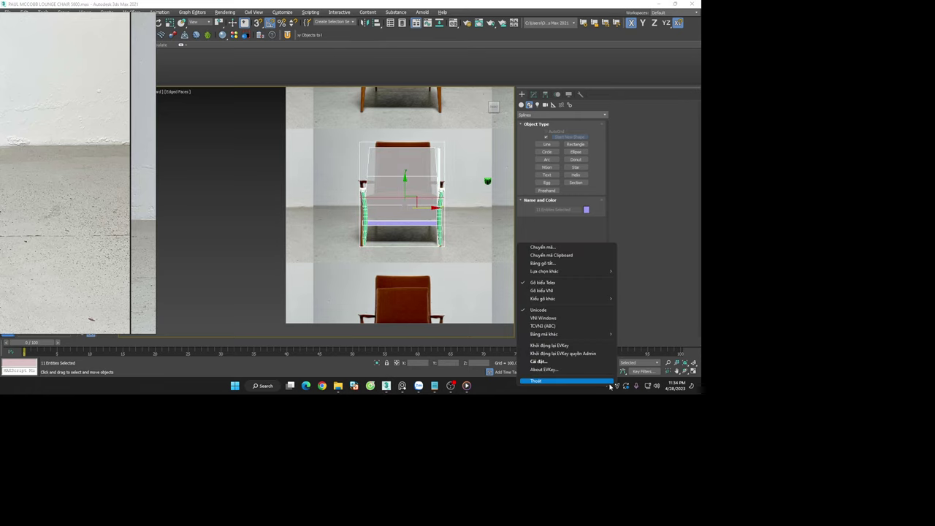
left_click(599, 378)
Pick the Plane tool from Create > Geometry > Standard Primitives
scroll(441, 162, "up", 4)
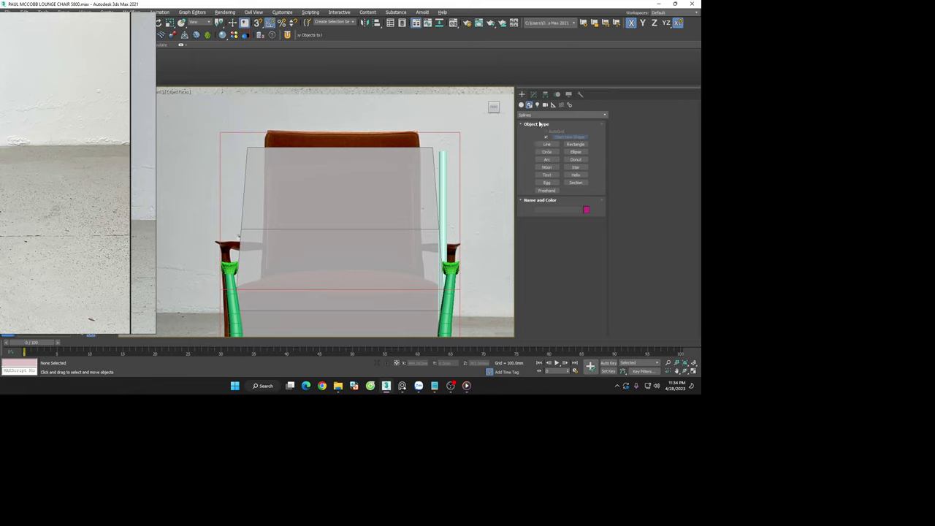
left_click(533, 95)
left_click(521, 95)
left_click(534, 94)
left_click(522, 95)
left_click(521, 105)
left_click(576, 169)
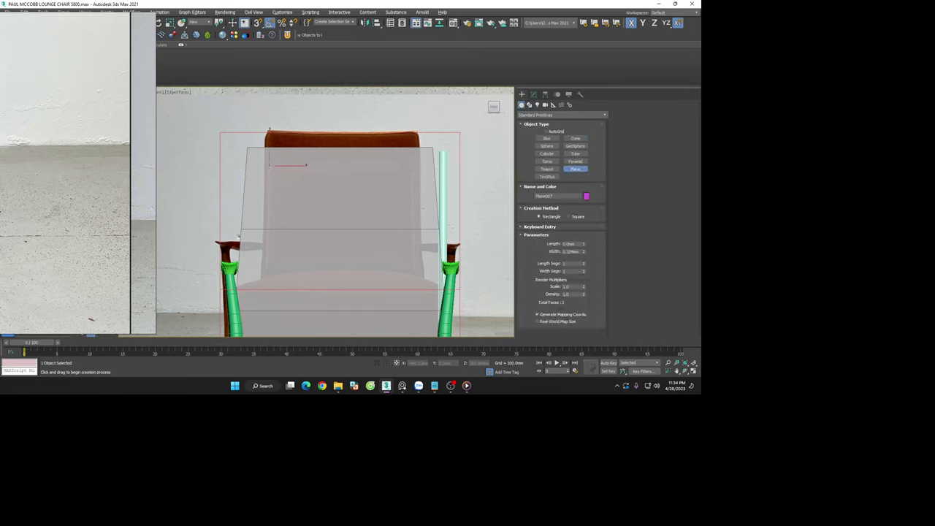
Draw Plane007 as a rectangle over the centre of the chair back
left_click_drag(269, 166, 394, 228)
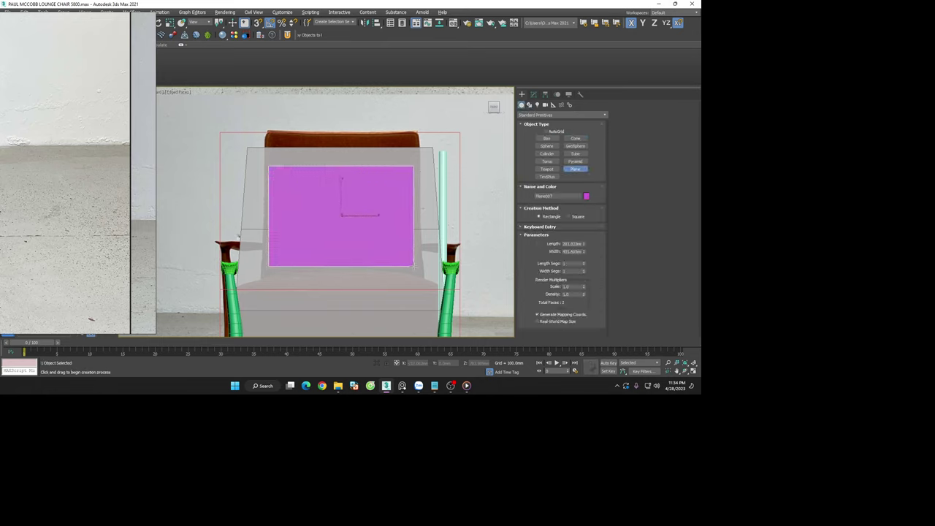
right_click(371, 217)
scroll(412, 212, "down", 3)
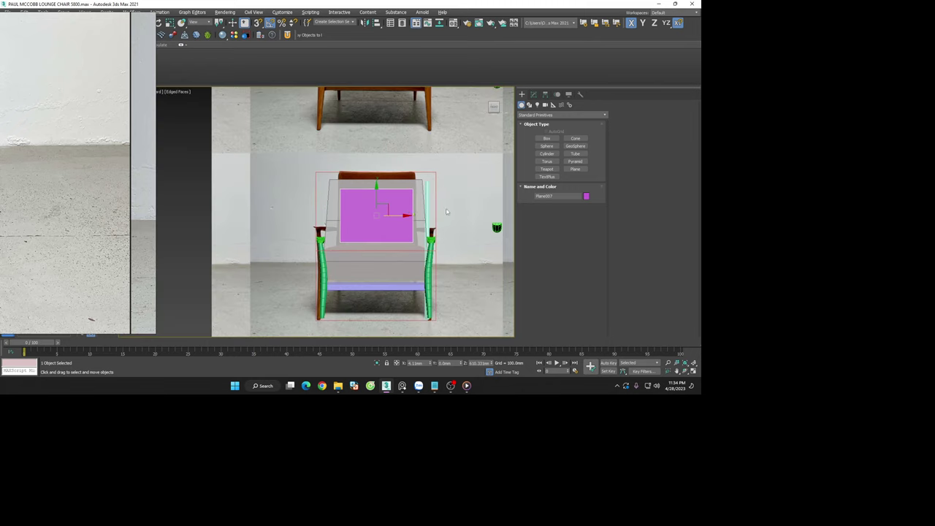
Select only the pink plane Plane007 among the chair parts and zoom out
left_click(447, 212)
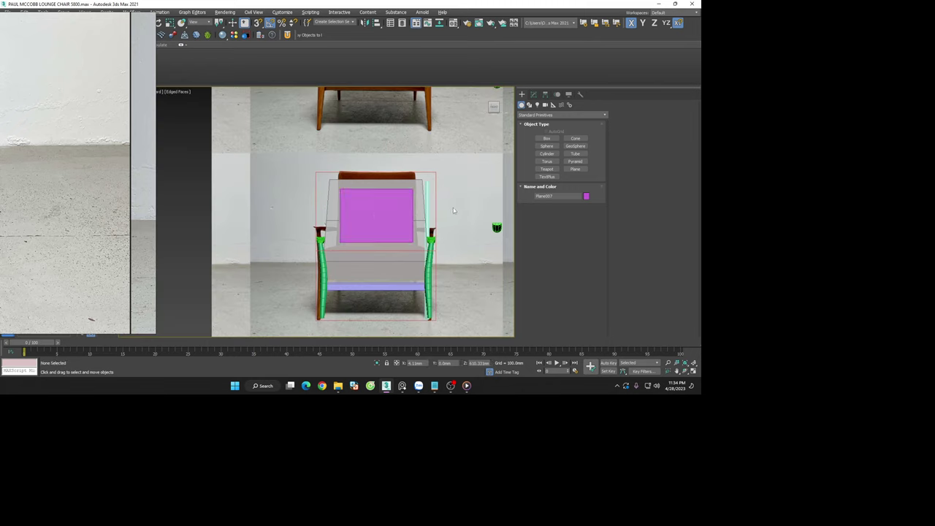
left_click(318, 328)
left_click_drag(434, 173, 424, 180)
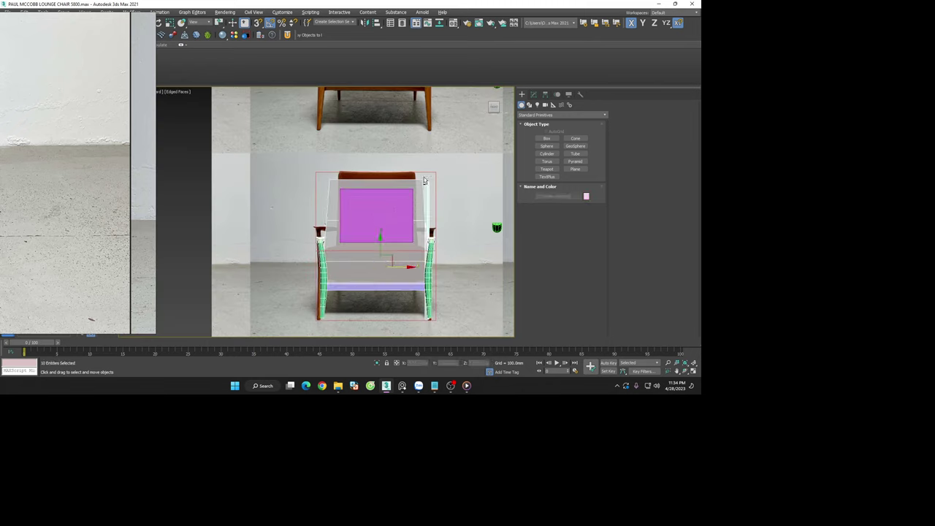
left_click(376, 216)
scroll(406, 222, "down", 5)
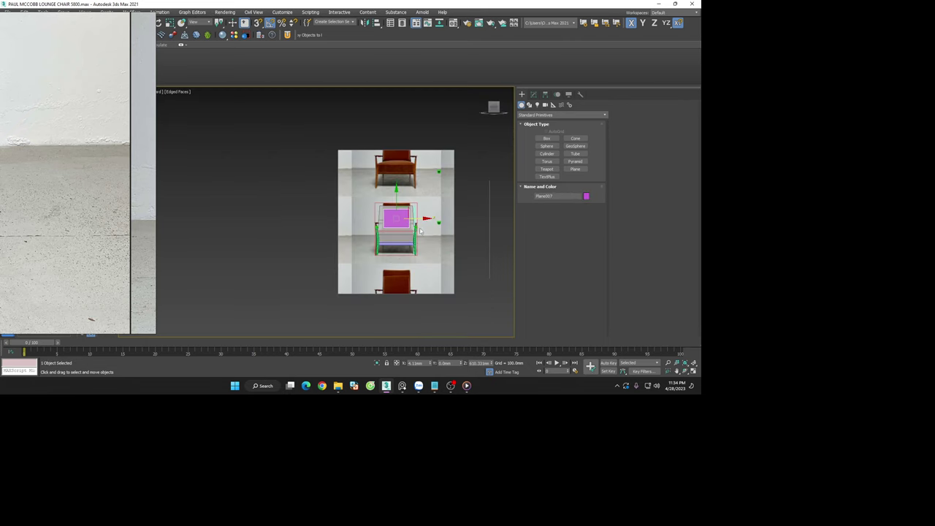
In the Scene Explorer, toggle visibility of Plane001, Plane007, Plane002 and Front, then select Front
left_click(79, 252, "ctrl")
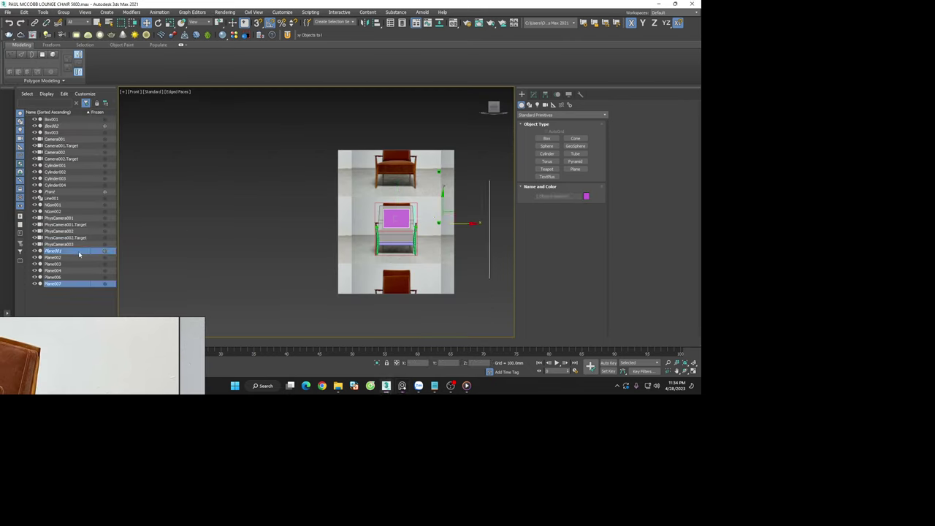
left_click(215, 253)
left_click(34, 252)
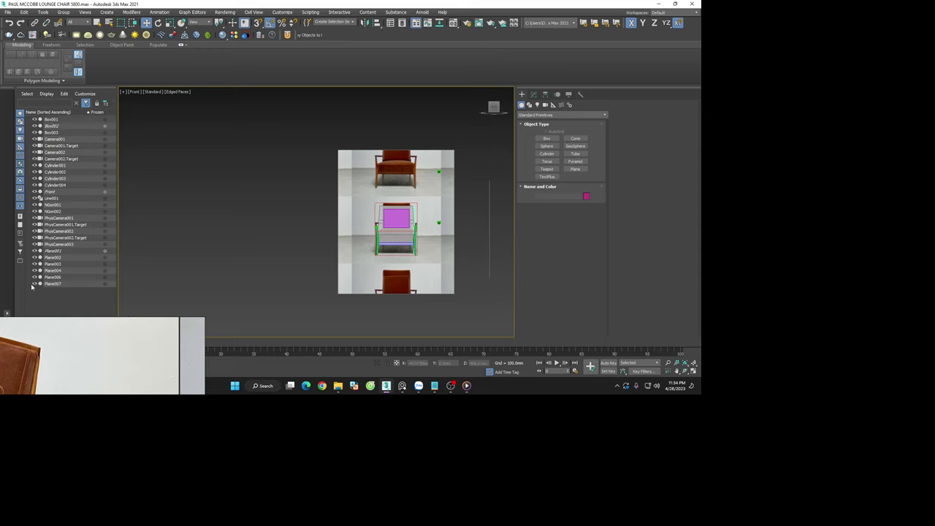
left_click(34, 283)
left_click(35, 257)
left_click(35, 192)
left_click(35, 192)
left_click(49, 191)
Isolate the pink plane, make it see-through with Alt+X, and shift it slightly left
key("z")
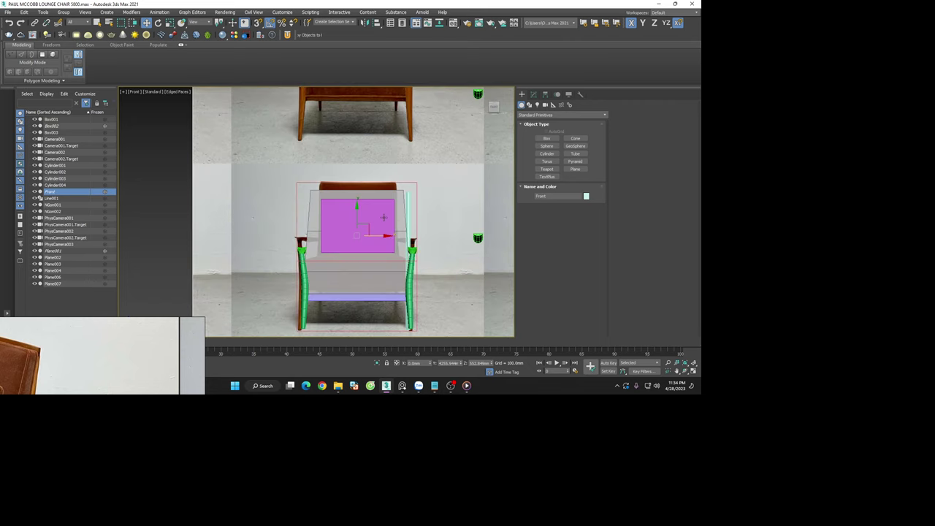
key("alt+q")
left_click(331, 209)
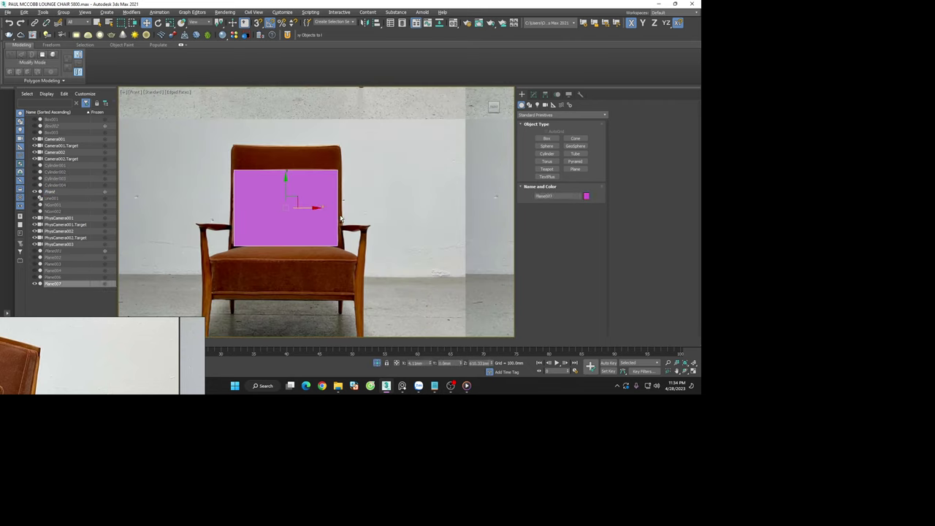
key("alt+x")
scroll(320, 207, "up", 3)
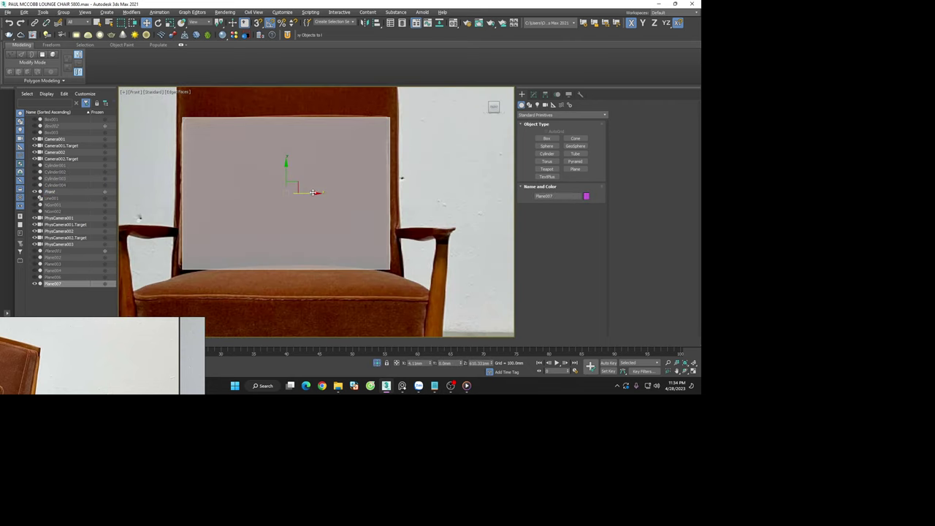
left_click_drag(313, 192, 482, 236)
right_click(482, 236)
left_click_drag(290, 177, 306, 190)
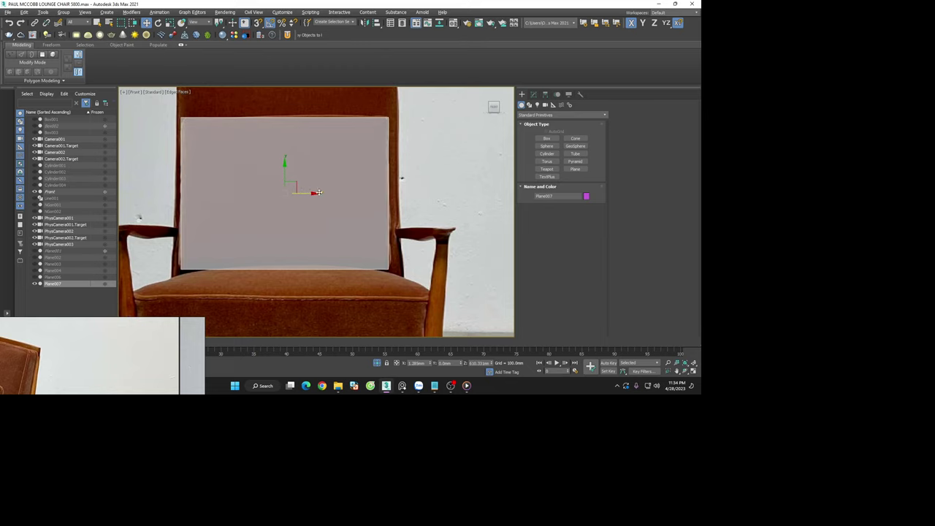
scroll(319, 192, "down", 5)
middle_click_drag(319, 192, 372, 226, "alt")
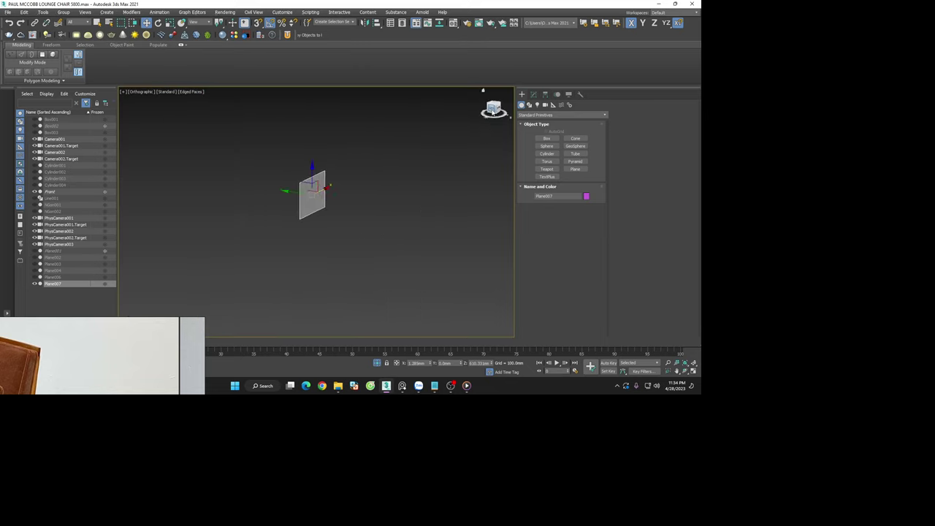
In the Left view, rotate and move the plane along the tilted back cushion
left_click(493, 111)
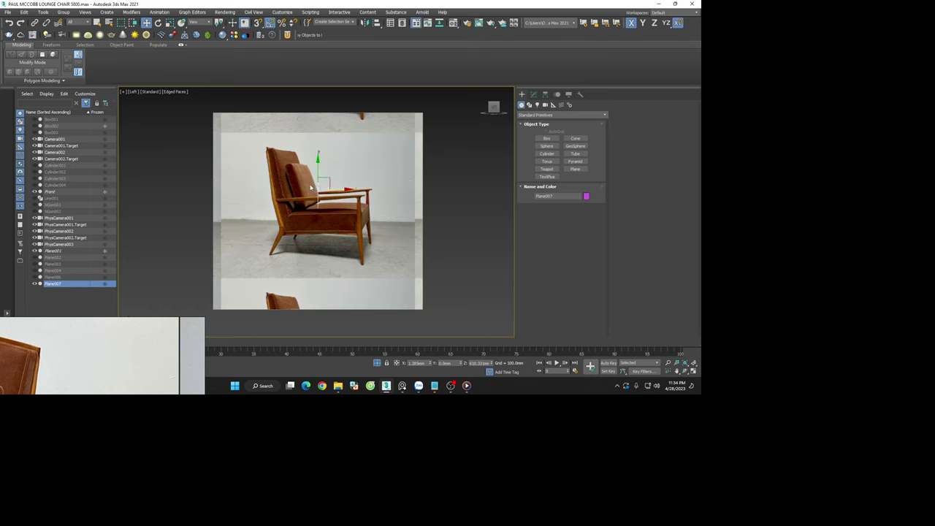
scroll(310, 189, "up", 5)
left_click_drag(352, 196, 317, 190)
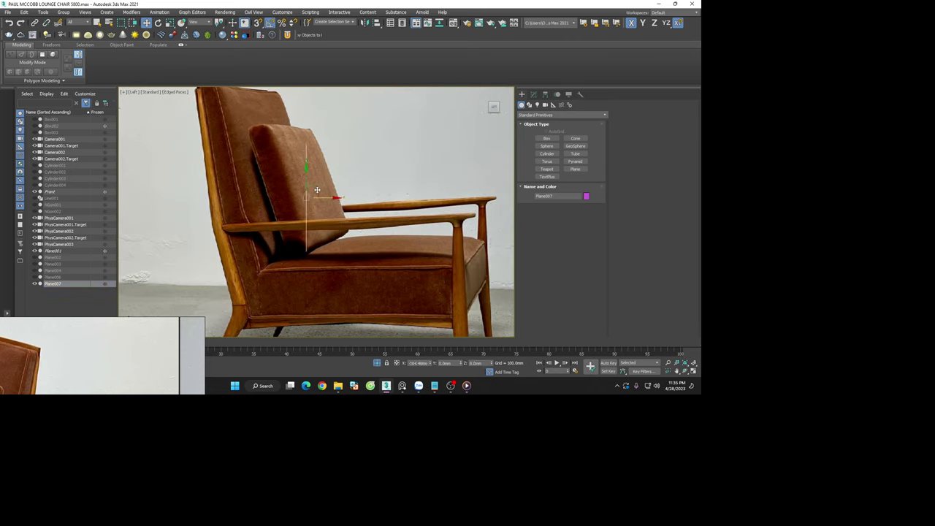
scroll(312, 169, "up", 2)
key("e")
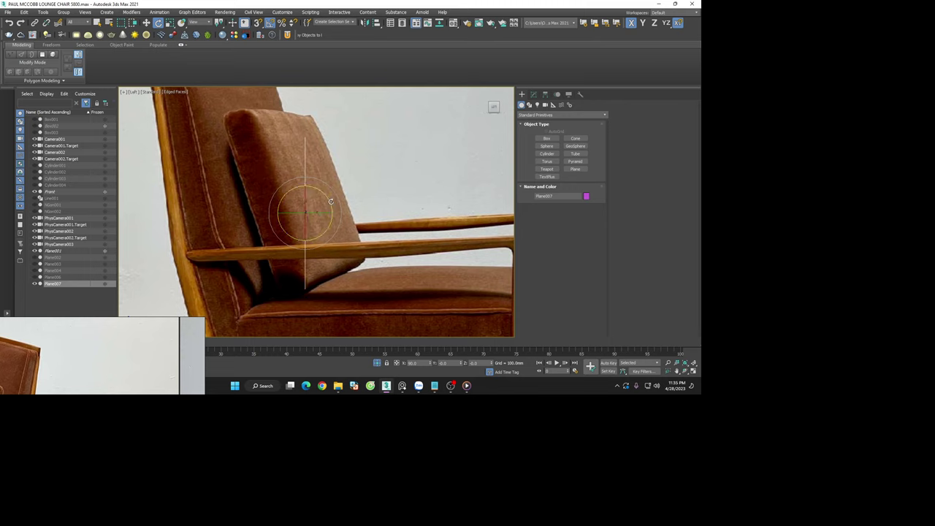
key("w")
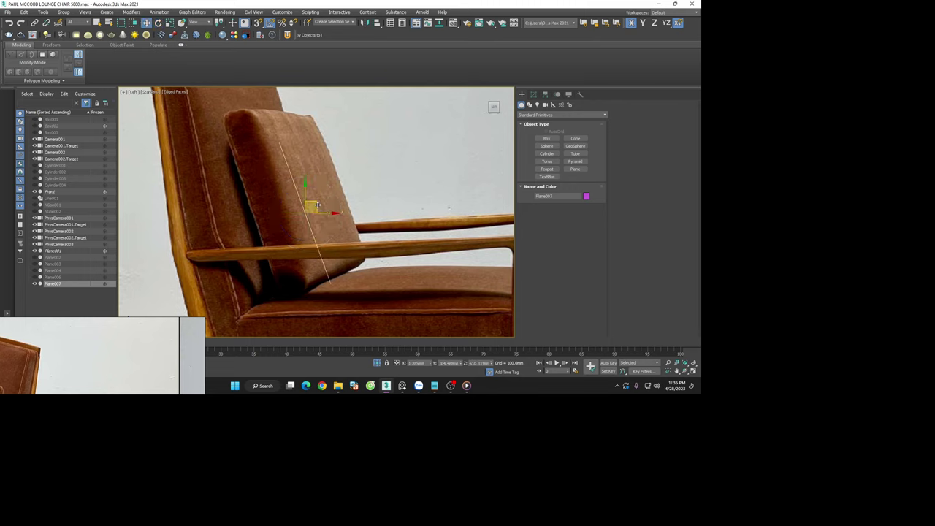
left_click_drag(313, 204, 295, 198)
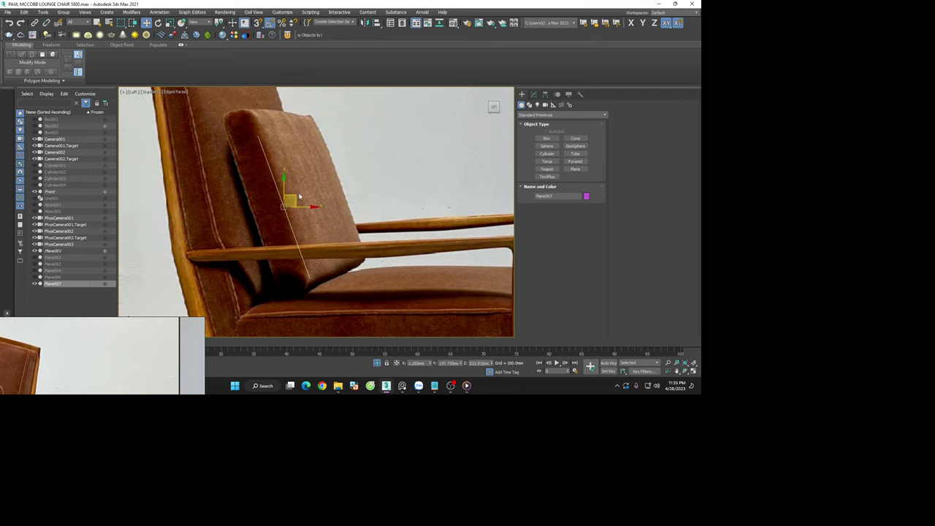
Convert the plane to Editable Poly and move its vertices to the back cushion's corners
right_click(534, 217)
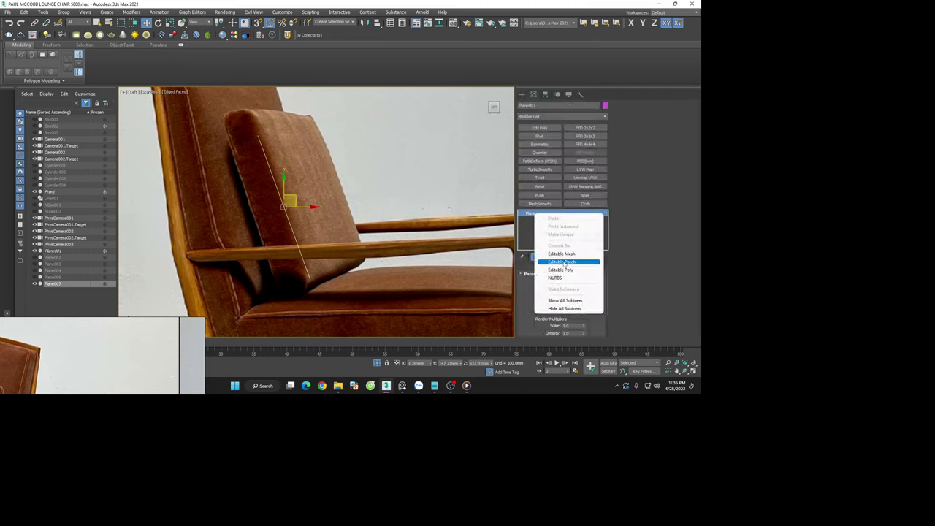
left_click(560, 269)
key("1")
left_click(260, 136)
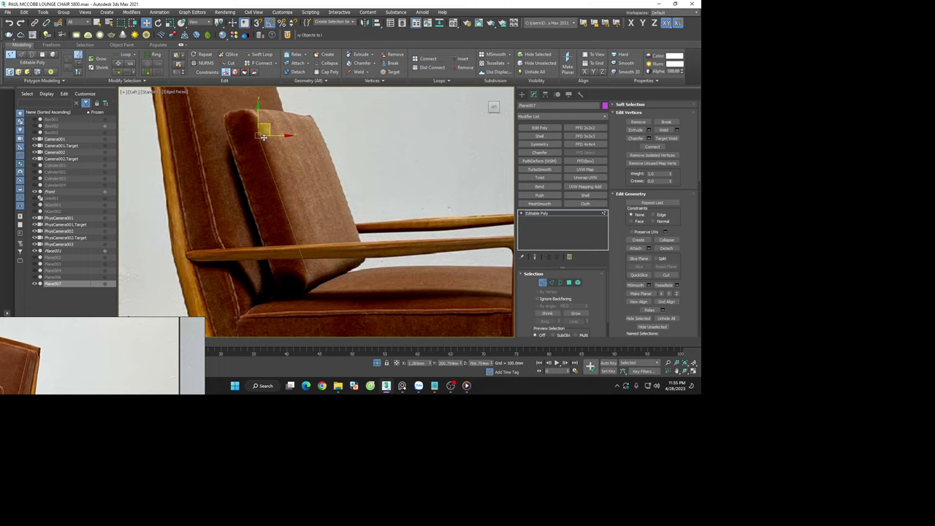
left_click_drag(260, 136, 254, 114)
left_click(310, 280)
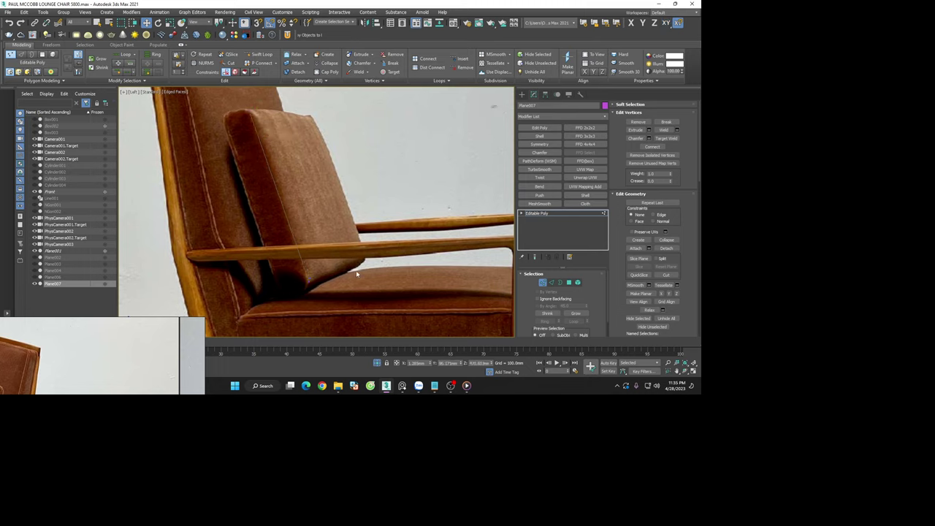
scroll(355, 271, "down", 5)
scroll(351, 218, "up", 5)
left_click(543, 283)
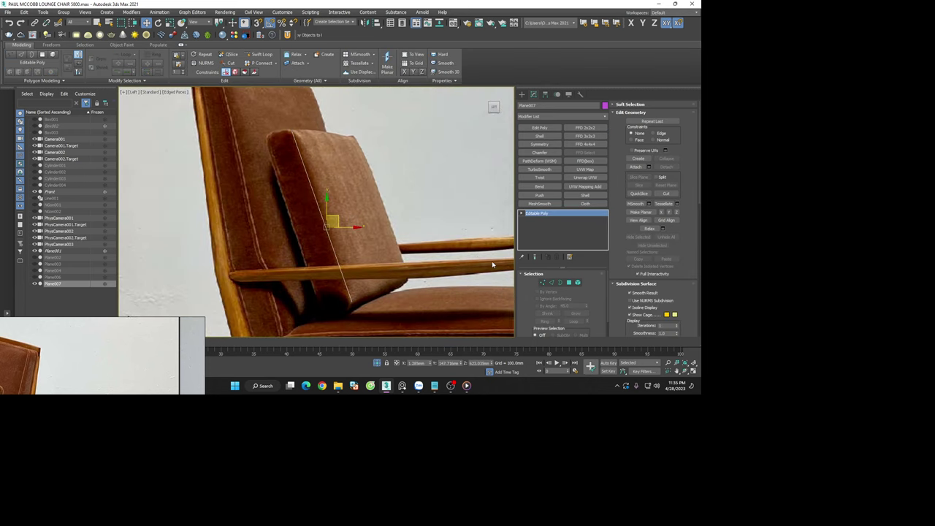
Add a Shell modifier with Outer Amount 0 and Inner Amount 67.7 mm
scroll(395, 221, "down", 3)
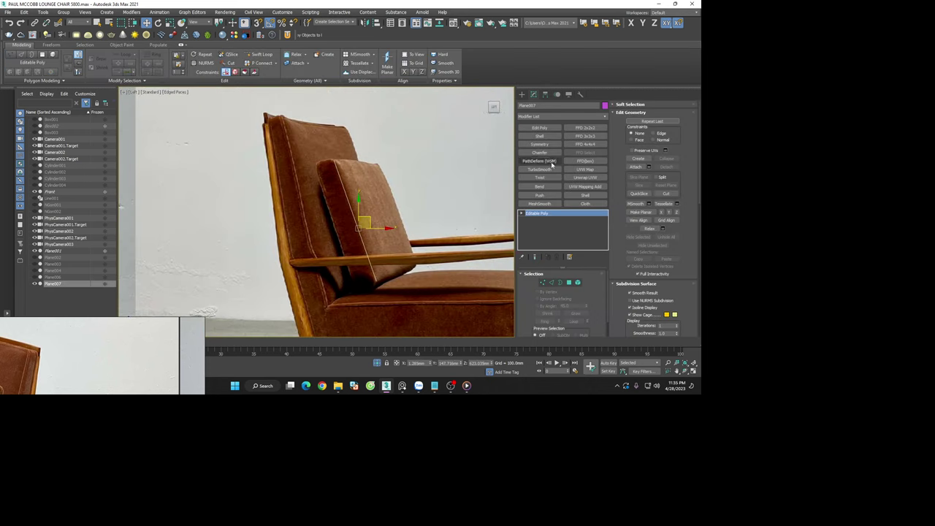
left_click(541, 137)
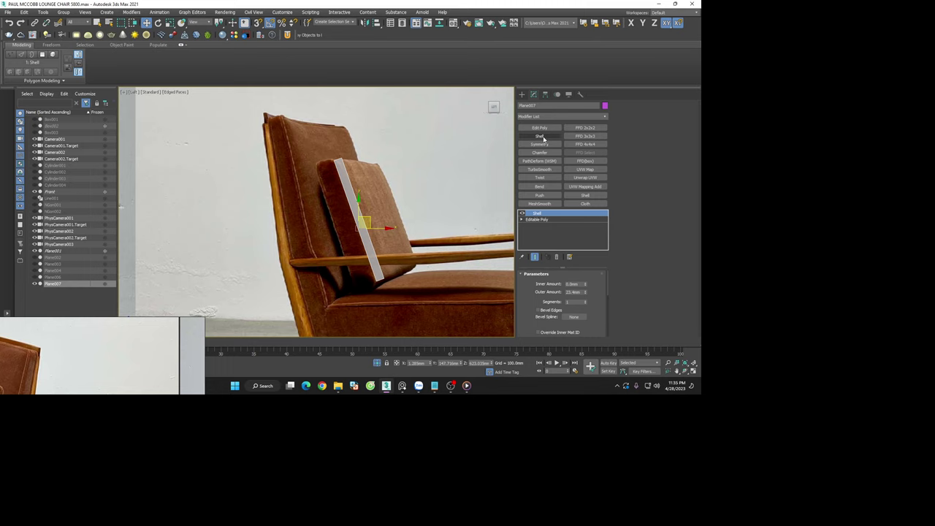
right_click(584, 292)
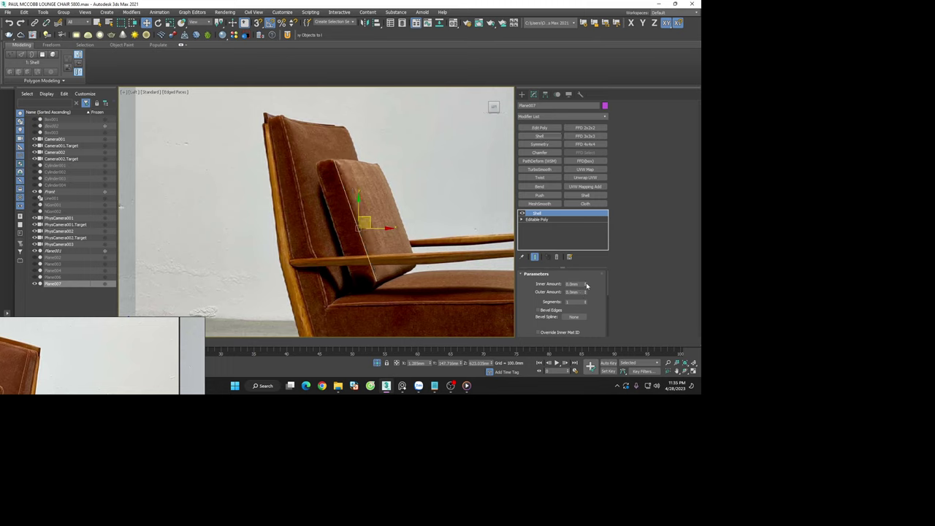
left_click_drag(585, 285, 621, 144)
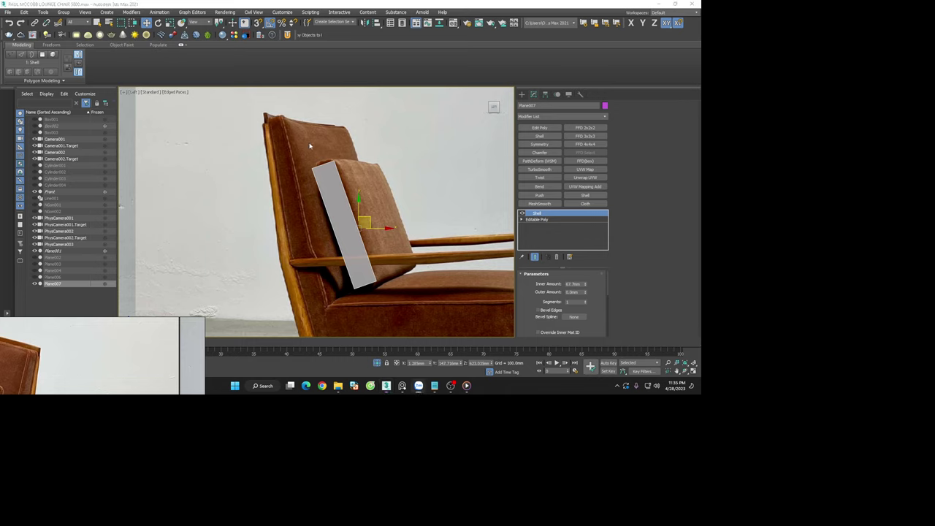
mouse_move(369, 186)
middle_mouse_down("alt")
mouse_move(332, 241)
mouse_move(368, 282)
middle_mouse_up("alt")
End isolation and, in the Camera view, lower the cushion slab against the chair back
left_click(377, 363)
key("f")
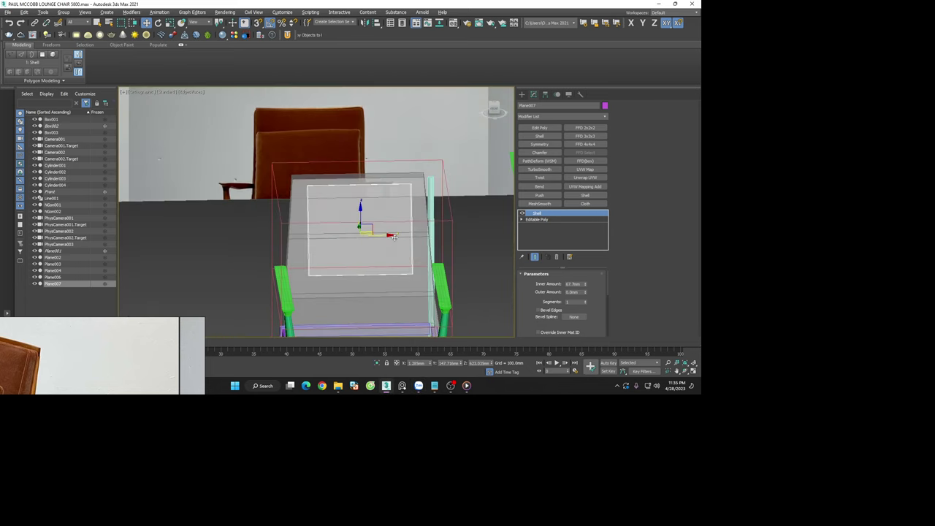
key("z")
scroll(401, 231, "down", 5)
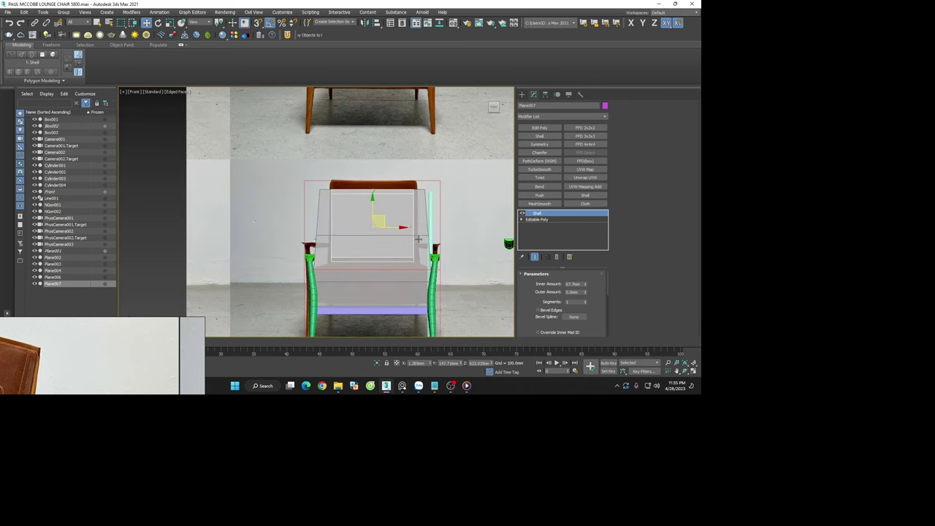
key("alt+w")
left_click(459, 278)
key("c")
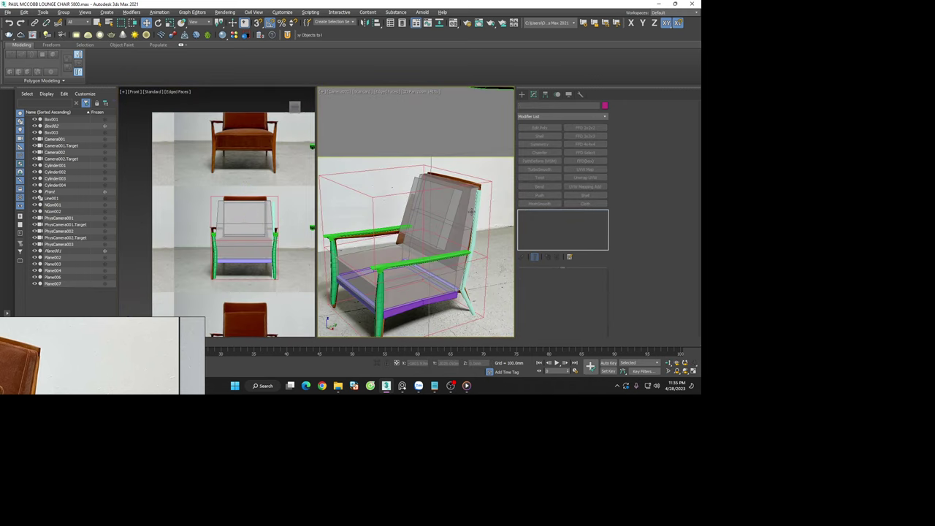
scroll(430, 179, "up", 5)
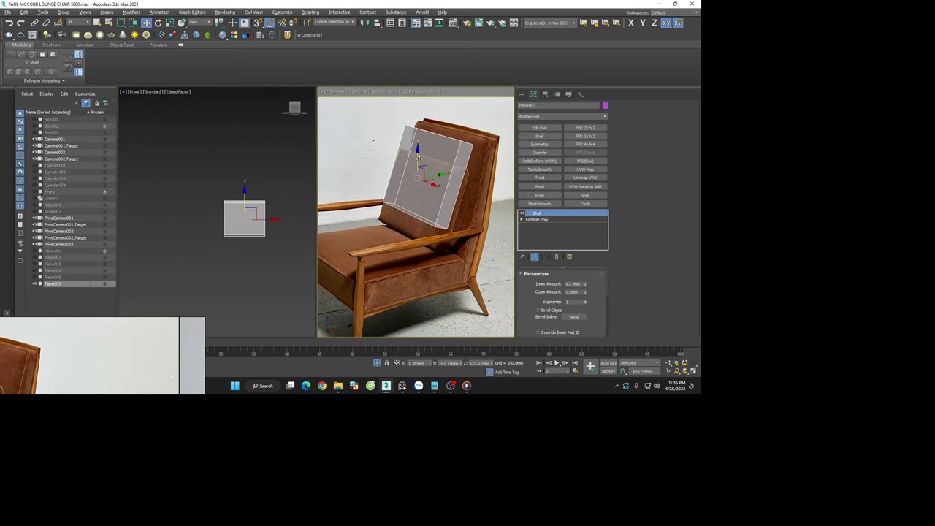
left_click_drag(422, 168, 422, 193)
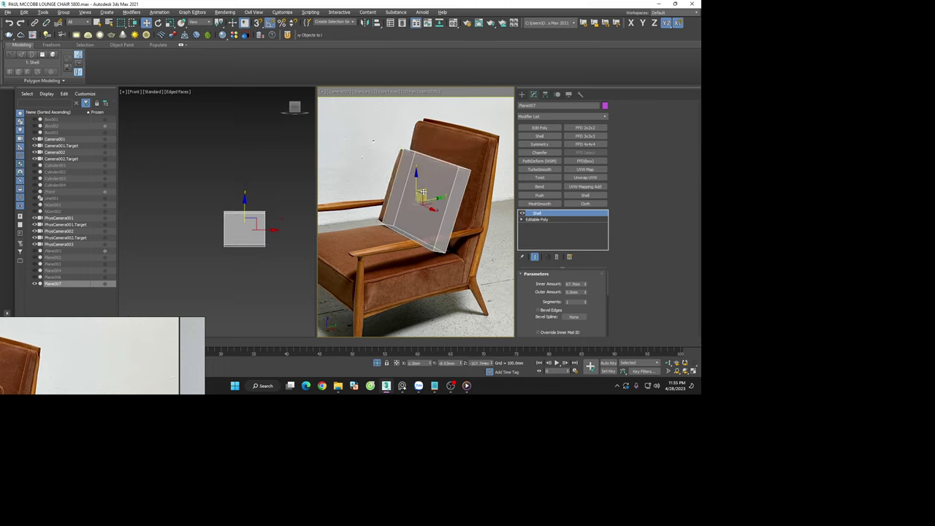
Add an Edit Poly modifier and shift the plane's top vertices slightly along X
left_click(540, 128)
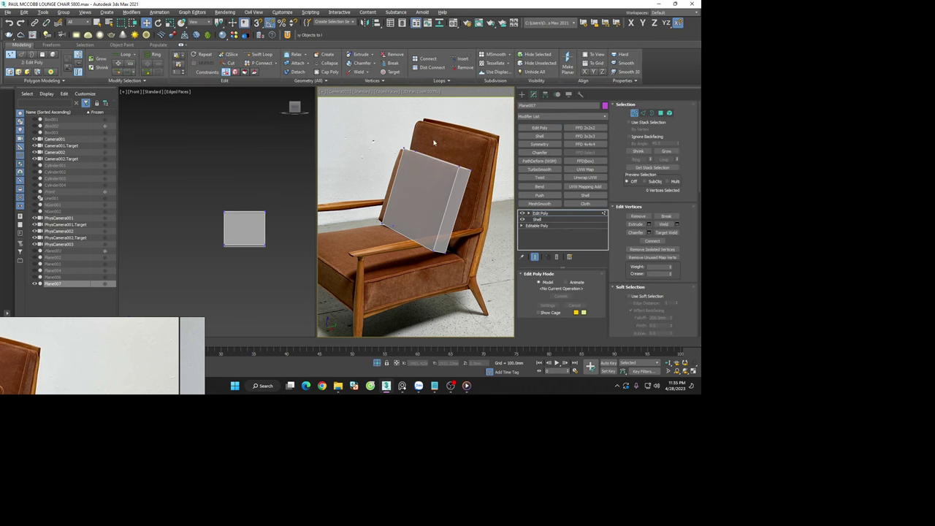
key("1")
left_click_drag(384, 126, 418, 156)
left_click_drag(355, 194, 399, 245)
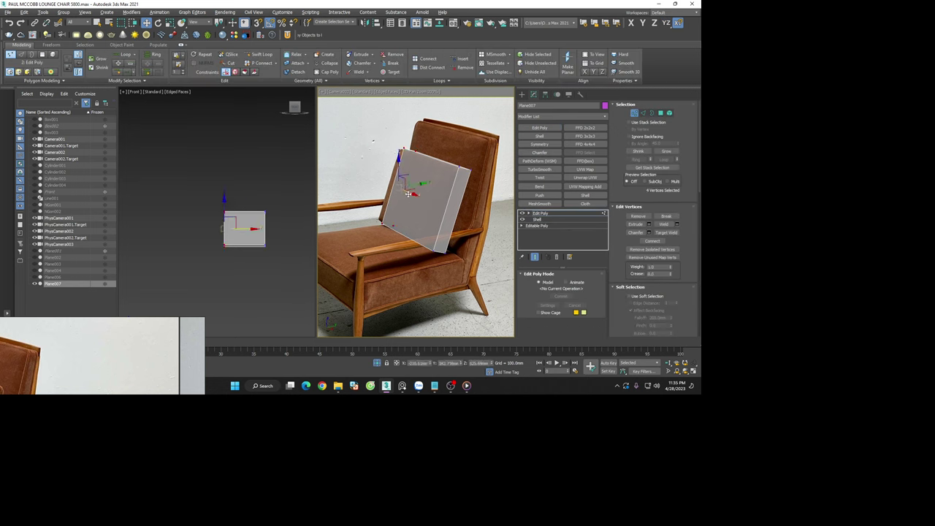
left_click_drag(410, 194, 403, 194)
left_click(475, 214)
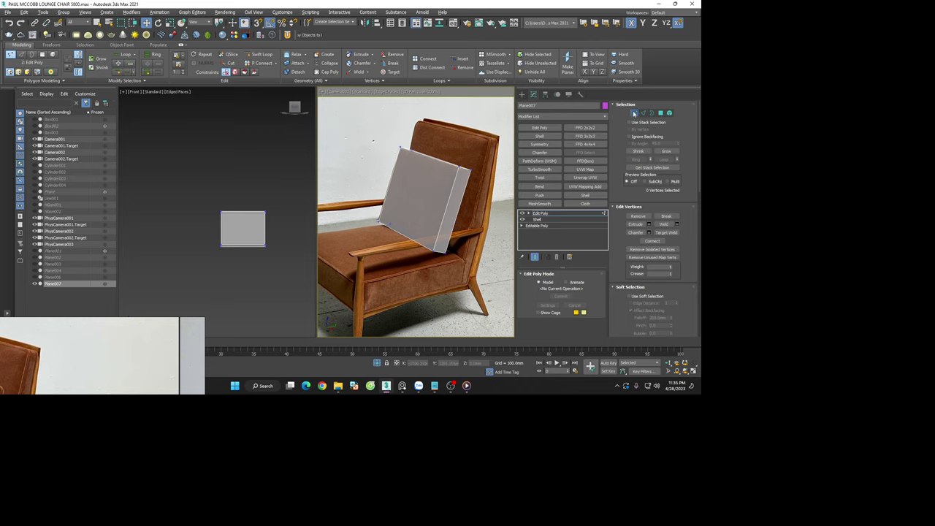
Deselect the plane, unhide all scene objects and turn on the Safe Frame
left_click(309, 249)
left_click(378, 363)
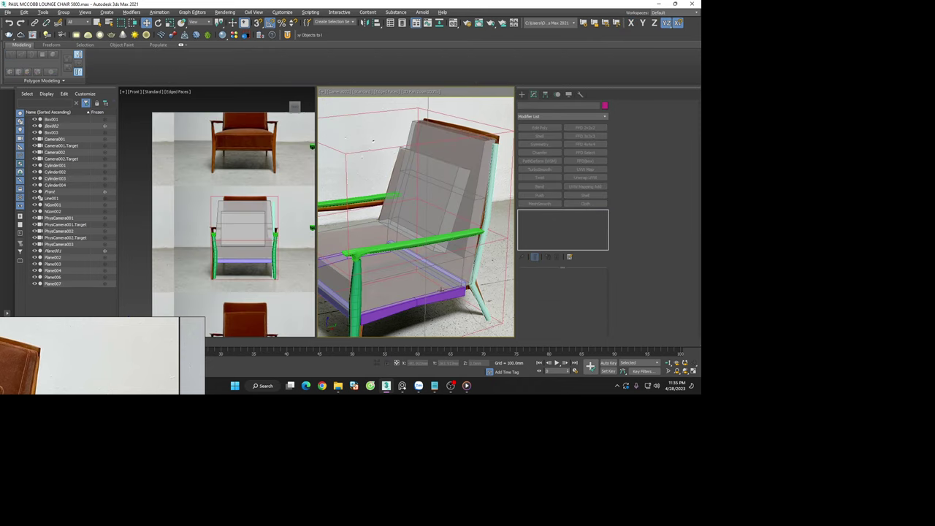
key("shift+f")
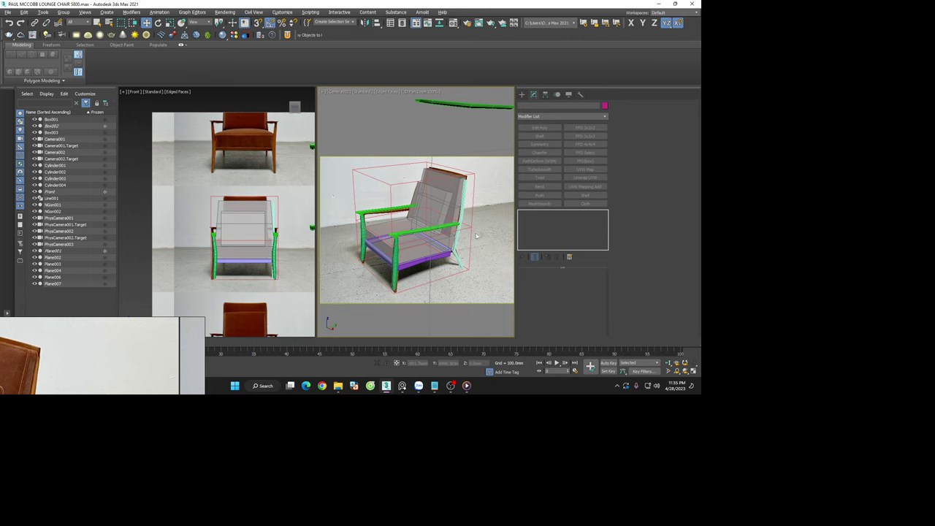
Save the chair scene under its current name, replacing the existing file
key("ctrl+shift+s")
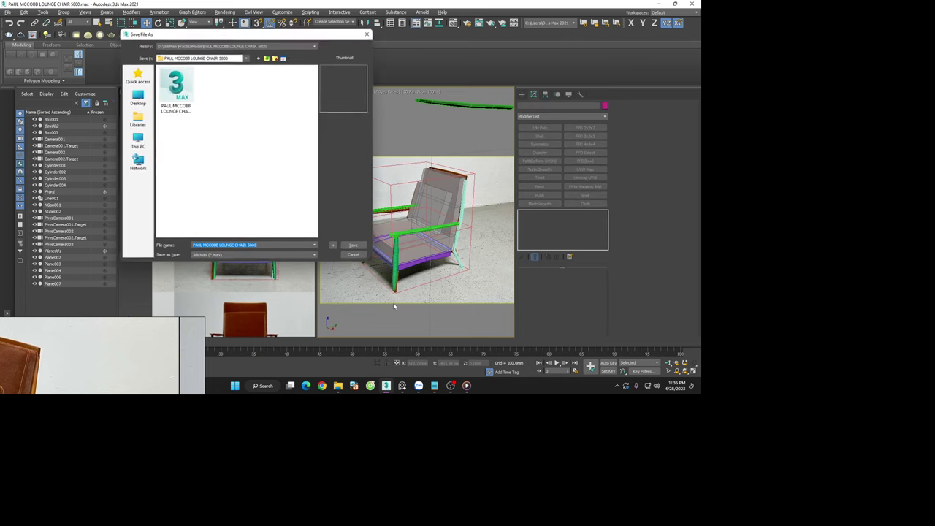
left_click(354, 246)
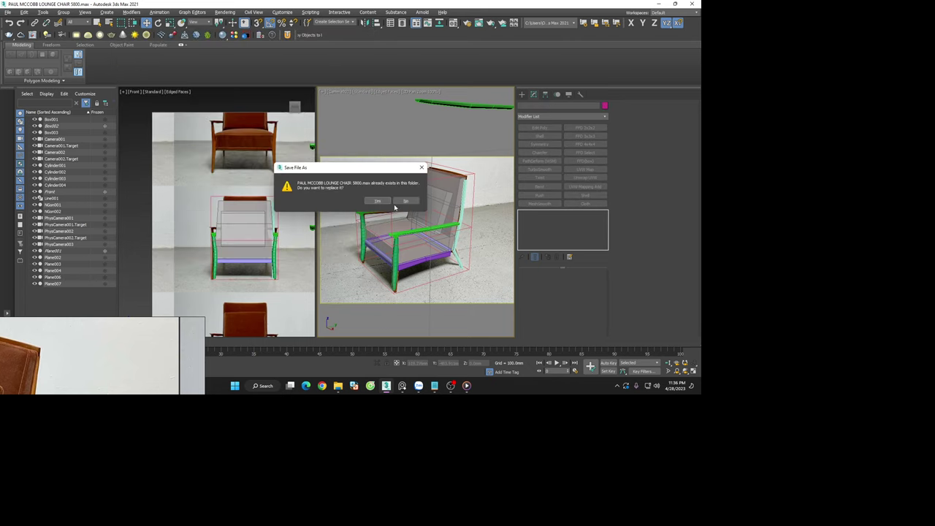
left_click(377, 202)
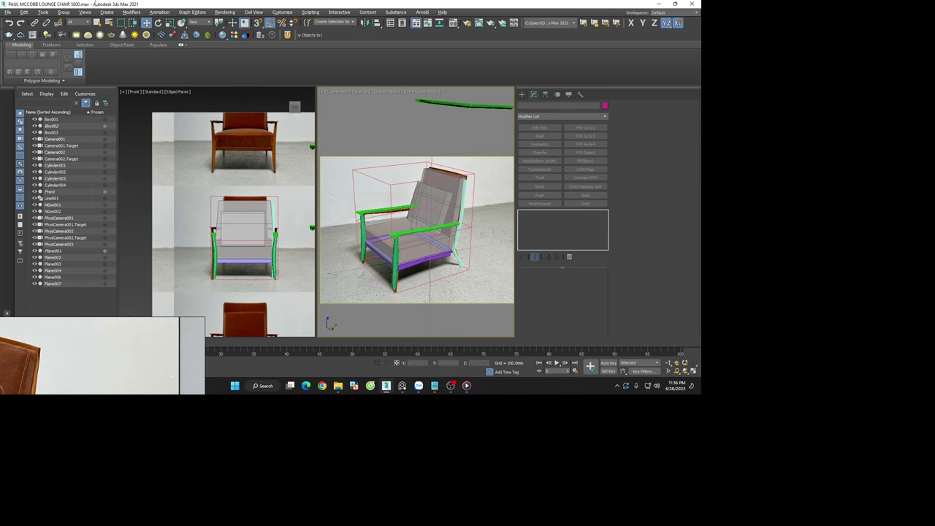
Frame the whole chair in a maximized view and switch to solid shading without edged faces
key("ctrl+a")
key("z")
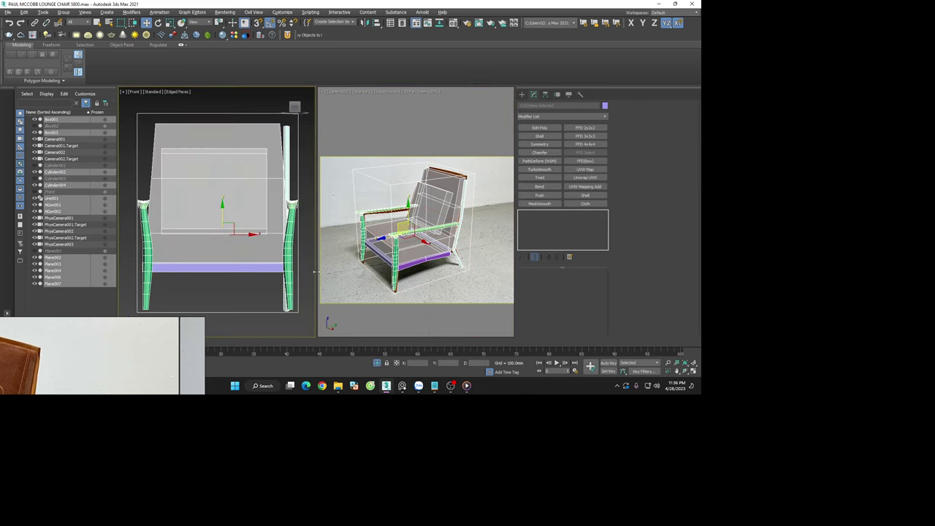
key("alt+w")
middle_click_drag(316, 270, 464, 159, "alt")
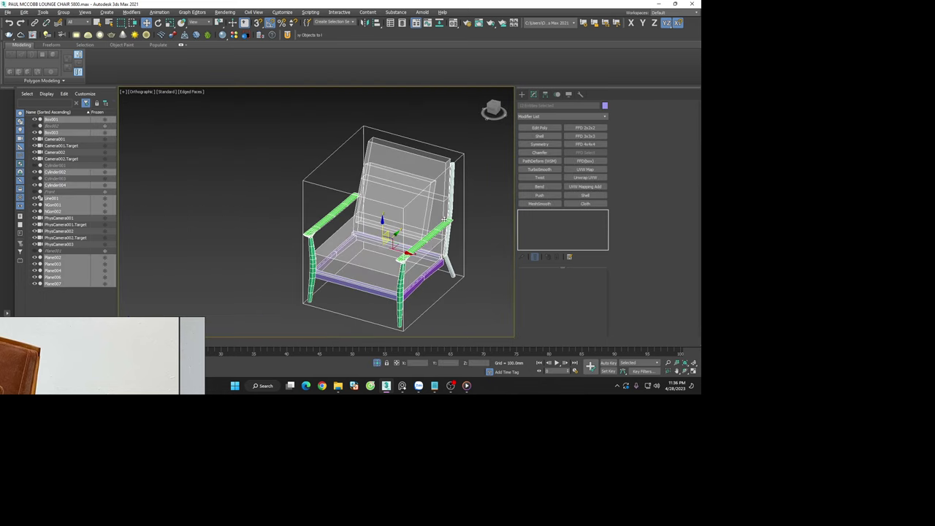
left_click(462, 145)
scroll(471, 176, "down", 3)
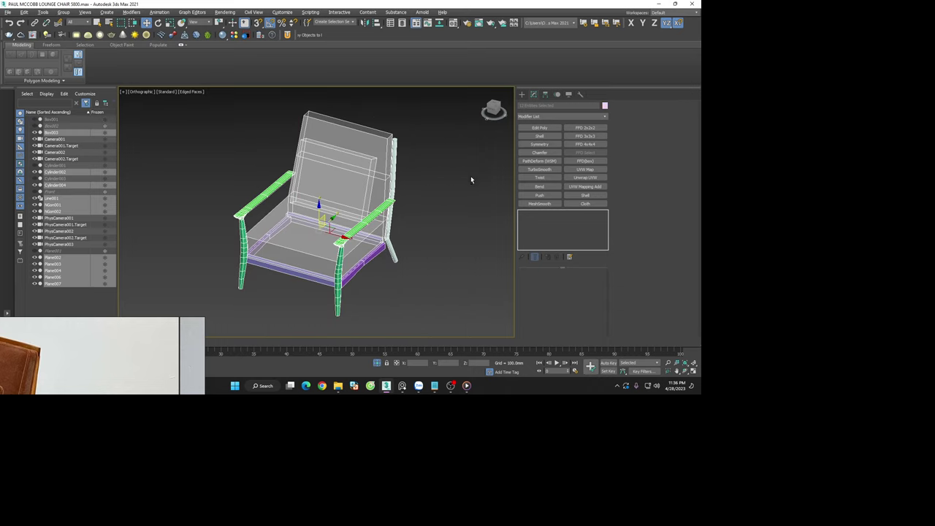
left_click_drag(433, 114, 192, 301)
key("F4")
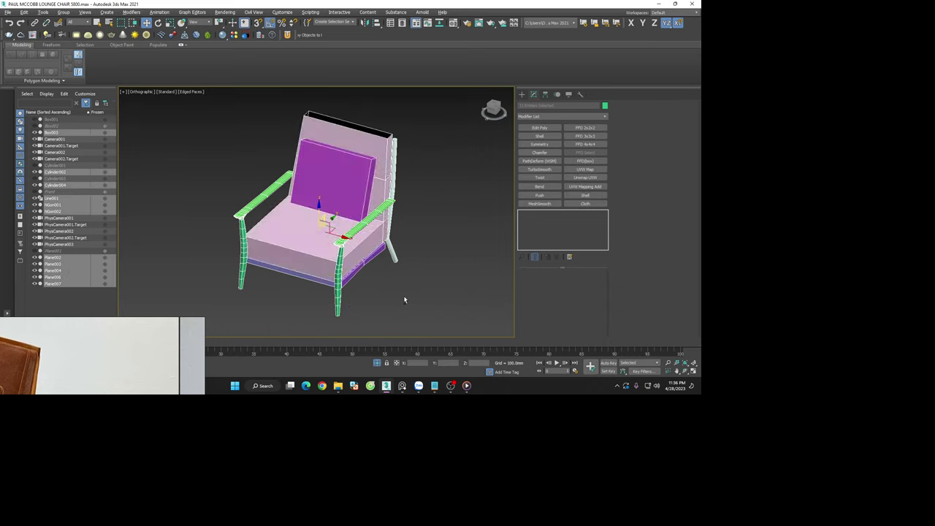
left_click(405, 294)
mouse_move(407, 276)
middle_mouse_down("alt")
mouse_move(356, 265)
mouse_move(369, 247)
mouse_move(436, 261)
mouse_move(460, 299)
mouse_move(435, 323)
mouse_move(360, 294)
middle_mouse_up("alt")
scroll(445, 250, "up", 5)
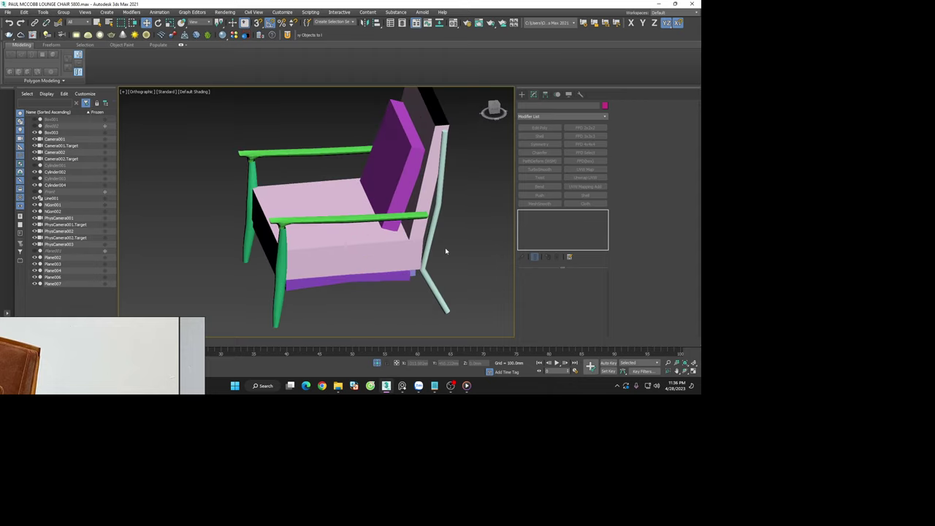
Select the back leg Line001 and bring the PureRef side photo beside the model
left_click(436, 213)
mouse_move(436, 212)
middle_mouse_down("alt")
mouse_move(402, 198)
mouse_move(365, 234)
middle_mouse_up("alt")
left_click_drag(156, 342, 309, 134)
left_click_drag(261, 176, 191, 178)
scroll(418, 185, "up", 3)
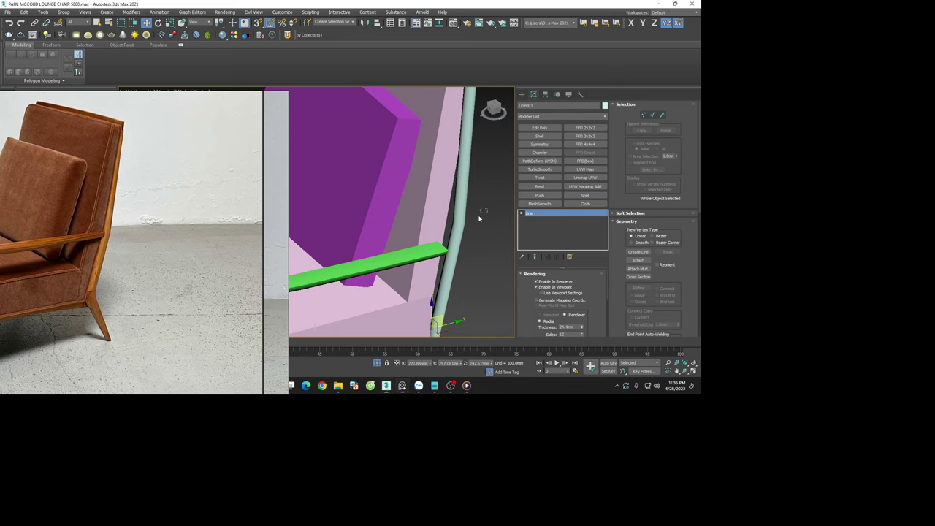
From a side view, drag vertex 3 of Line001's back leg down and to the left
scroll(467, 228, "down", 5)
mouse_move(438, 219)
middle_mouse_down("alt")
mouse_move(490, 110)
mouse_move(467, 219)
middle_mouse_up("alt")
scroll(467, 219, "up", 3)
key("1")
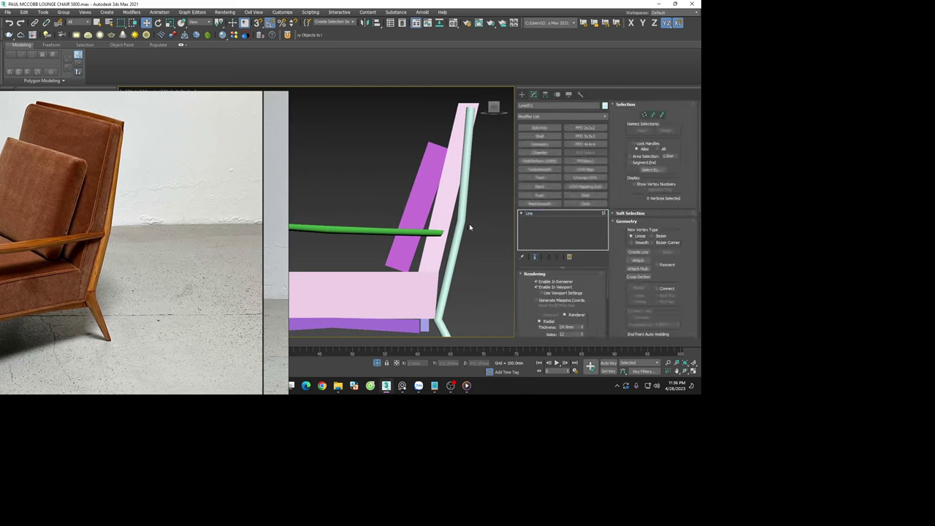
left_click(462, 221)
scroll(461, 233, "up", 2)
left_click_drag(471, 207, 453, 217)
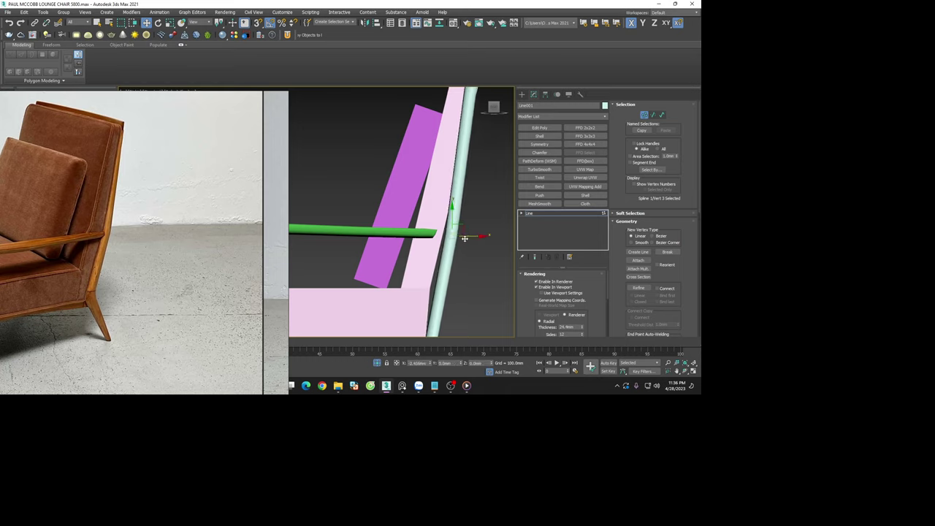
left_click_drag(463, 234, 478, 238)
Fine-tune that leg vertex's position, then deselect it and orbit to a three-quarter view
scroll(470, 265, "down", 3)
scroll(470, 264, "down", 1)
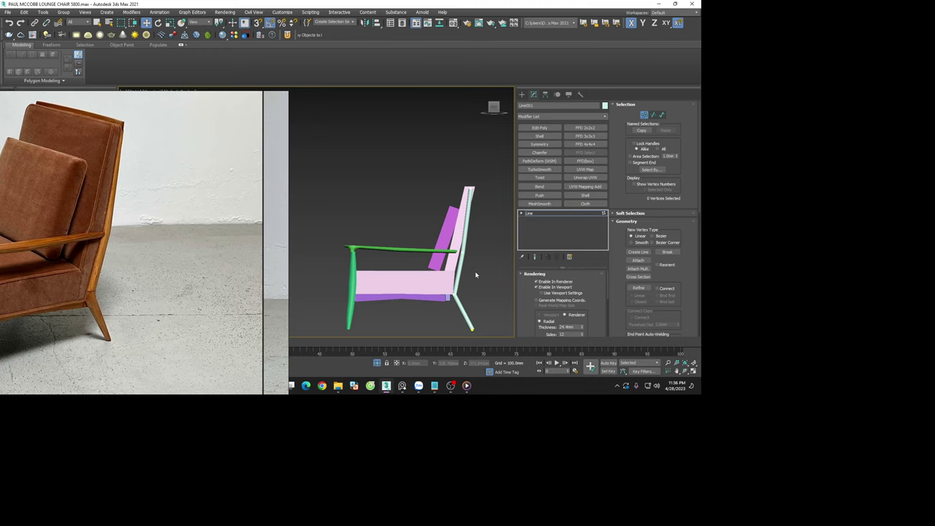
scroll(476, 271, "up", 3)
left_click(453, 249)
left_click_drag(473, 250, 475, 251)
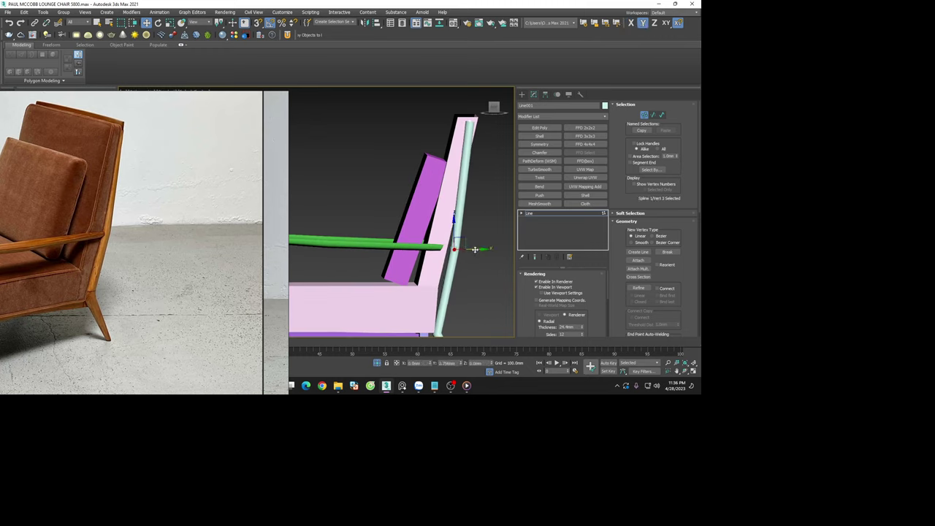
left_click(482, 272)
scroll(479, 263, "down", 3)
middle_click_drag(473, 256, 487, 278, "alt")
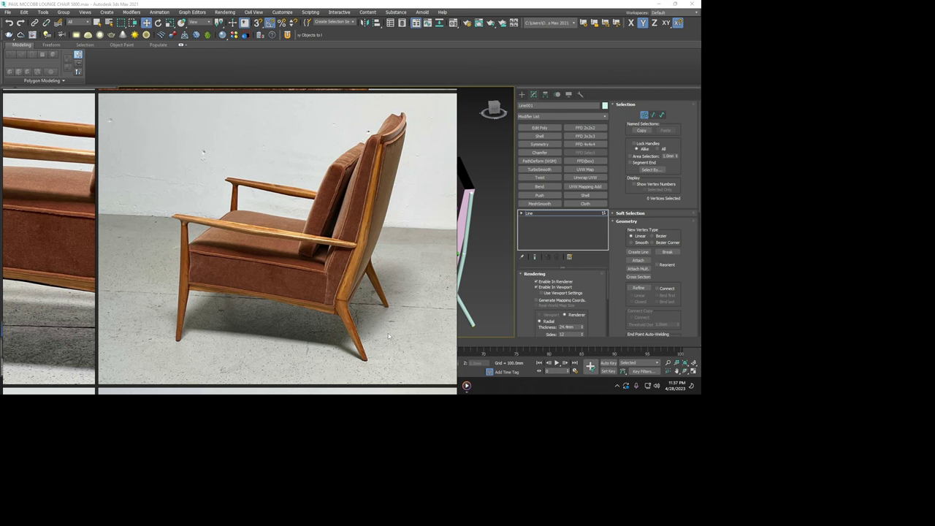
Bring 3ds Max forward and slide the PureRef chair photo aside to expose the desktop
key("alt+Tab")
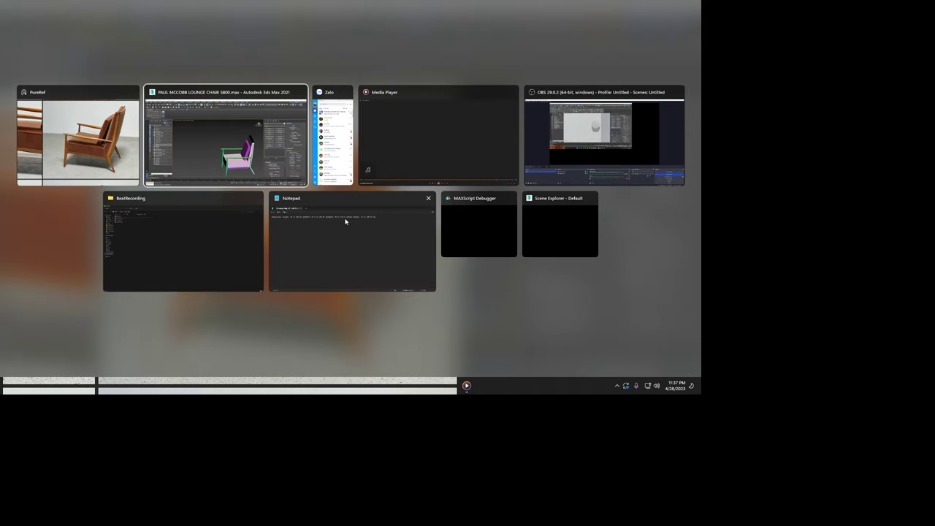
left_click(285, 173)
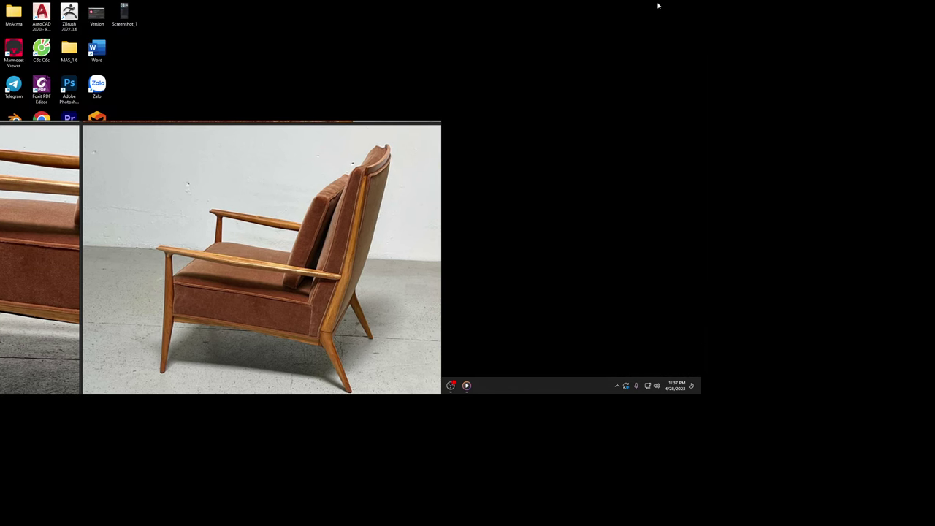
left_click_drag(450, 185, 431, 331)
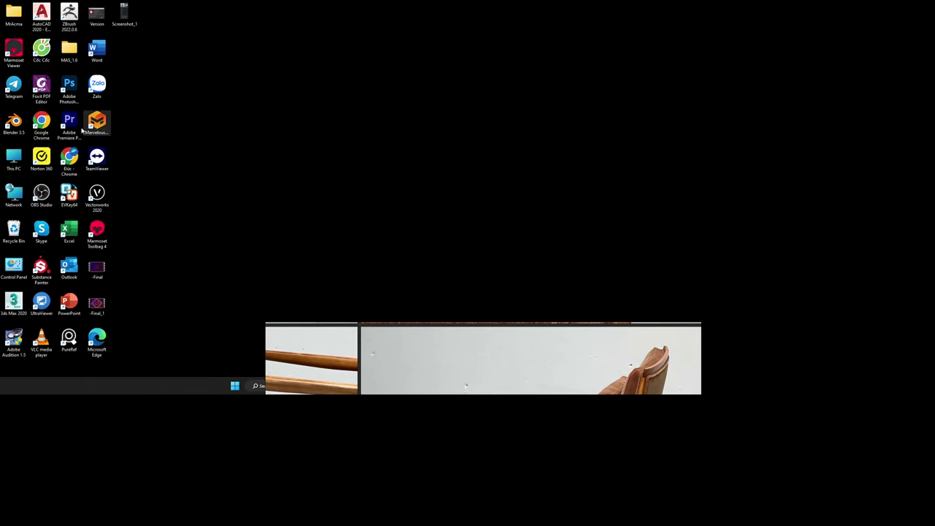
Launch Photoshop and drop the side-view chair photo from PureRef in as a new document
double_click(69, 88)
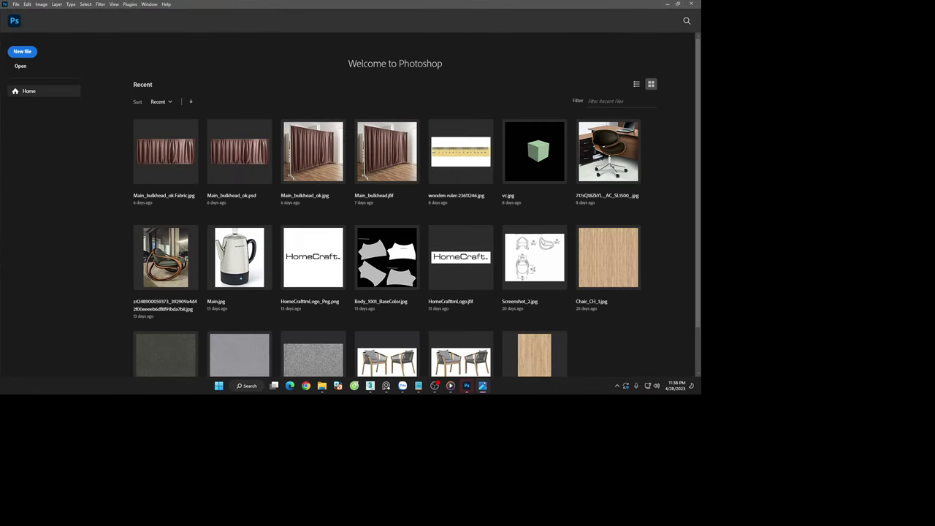
mouse_move(698, 95)
left_mouse_down()
mouse_move(358, 97)
mouse_move(214, 12)
left_mouse_up()
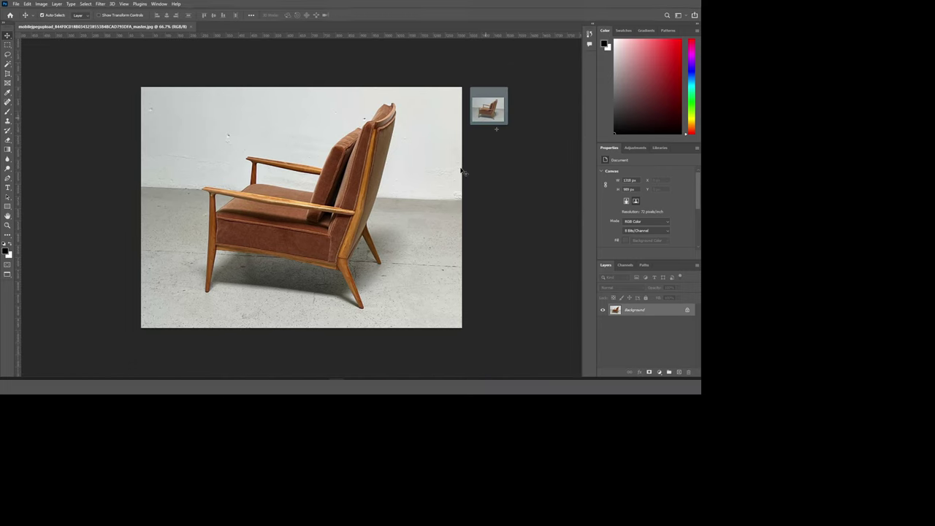
left_click_drag(488, 122, 485, 103)
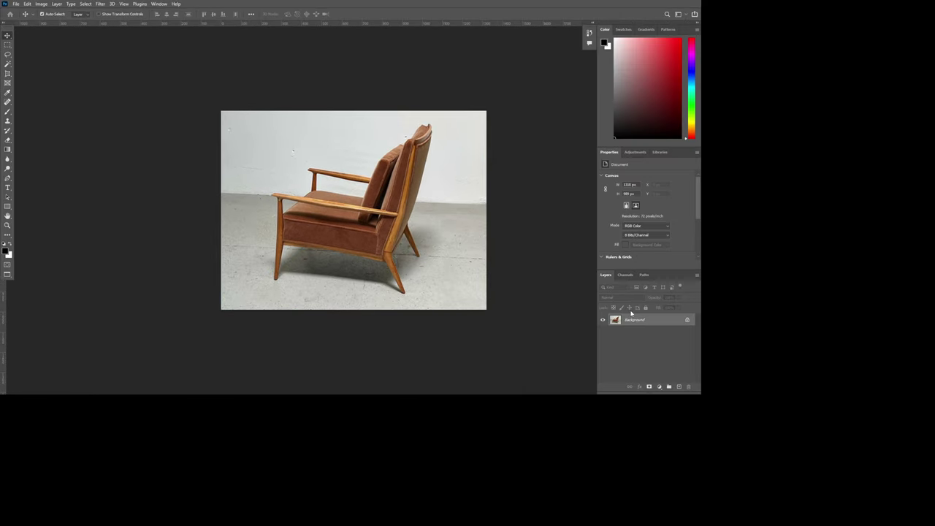
Convert the Background to Layer 0, rotate it about 3°, and drag corners to level the perspective
double_click(631, 322)
key("Return")
scroll(431, 218, "up", 1, "alt")
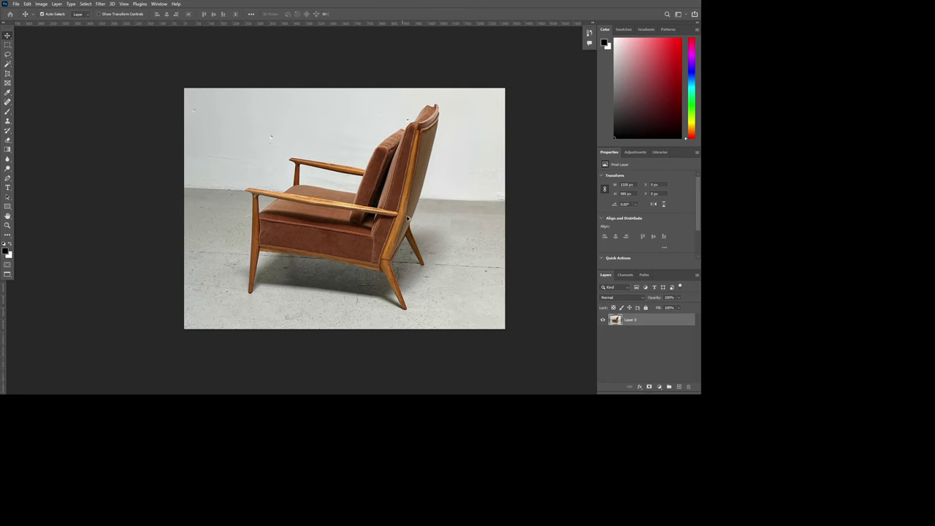
key("ctrl+t")
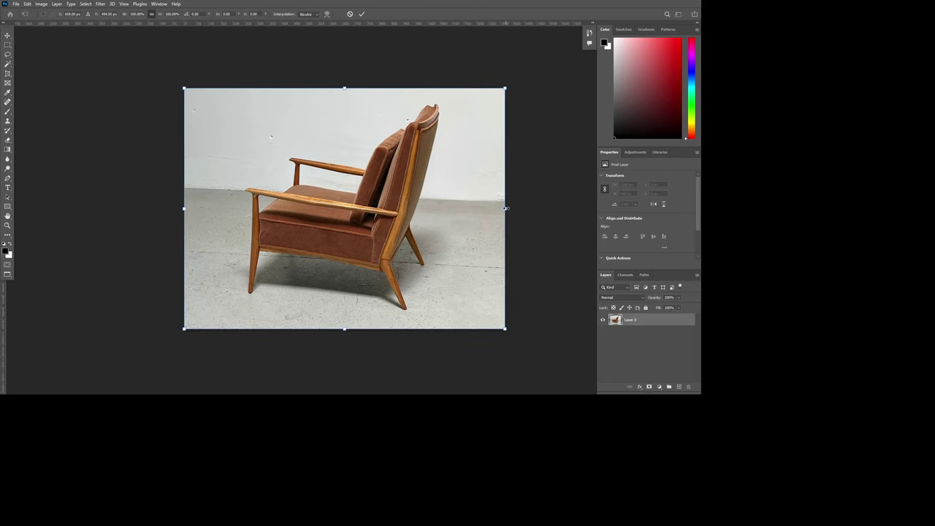
left_click_drag(504, 211, 507, 183)
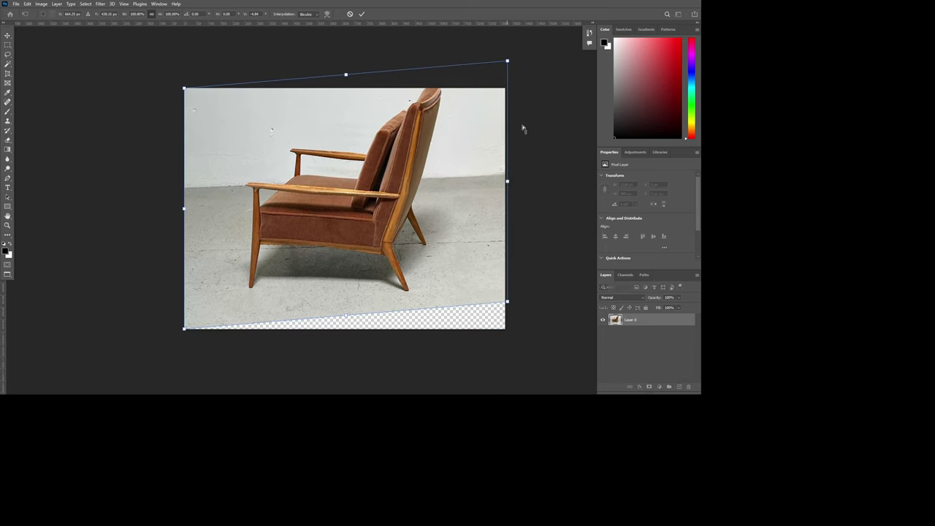
left_click_drag(507, 62, 480, 58, "ctrl")
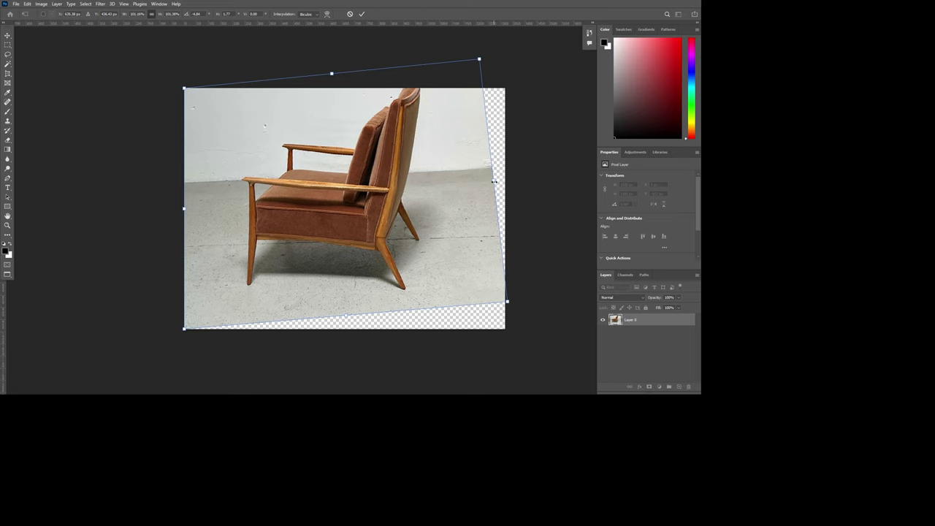
left_click_drag(506, 301, 506, 278, "ctrl")
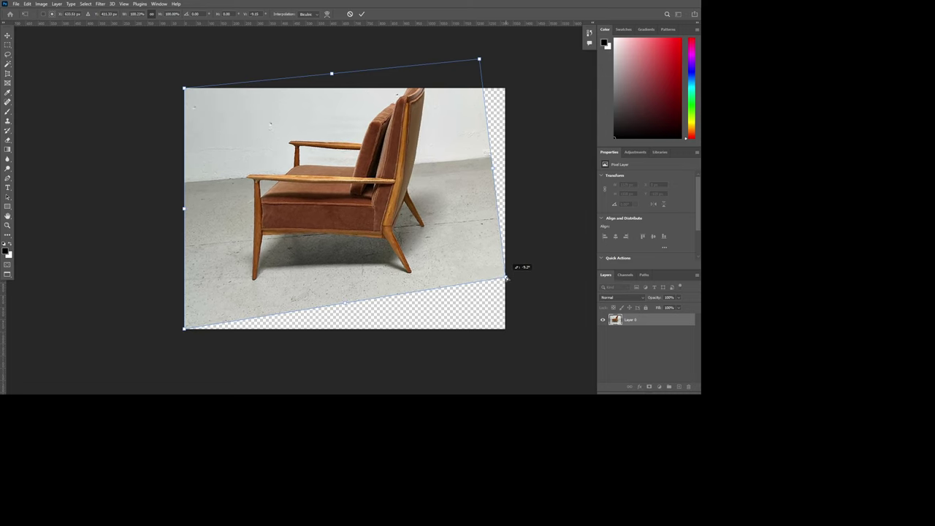
mouse_move(481, 61)
left_mouse_down("ctrl")
mouse_move(387, 52)
mouse_move(460, 58)
mouse_move(443, 76)
left_mouse_up("ctrl")
mouse_move(184, 328)
left_mouse_down("ctrl")
mouse_move(172, 325)
mouse_move(182, 323)
left_mouse_up("ctrl")
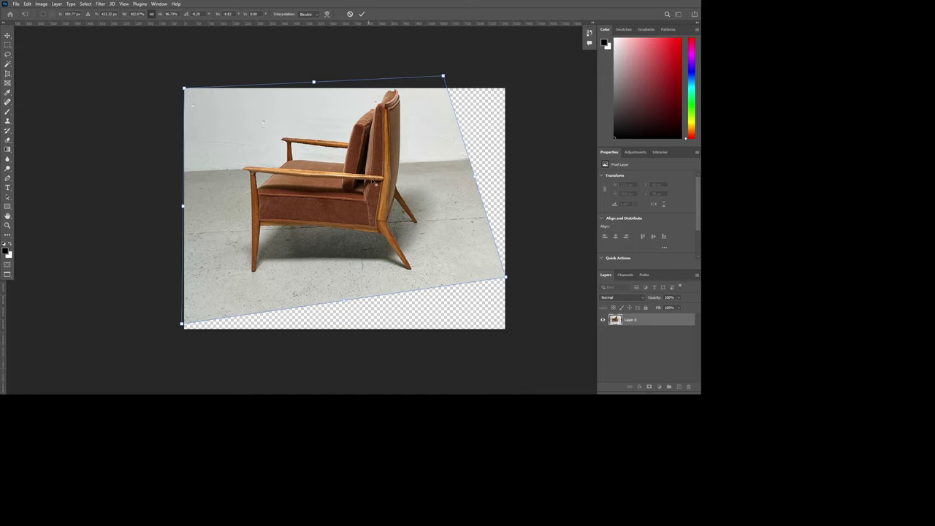
Zoom around to check the straightened photo, then commit the transform
scroll(337, 249, "up", 3, "alt")
scroll(397, 194, "down", 2, "alt")
scroll(397, 194, "down", 1, "alt")
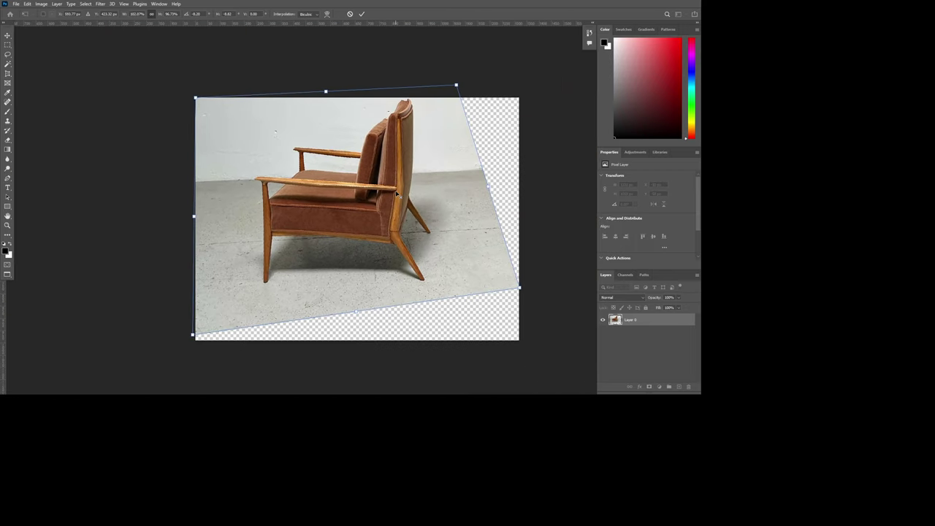
scroll(383, 178, "up", 1, "alt")
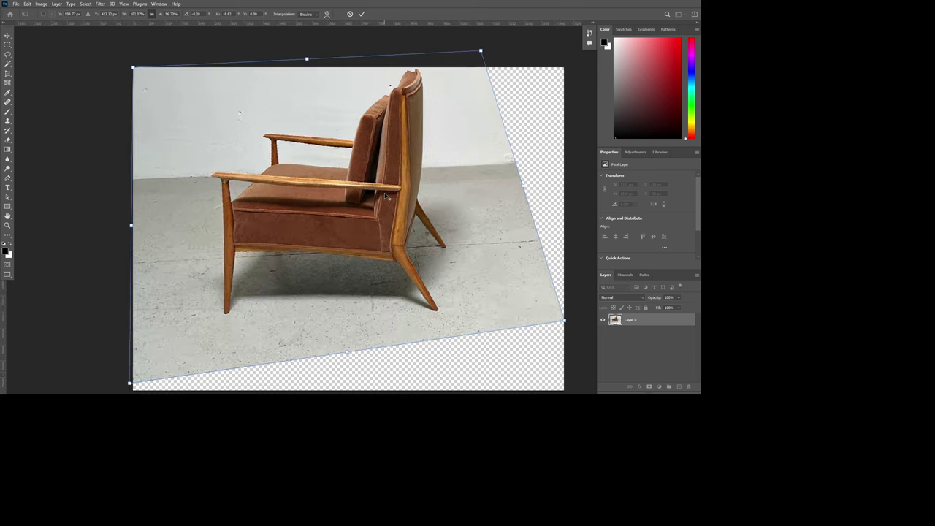
scroll(386, 195, "up", 1, "alt")
scroll(385, 195, "down", 1)
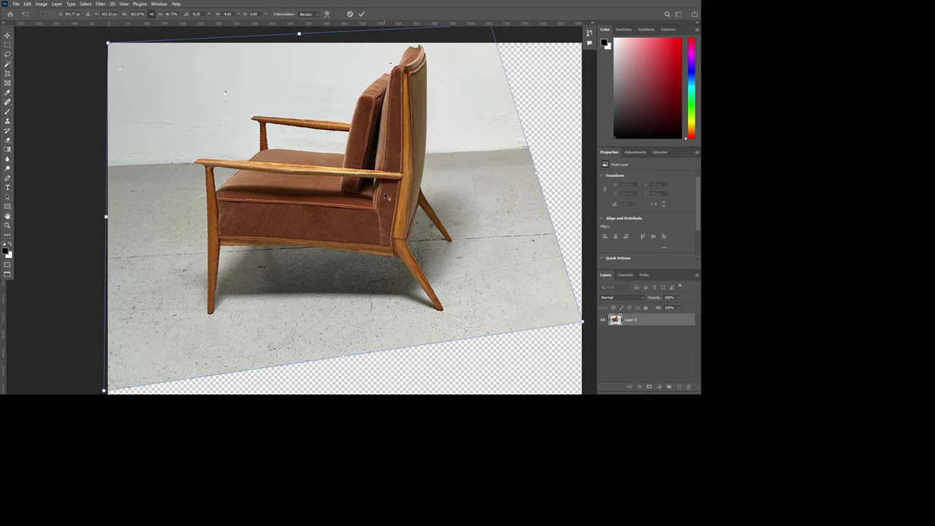
scroll(387, 197, "down", 1, "alt")
key("alt+space")
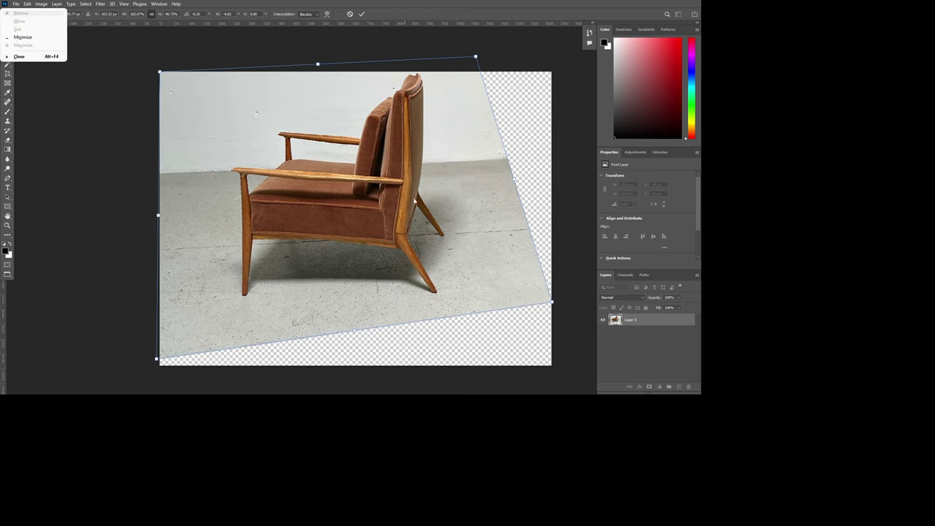
key("Escape")
scroll(415, 146, "up", 1, "alt")
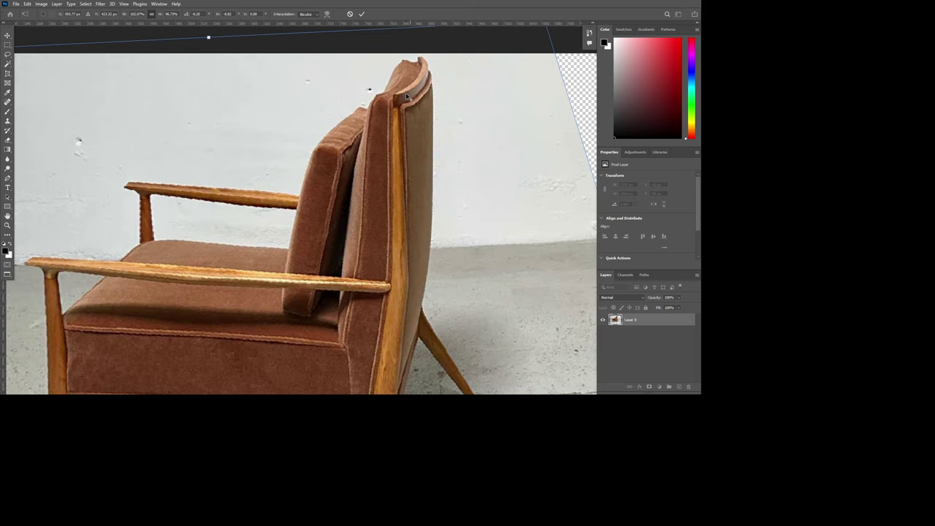
scroll(412, 121, "up", 1, "alt")
scroll(409, 109, "down", 1, "alt")
scroll(410, 109, "down", 2, "alt")
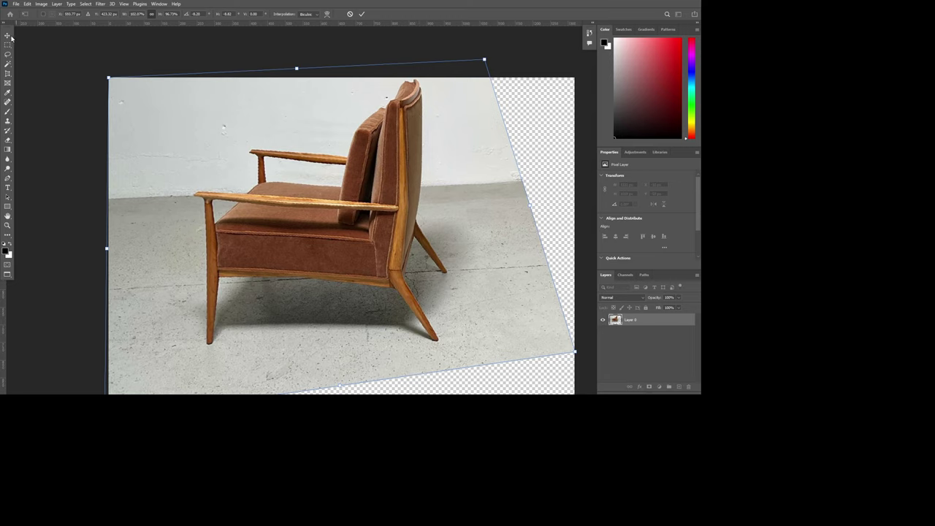
key("Return")
key("ctrl+0")
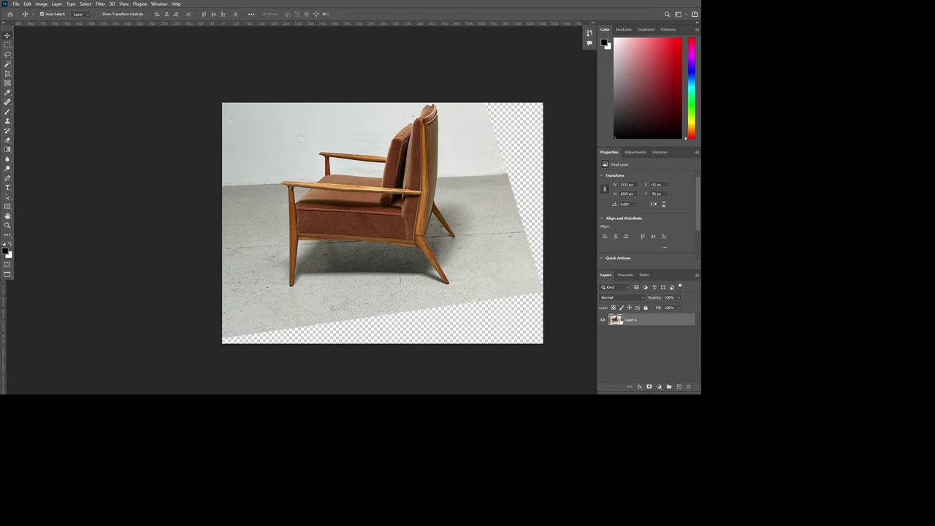
right_click(633, 324)
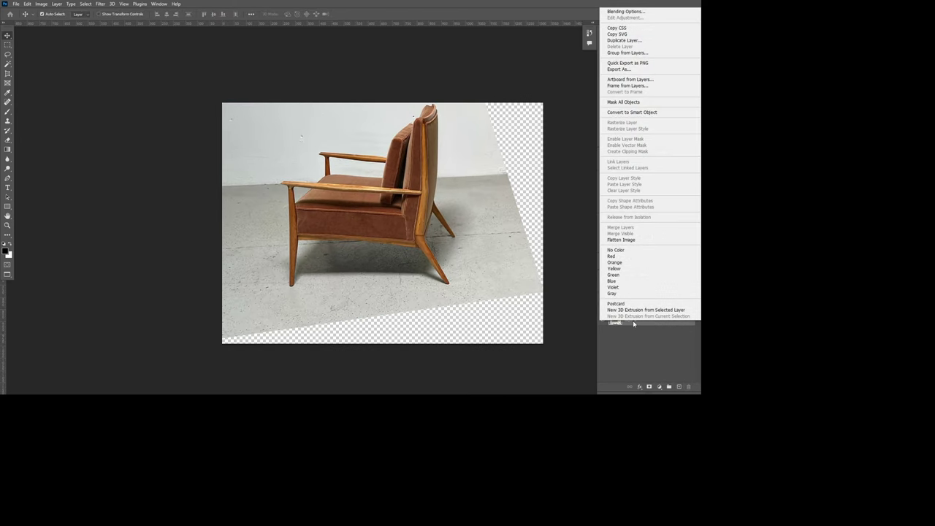
left_click(634, 335)
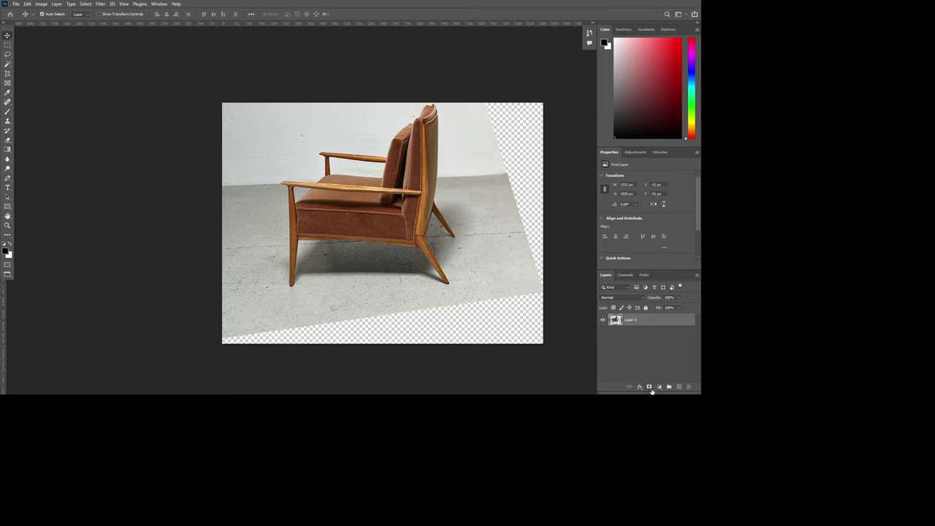
left_click(696, 276)
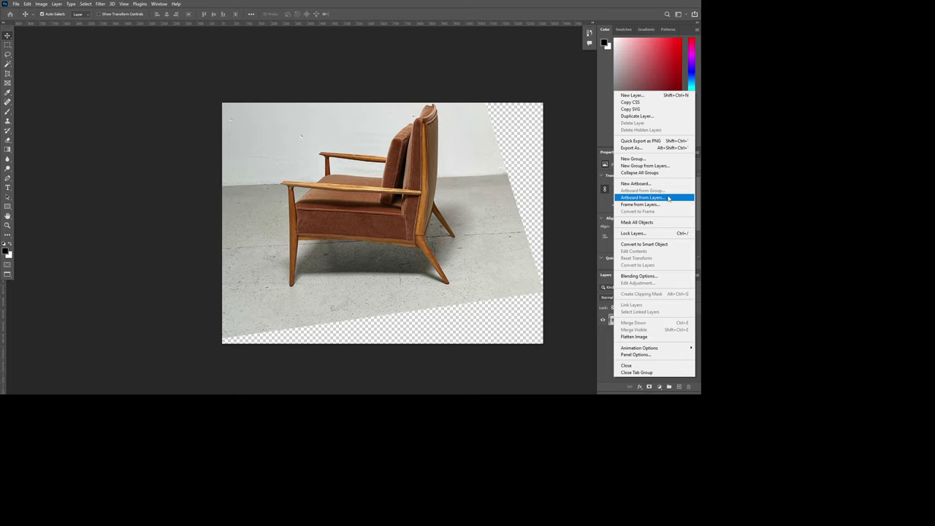
left_click(666, 173)
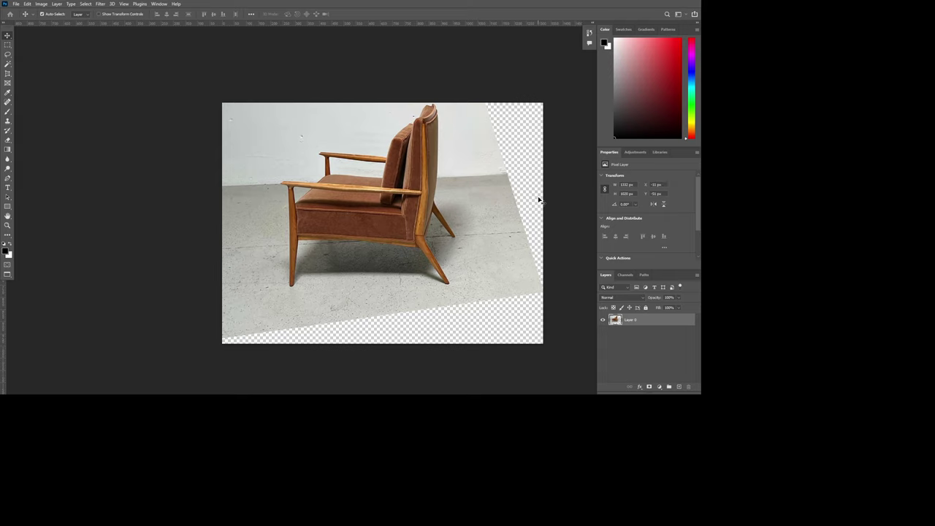
key("ctrl+shift+s")
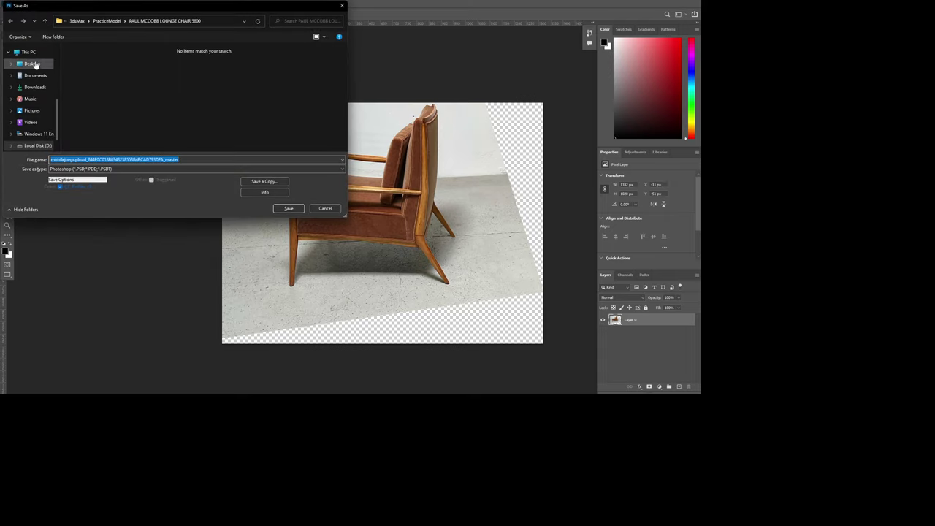
left_click(37, 145)
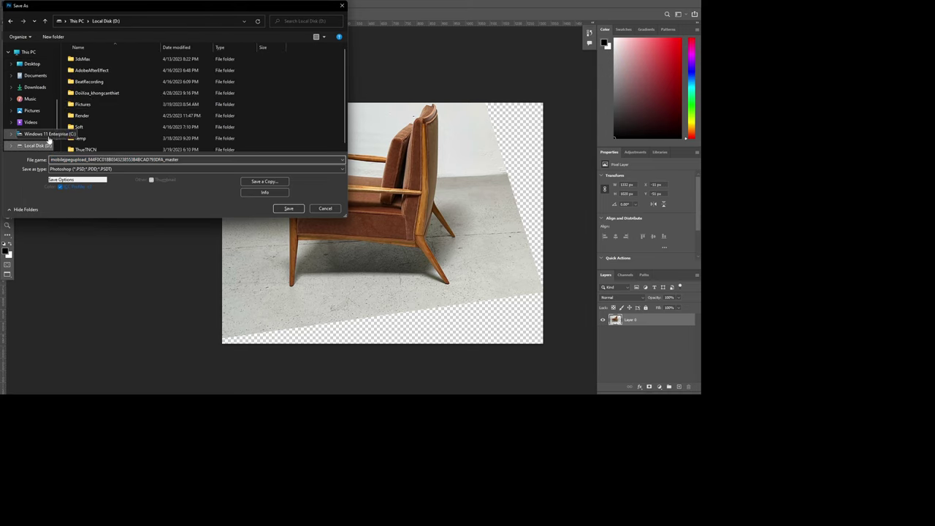
double_click(104, 59)
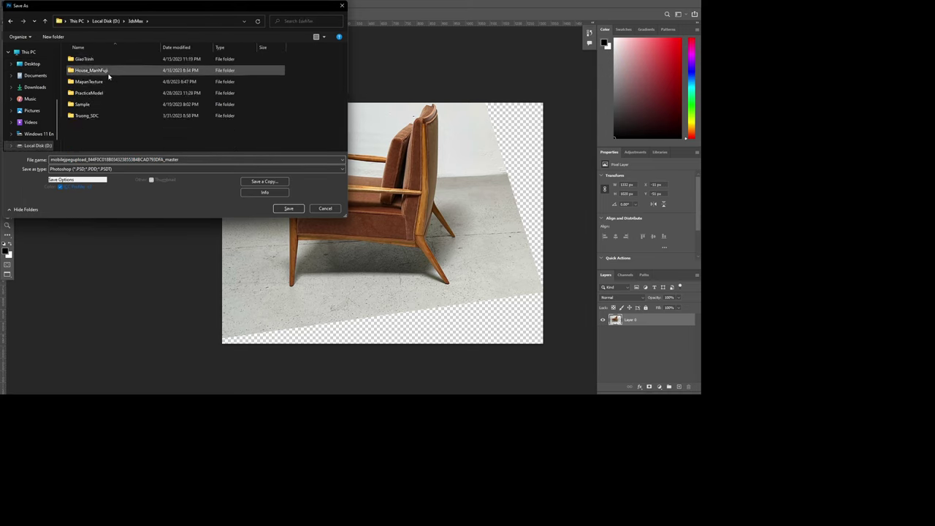
double_click(98, 93)
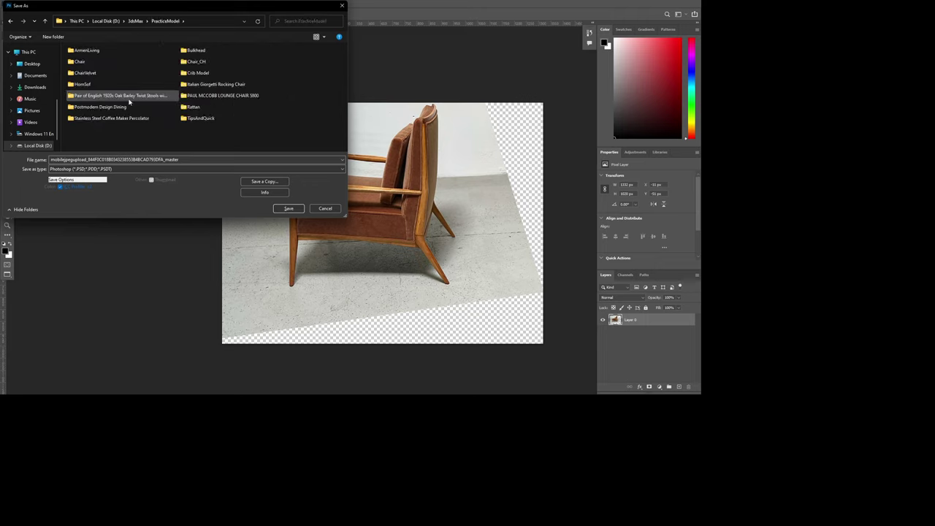
double_click(219, 95)
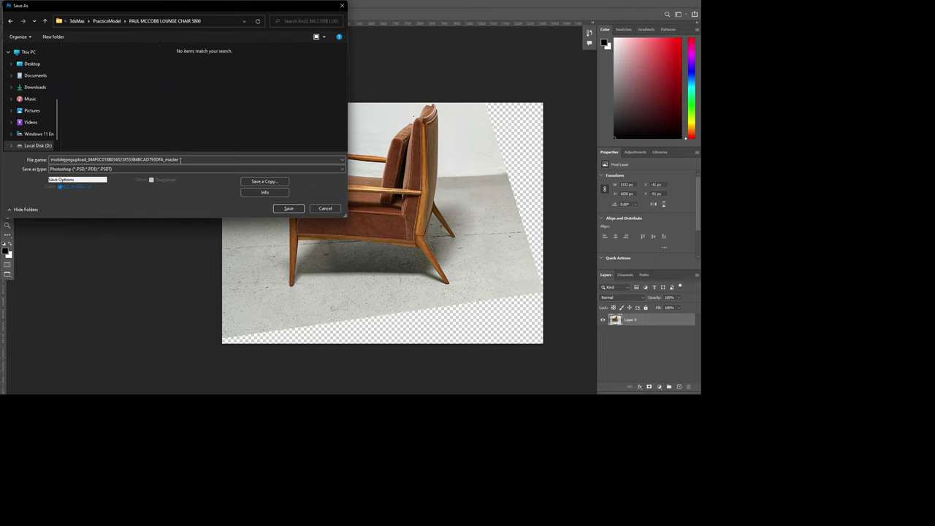
left_click(180, 169)
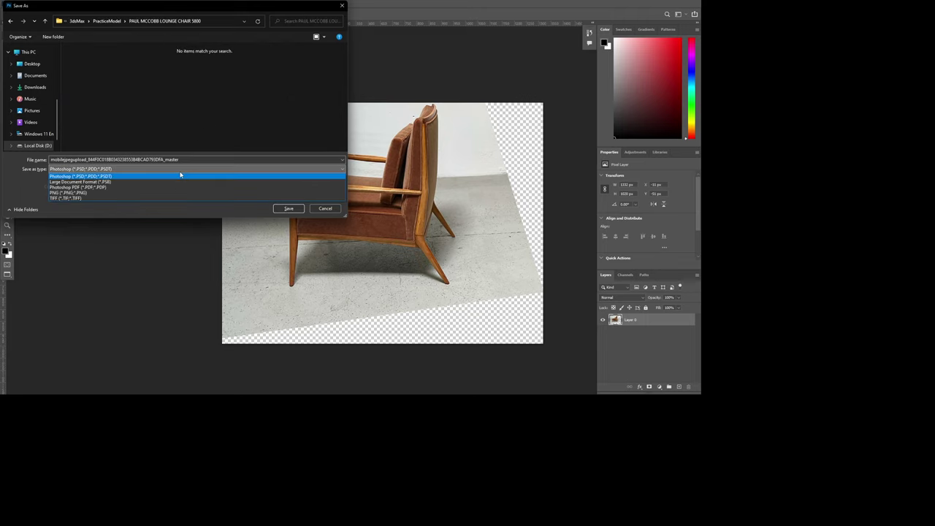
left_click(168, 193)
key("Return")
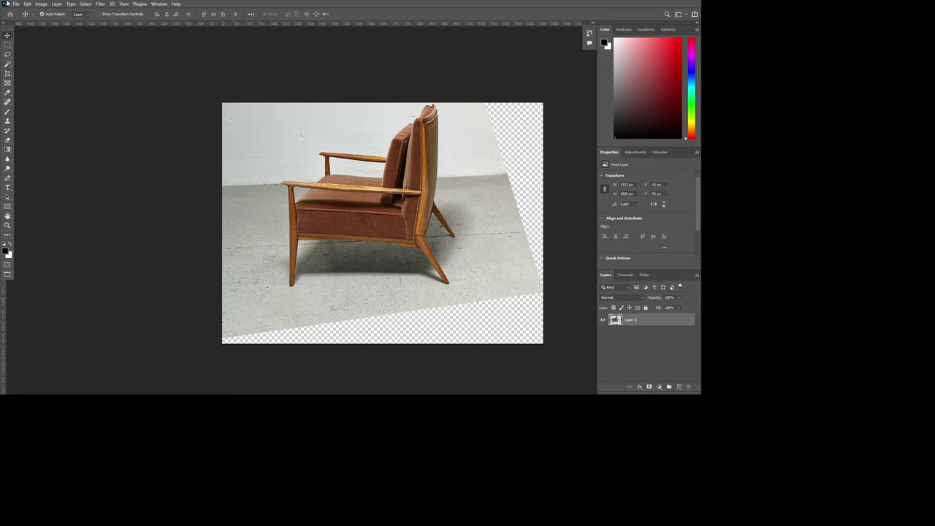
left_click(15, 4)
Save a JPEG copy named 'Wood' with default quality, then quit Photoshop discarding the original's changes
left_click(72, 99)
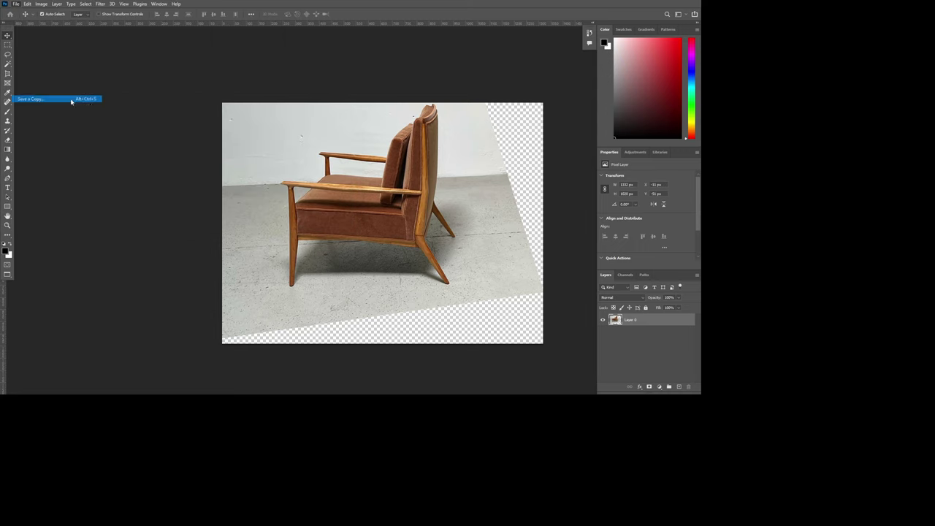
scroll(176, 124, "down", 1)
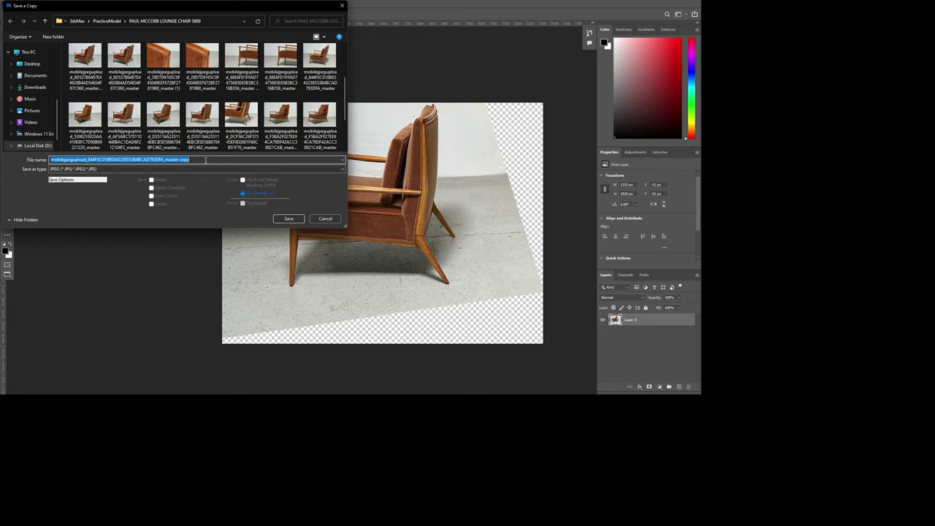
type("Wood")
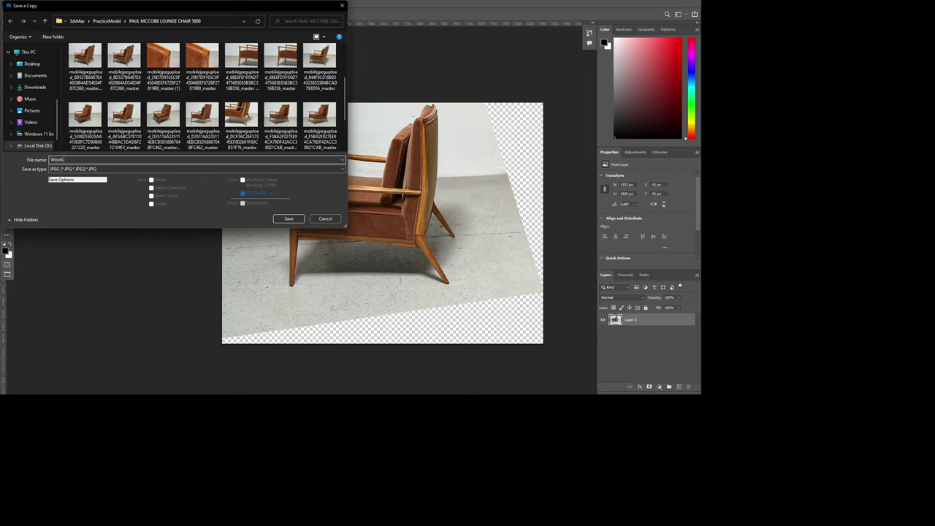
left_click(291, 217)
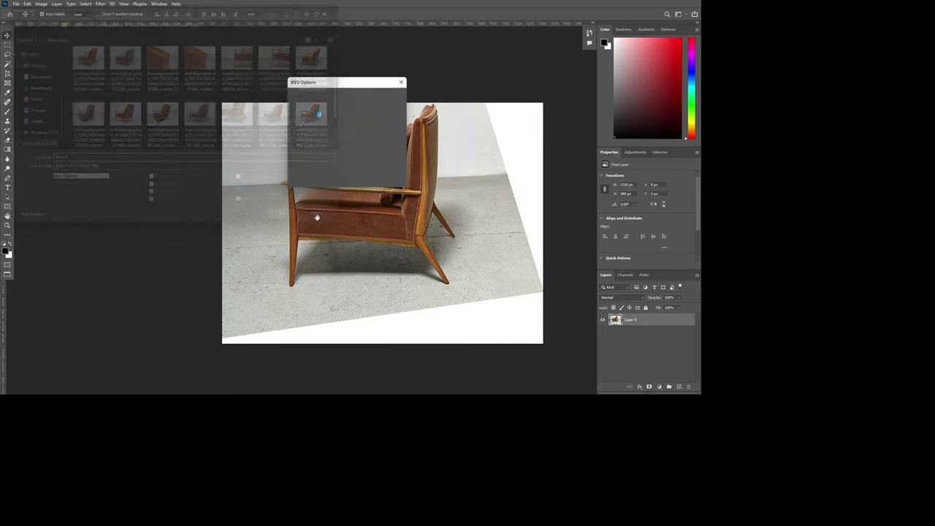
left_click(393, 96)
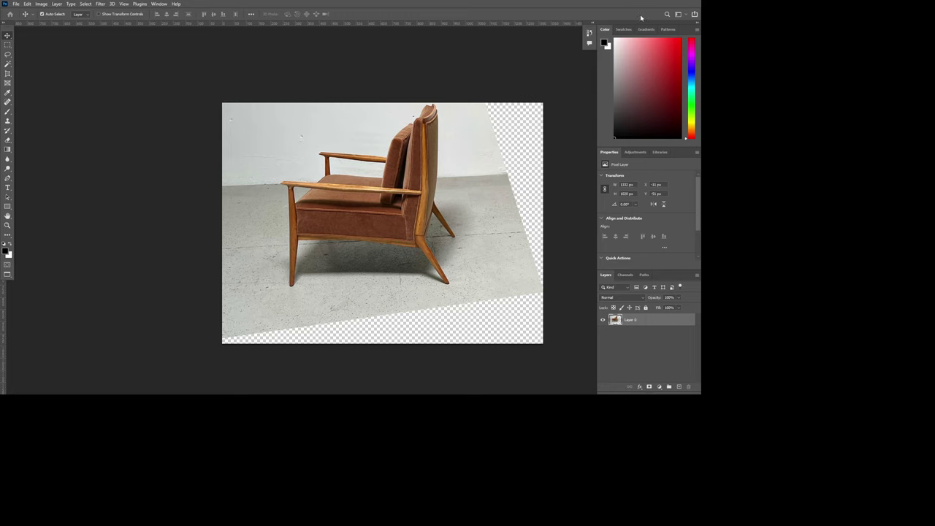
key("ctrl+q")
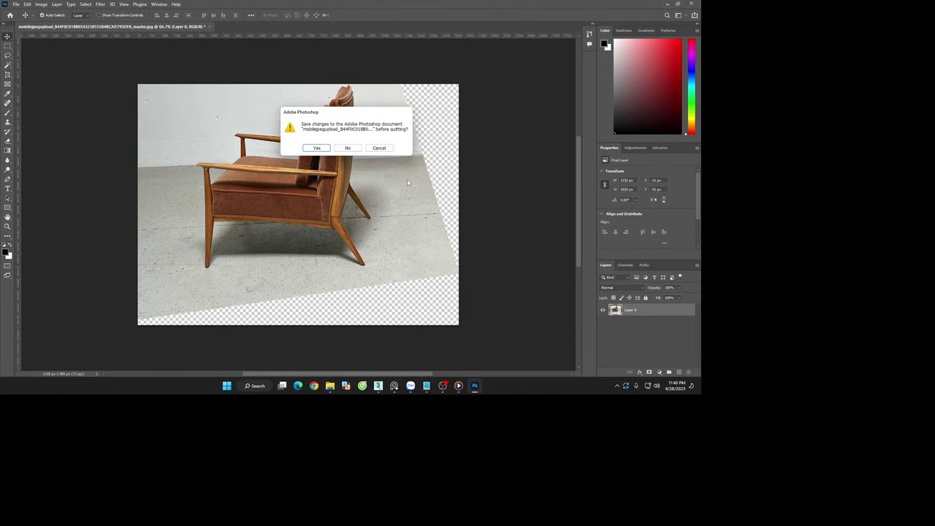
left_click(349, 149)
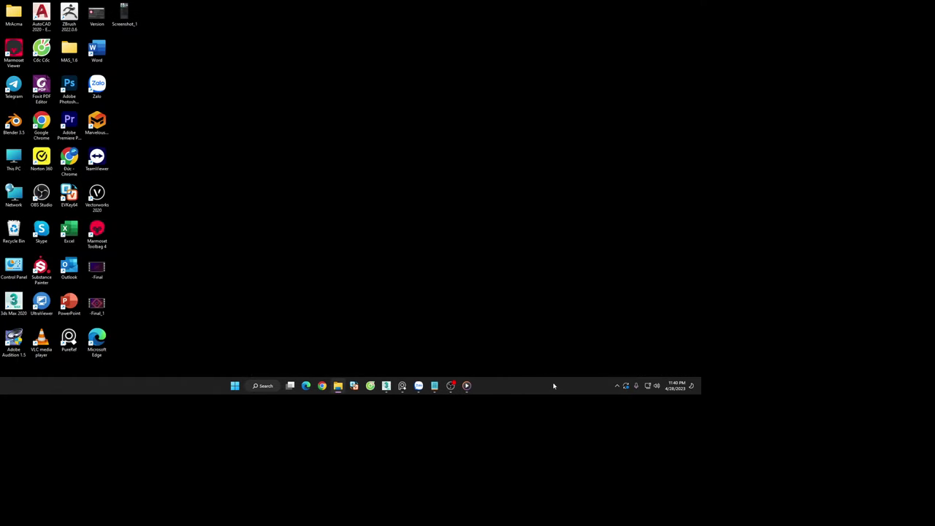